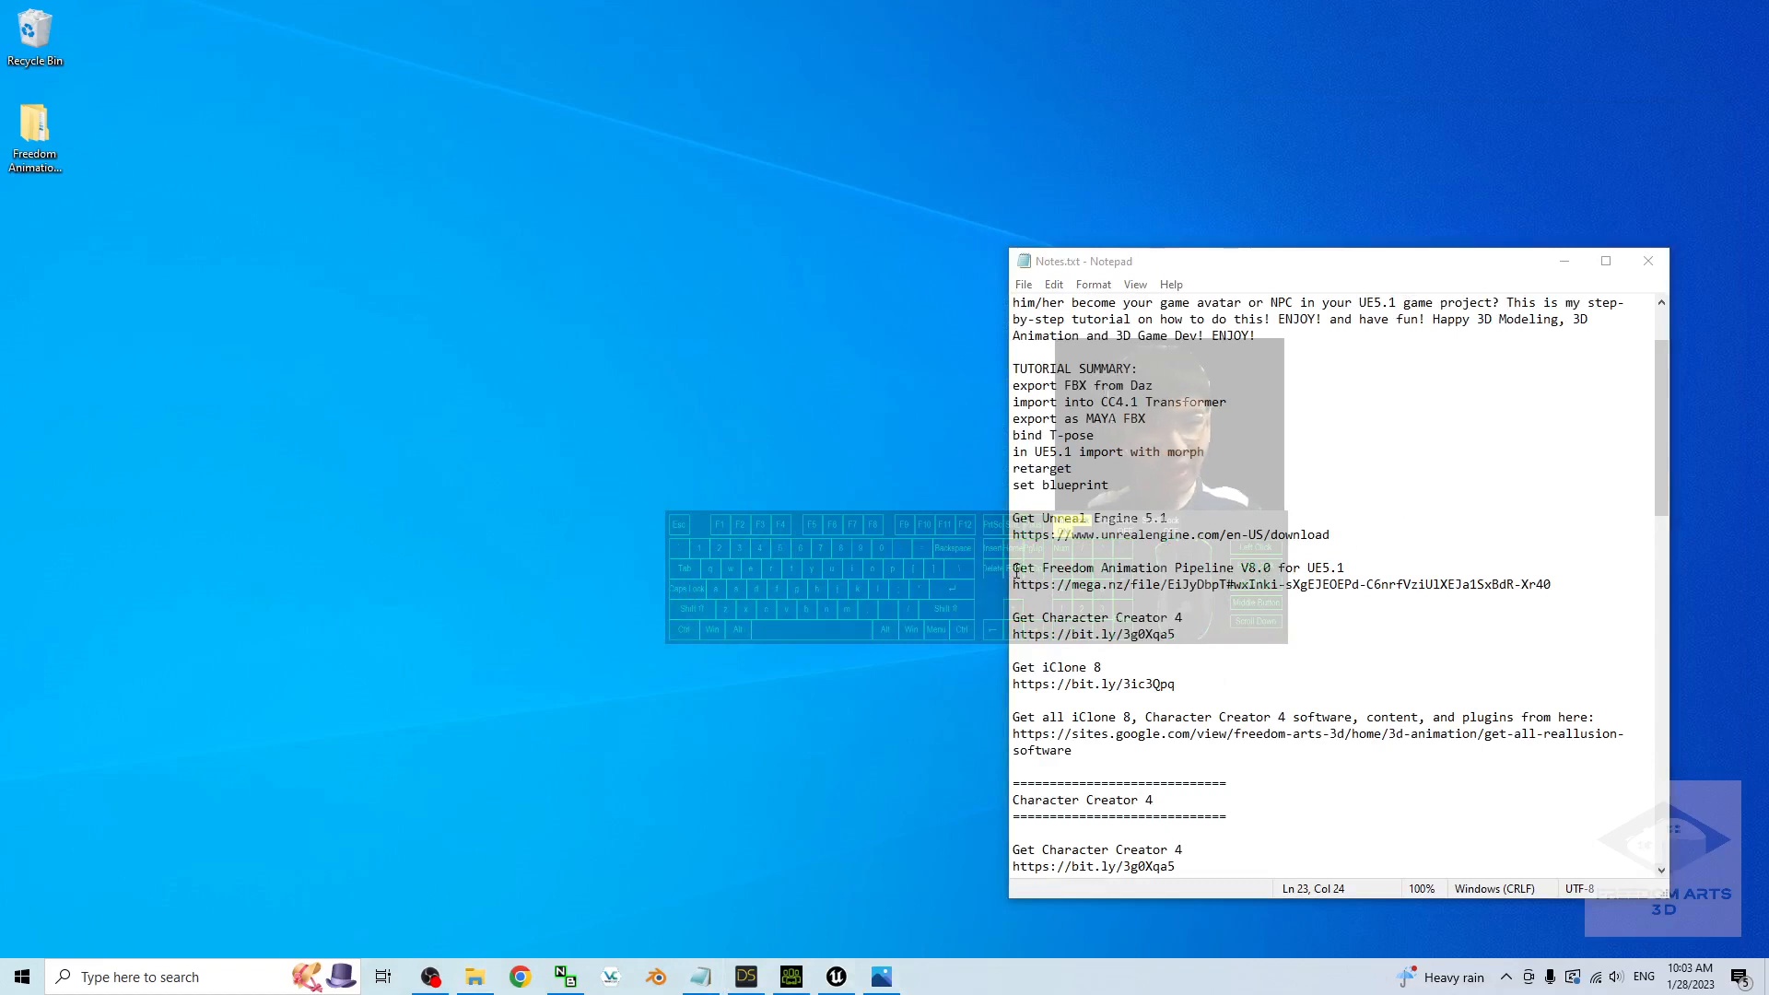
- Find the Freedom Animation Pipeline V8.0 for UE5.1 entry in the notes and highlight its download link
left_click_drag(1044, 571, 1563, 584)
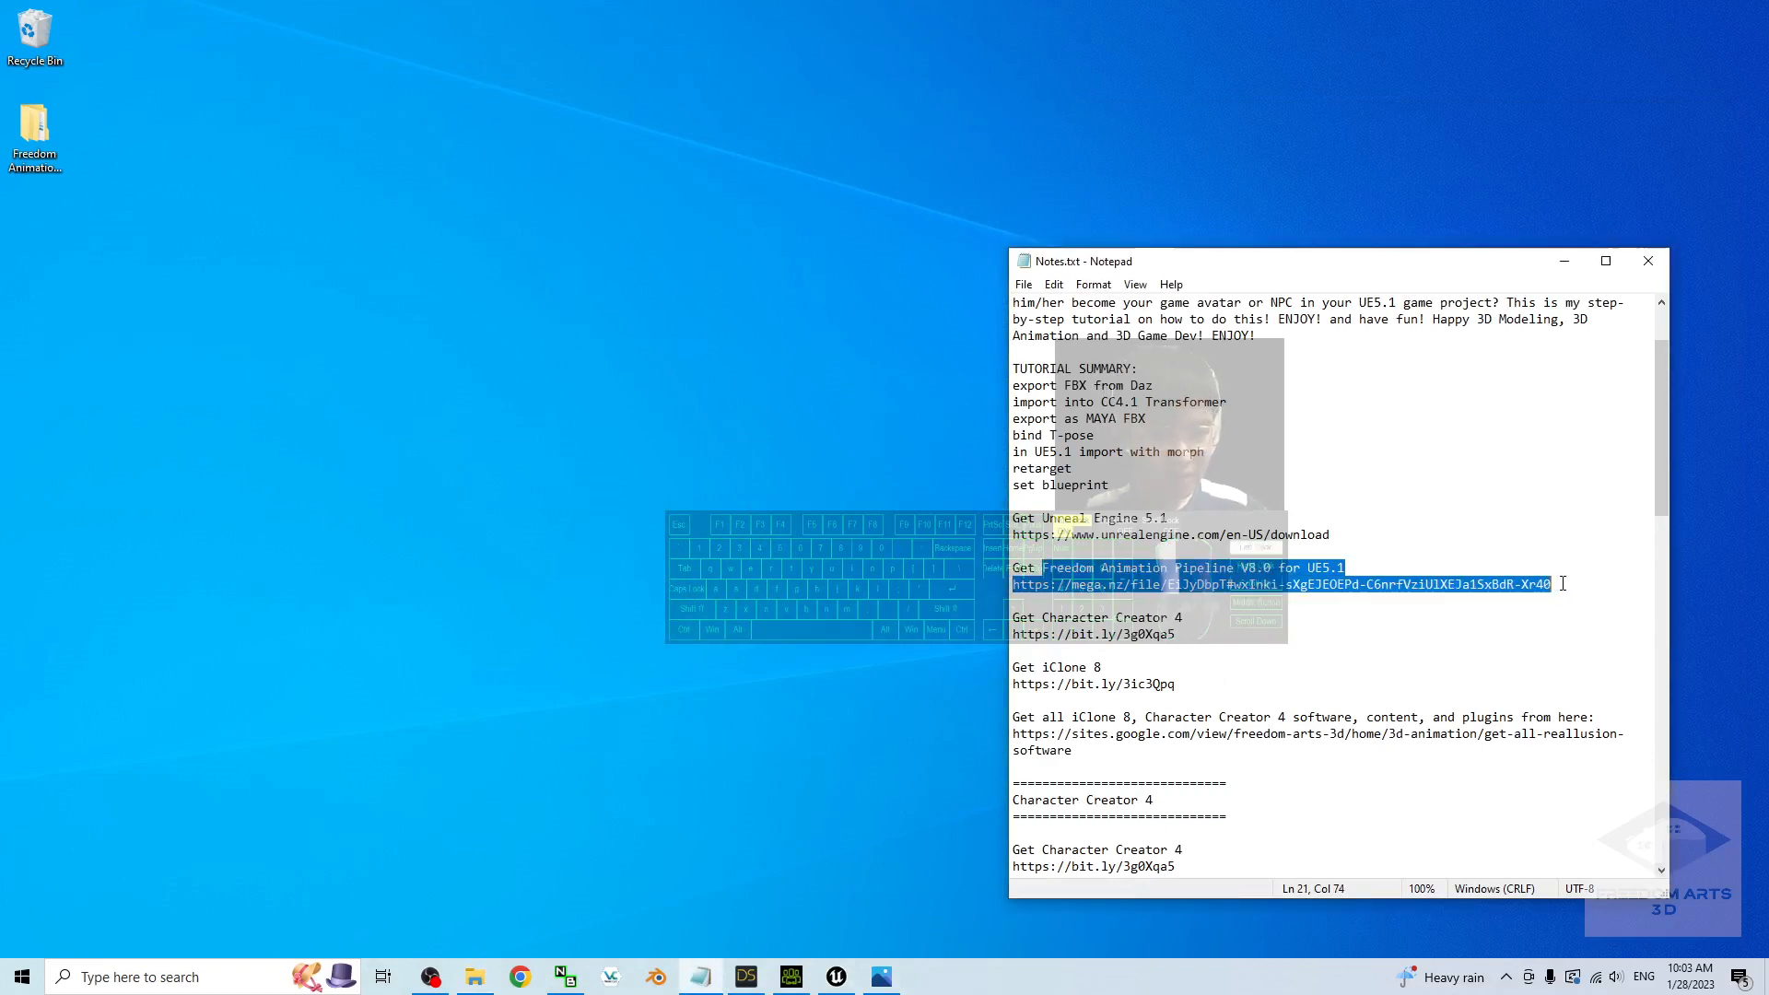
left_click(1286, 570)
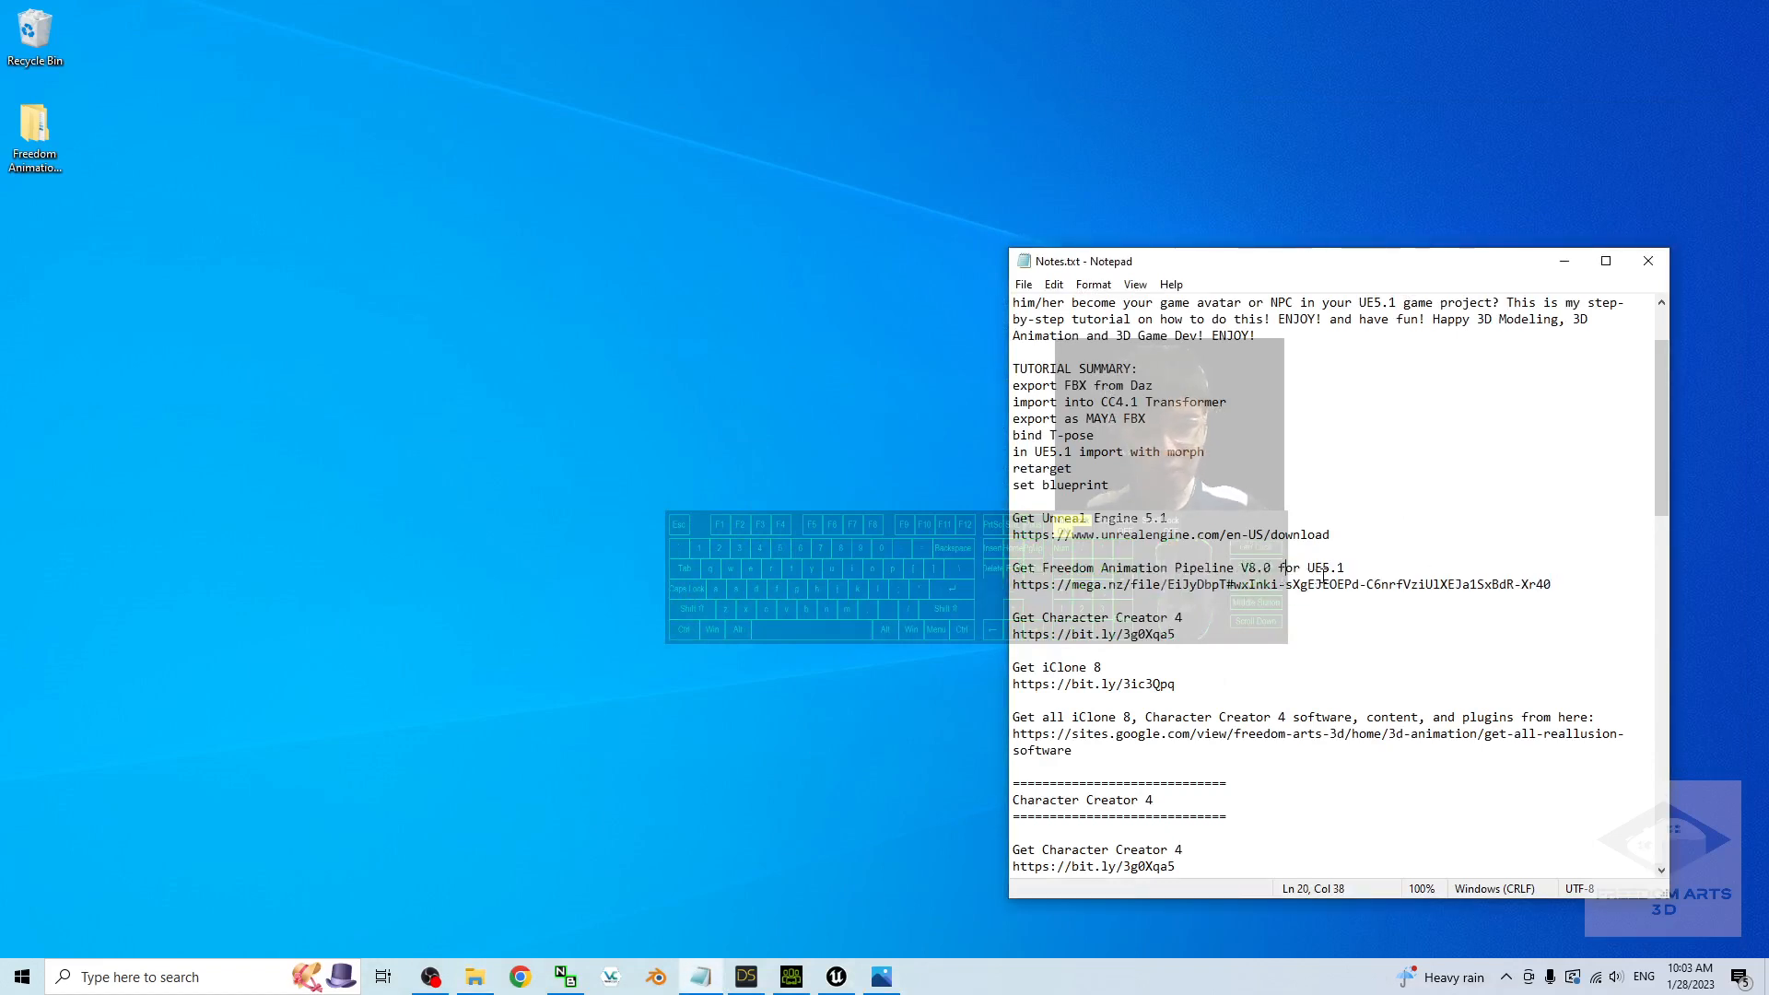
left_click(35, 135)
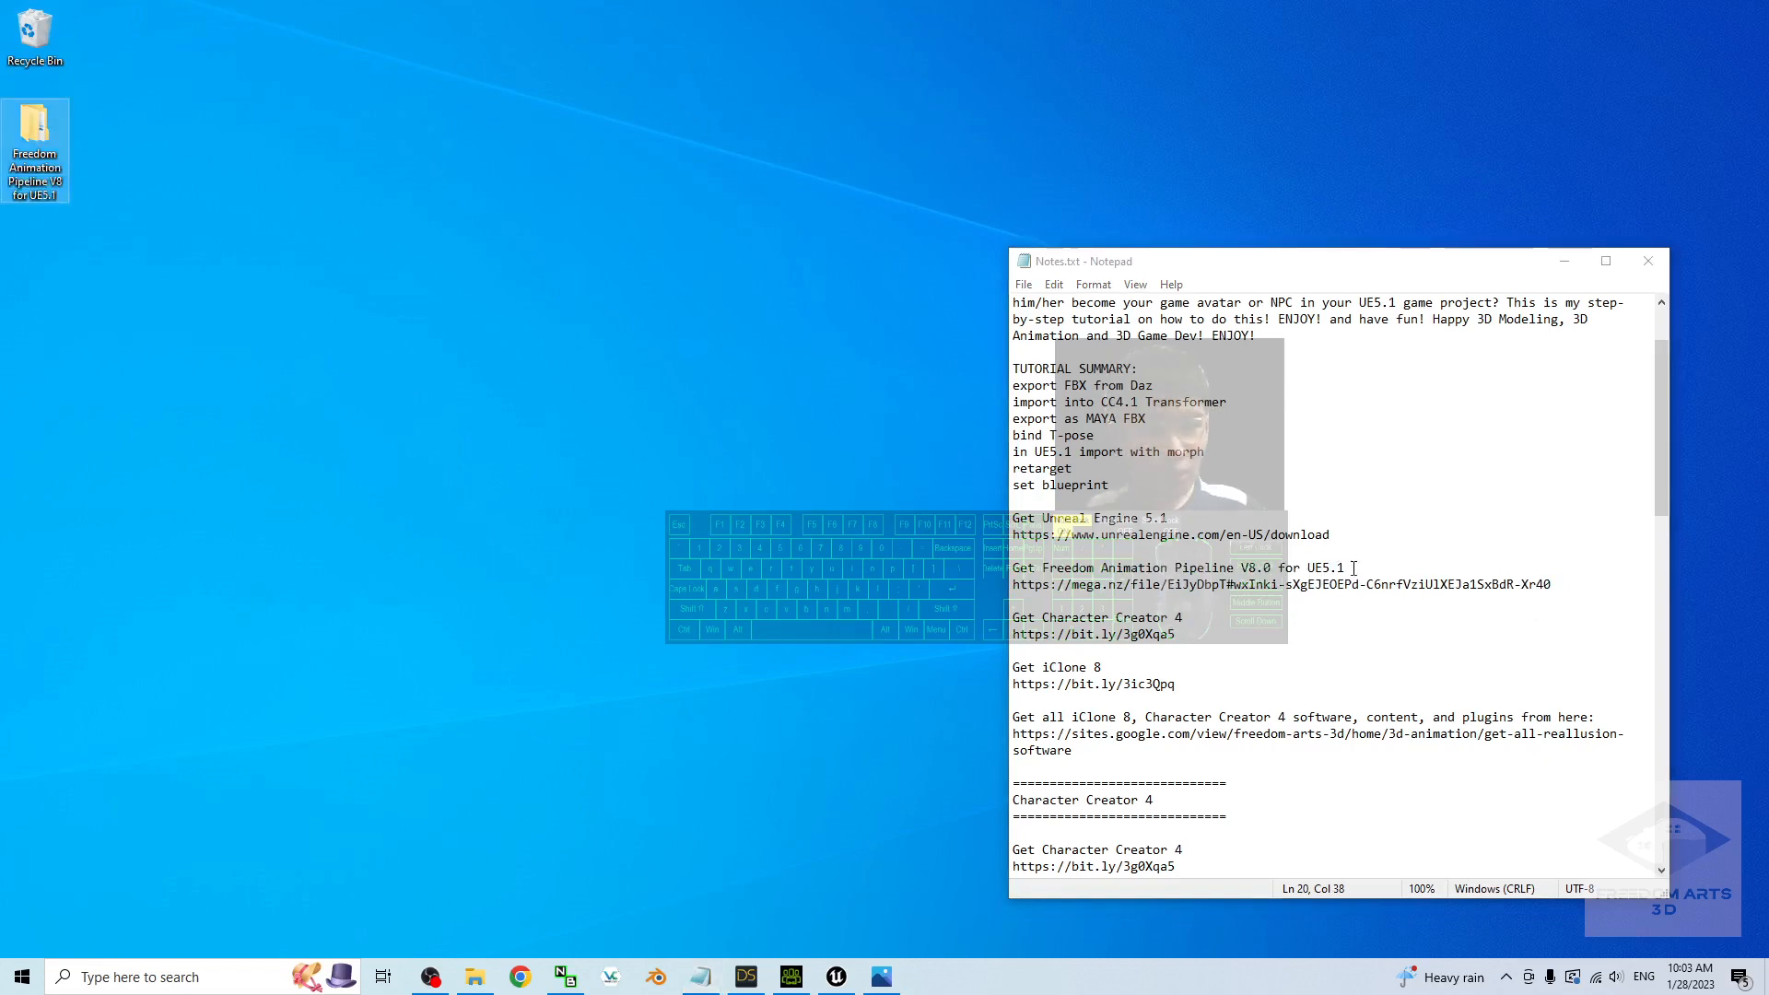
left_click_drag(1586, 580, 1045, 584)
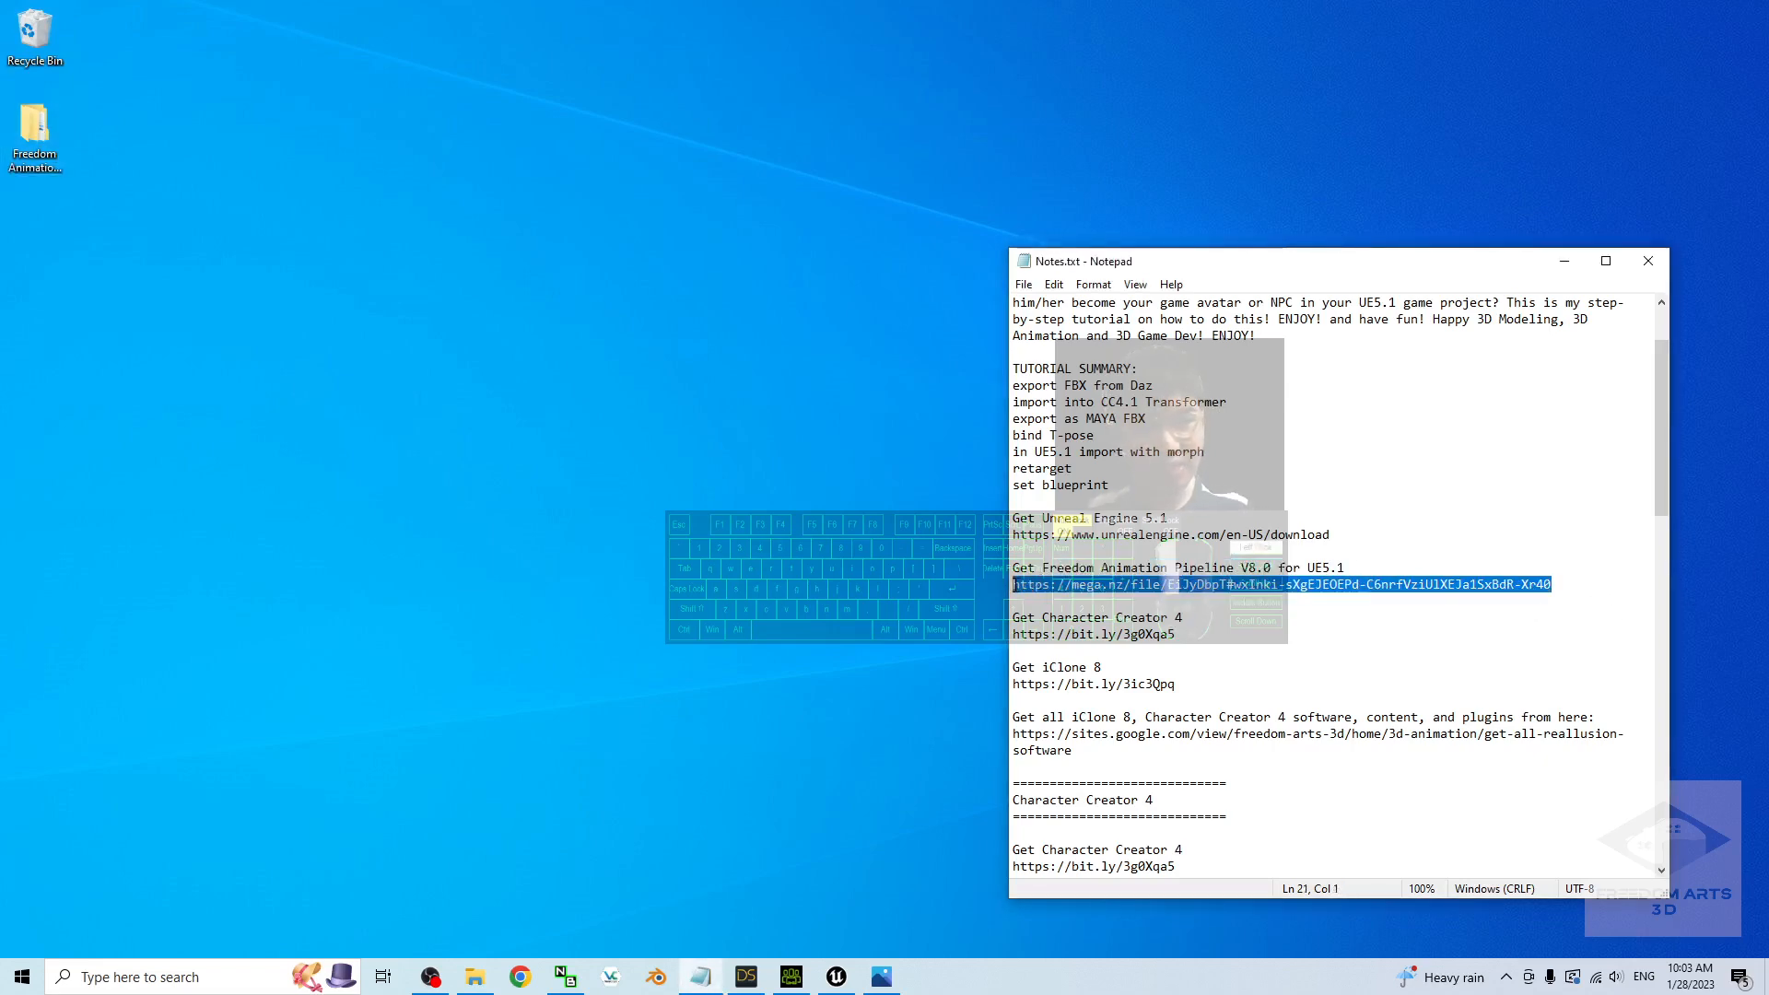
- Inspect the Content subfolder of the Freedom Animation Pipeline V8 for UE5.1 desktop folder, and clear the open windows away
double_click(35, 135)
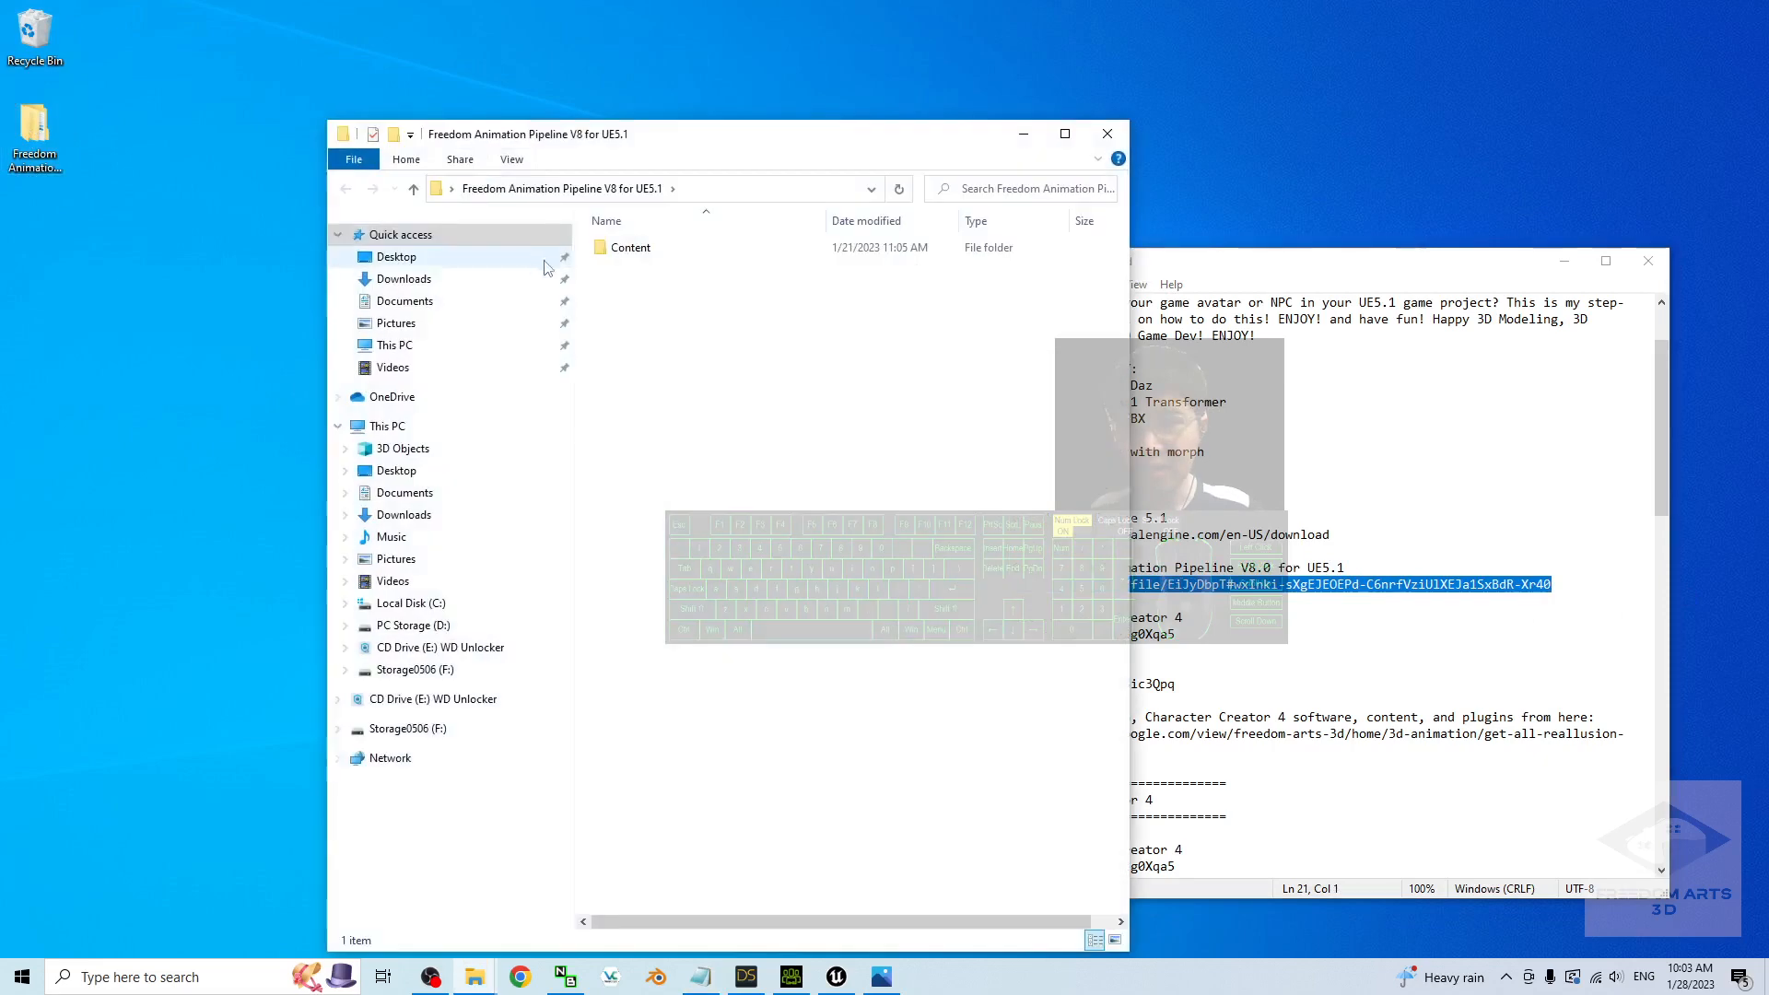
double_click(631, 248)
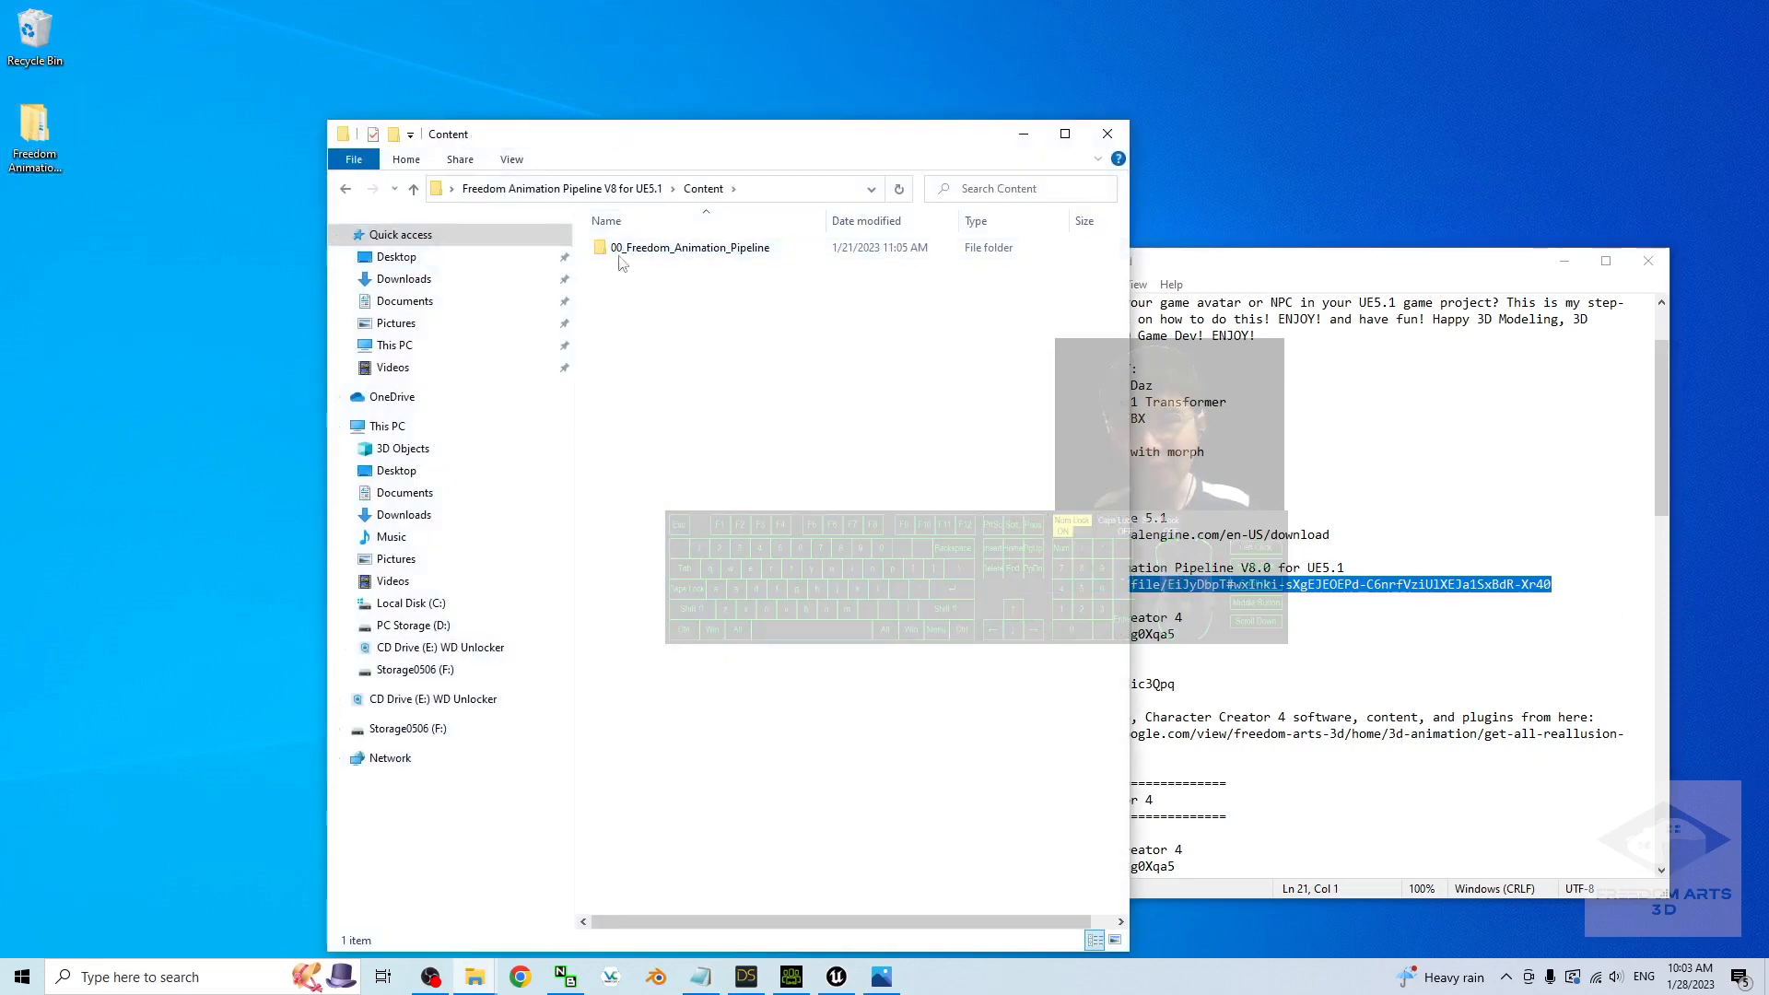
left_click(1108, 133)
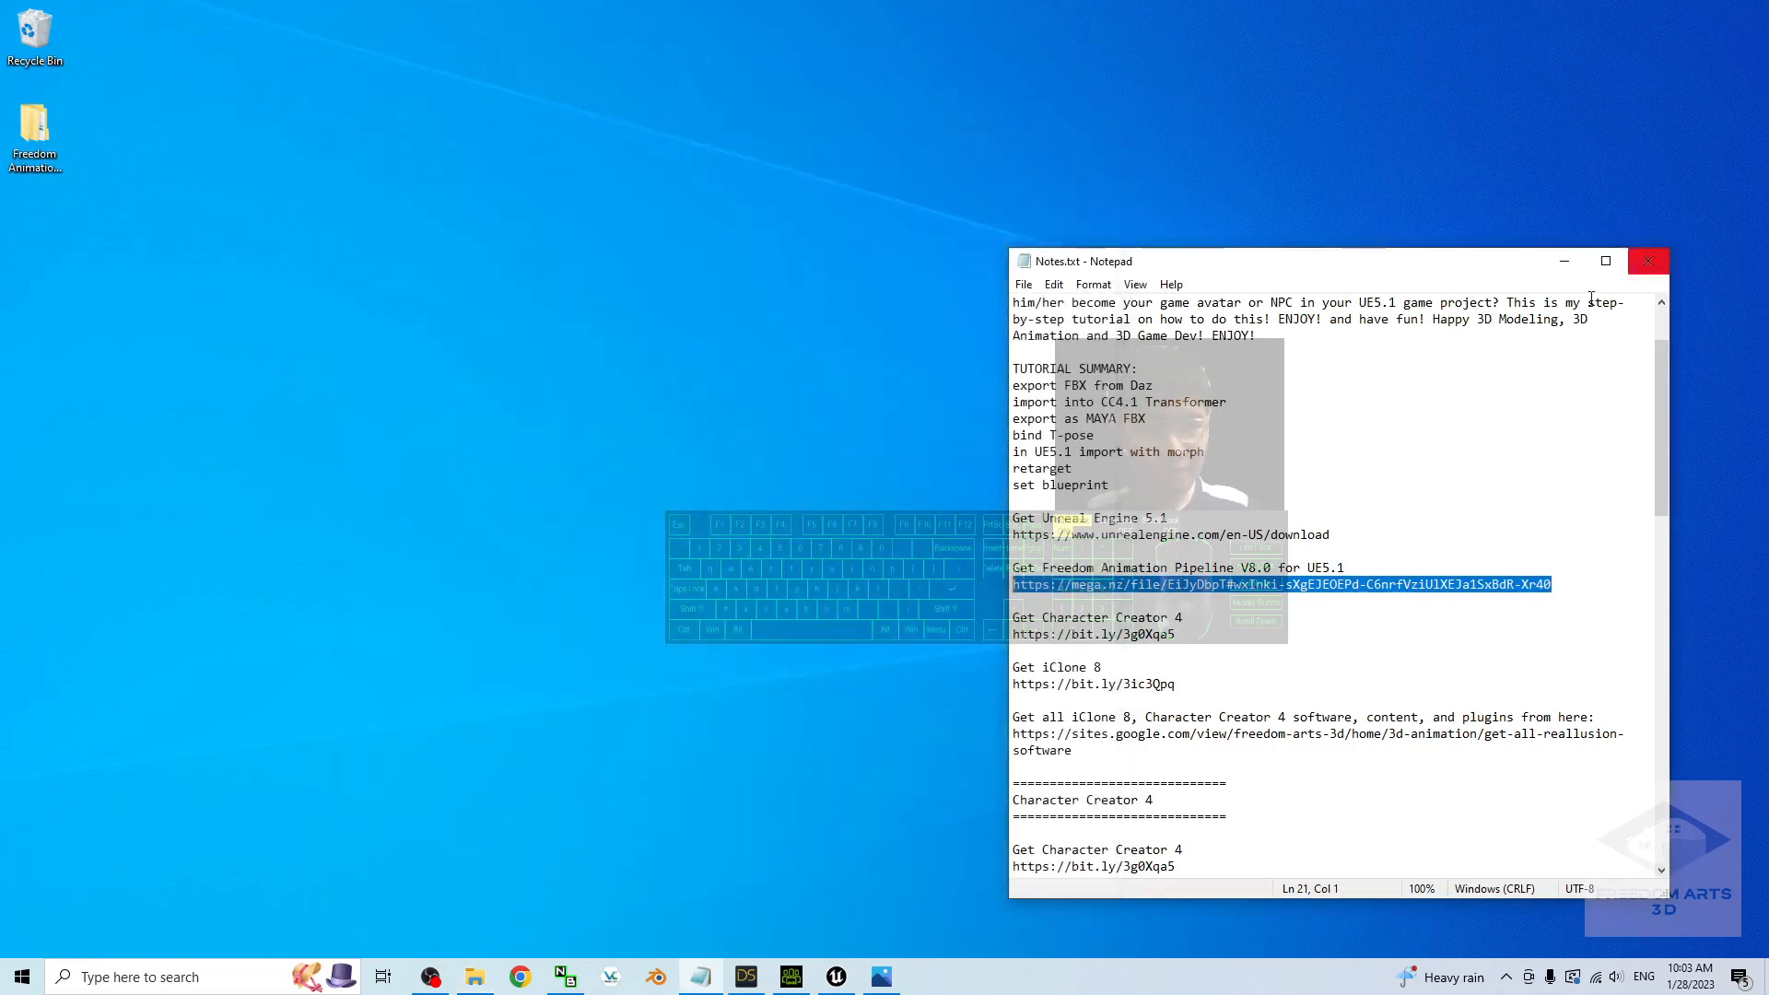
left_click(1564, 260)
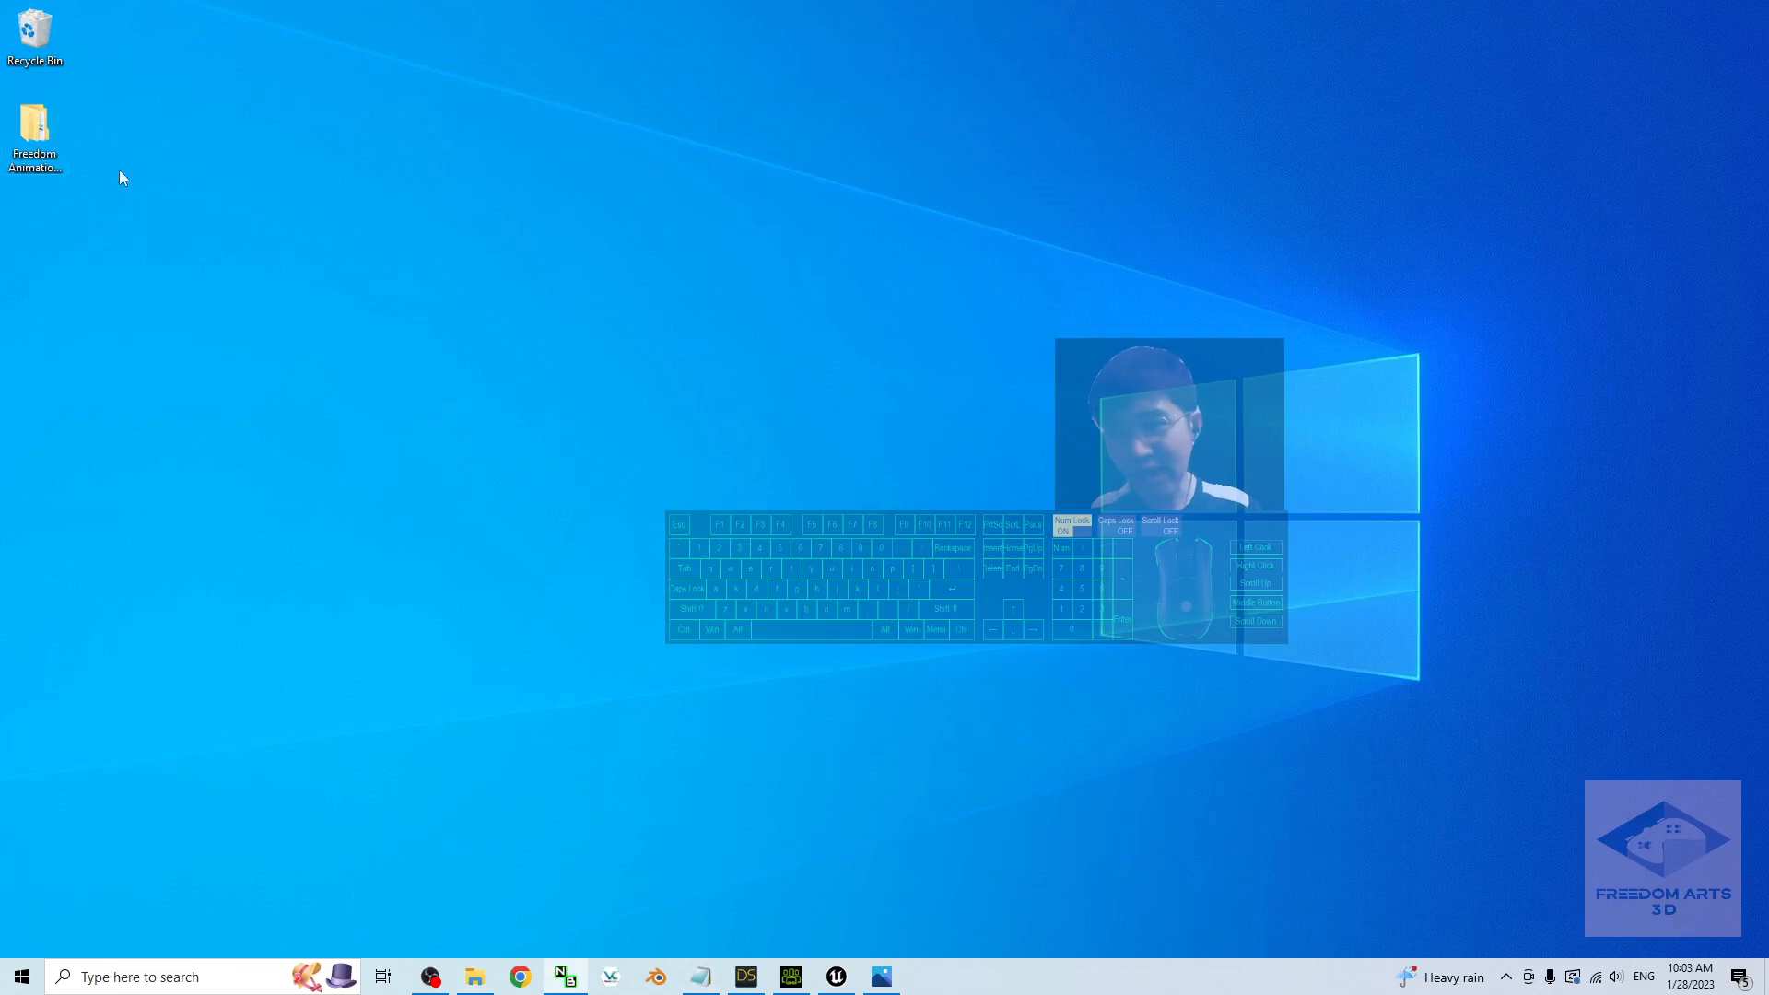
- Switch to DAZ Studio with the DAZ girl scene and take its window out of full screen to uncover the desktop
left_click(760, 982)
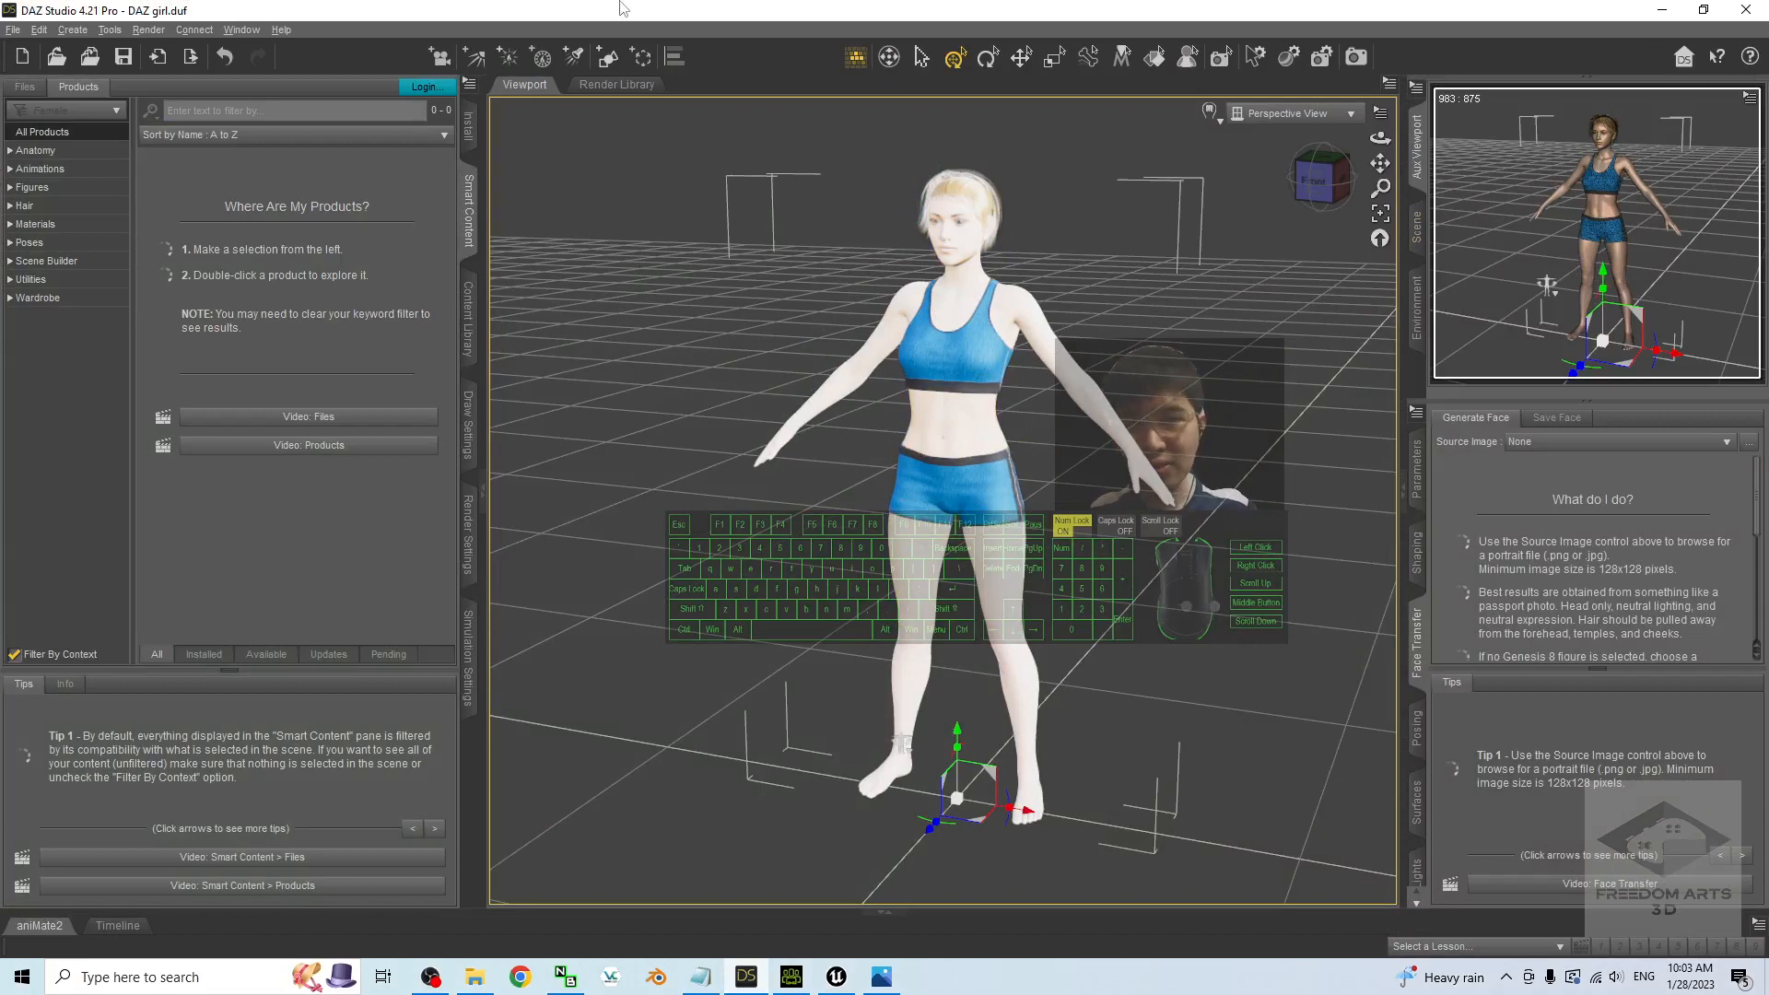
left_click_drag(623, 9, 1030, 118)
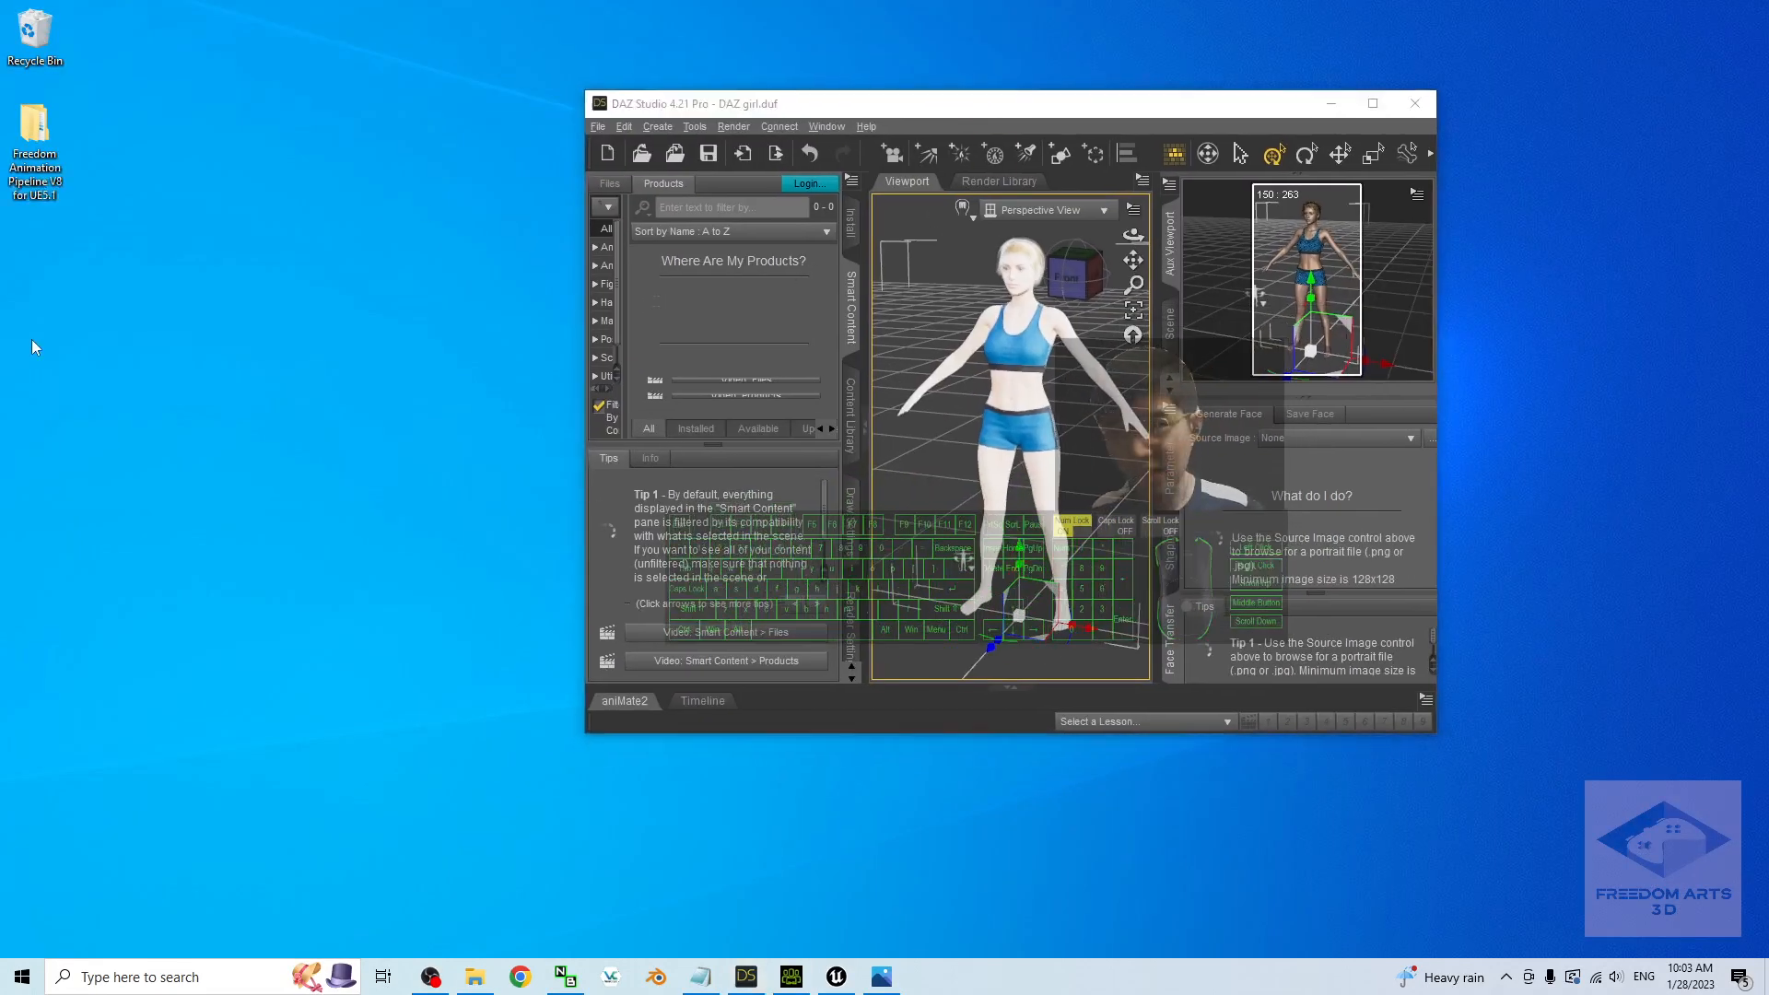
right_click(33, 341)
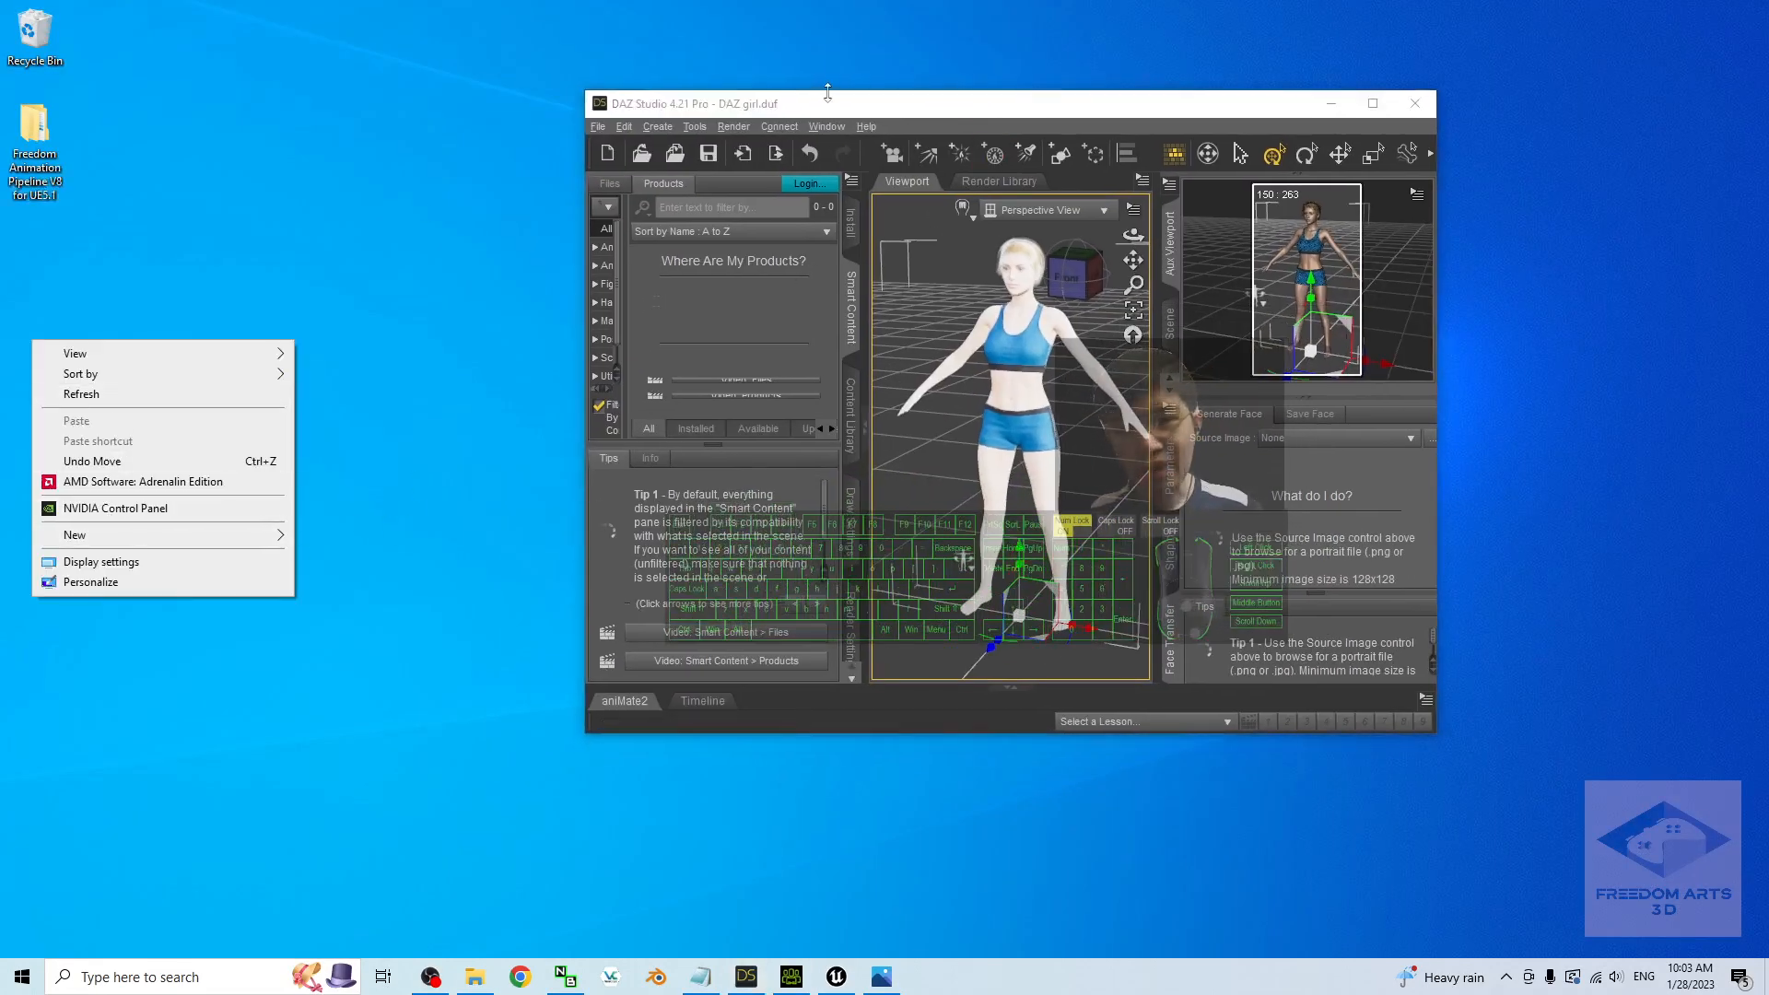
left_click_drag(824, 104, 860, 127)
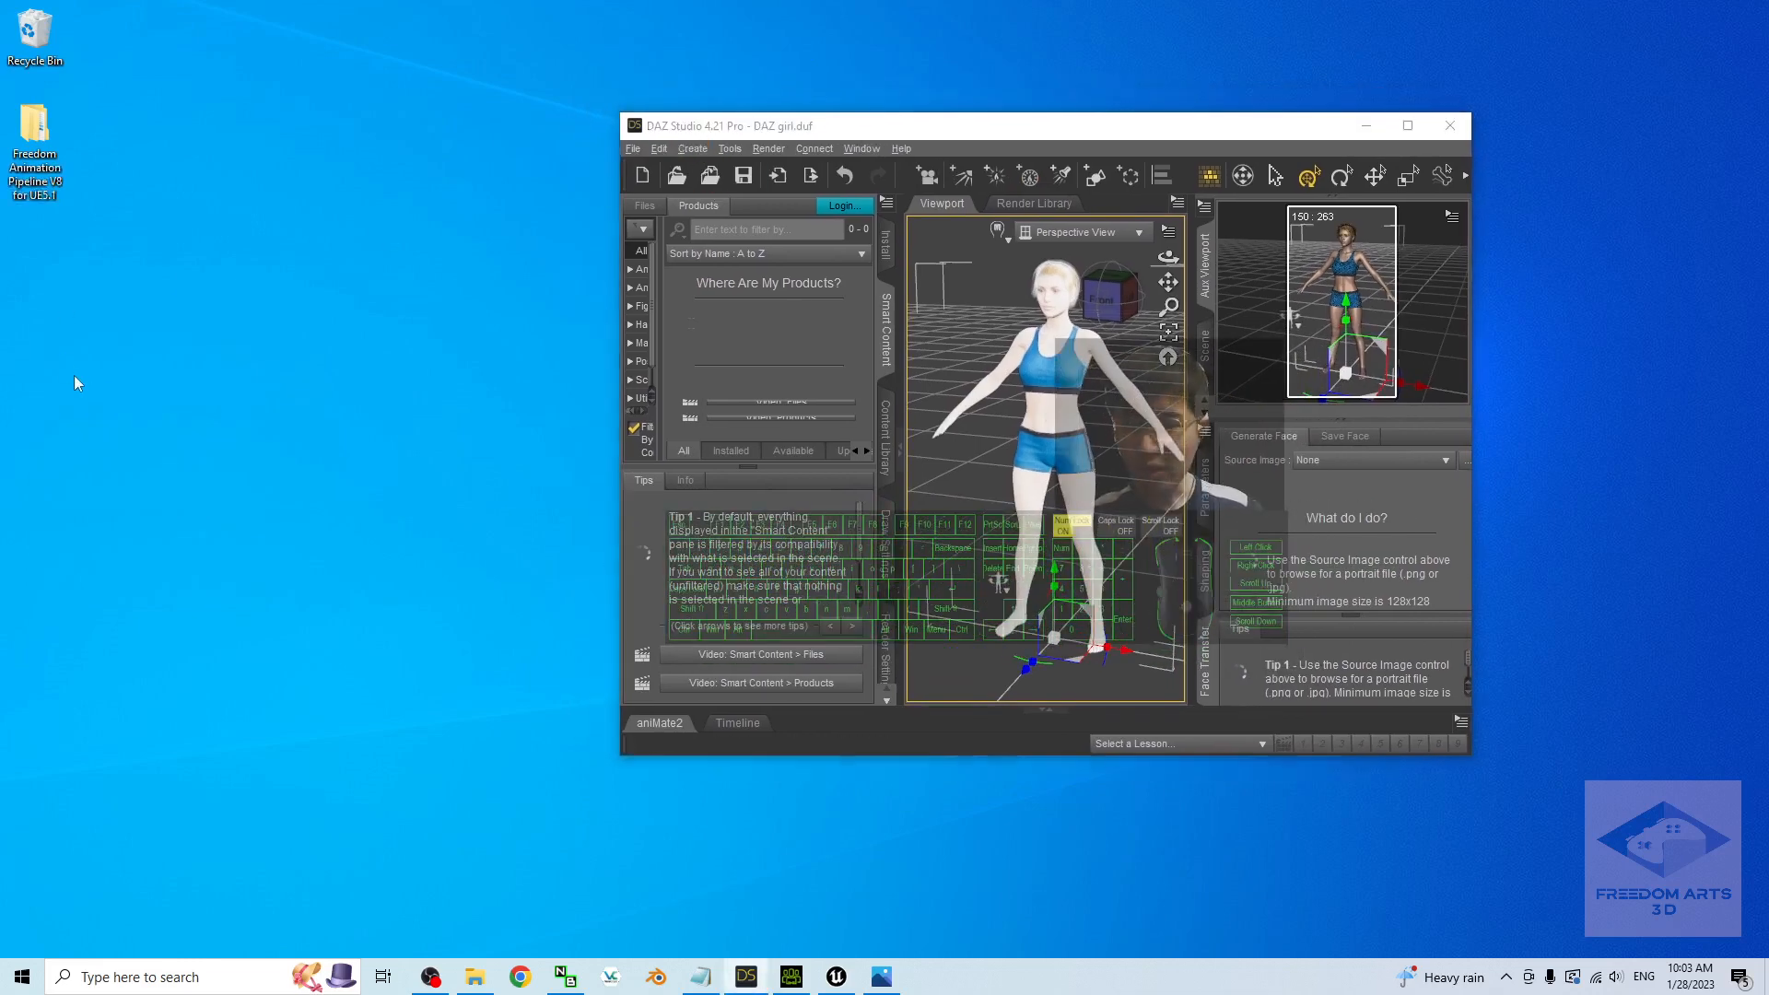
- Create a new folder on the desktop named "01 - from Daz"
right_click(77, 378)
mouse_move(173, 572)
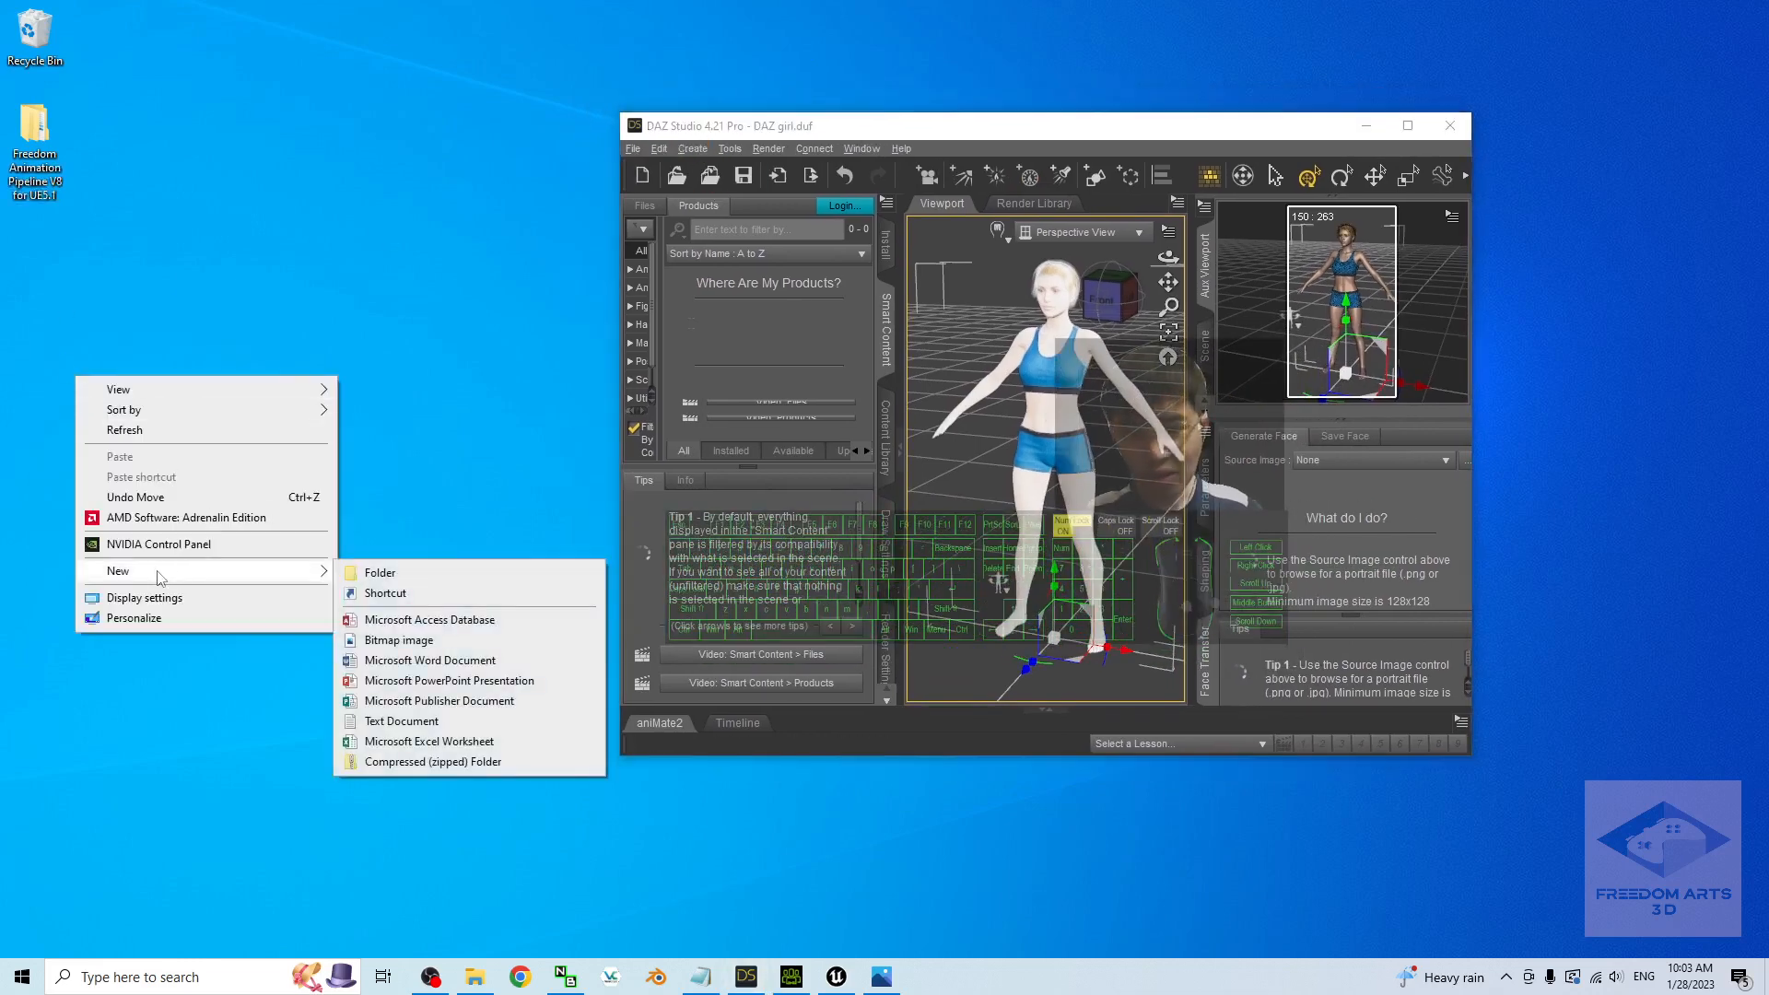
left_click(445, 576)
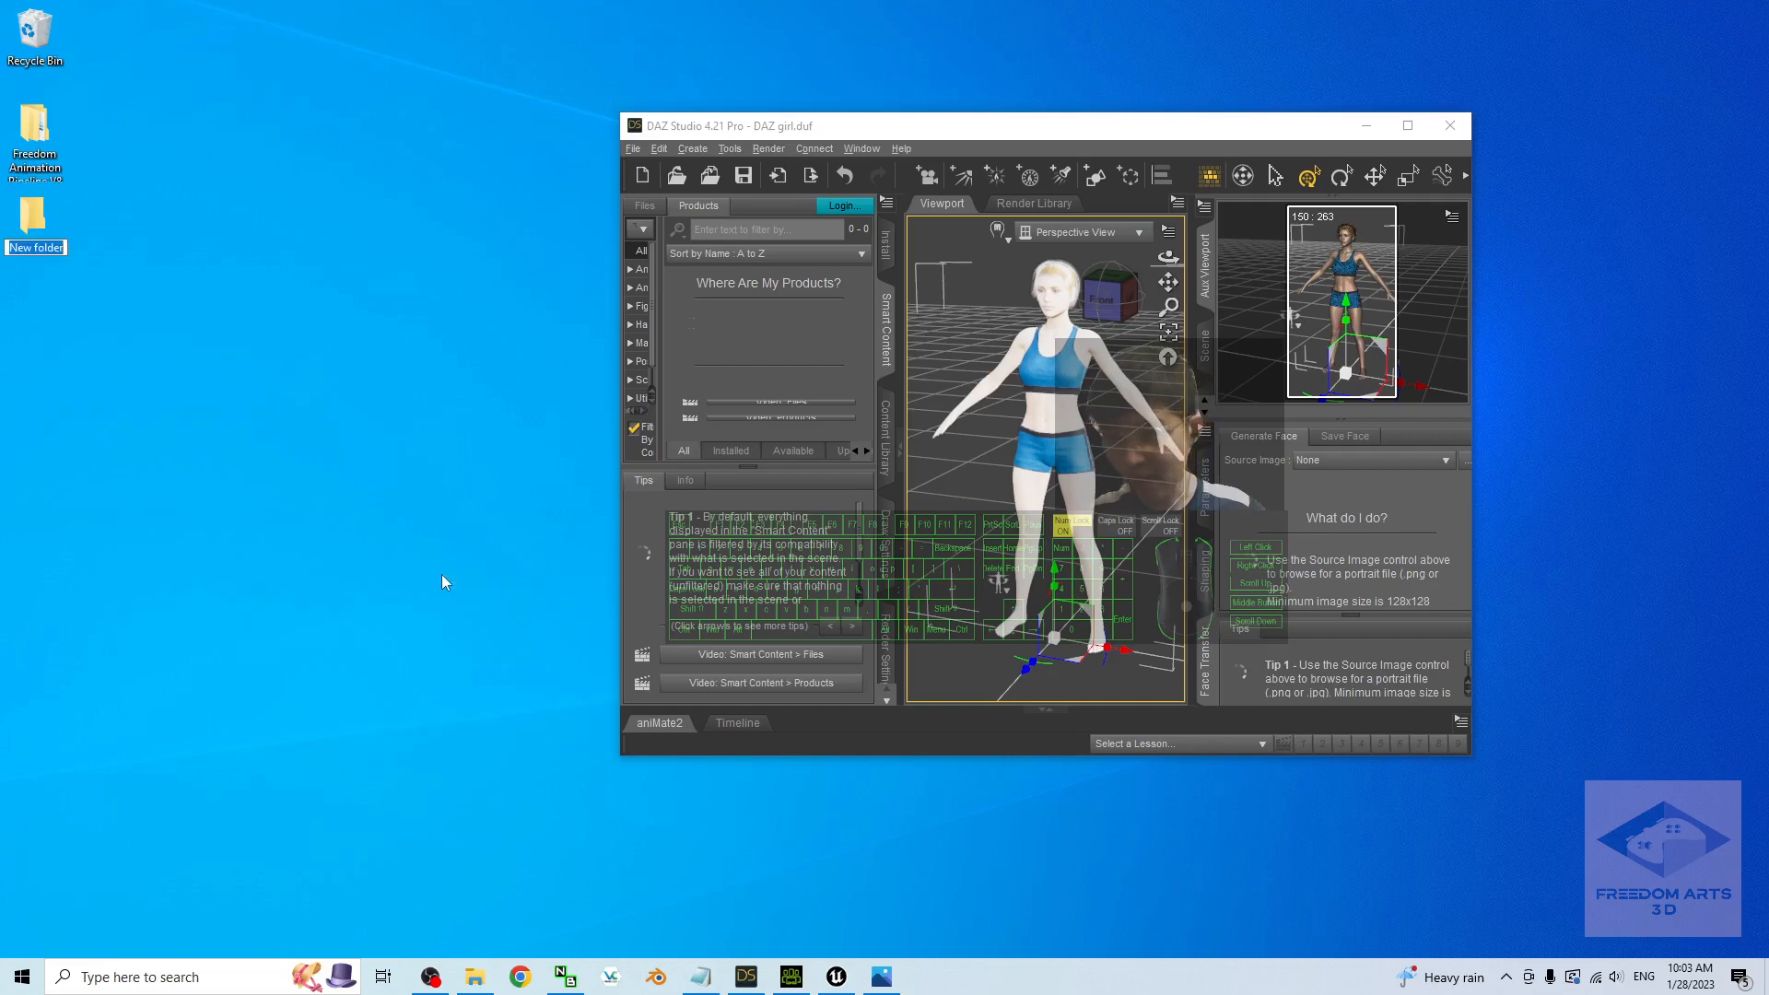
key("BackSpace")
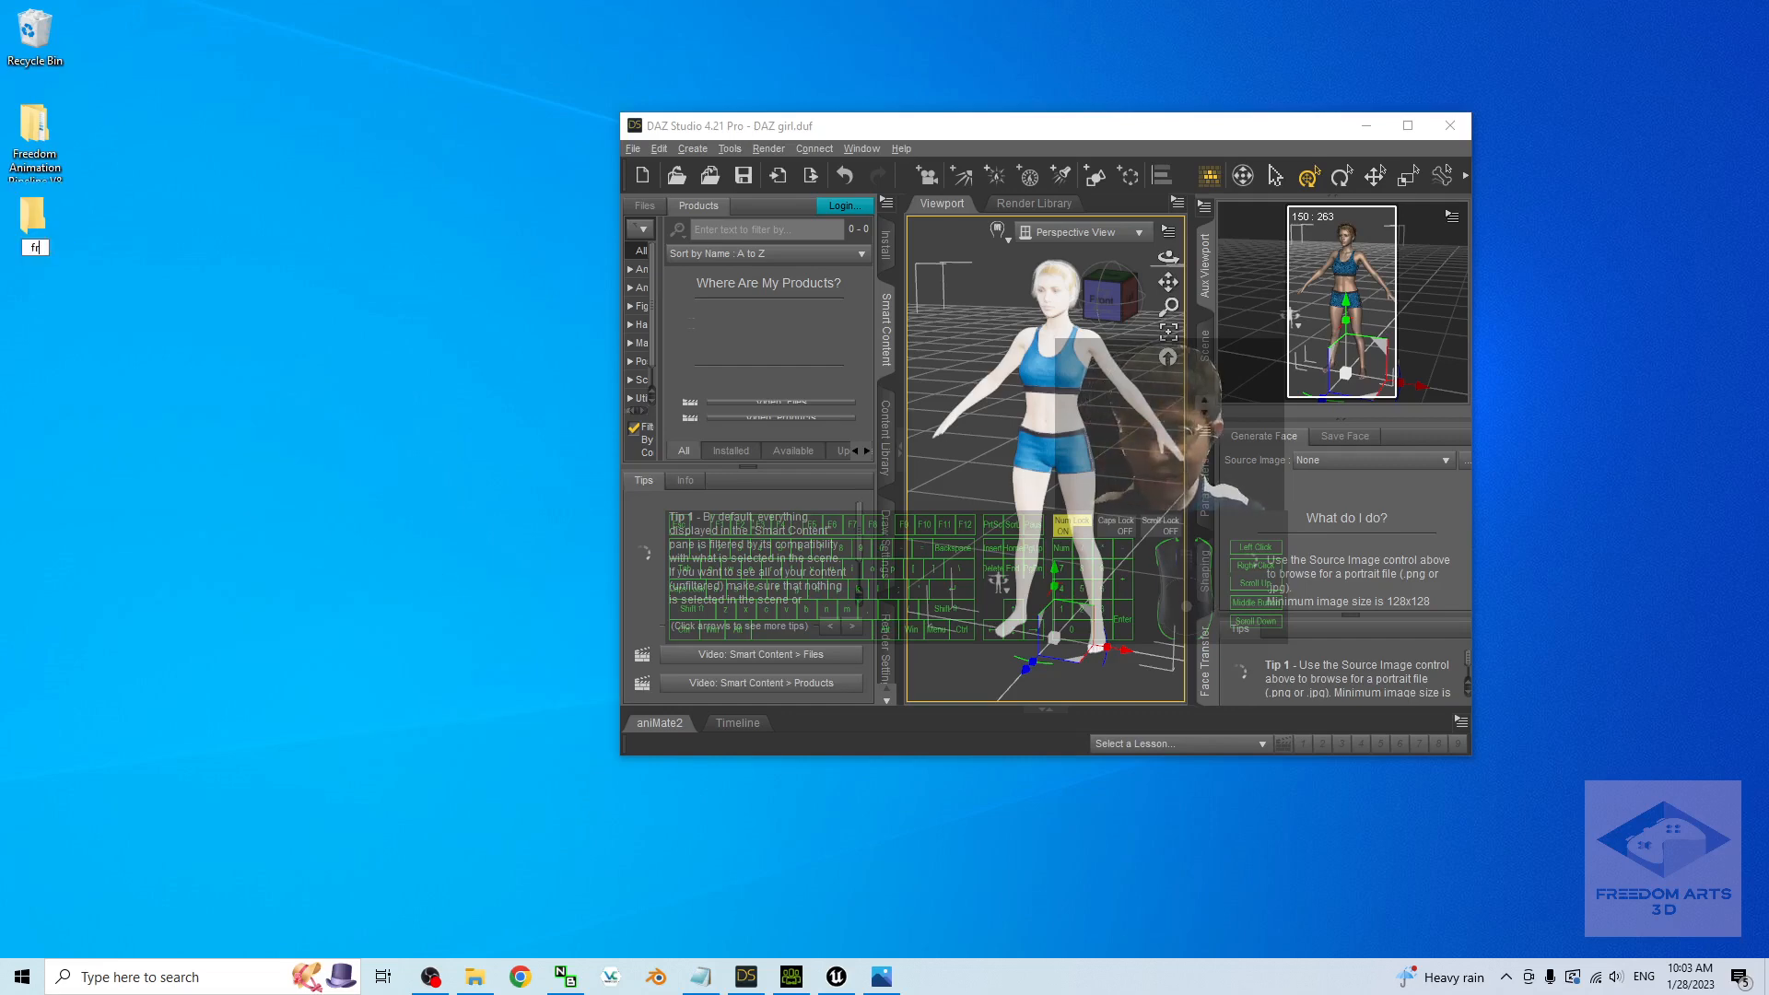
type("01 -")
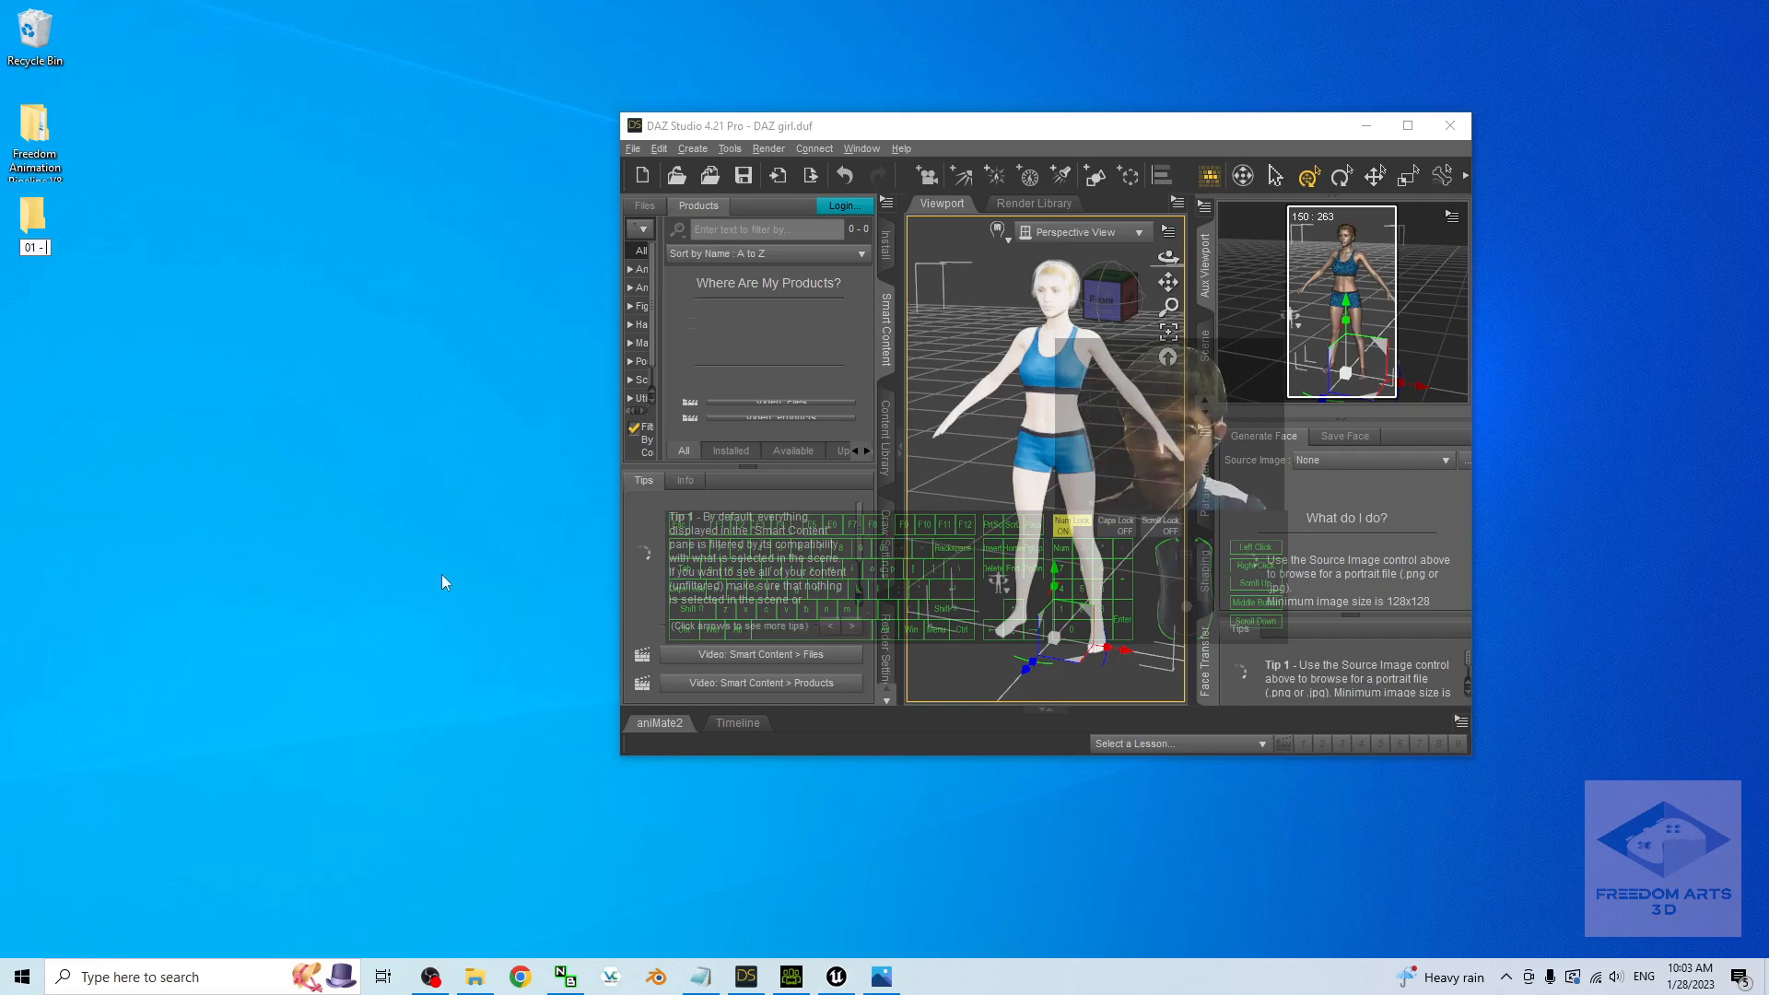
type(" from Daz")
key("Return")
- Open the "01 - from Daz" folder and arrange its window beside the DAZ Studio window
key("Return")
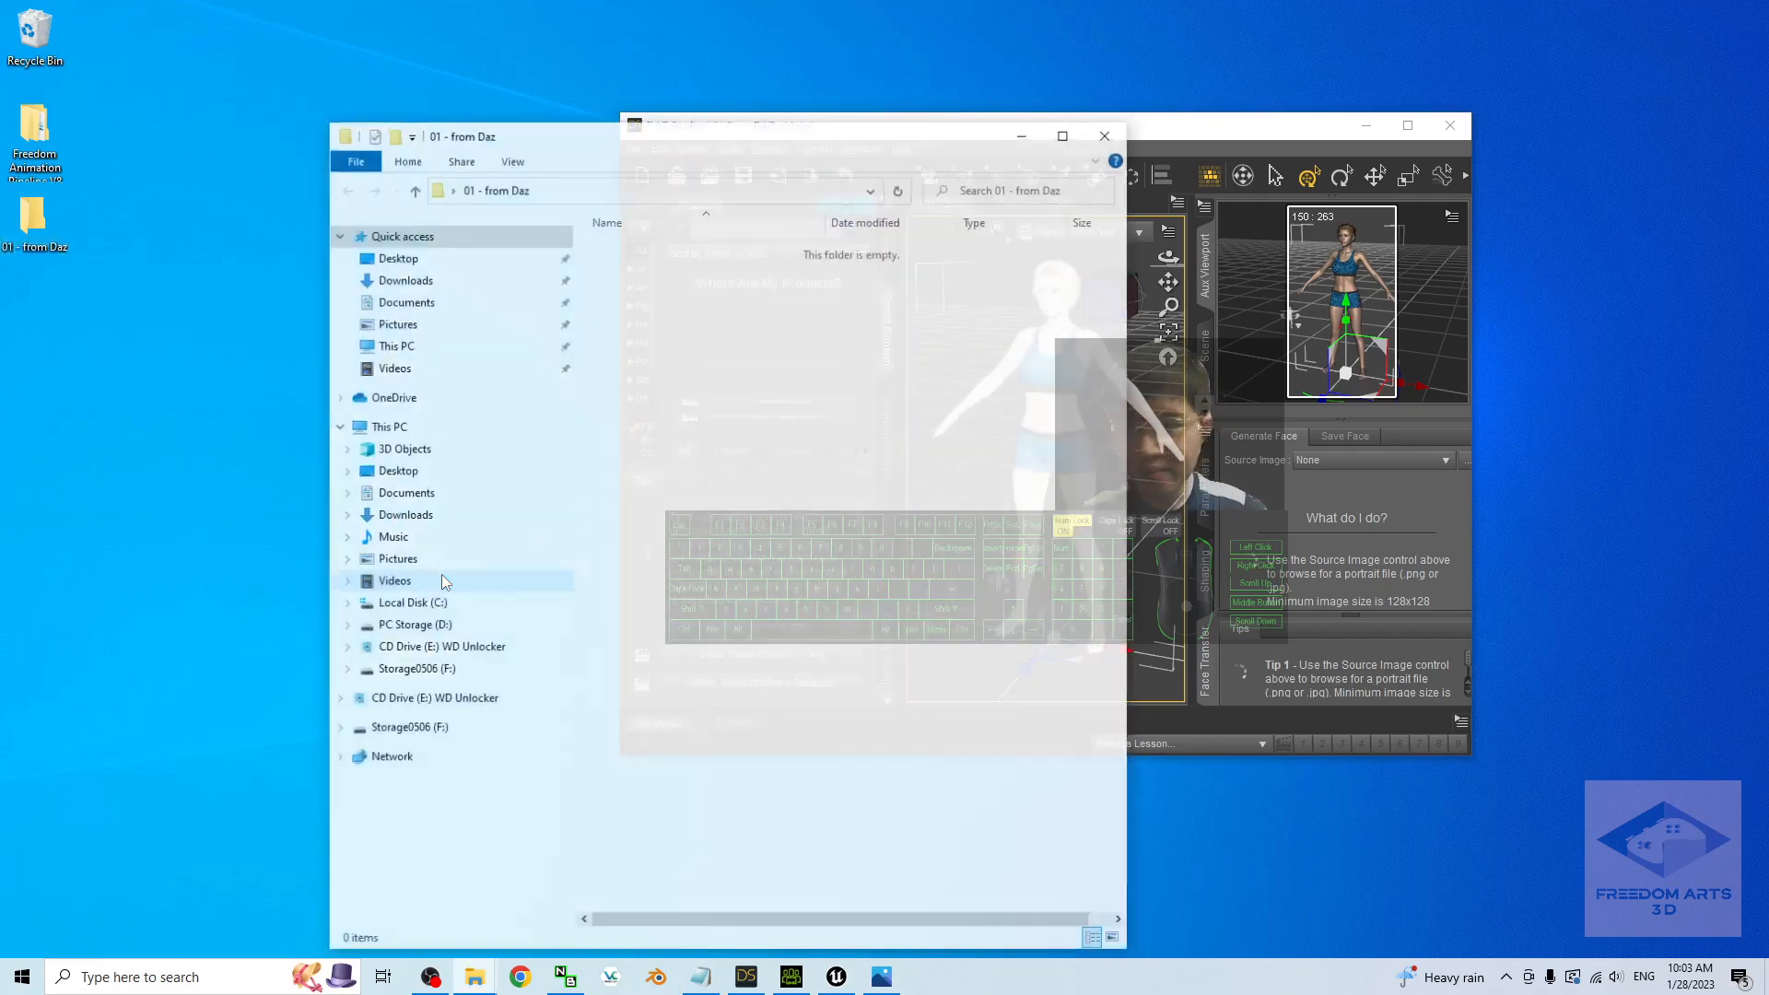
left_click_drag(877, 152, 635, 91)
left_click_drag(1041, 136, 1144, 133)
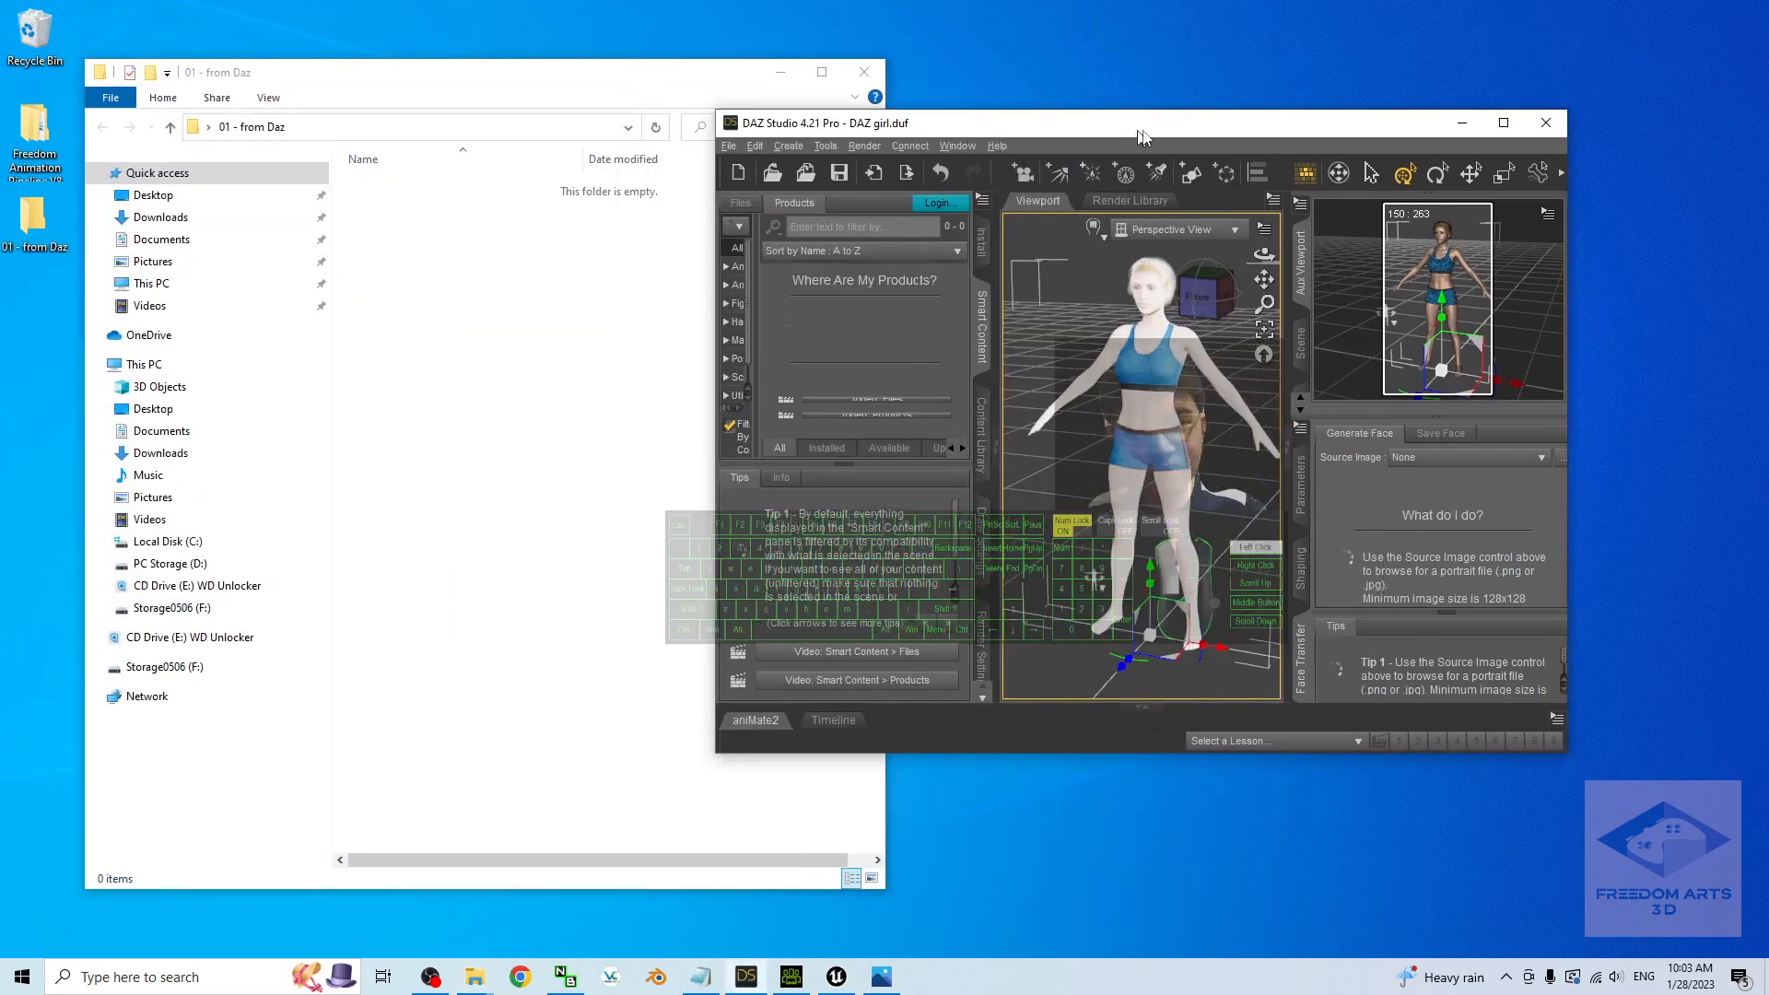
- Start exporting the DAZ scene as Autodesk FBX and choose the "01 - from Daz" desktop folder as destination
left_click(735, 146)
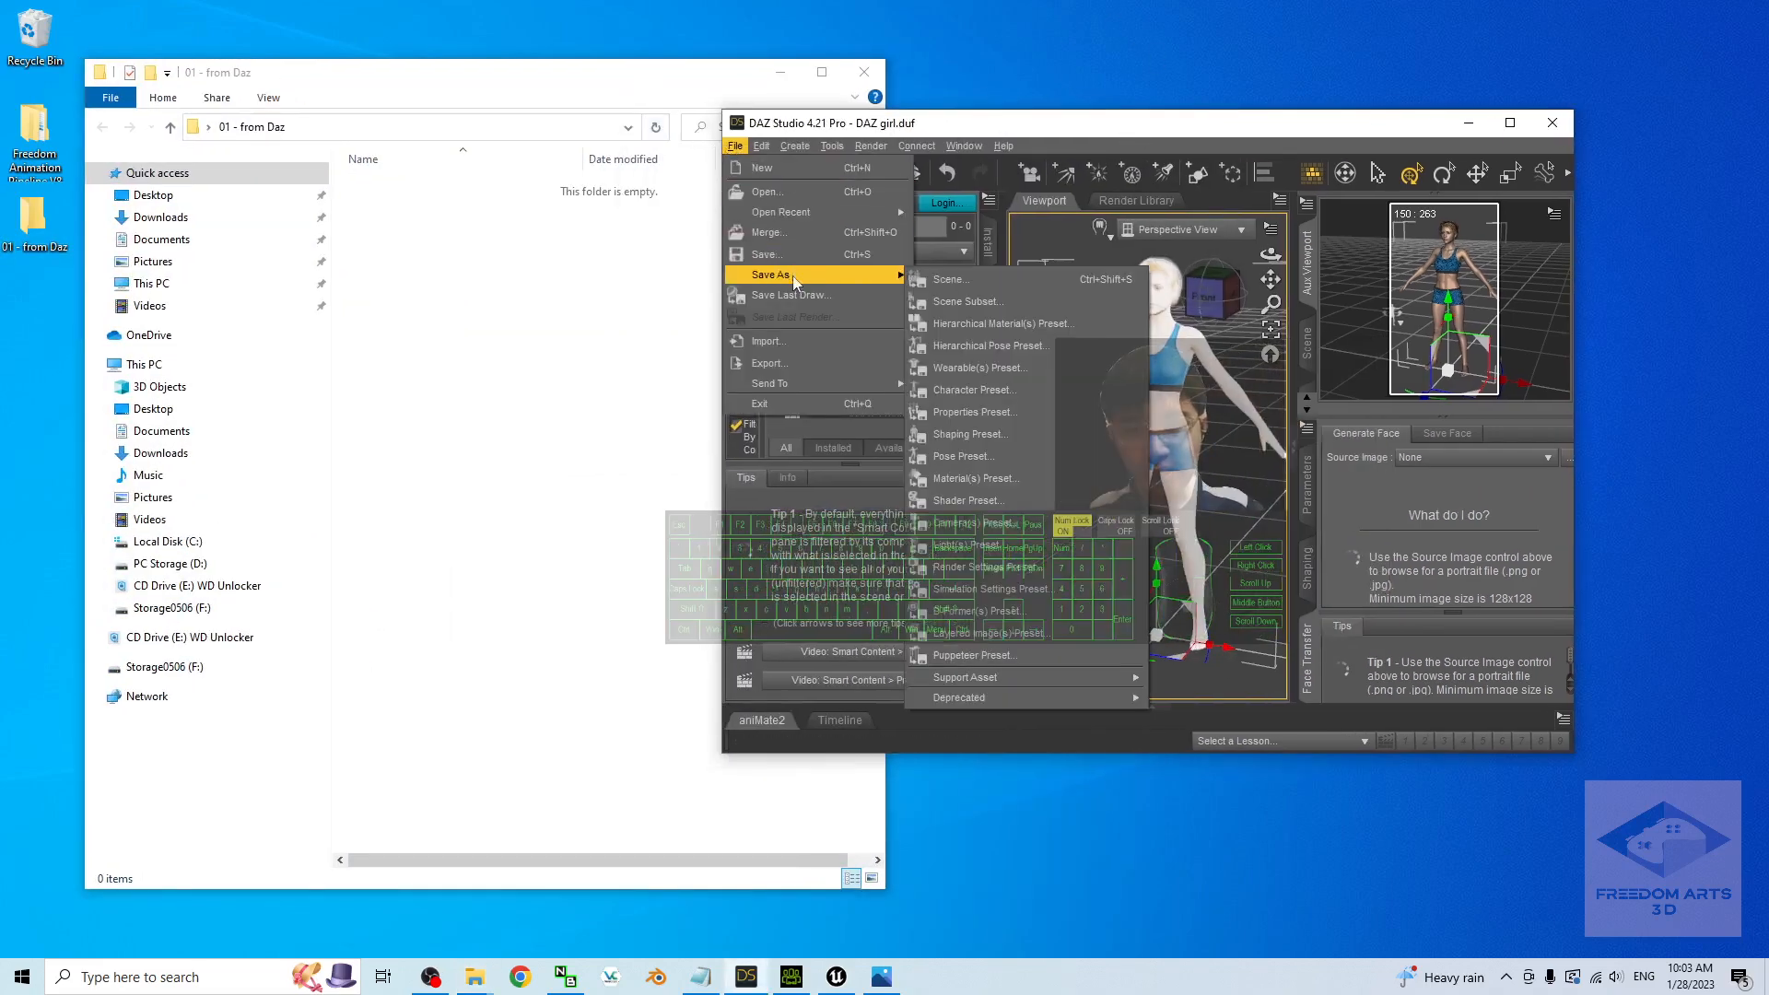
left_click(783, 365)
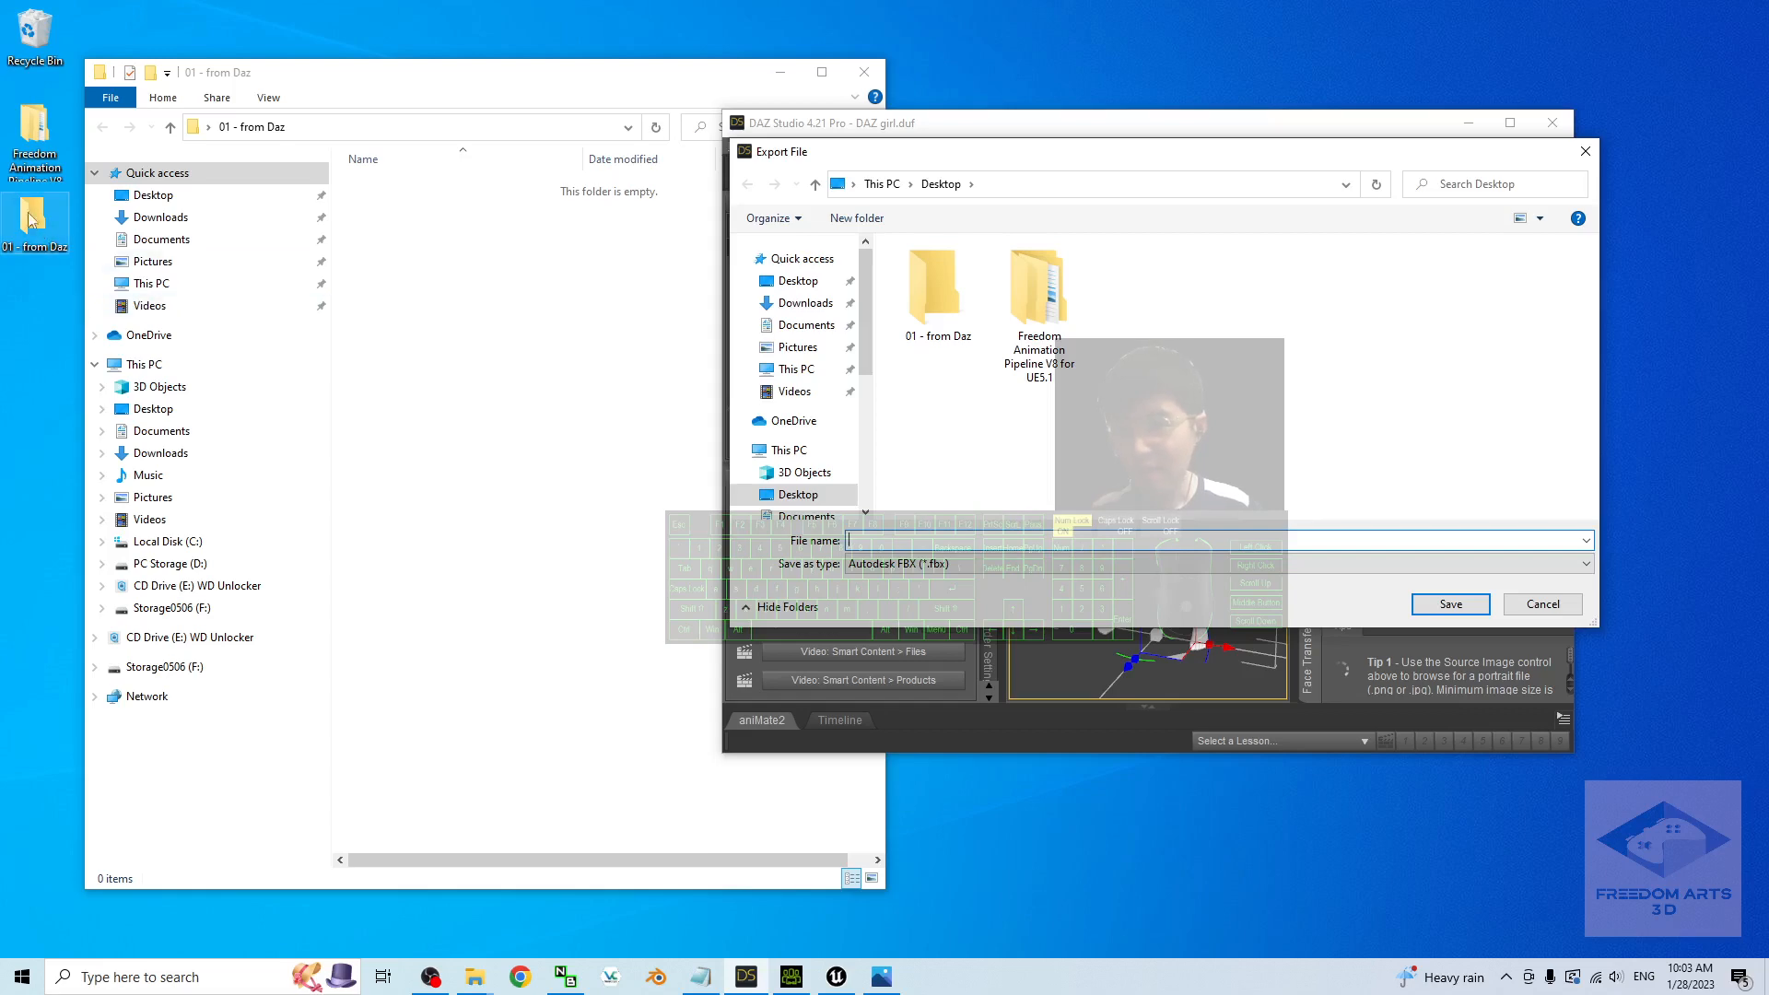
left_click(917, 281)
double_click(918, 280)
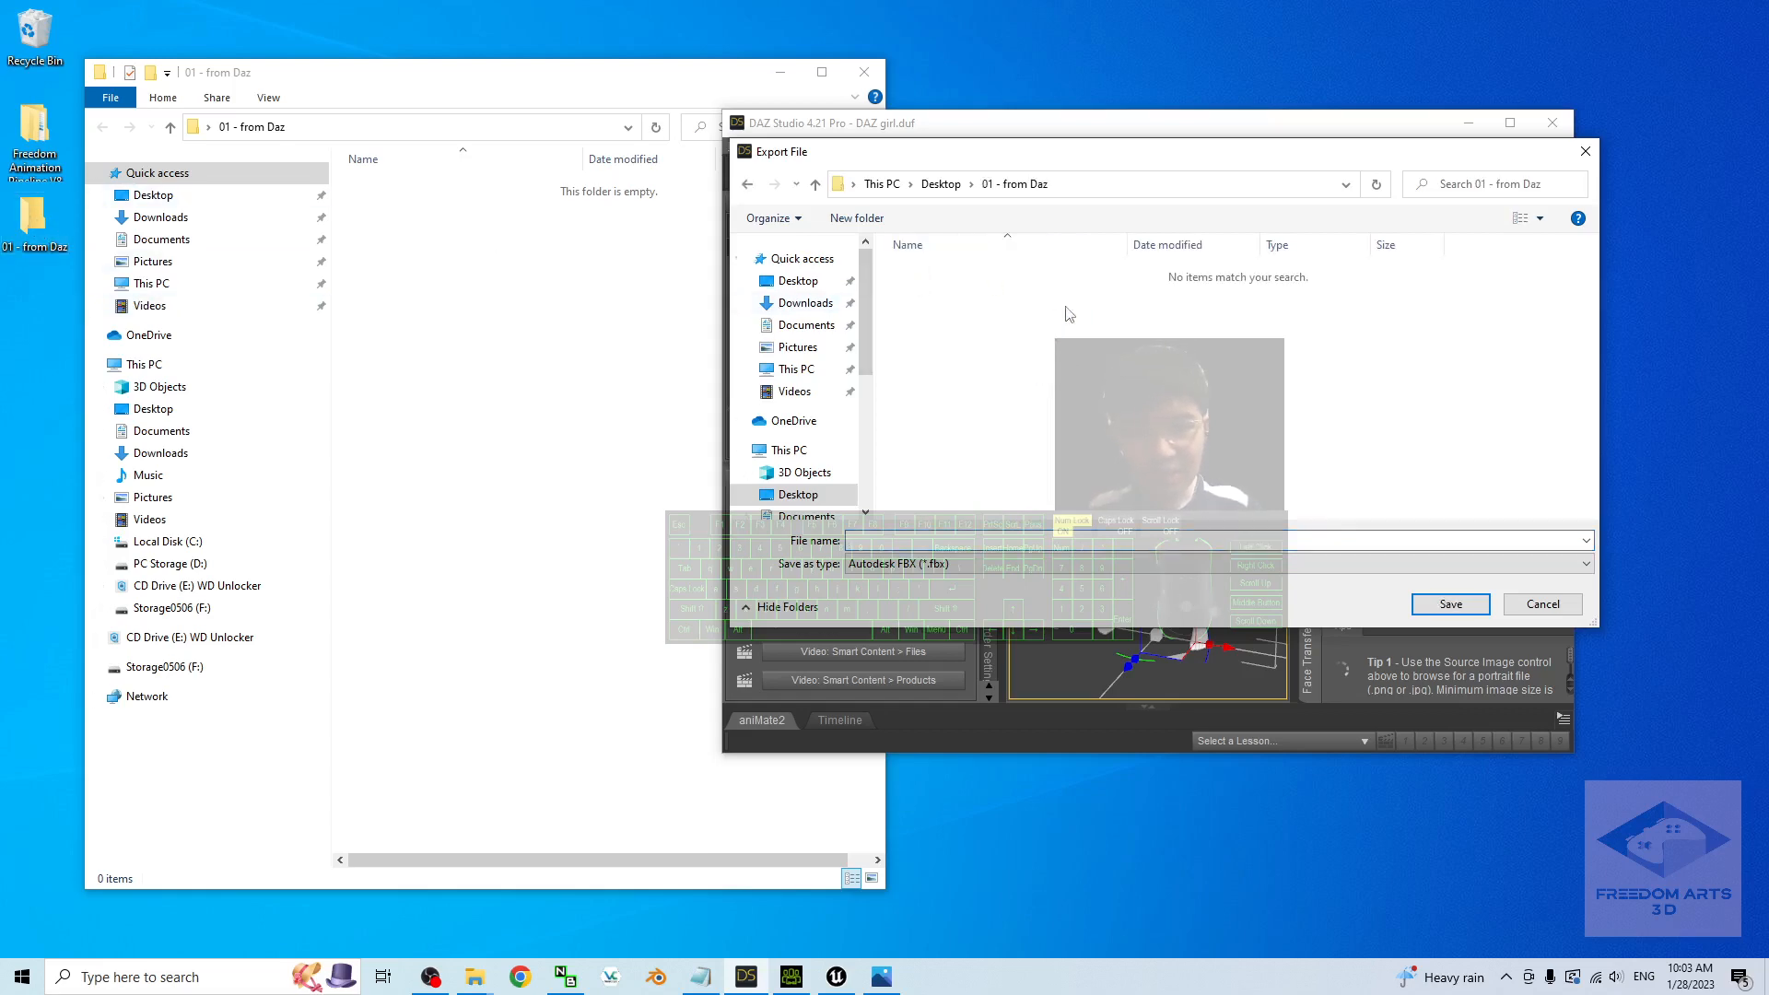
- Name the export file DazFemale01 and run the export, accepting the current FBX options
left_click(890, 540)
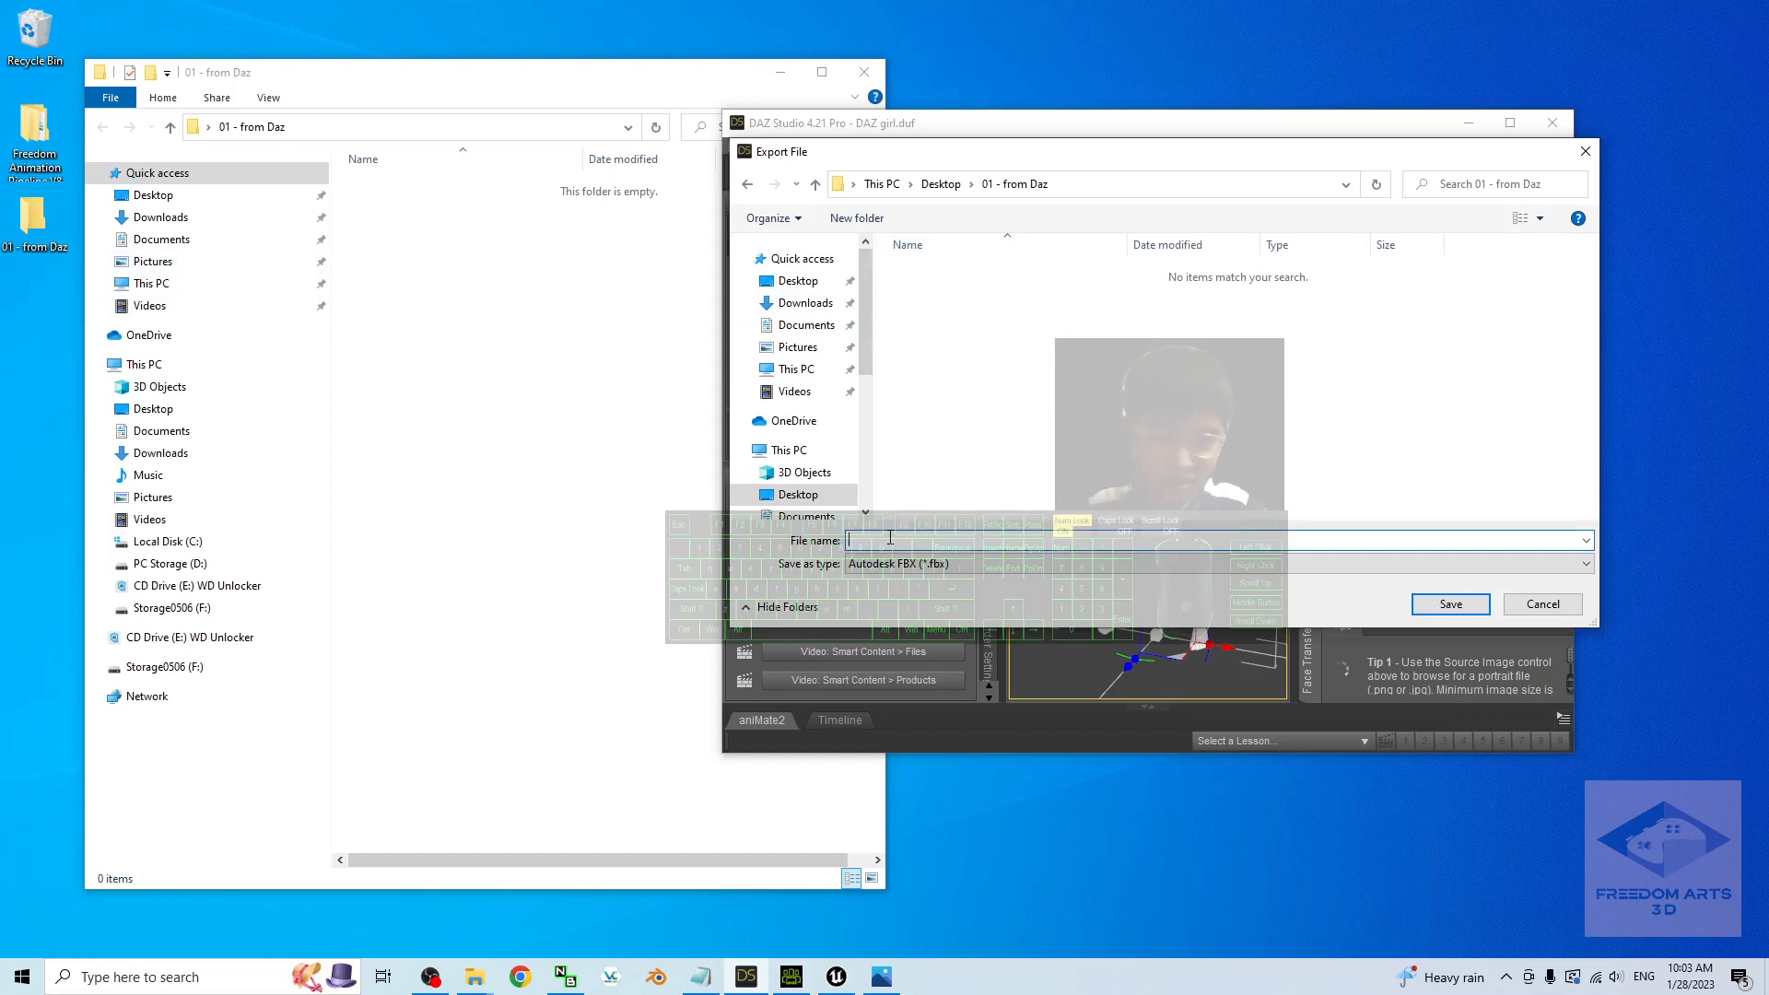
type("genes")
key("BackSpace")
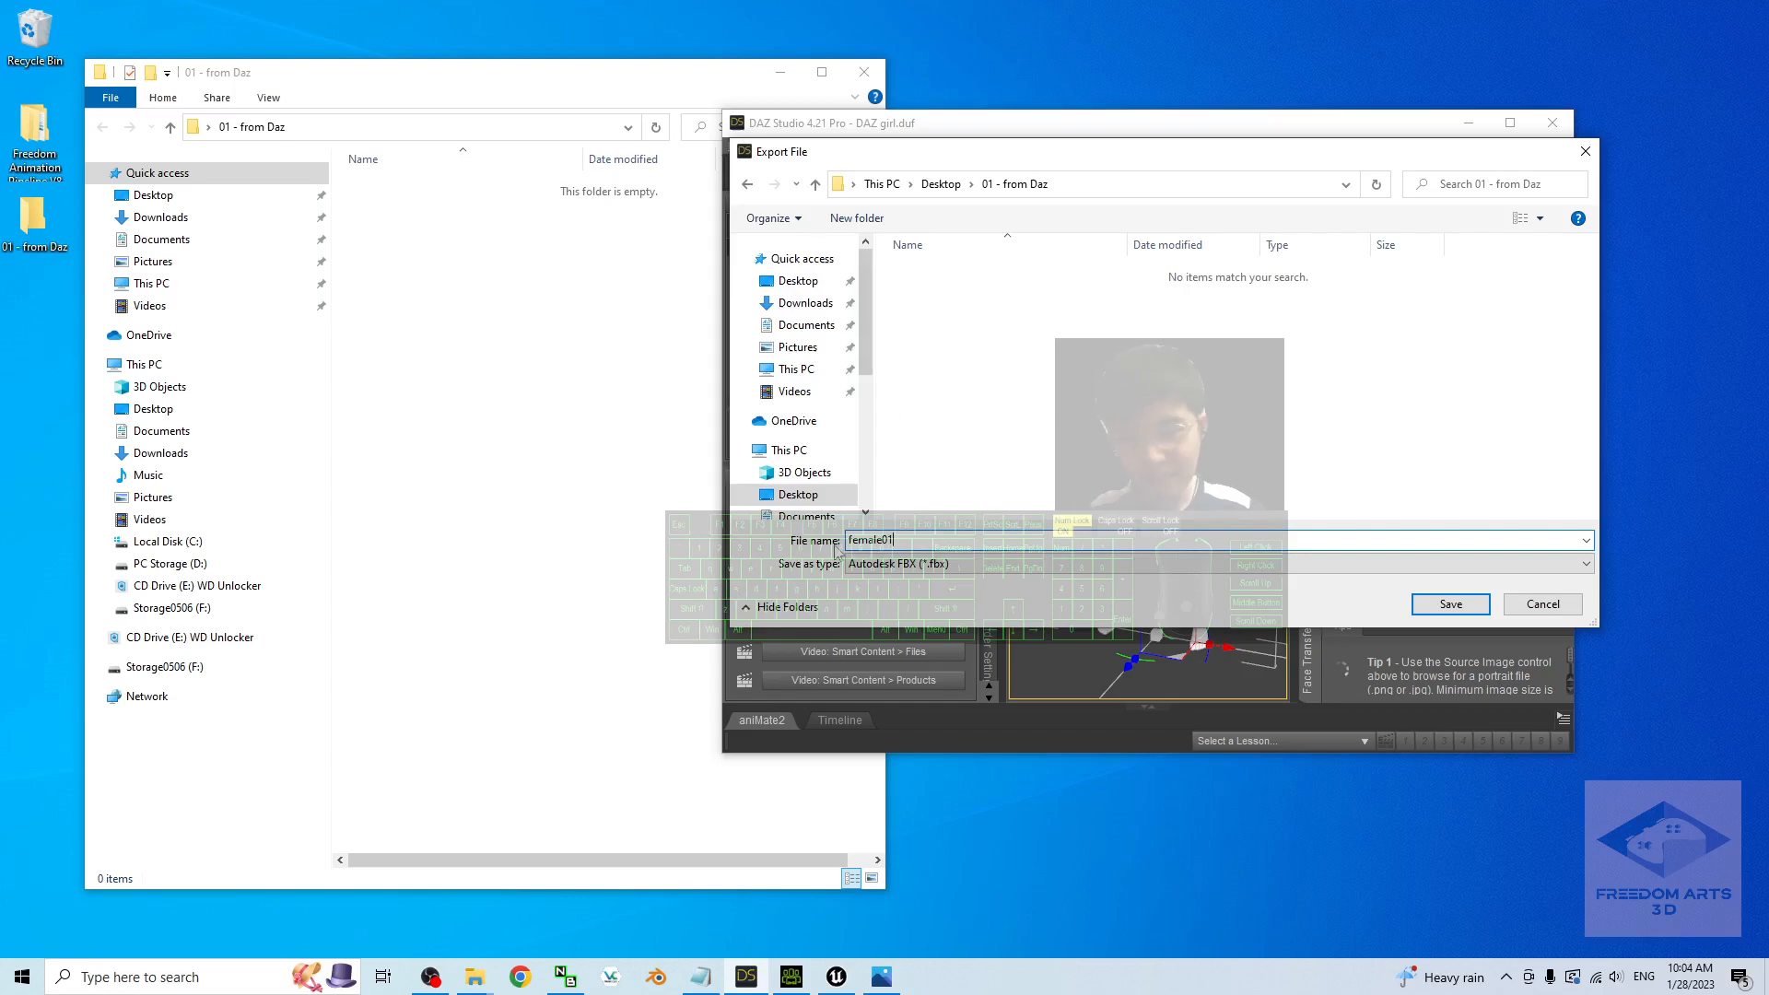
left_click(851, 539)
type("Daz")
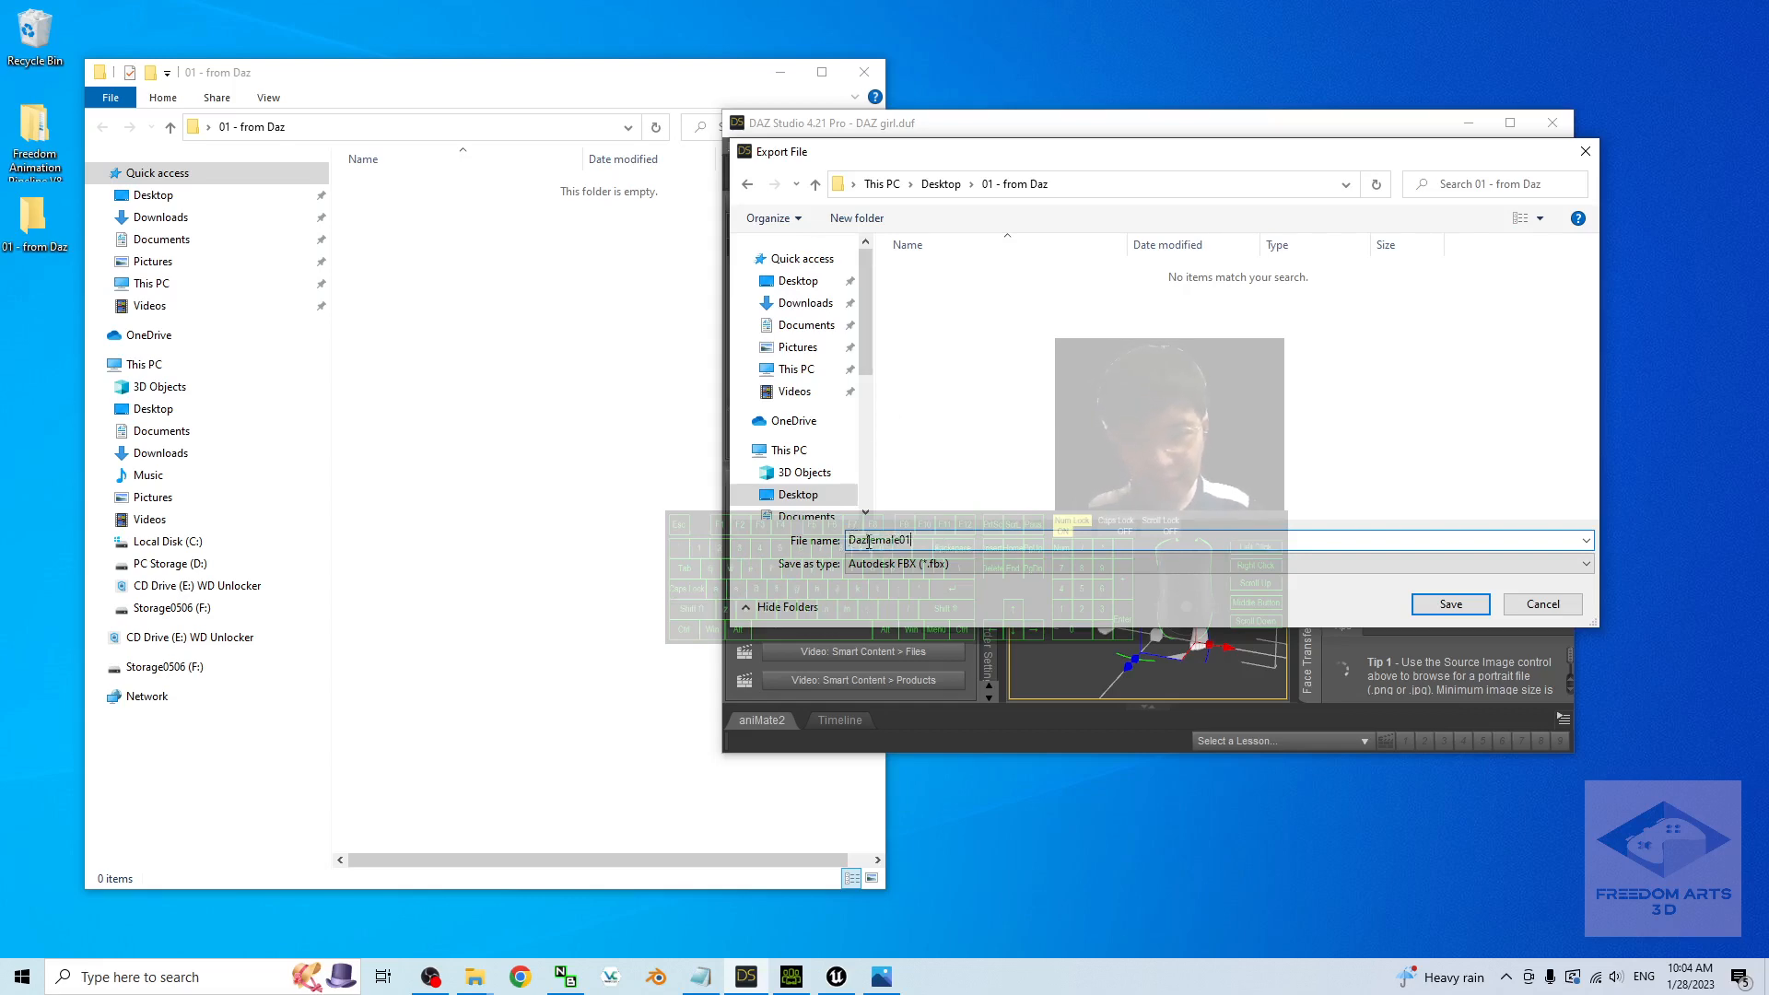
left_click_drag(870, 542, 874, 542)
left_click(872, 542)
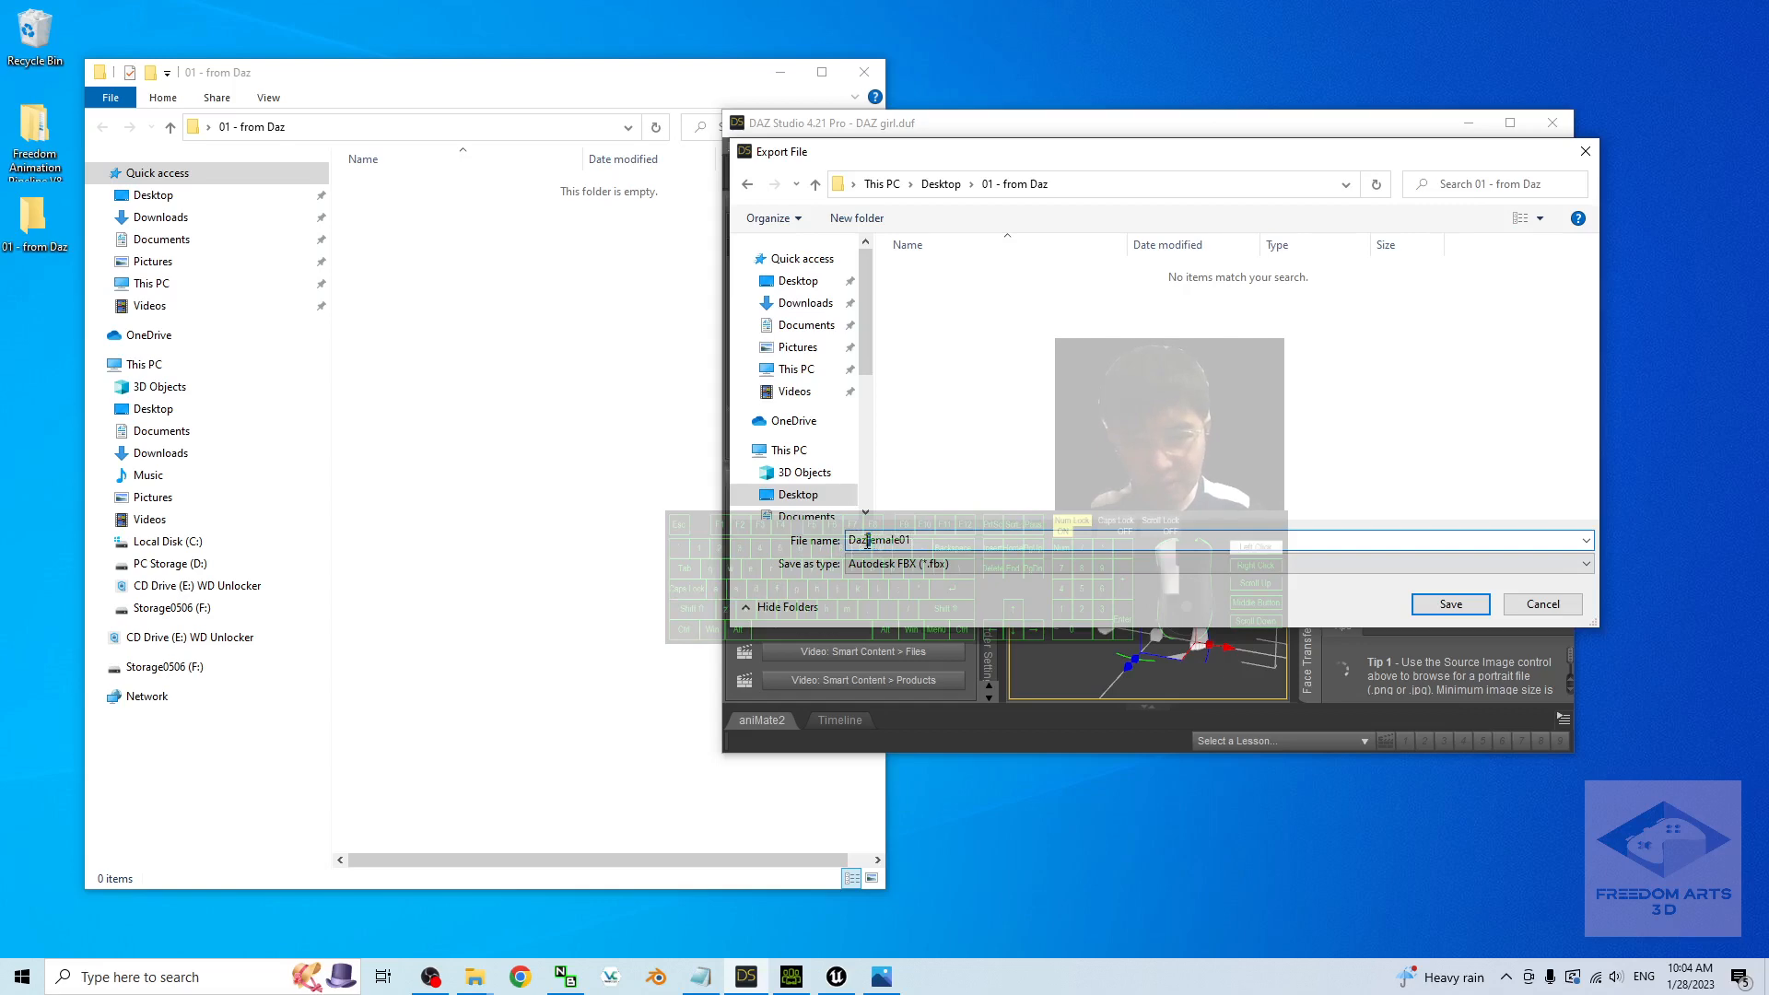
type("az")
left_click(1425, 606)
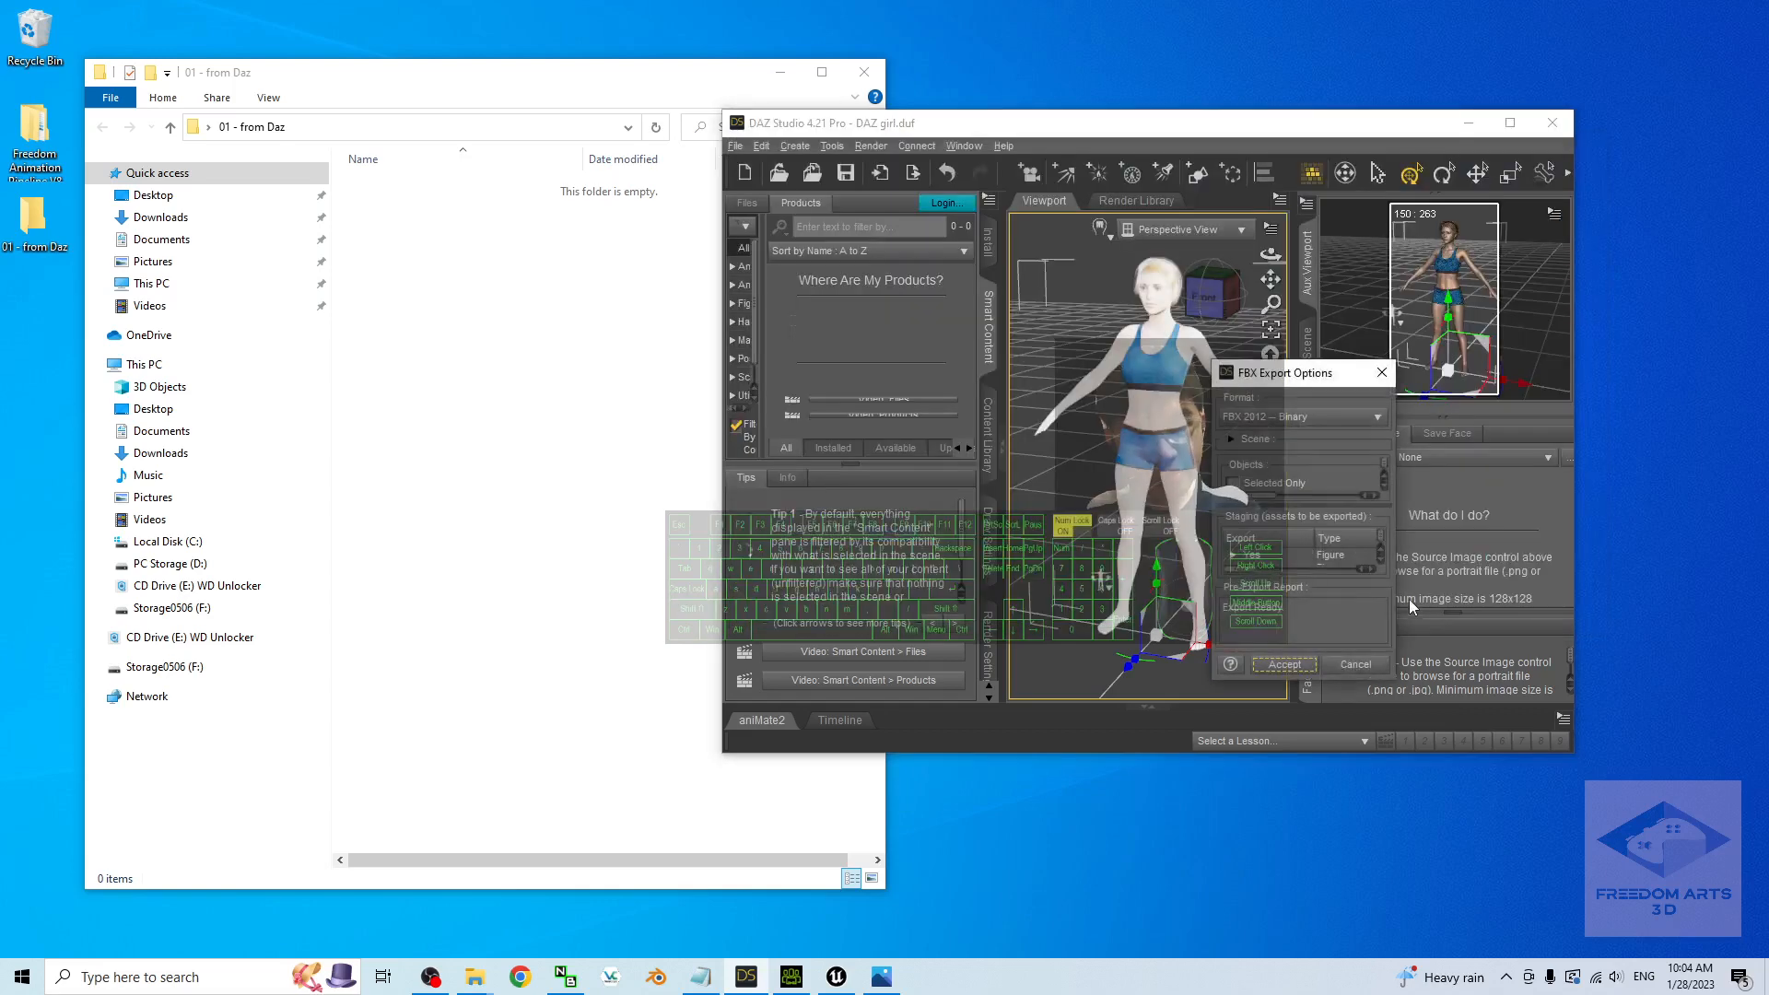
left_click(1282, 665)
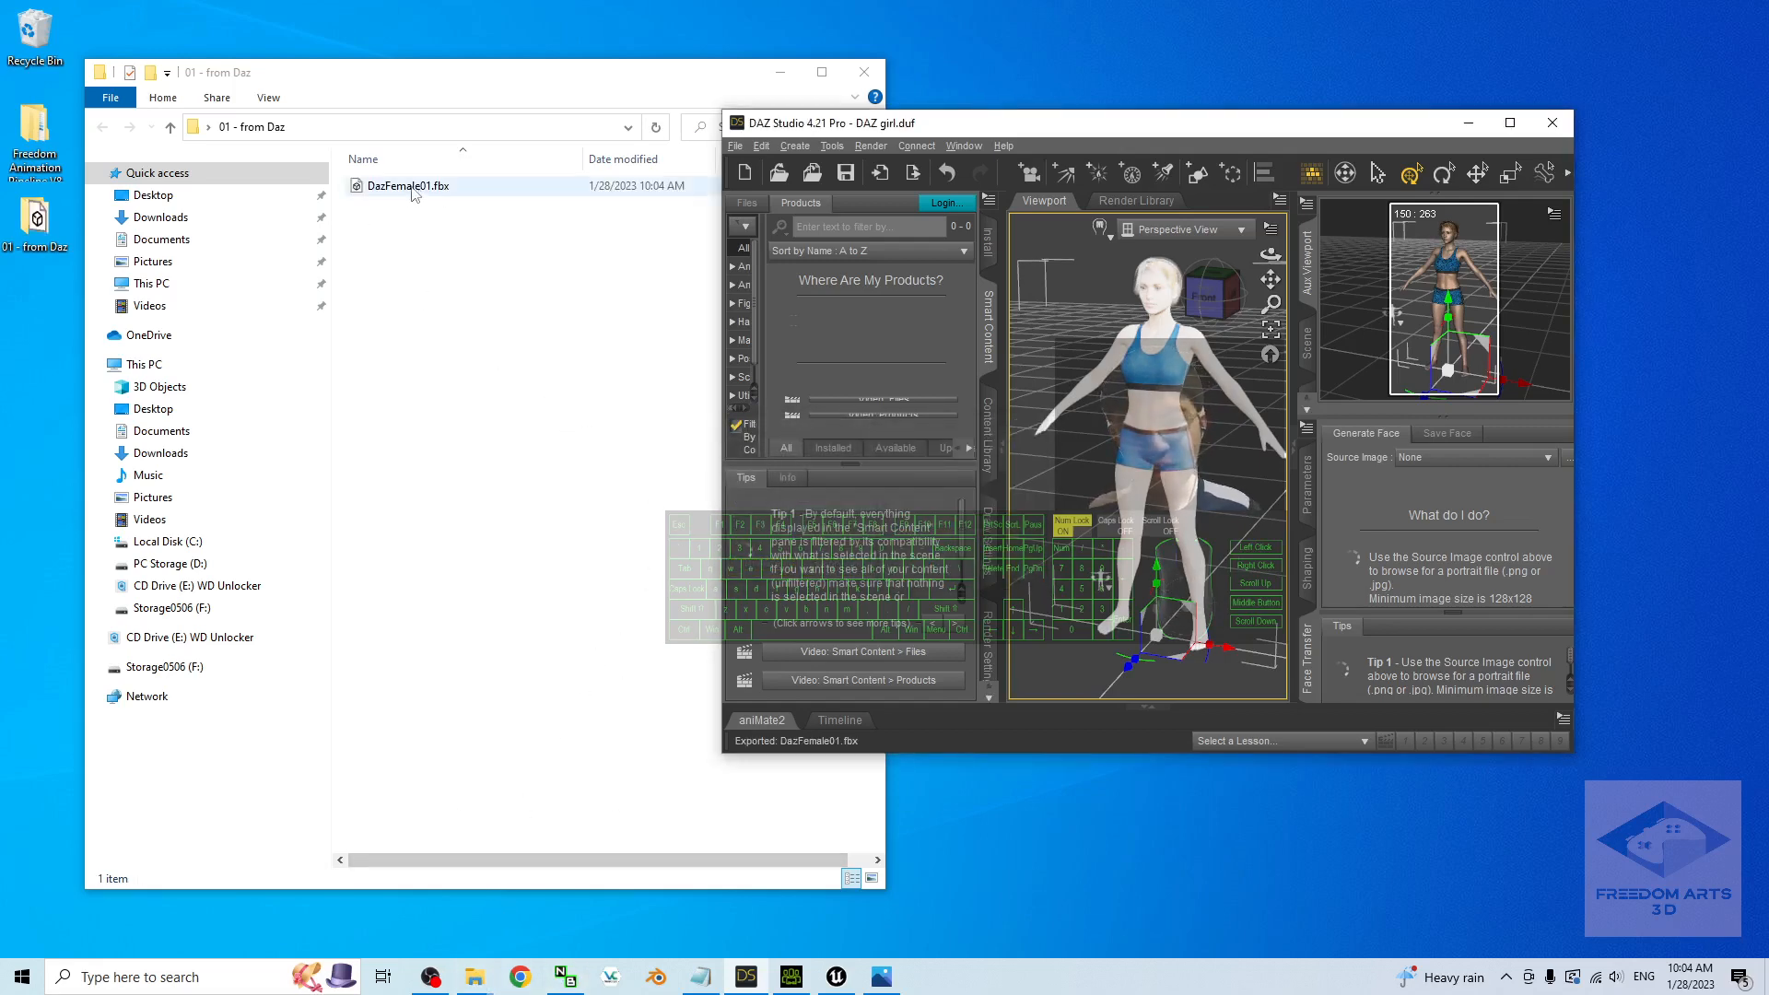
- Try to preview the exported DazFemale01.fbx in 3D Viewer, and return to the folder
left_click(473, 281)
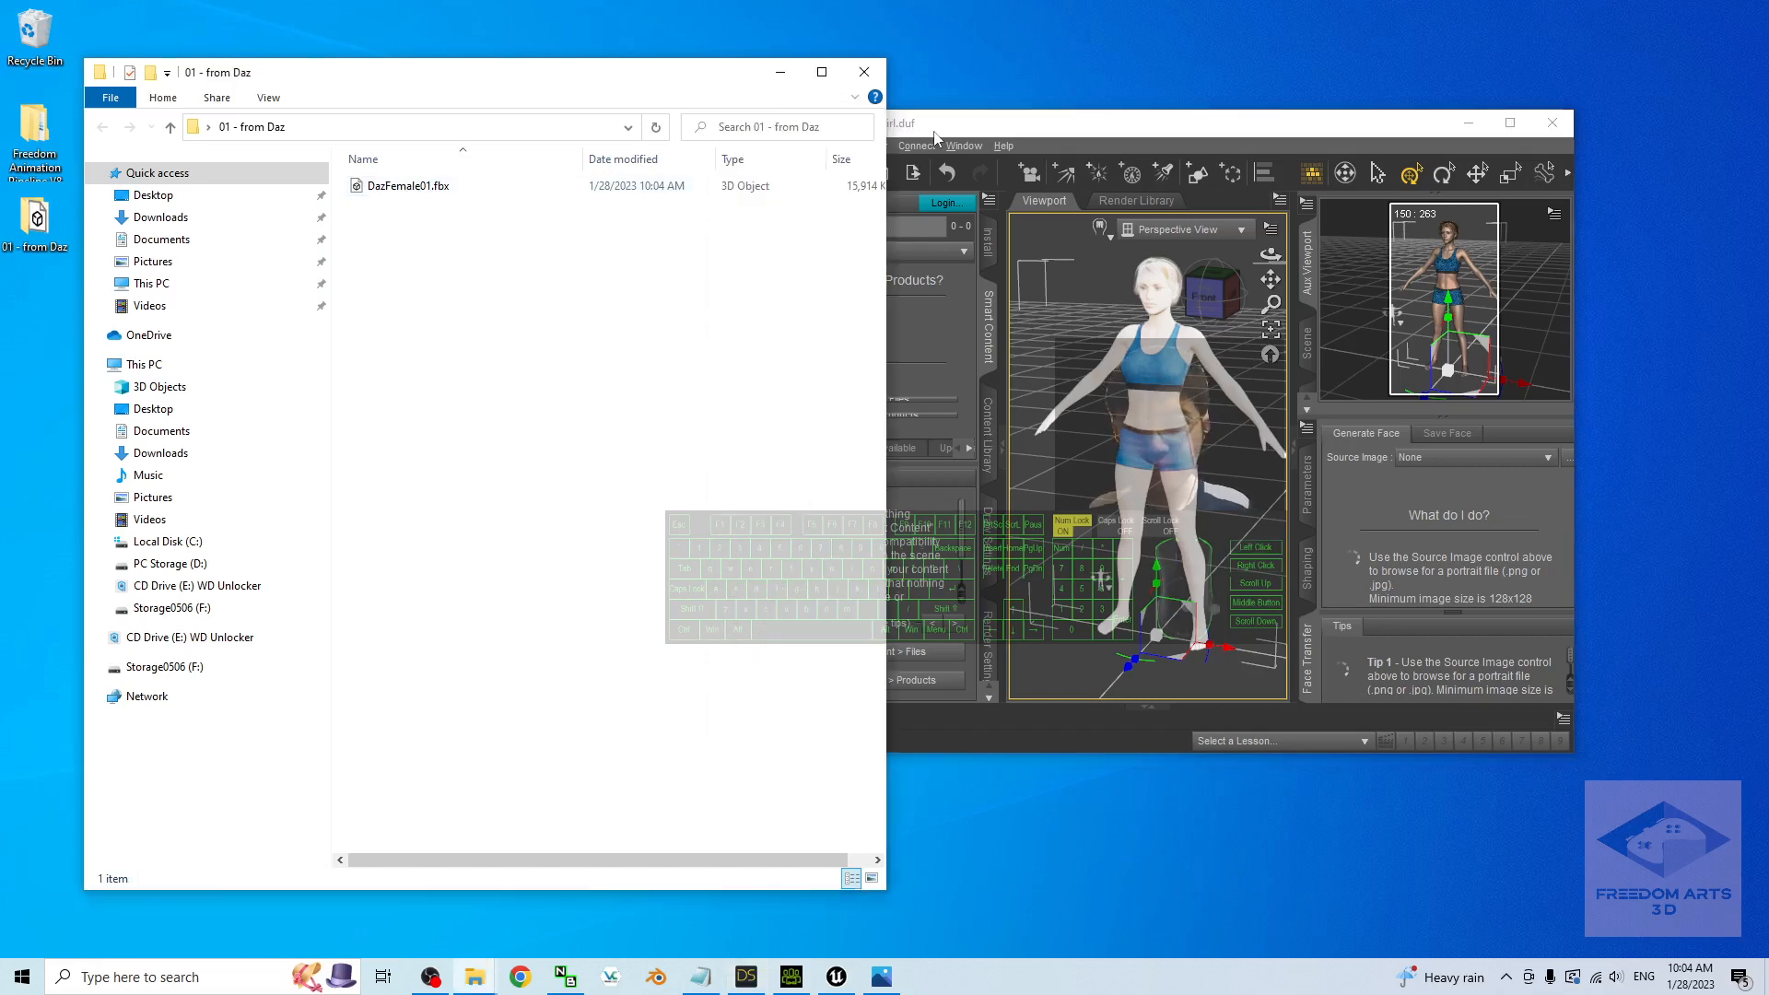
double_click(407, 186)
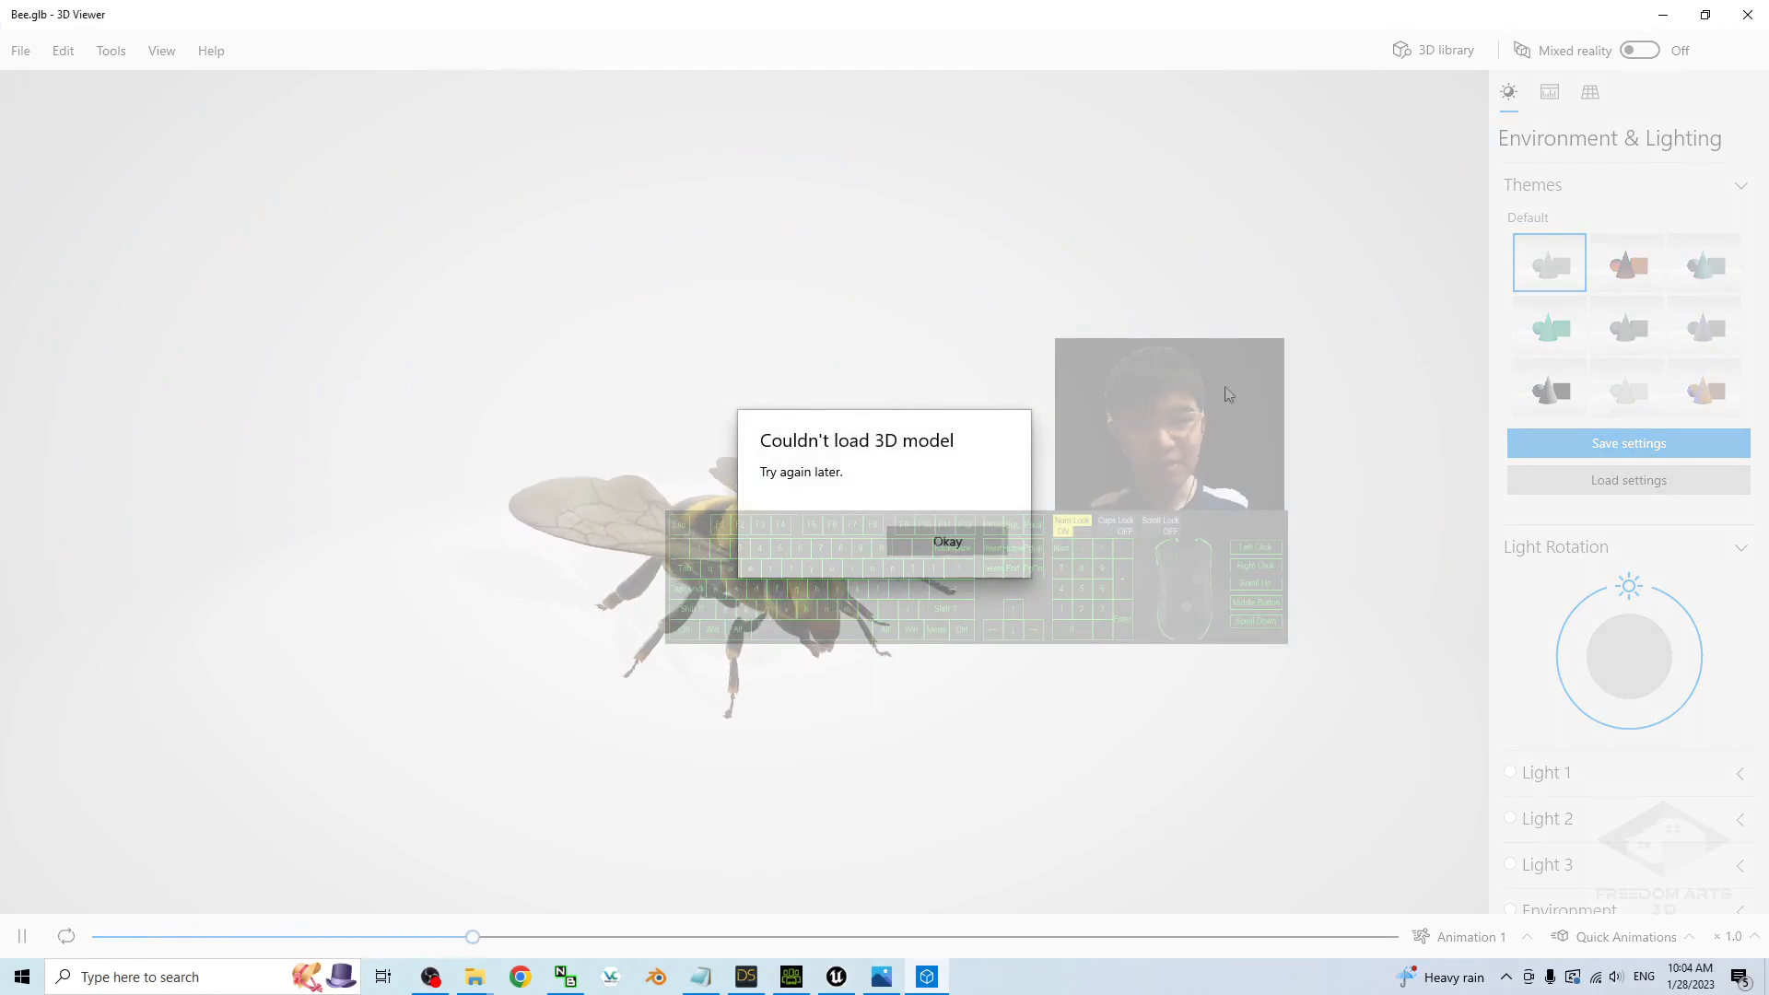
left_click(945, 543)
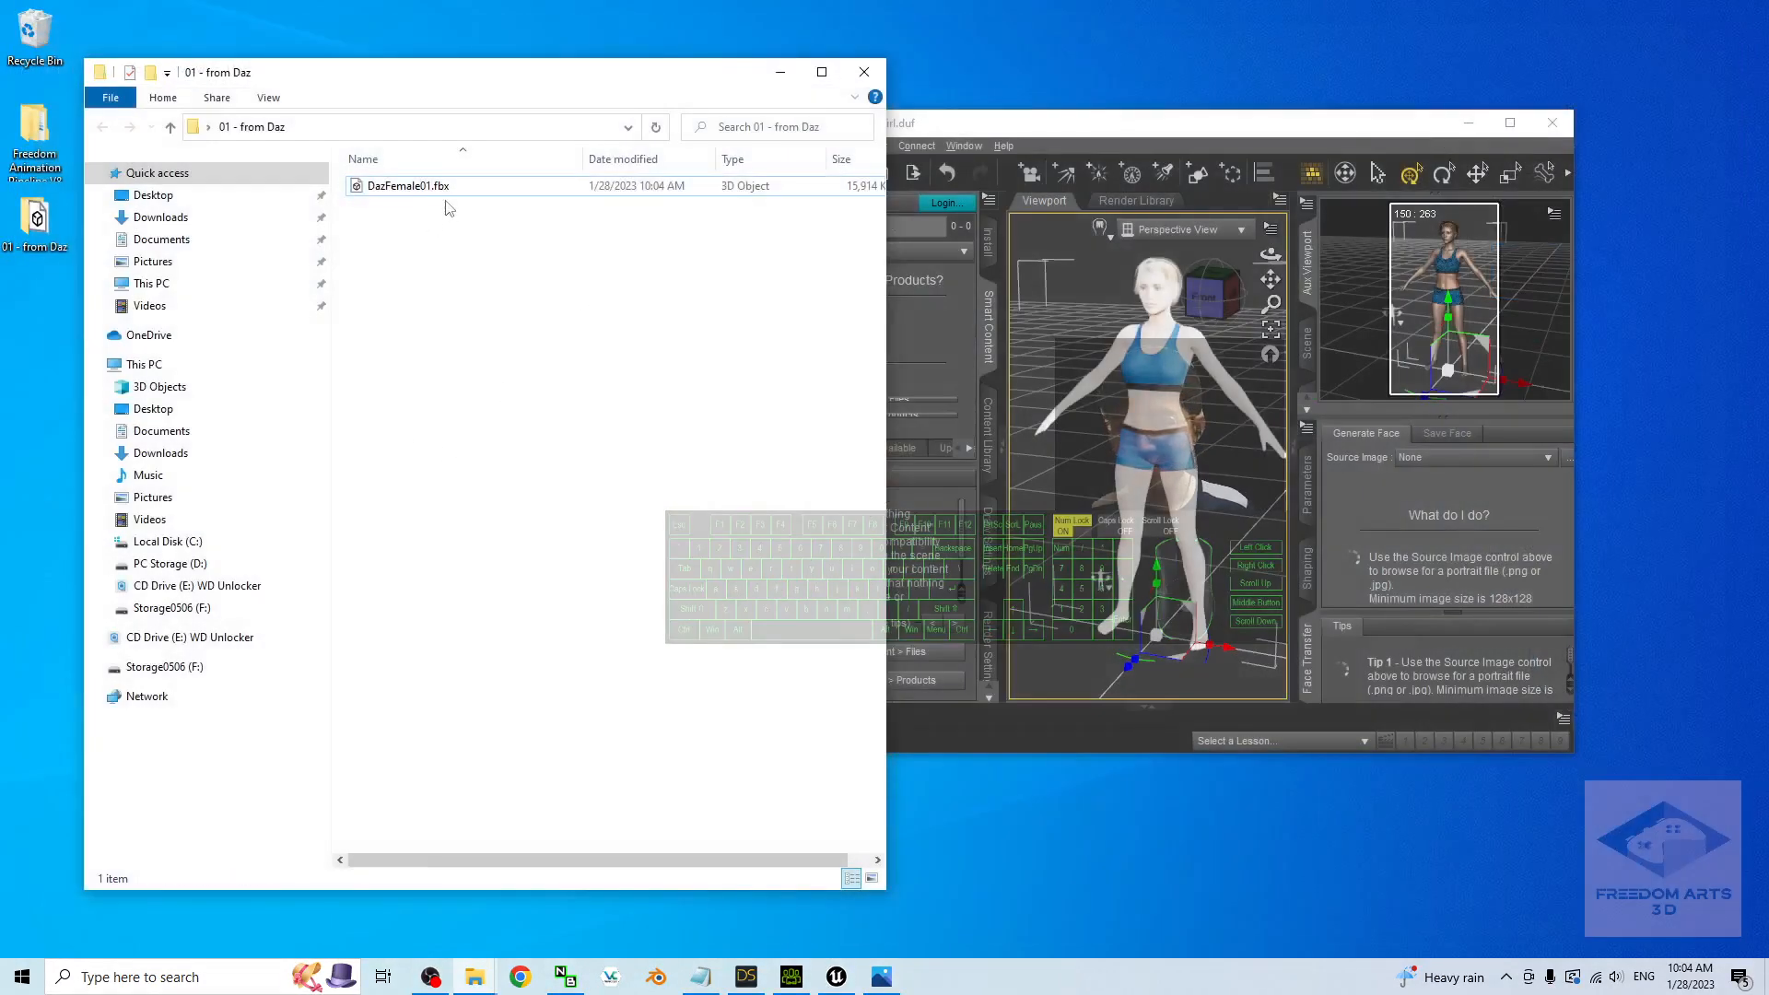
- Minimize DAZ Studio, keeping the "01 - from Daz" folder window open on the desktop
left_click(1471, 124)
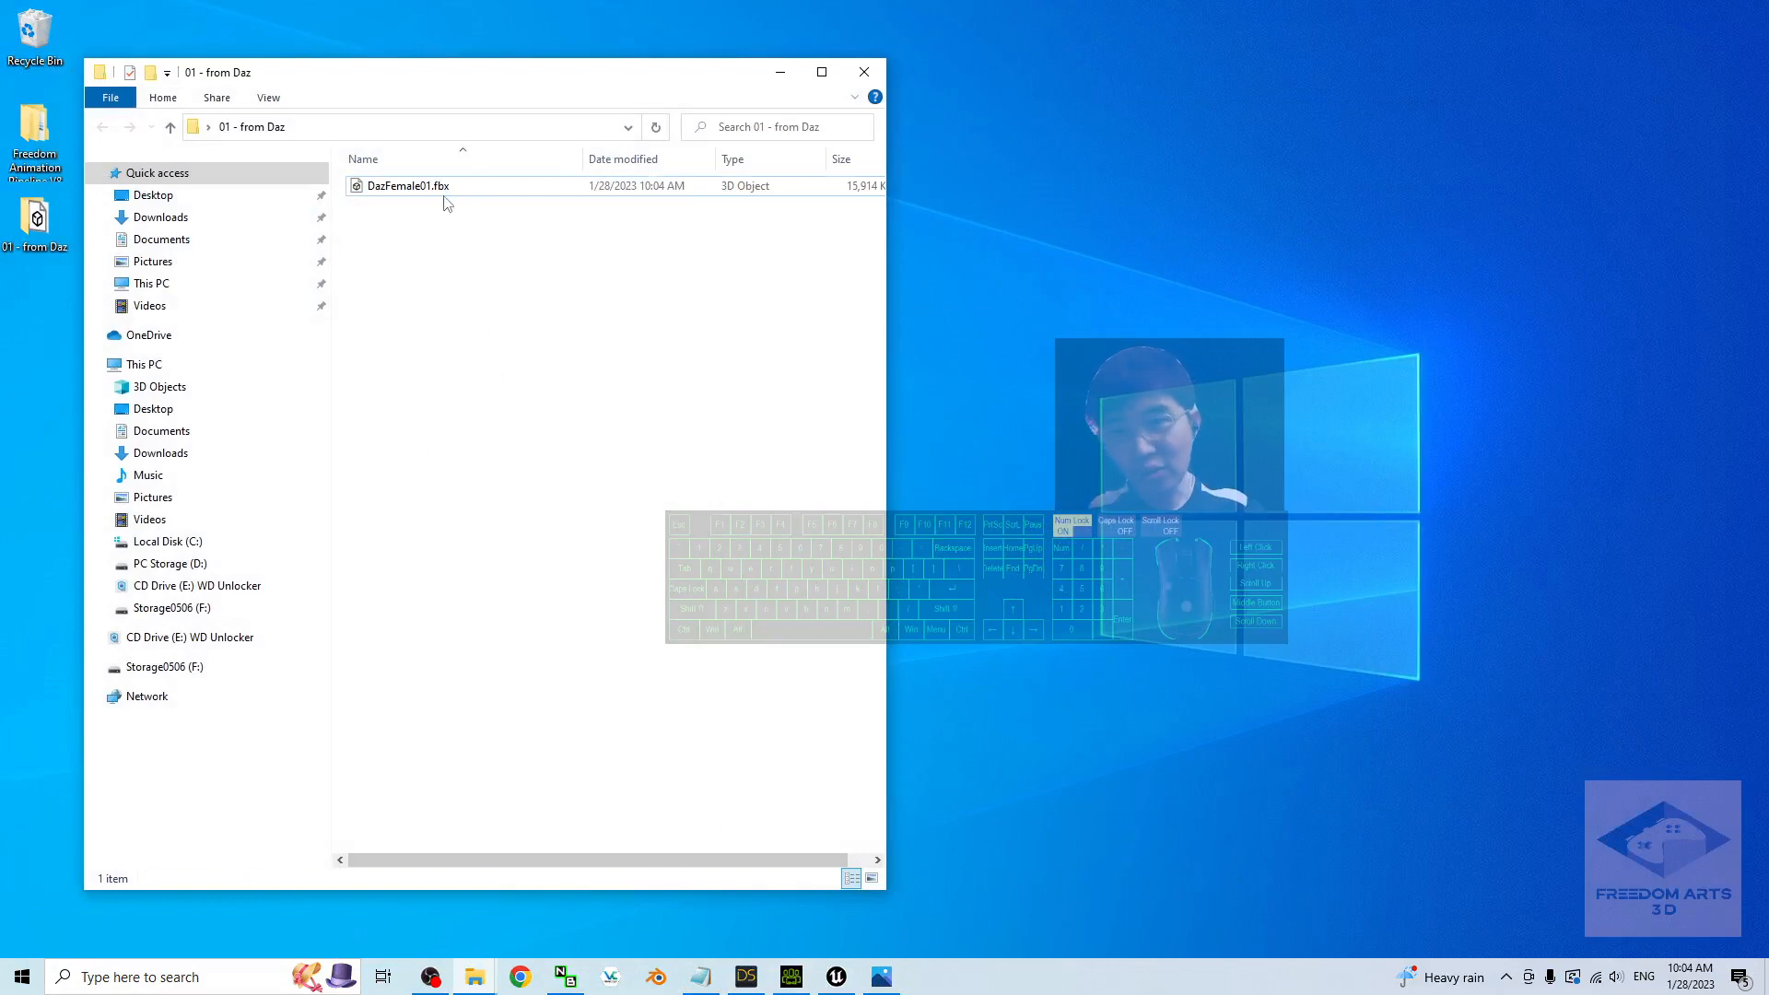
left_click(746, 979)
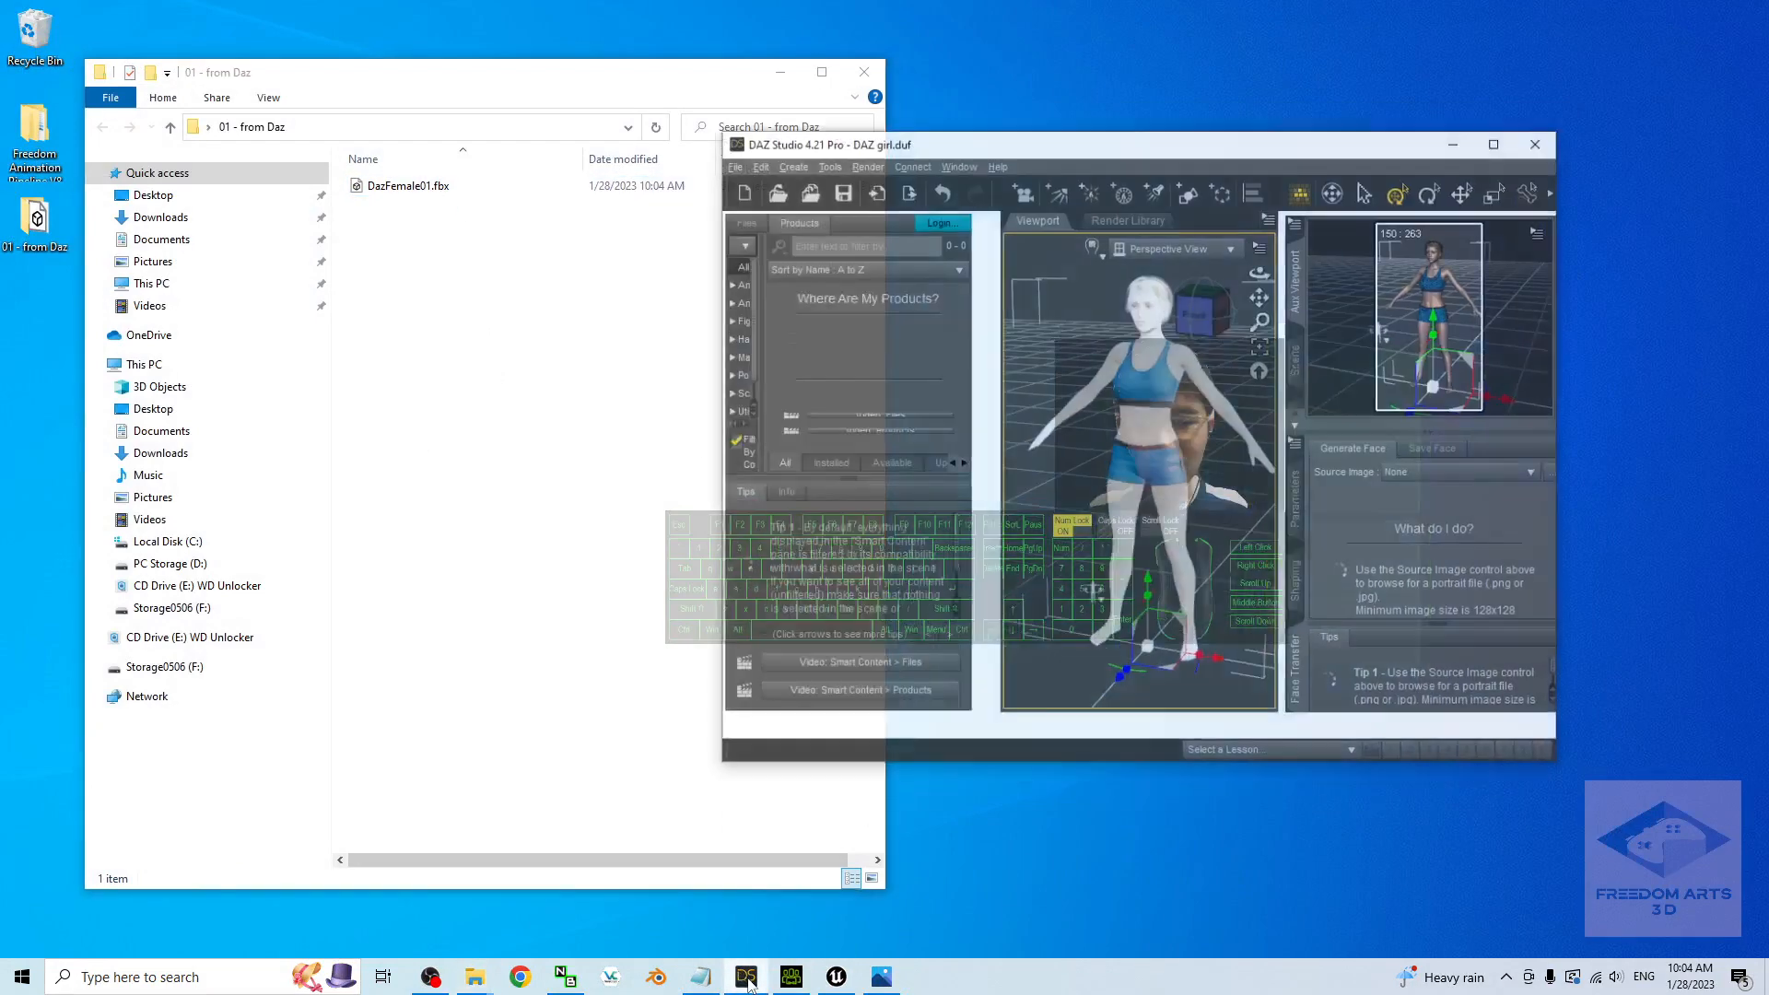
left_click(746, 979)
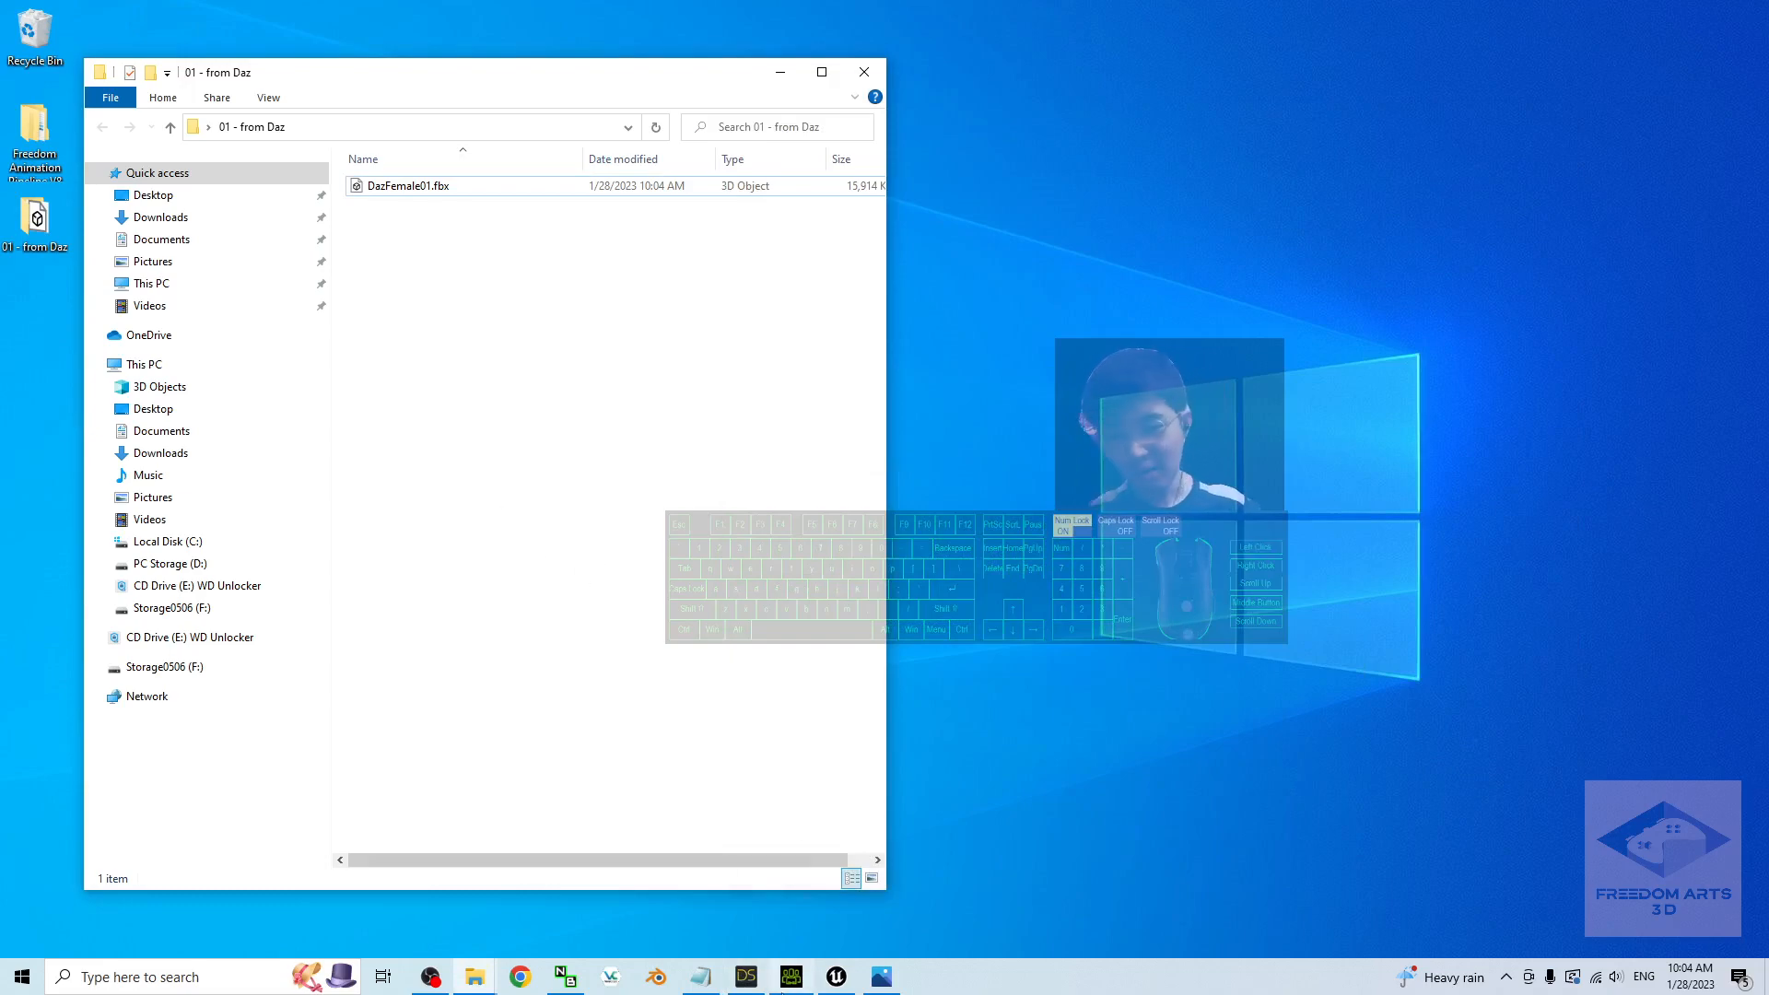
- Switch to Character Creator 4 and load DazFemale01.fbx from the "01 - from Daz" desktop folder through the CC3+ Transformer
left_click(792, 976)
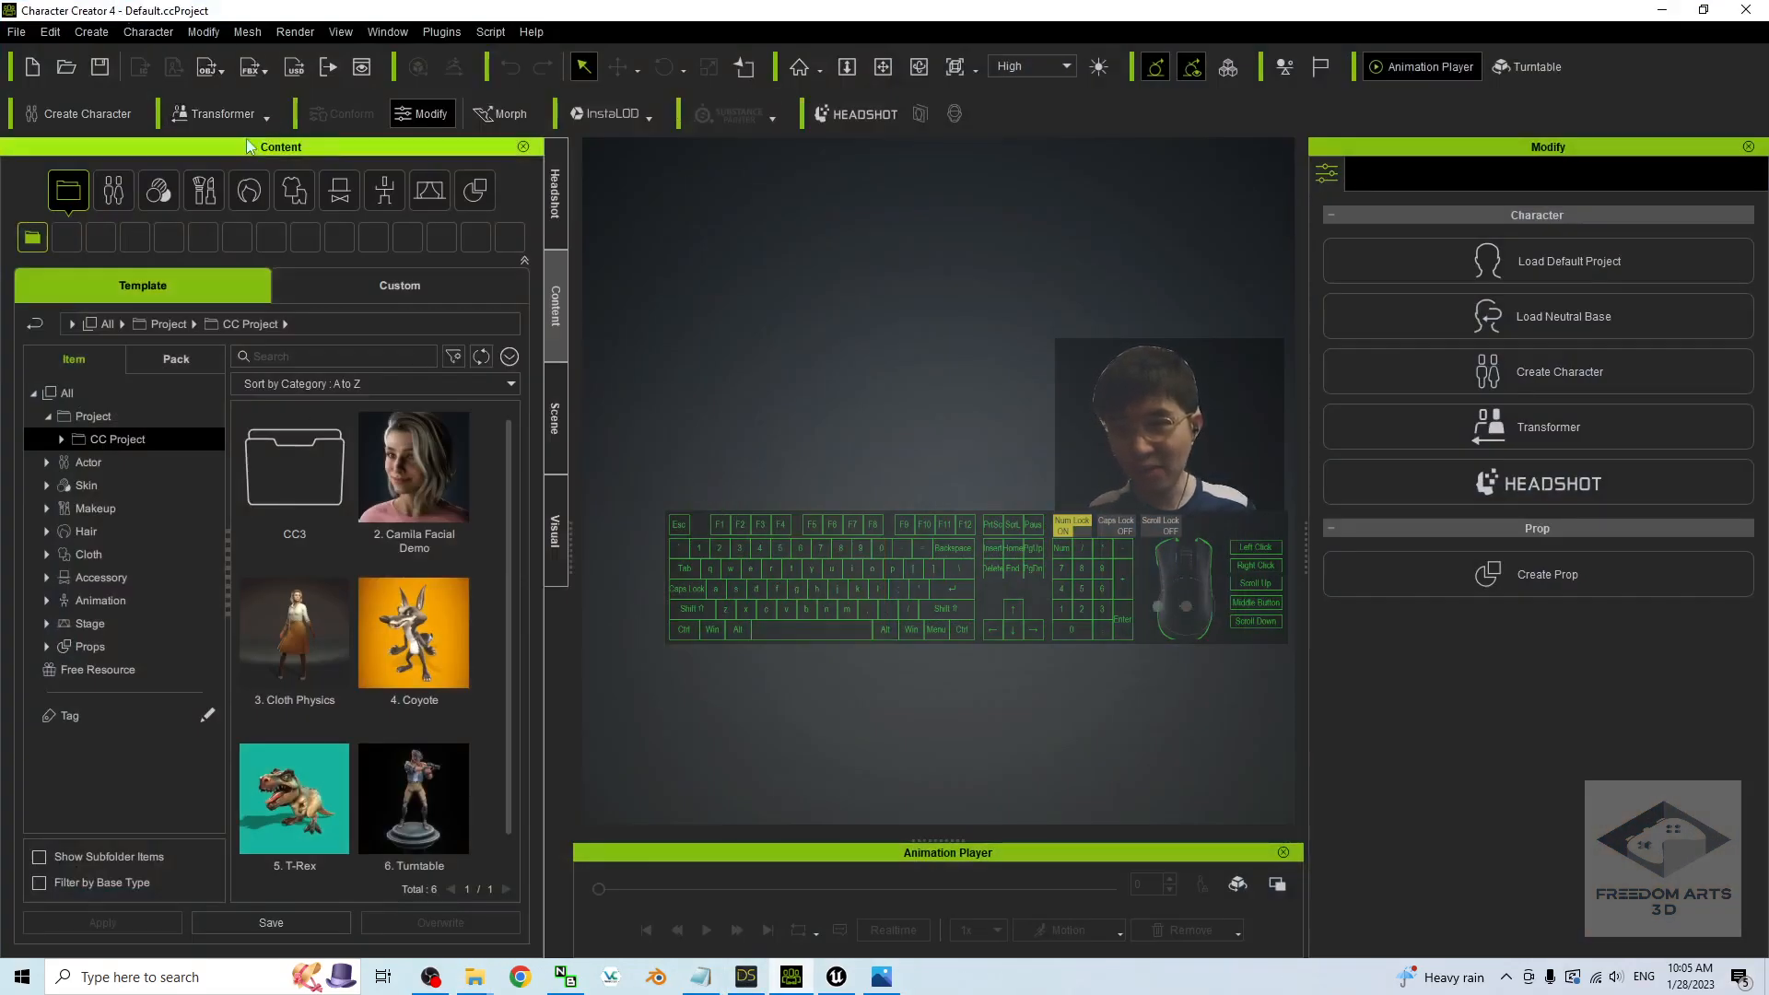
left_click(265, 117)
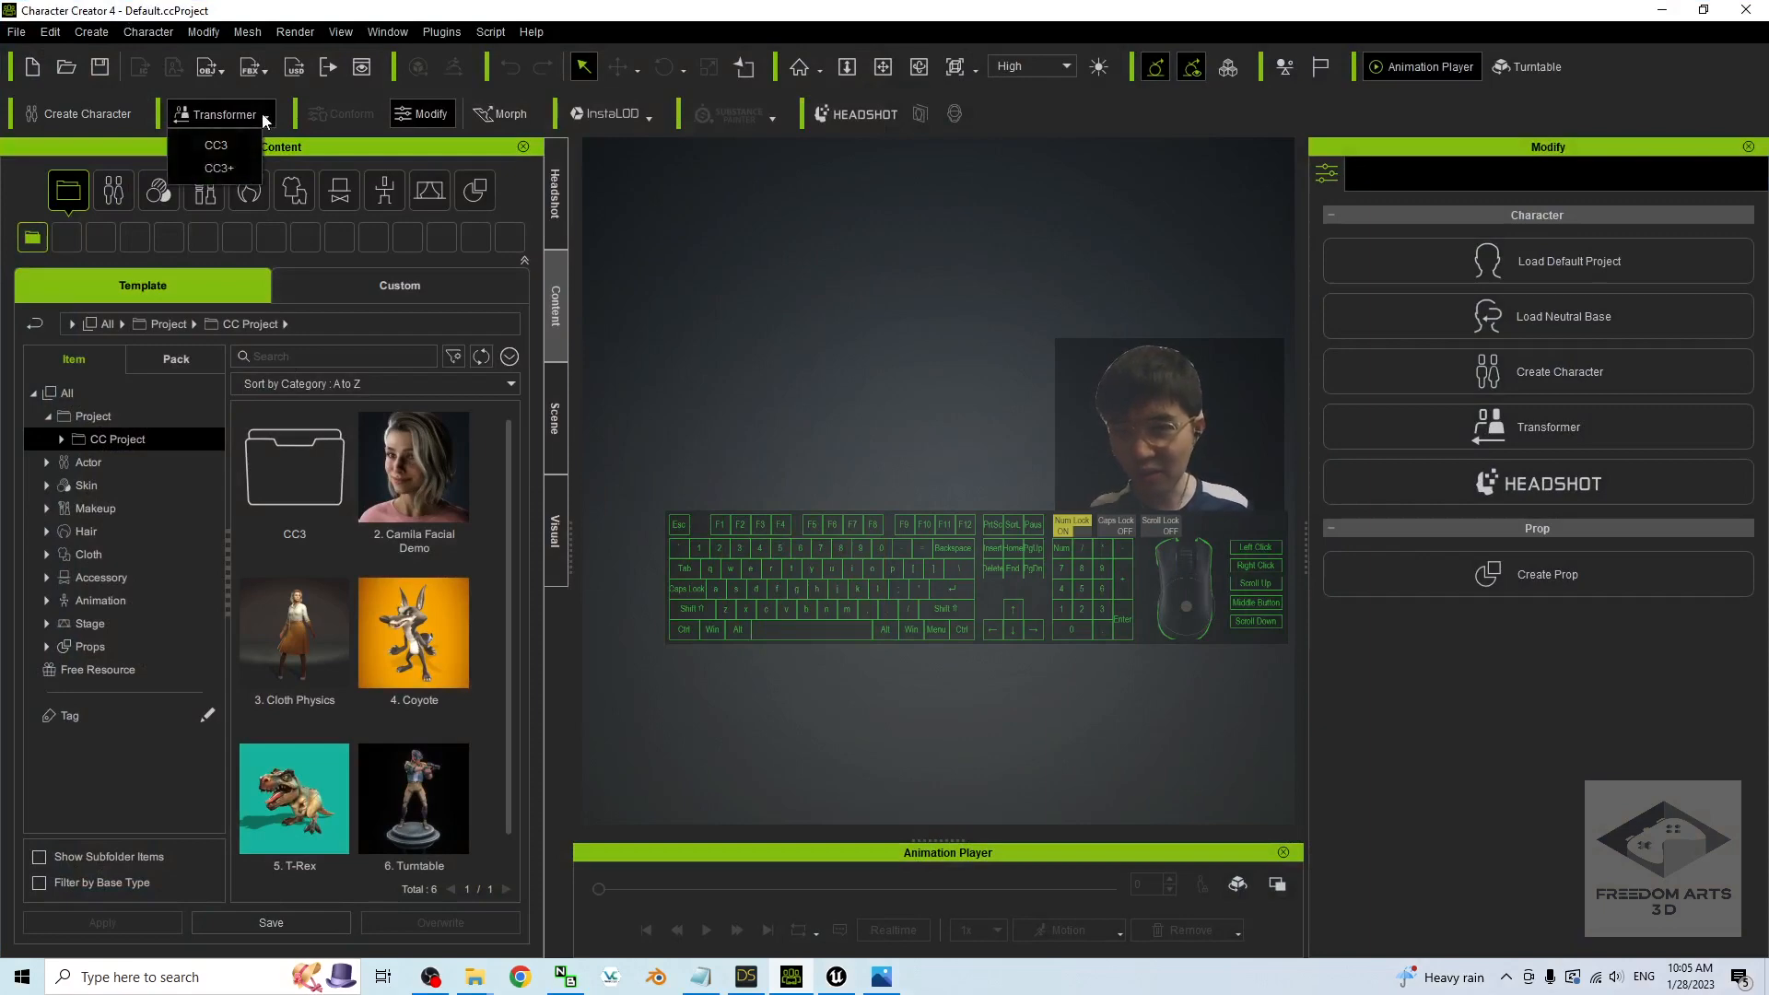
left_click(229, 169)
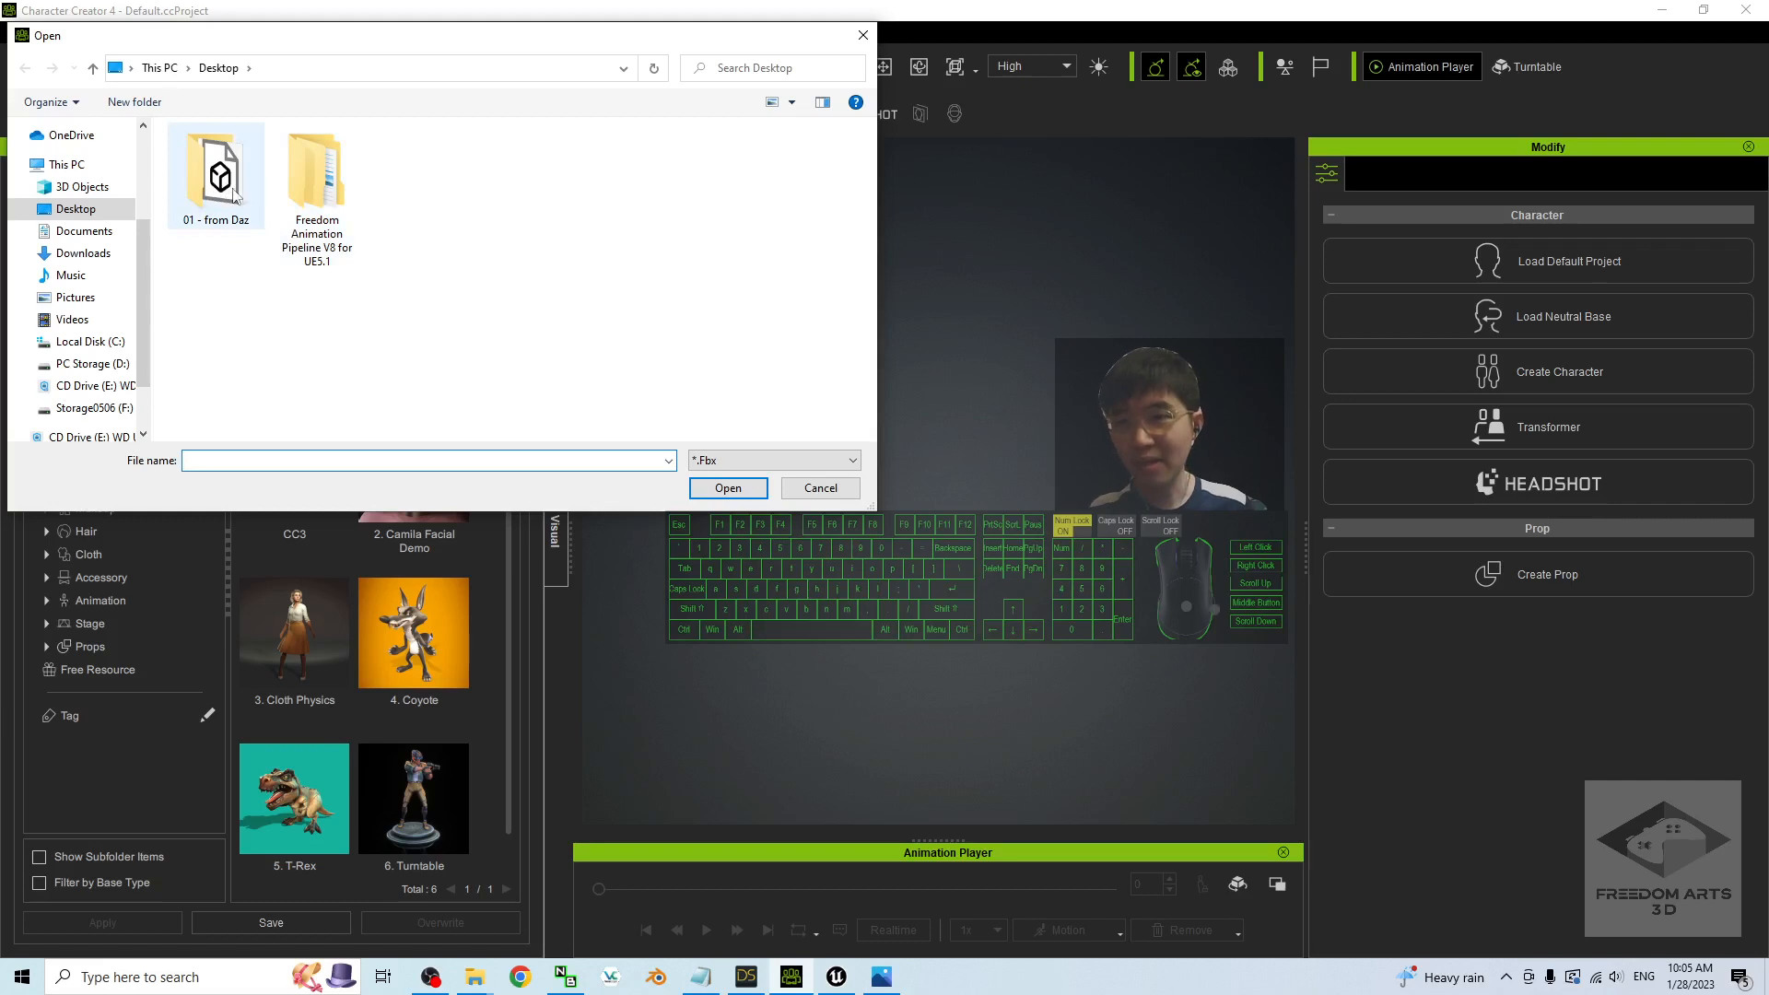
double_click(232, 194)
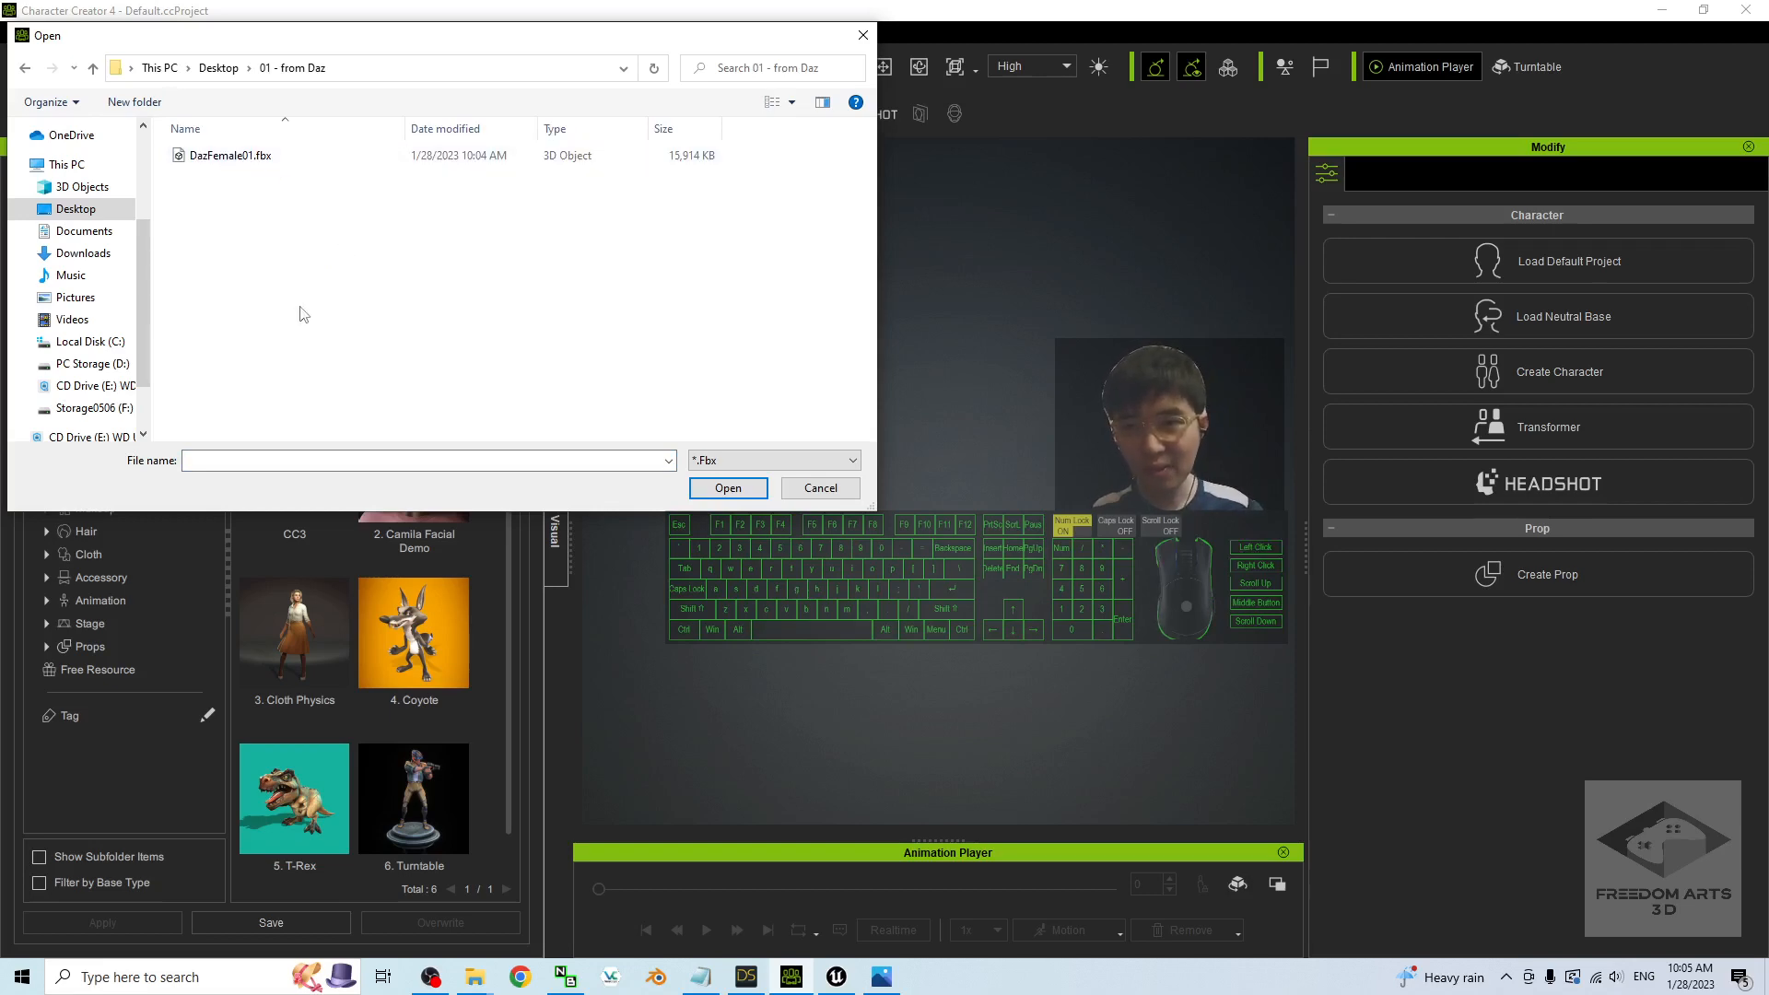
double_click(199, 157)
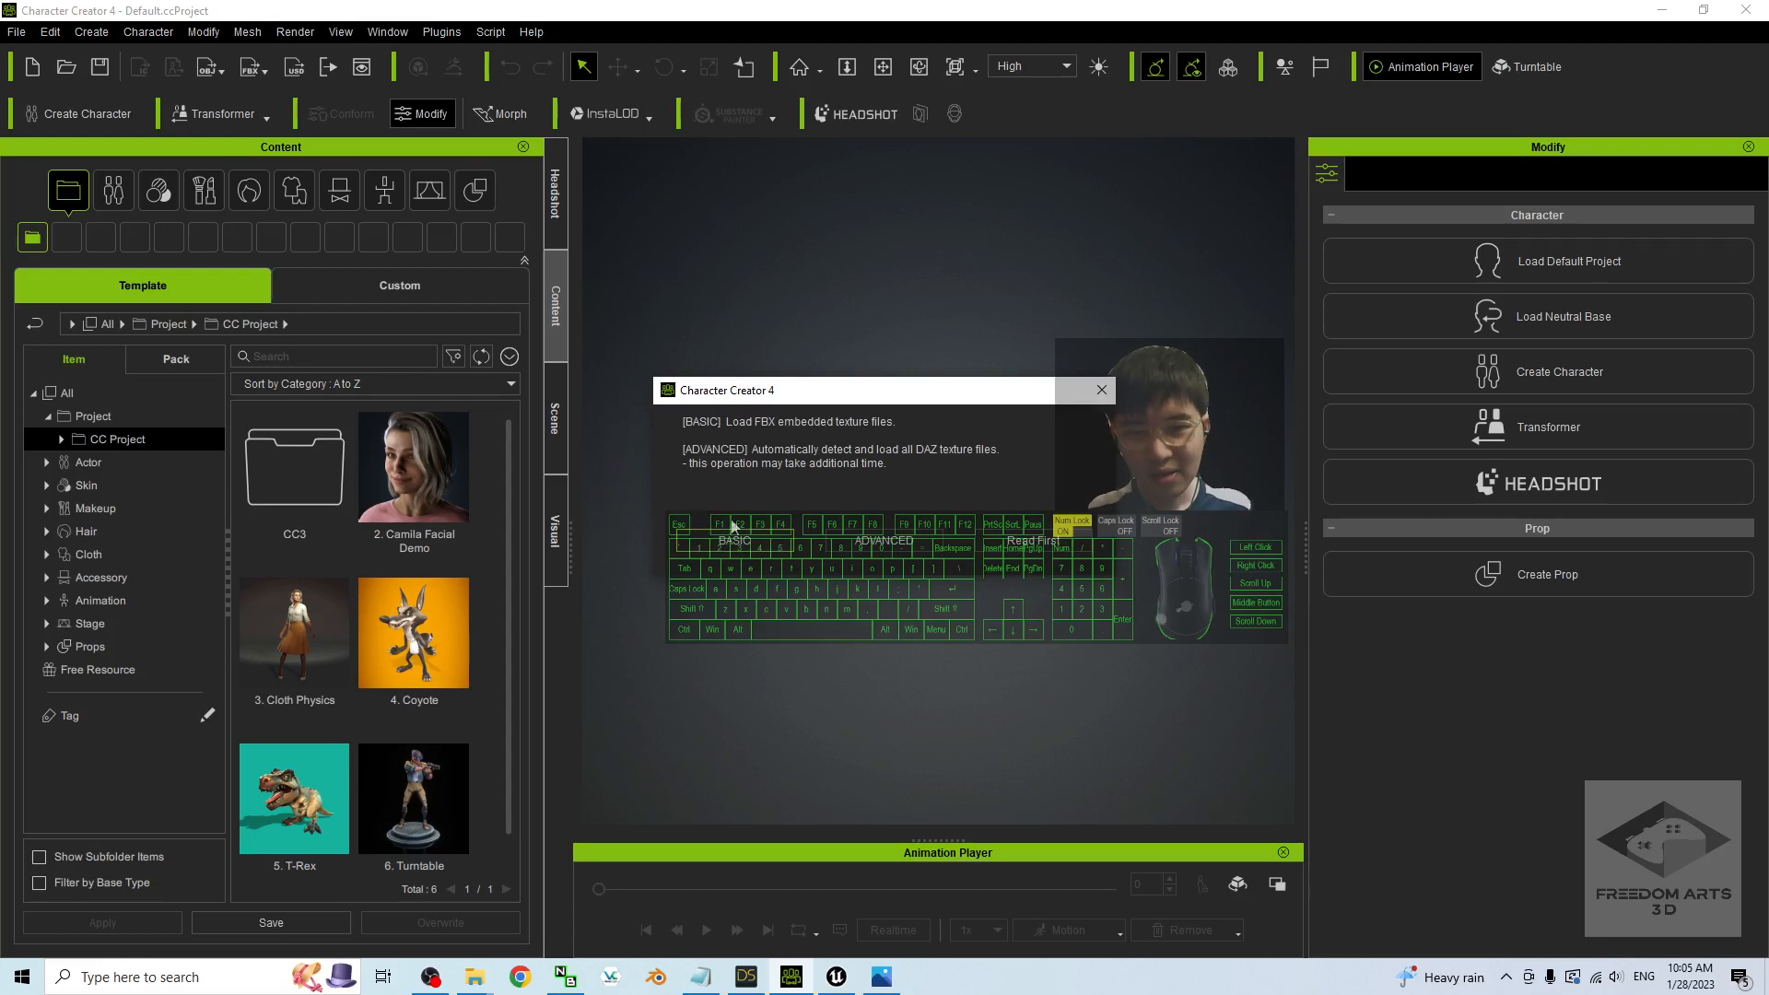
- Load the embedded textures in BASIC mode and import all assets with Bake Body Texture enabled at 1024 maximum size
left_click(741, 544)
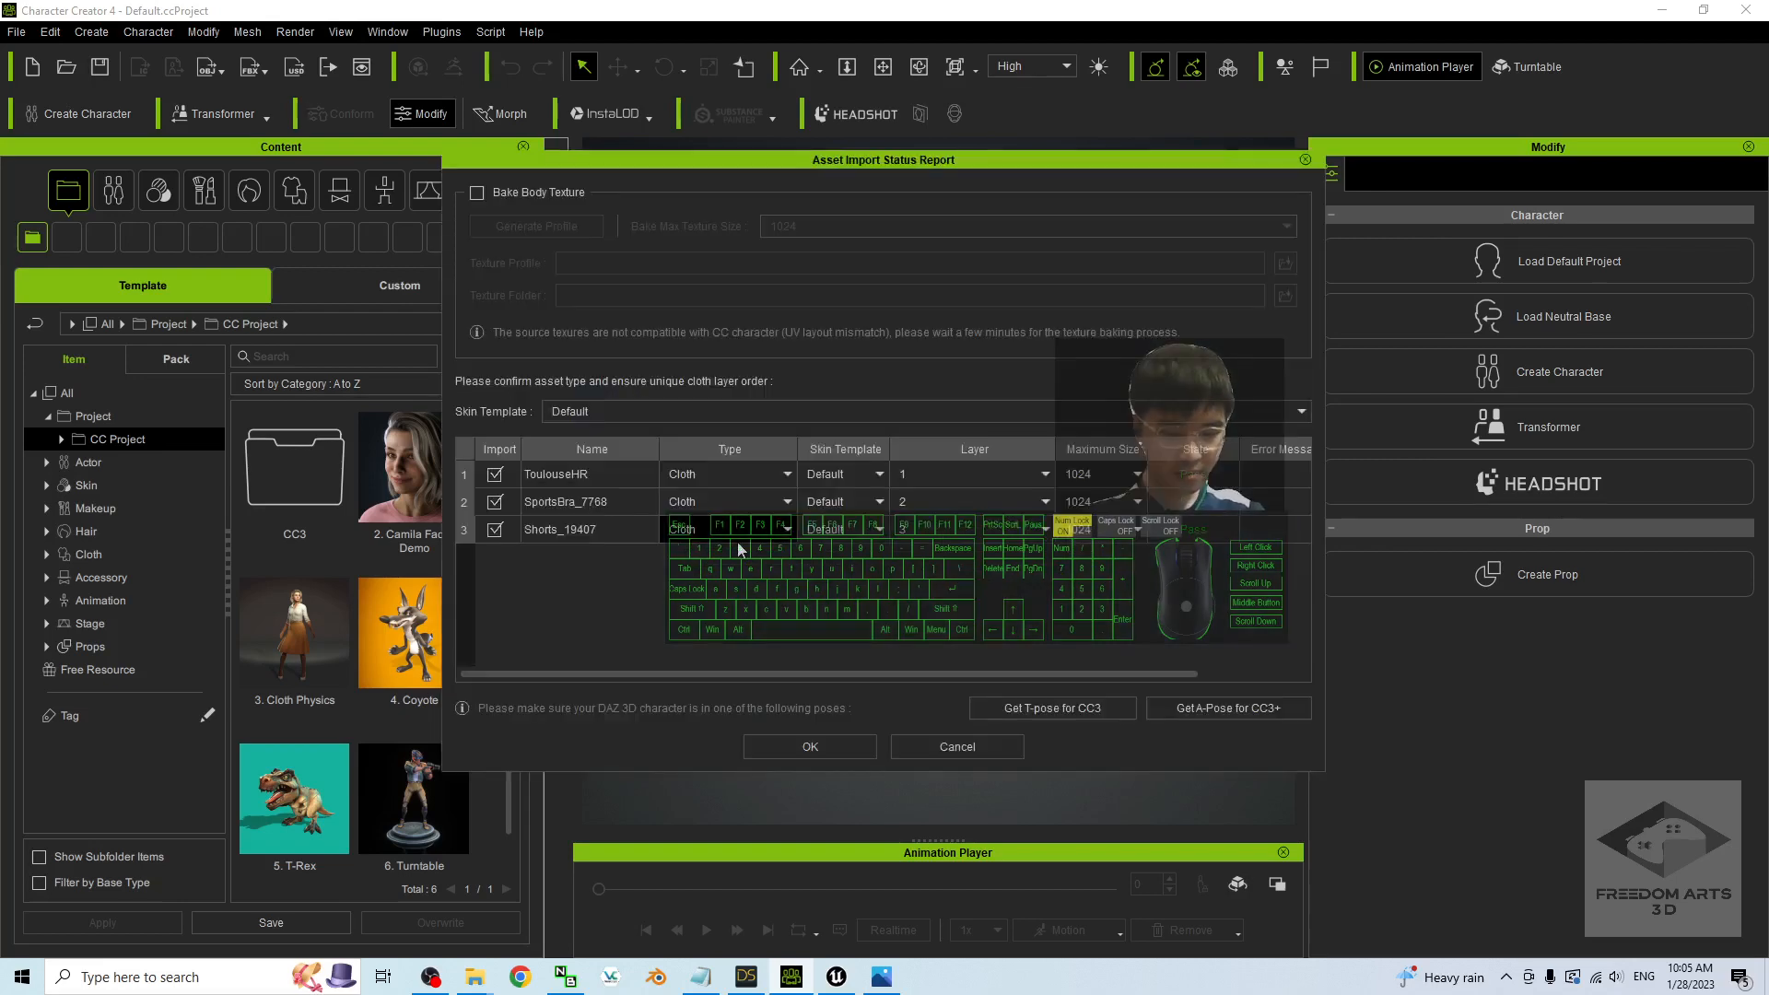
left_click(477, 194)
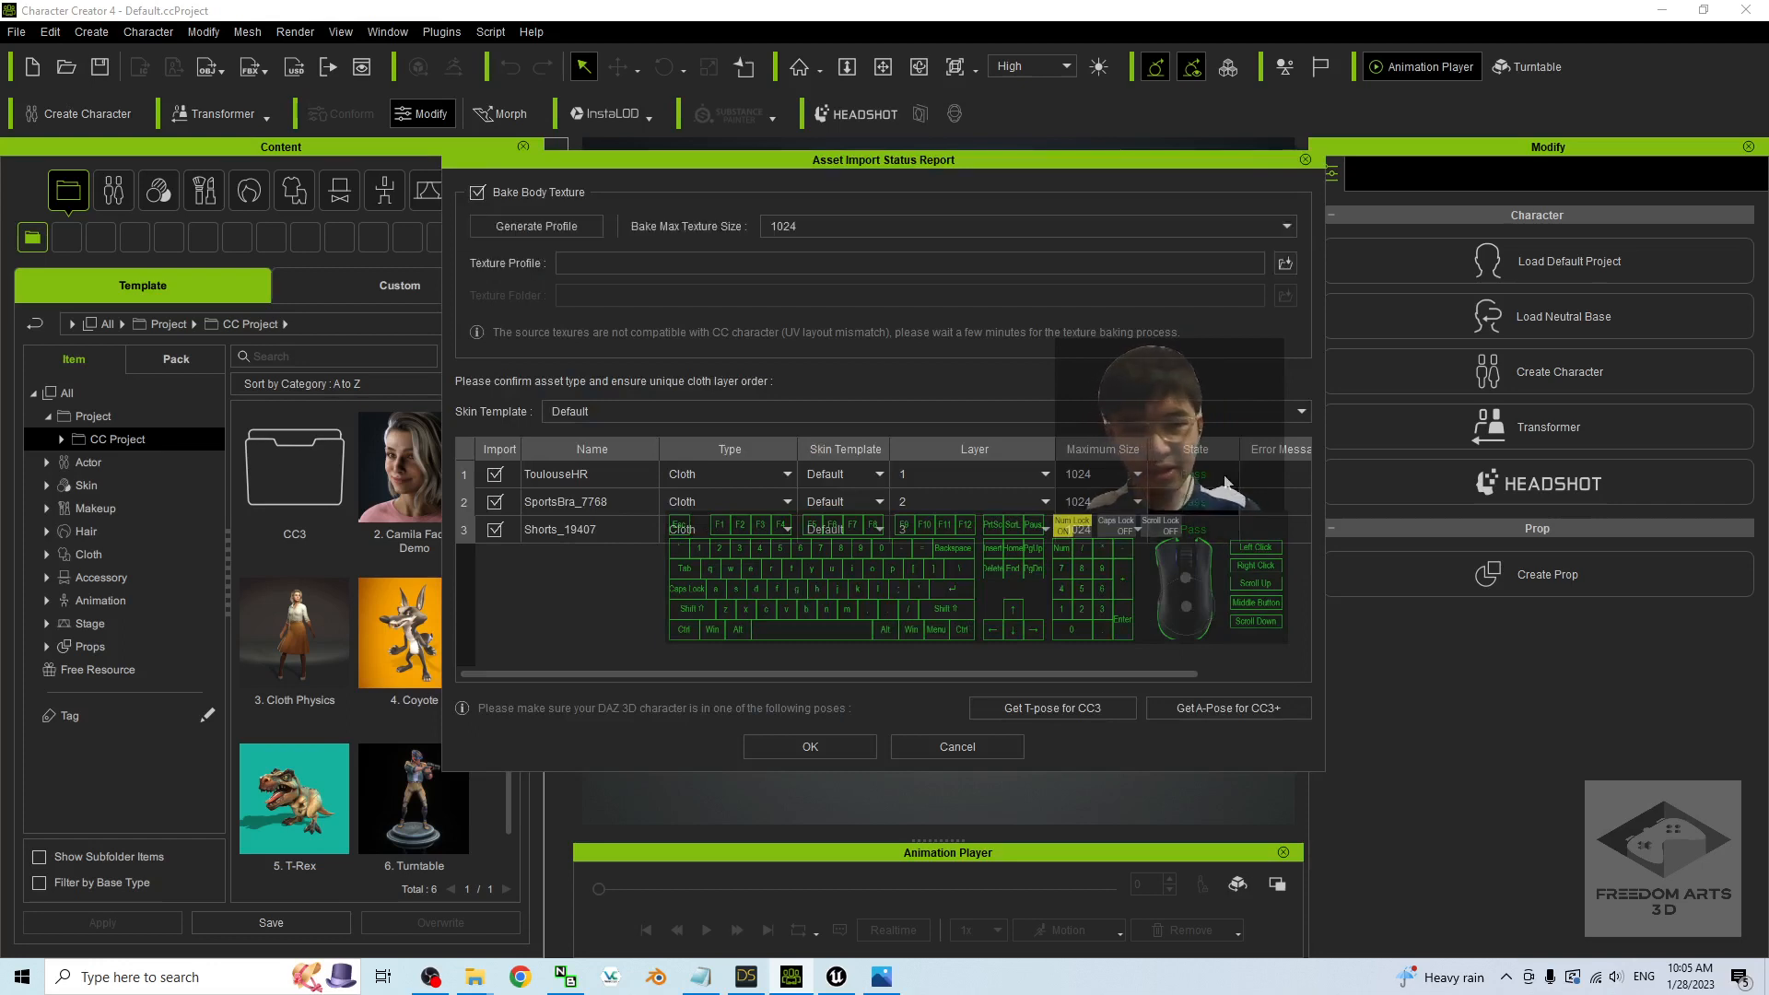
left_click(814, 748)
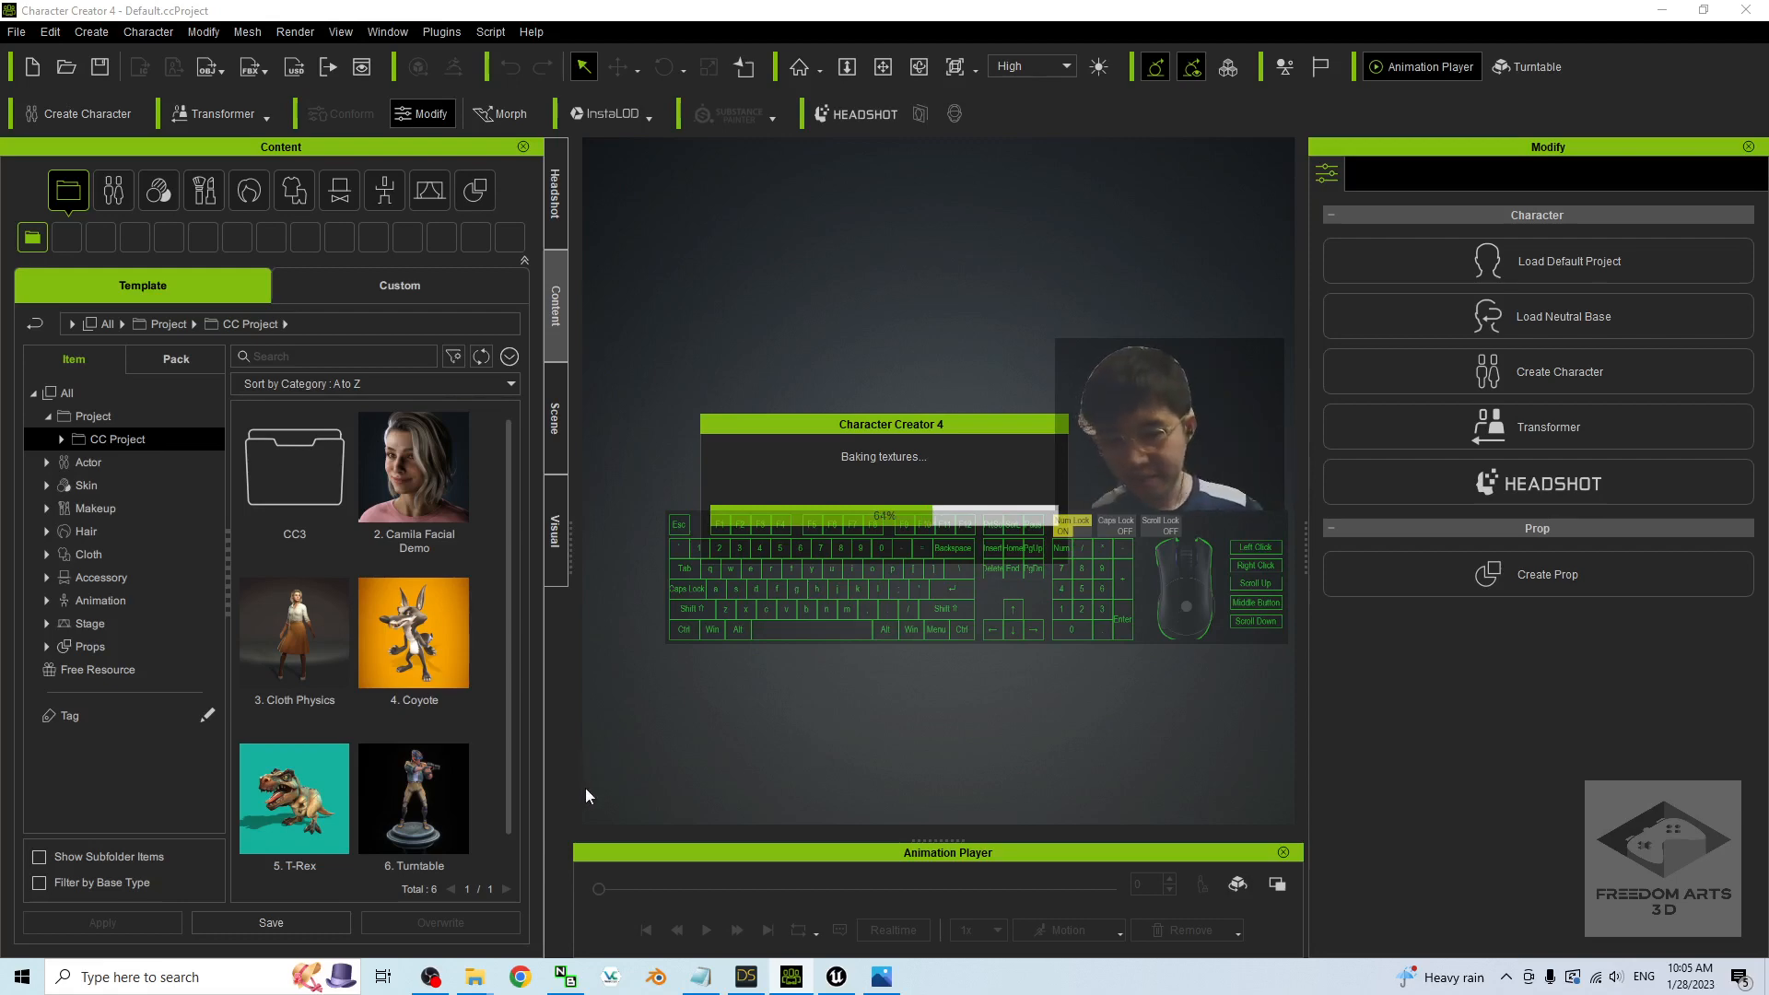
left_click(429, 983)
left_click(429, 982)
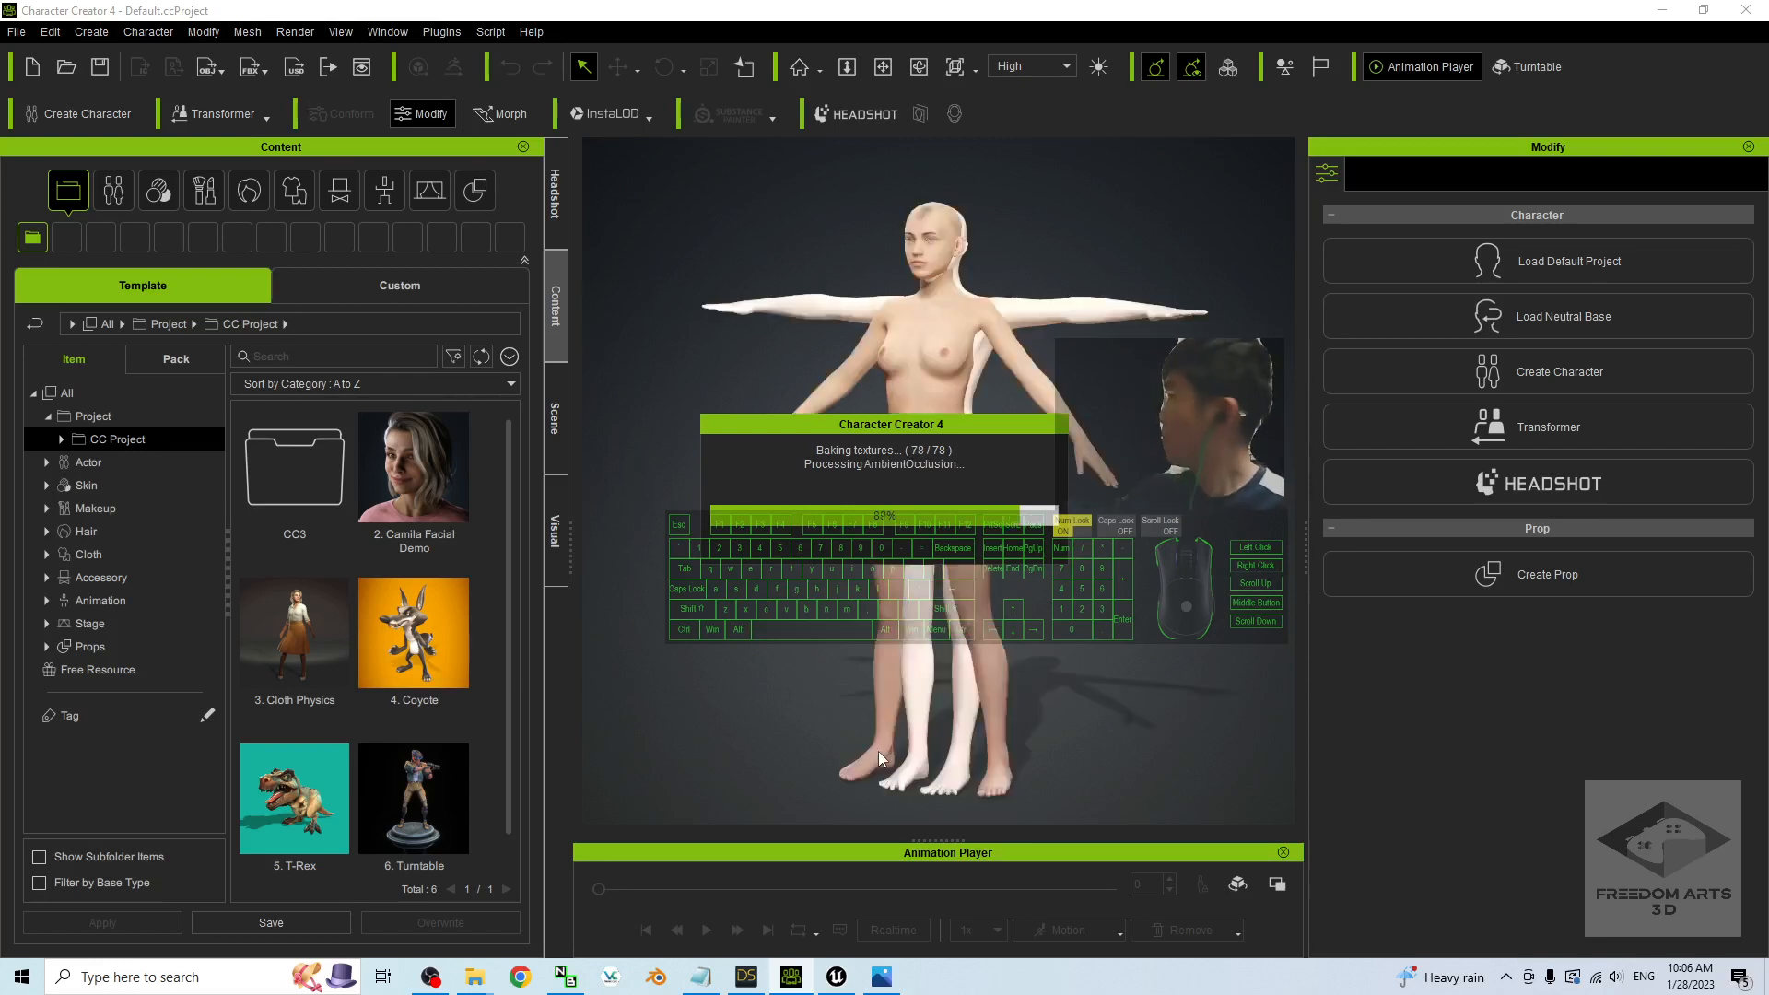
left_click(431, 977)
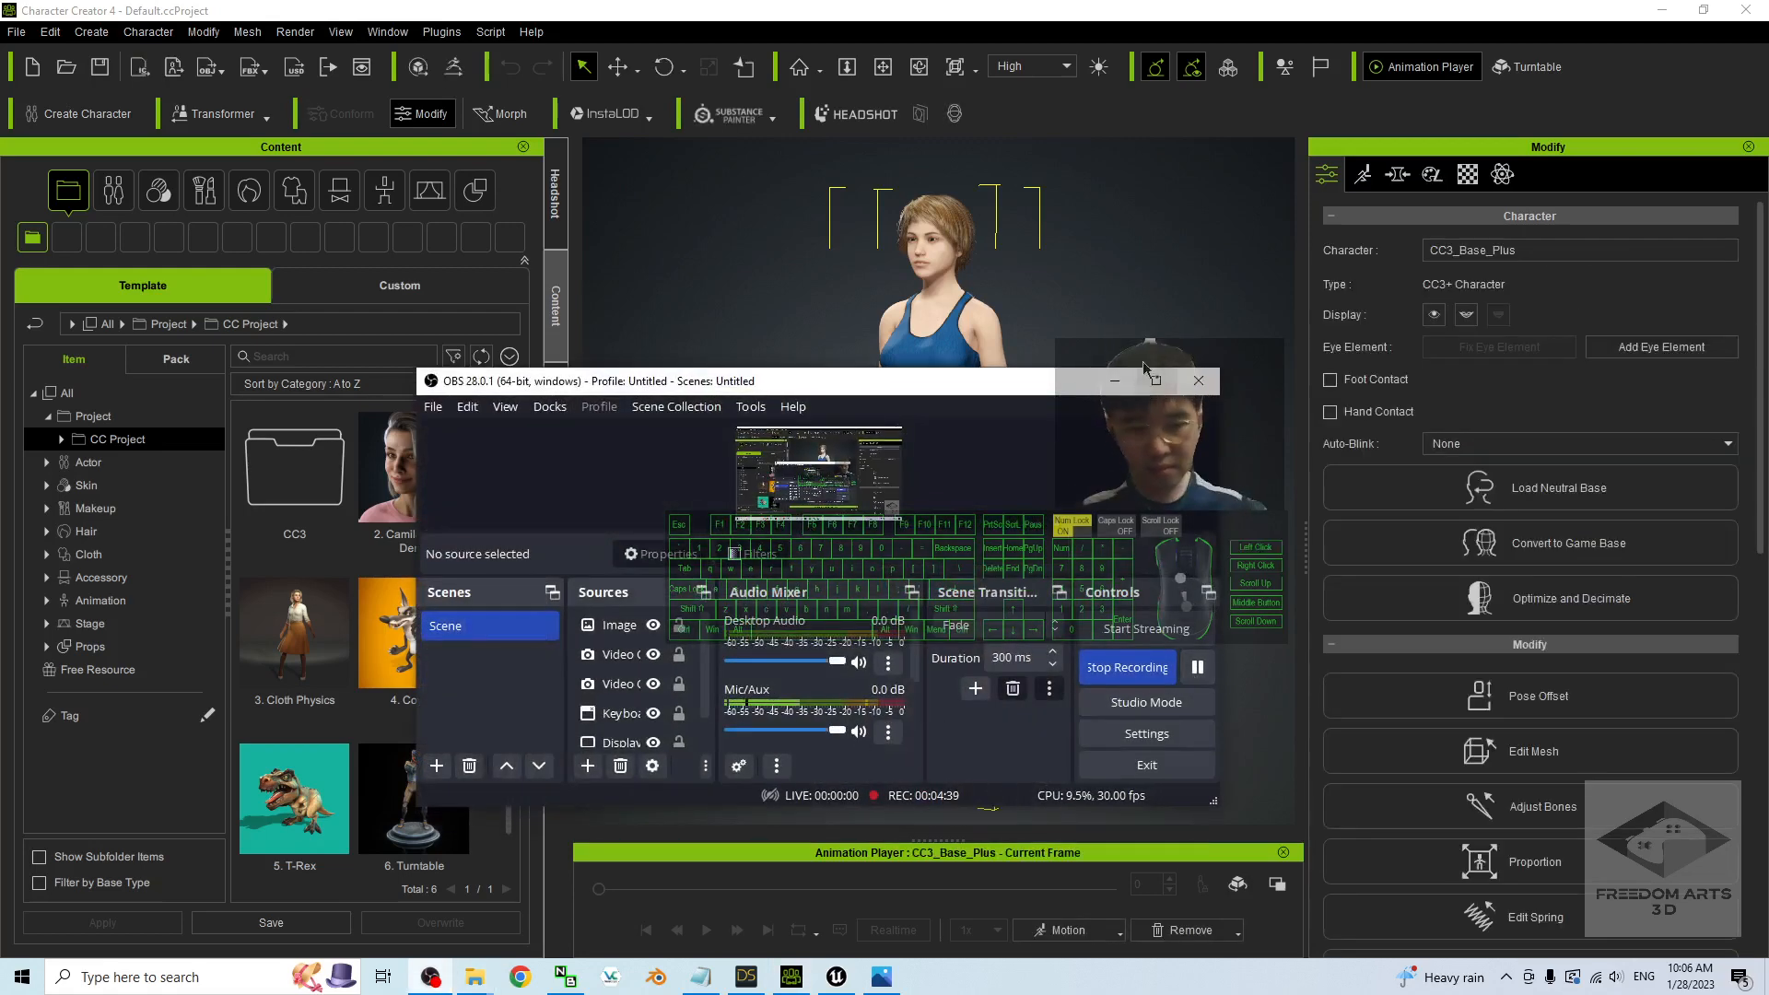
left_click(1116, 382)
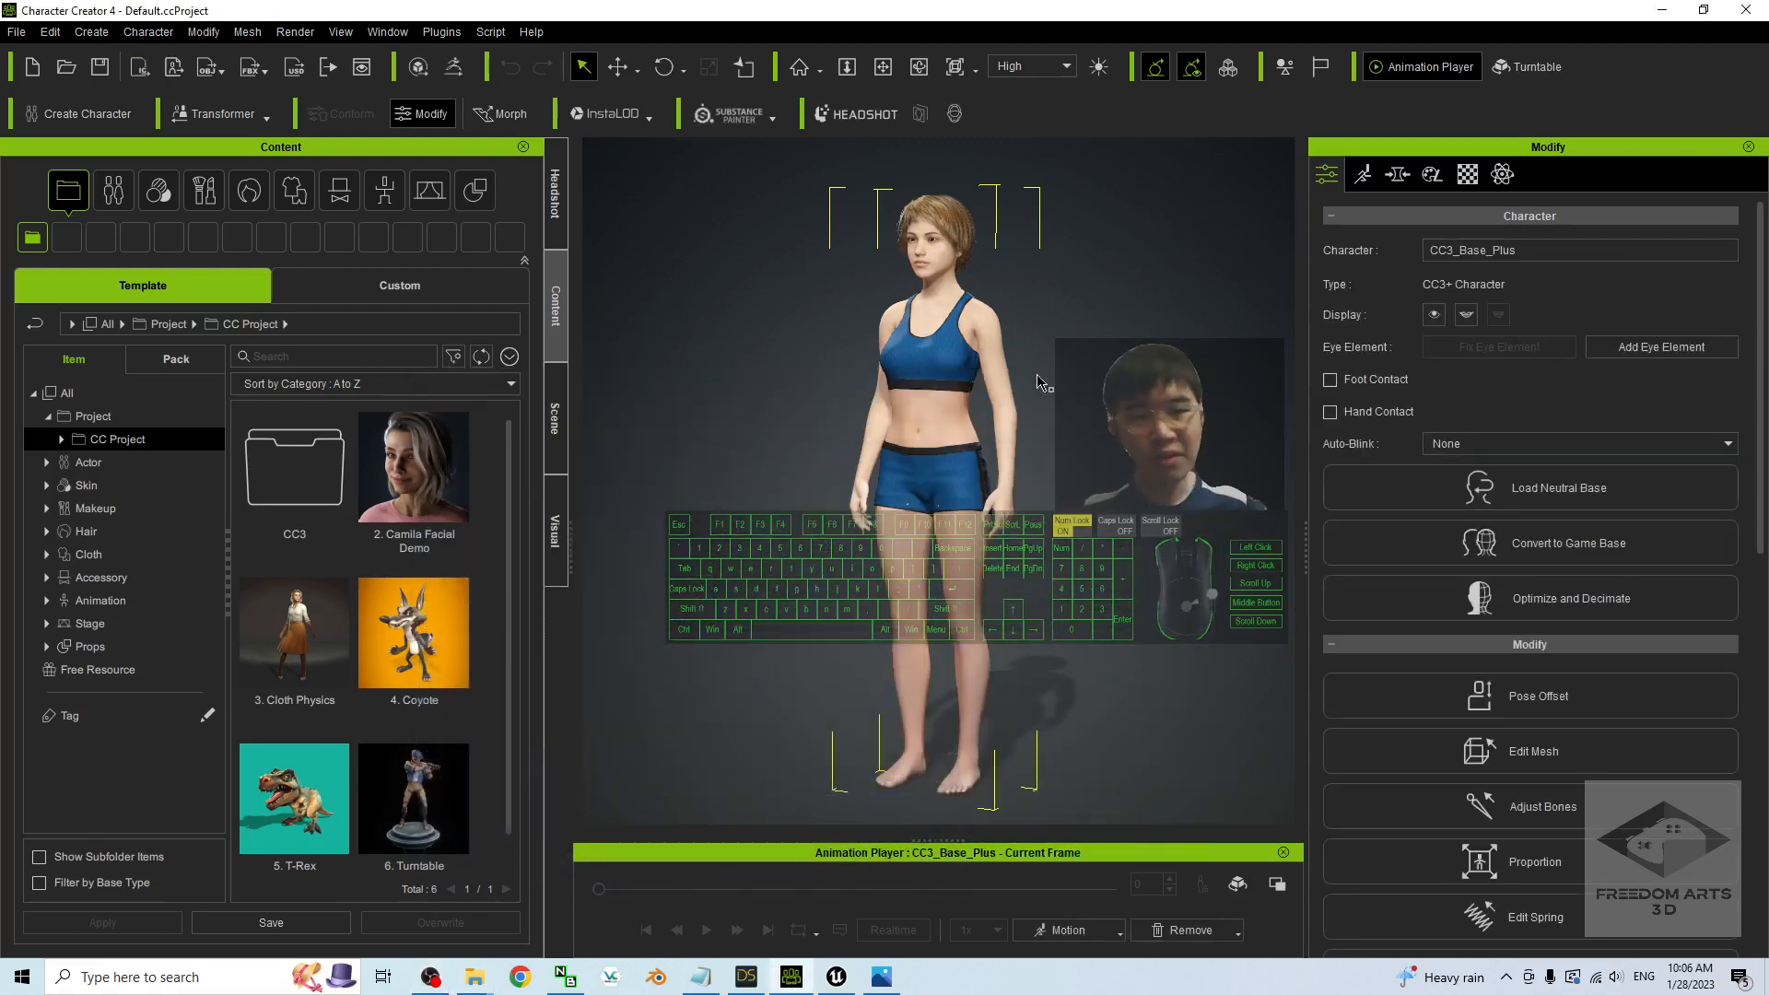
- Examine the imported character from several angles, checking the hair, sports bra and shorts up close
scroll(1021, 363, "down", 2)
scroll(1021, 364, "up", 4)
scroll(1021, 363, "down", 2)
key("x")
key("c")
left_click_drag(1050, 415, 901, 522)
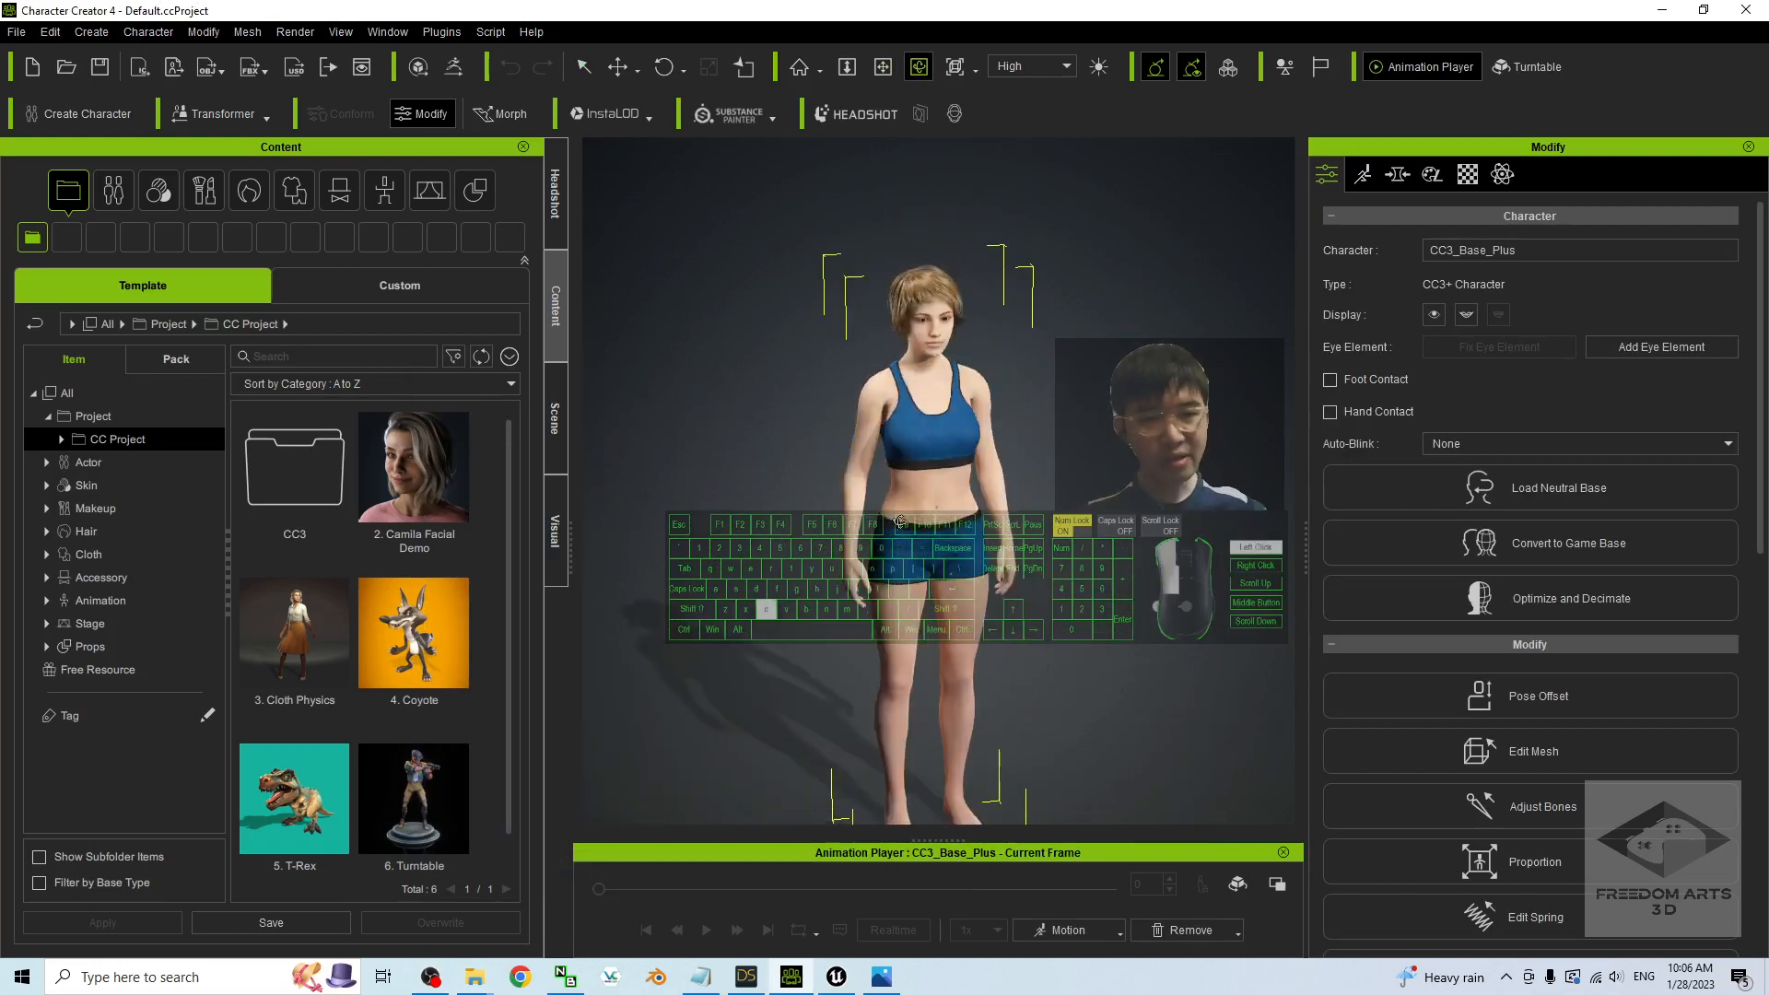
key("x")
scroll(1000, 453, "up", 5)
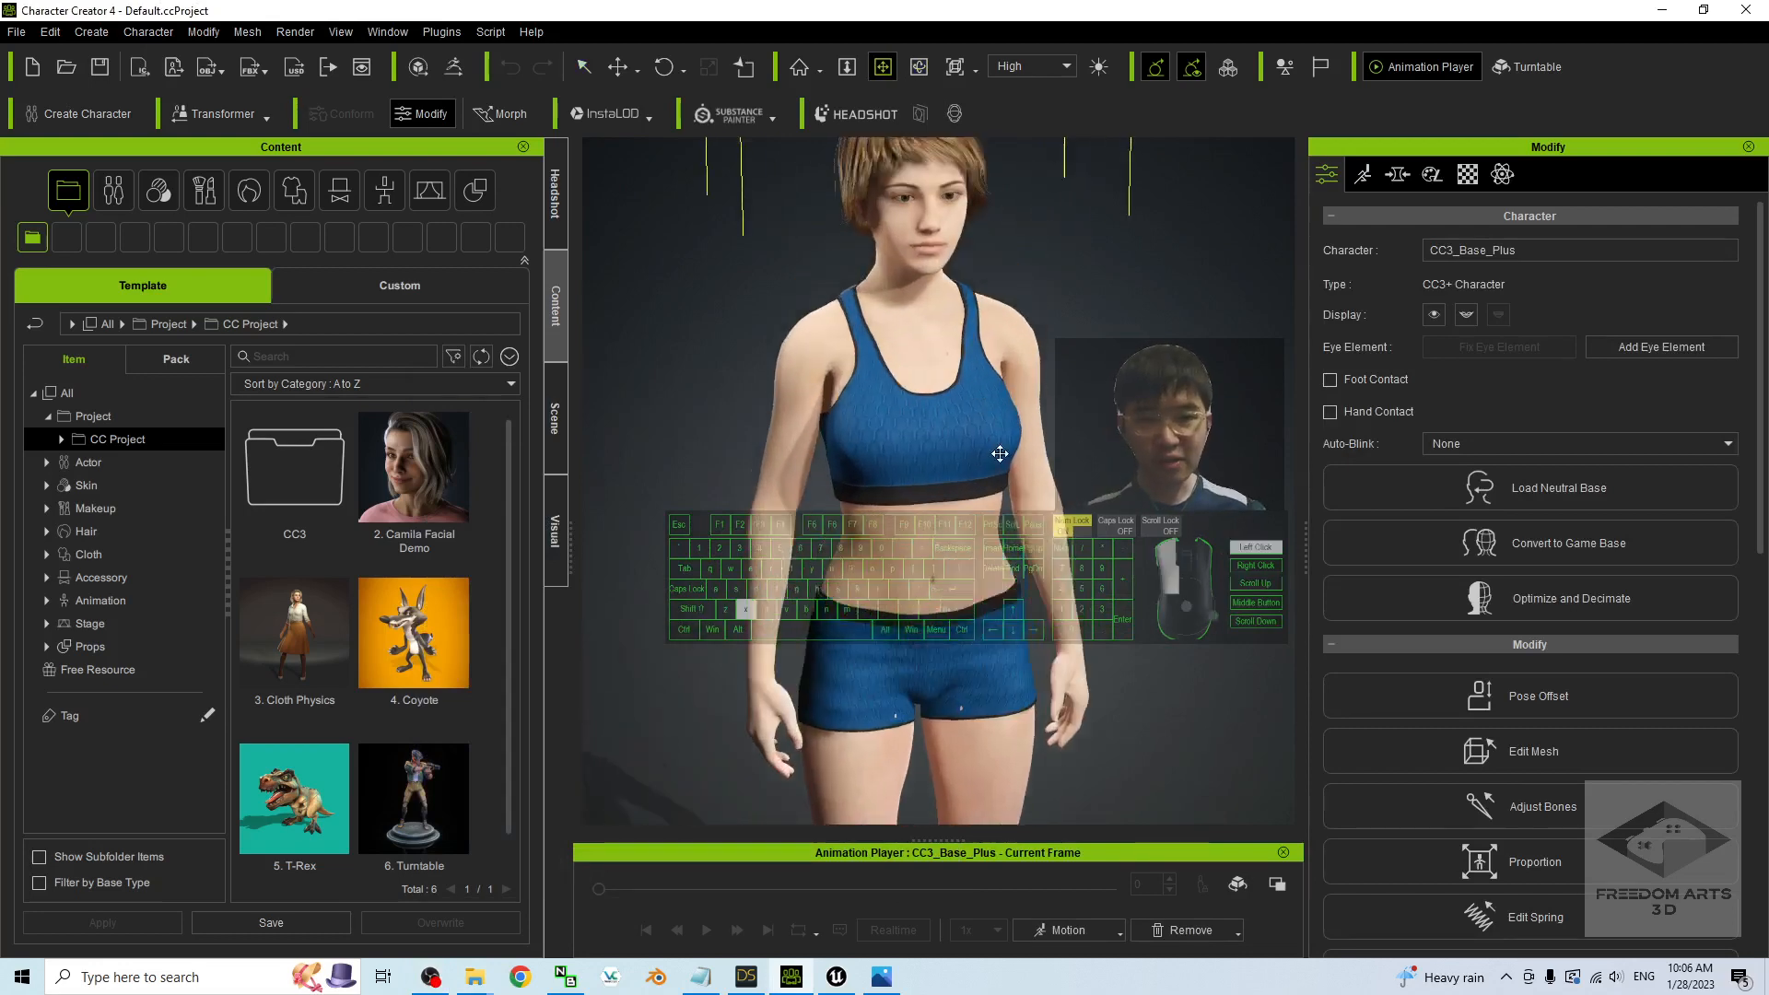
left_click_drag(1000, 453, 997, 507)
key("c")
left_click_drag(997, 507, 988, 645)
scroll(971, 785, "up", 3)
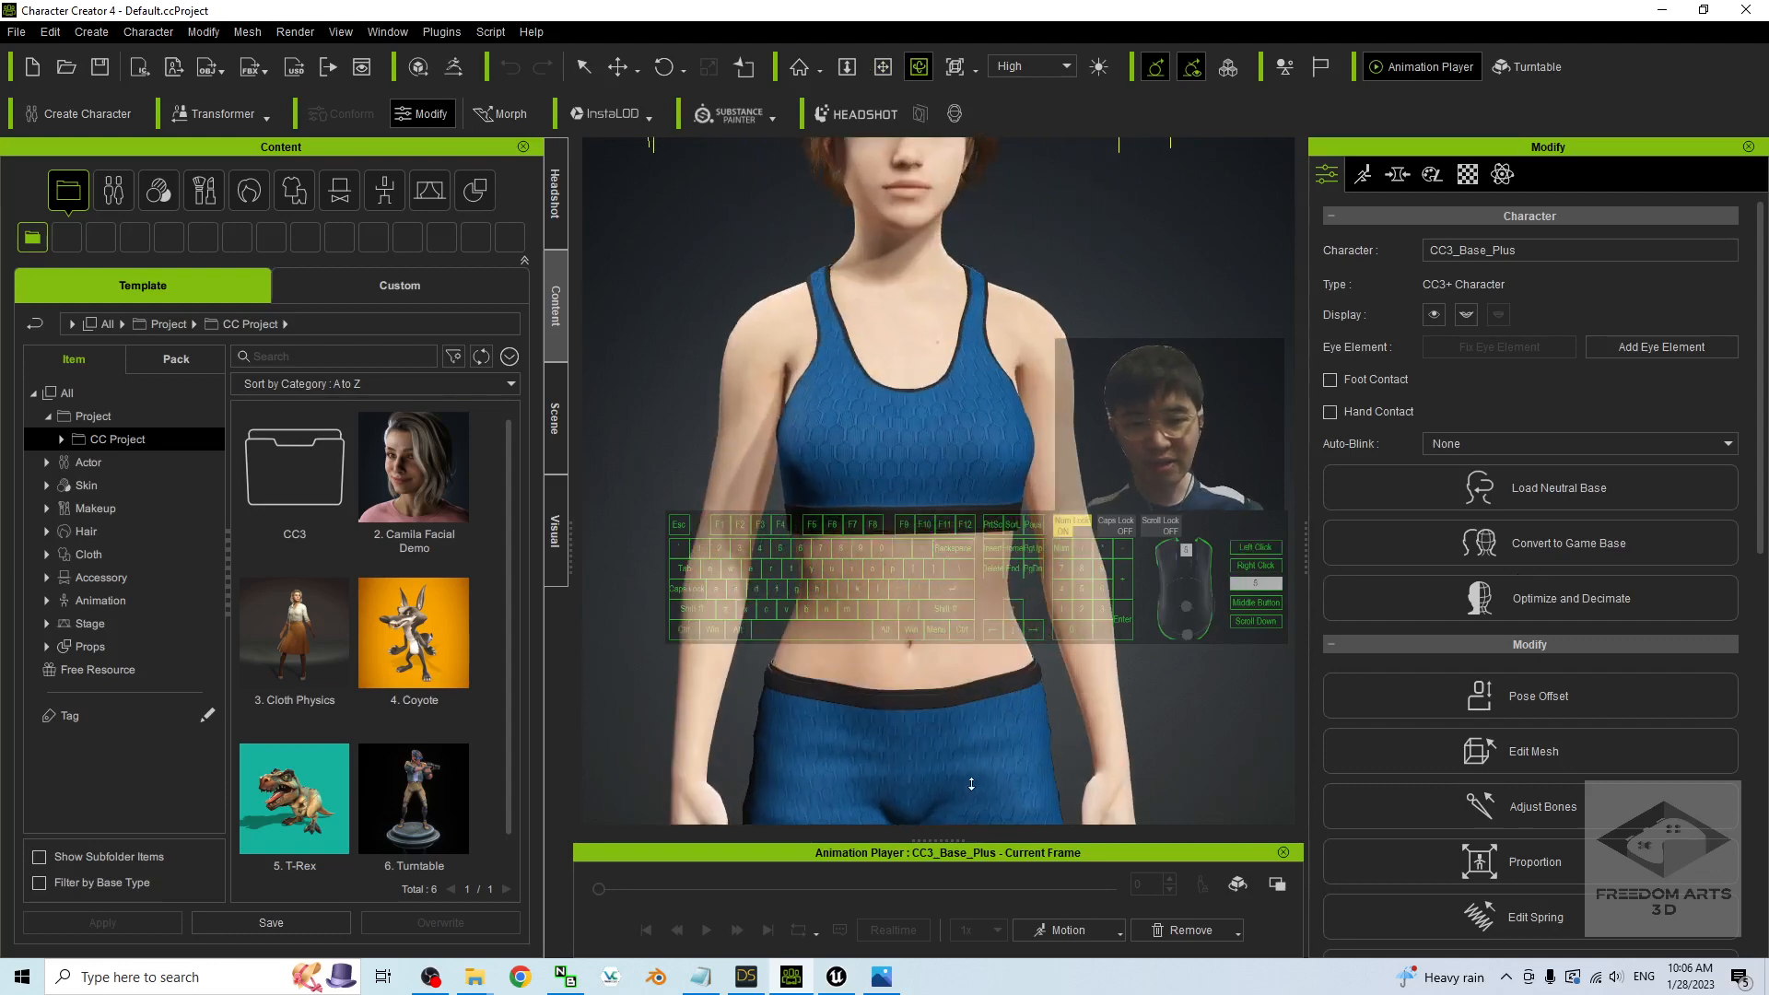
scroll(971, 784, "down", 4)
scroll(940, 695, "up", 6)
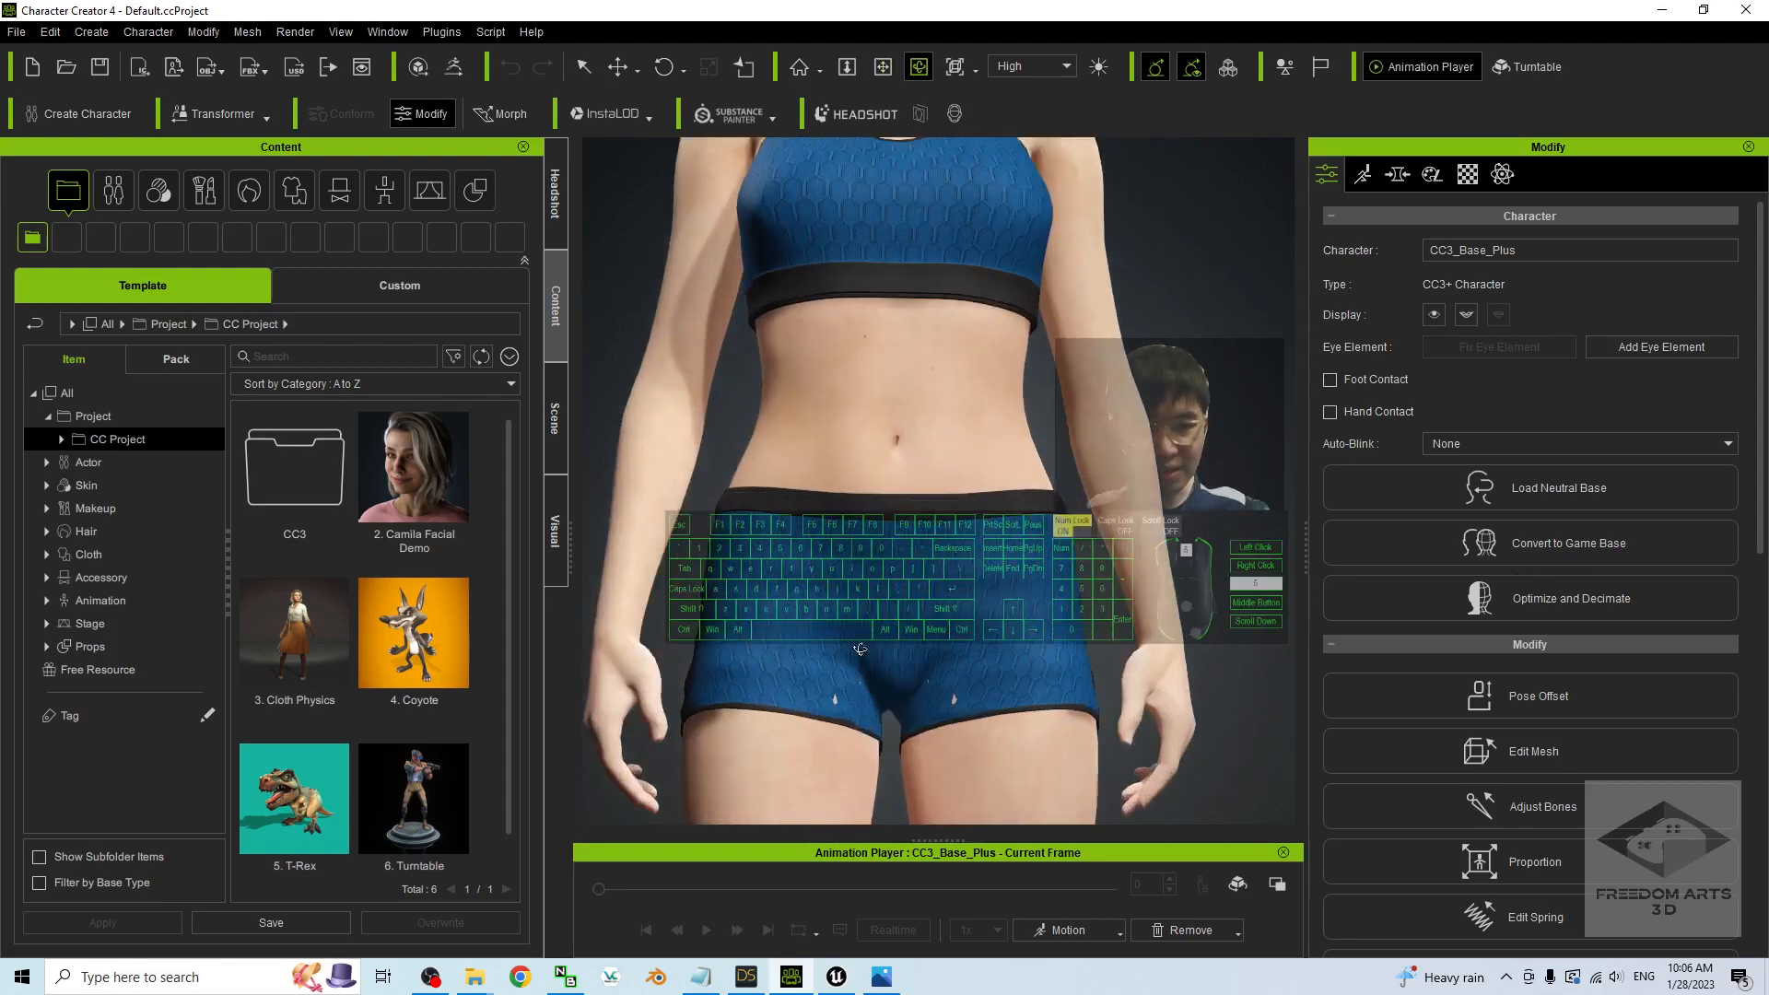
scroll(860, 649, "up", 3)
scroll(850, 752, "down", 5)
key("x")
left_click_drag(850, 752, 972, 705)
key("c")
key("x")
left_click_drag(1023, 296, 1005, 525)
scroll(1004, 526, "down", 4)
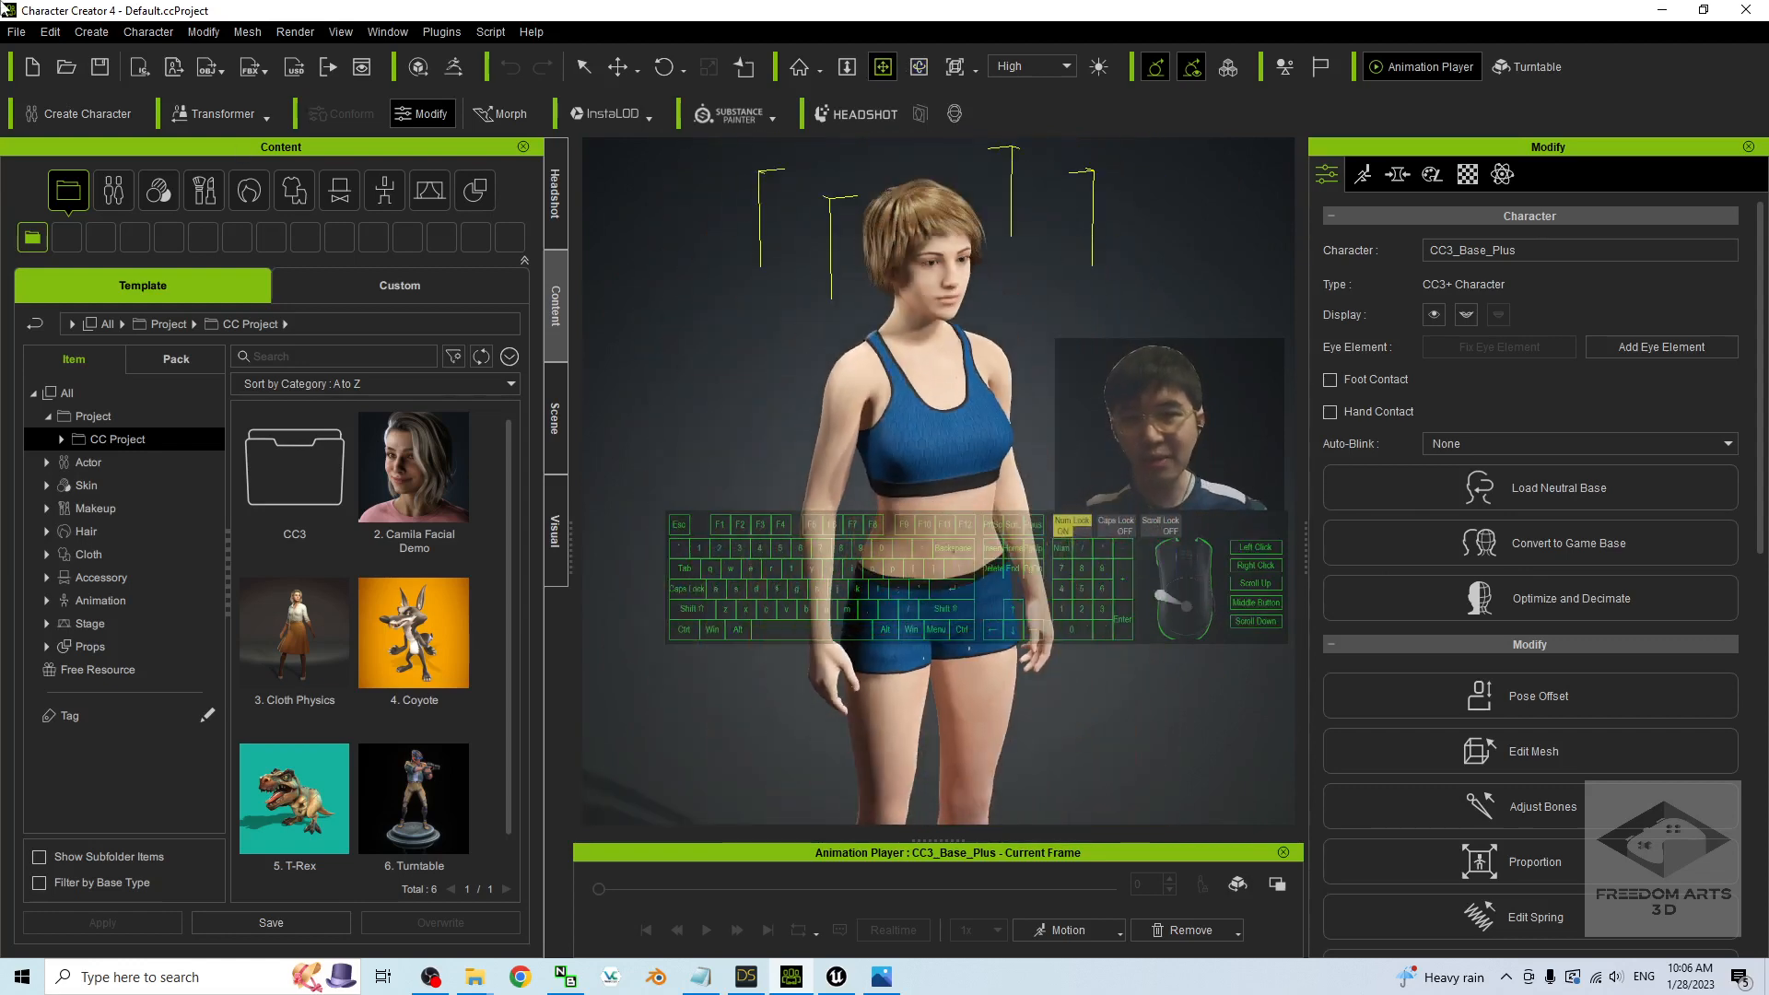
- Apply the T-Pose from the Calibration pose folder to the character
left_click(385, 189)
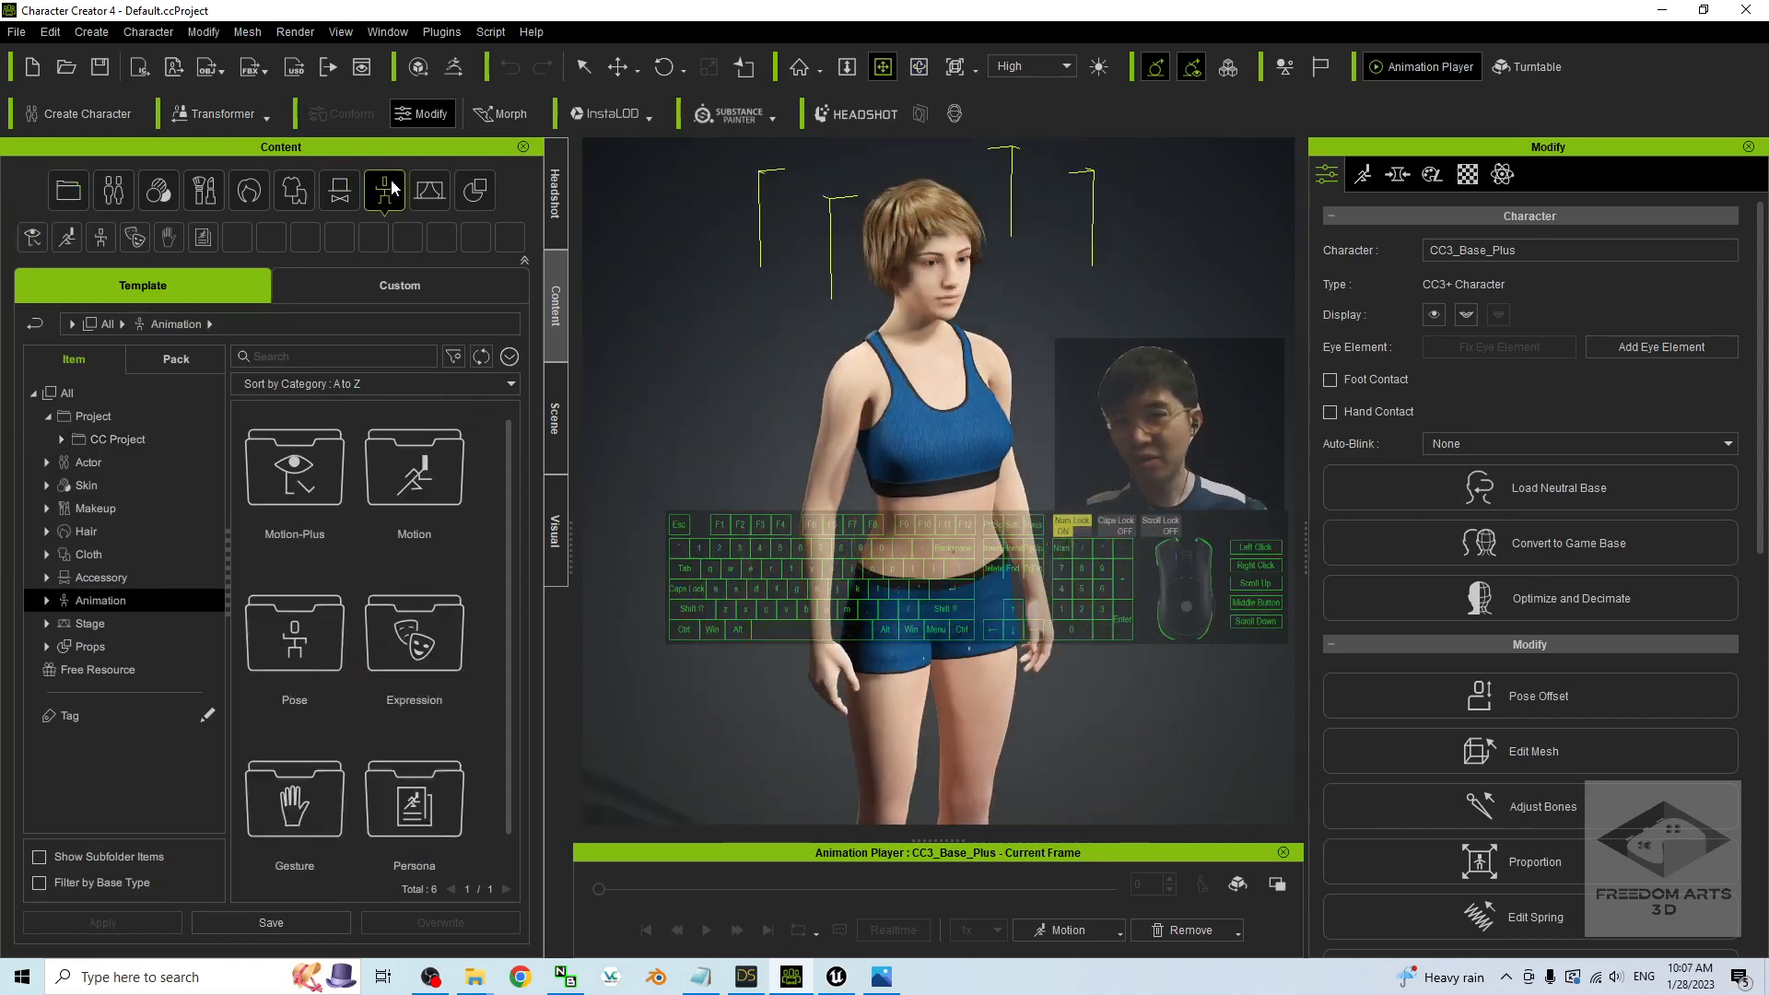
left_click(48, 601)
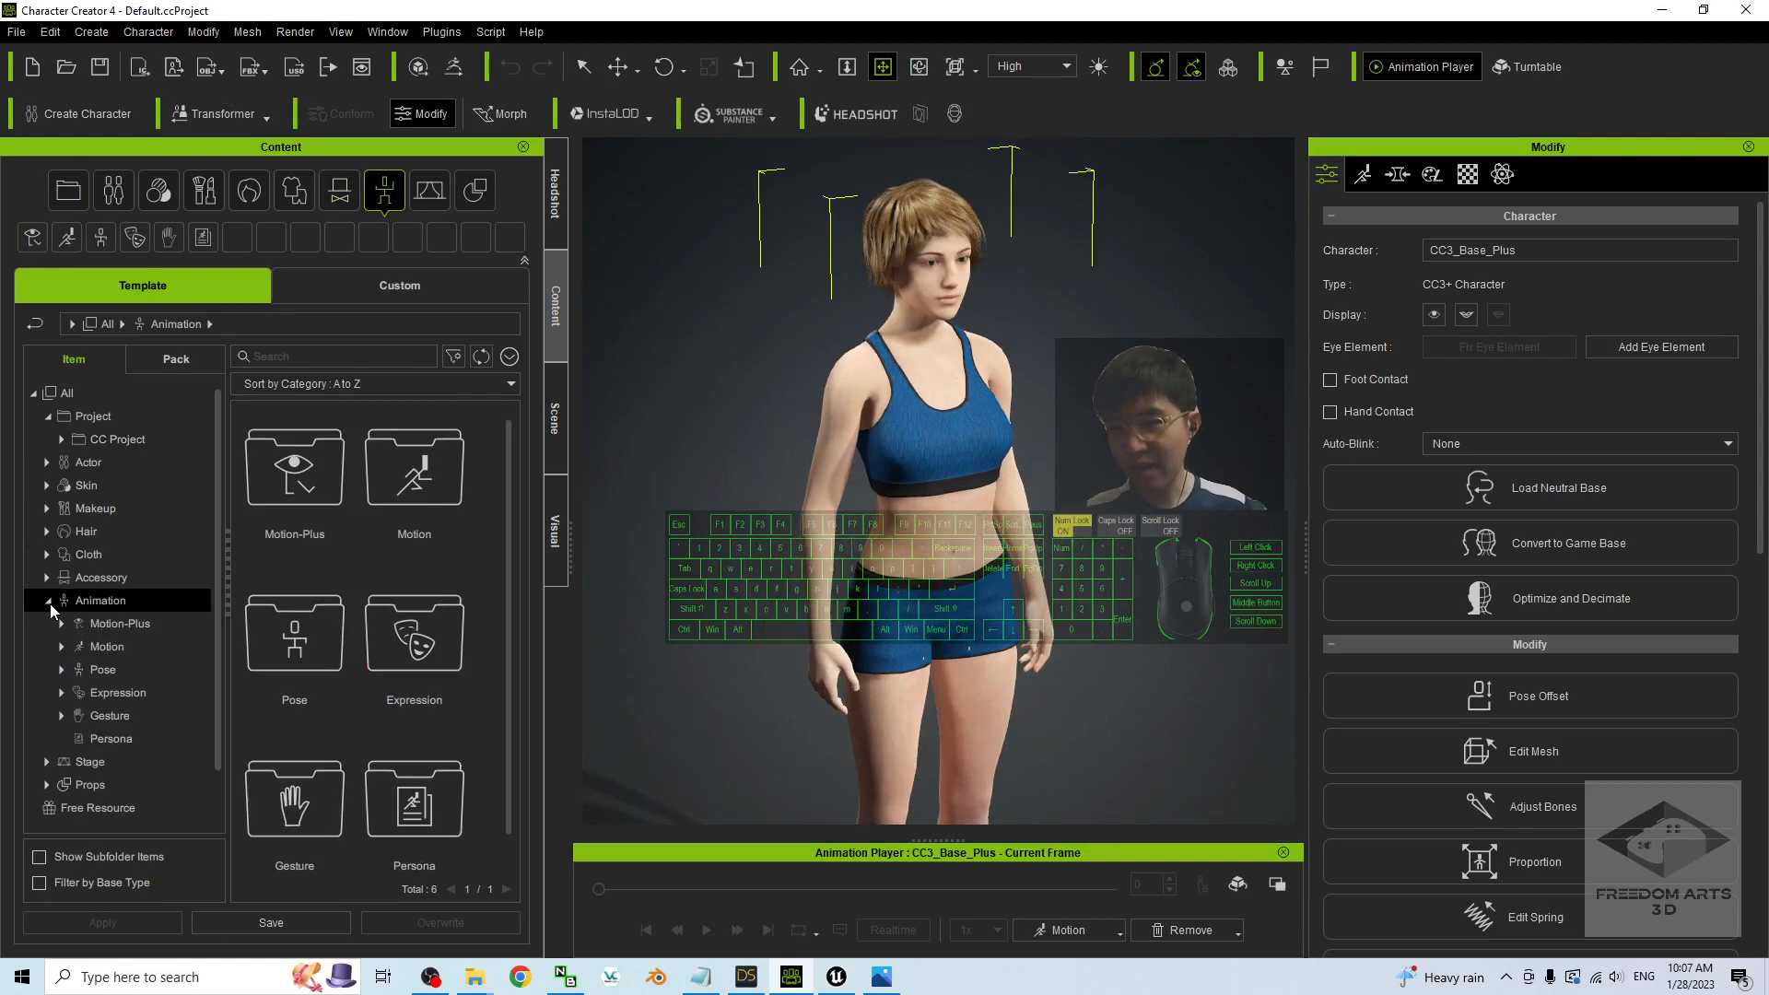
left_click(61, 669)
left_click(103, 672)
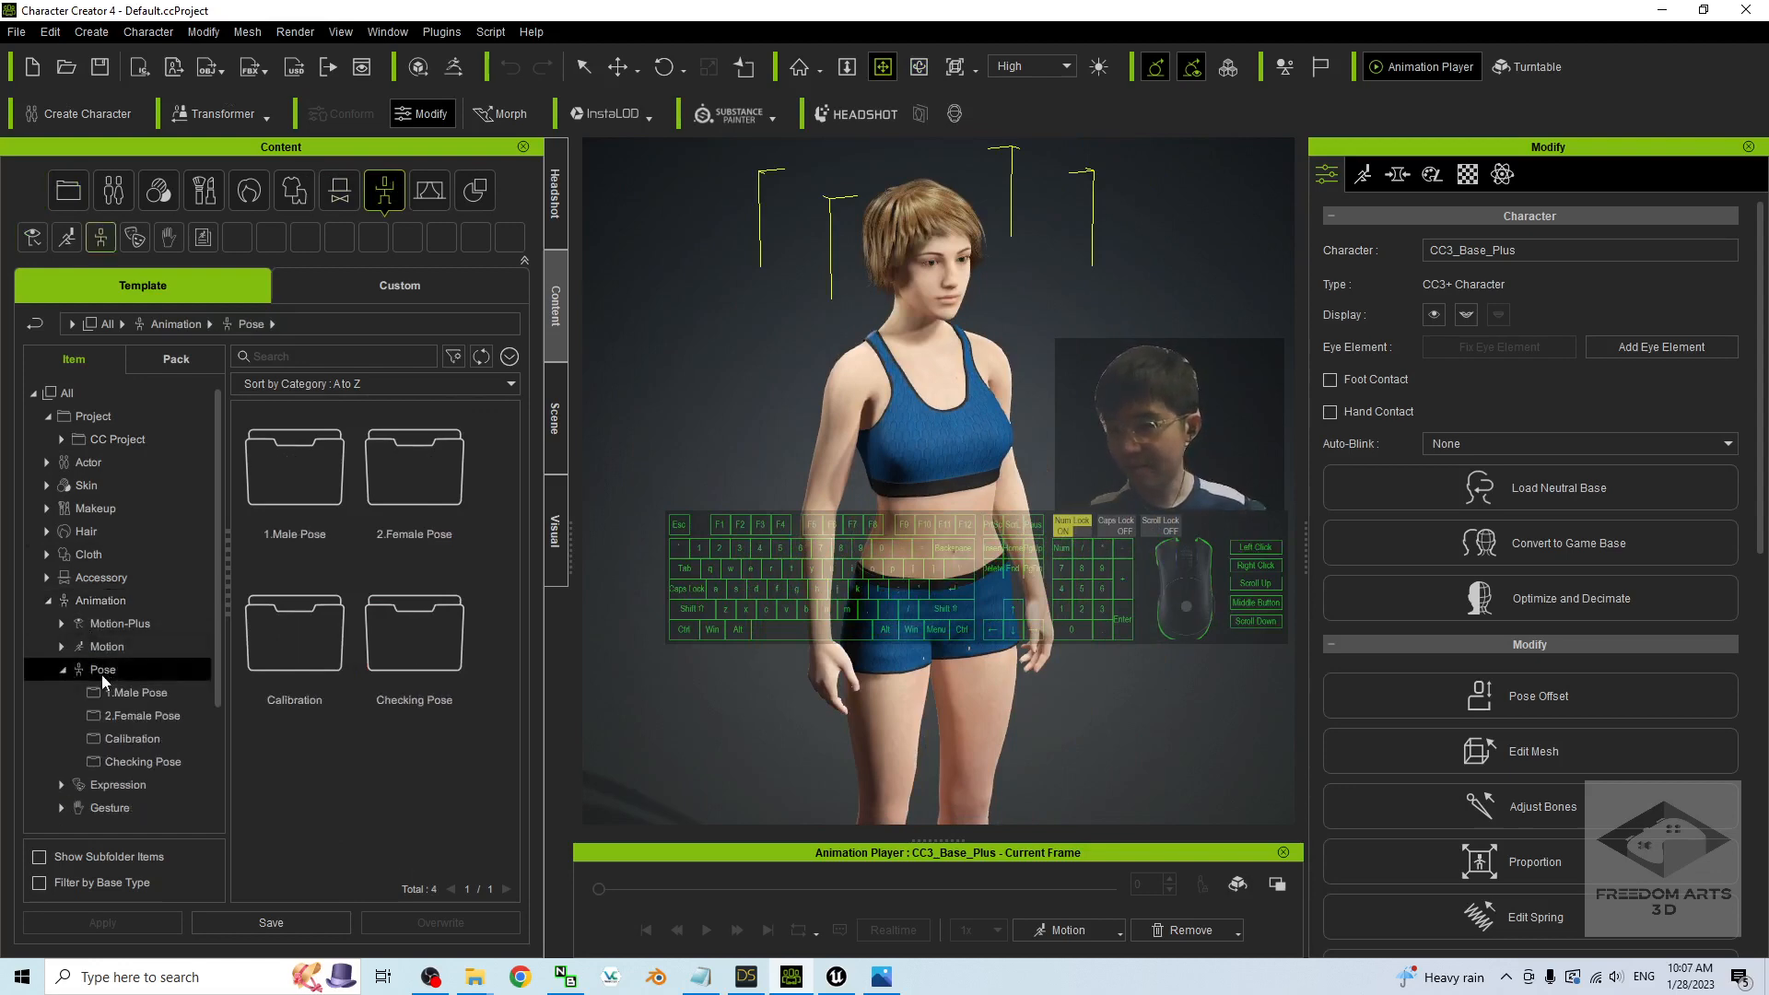
left_click(134, 739)
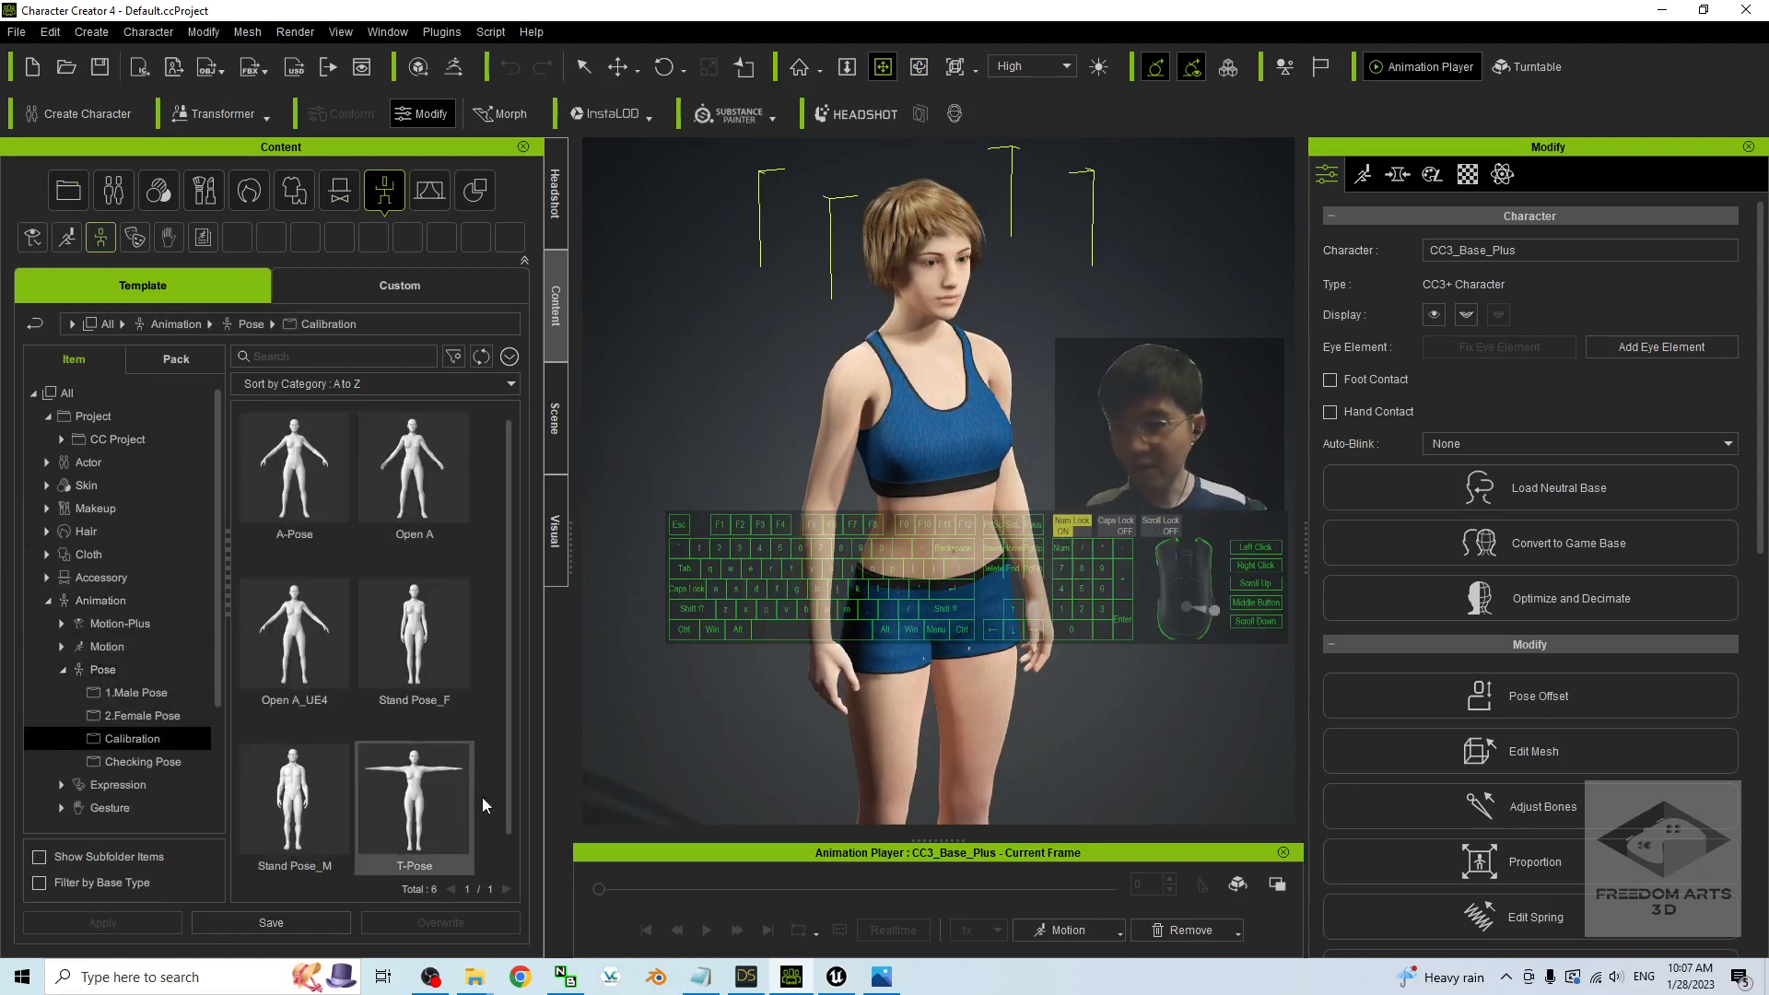
double_click(400, 797)
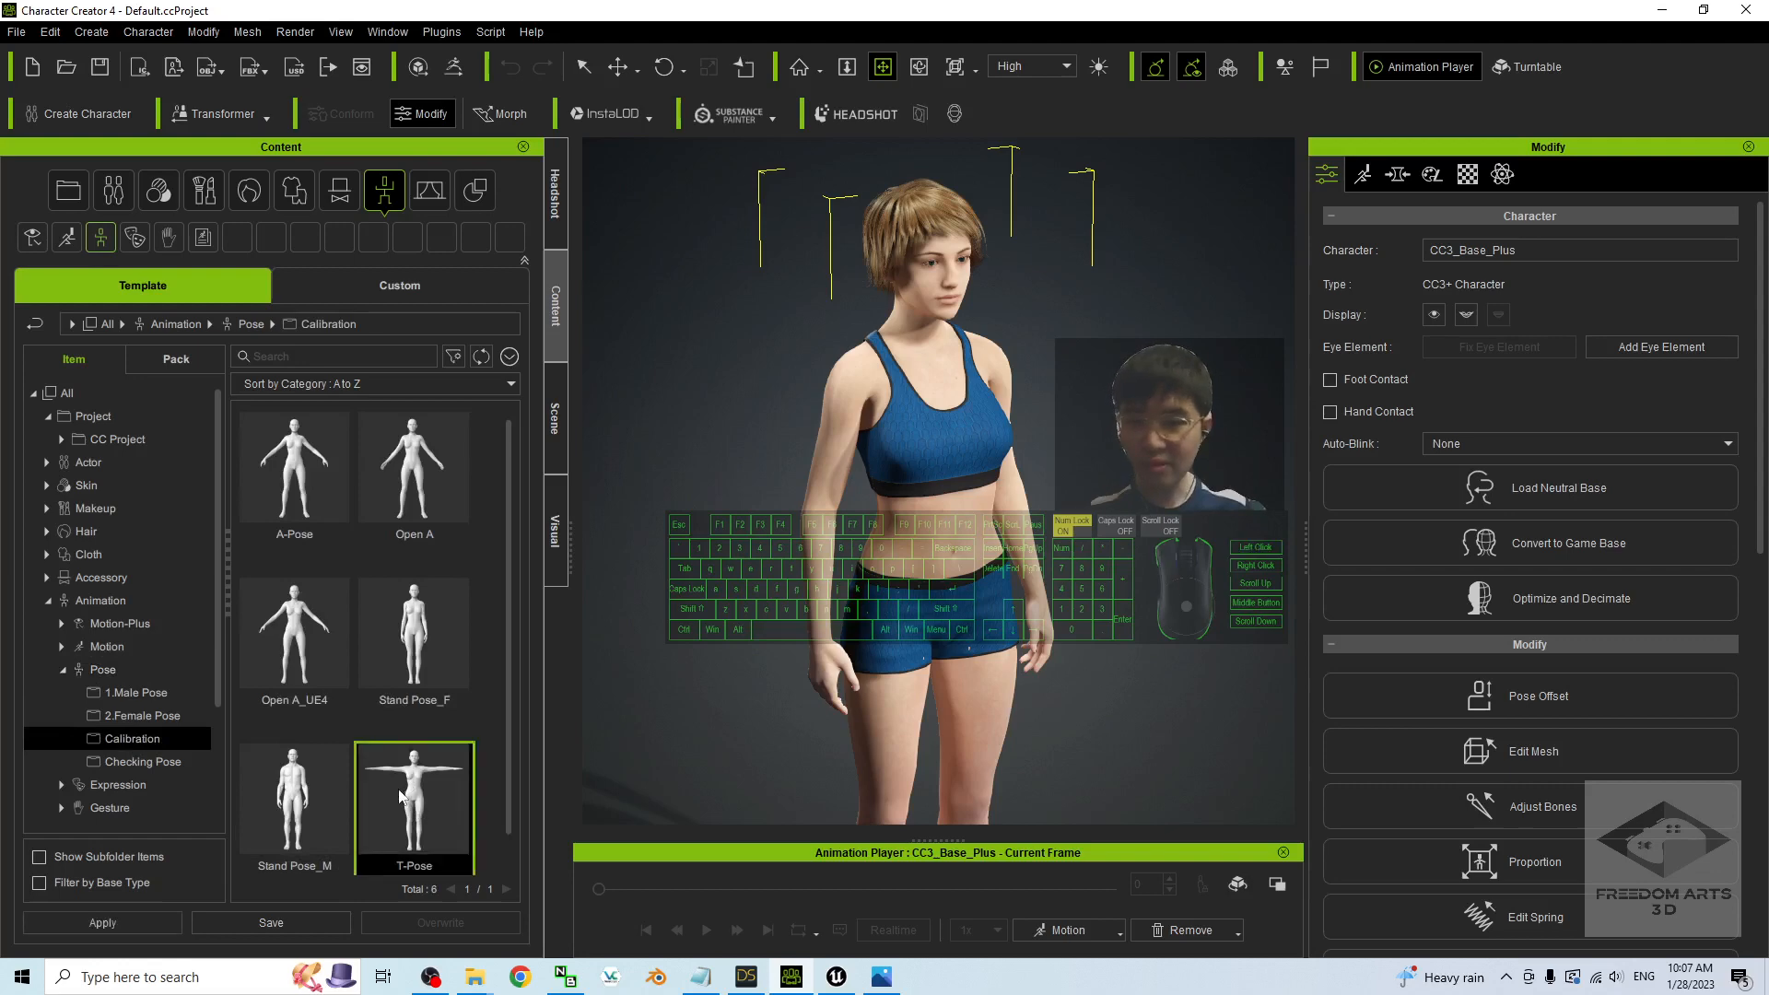
- Inspect the T-posed character from the front, checking how the shorts fit over the upper thighs
scroll(1047, 568, "down", 2)
key("c")
left_click_drag(1047, 569, 833, 454)
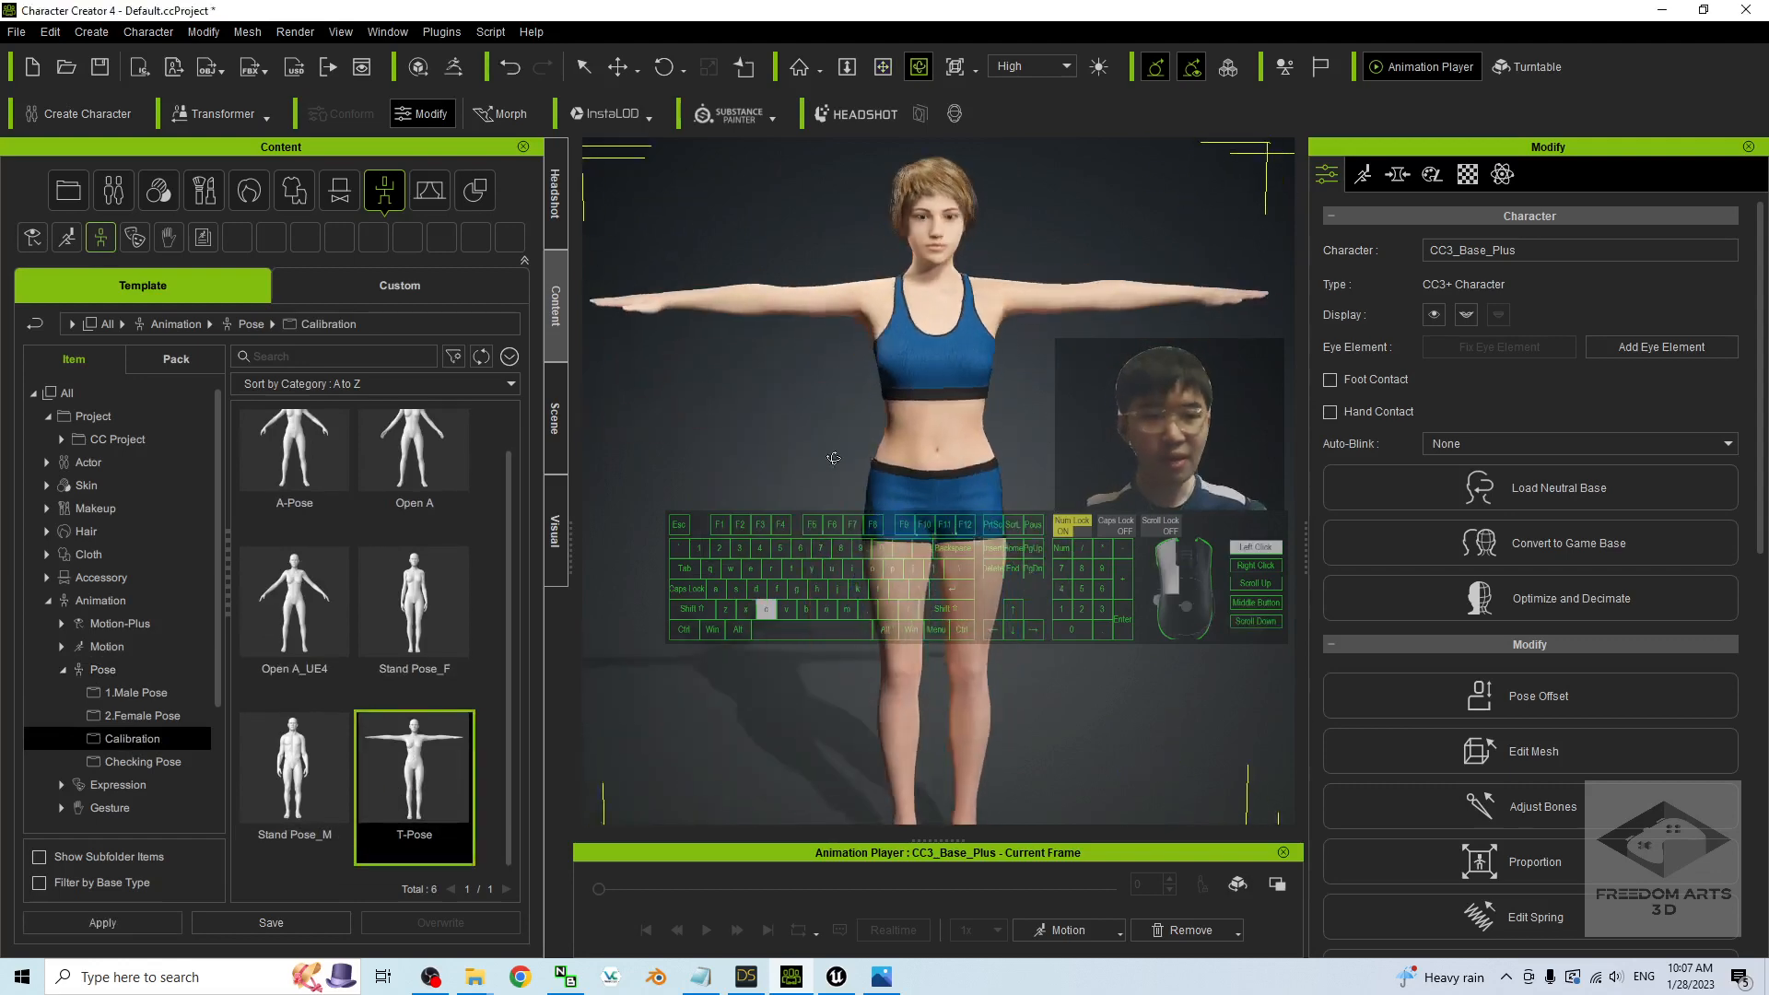
scroll(913, 590, "up", 5)
scroll(914, 597, "up", 3)
key("x")
left_click_drag(940, 650, 922, 564)
key("c")
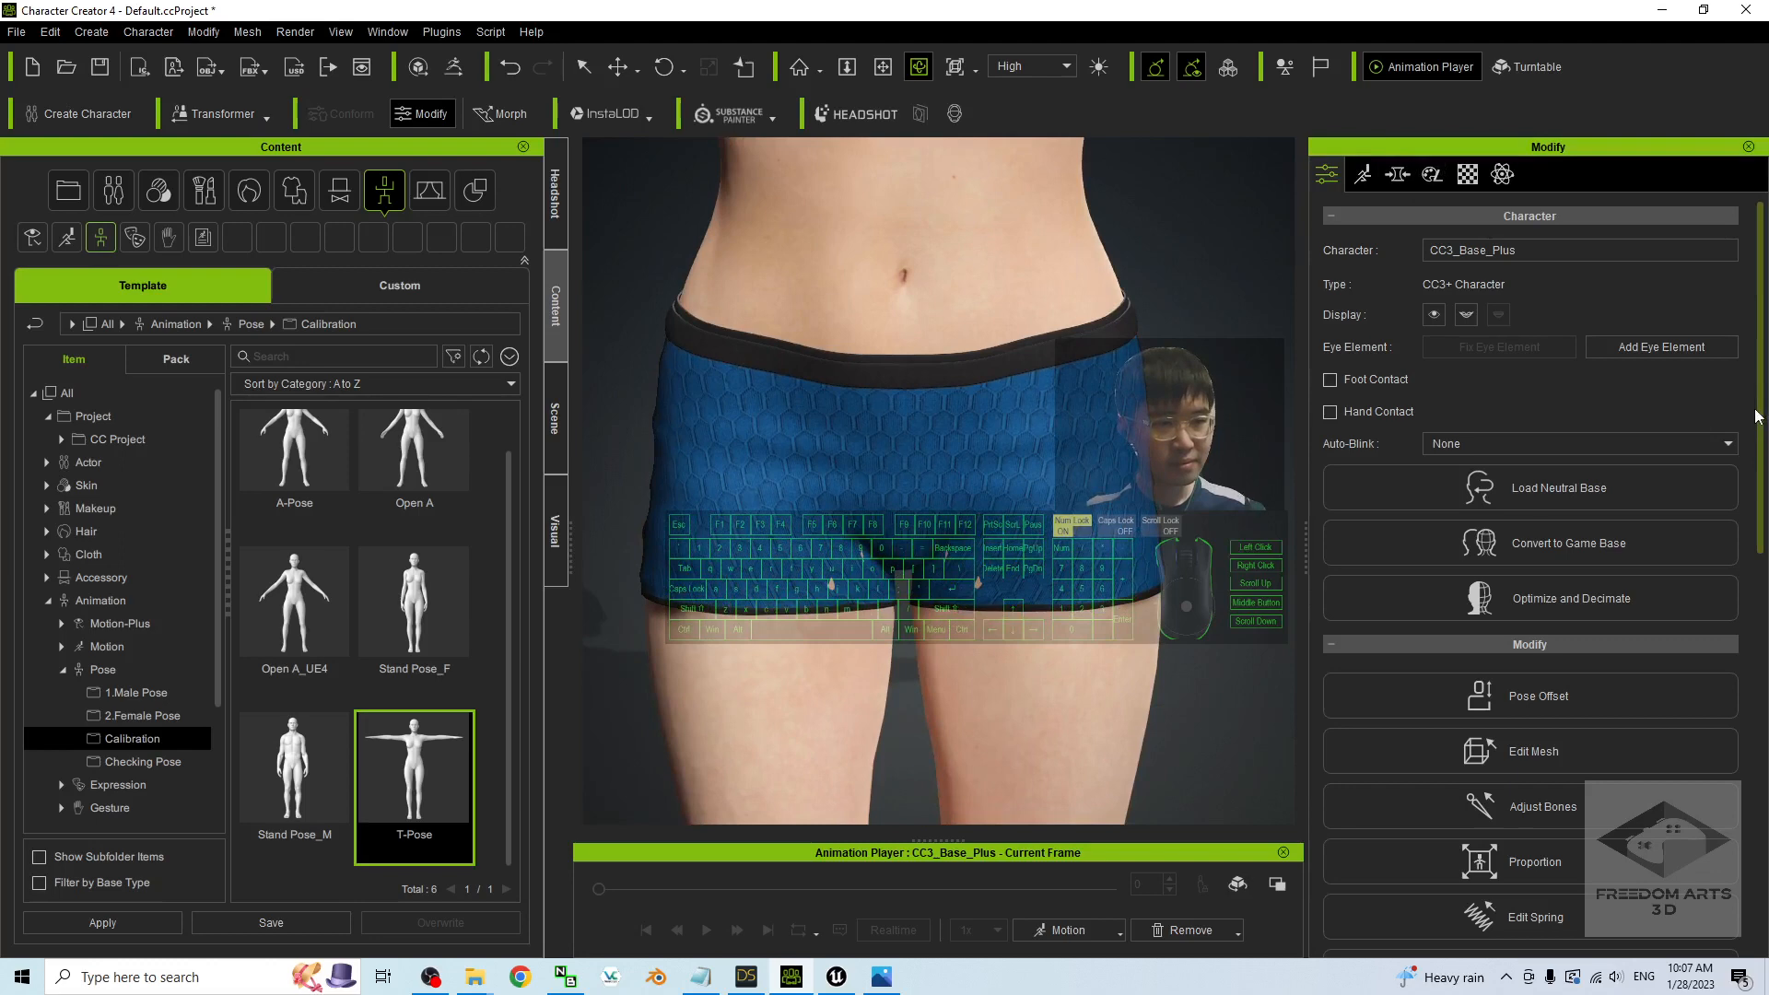
- Start Edit Mesh on the character's body in Sculpt mode and choose the Pull brush
left_click(1364, 176)
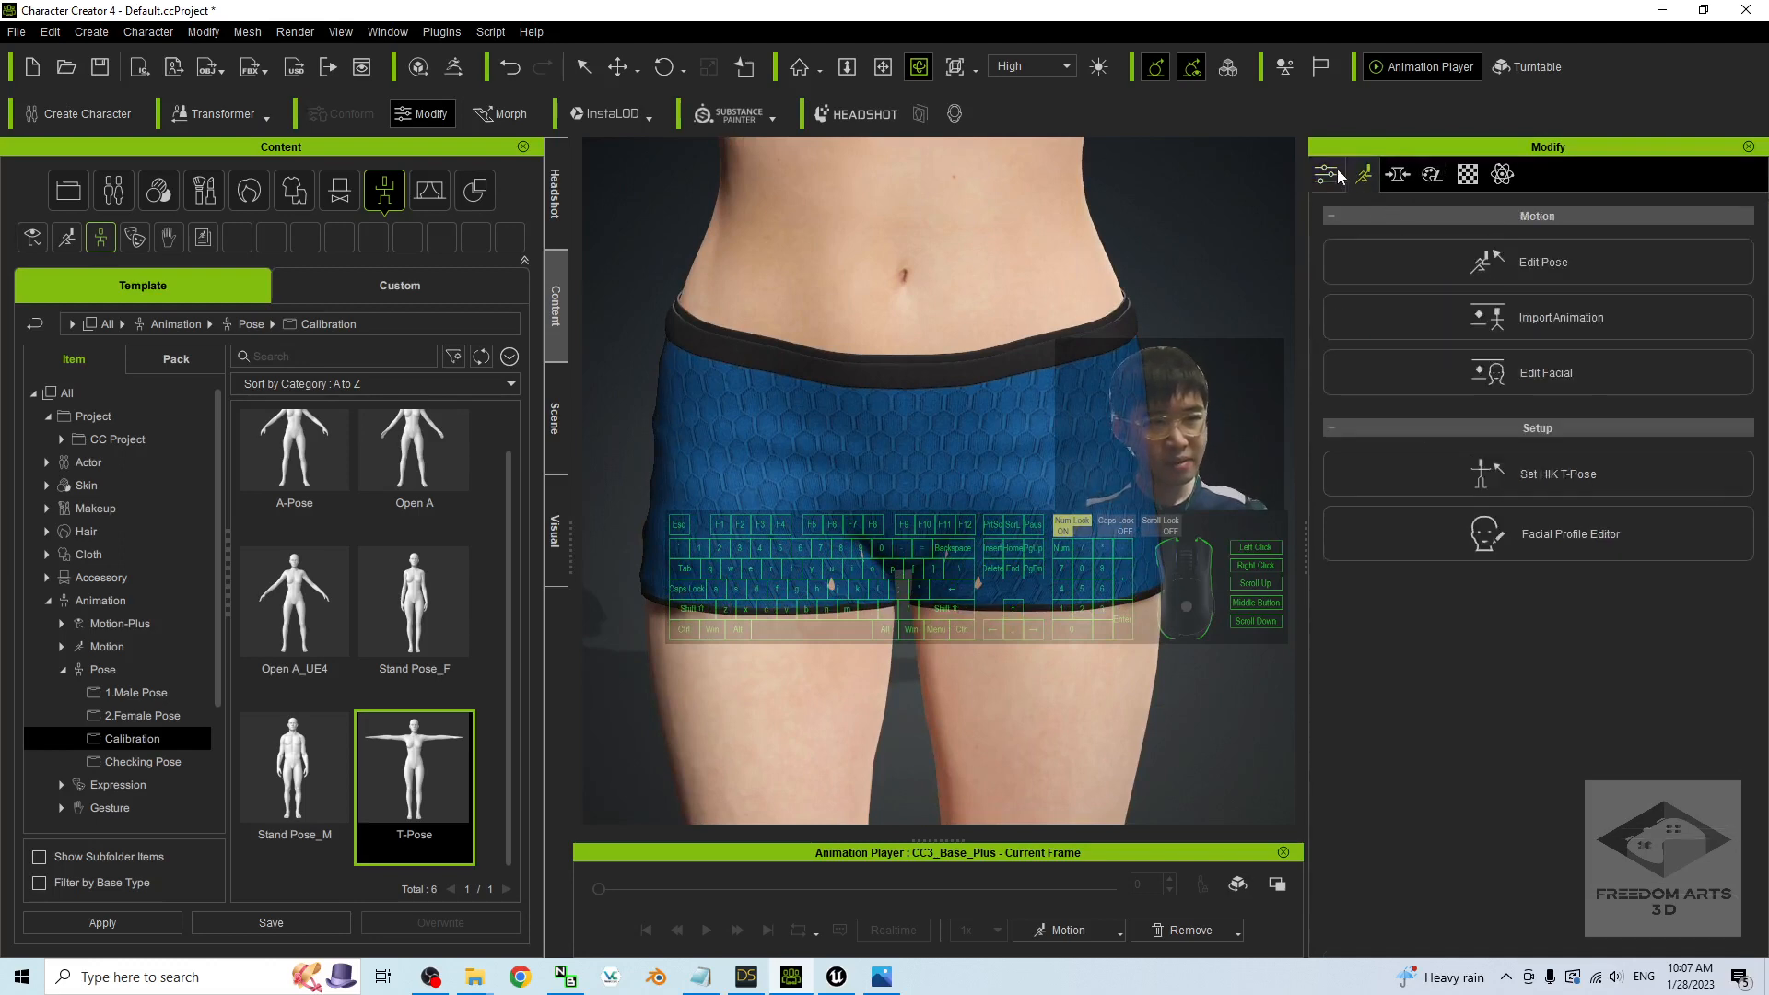
left_click(1336, 175)
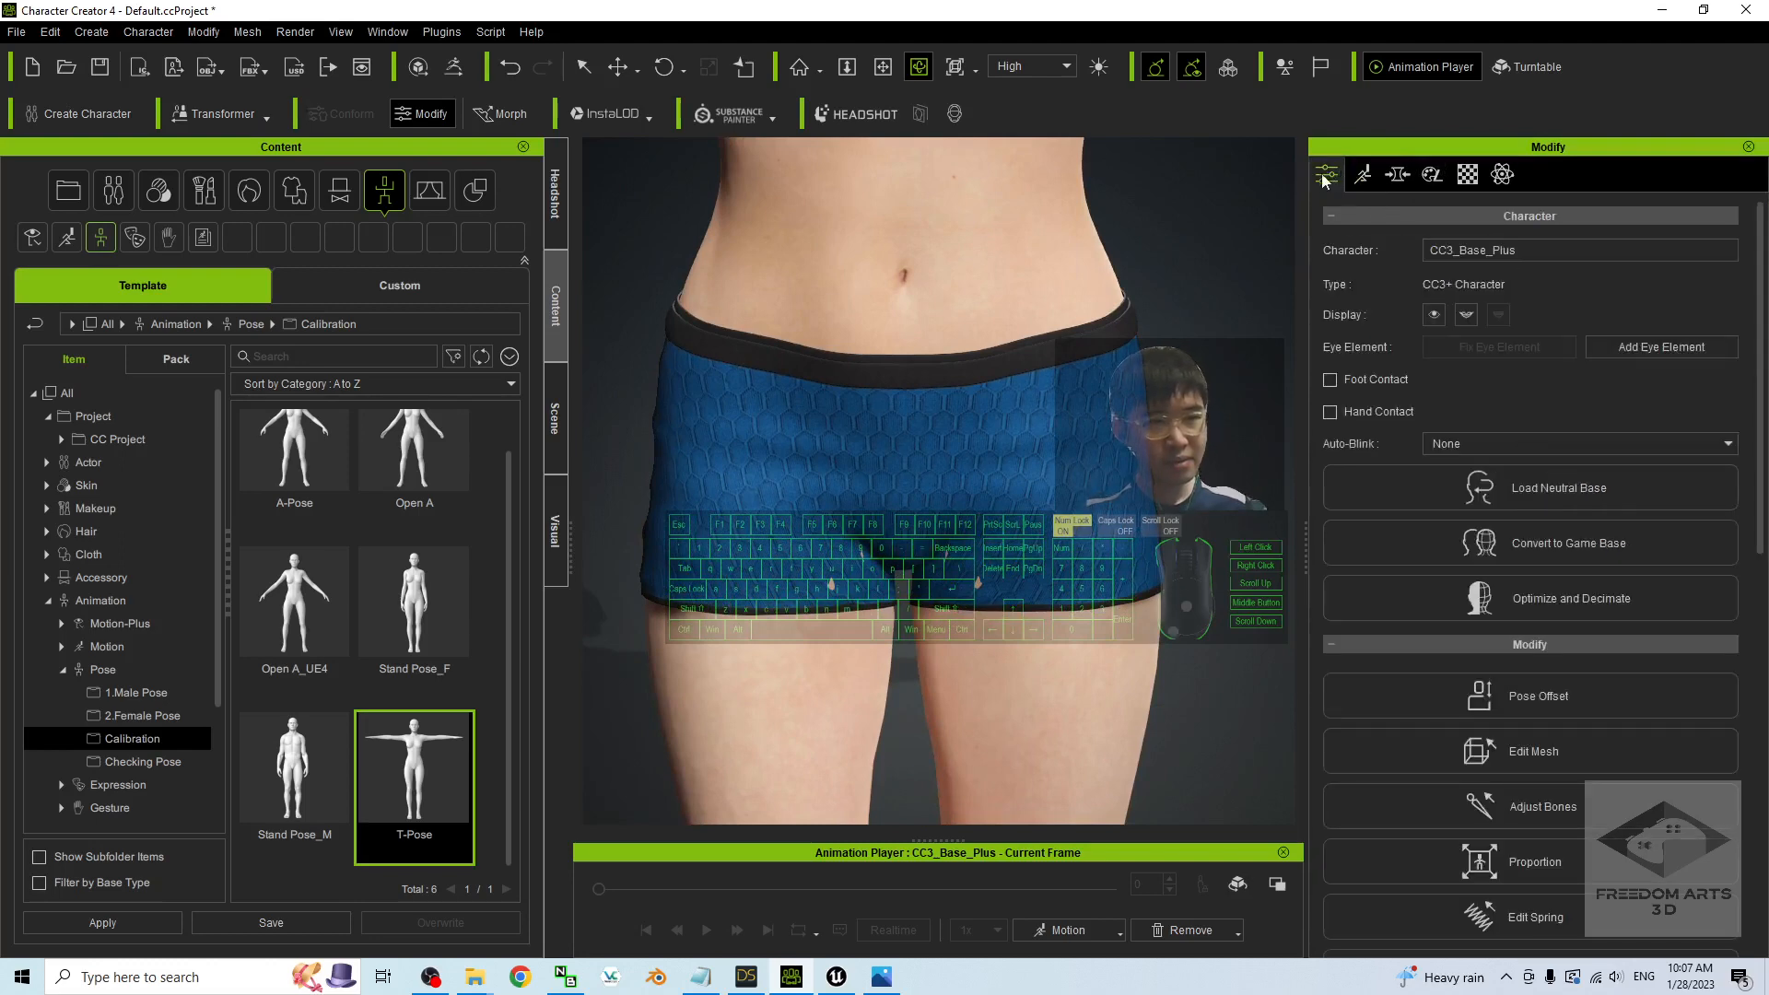
left_click(1557, 772)
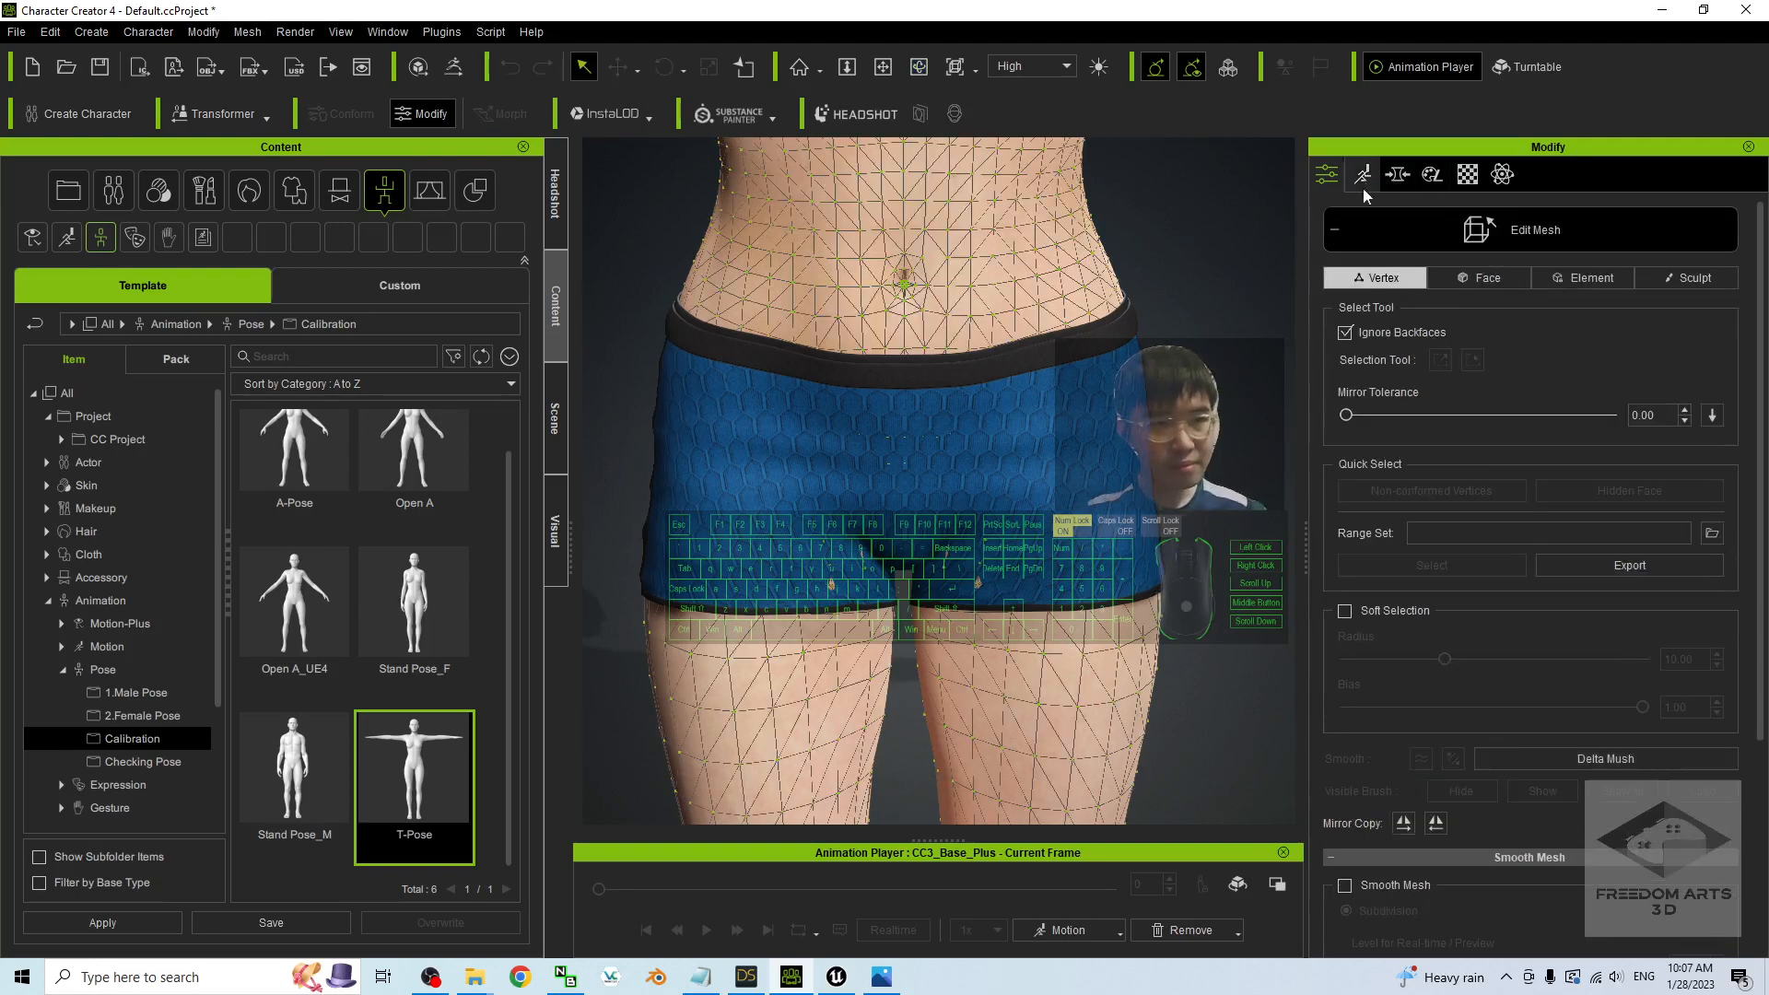
left_click(1690, 281)
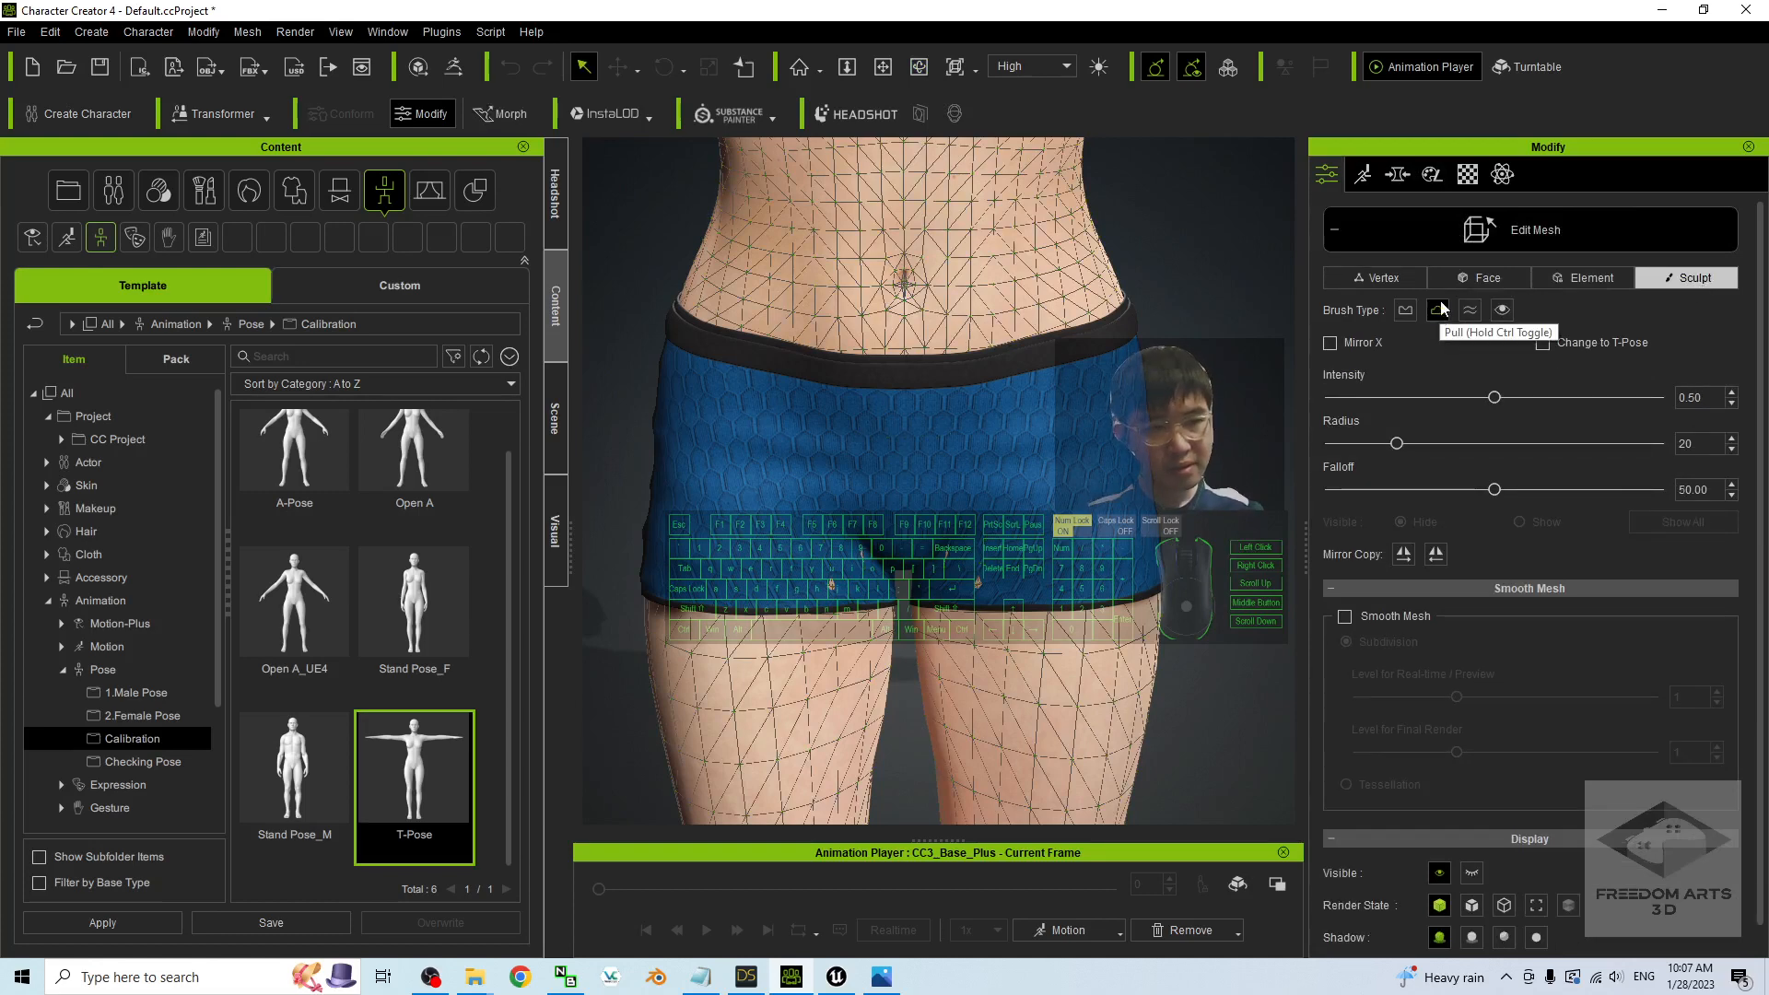
left_click(1440, 311)
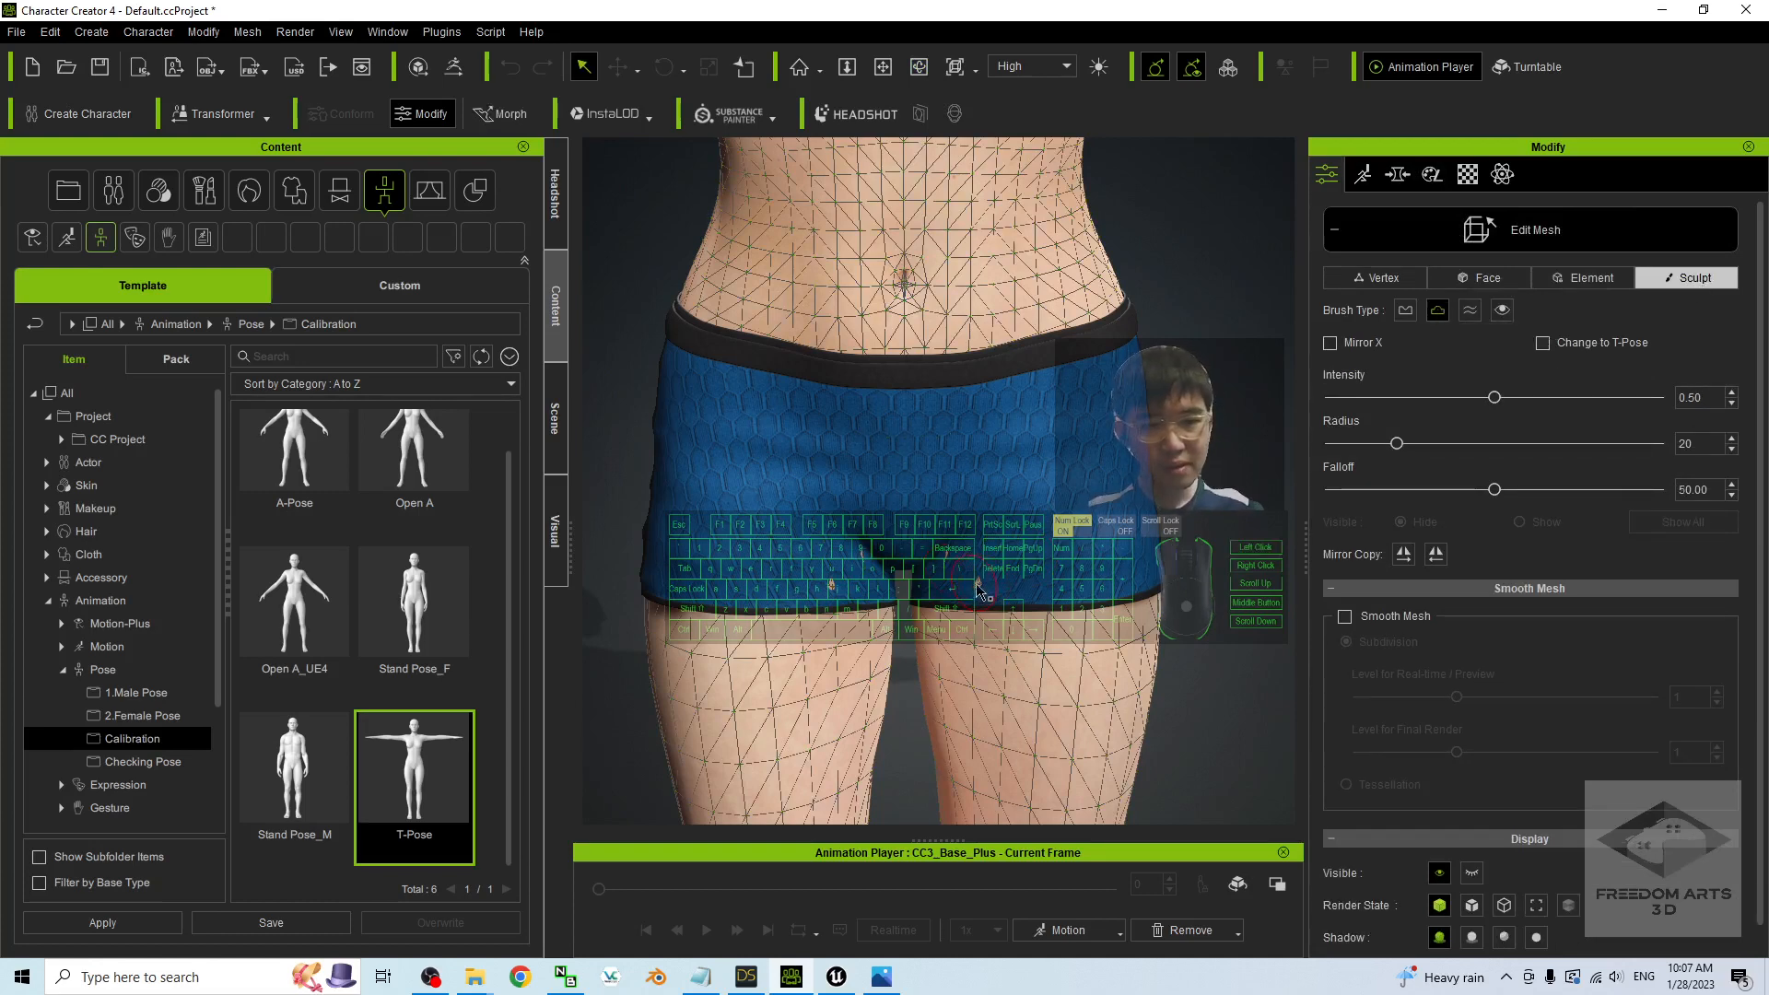
- Try sculpting the skin poking through both legs of the shorts with the Pull brush, undoing the first stroke
scroll(978, 590, "up", 2)
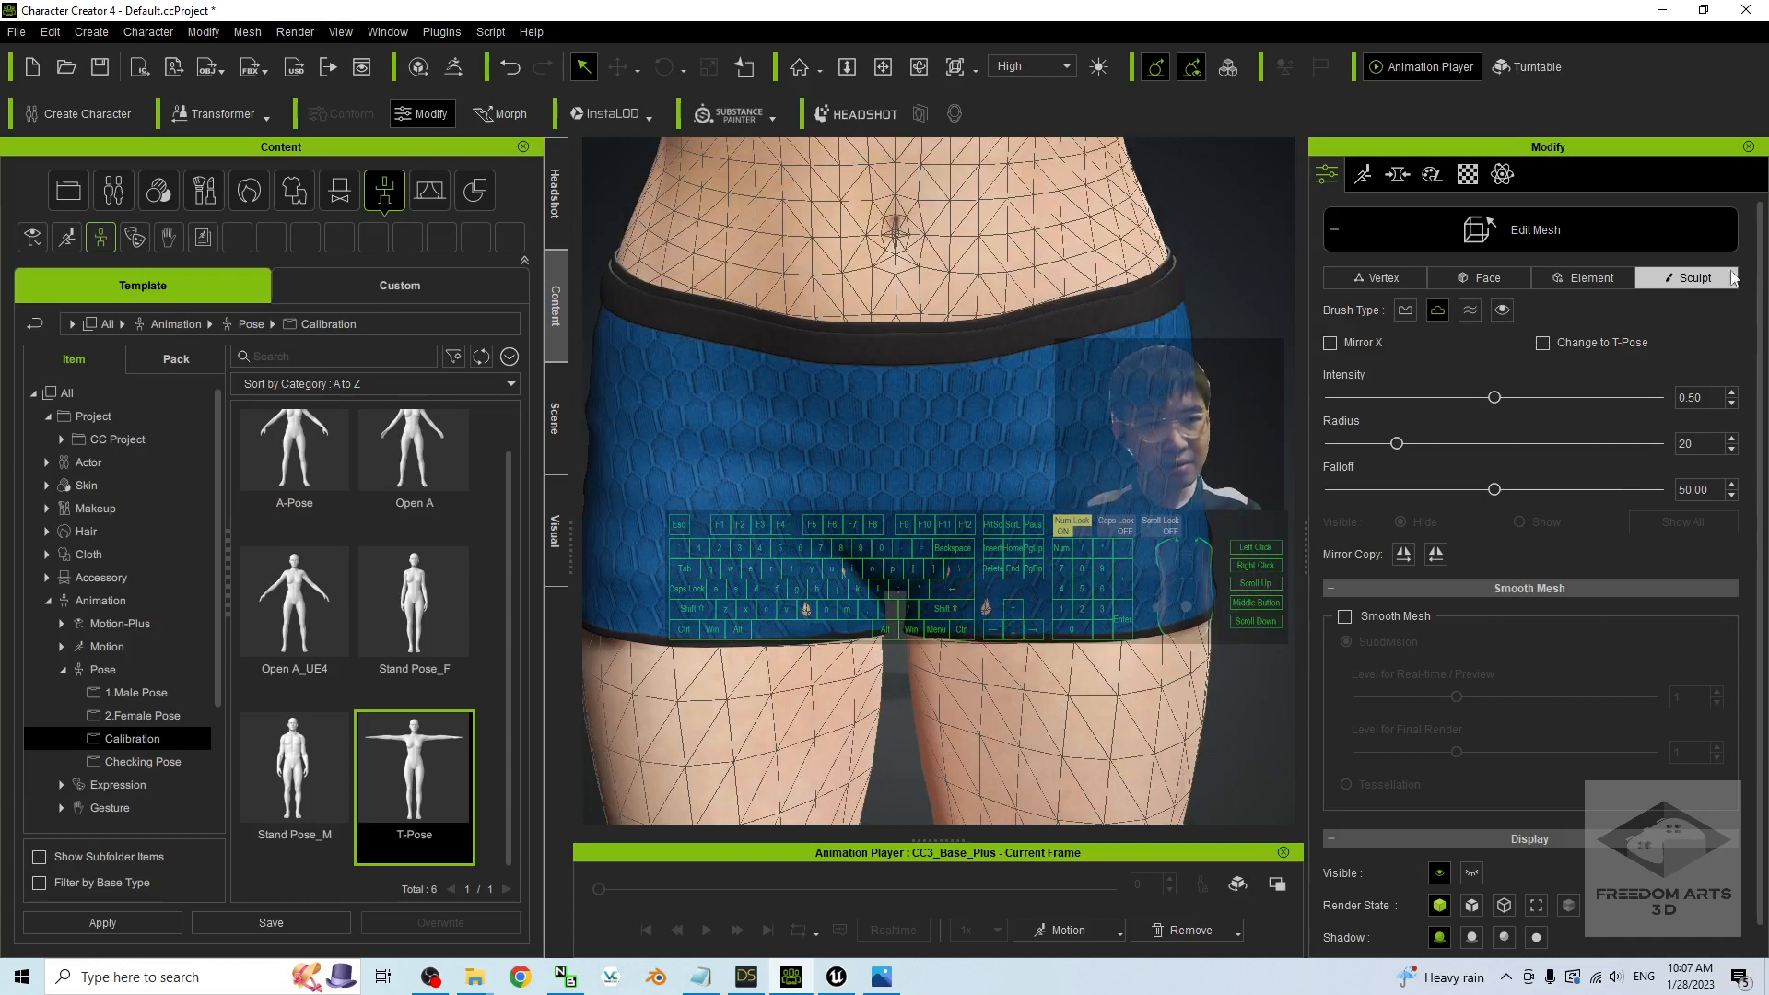
left_click_drag(798, 619, 807, 612)
key("ctrl+z")
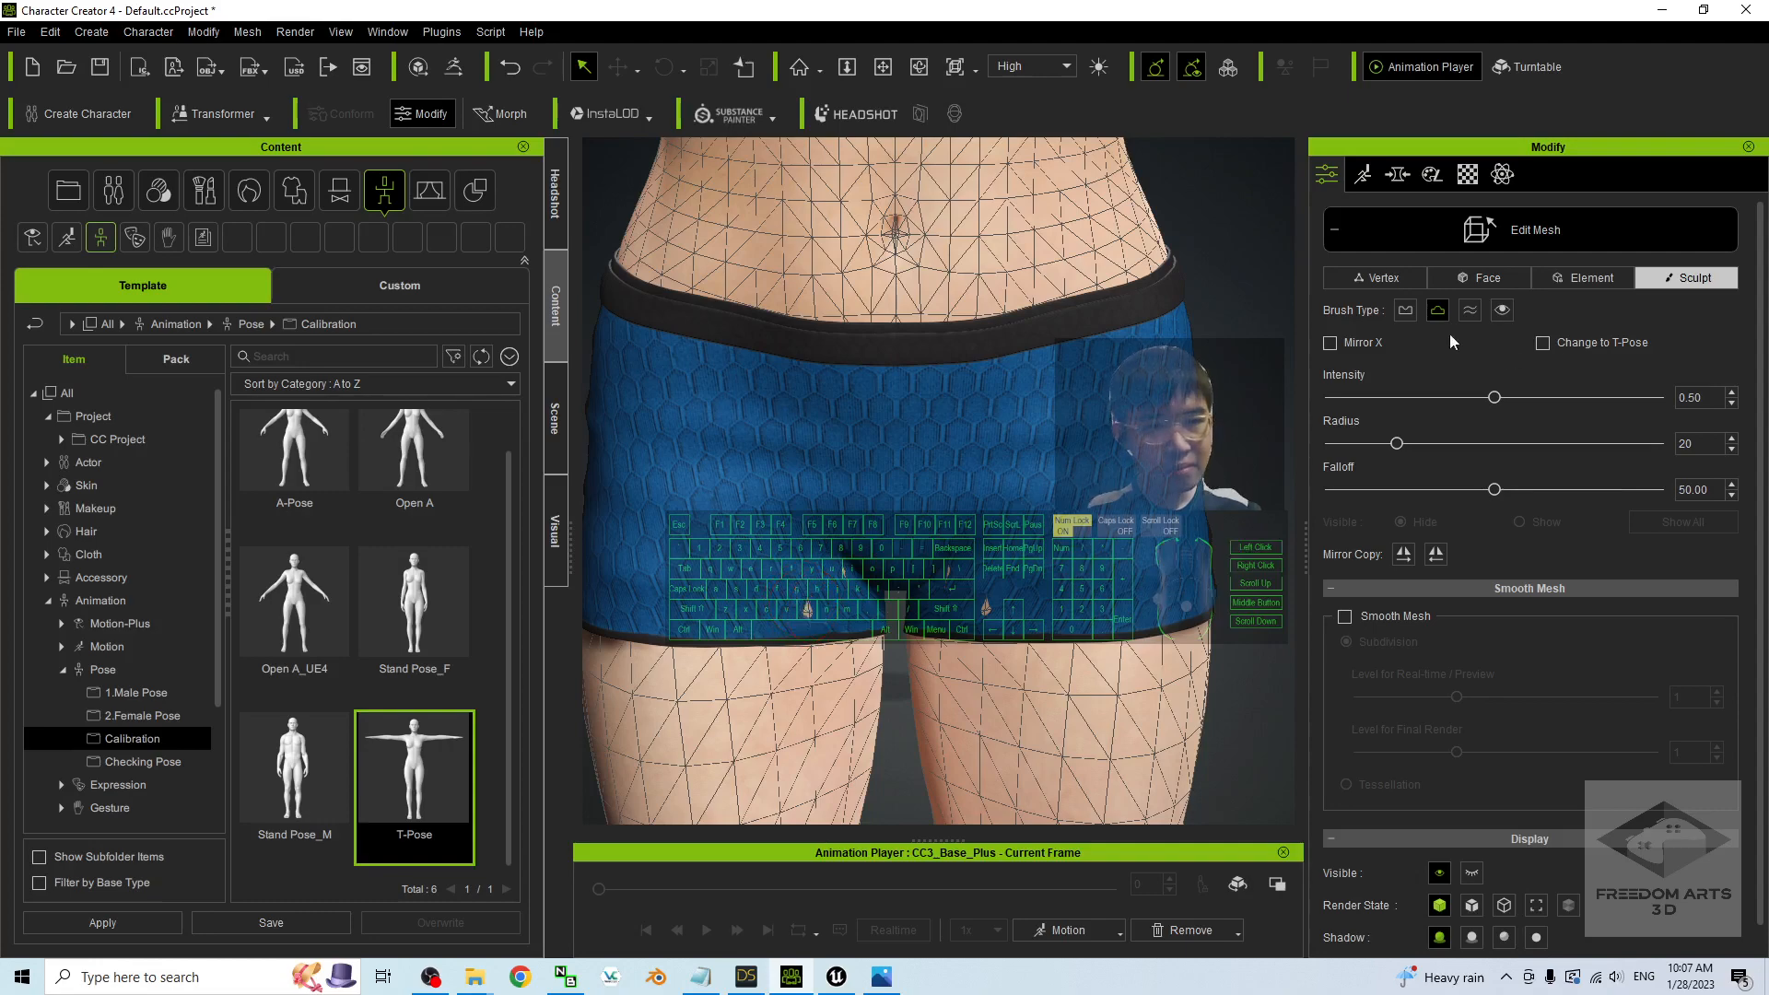
mouse_move(808, 610)
left_mouse_down()
mouse_move(809, 593)
mouse_move(846, 588)
mouse_move(973, 587)
mouse_move(959, 597)
left_mouse_up()
scroll(1164, 603, "down", 3)
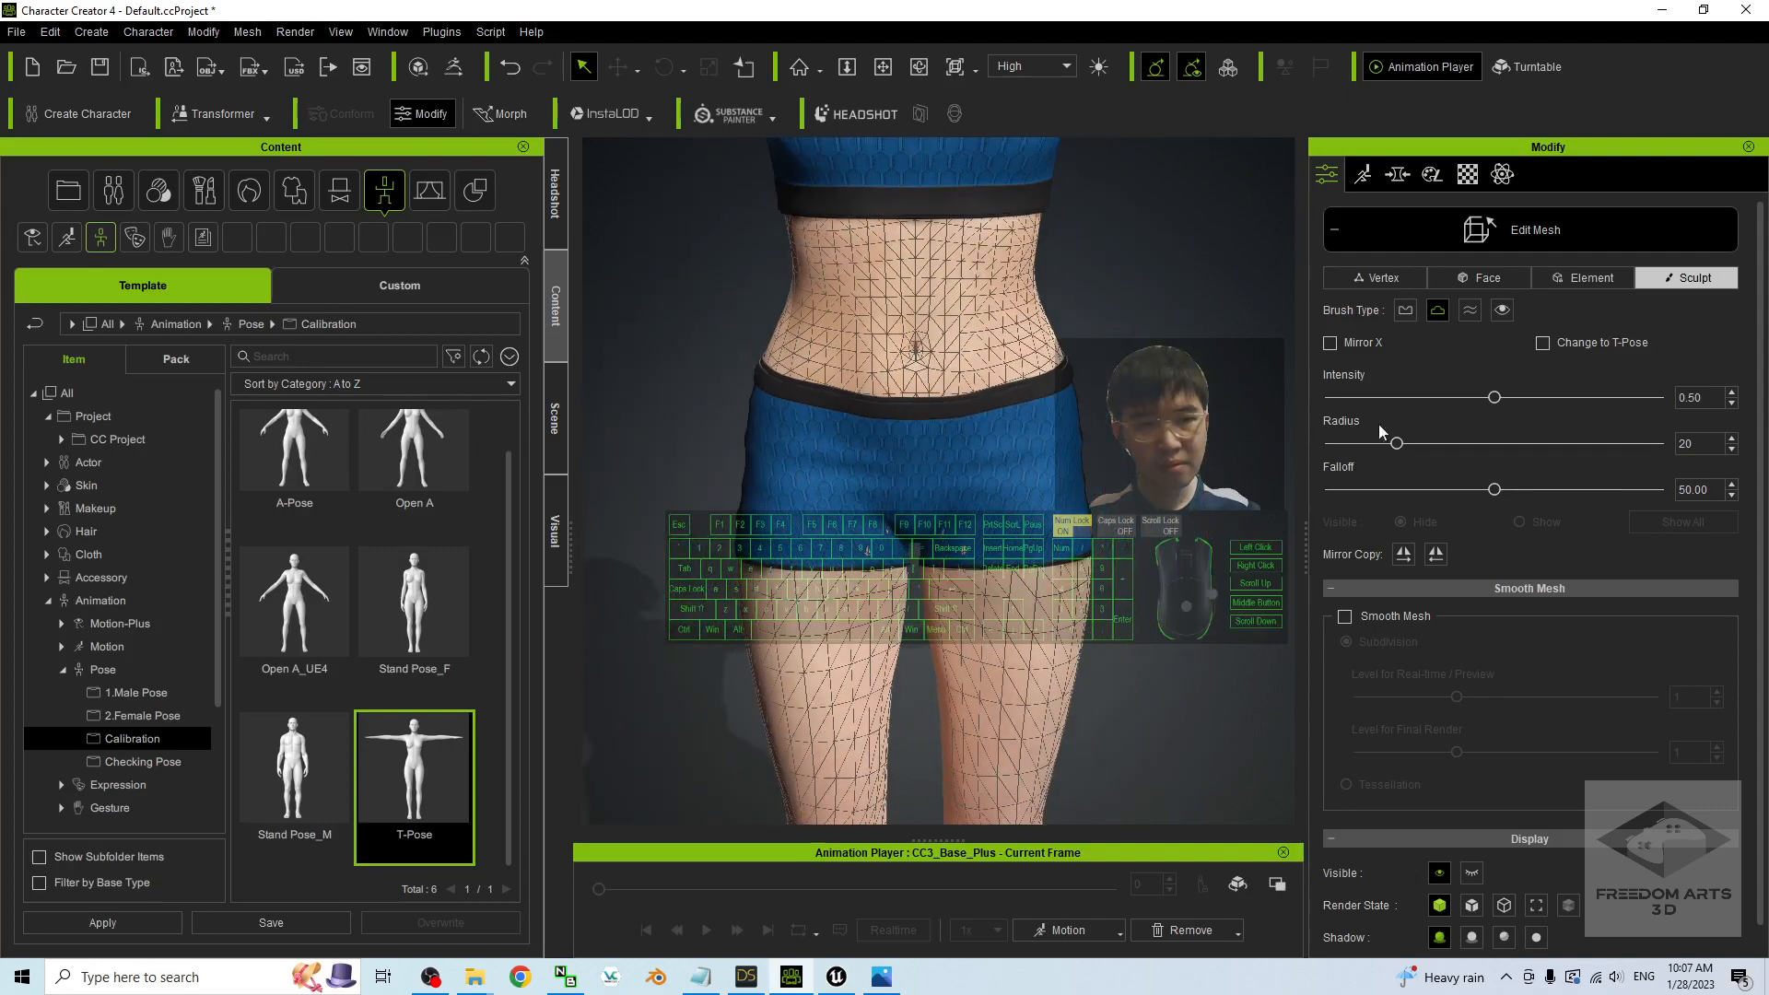
scroll(892, 566, "up", 2)
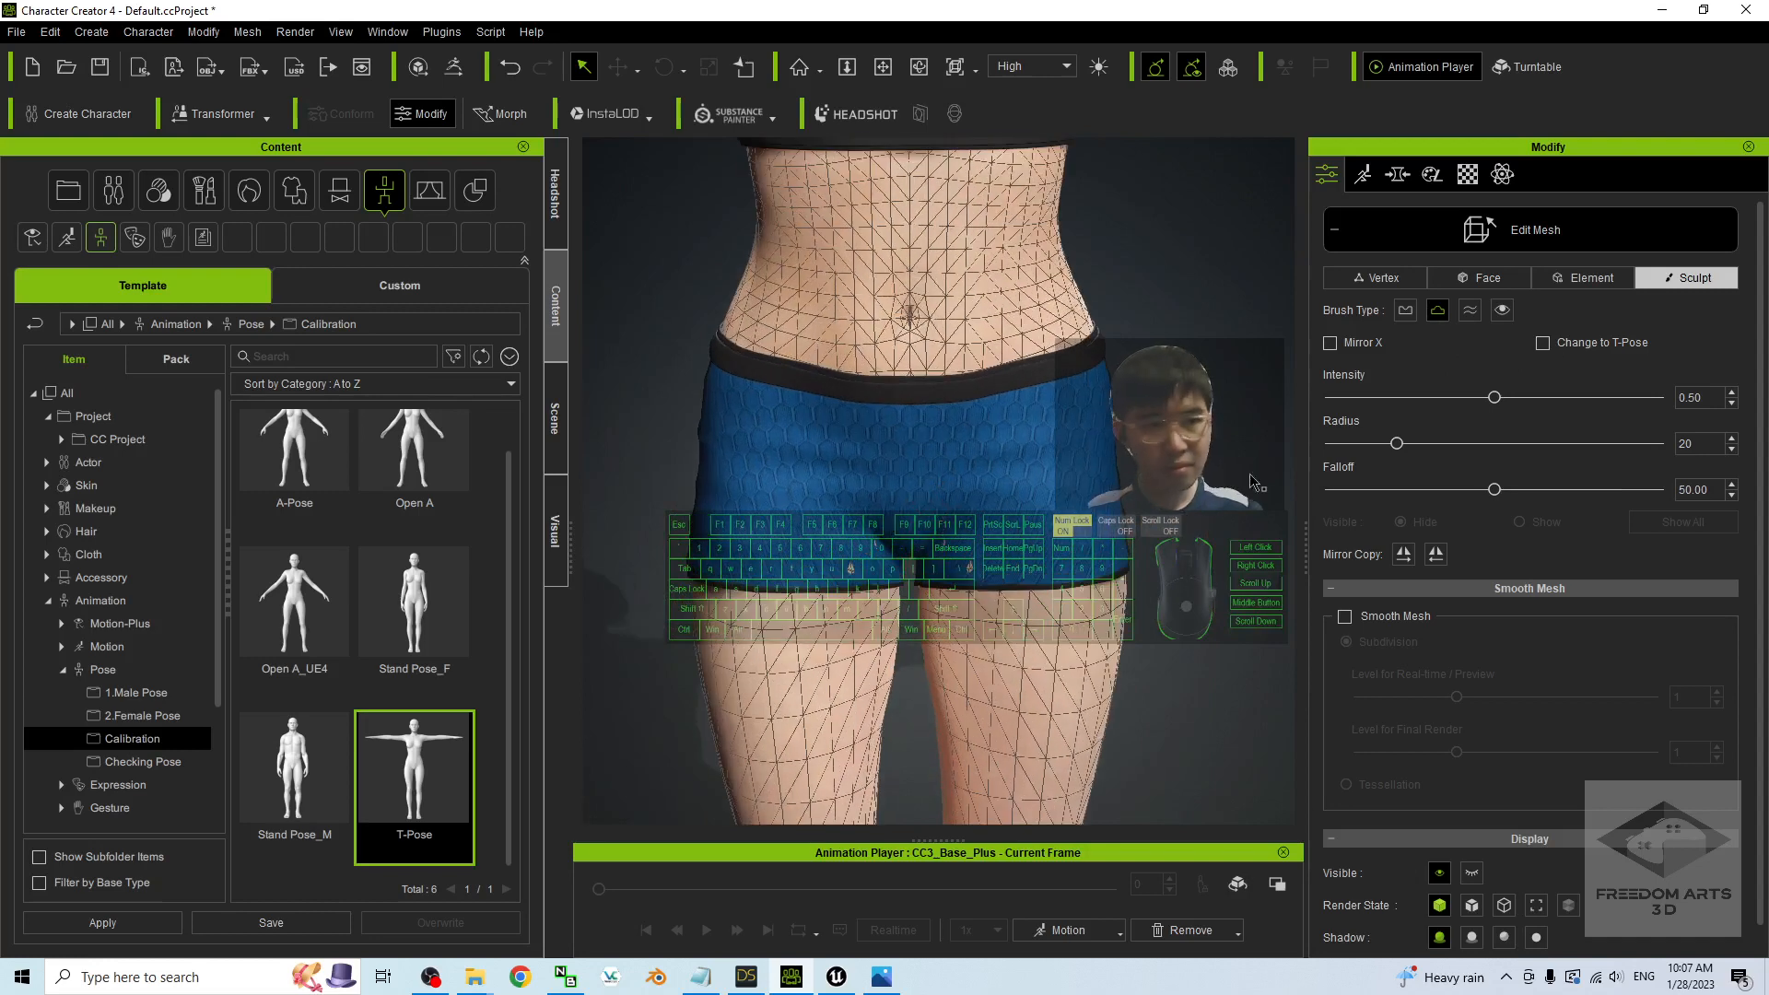
- Raise the Pull brush intensity to 0.69, sculpt the body skin at both shorts legs, and finish Edit Mesh
left_click(1405, 310)
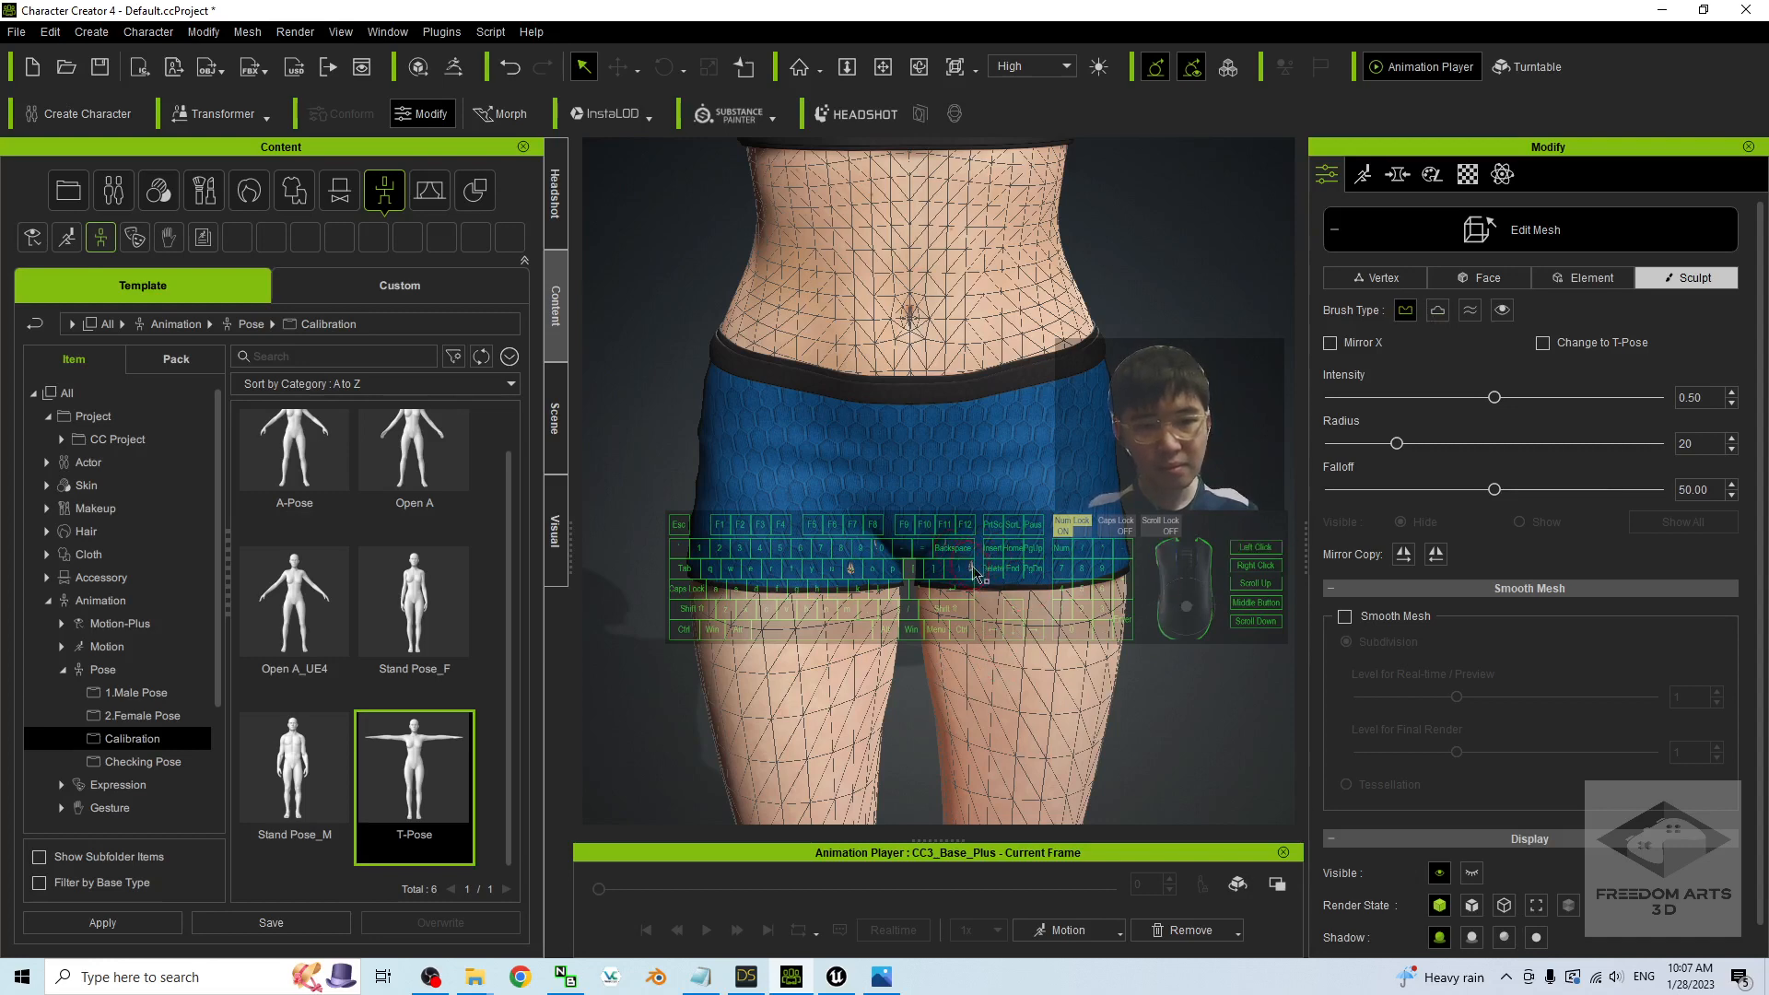
left_click(1443, 316)
left_click_drag(852, 573, 970, 575)
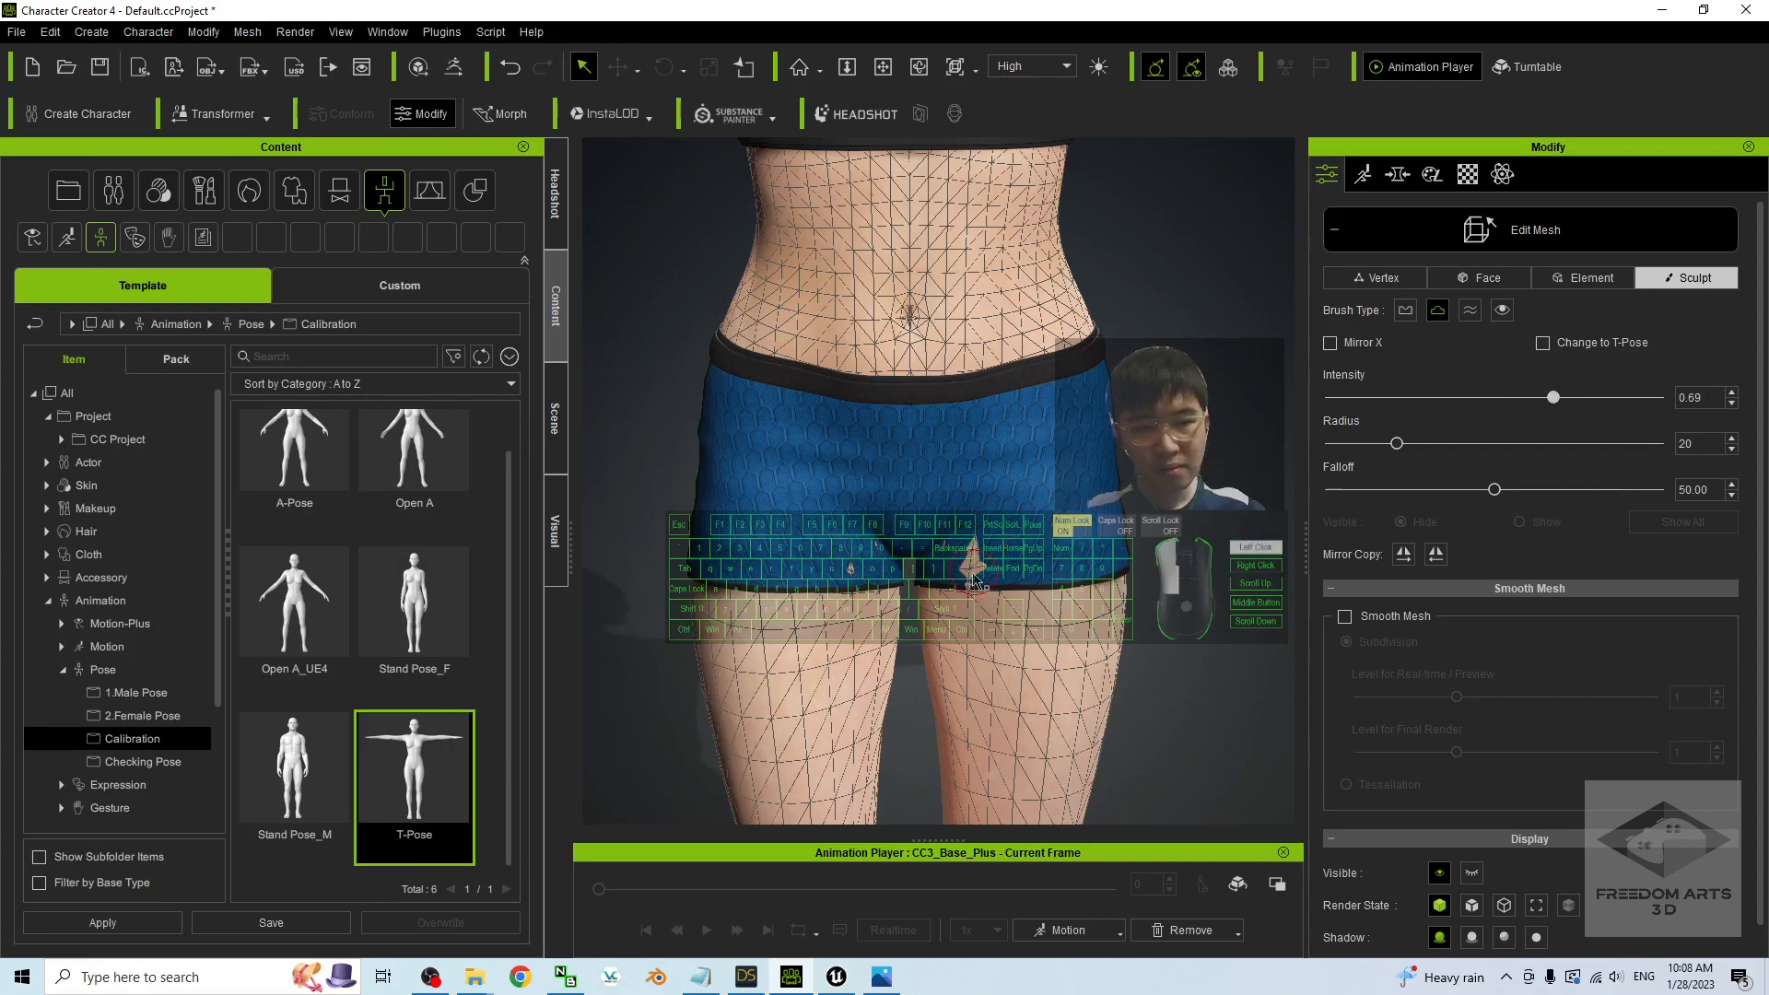
left_click_drag(841, 585, 849, 587)
scroll(838, 576, "down", 5)
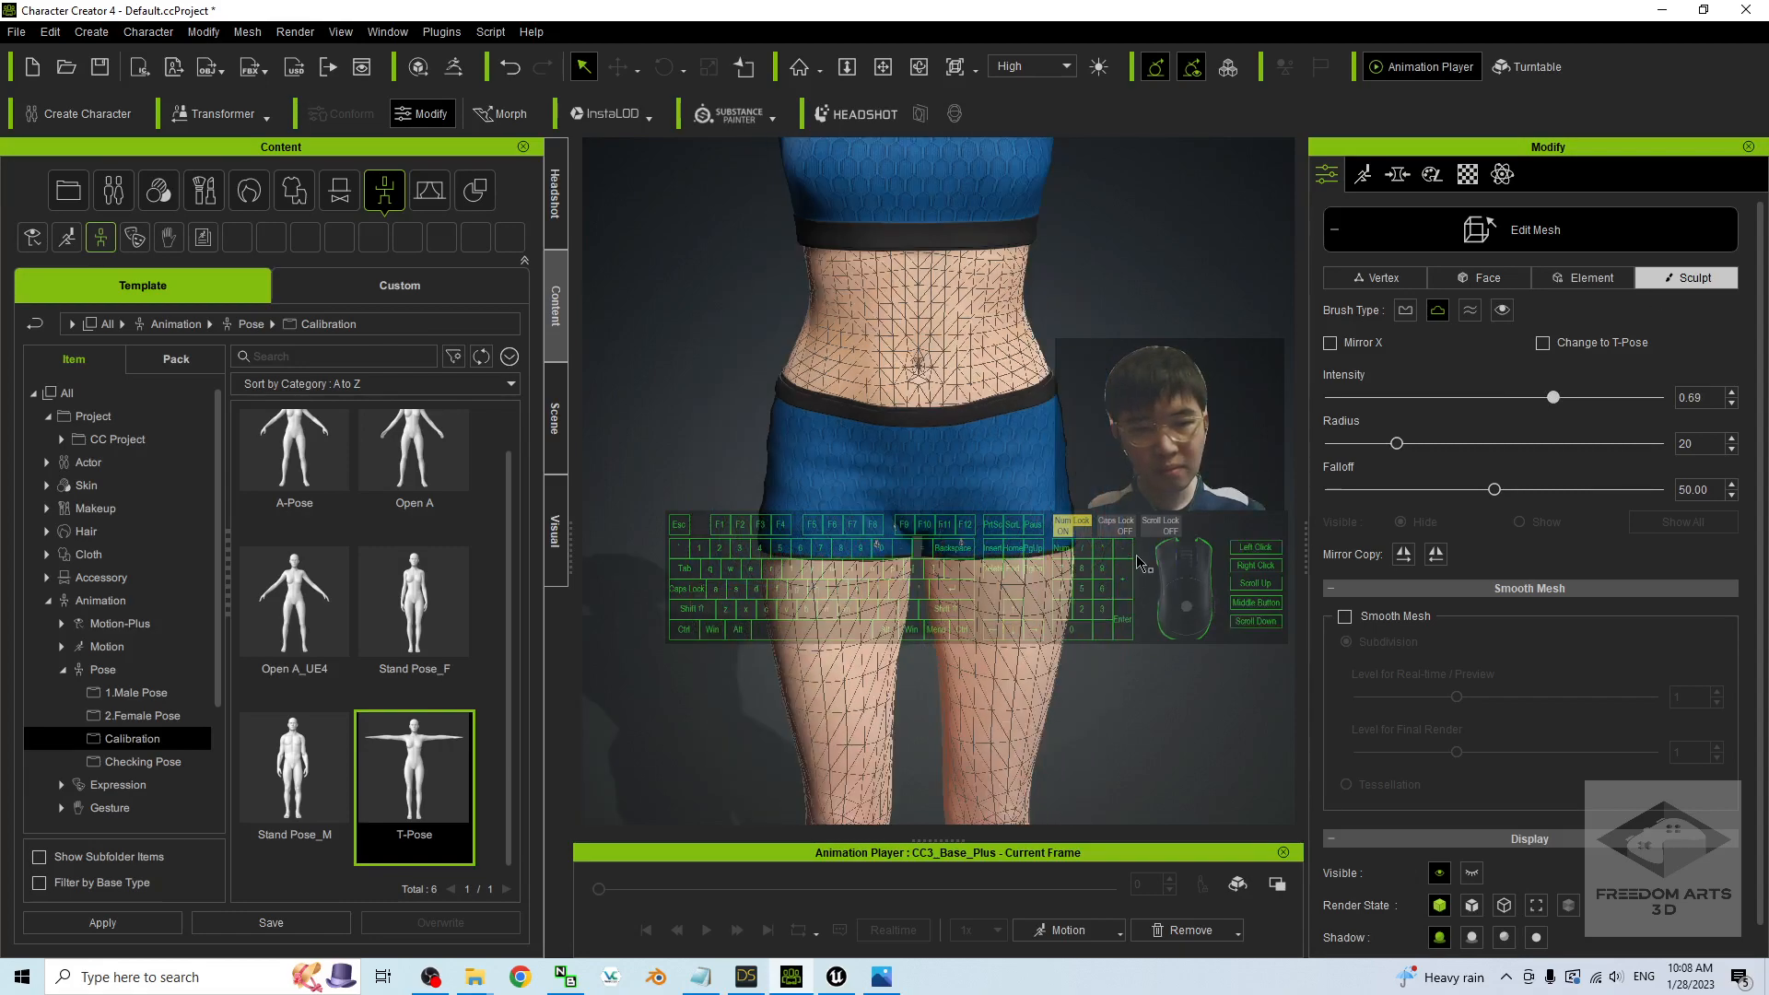
key("c")
left_click_drag(720, 506, 939, 487)
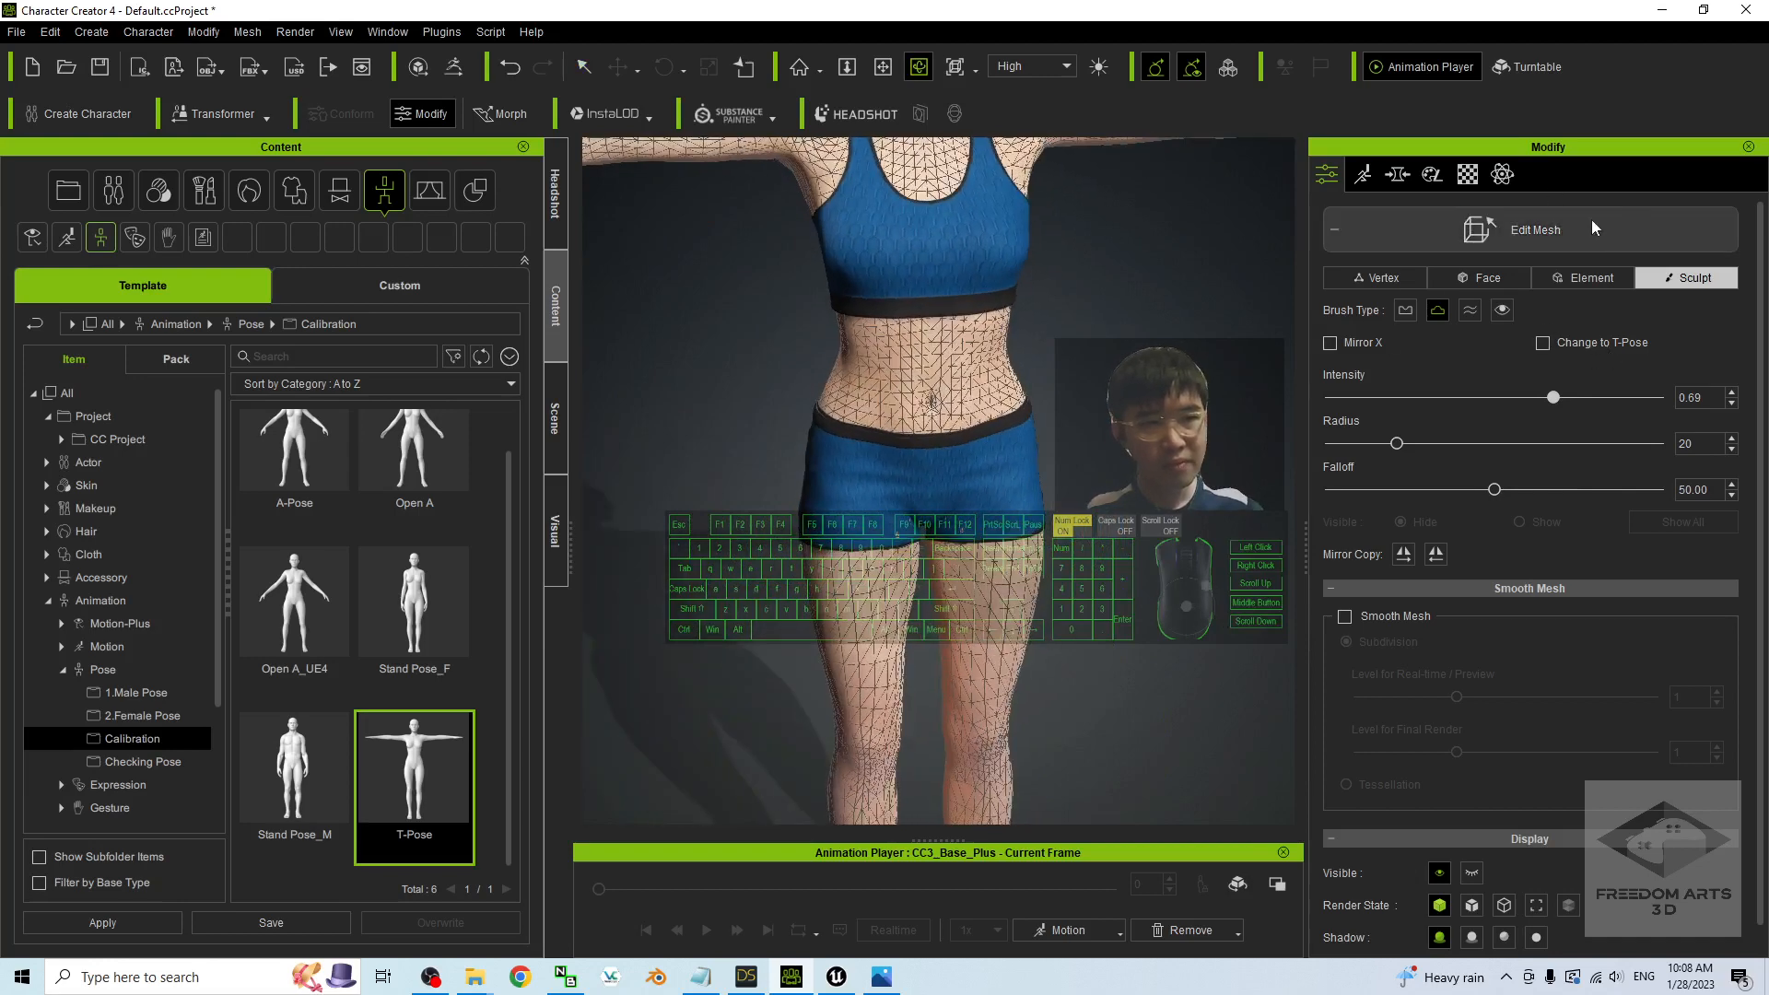
left_click(1505, 236)
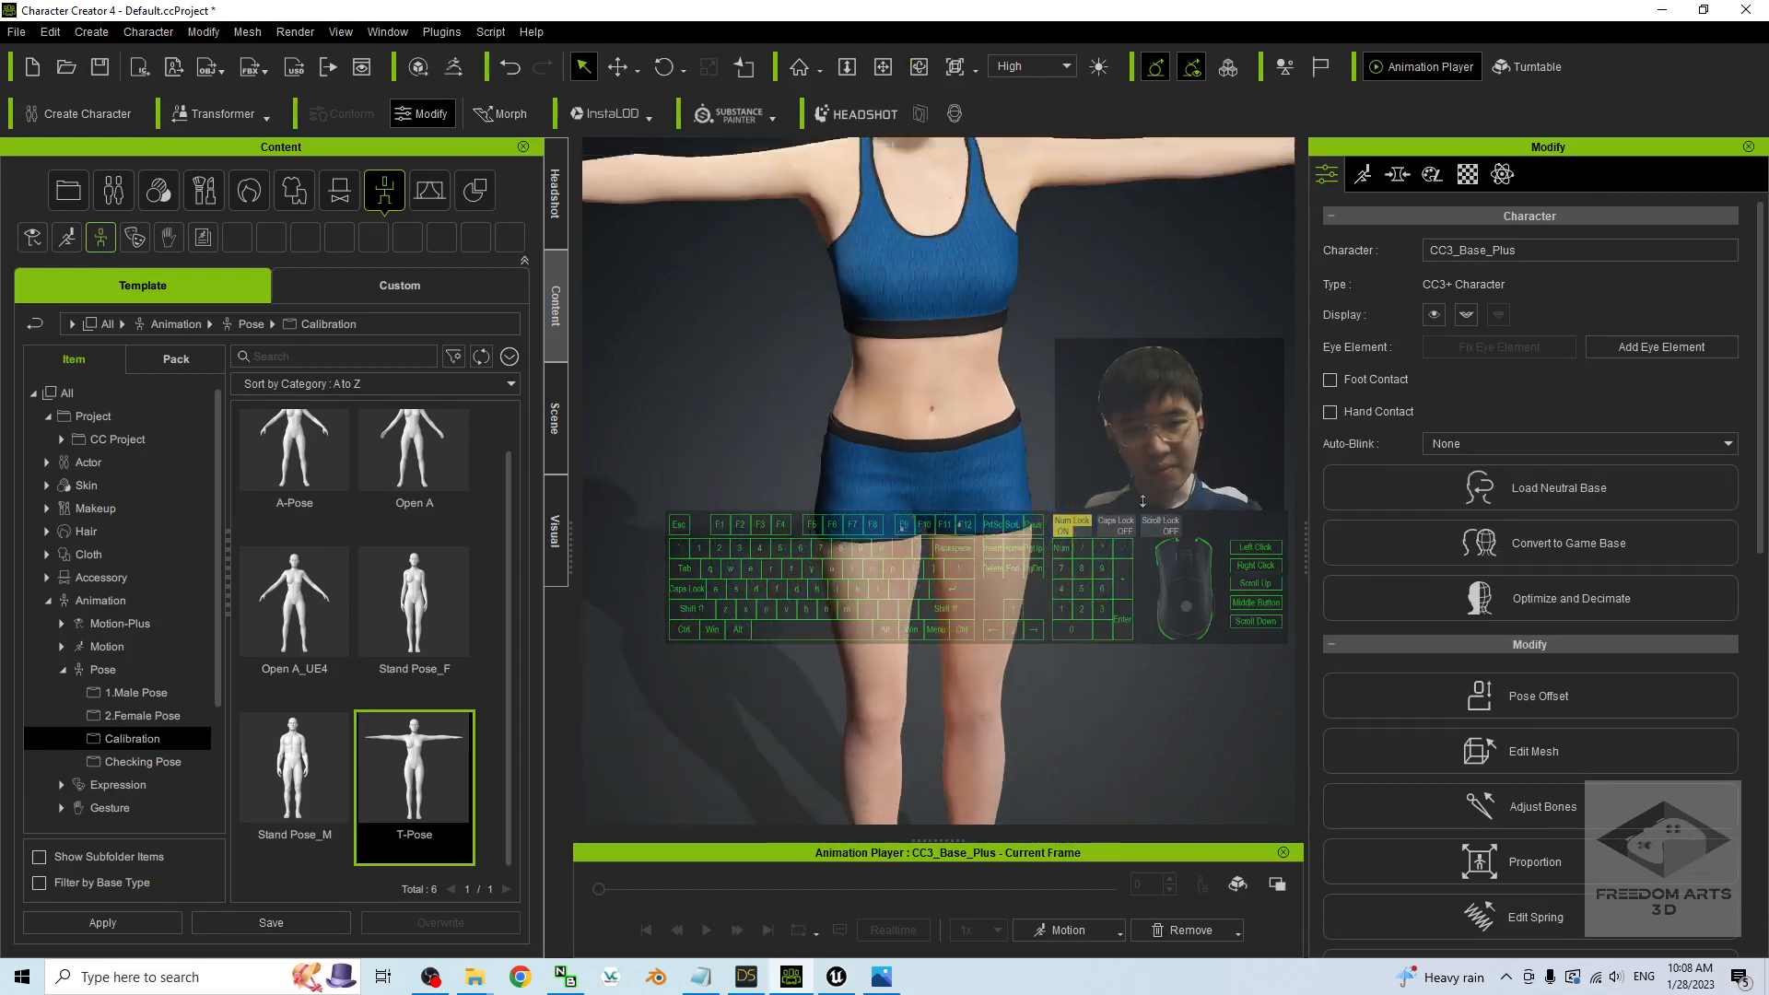
- Start Edit Mesh on the shorts in Sculpt mode and set the Pull brush intensity to 0.15
left_click(1011, 496)
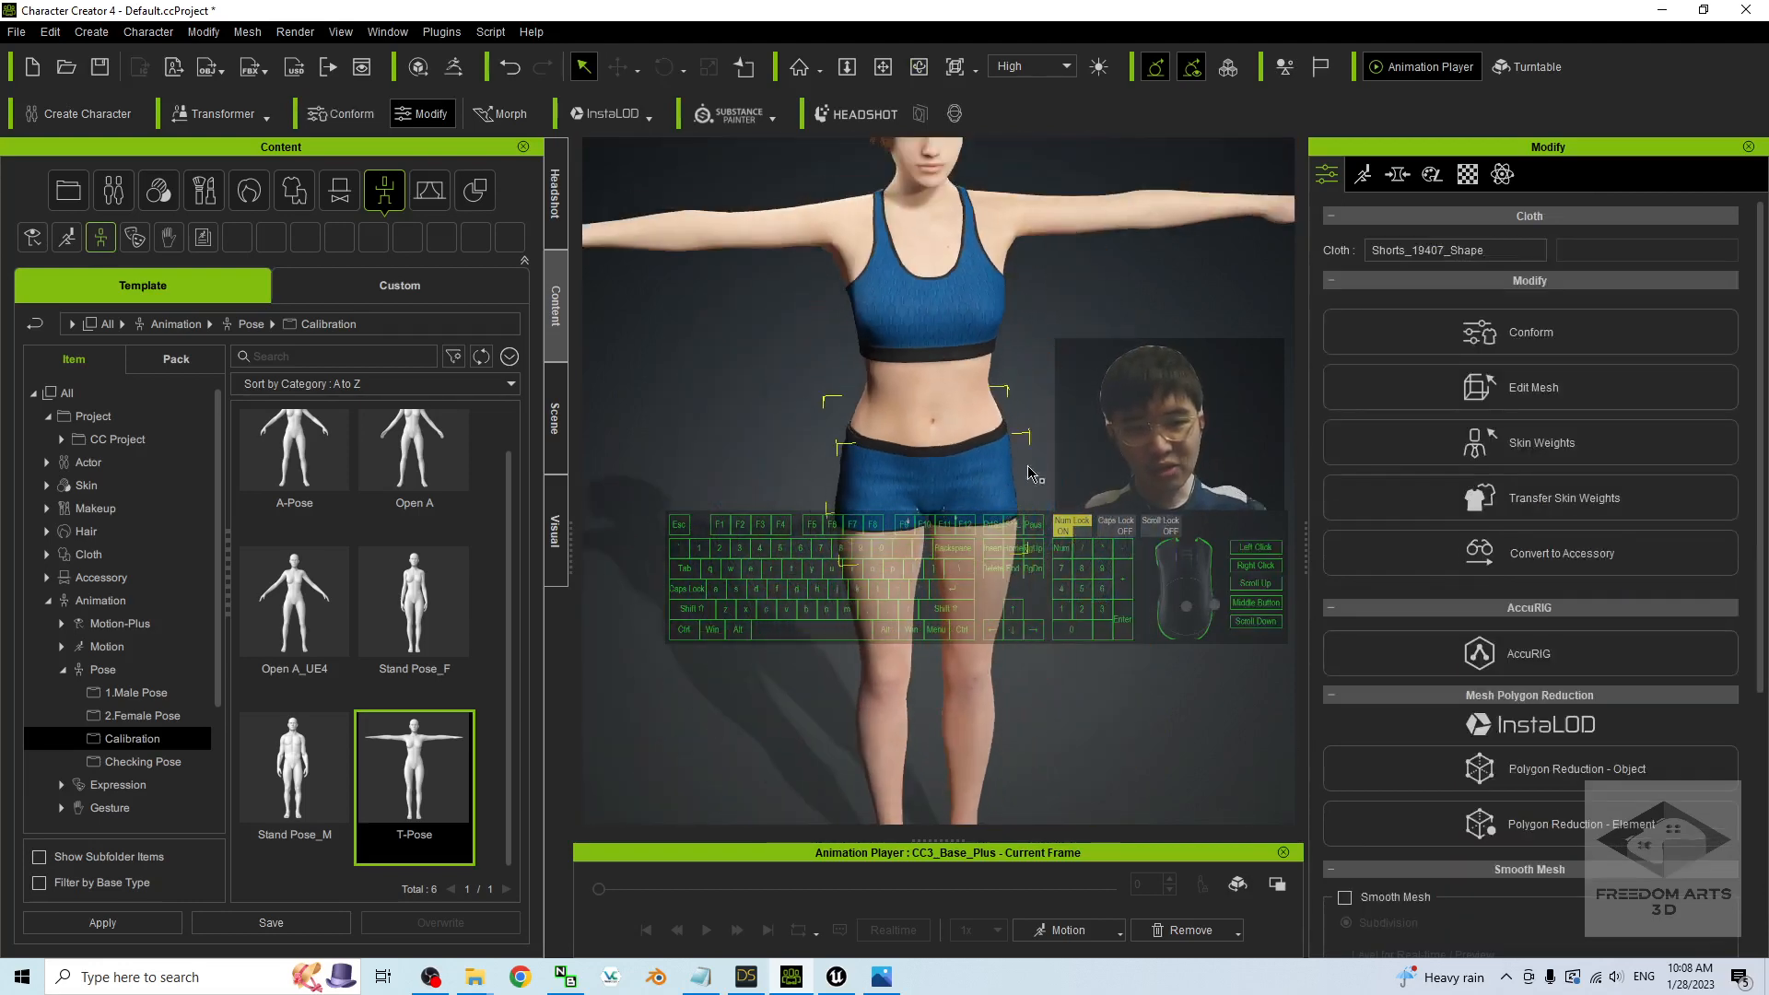
scroll(937, 447, "up", 1)
left_click(986, 488)
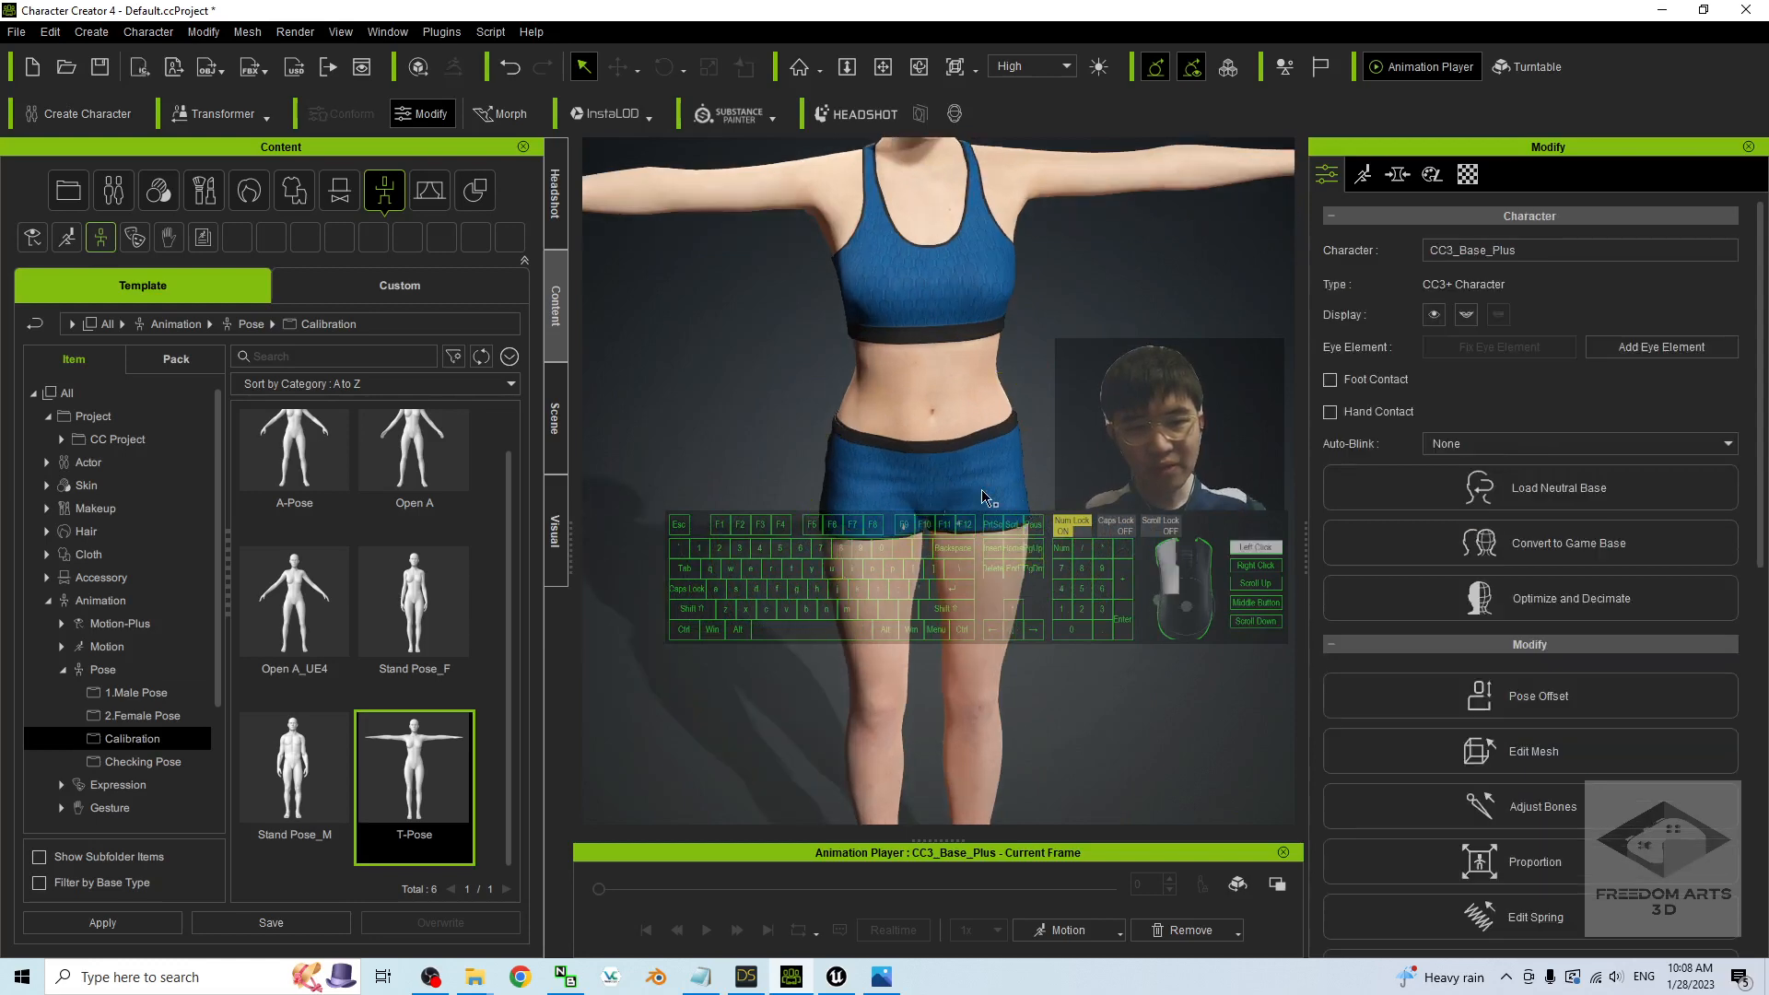
left_click(991, 490)
scroll(1076, 411, "up", 2)
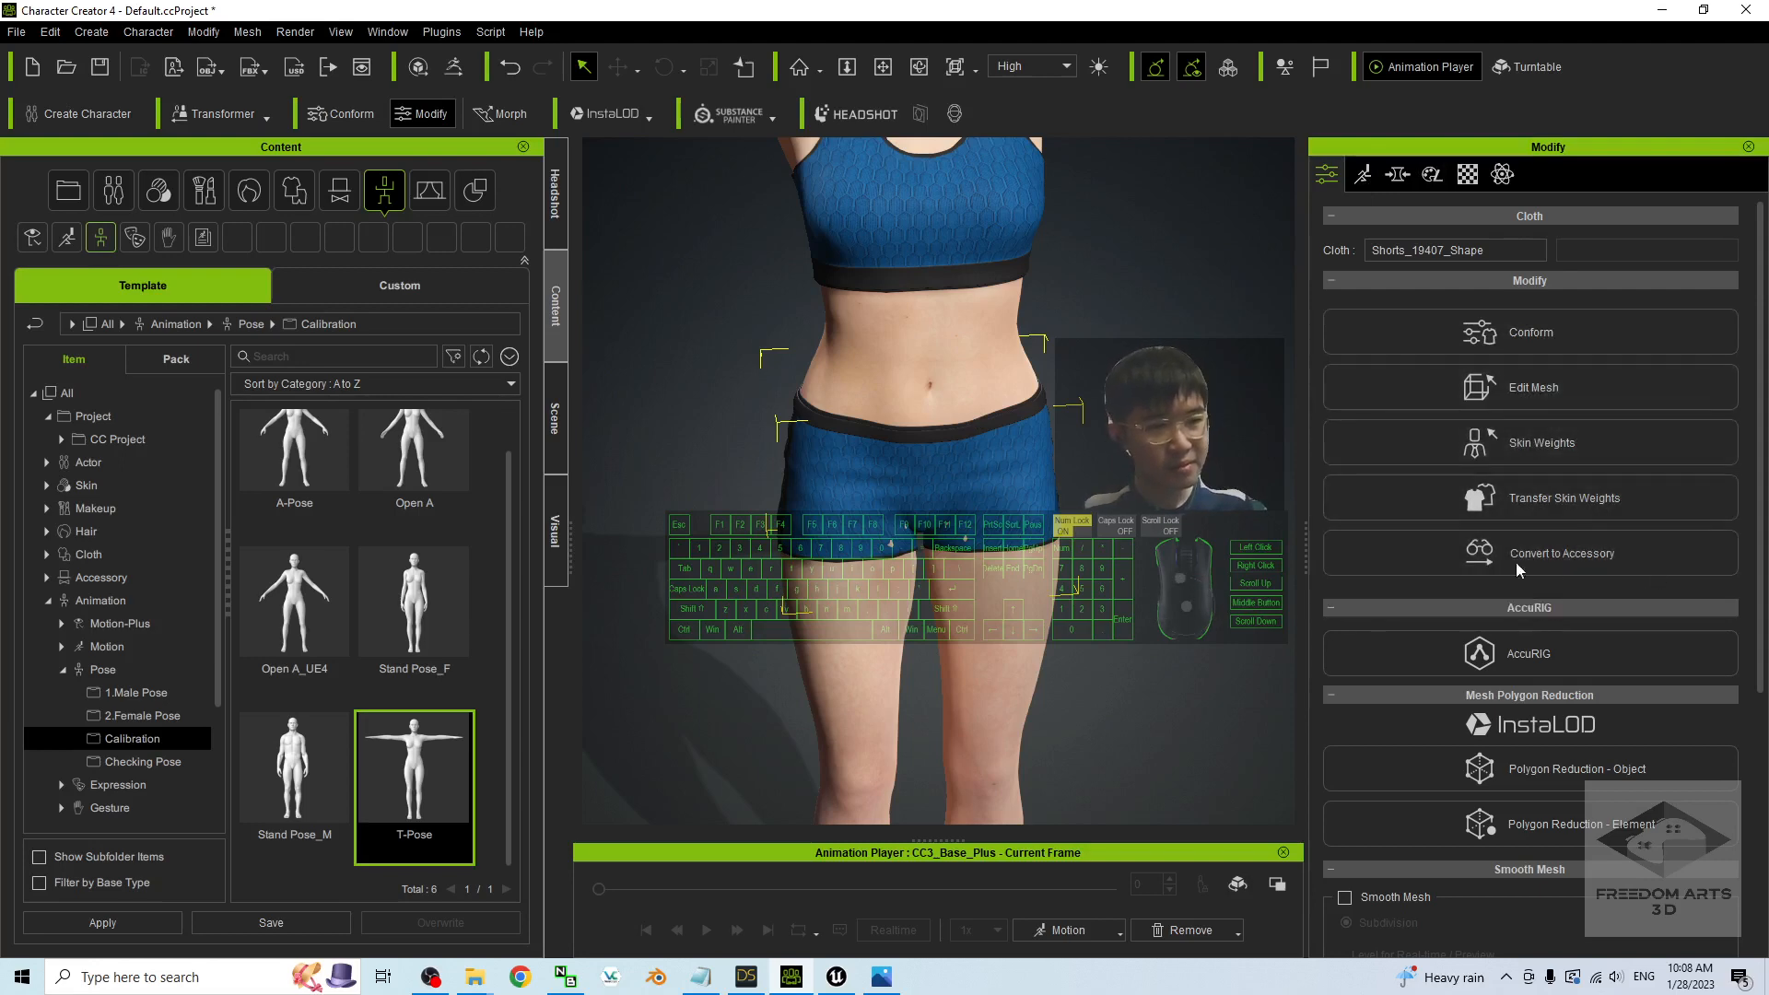
left_click(1563, 390)
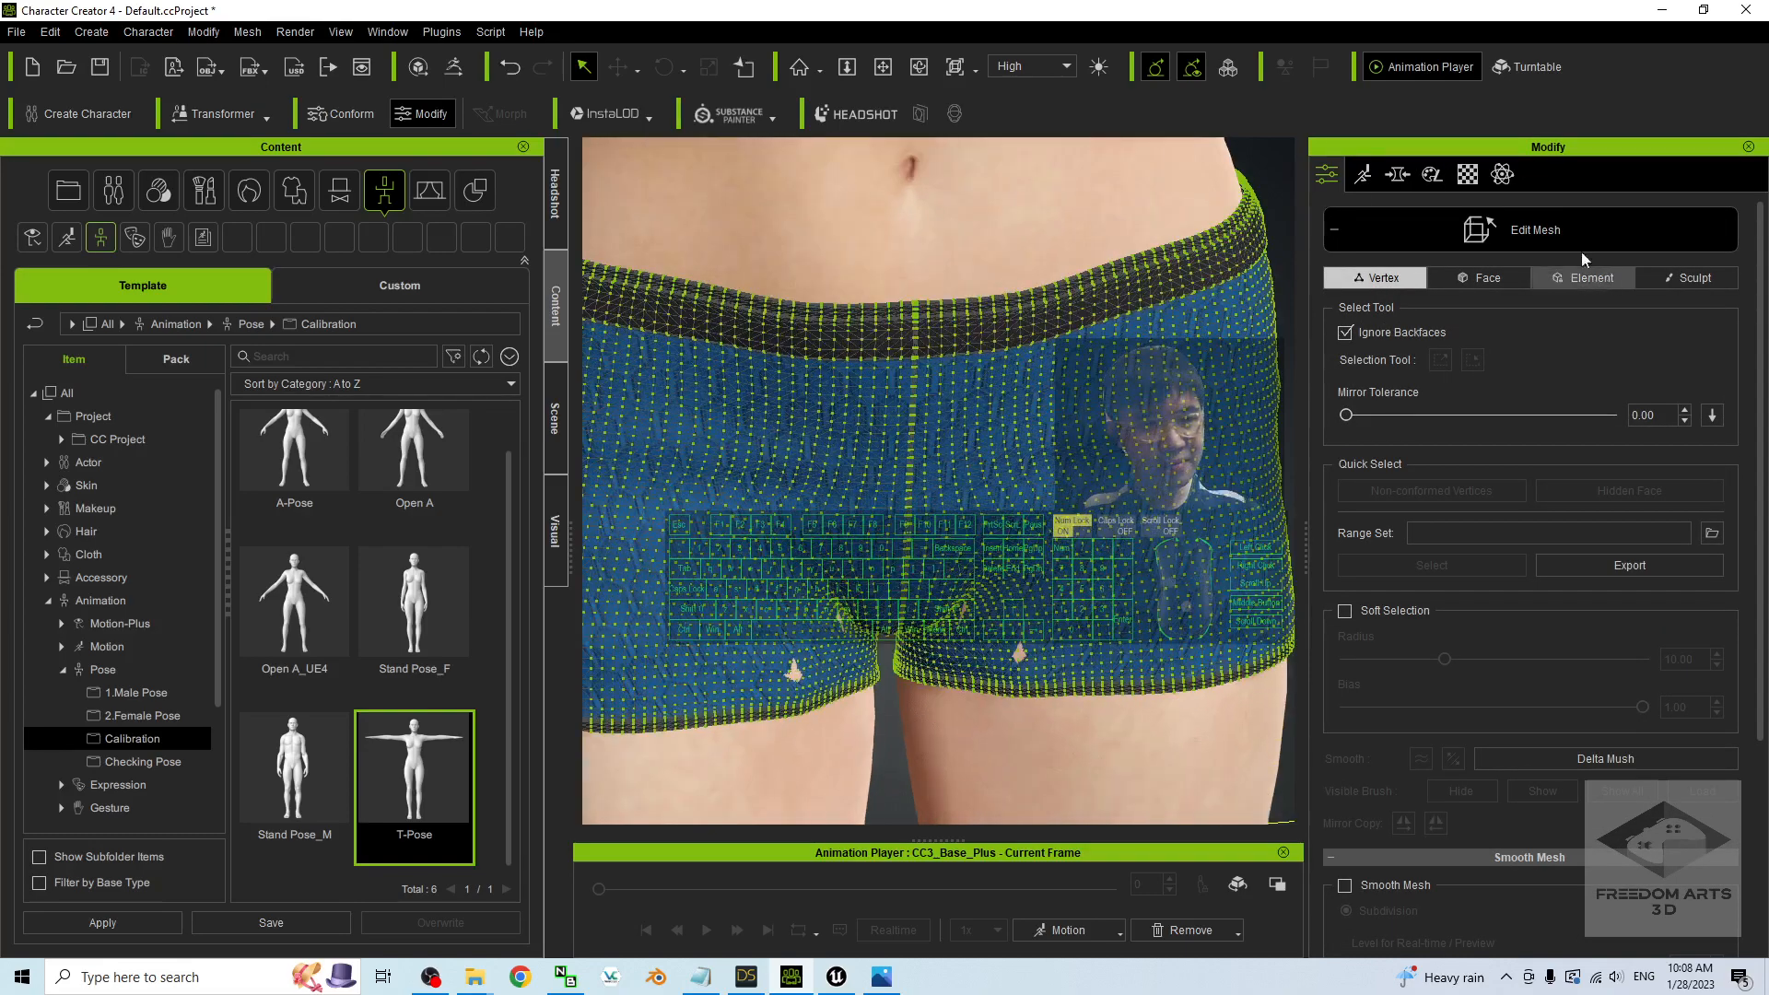
left_click(1697, 281)
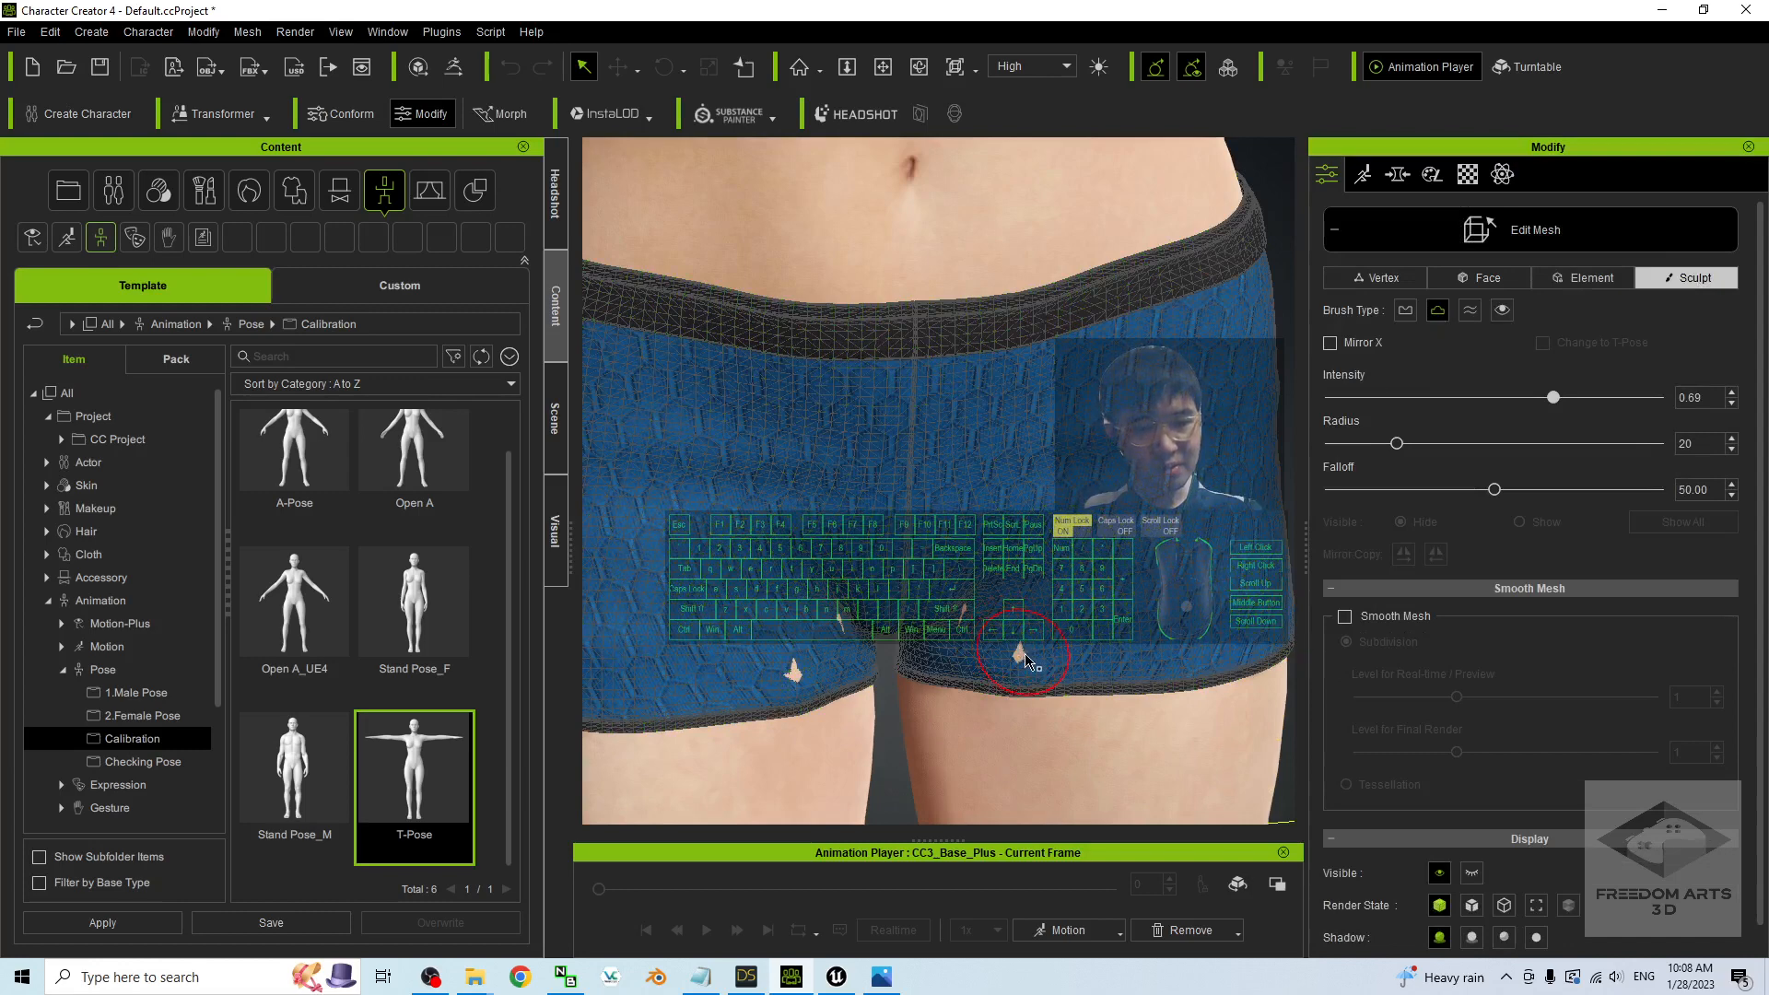
left_click_drag(1554, 398, 1380, 398)
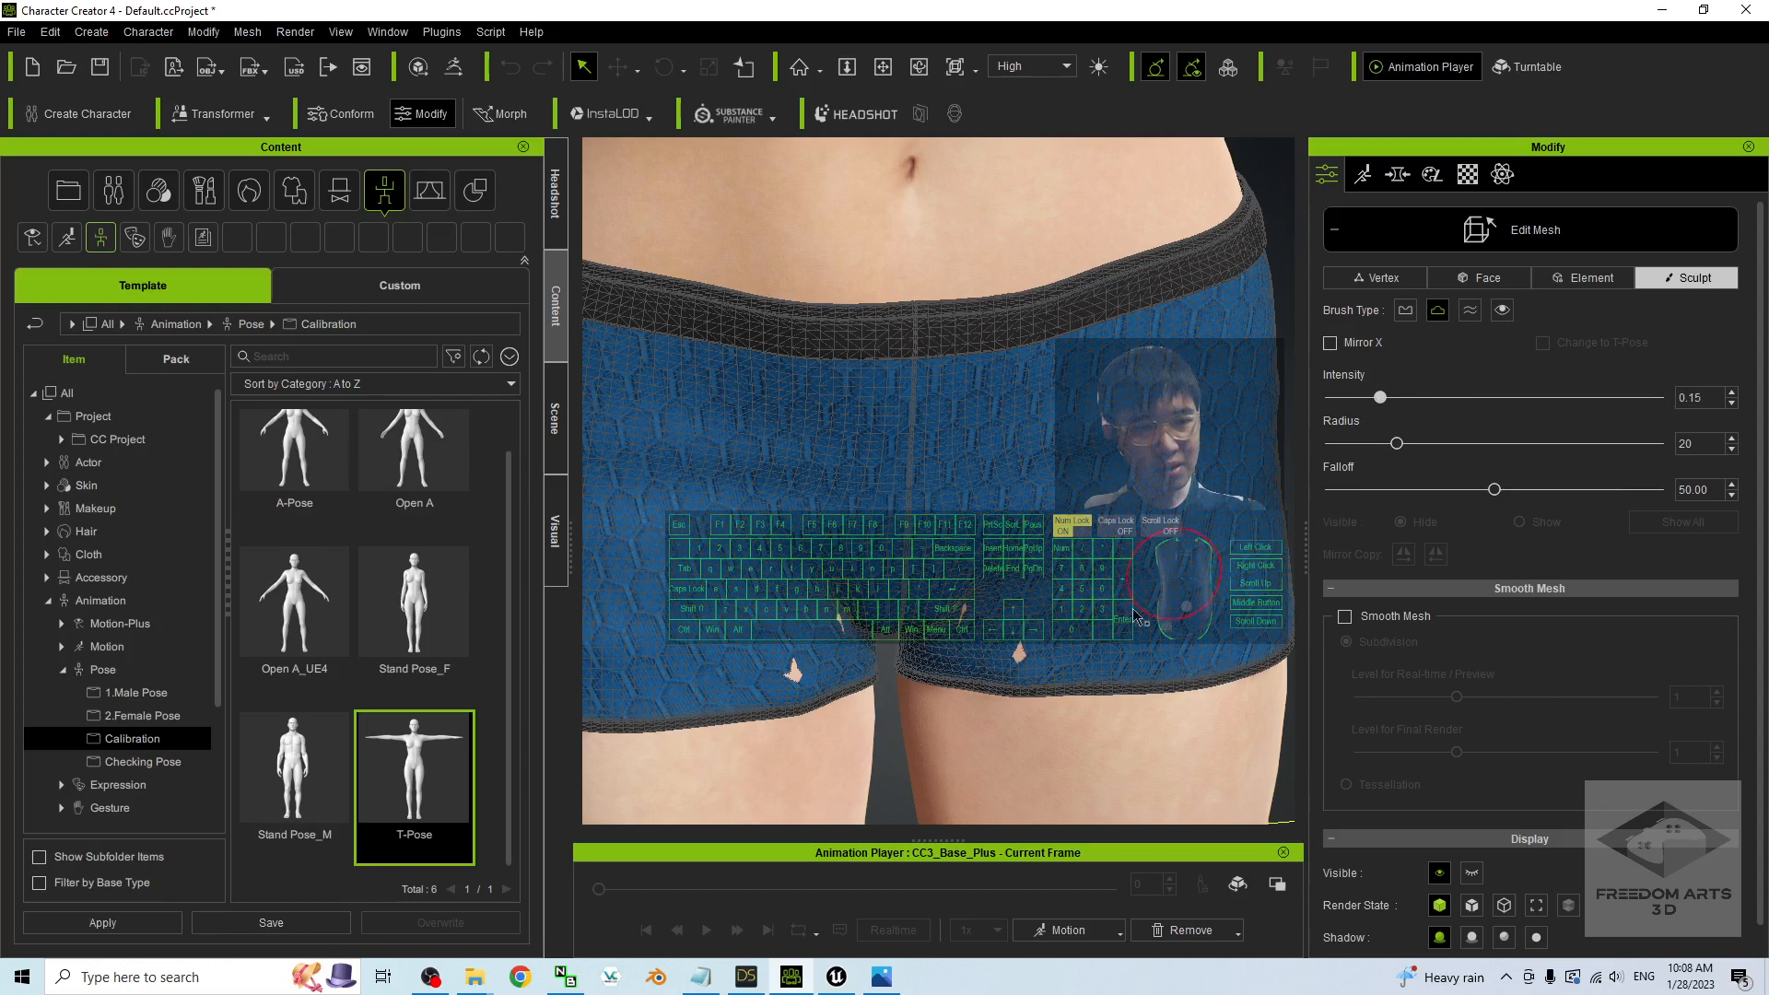
- Pull the shorts mesh outward over the poking skin on both legs and inner thighs, and finish Edit Mesh
left_click_drag(1135, 616, 1010, 641)
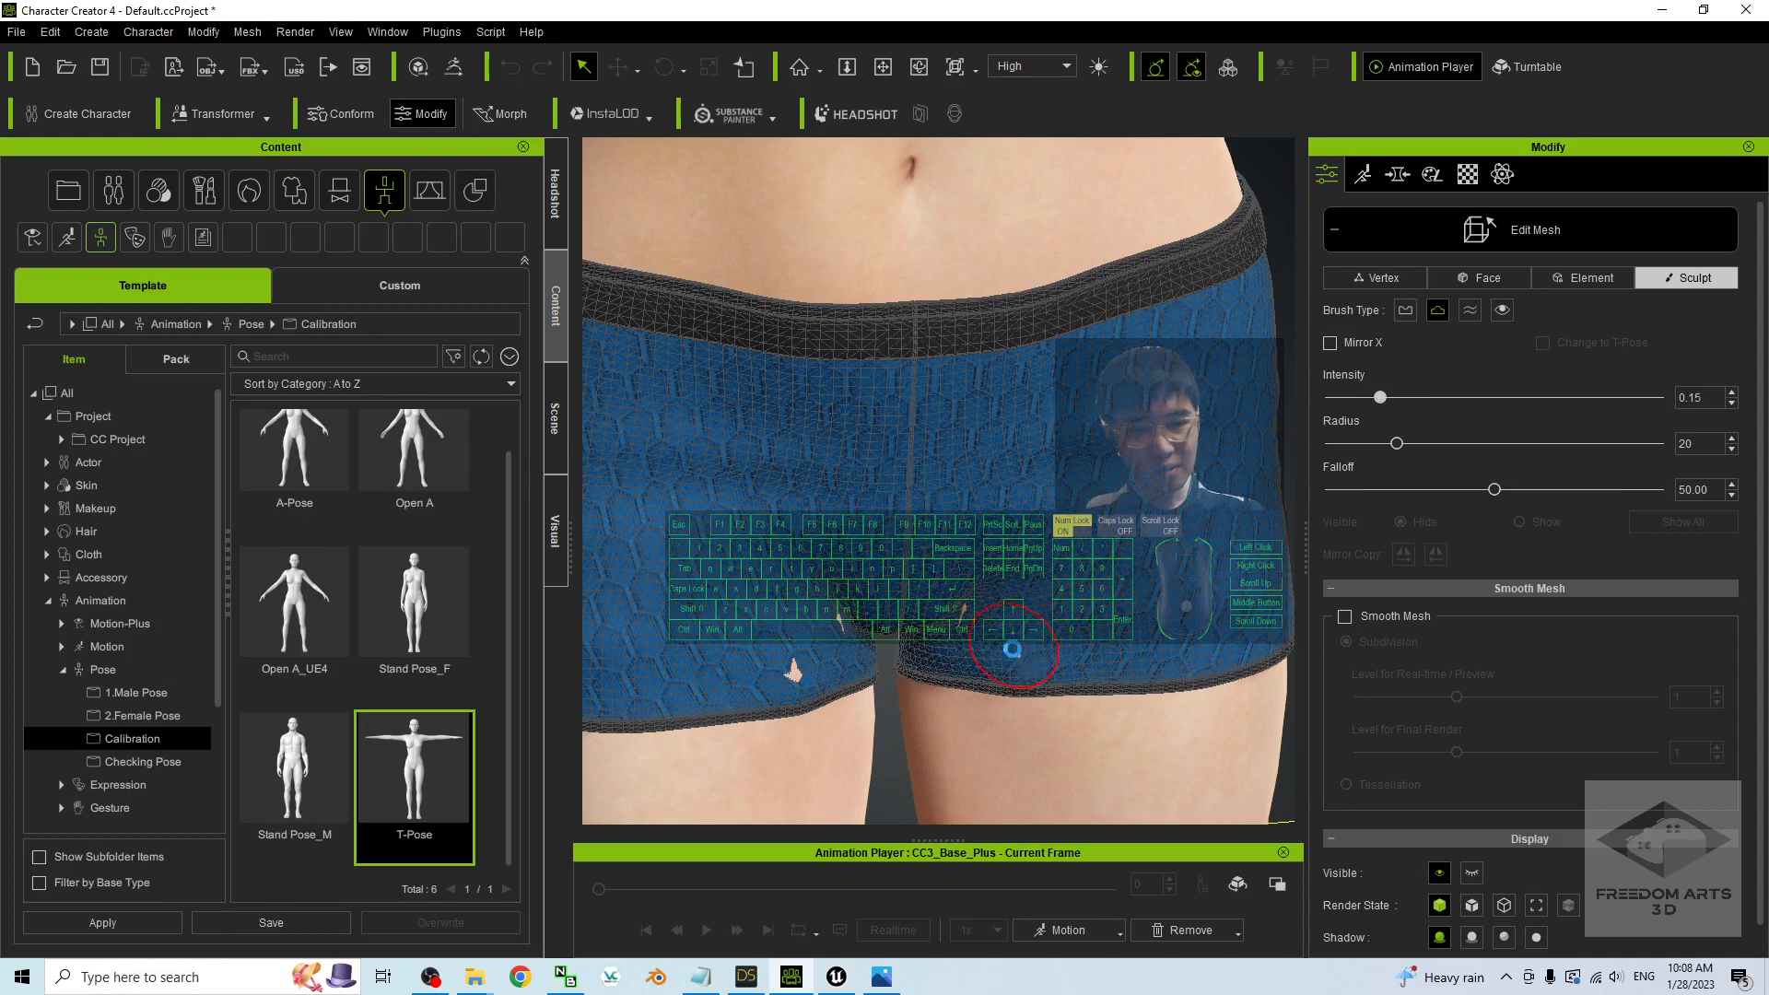
left_click(963, 625)
left_click(839, 625)
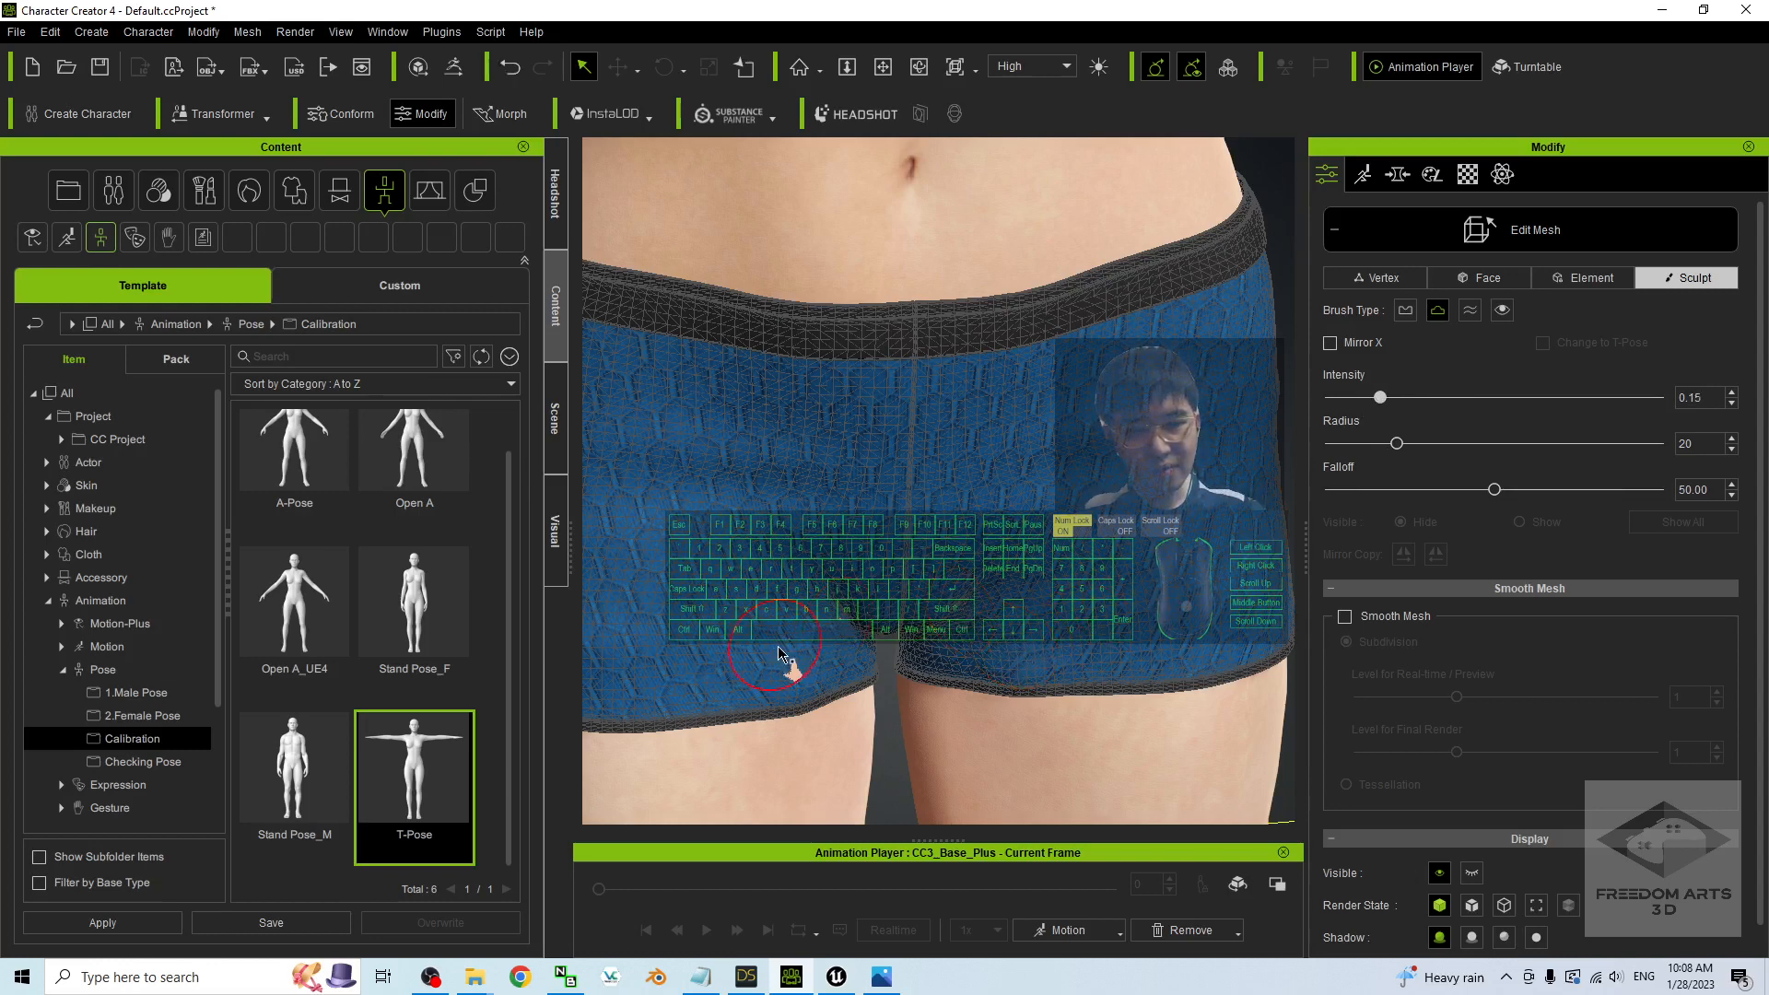
left_click(792, 687)
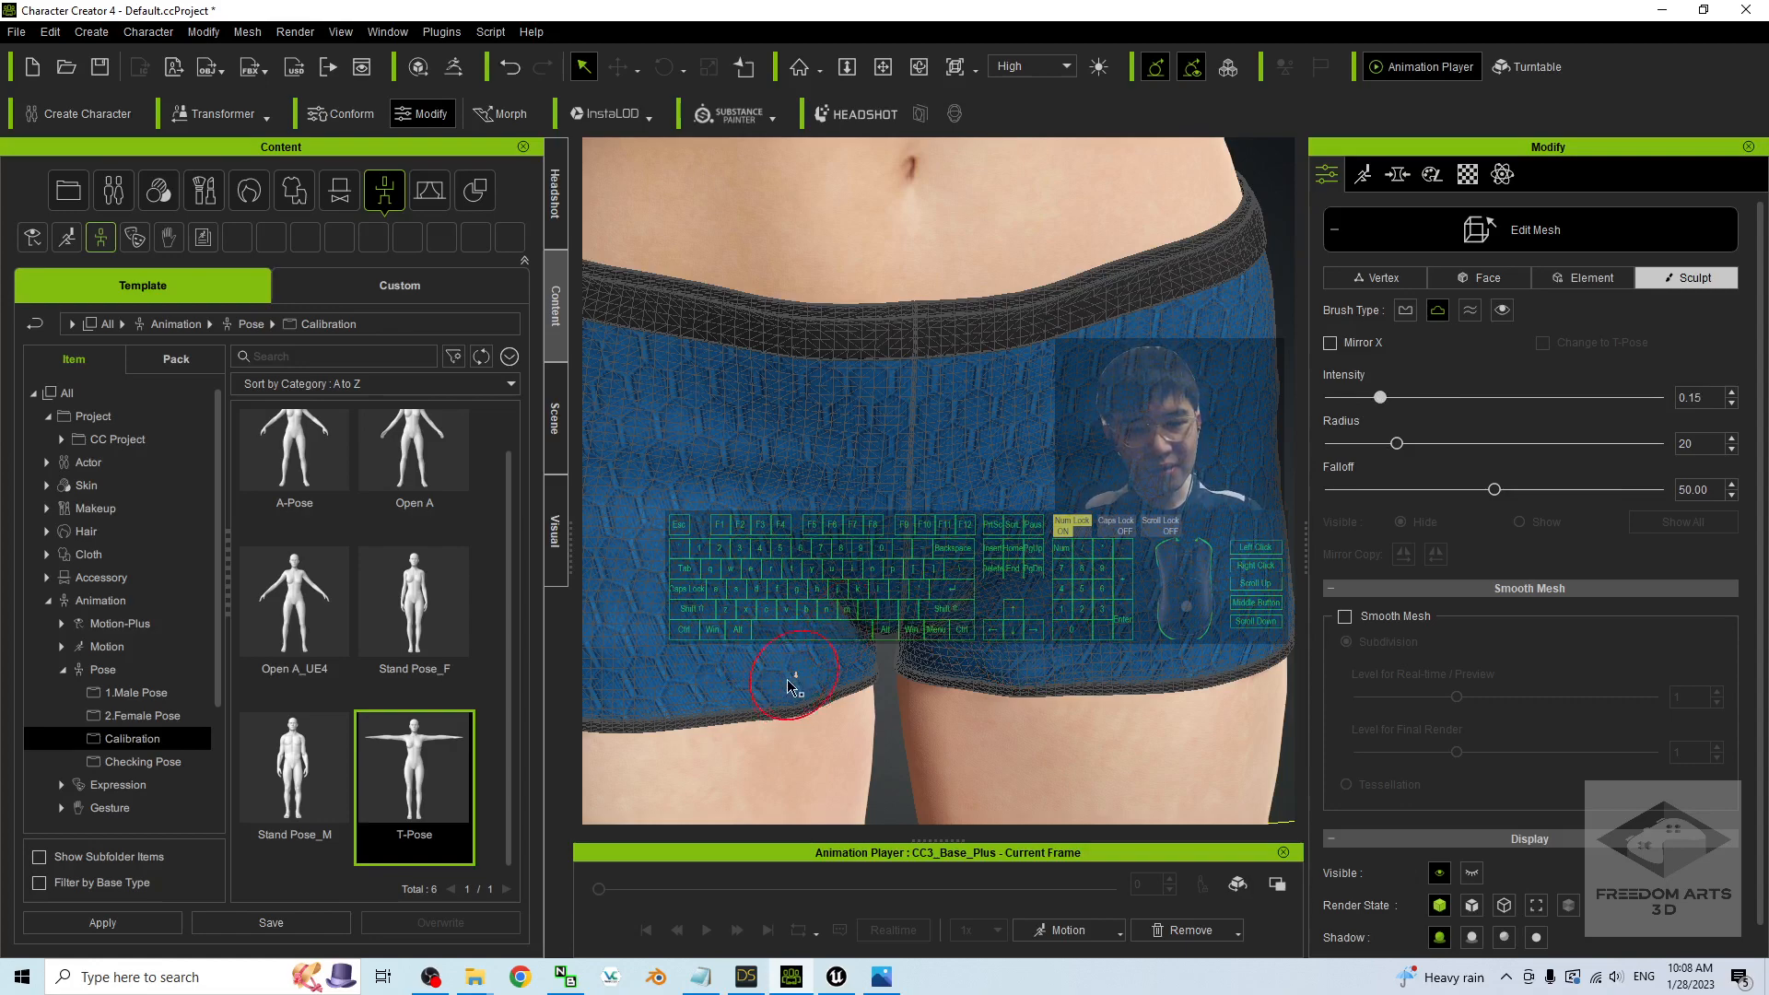
scroll(800, 683, "down", 5)
key("c")
left_click_drag(811, 677, 830, 645)
left_click(1566, 233)
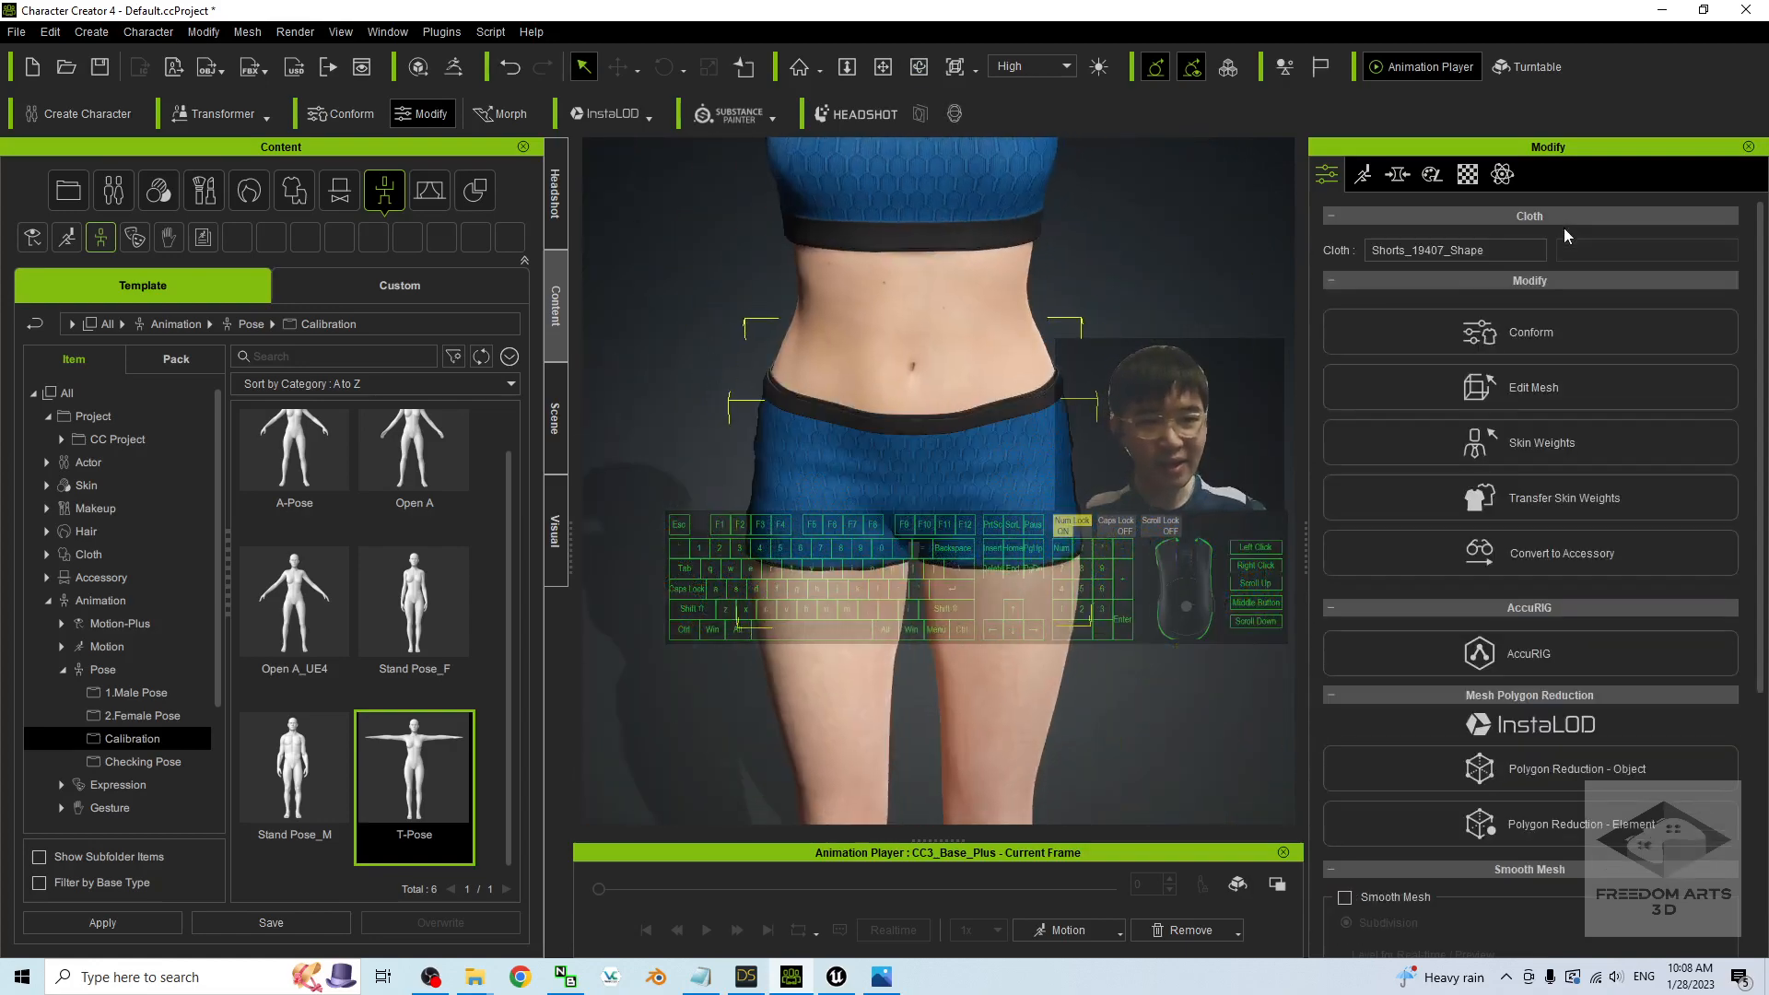
scroll(1067, 473, "down", 6)
key("c")
left_click_drag(1067, 473, 728, 432)
key("c")
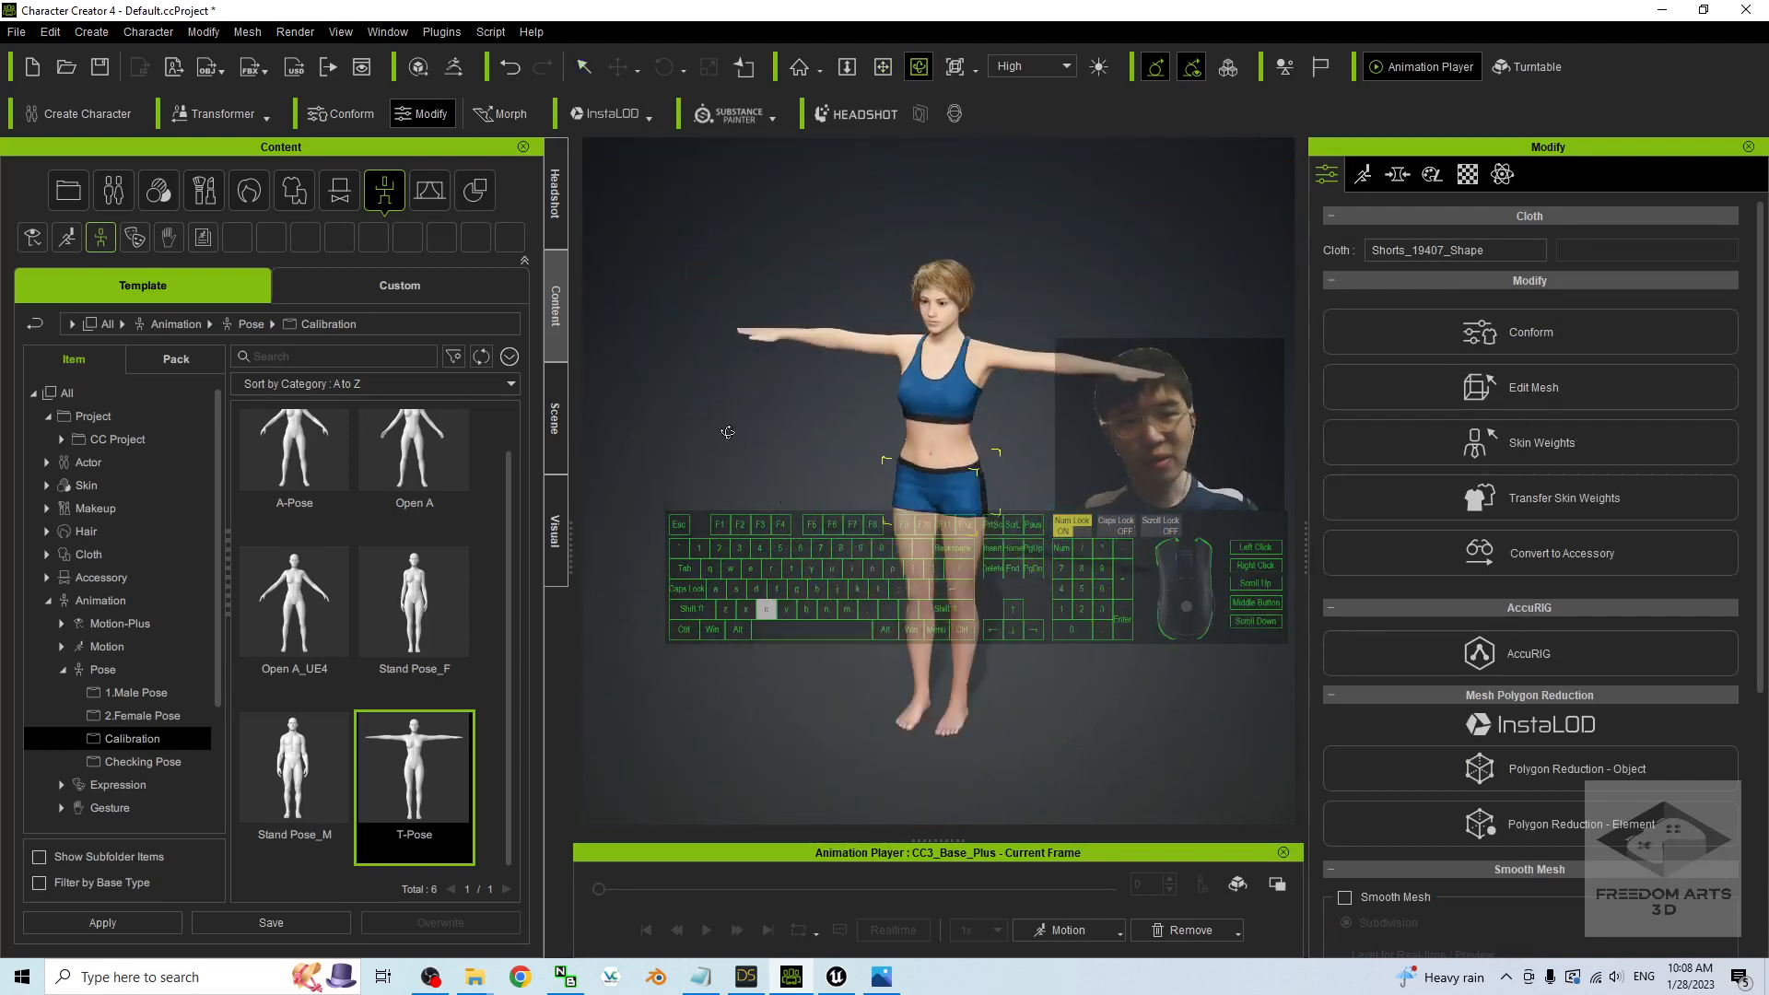
- Save the project to the Desktop as DazFemale01
left_click_drag(797, 10, 932, 18)
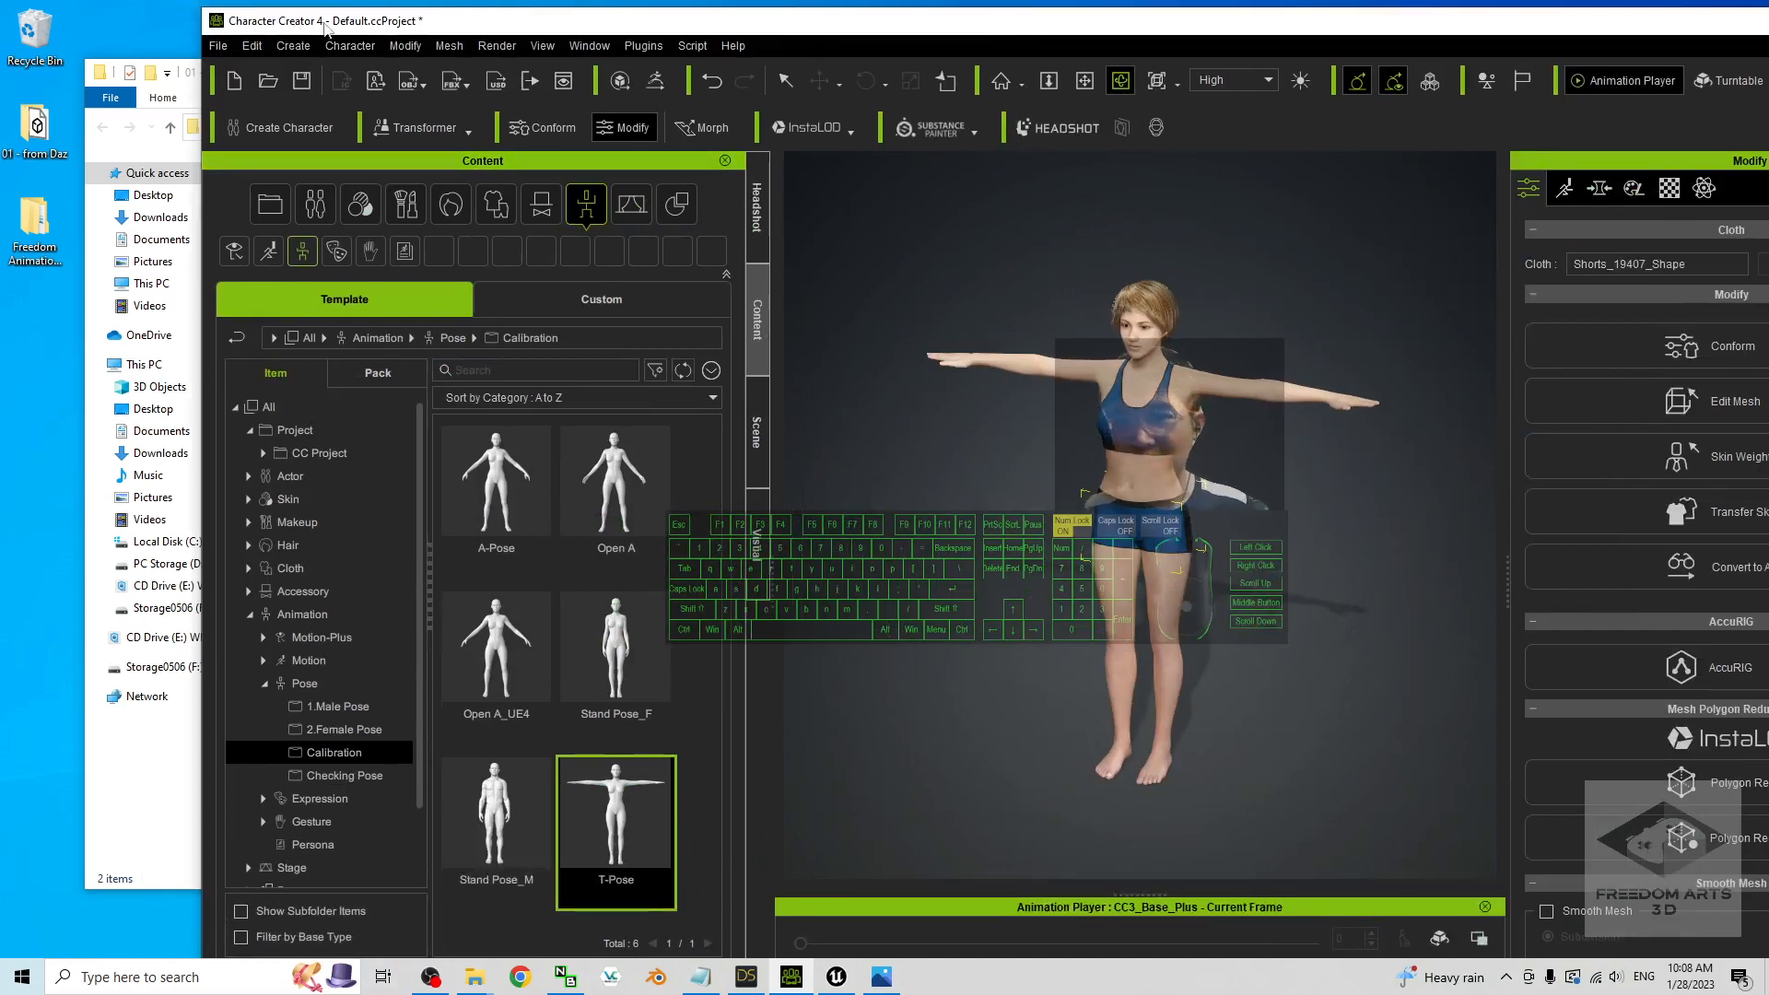
left_click(218, 48)
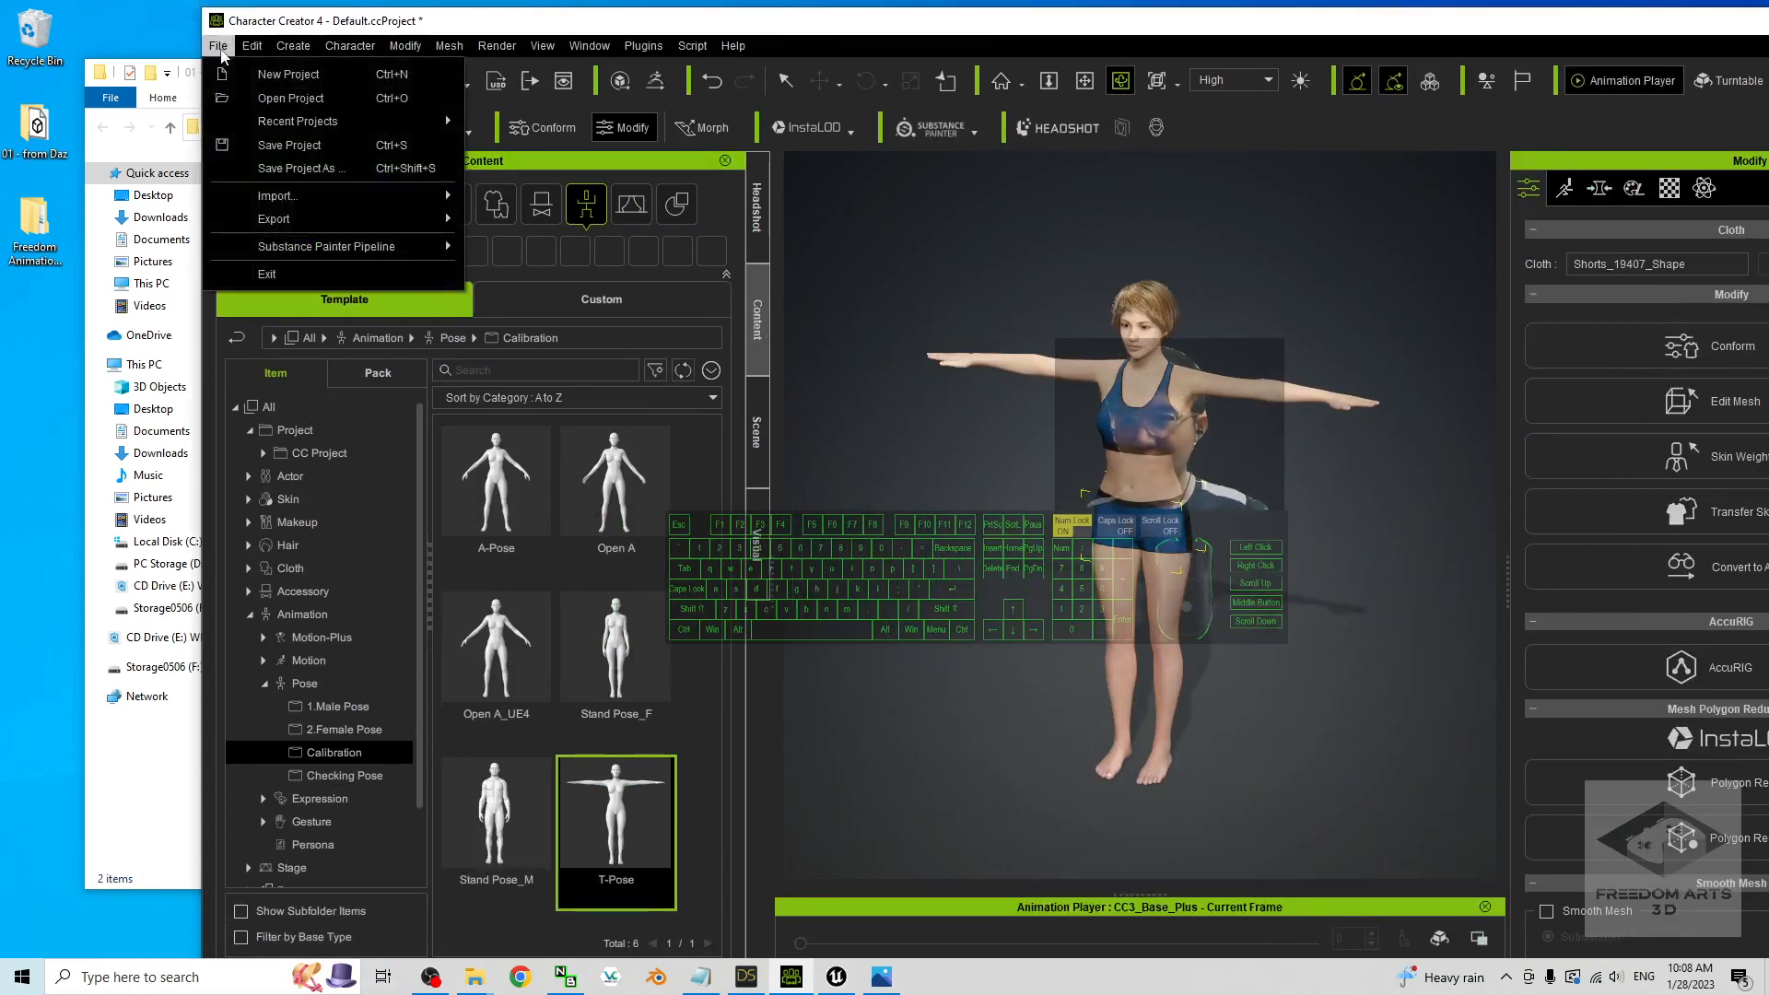
key("Right")
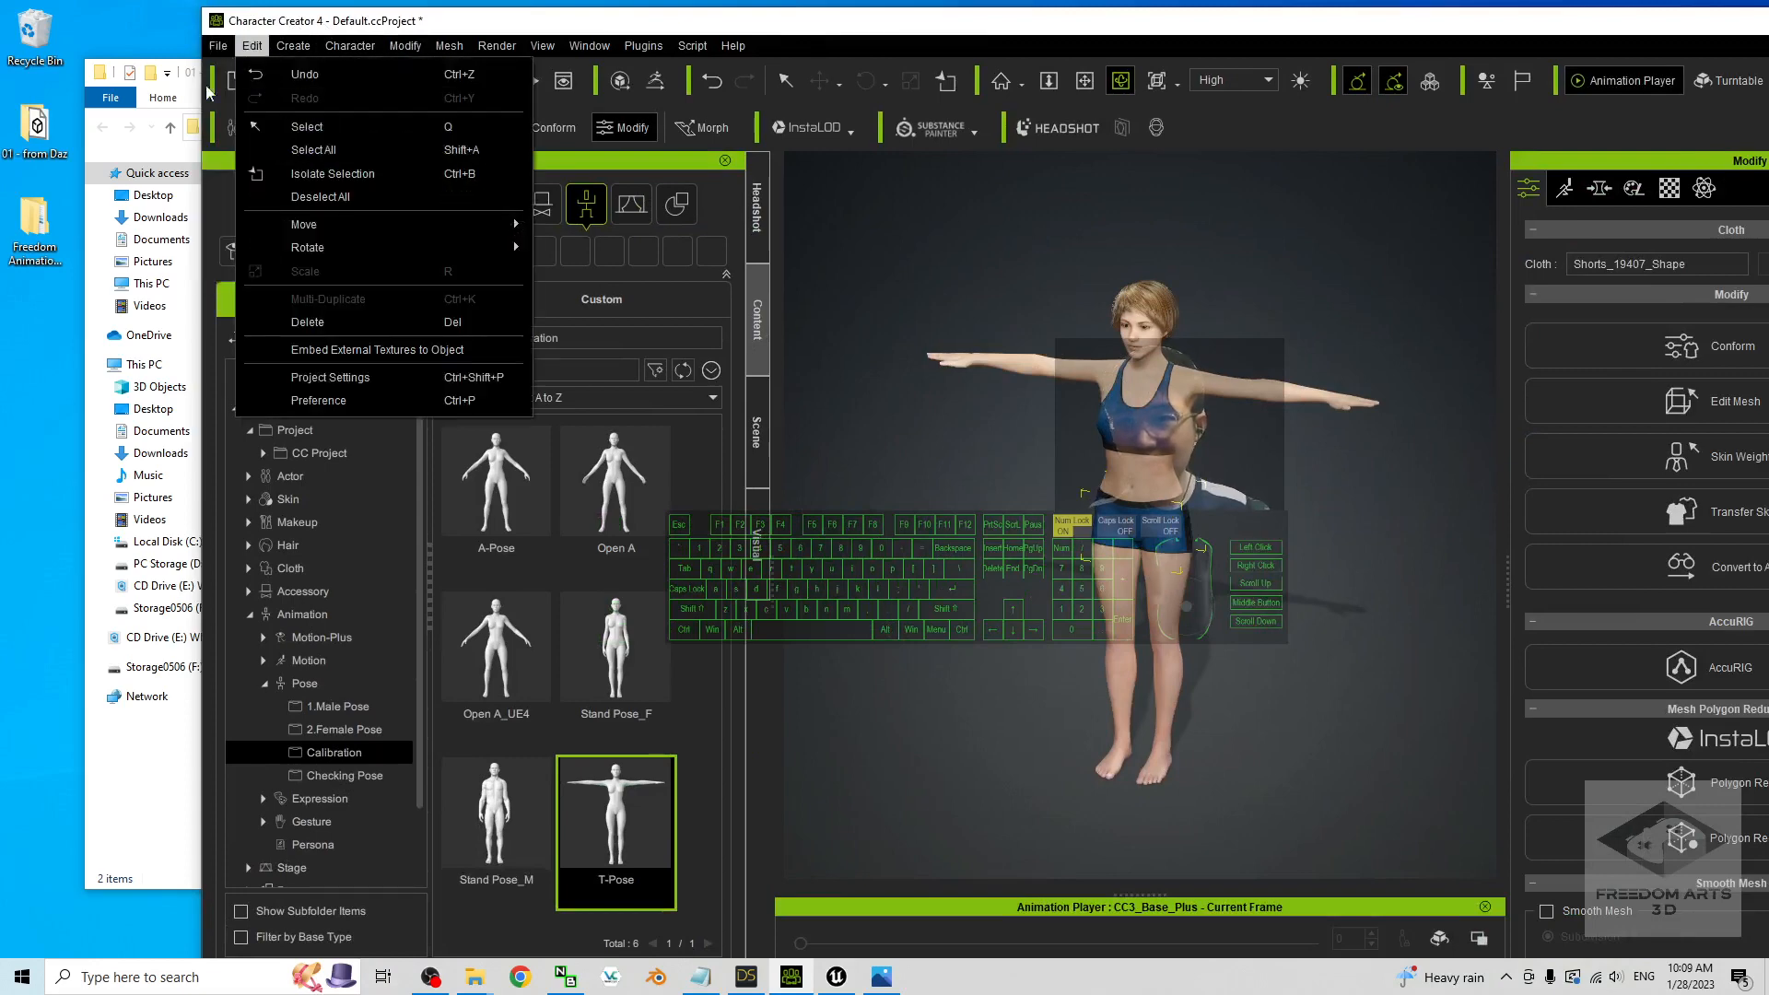
key("Left")
left_click(308, 169)
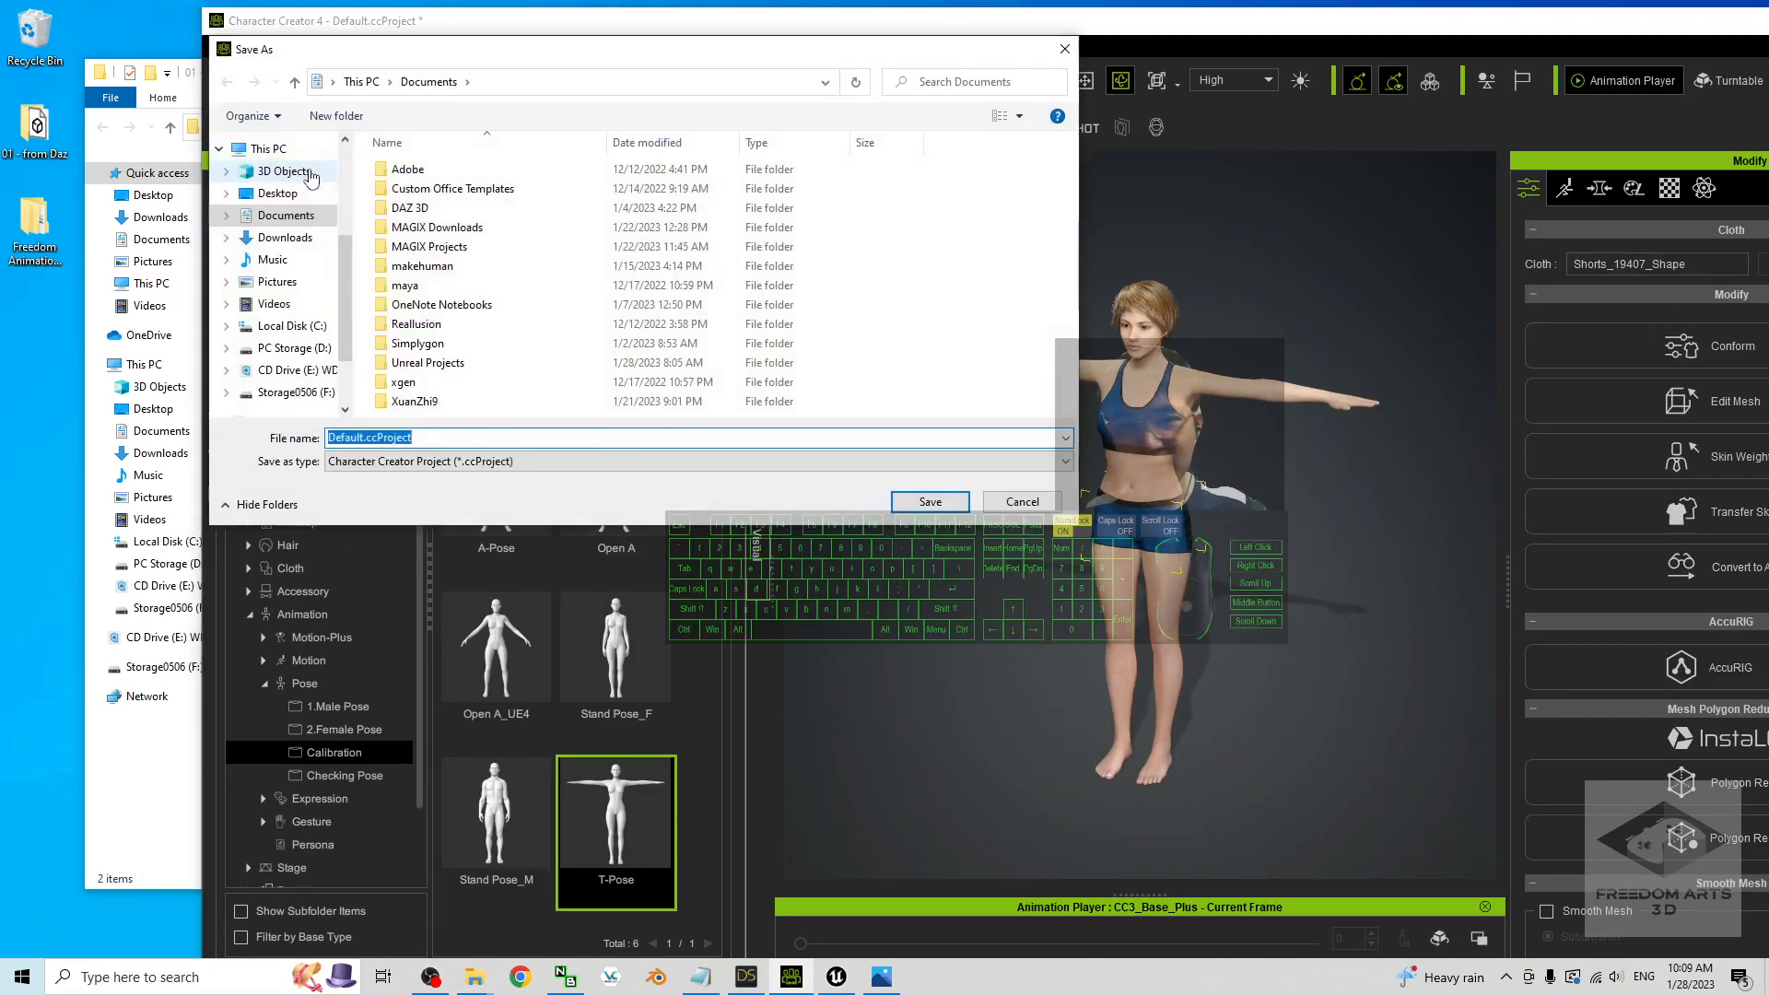
left_click(261, 195)
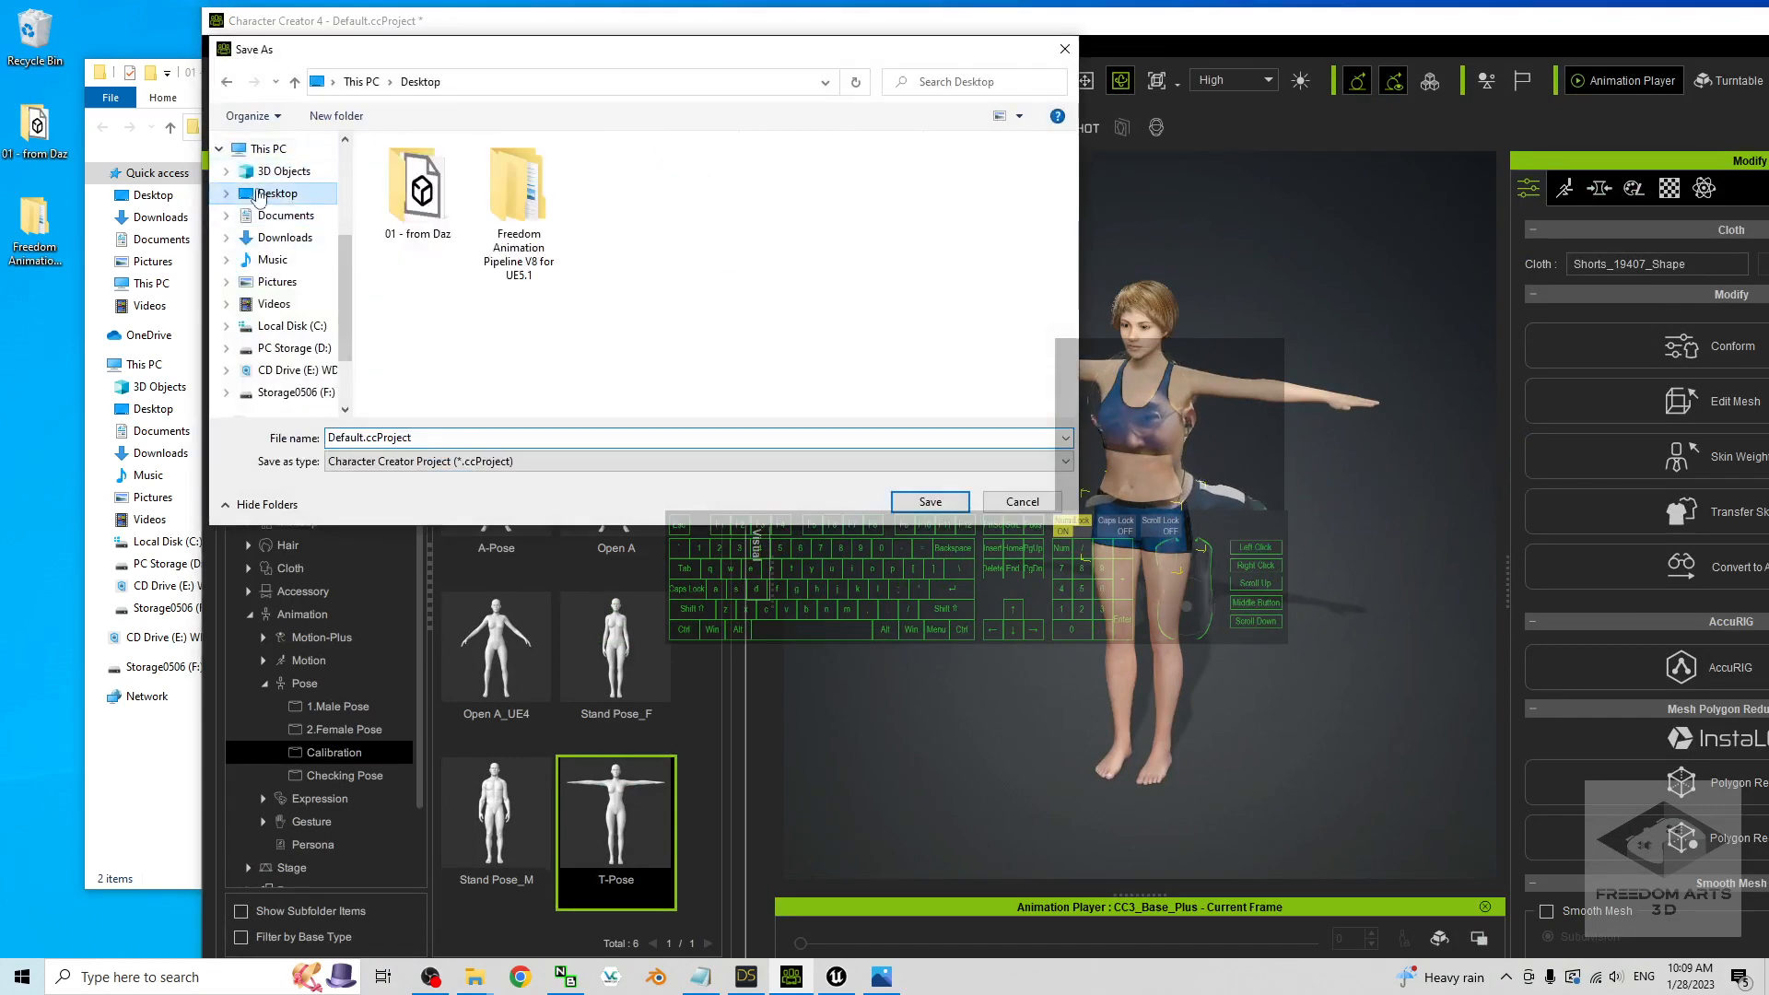
left_click(369, 438)
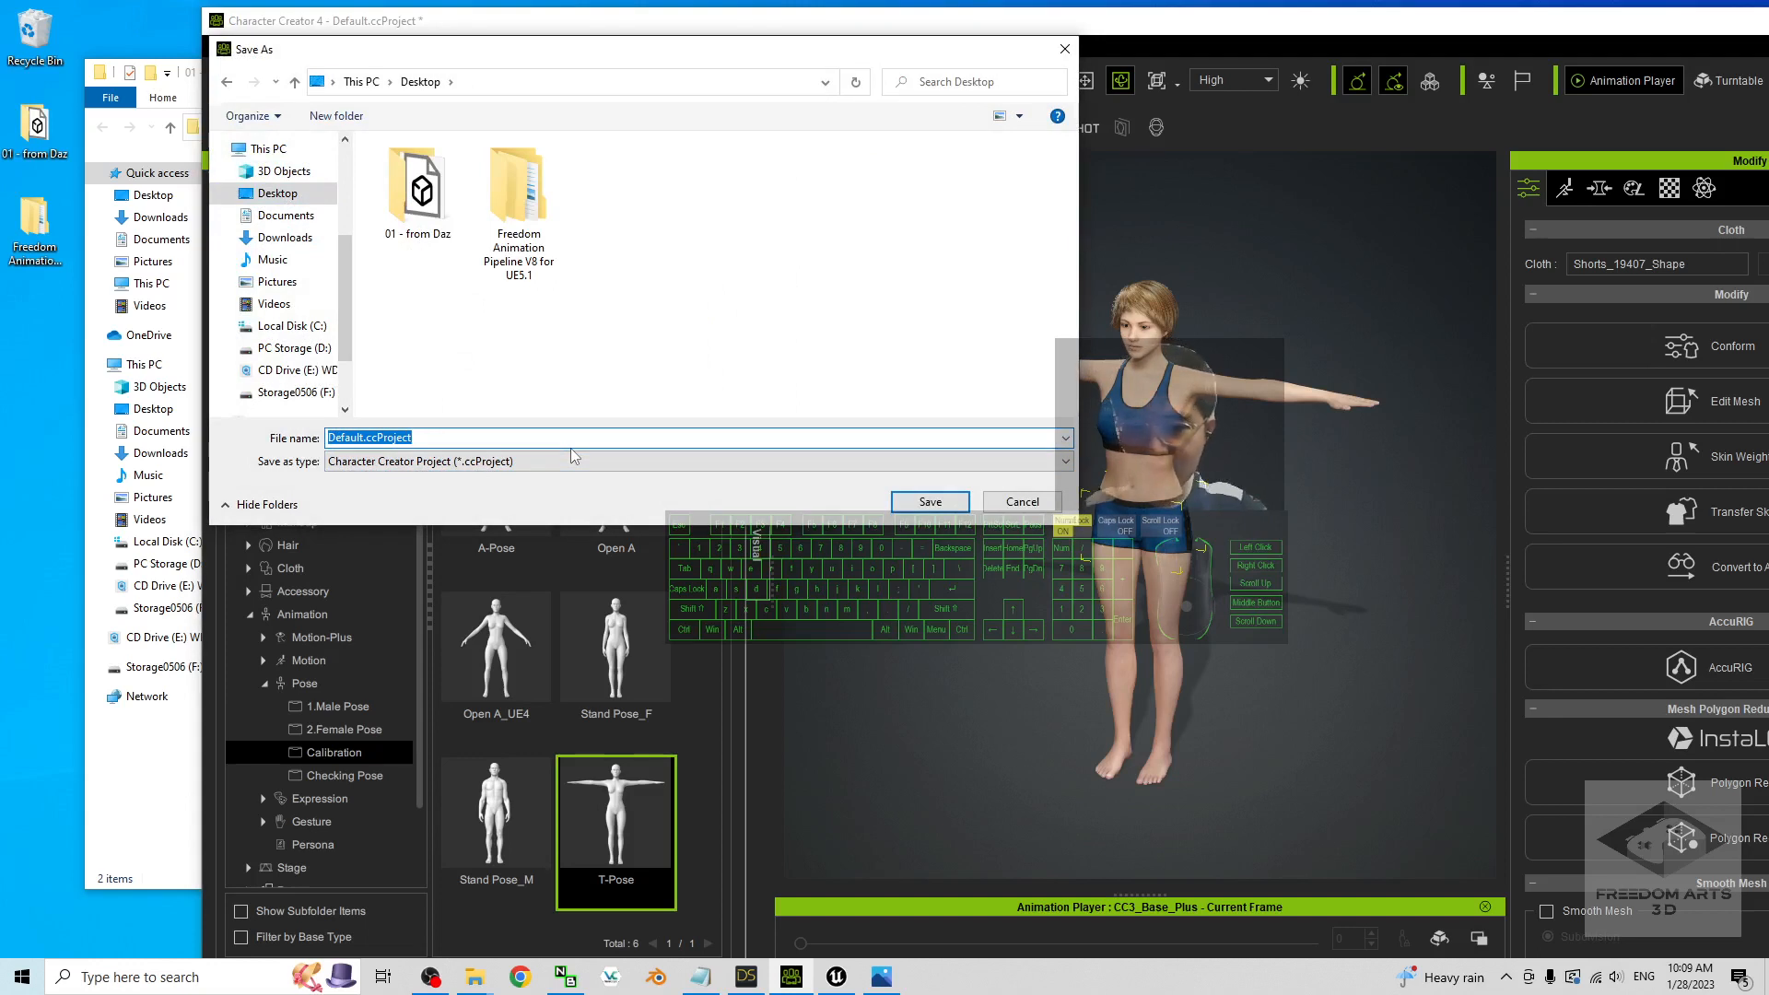
type("DazF")
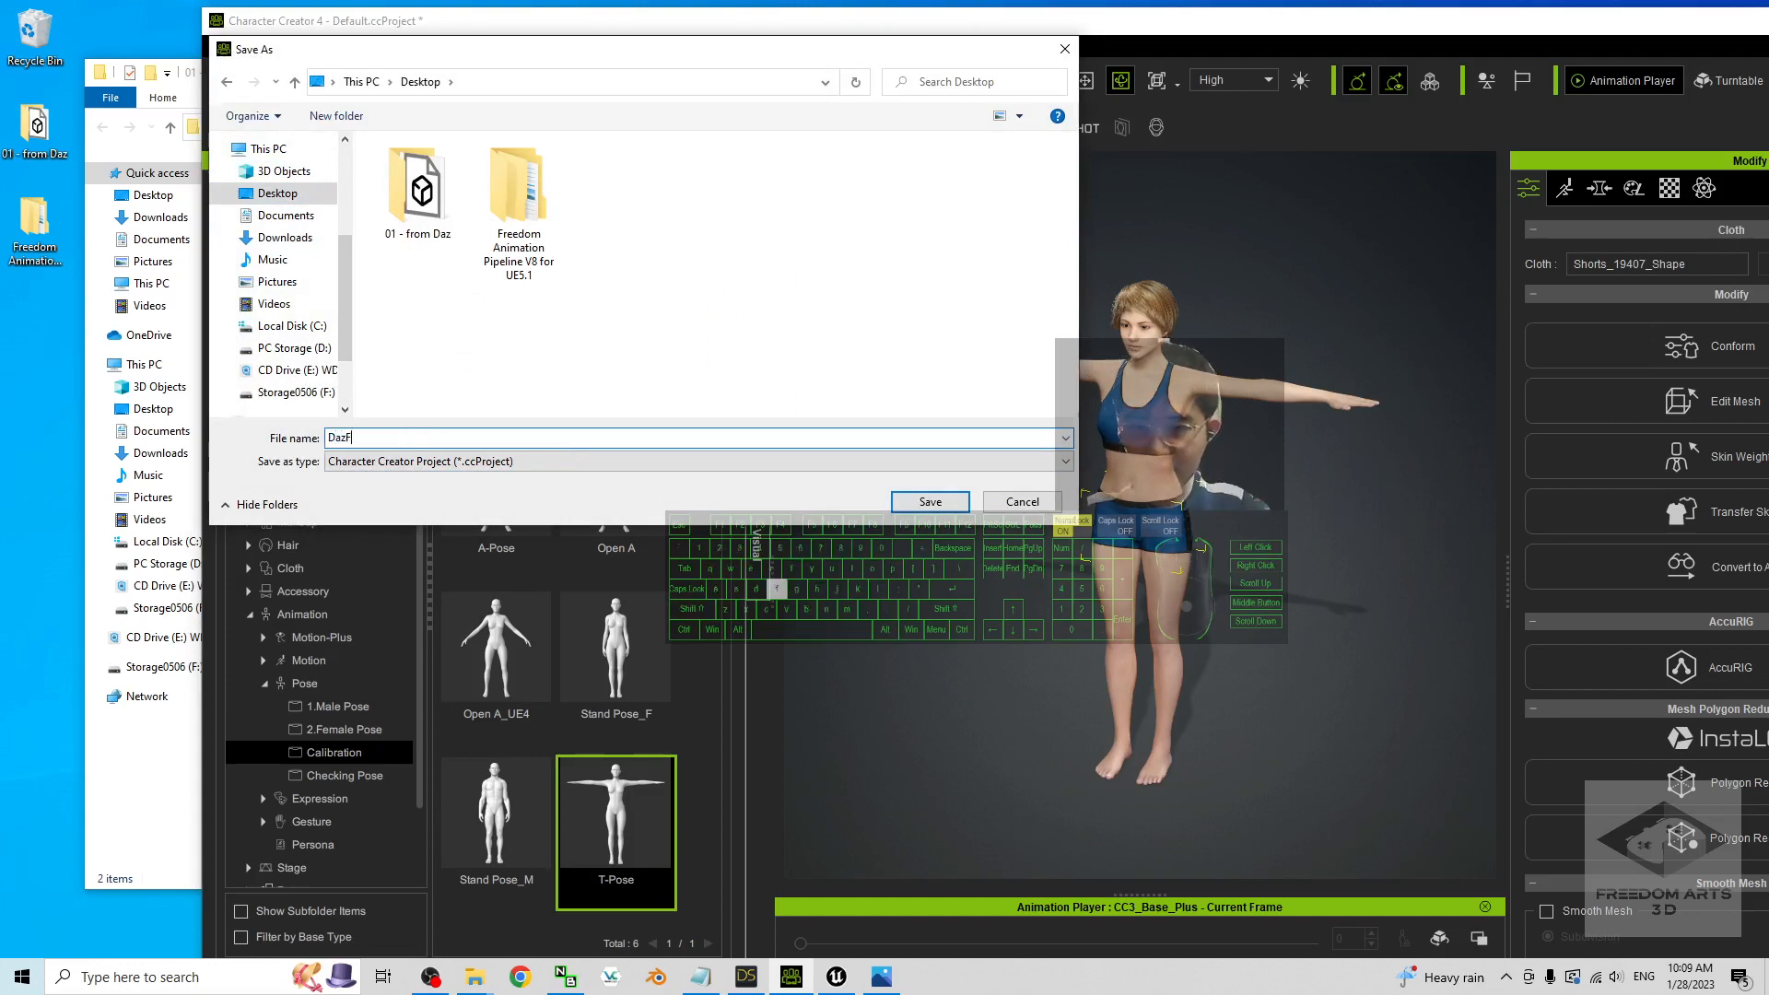
type("emale01")
key("Return")
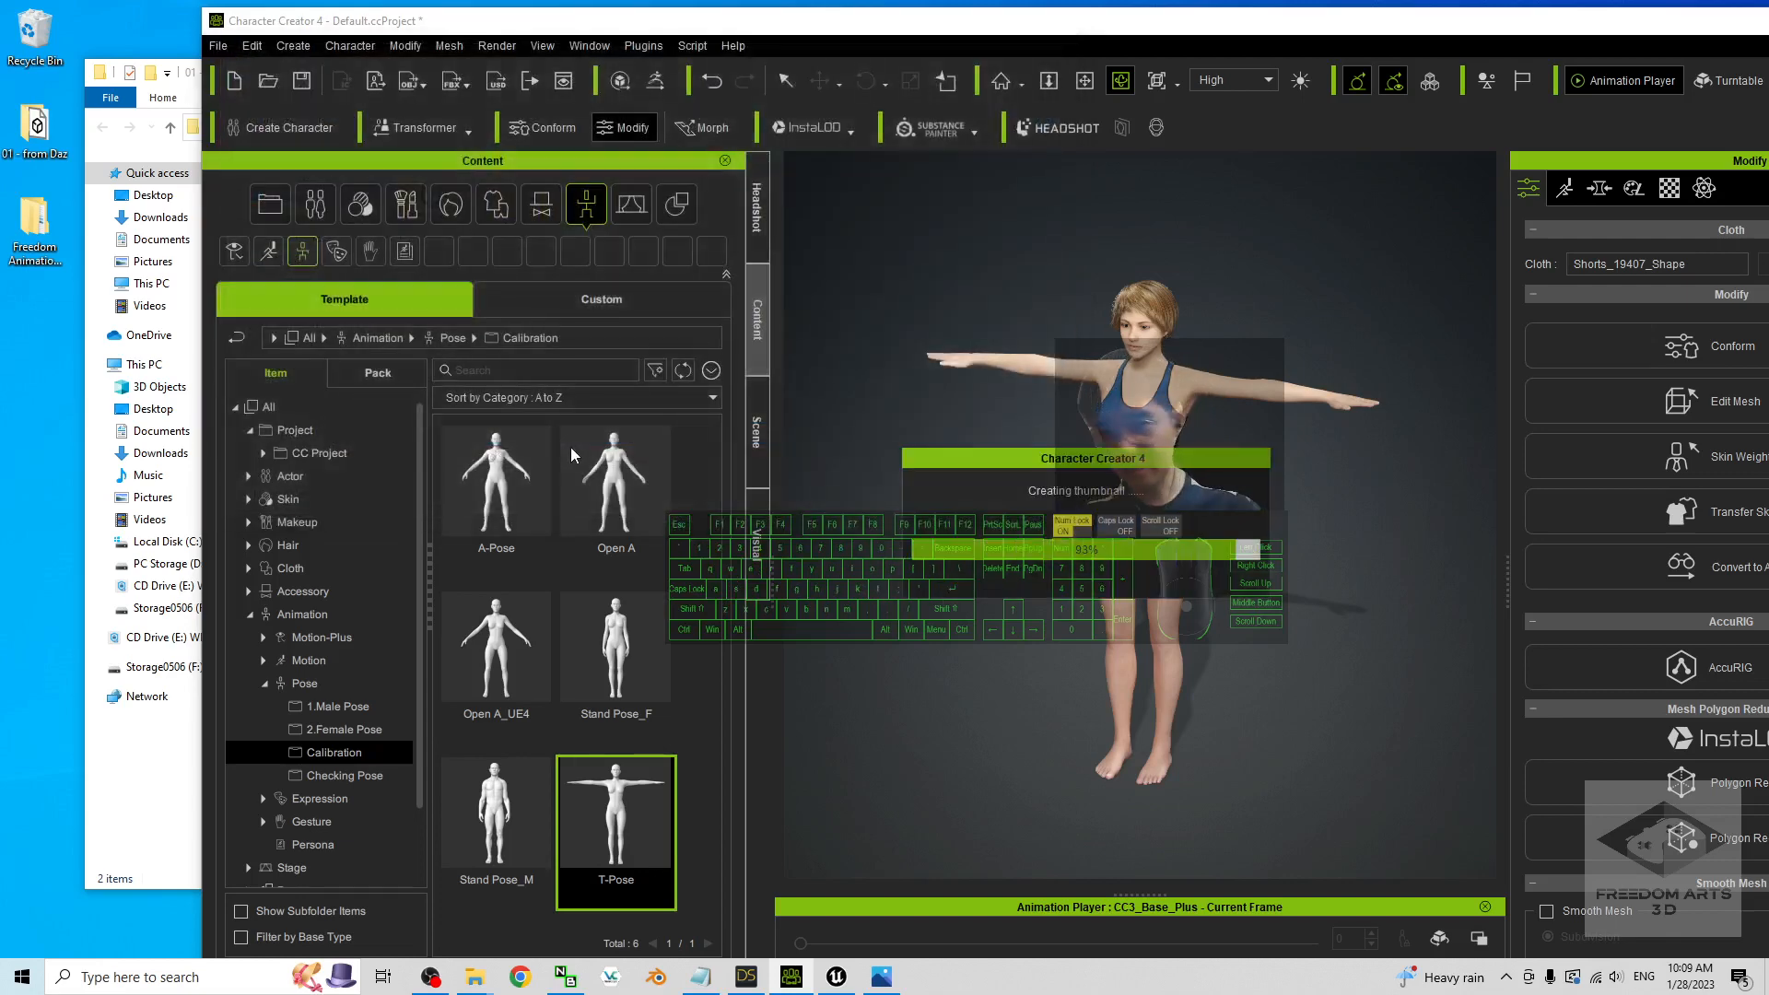
- Close the "01 - from Daz" folder window and return to the saved Character Creator project
right_click(39, 438)
left_click(194, 76)
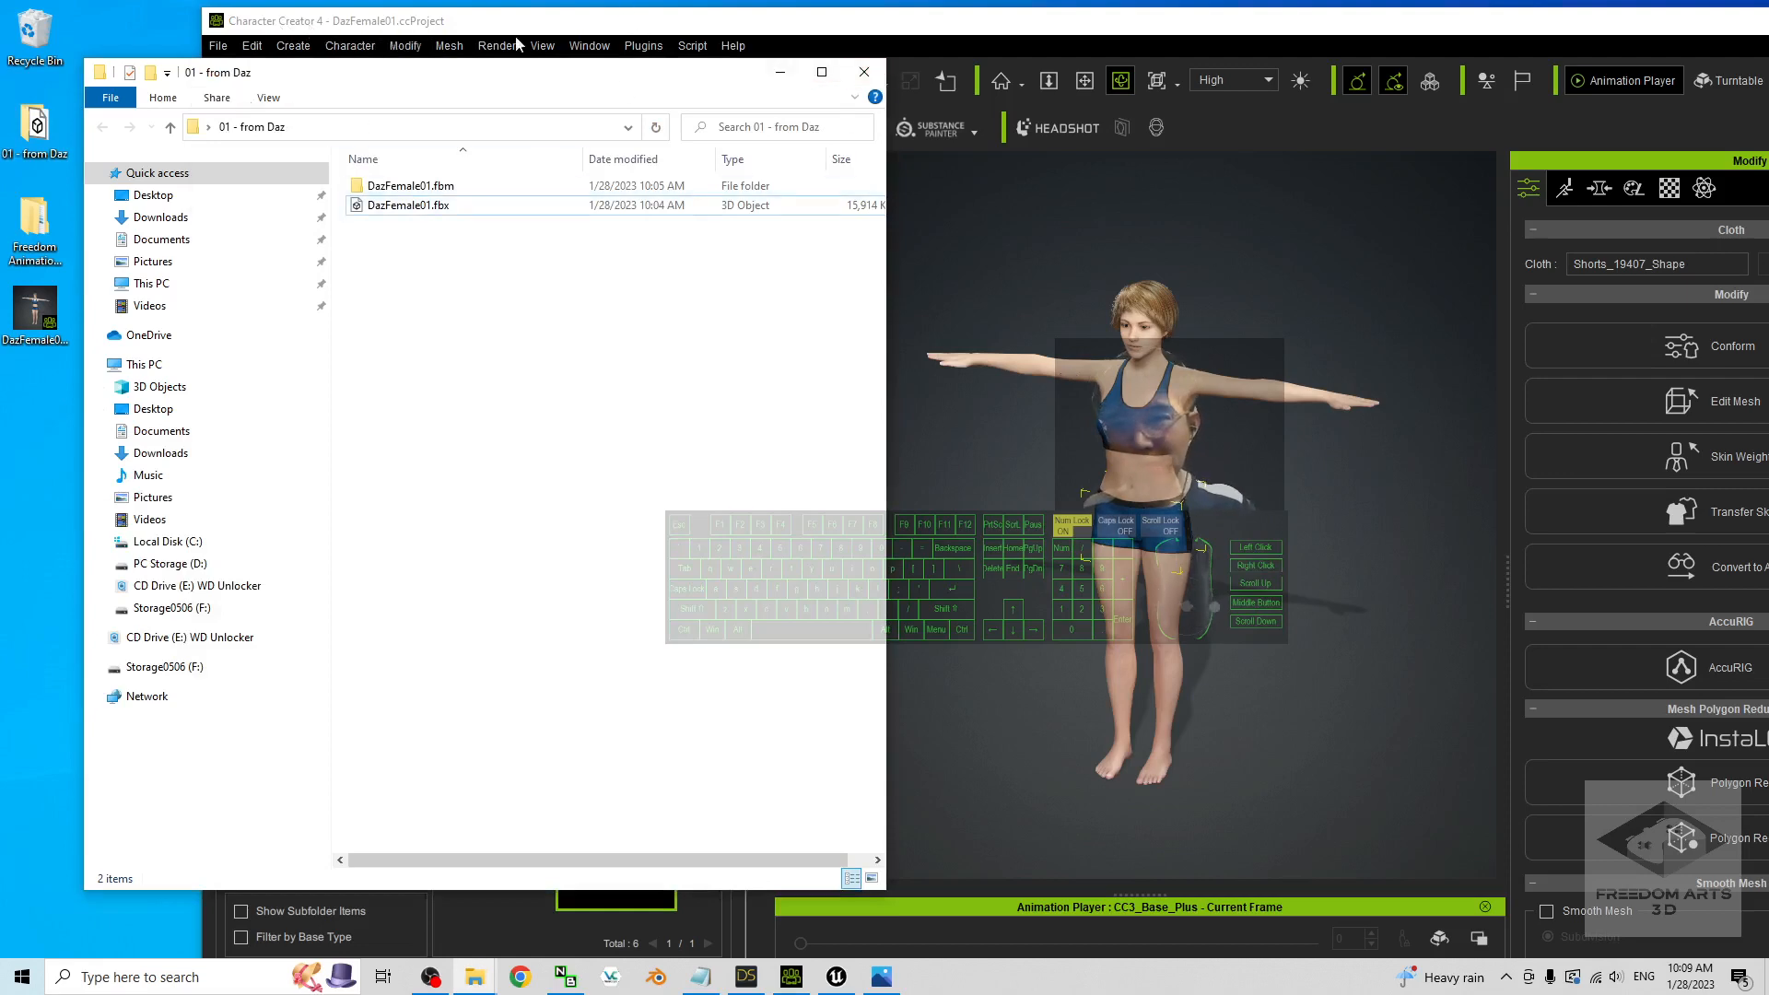
left_click(864, 72)
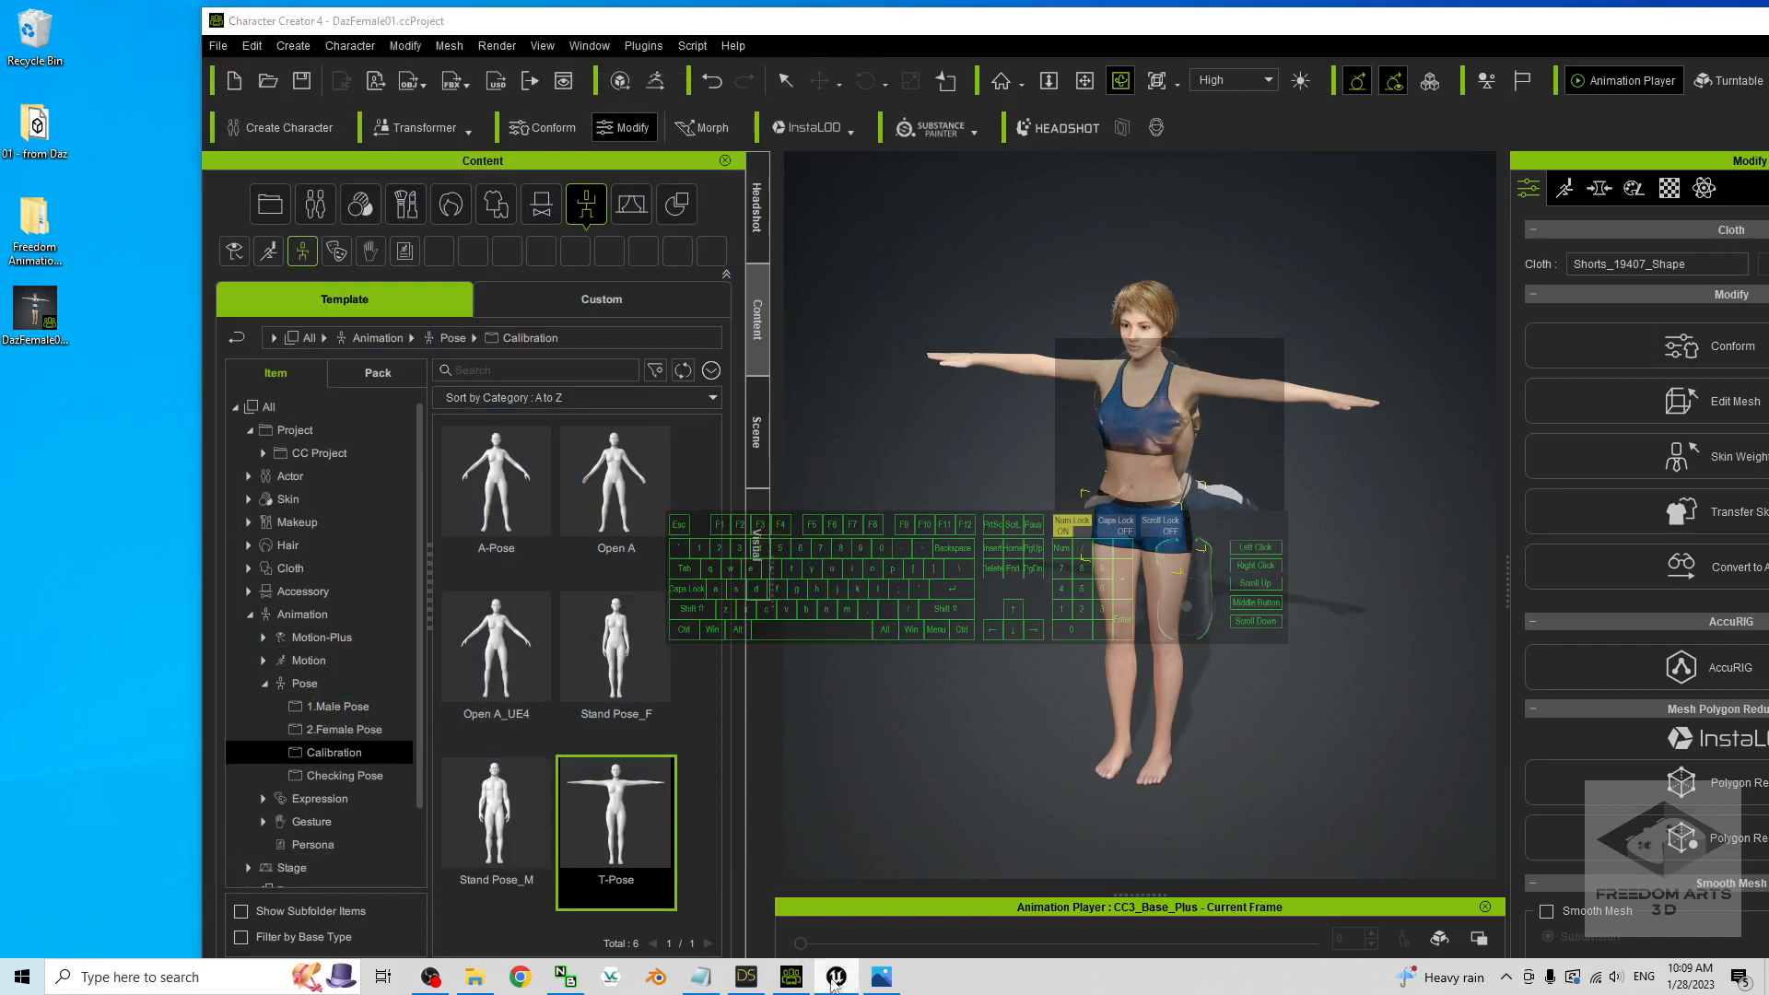
left_click(836, 977)
left_click(1335, 101)
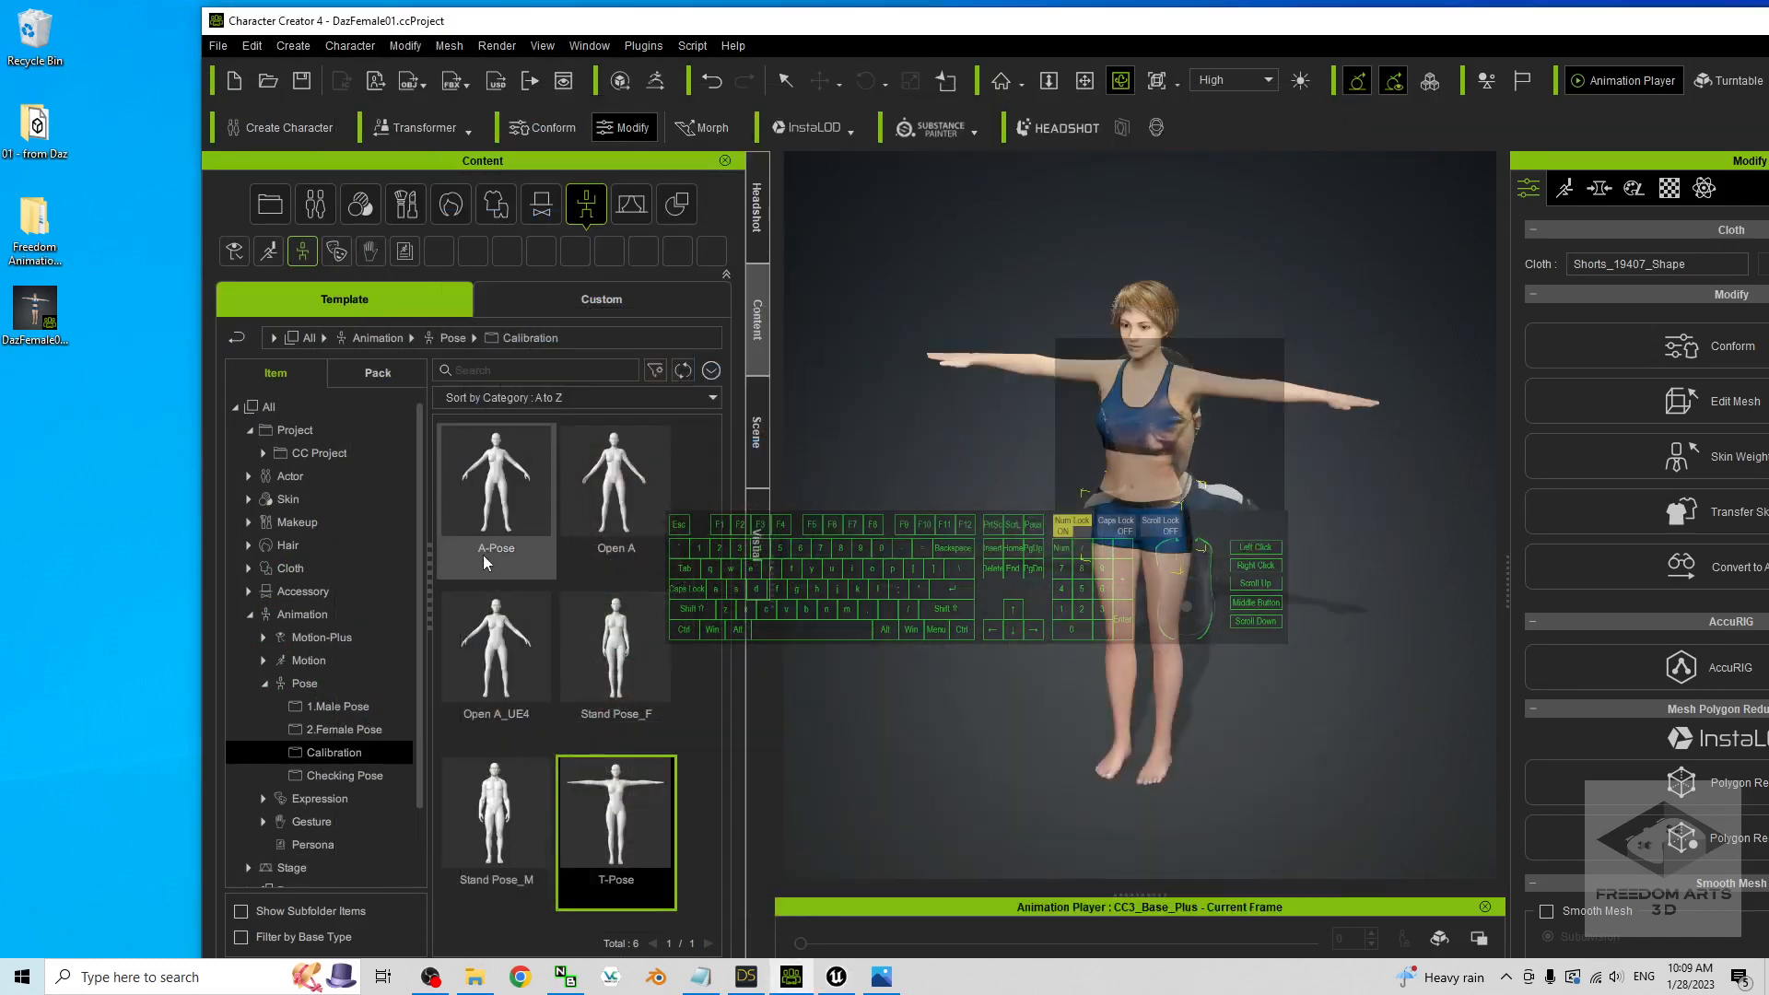
- Open the FBX export settings for the clothed character
left_click(217, 45)
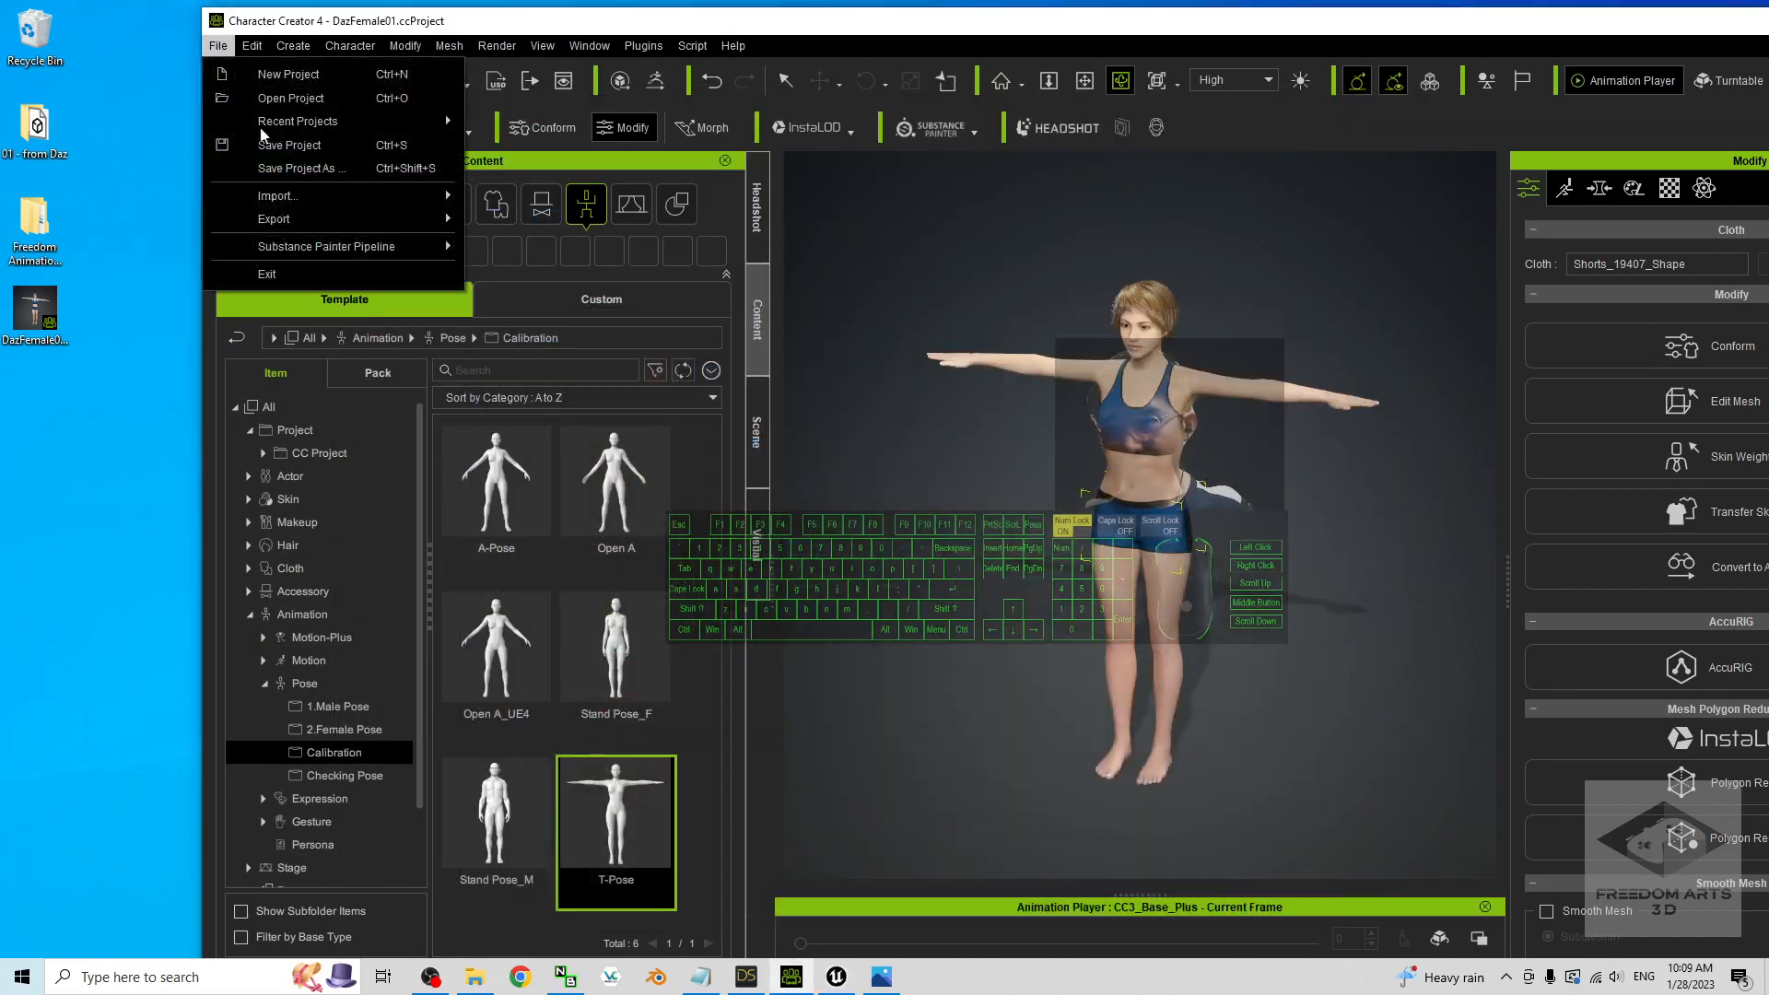
mouse_move(314, 219)
mouse_move(535, 313)
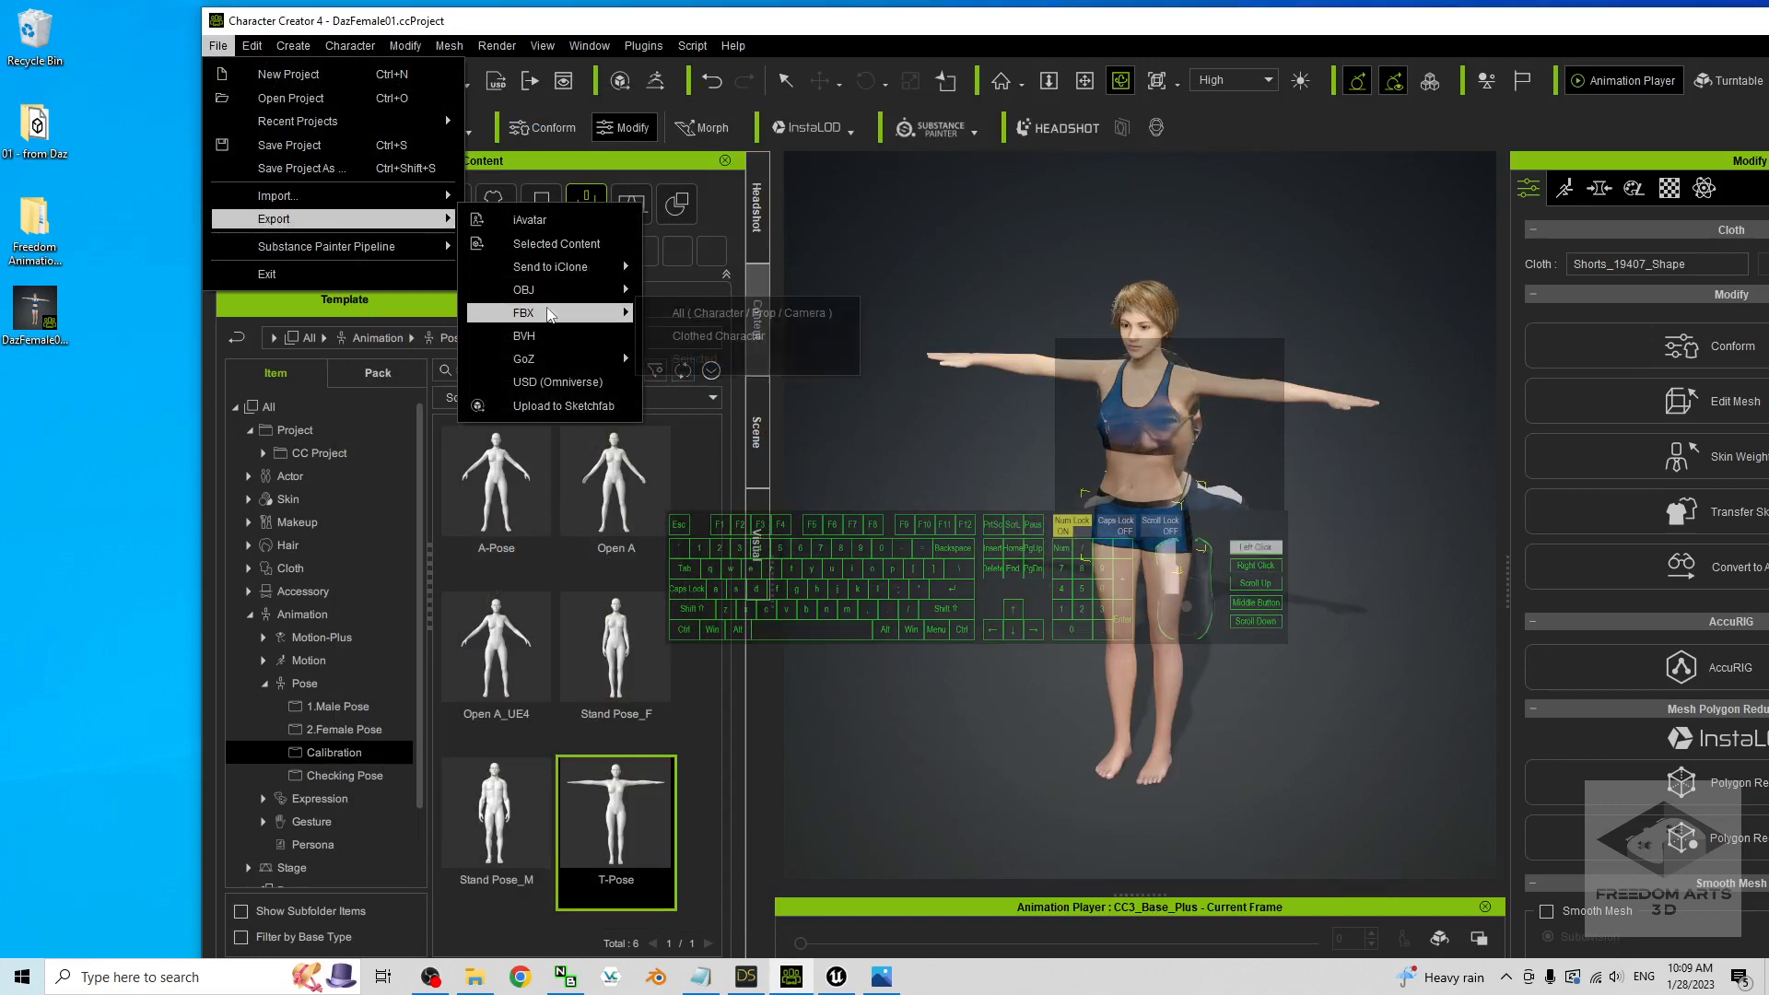
left_click(745, 340)
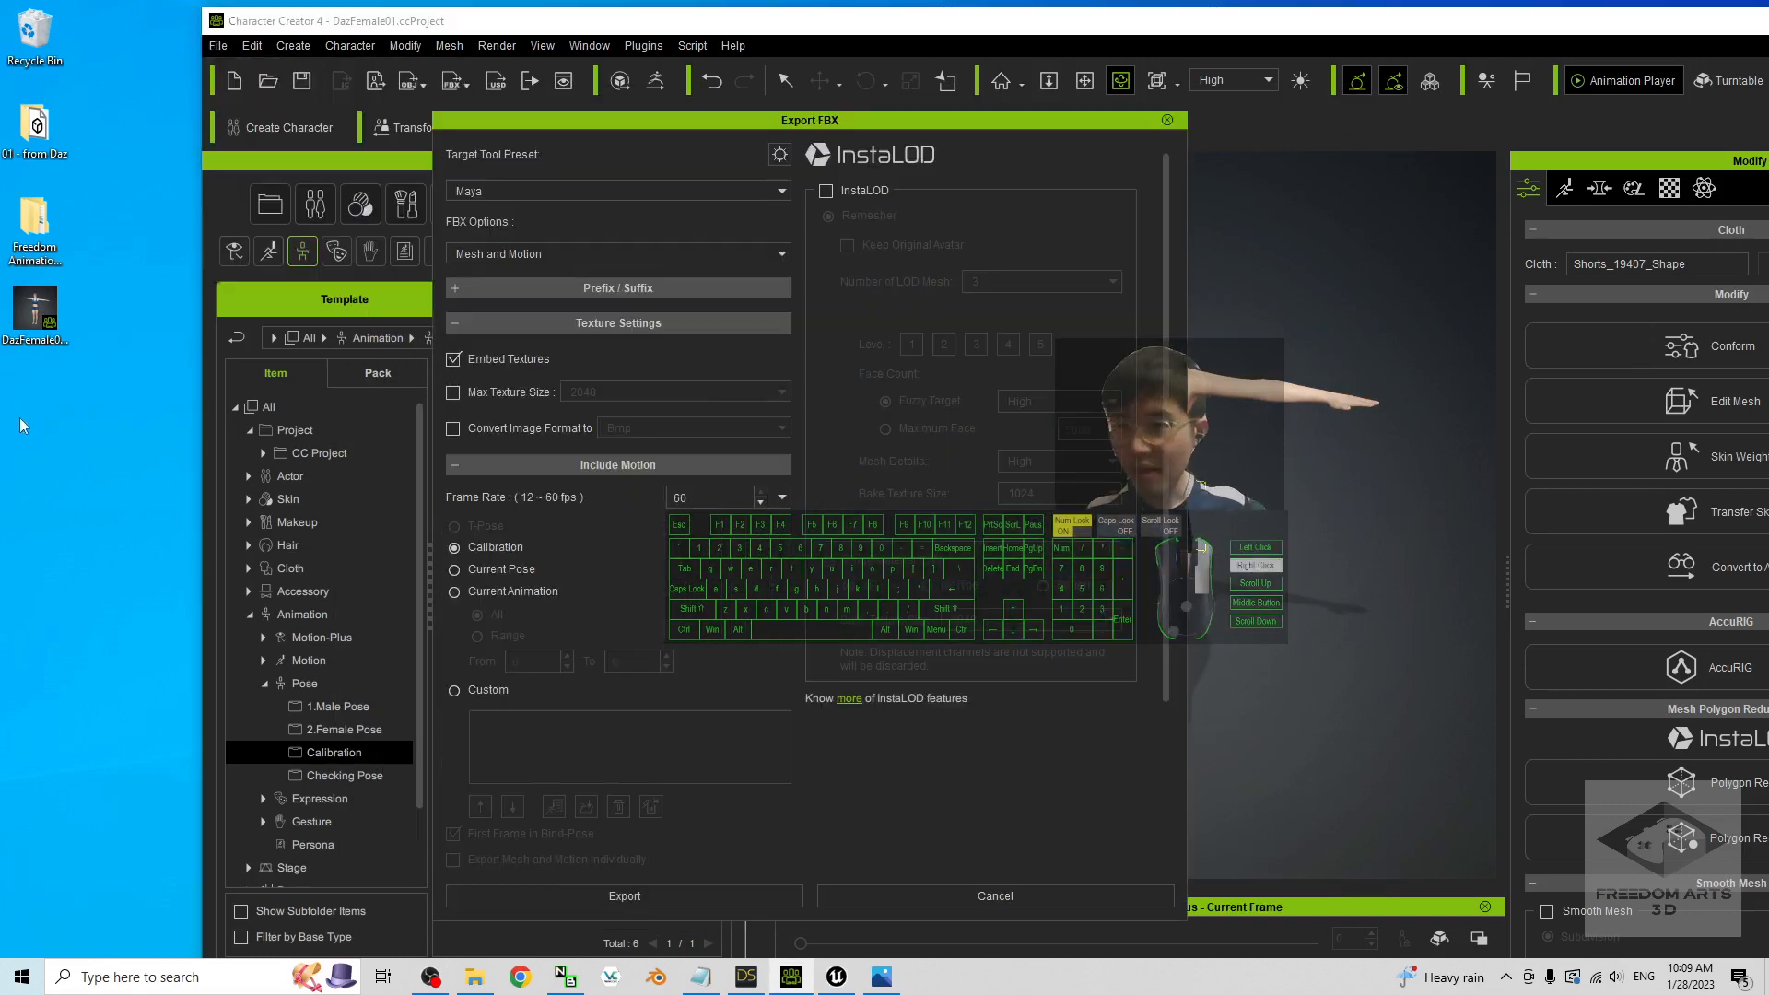
- Create a Desktop folder named "02 - from CC4.1", open it, and move the Export FBX dialog aside
right_click(21, 419)
mouse_move(230, 614)
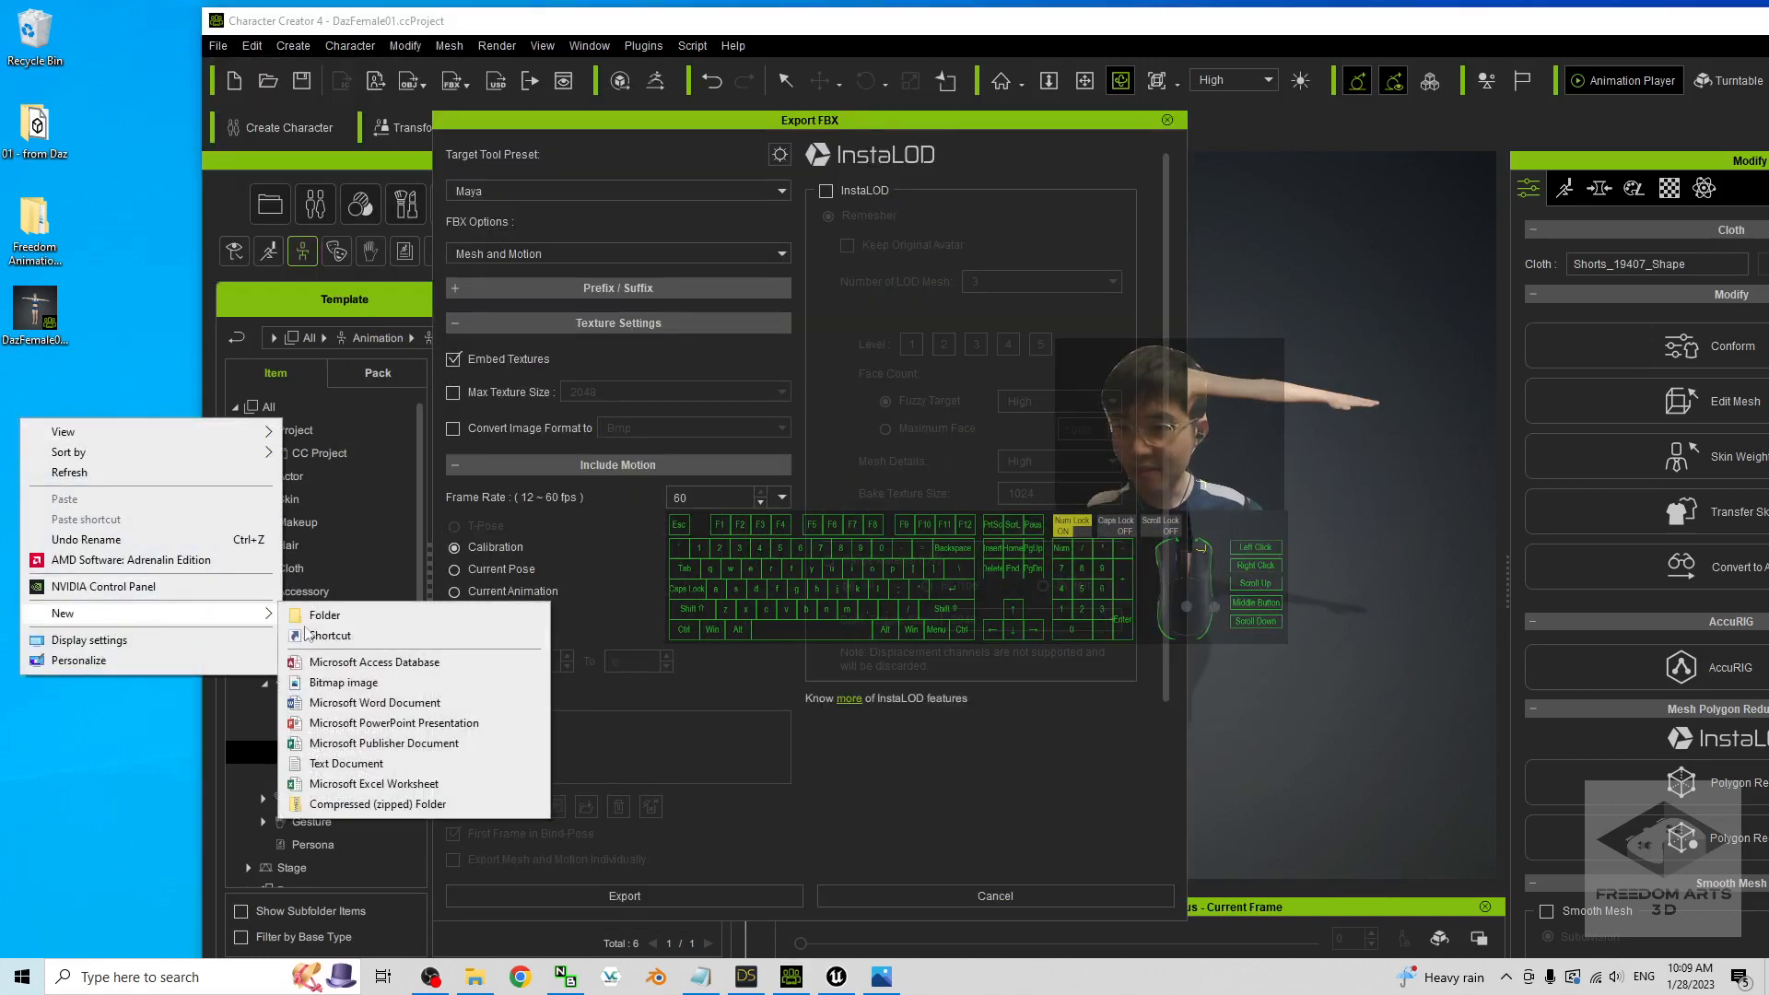
left_click(352, 620)
type("02")
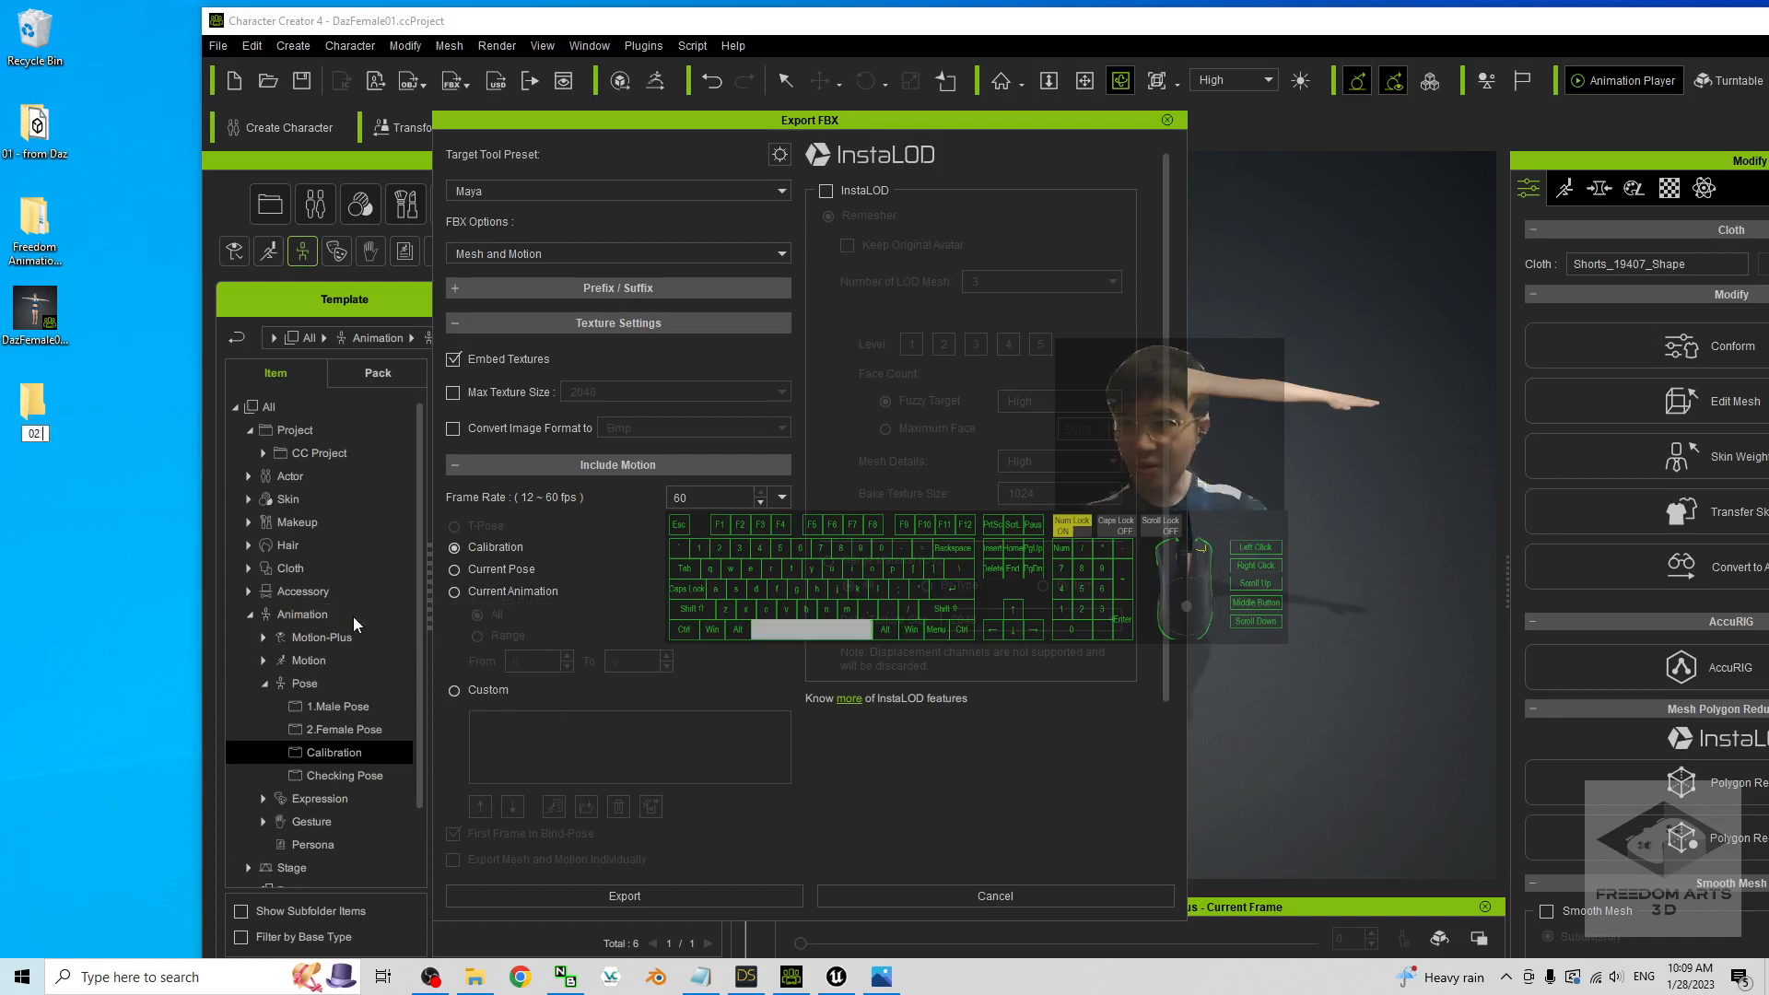
type(" - from CC4.1")
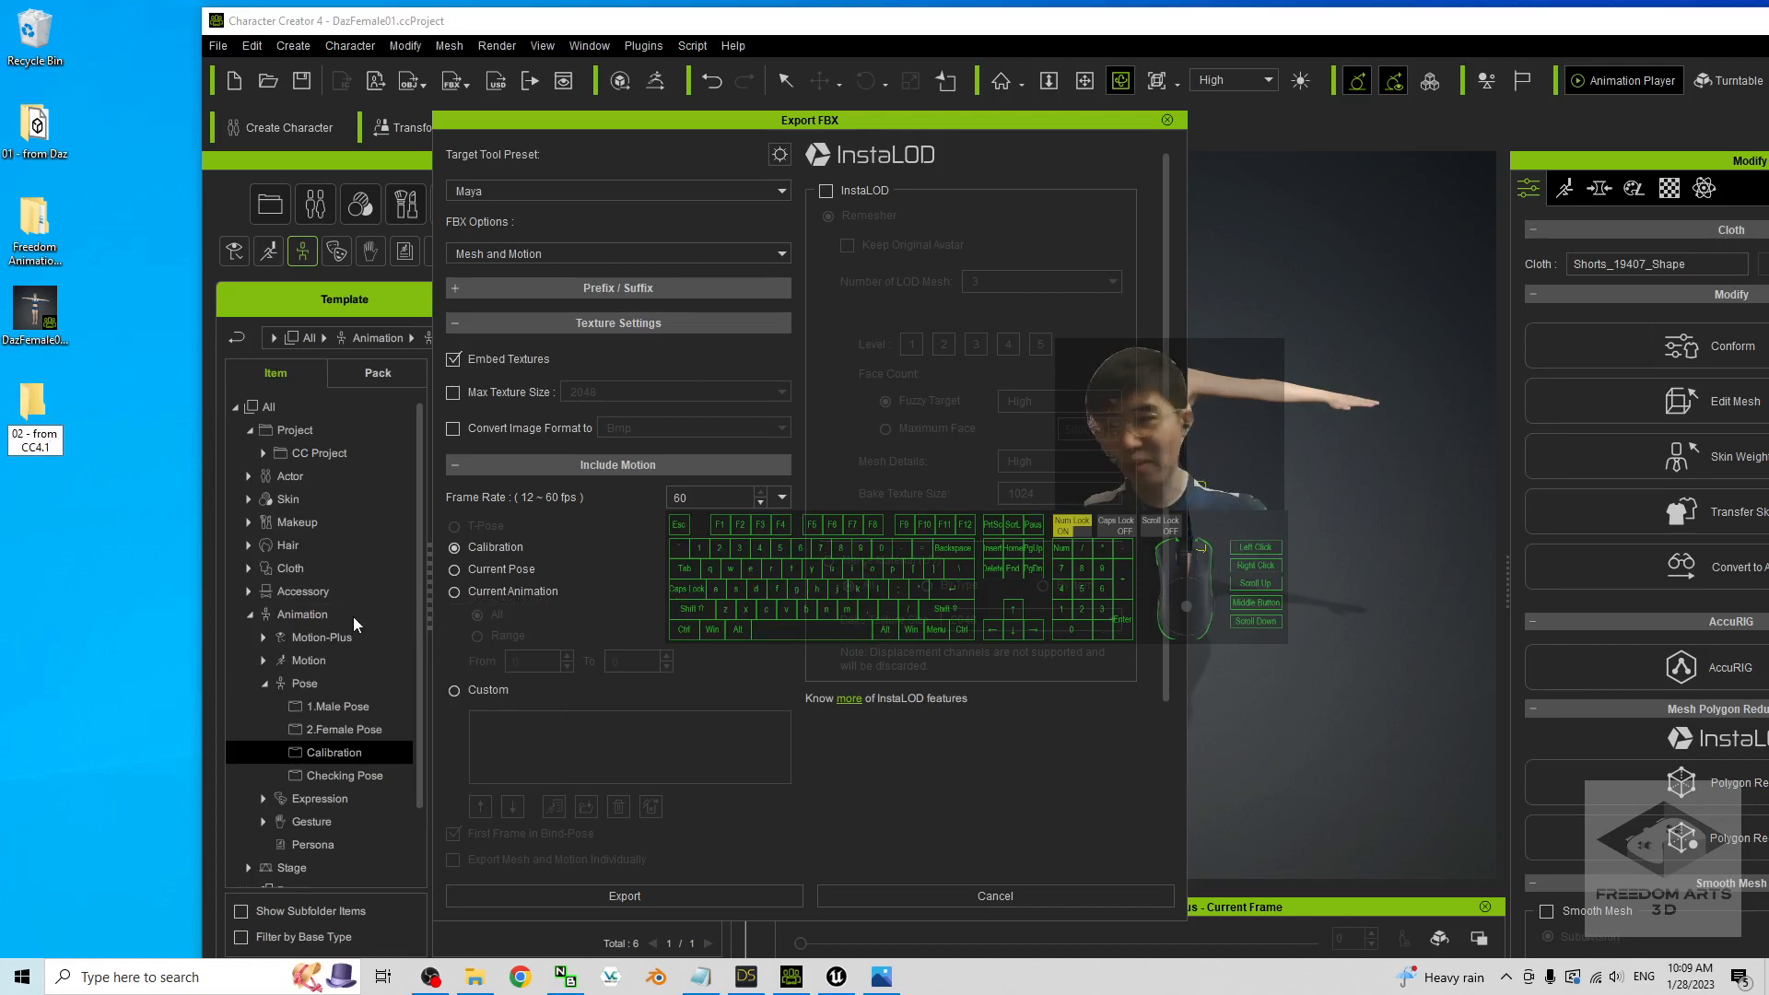
key("Return")
key("Return")
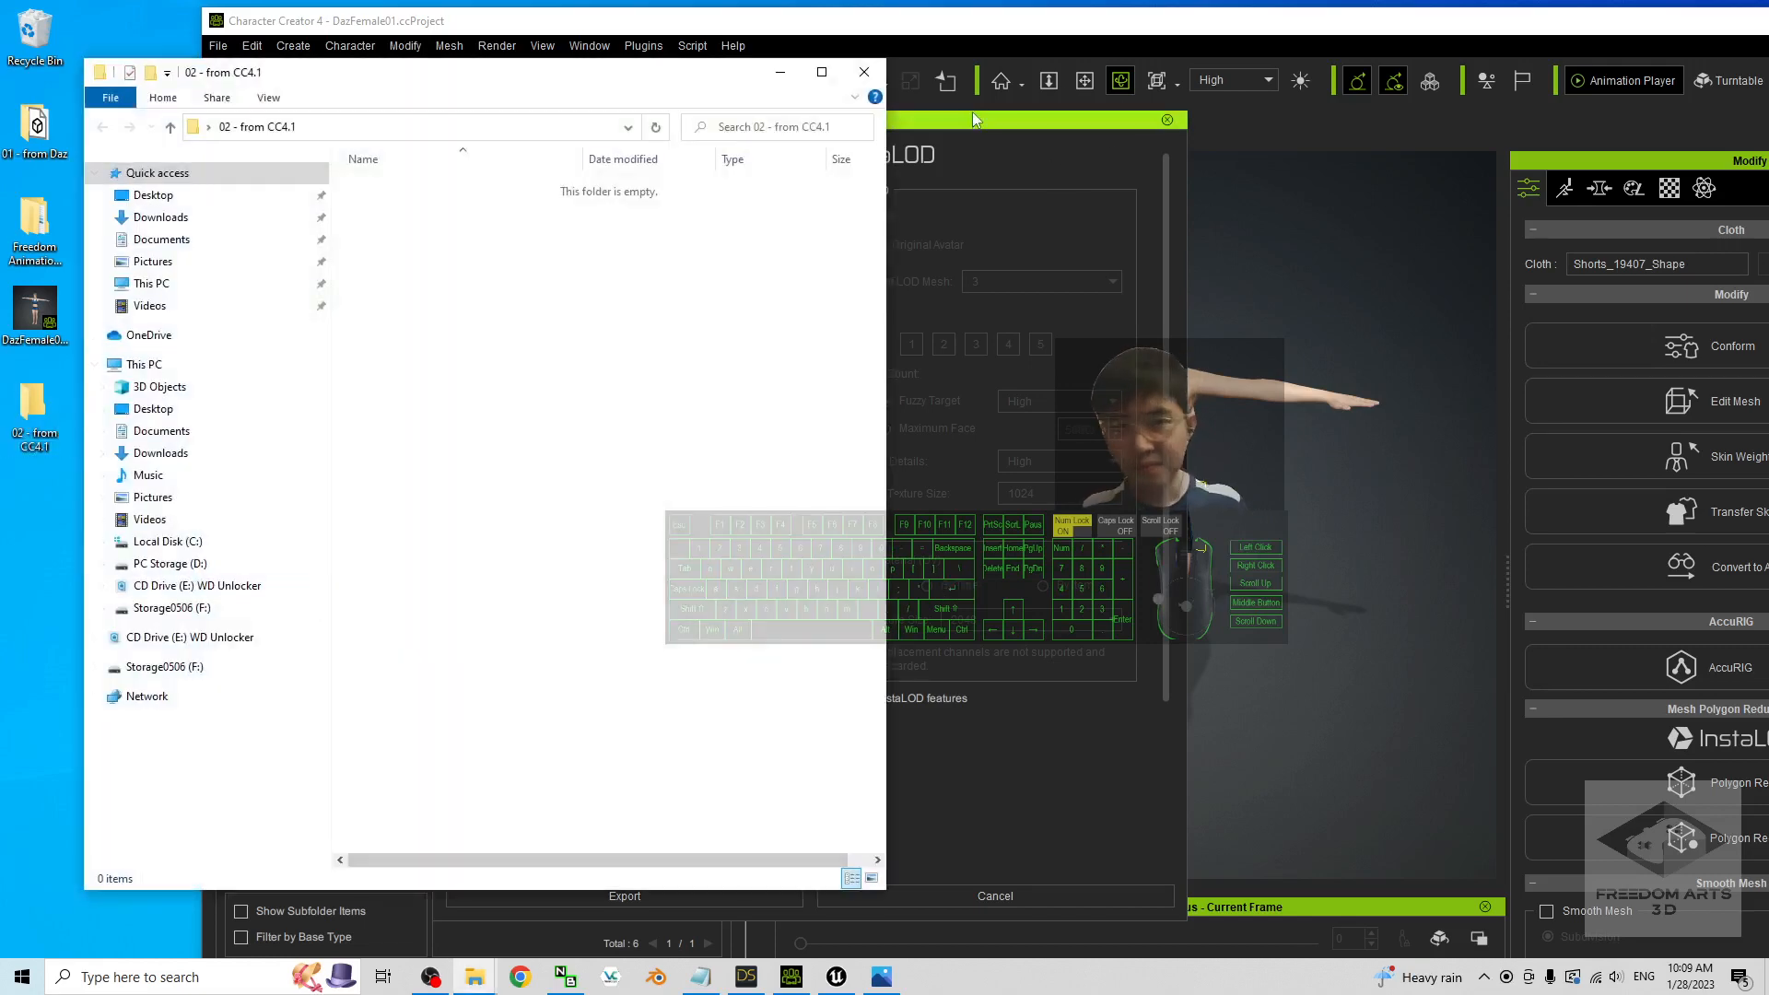
left_click_drag(972, 112, 1248, 117)
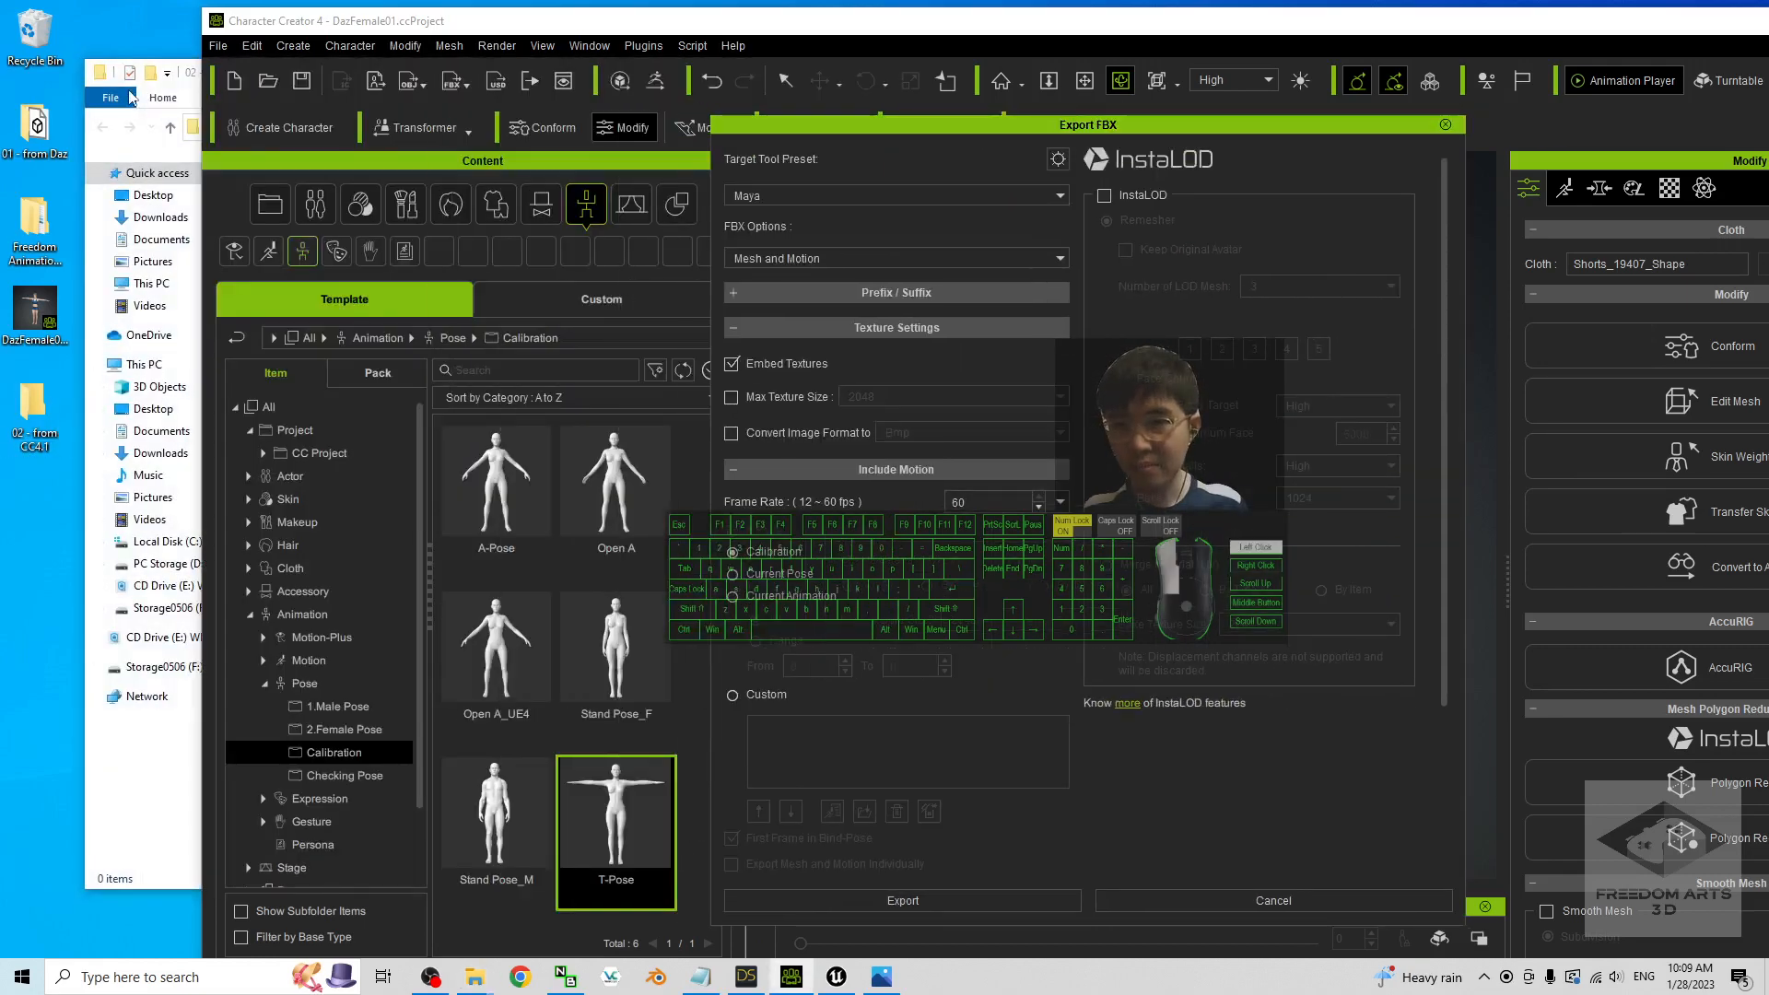
- Set the FBX export's target tool preset to Maya and its FBX option to Mesh
left_click_drag(1051, 126, 922, 136)
left_click(132, 810)
left_click(992, 136)
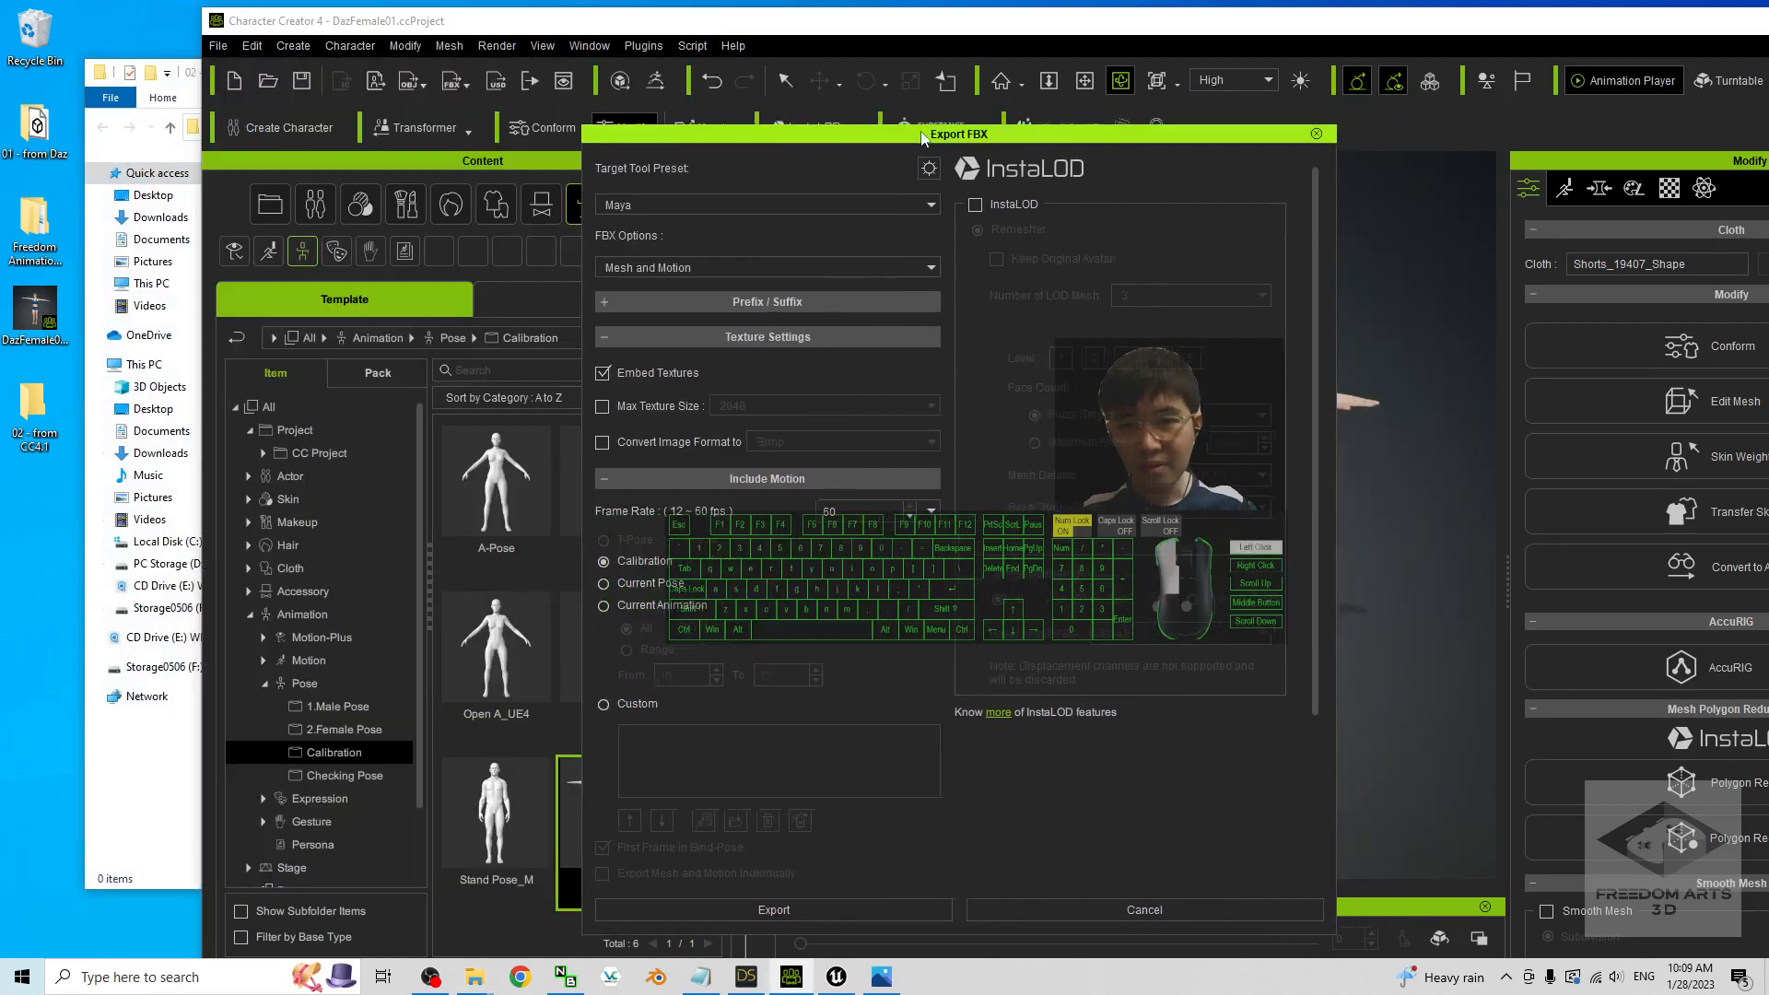
left_click(655, 204)
left_click(650, 241)
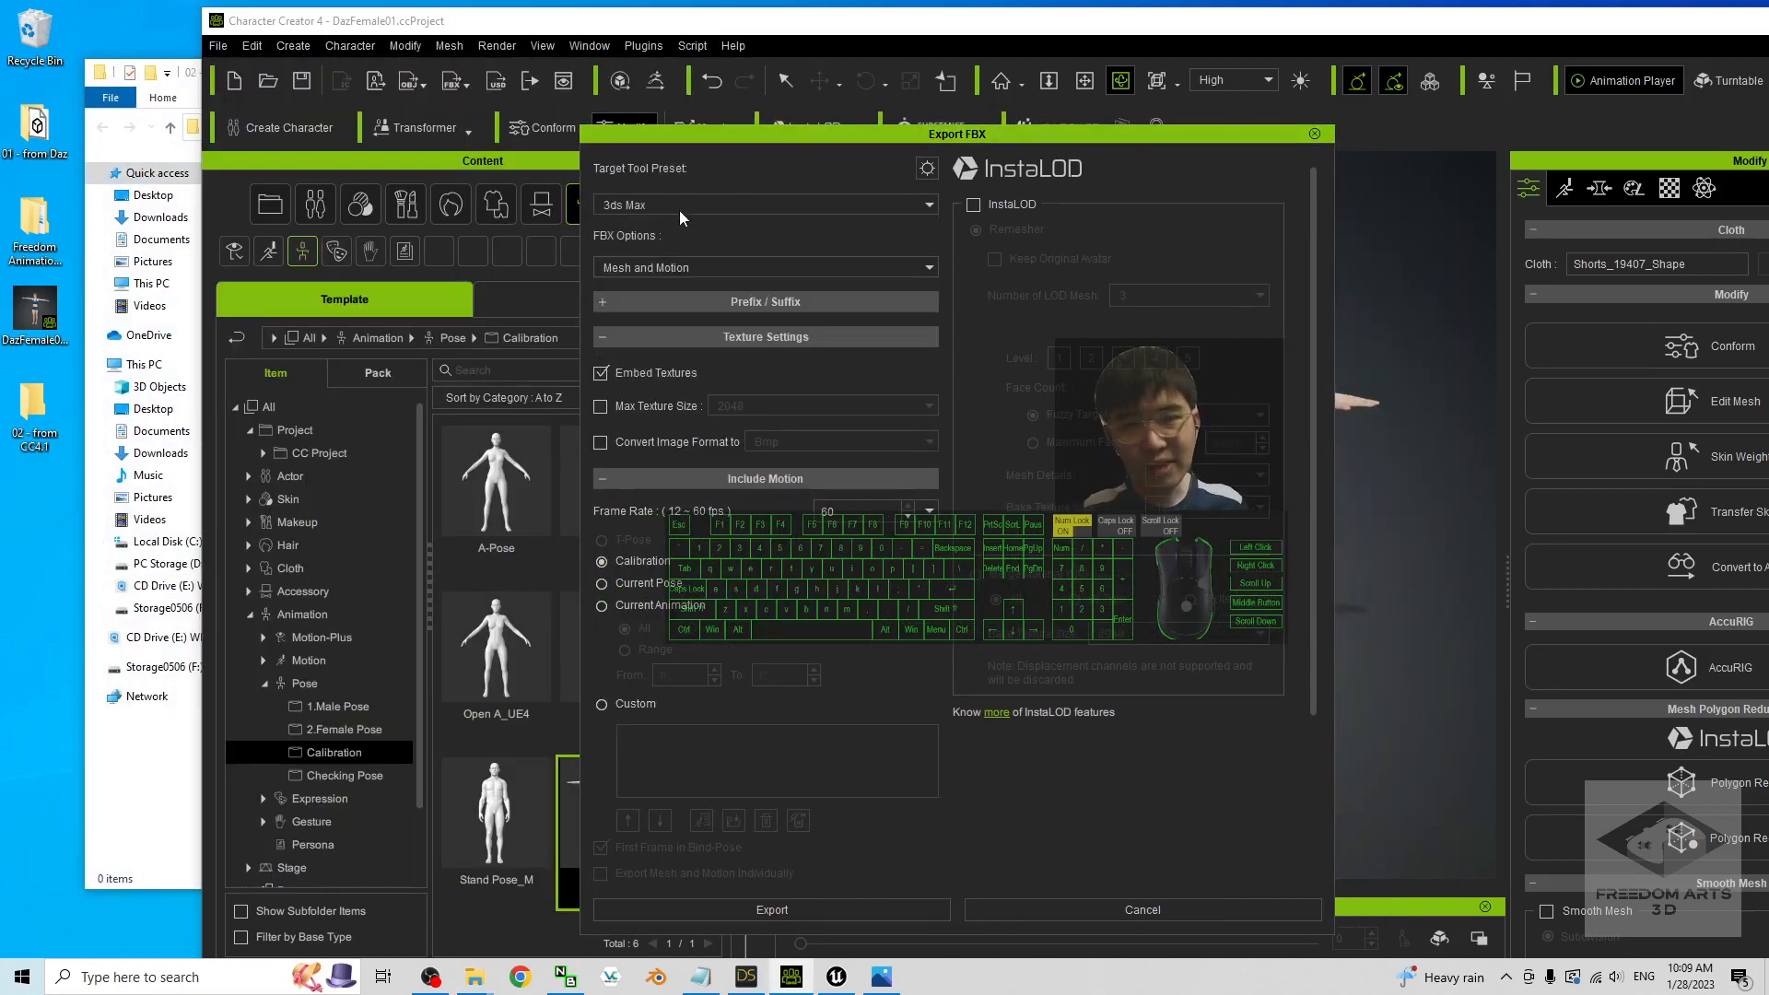
left_click(678, 203)
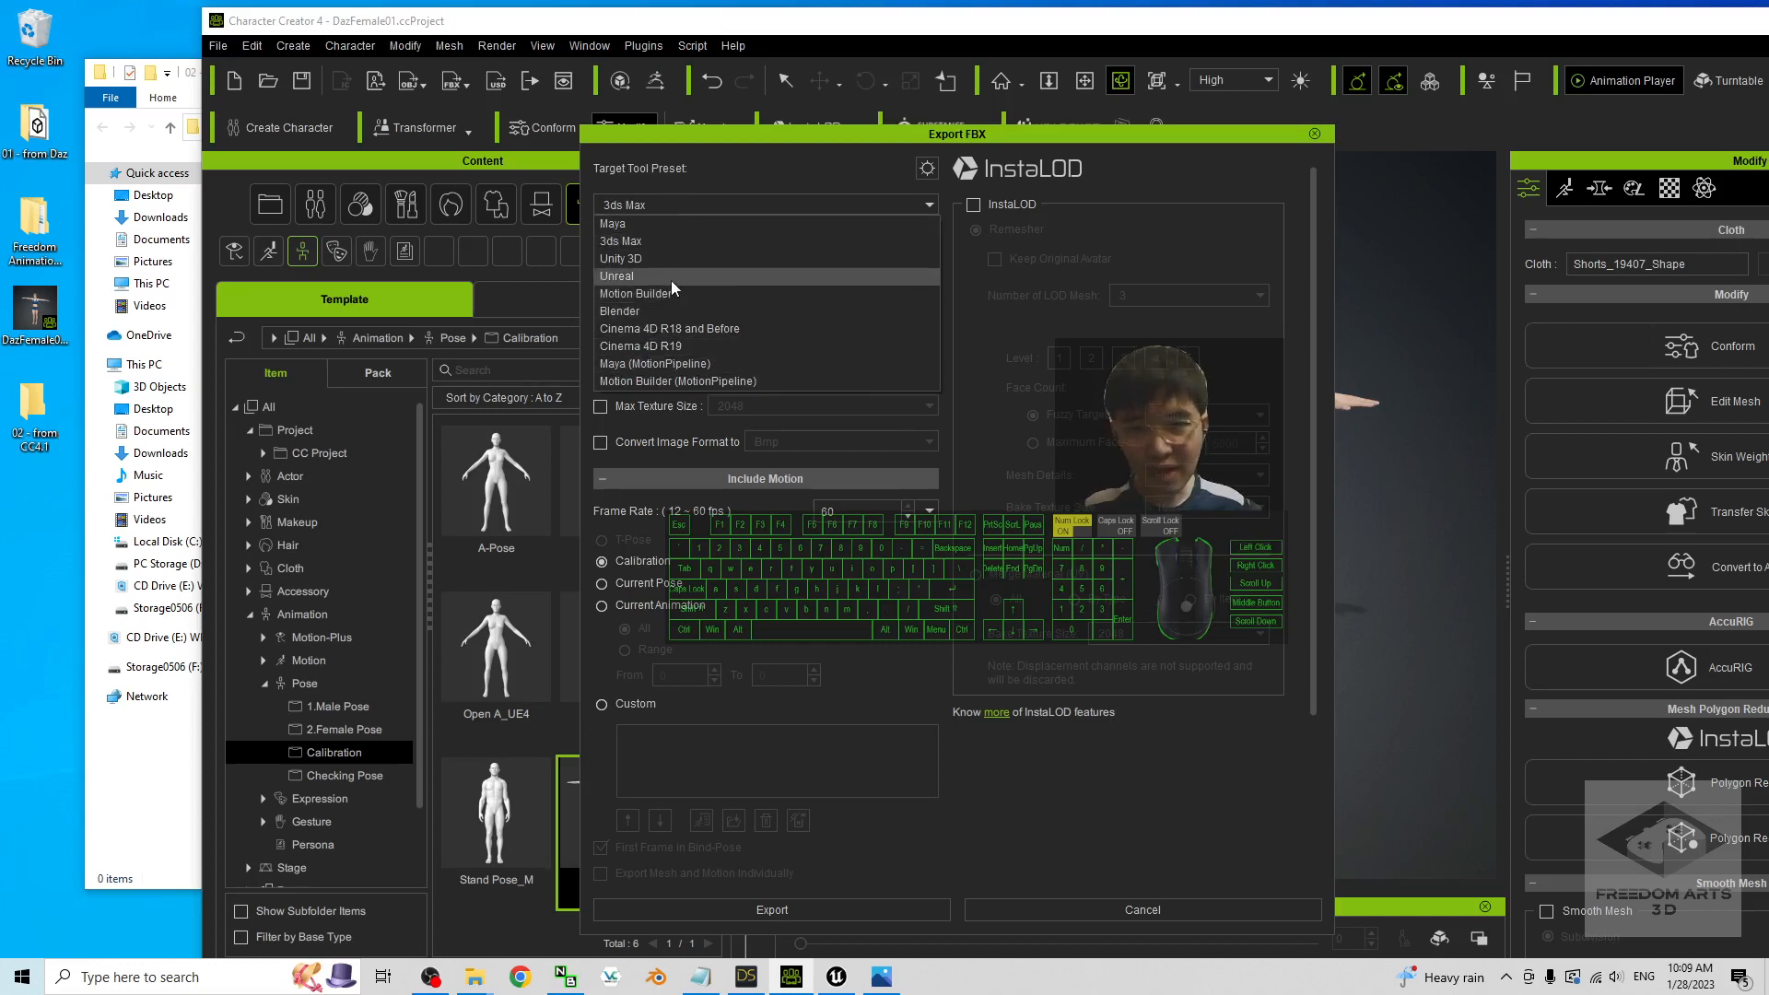
left_click(736, 224)
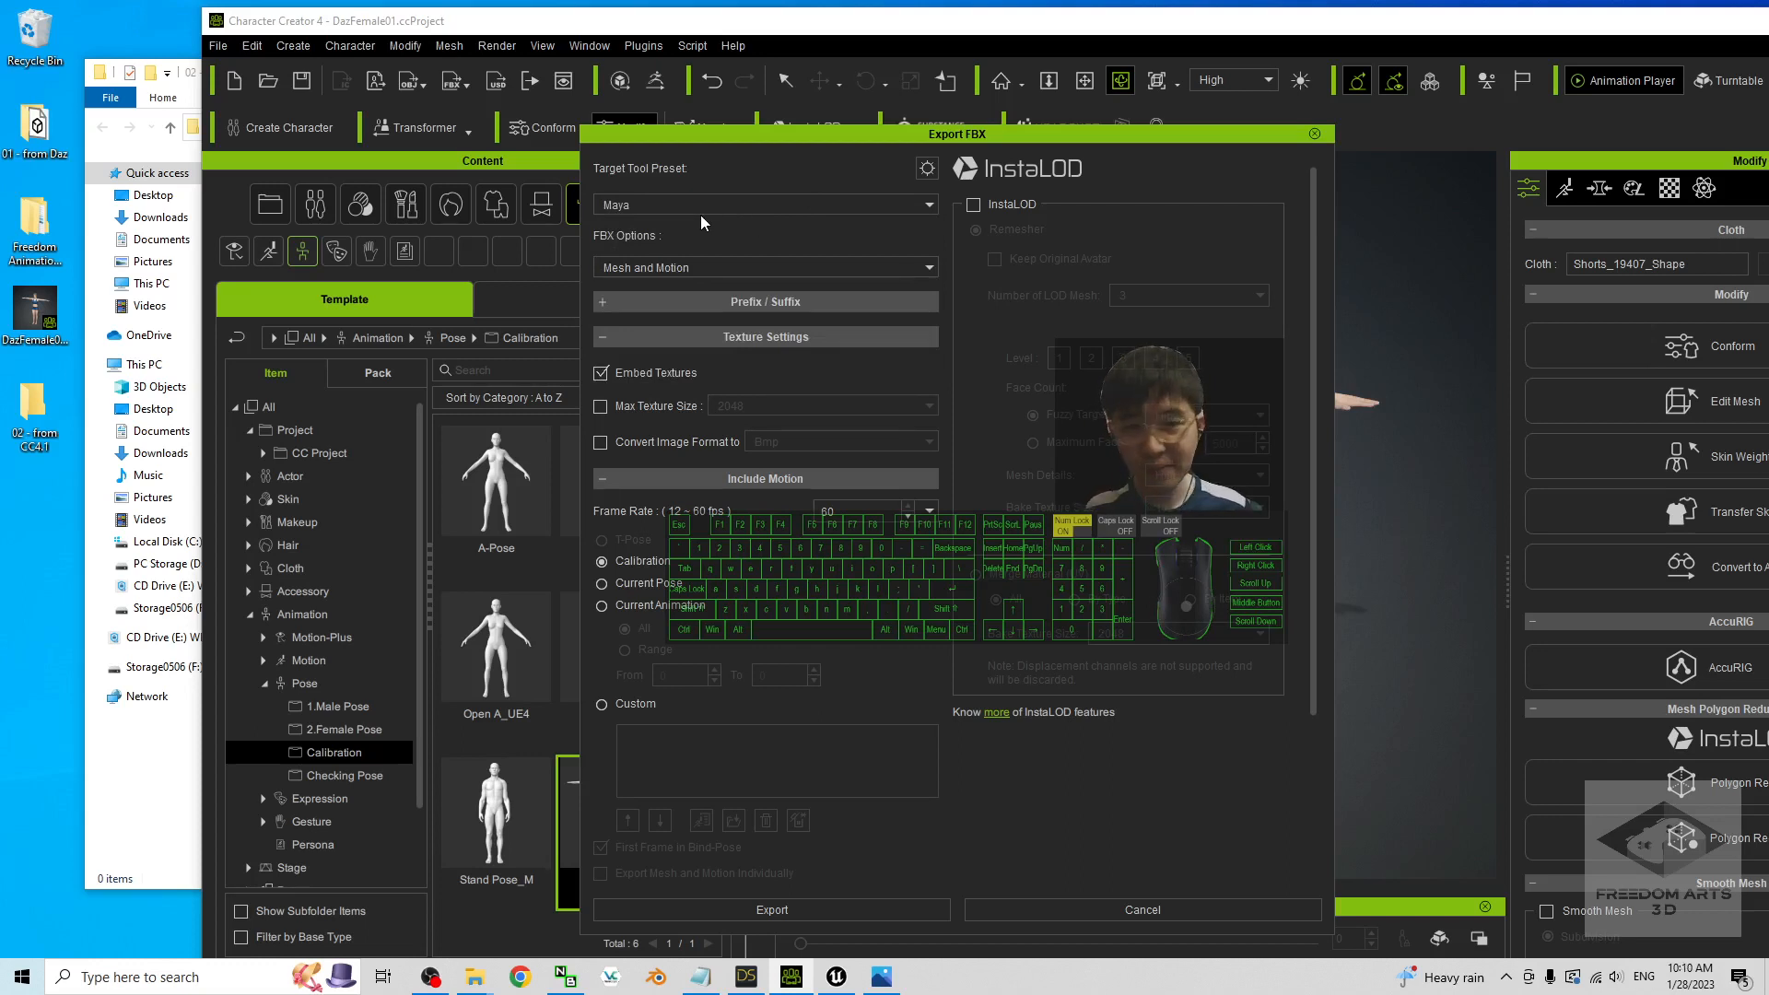
left_click(650, 266)
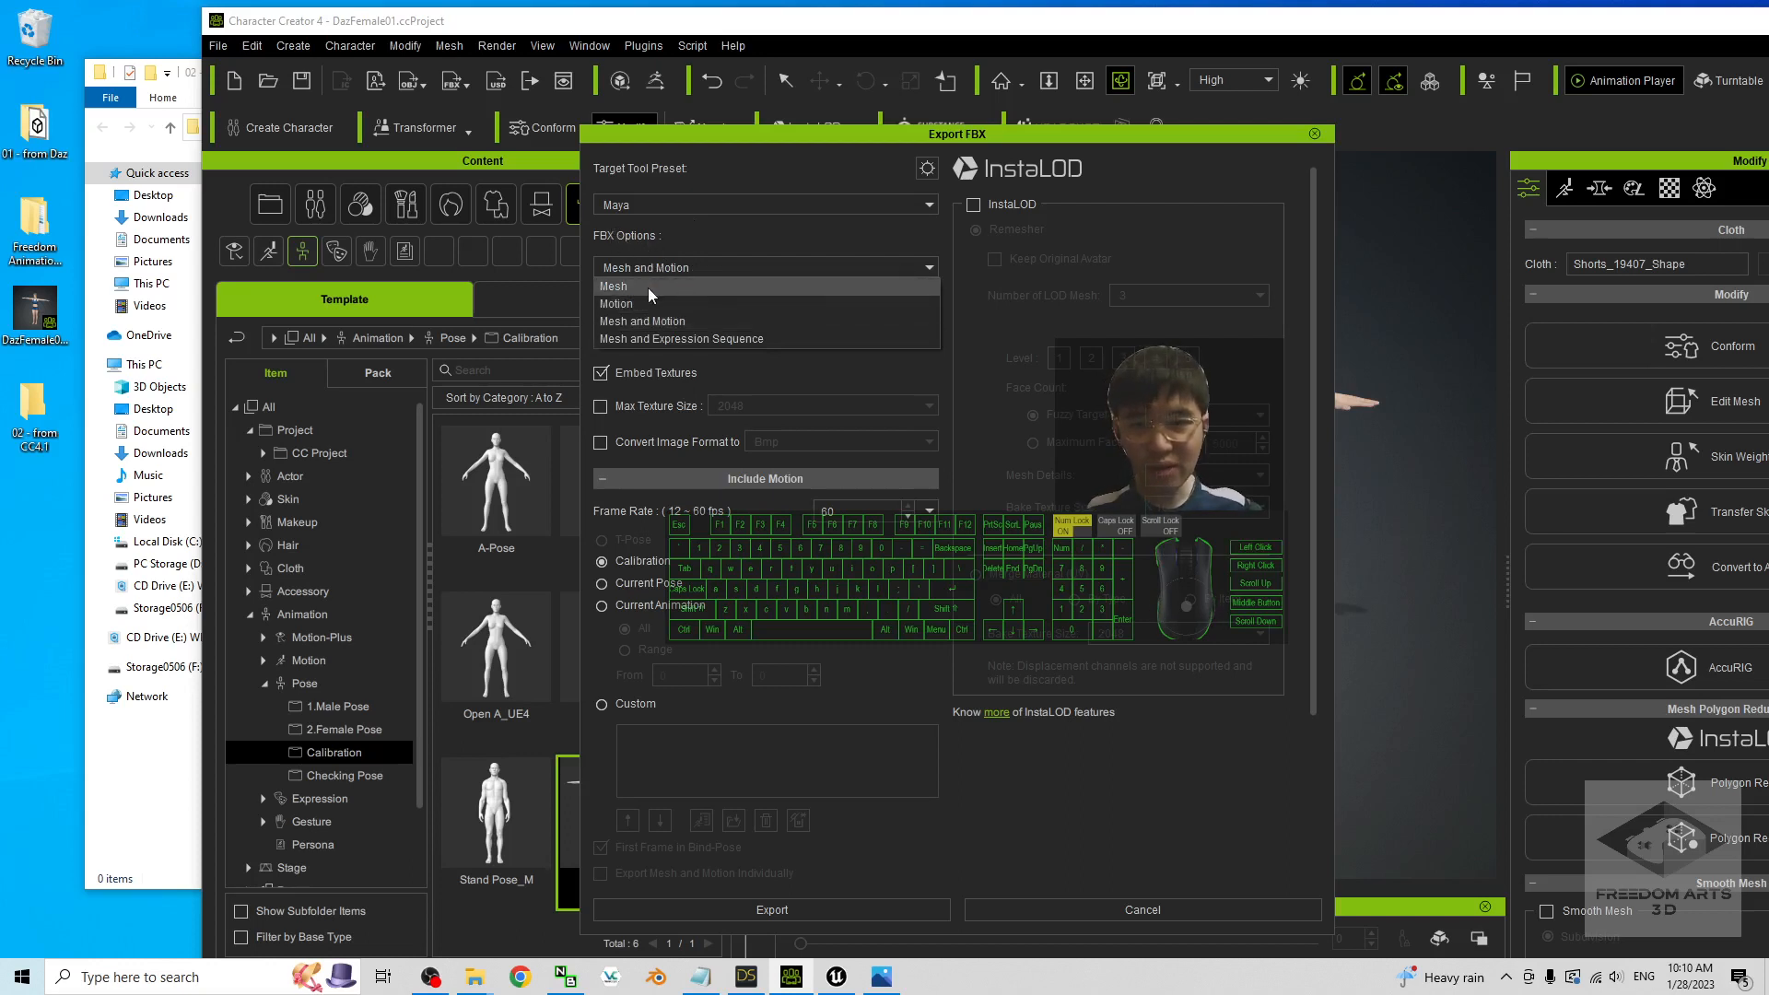
left_click(612, 290)
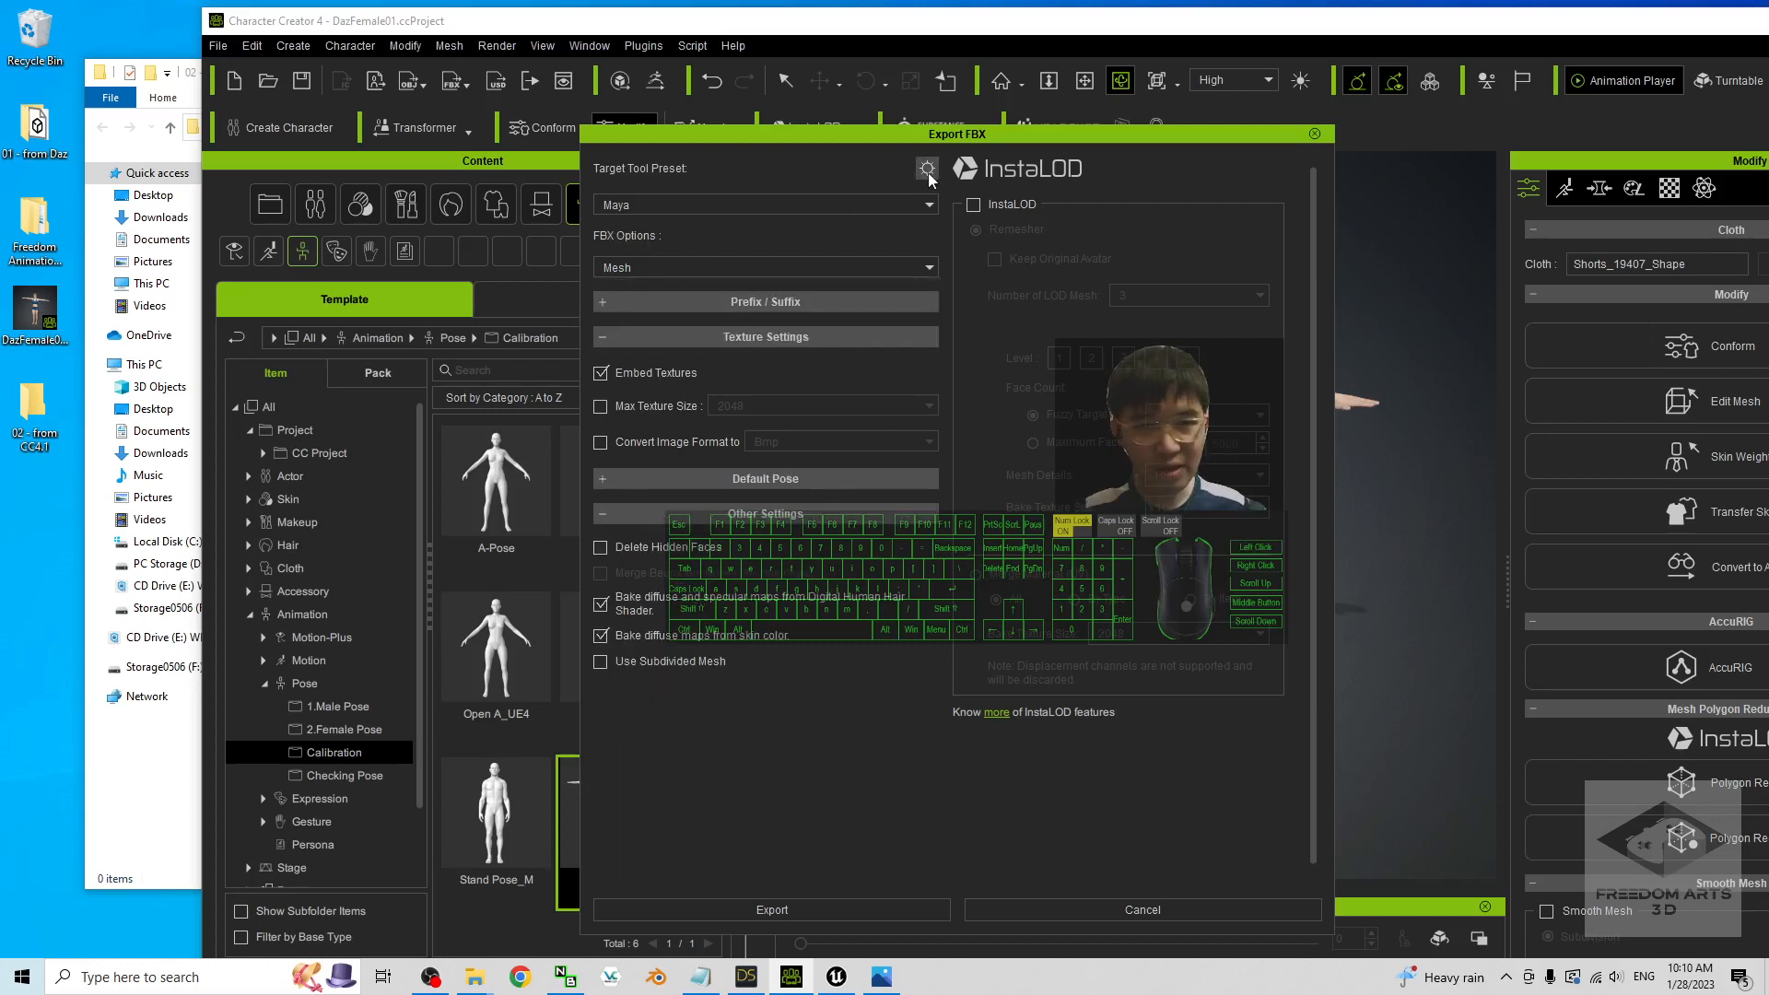
- Show the advanced FBX export settings, start the export, and accept the reimport notice
left_click(925, 170)
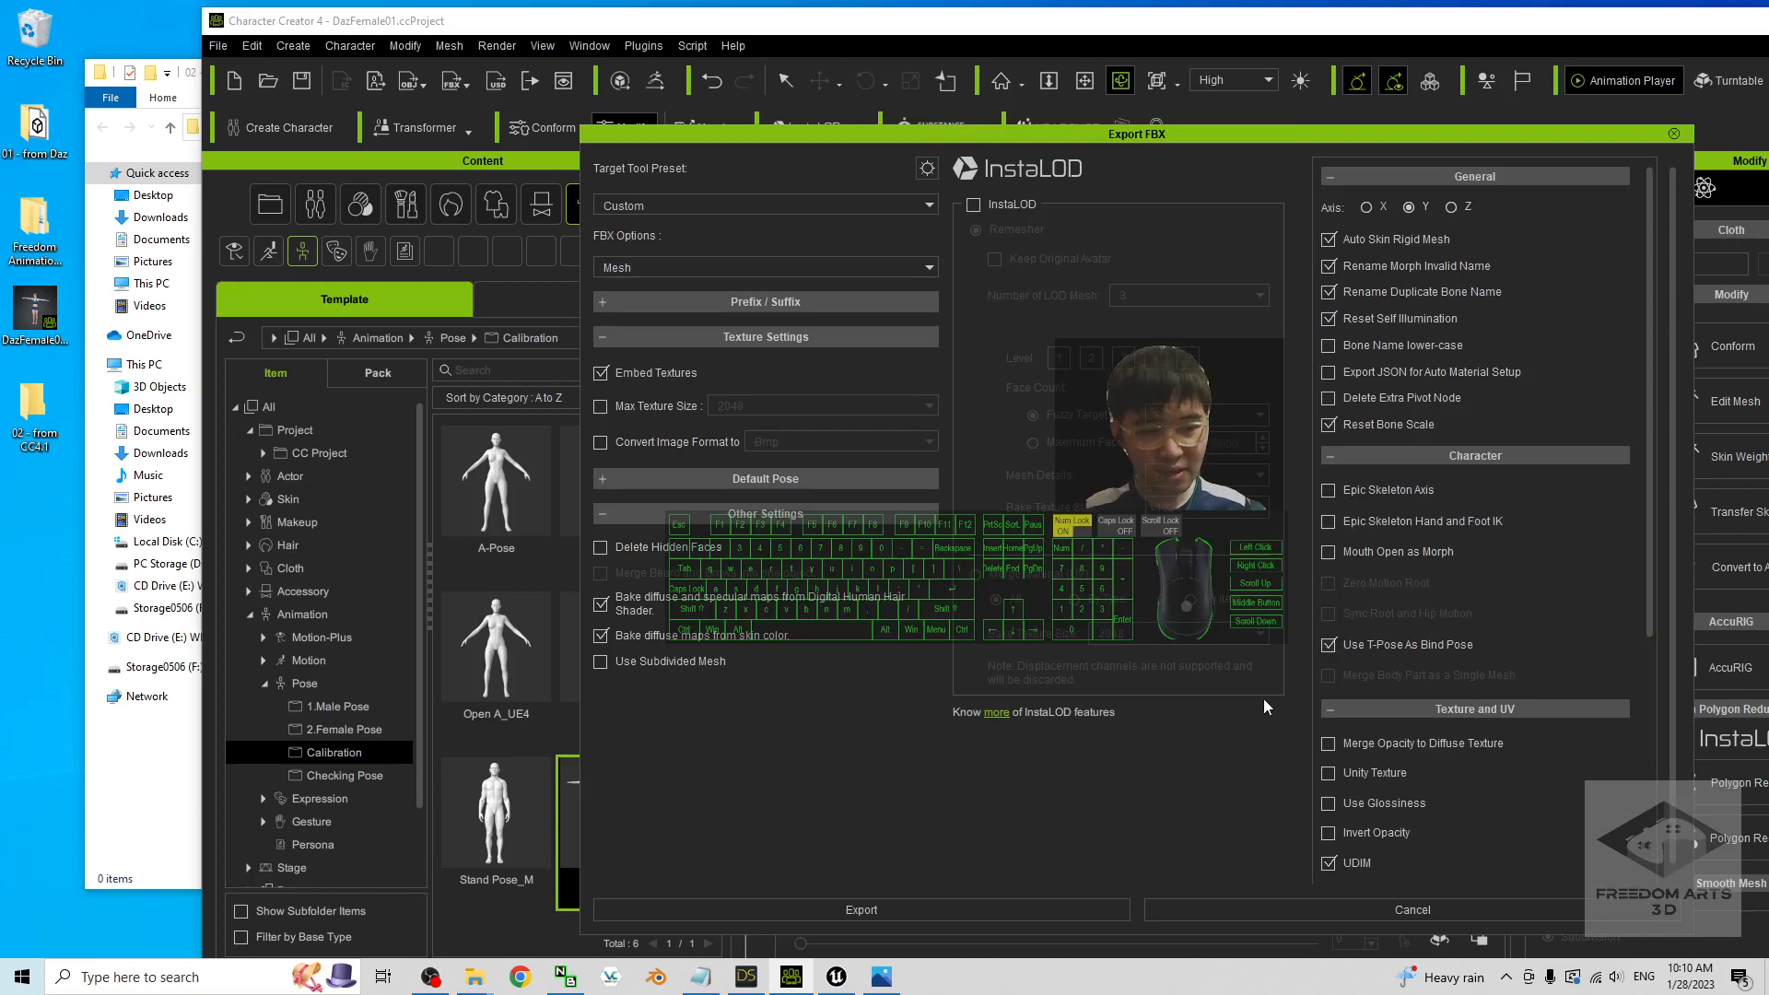
left_click(892, 908)
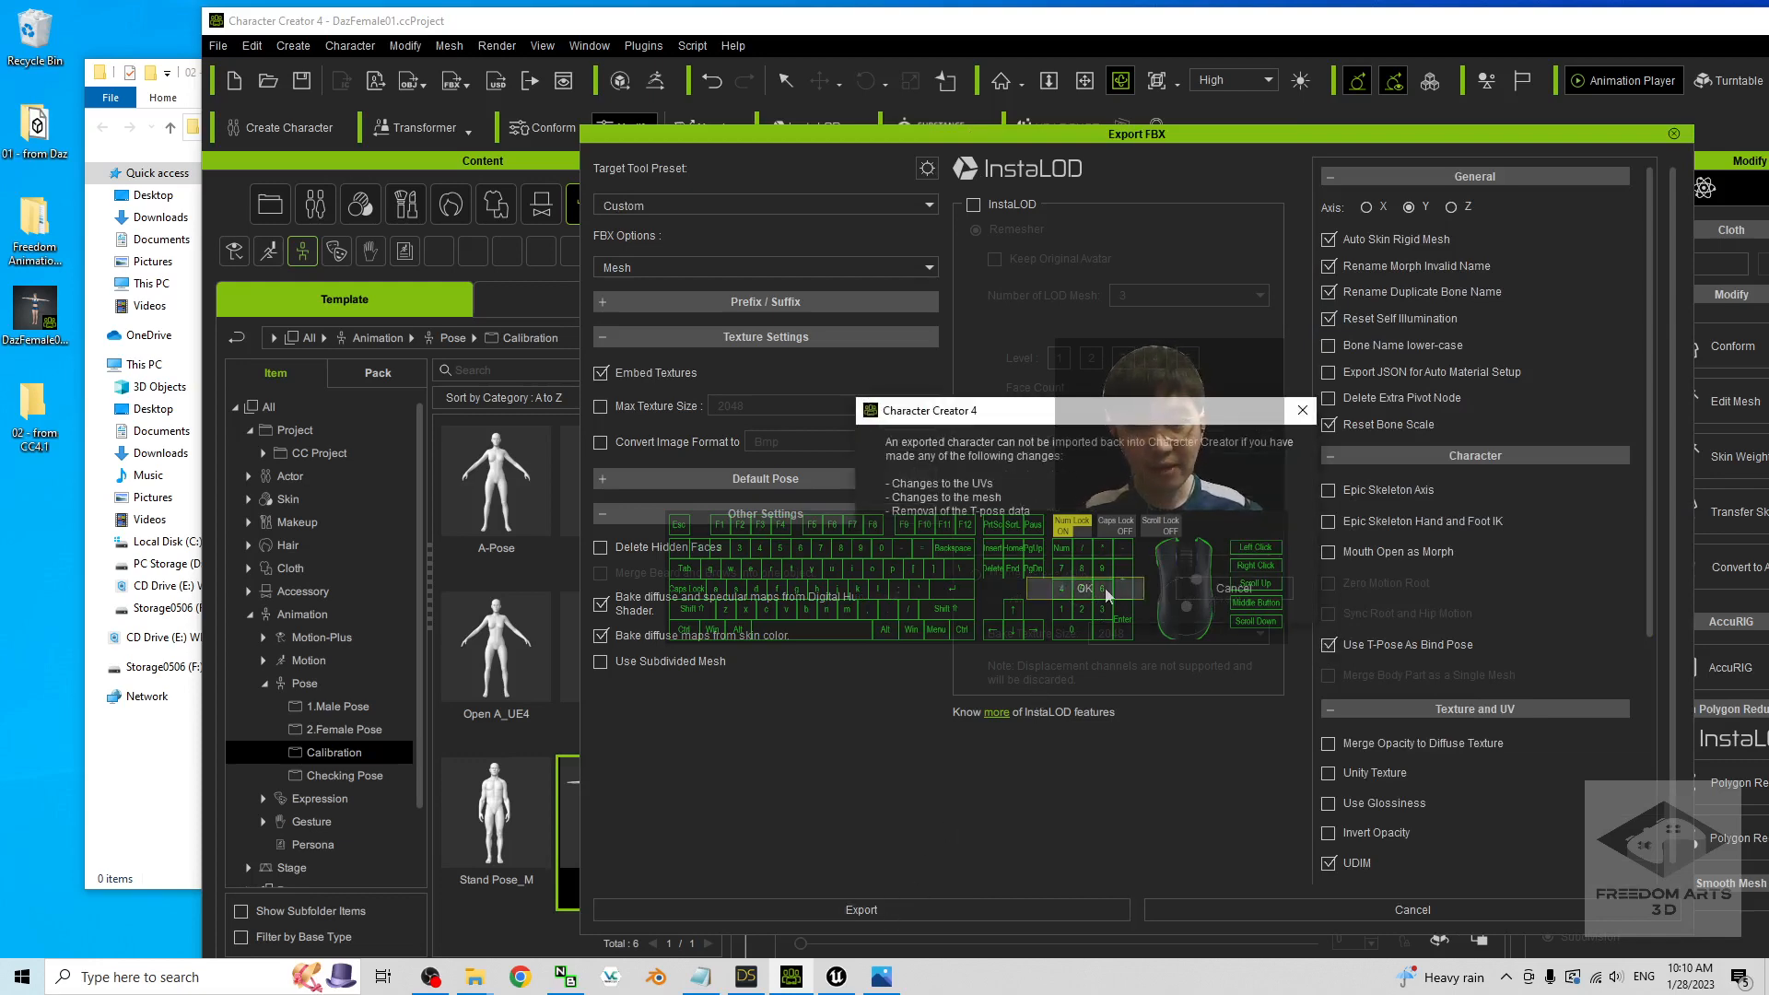
left_click(1107, 594)
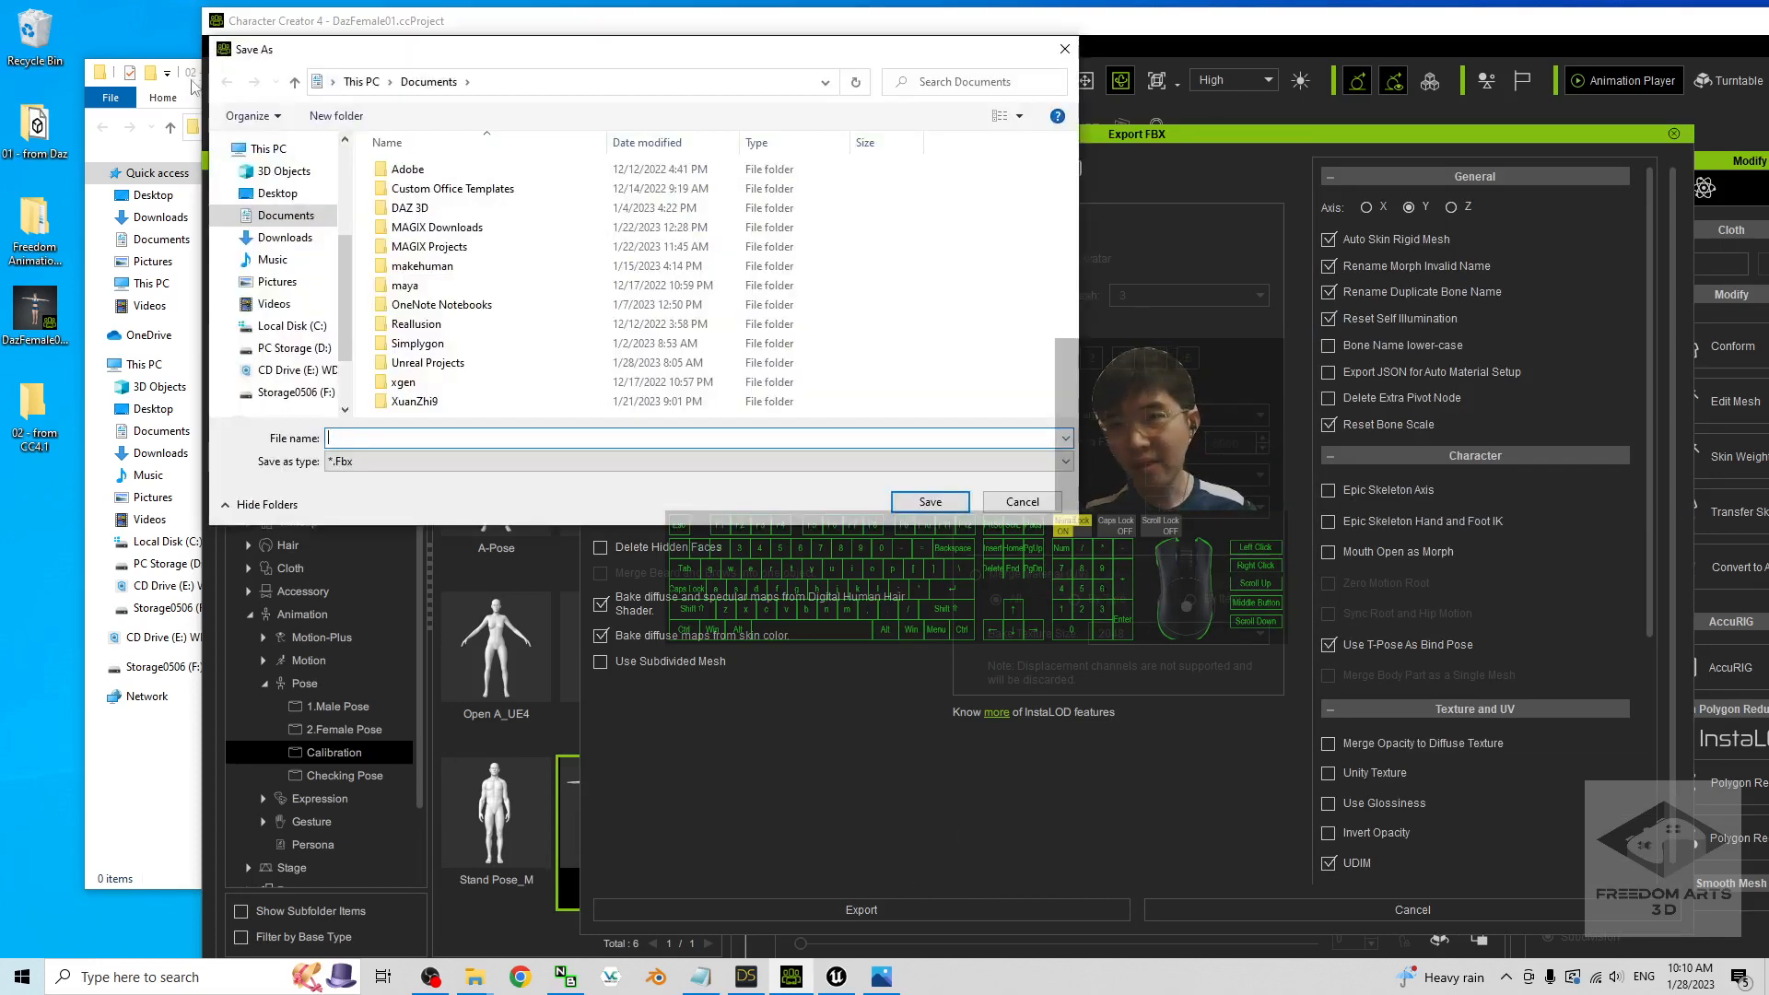
- Save the exported FBX as DazFemale01 in the Desktop folder "02 - from CC4.1", reusing the path copied from its folder window
left_click(192, 79)
left_click_drag(559, 85, 576, 161)
left_click(248, 205)
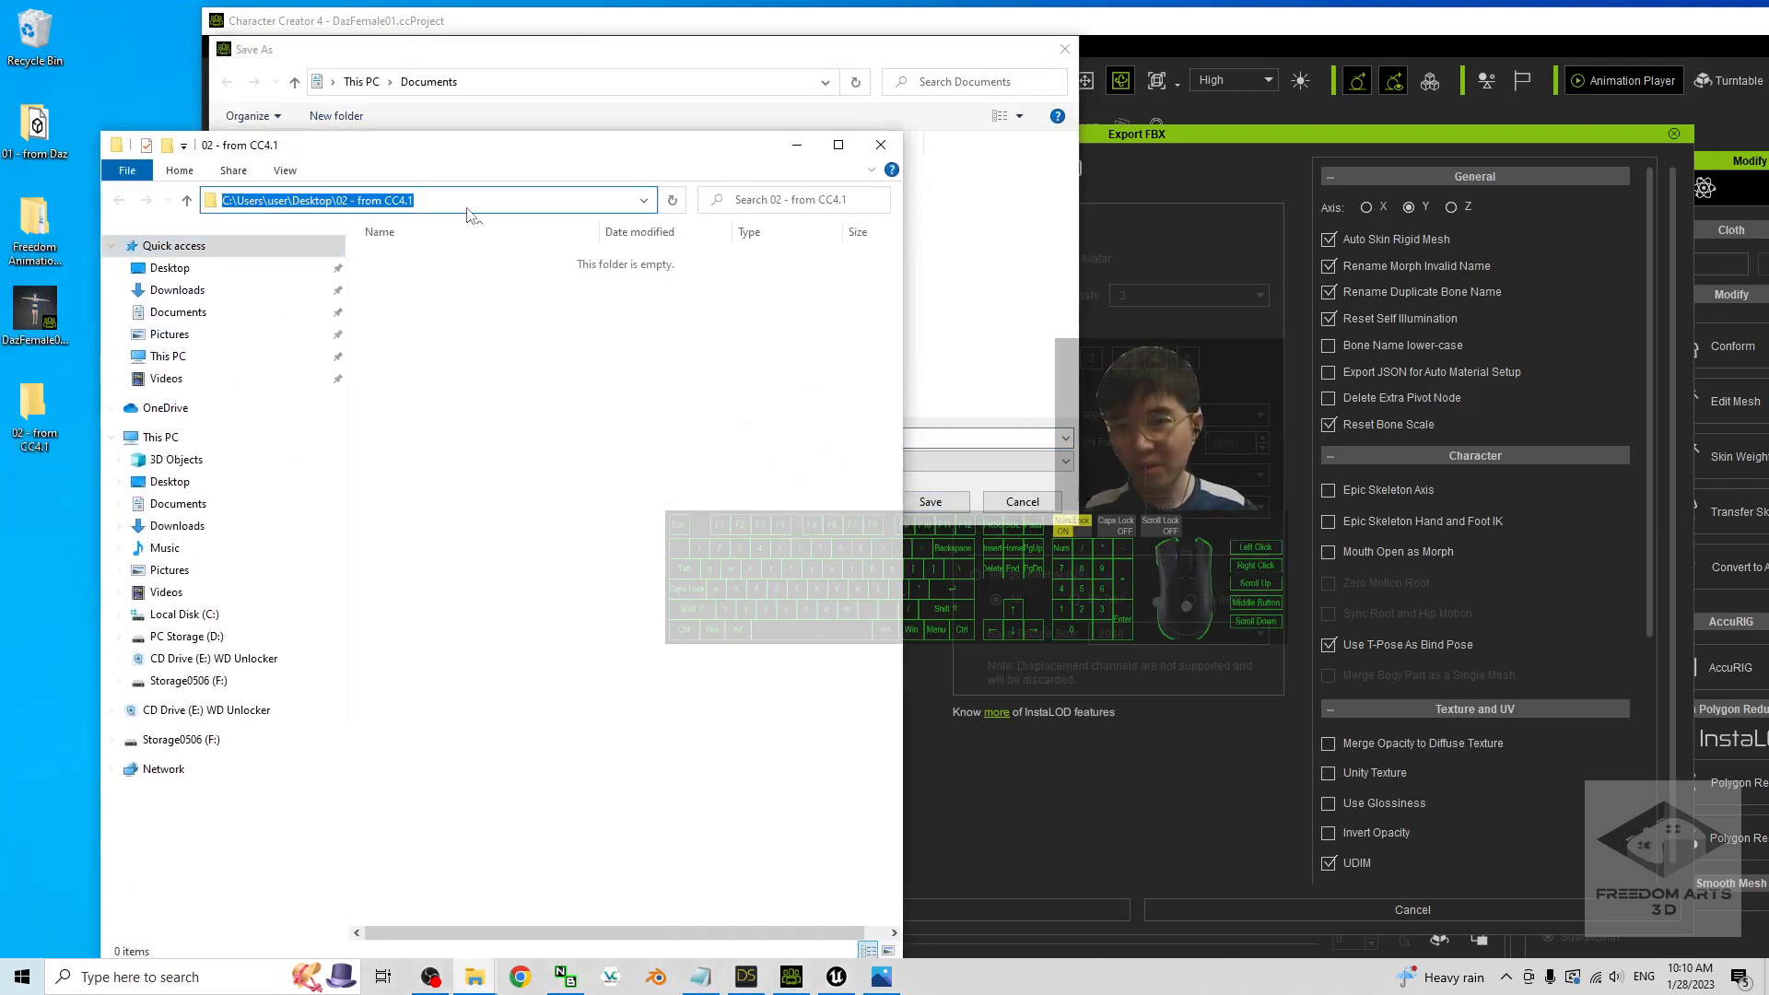
key("ctrl+c")
left_click(881, 144)
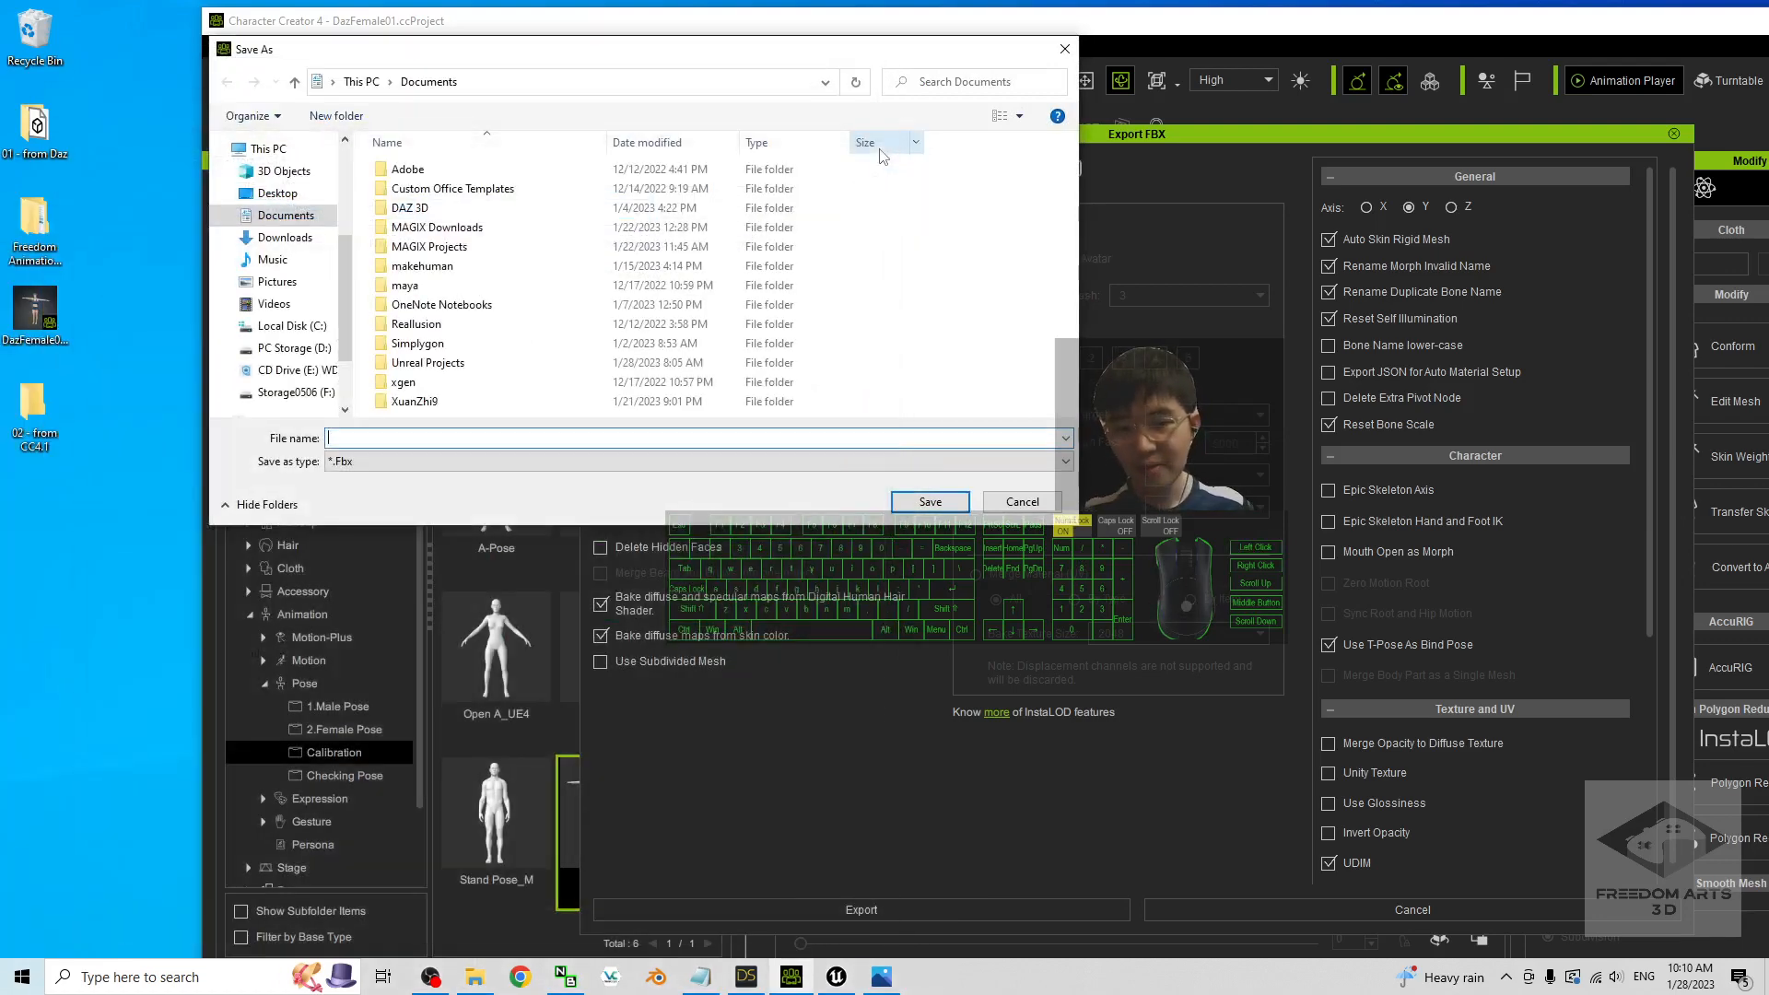
left_click(553, 82)
key("ctrl+v")
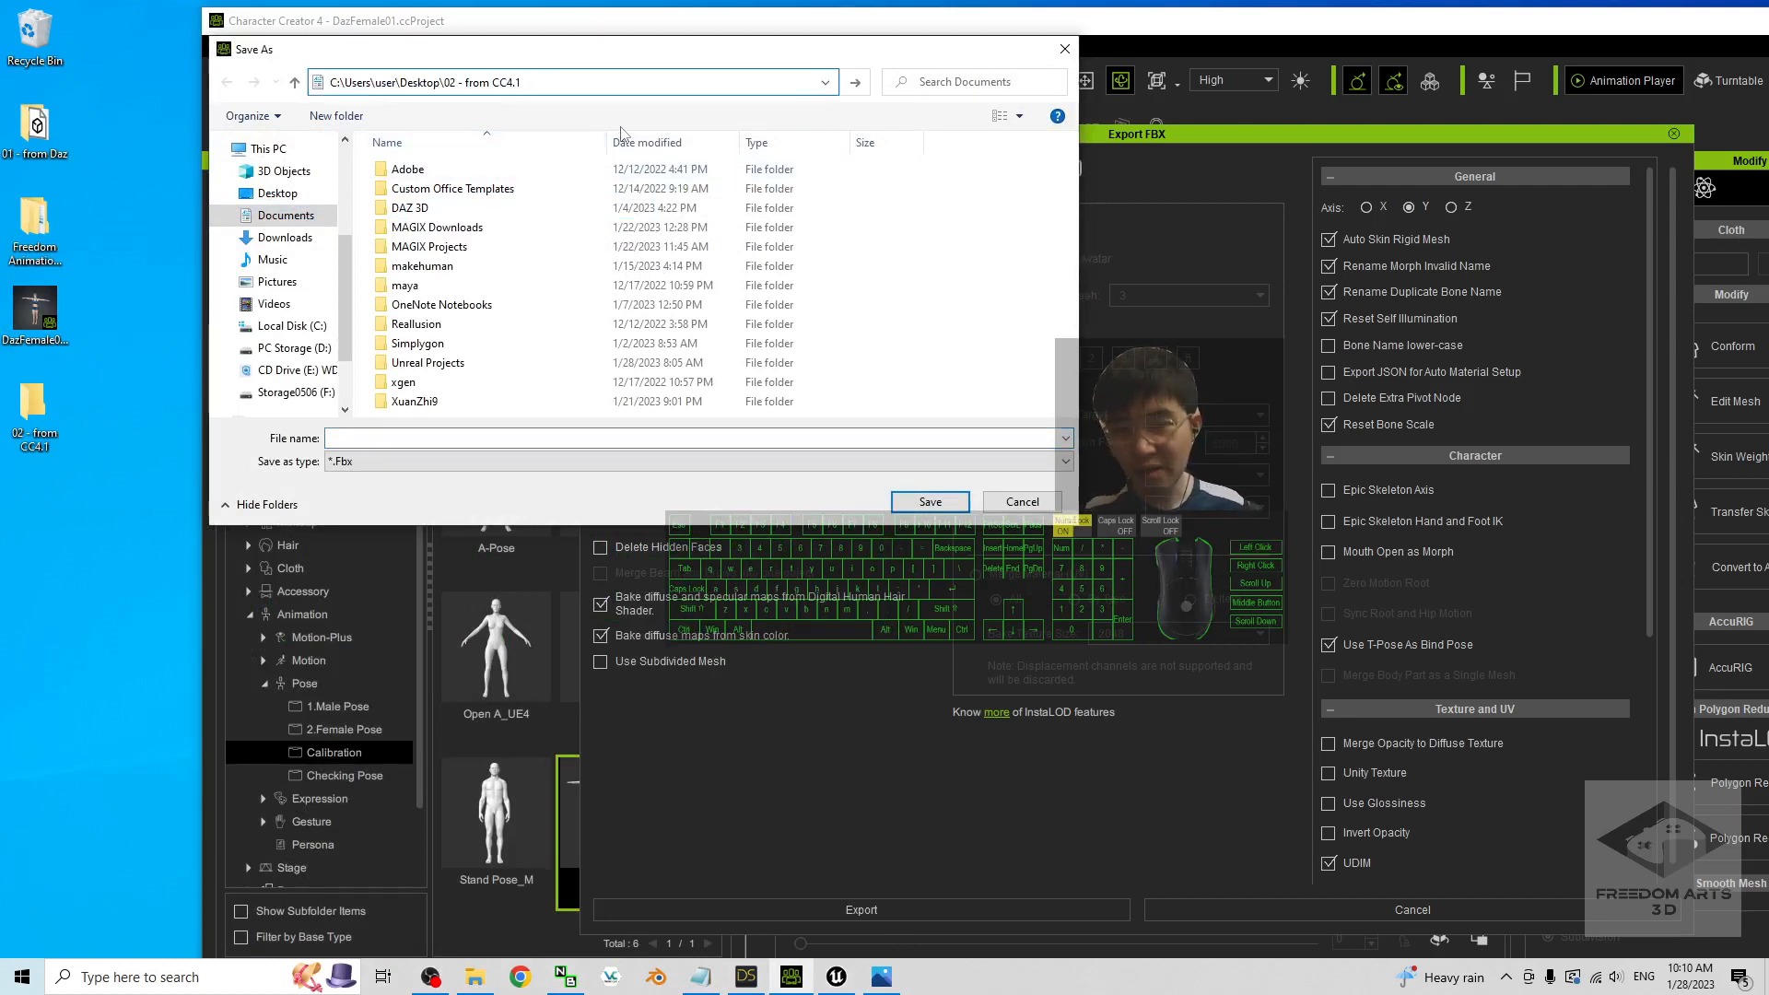
key("Return")
left_click(396, 439)
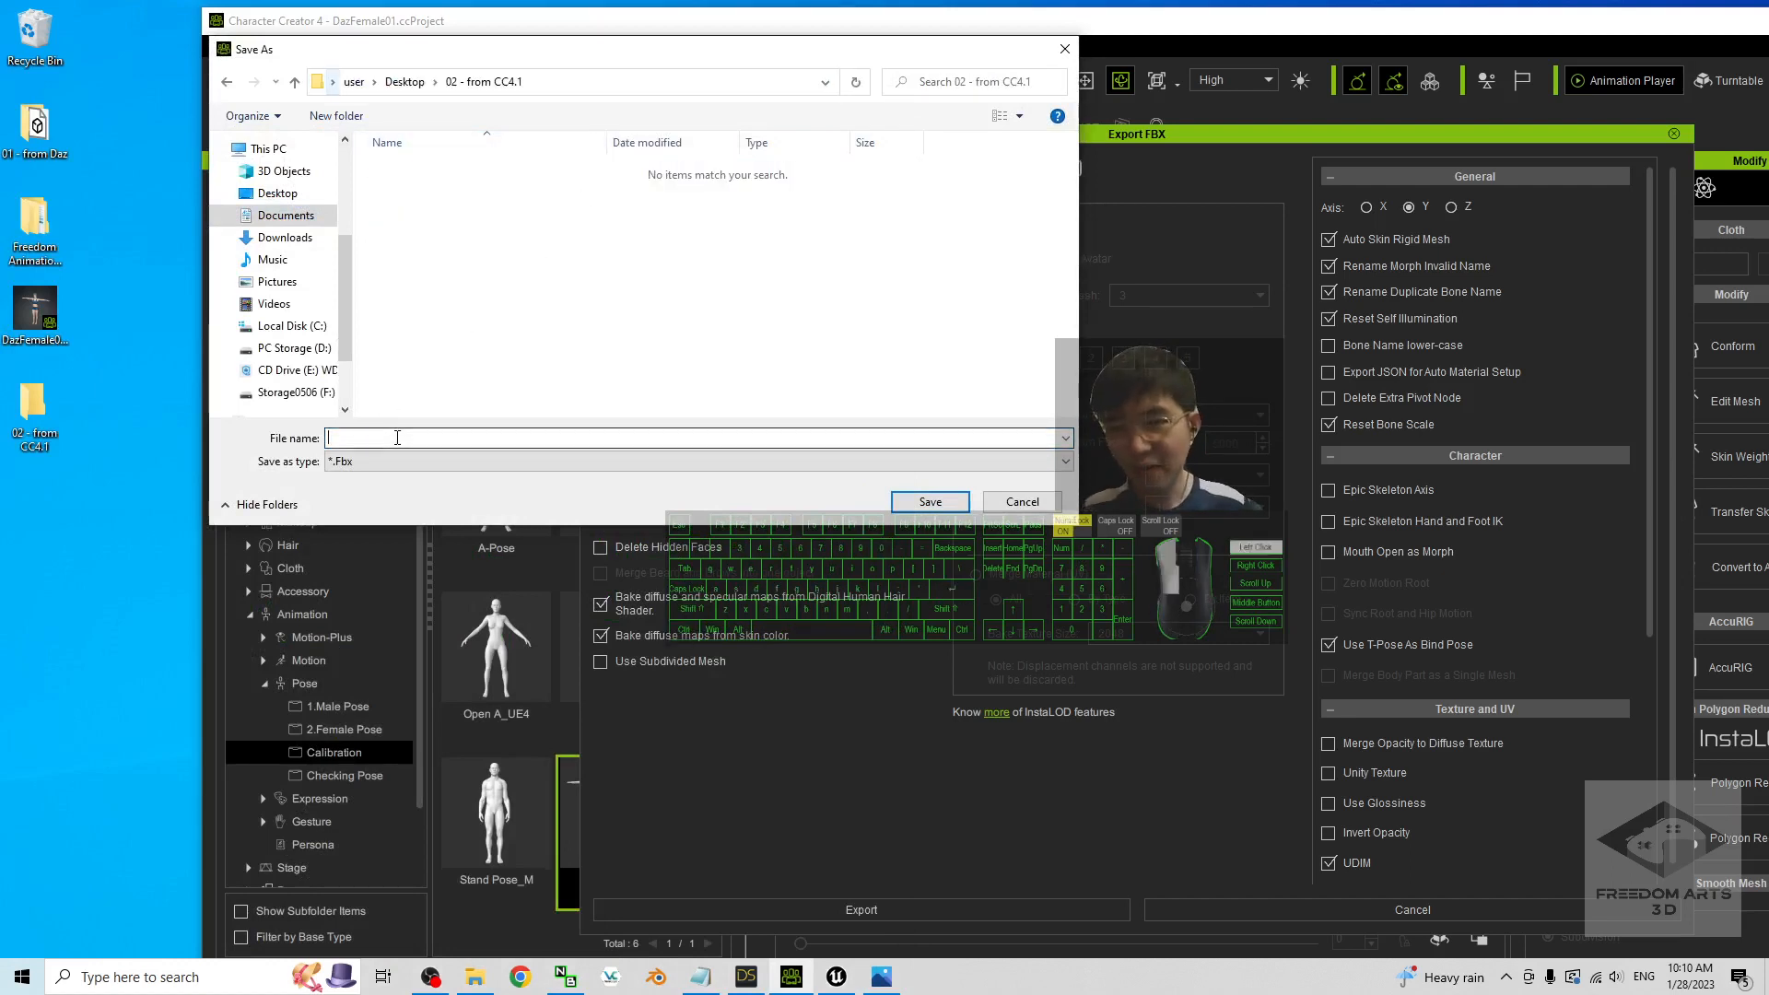
type("DazFemale01")
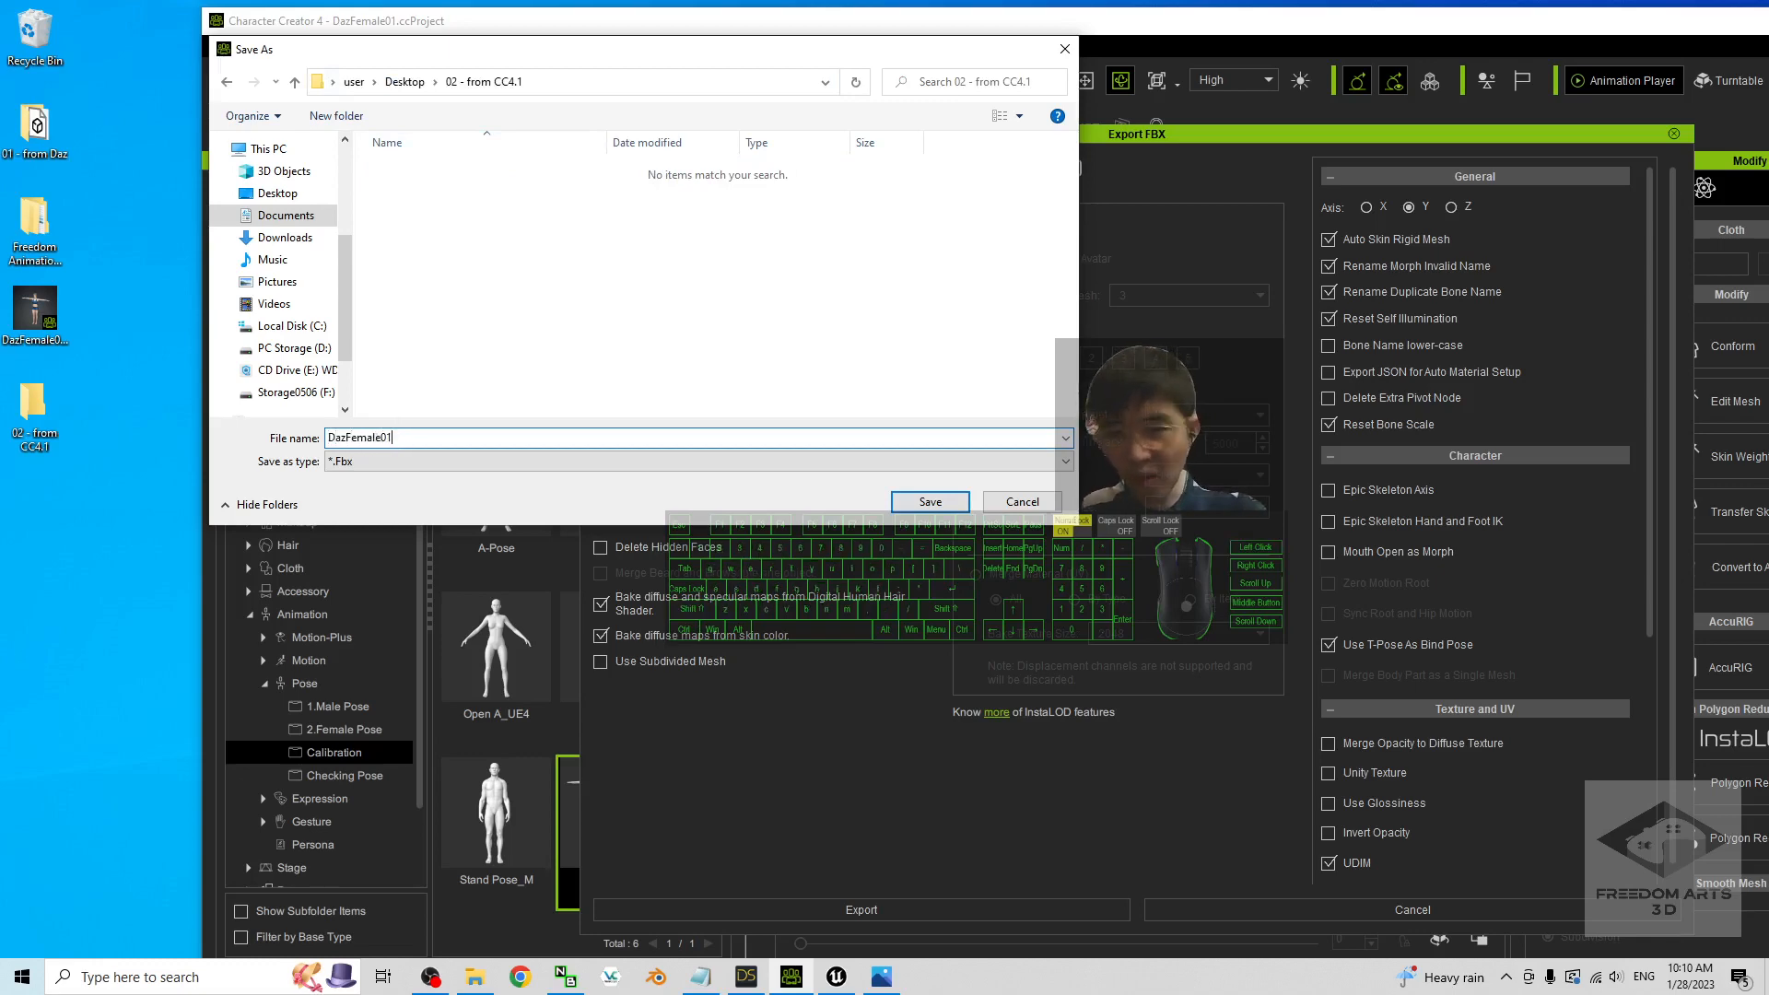
left_click(943, 501)
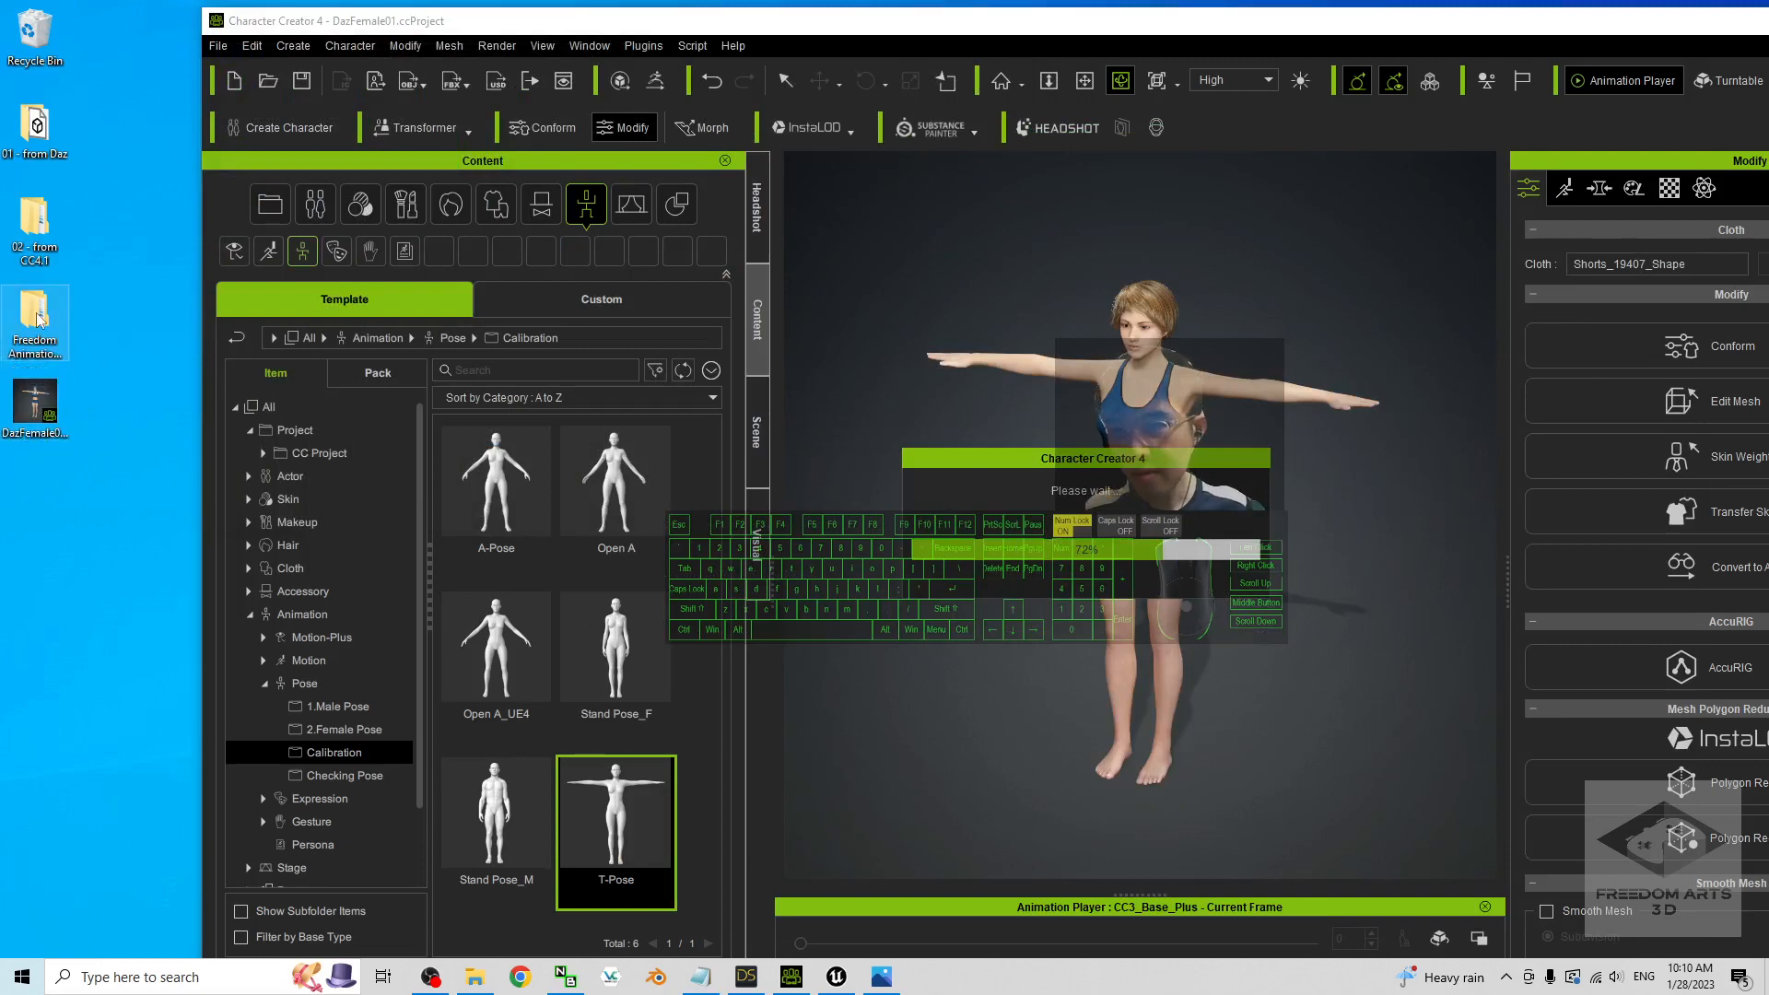
- Check the exported FBX and textures in the Desktop folder "02 - from CC4.1", leaving its window open
double_click(37, 319)
left_click(878, 138)
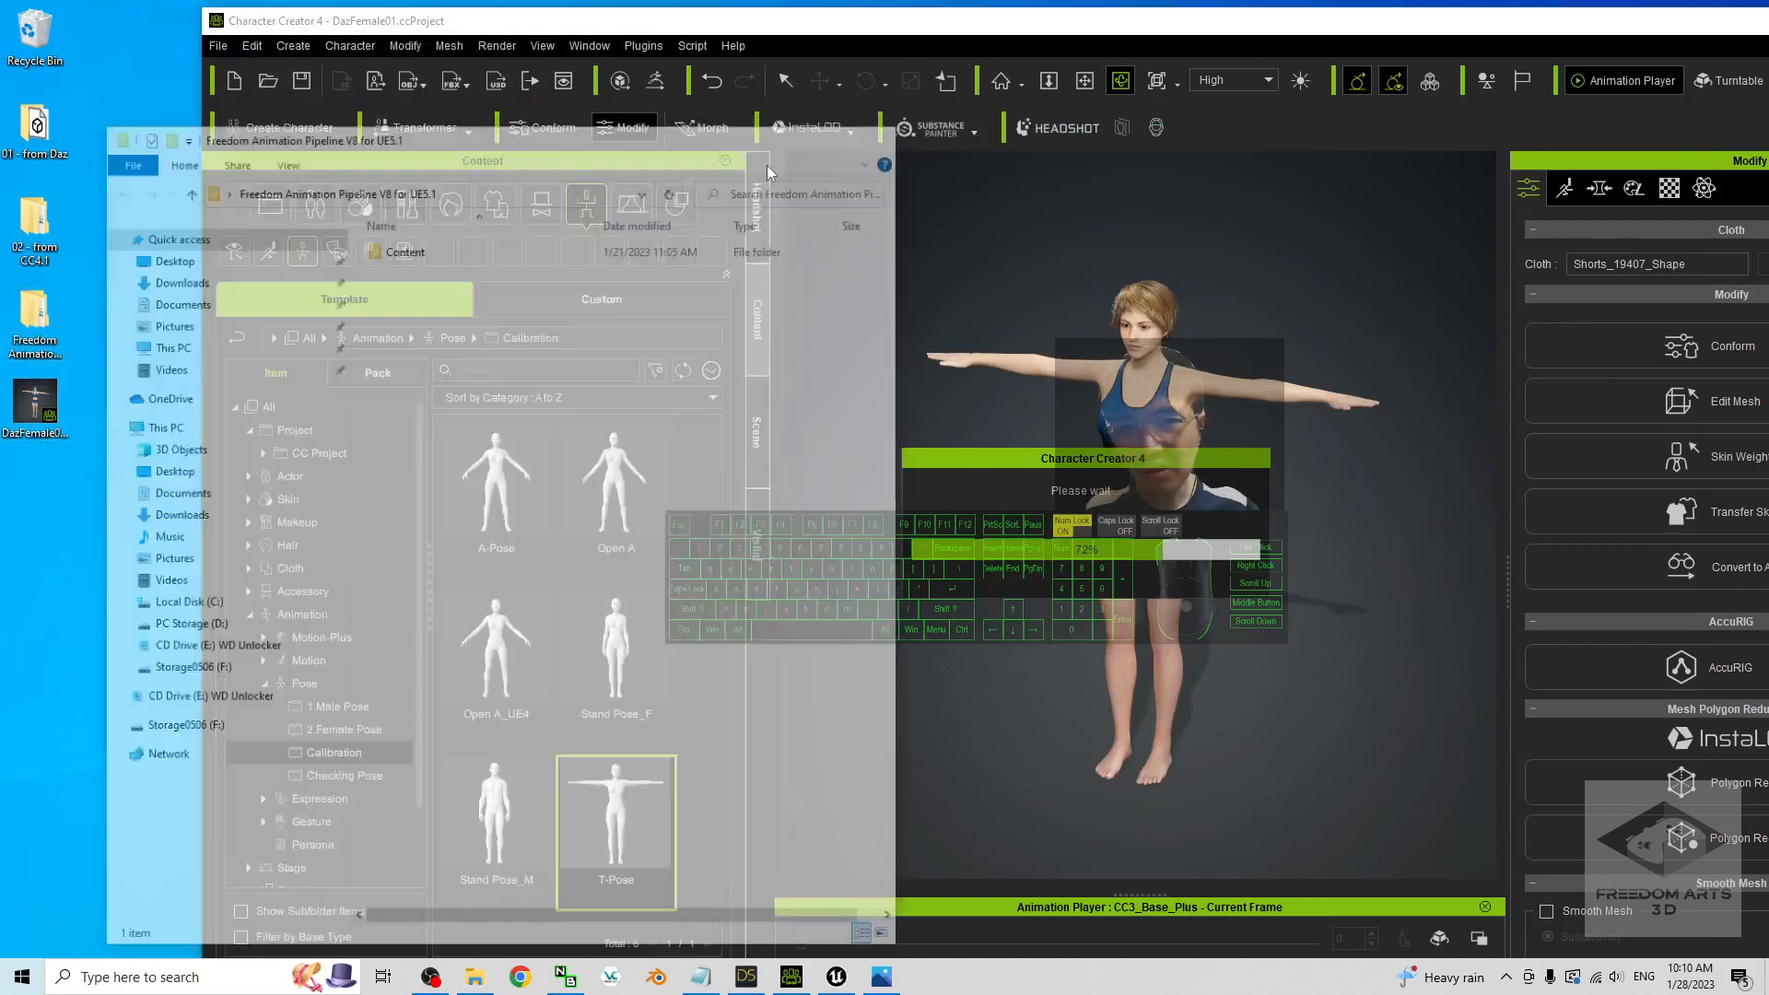
double_click(19, 226)
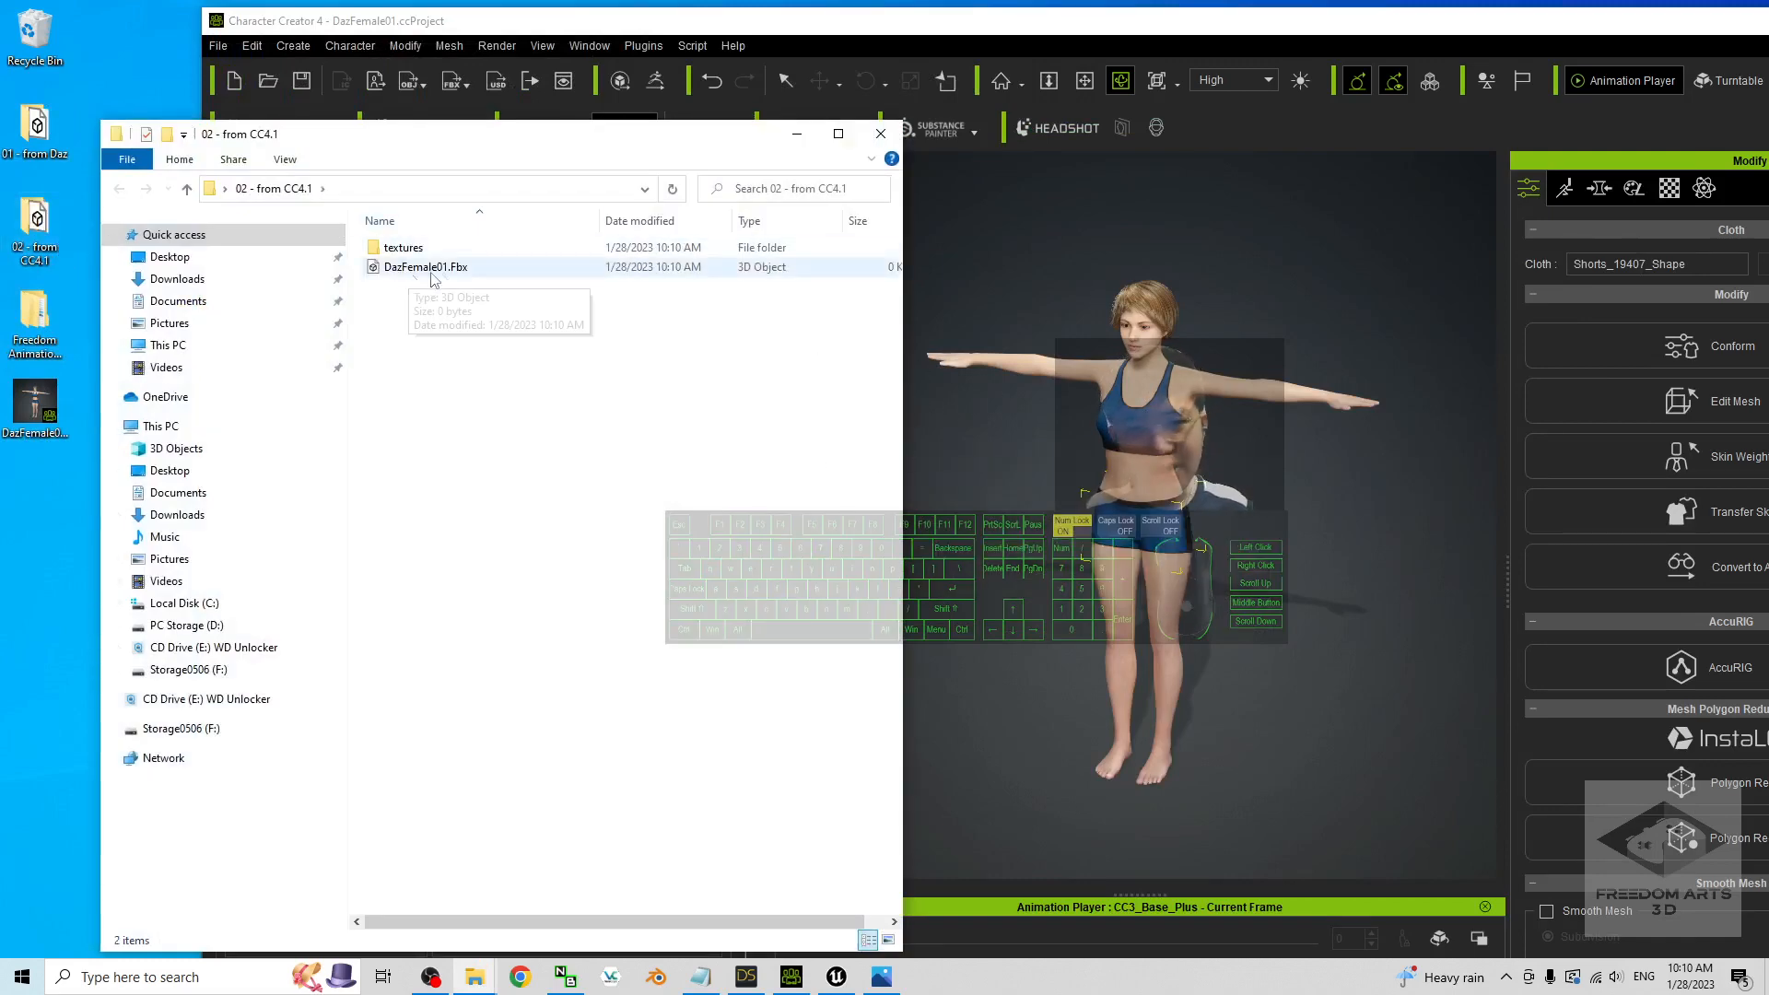
left_click(881, 135)
double_click(36, 230)
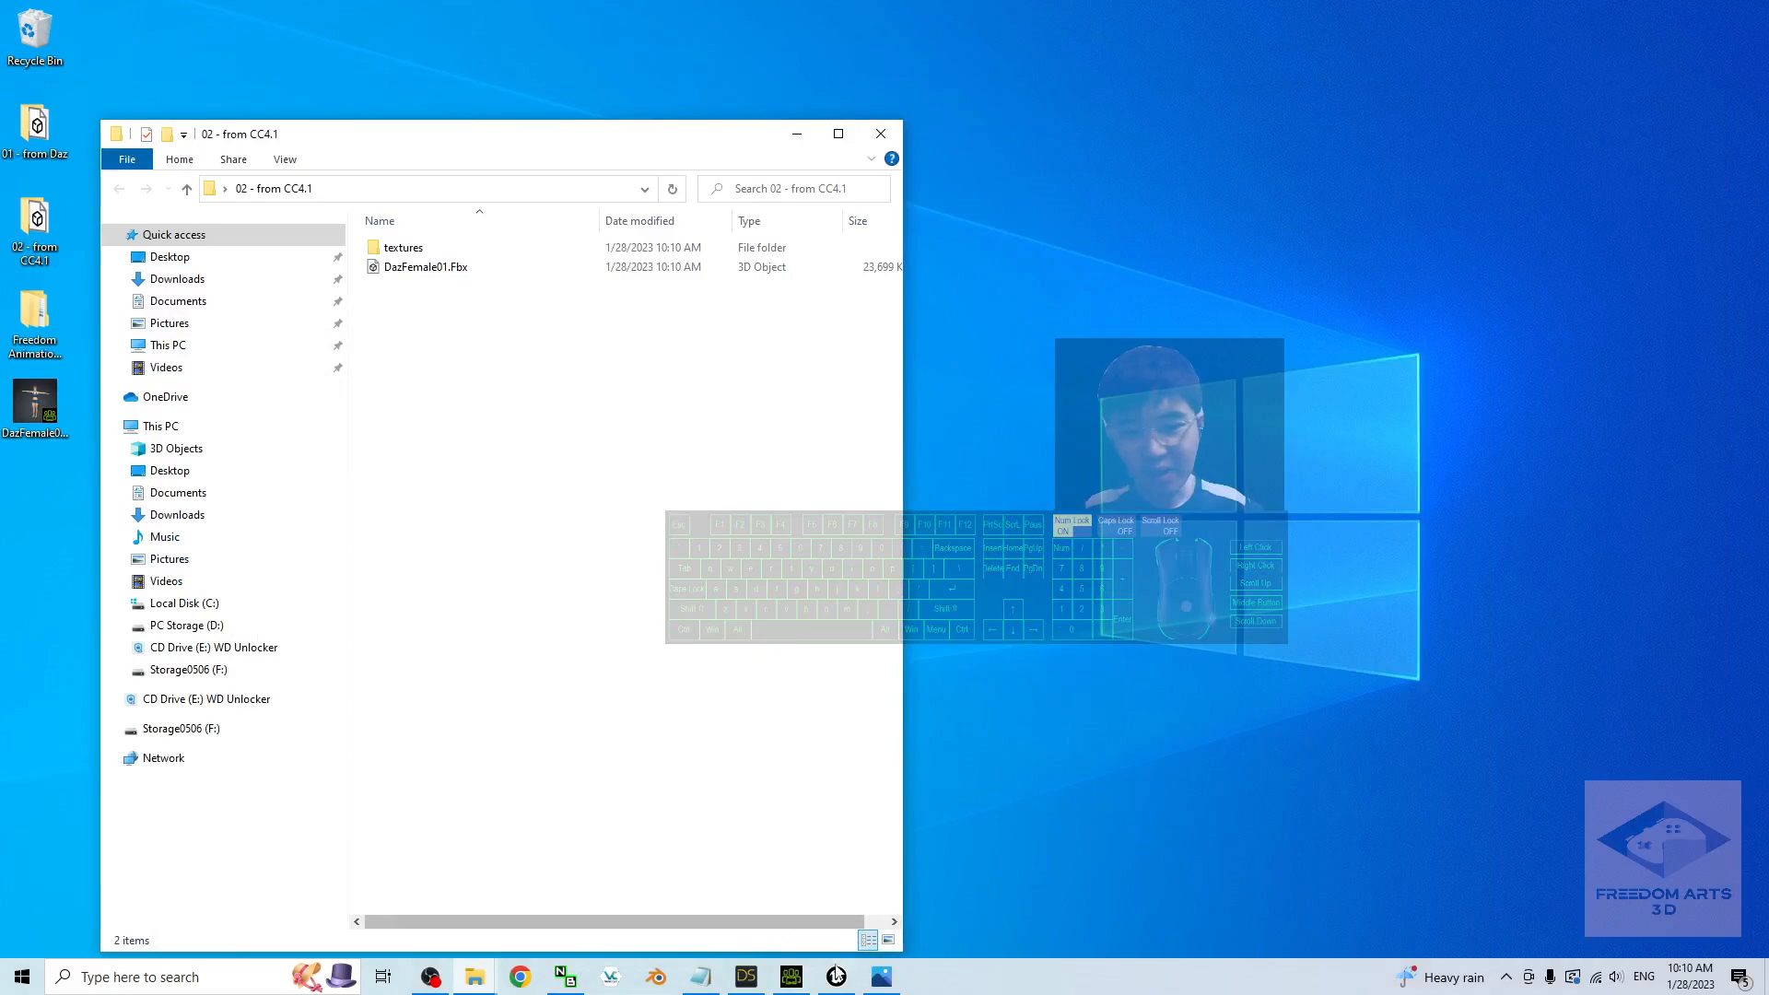
- Switch to the Unreal Project Browser, move it aside, and review the Freedom Animation Pipeline V8.0 download link in Notes.txt
left_click(836, 975)
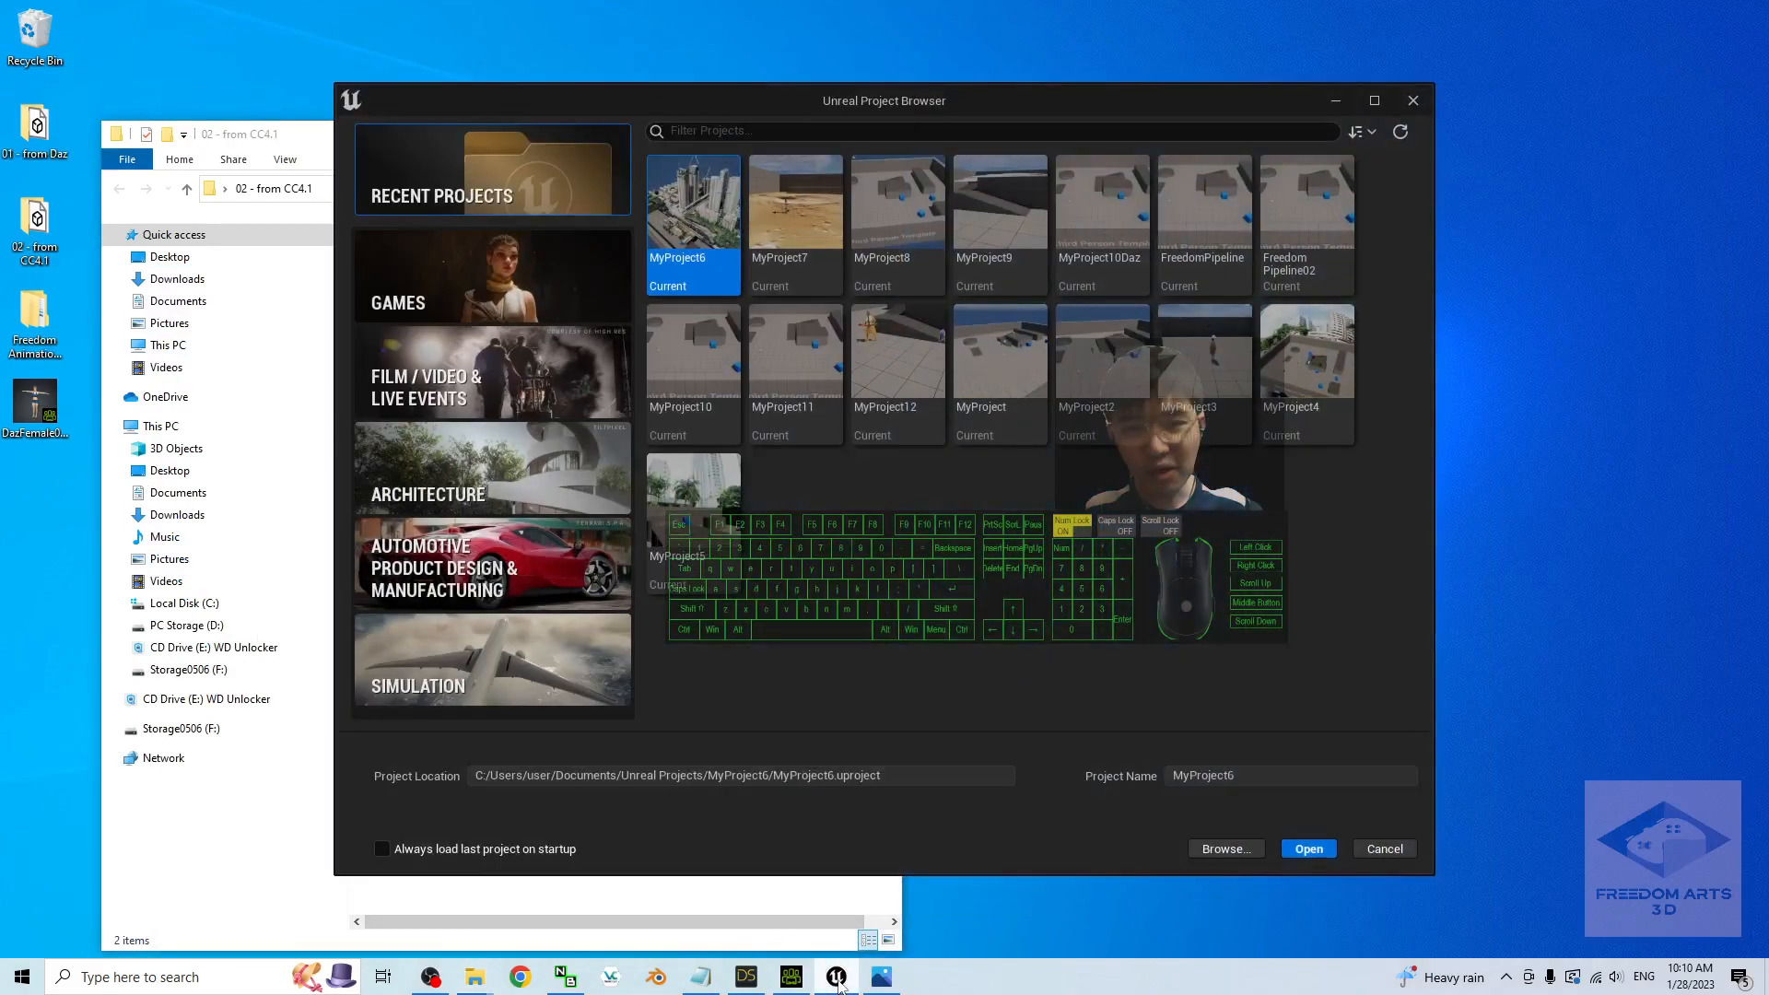
left_click_drag(889, 99, 1075, 32)
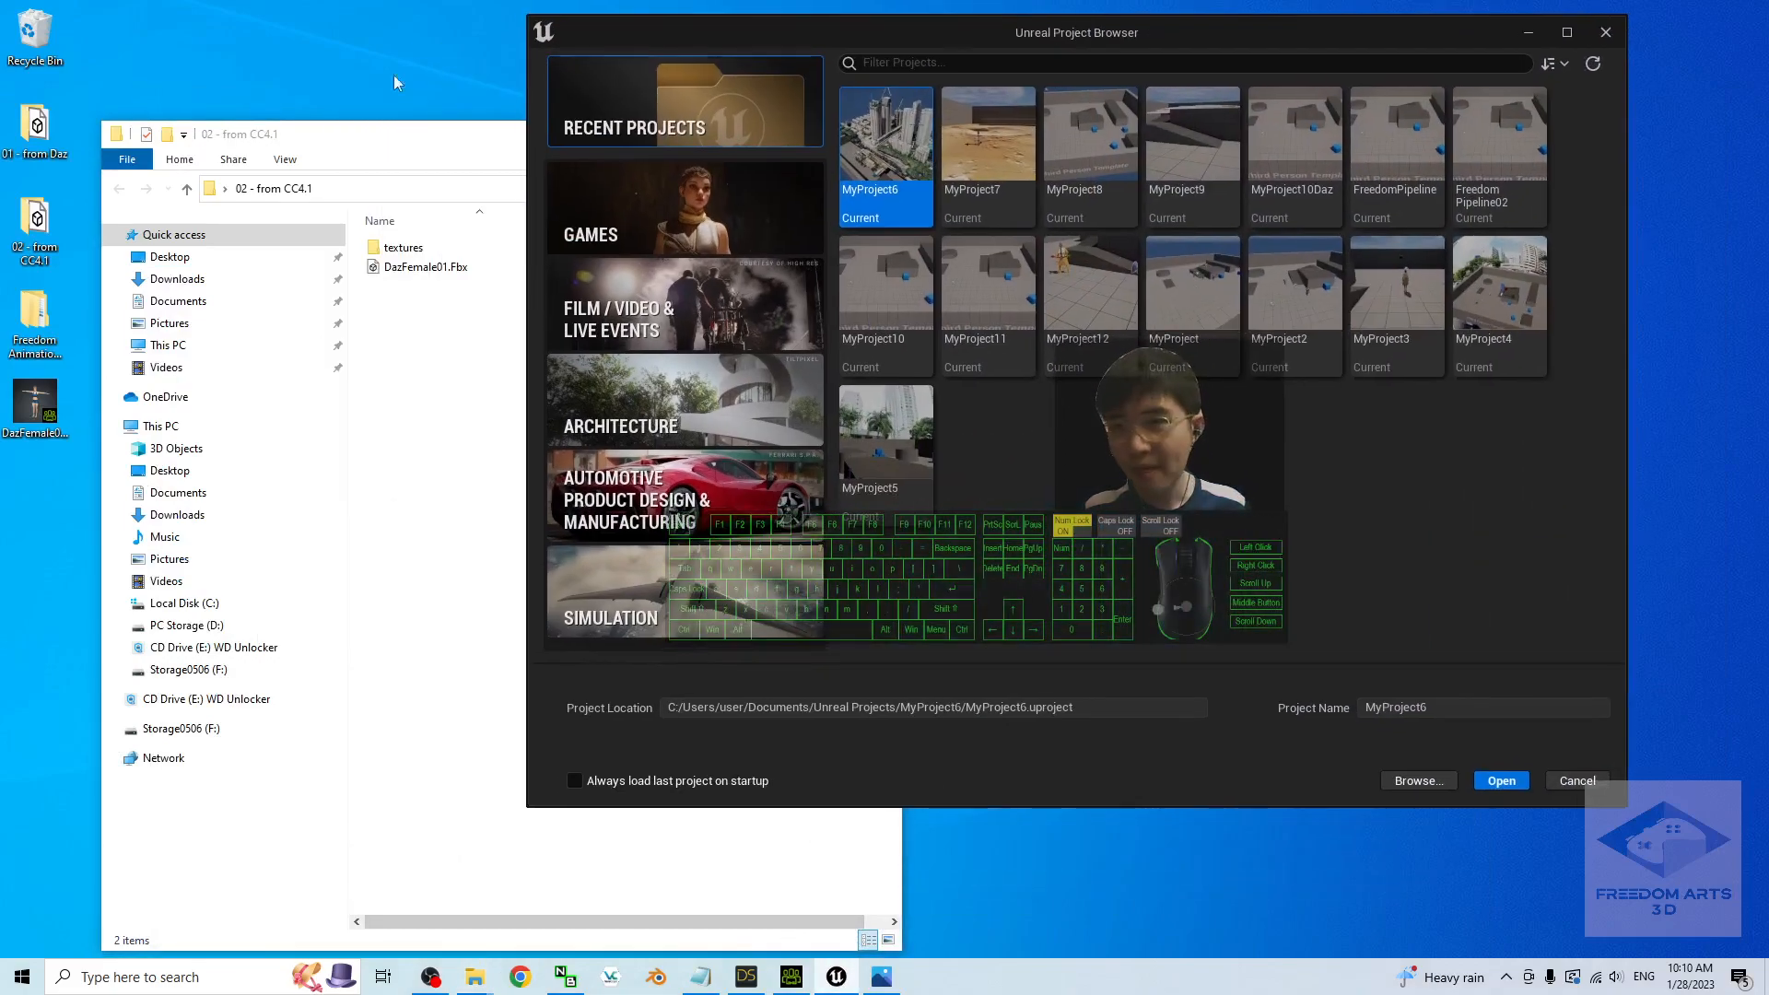
left_click(700, 977)
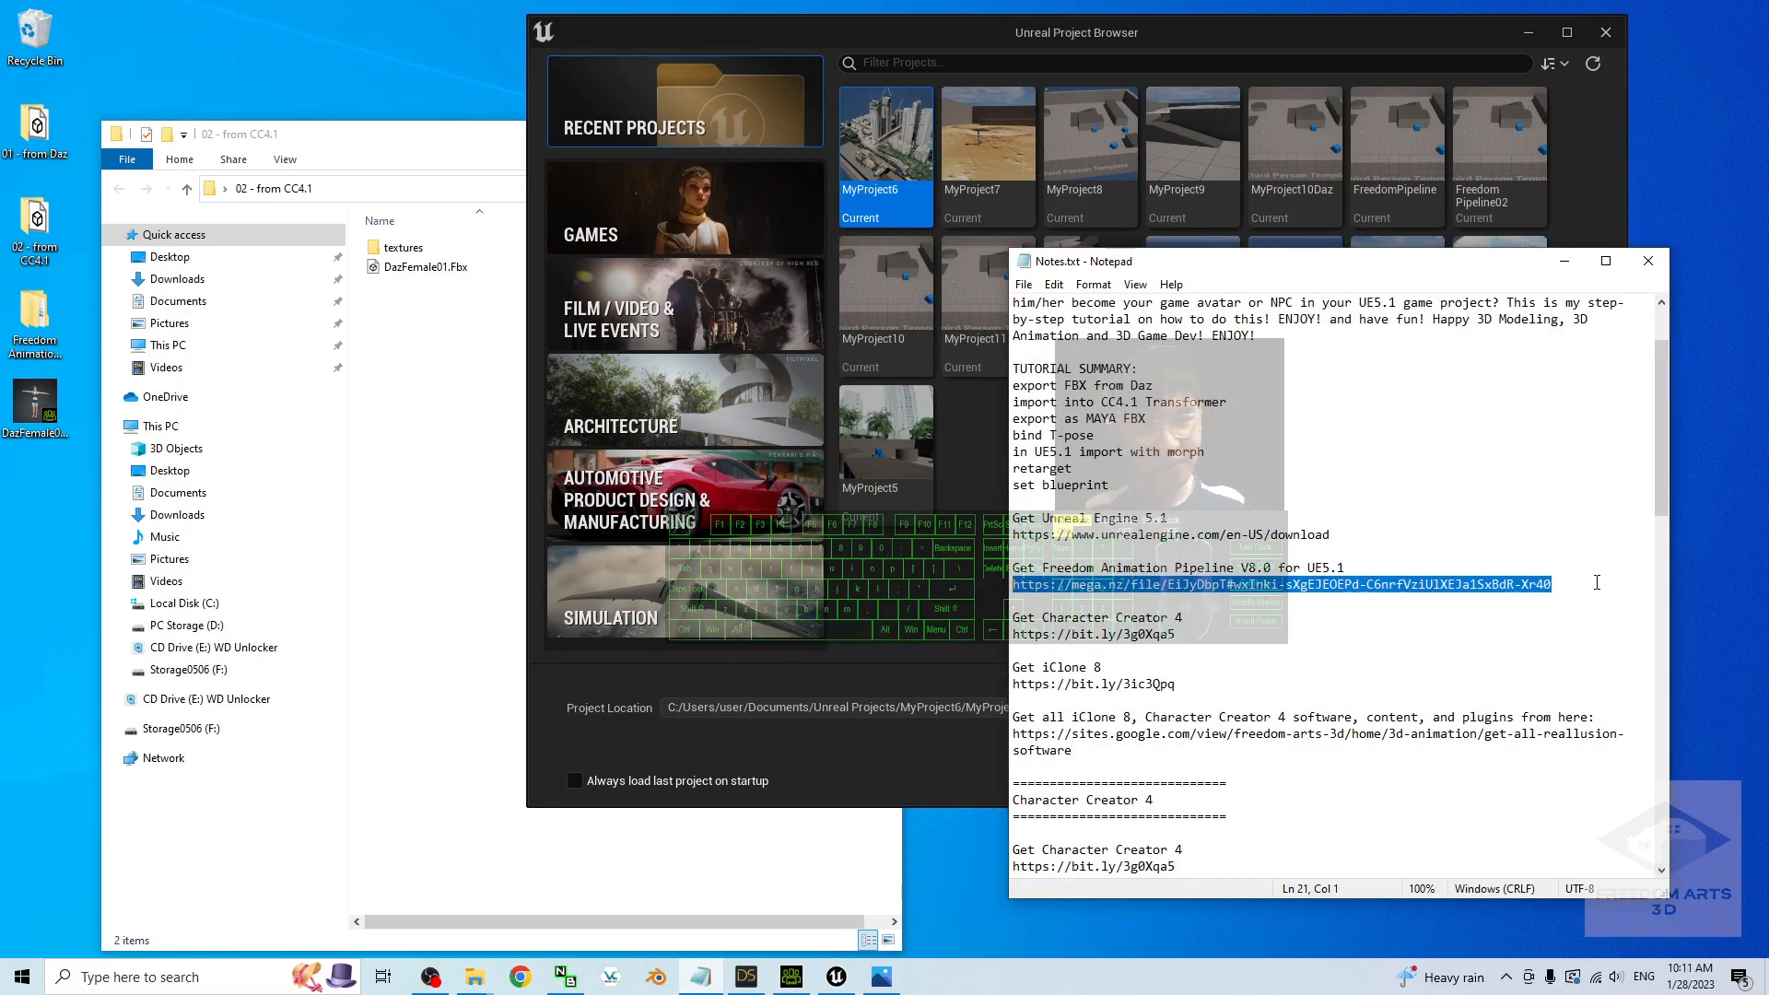
left_click(34, 318)
double_click(57, 322)
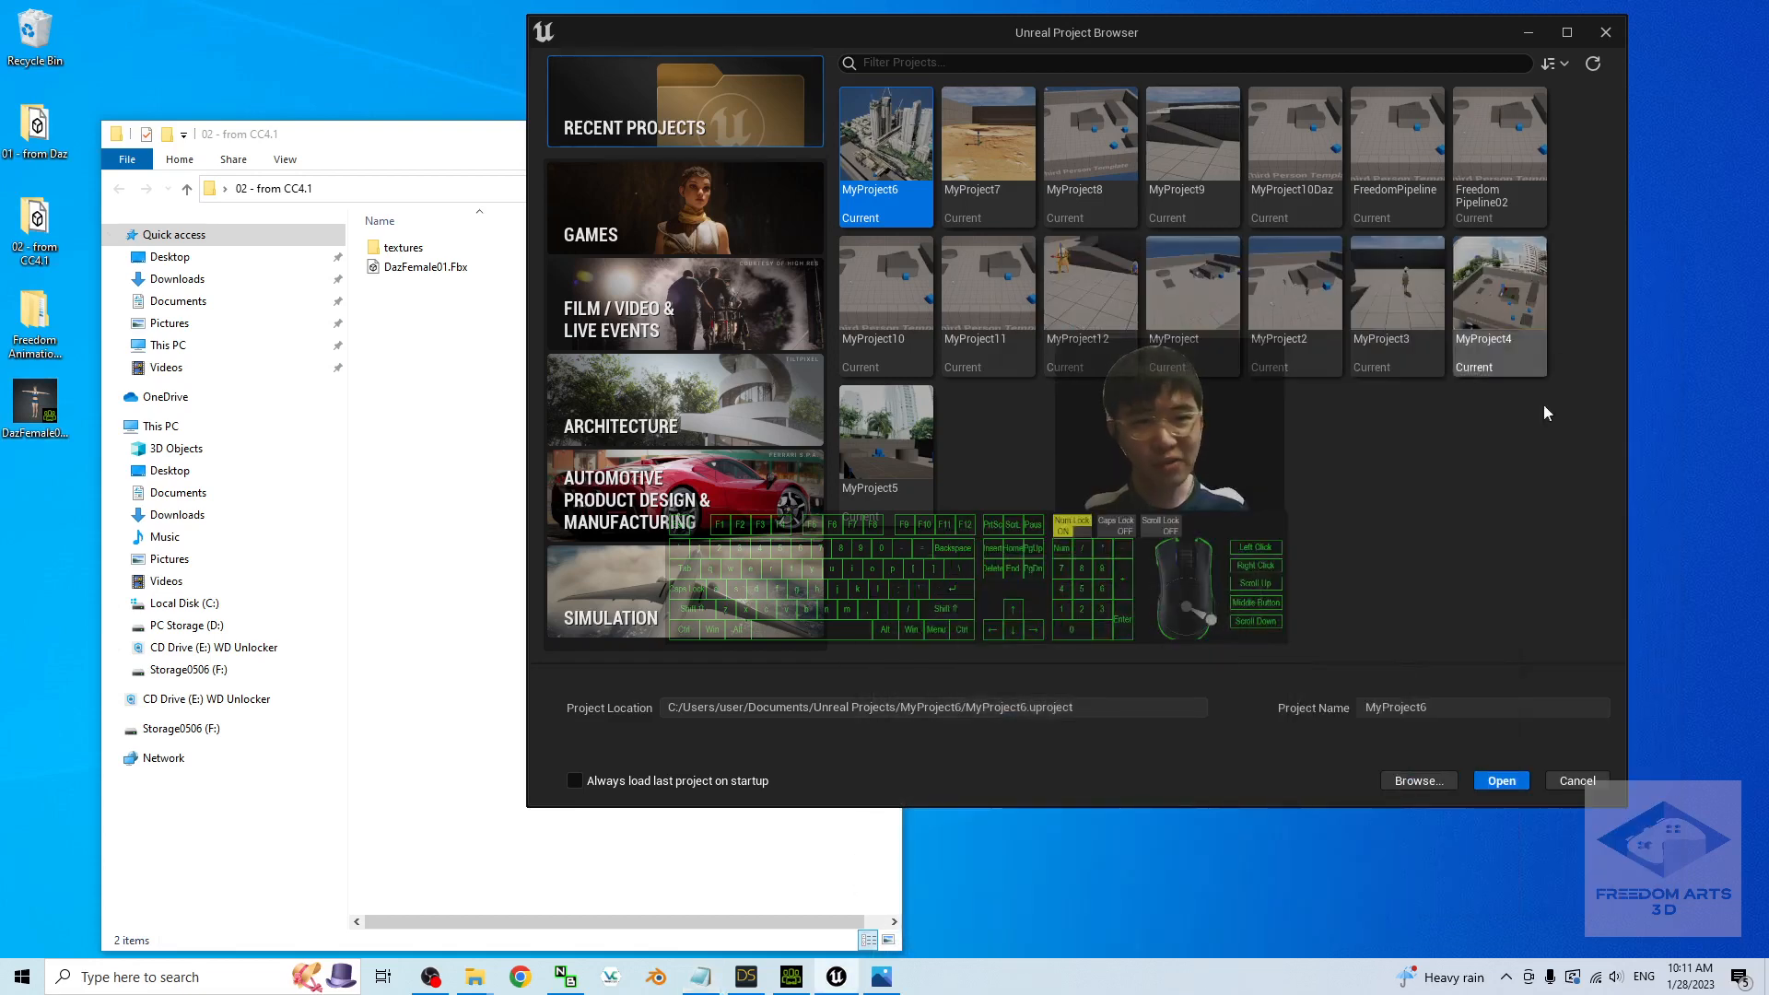
- Create an Unreal game project named MyProject13 from the Third Person template
left_click(611, 198)
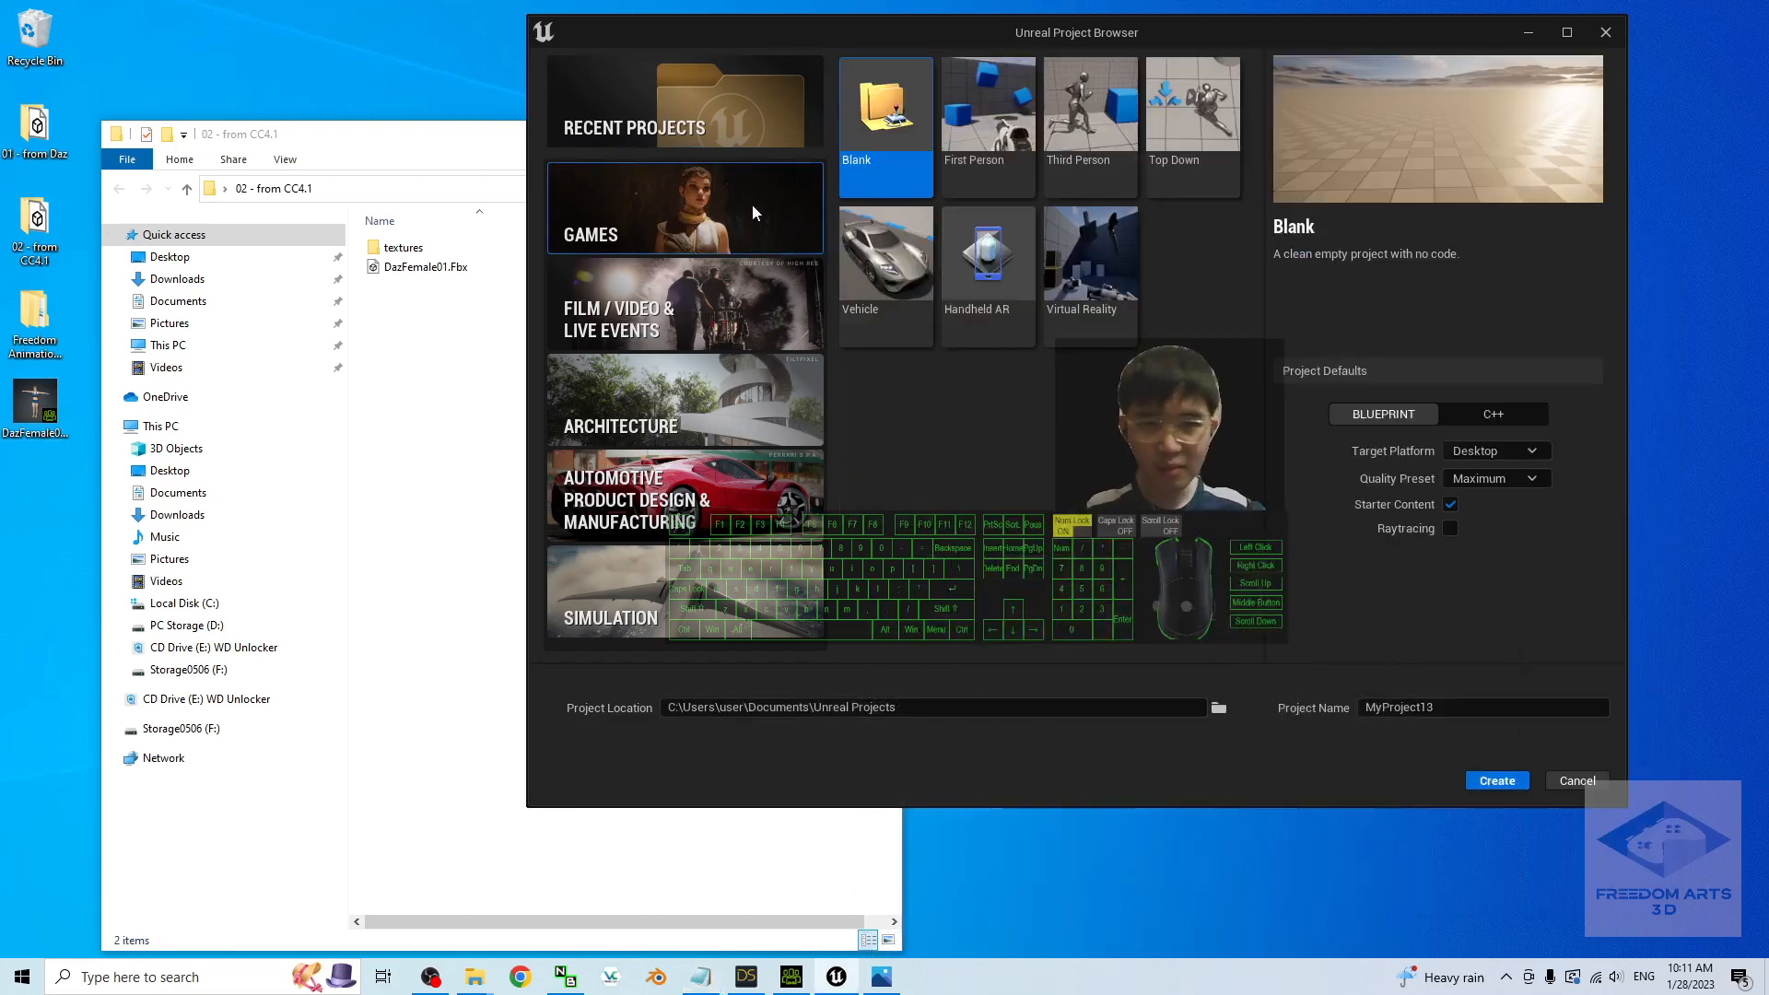
left_click(1080, 118)
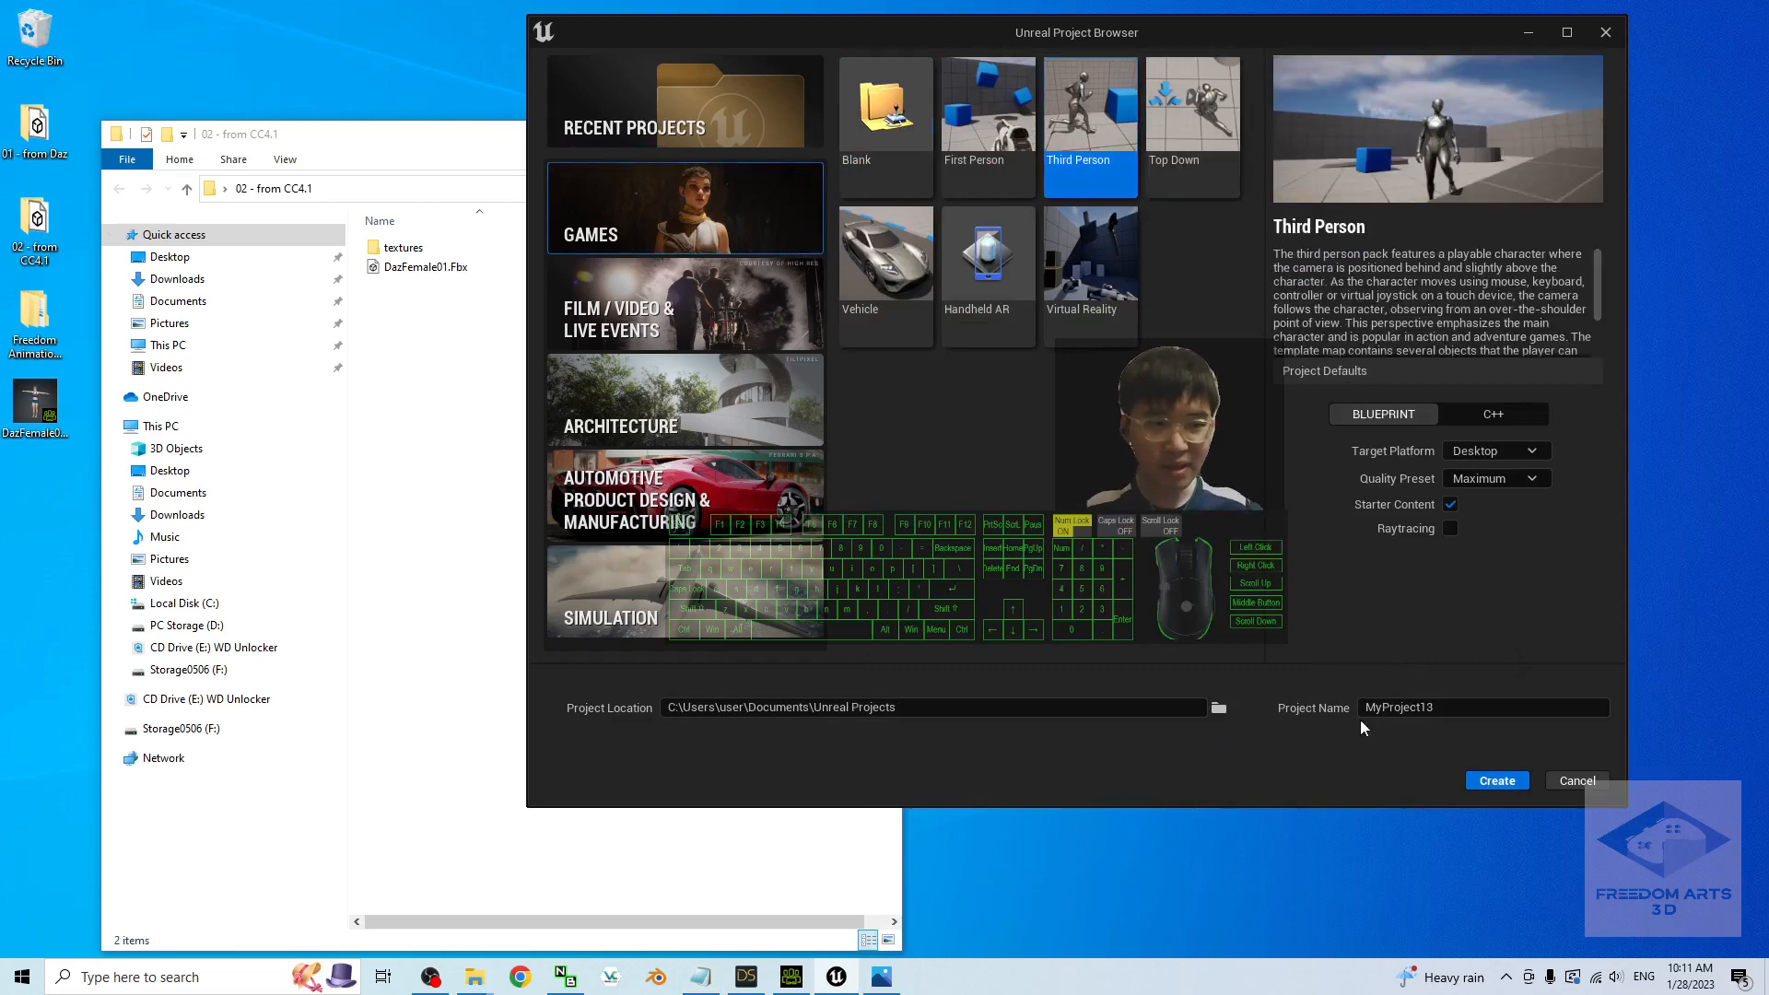
left_click(1488, 710)
left_click_drag(1487, 711, 1161, 684)
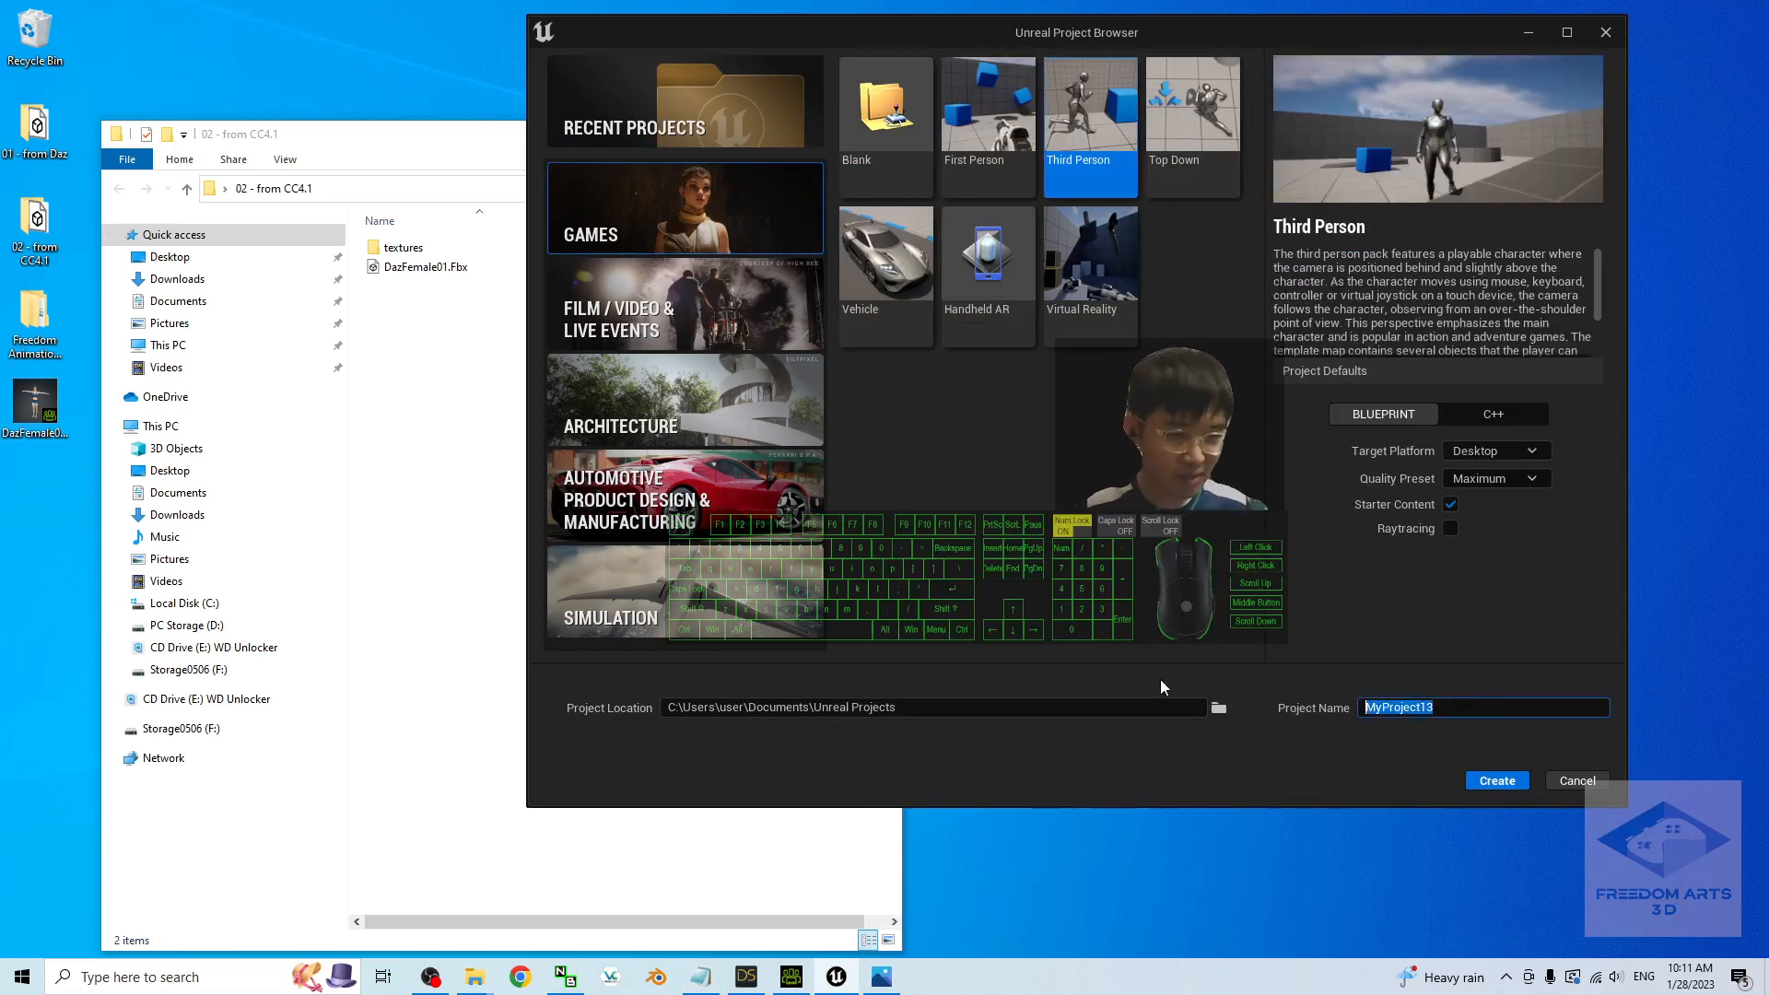
left_click(1486, 709)
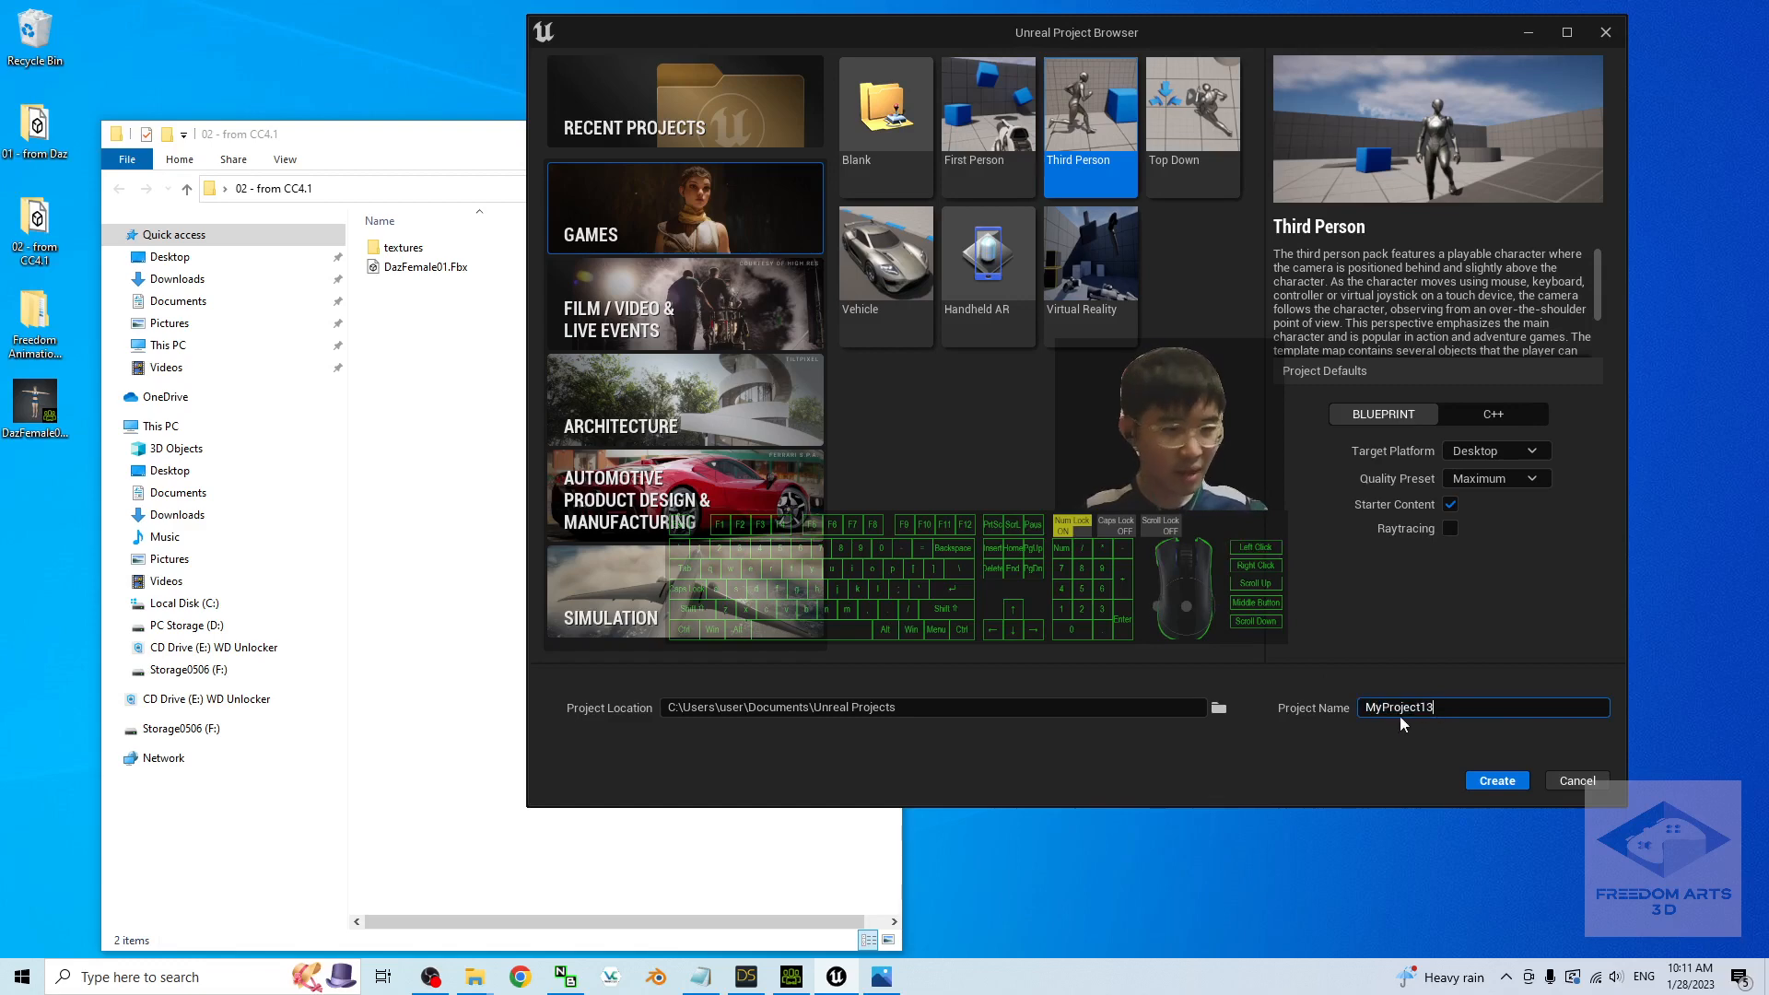
left_click_drag(1475, 709, 1347, 708)
left_click(1480, 709)
left_click(1479, 783)
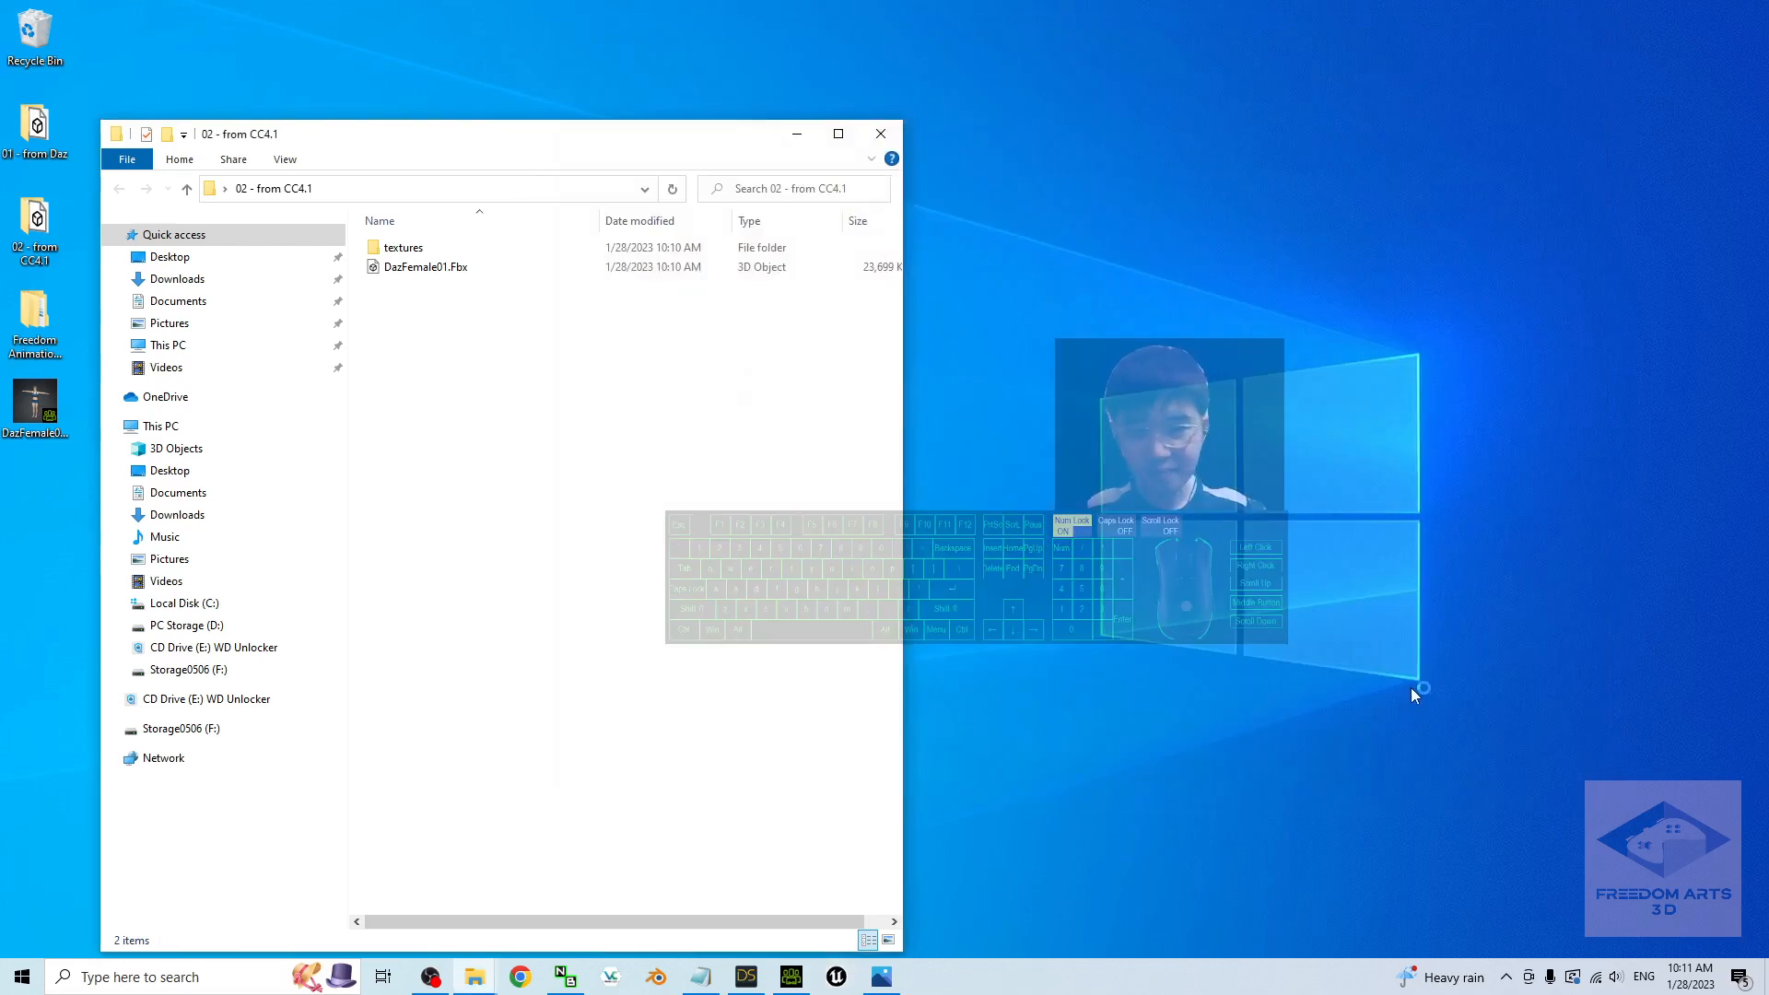
left_click(1032, 612)
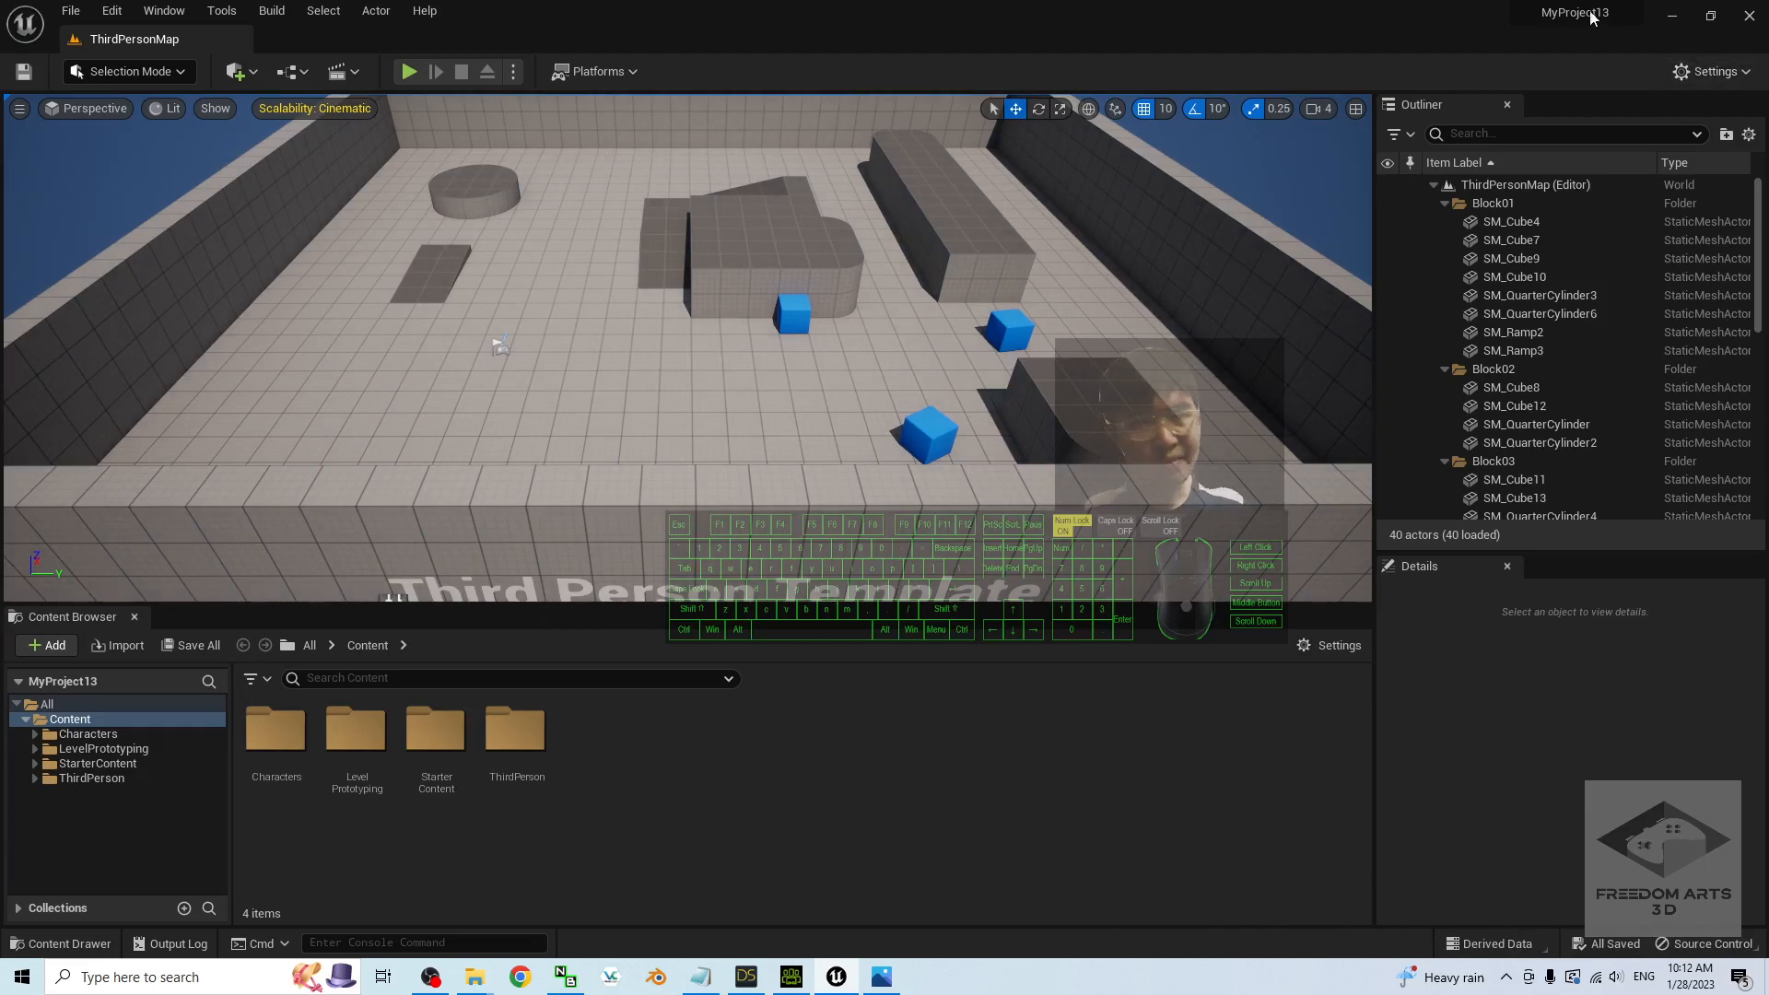
- Minimize the Unreal editor and export folder, open the Desktop's "Freedom Animation Pipeline V8 for UE5.1" folder, and select its Content folder
left_click(1673, 16)
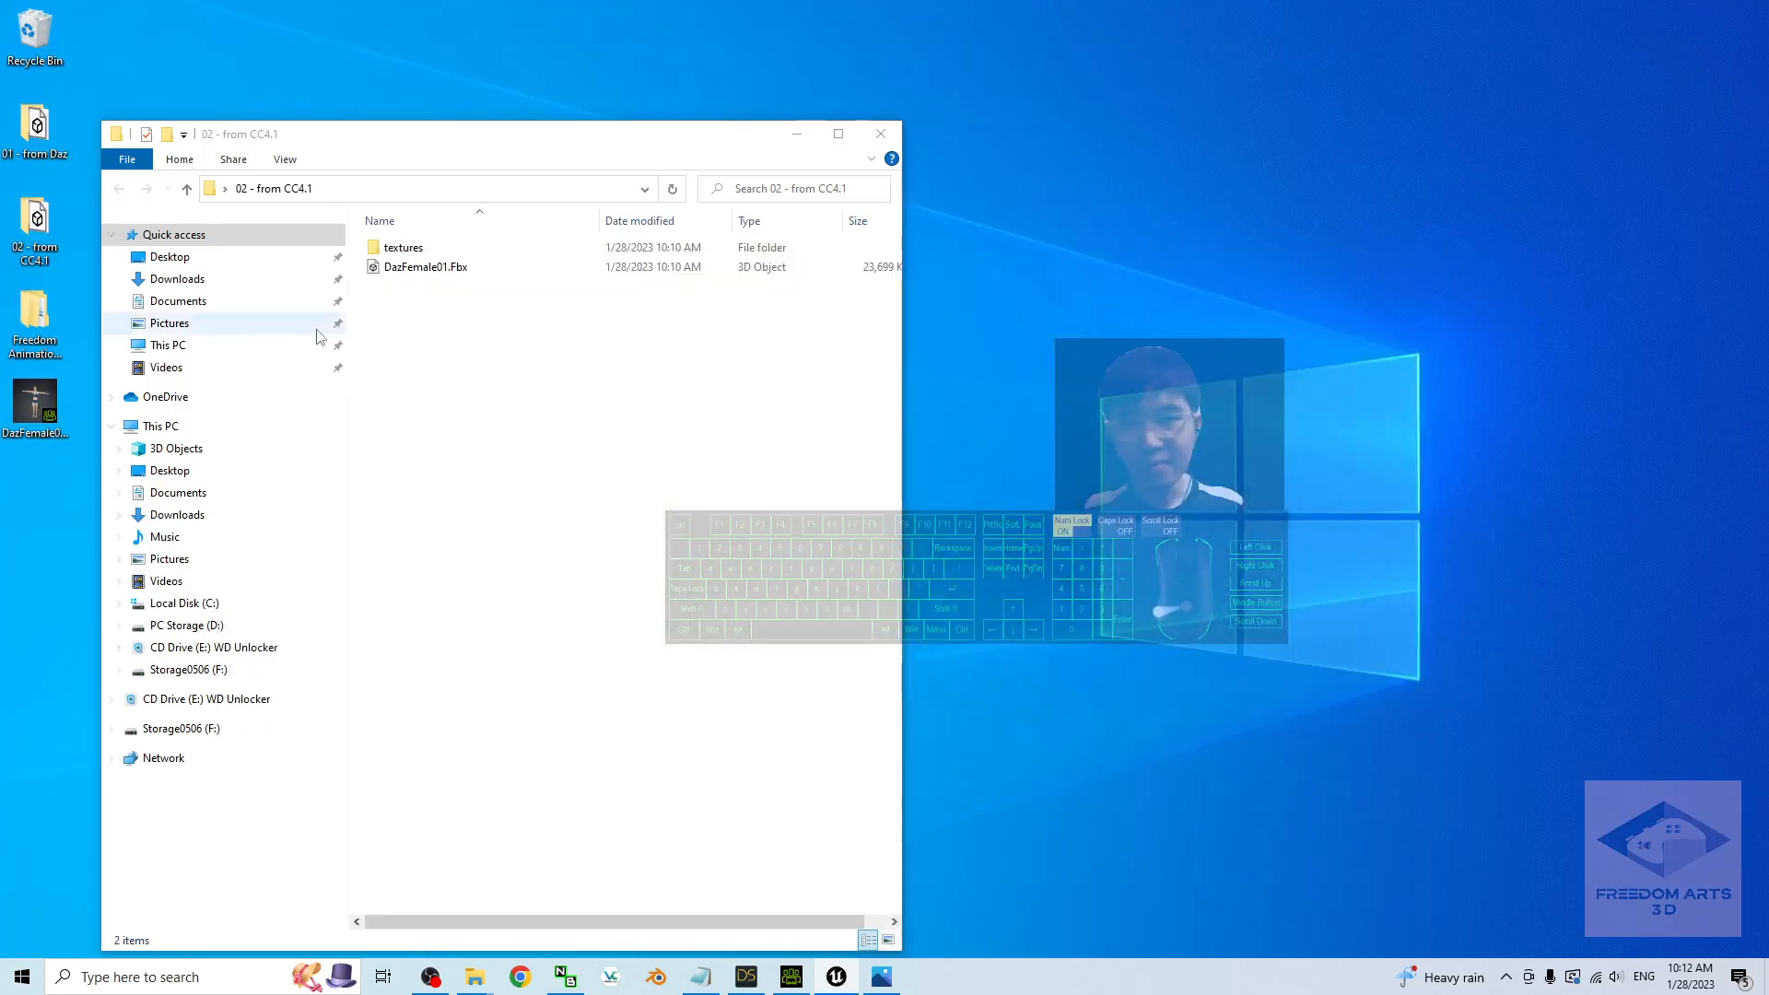
left_click(797, 133)
left_click(49, 316)
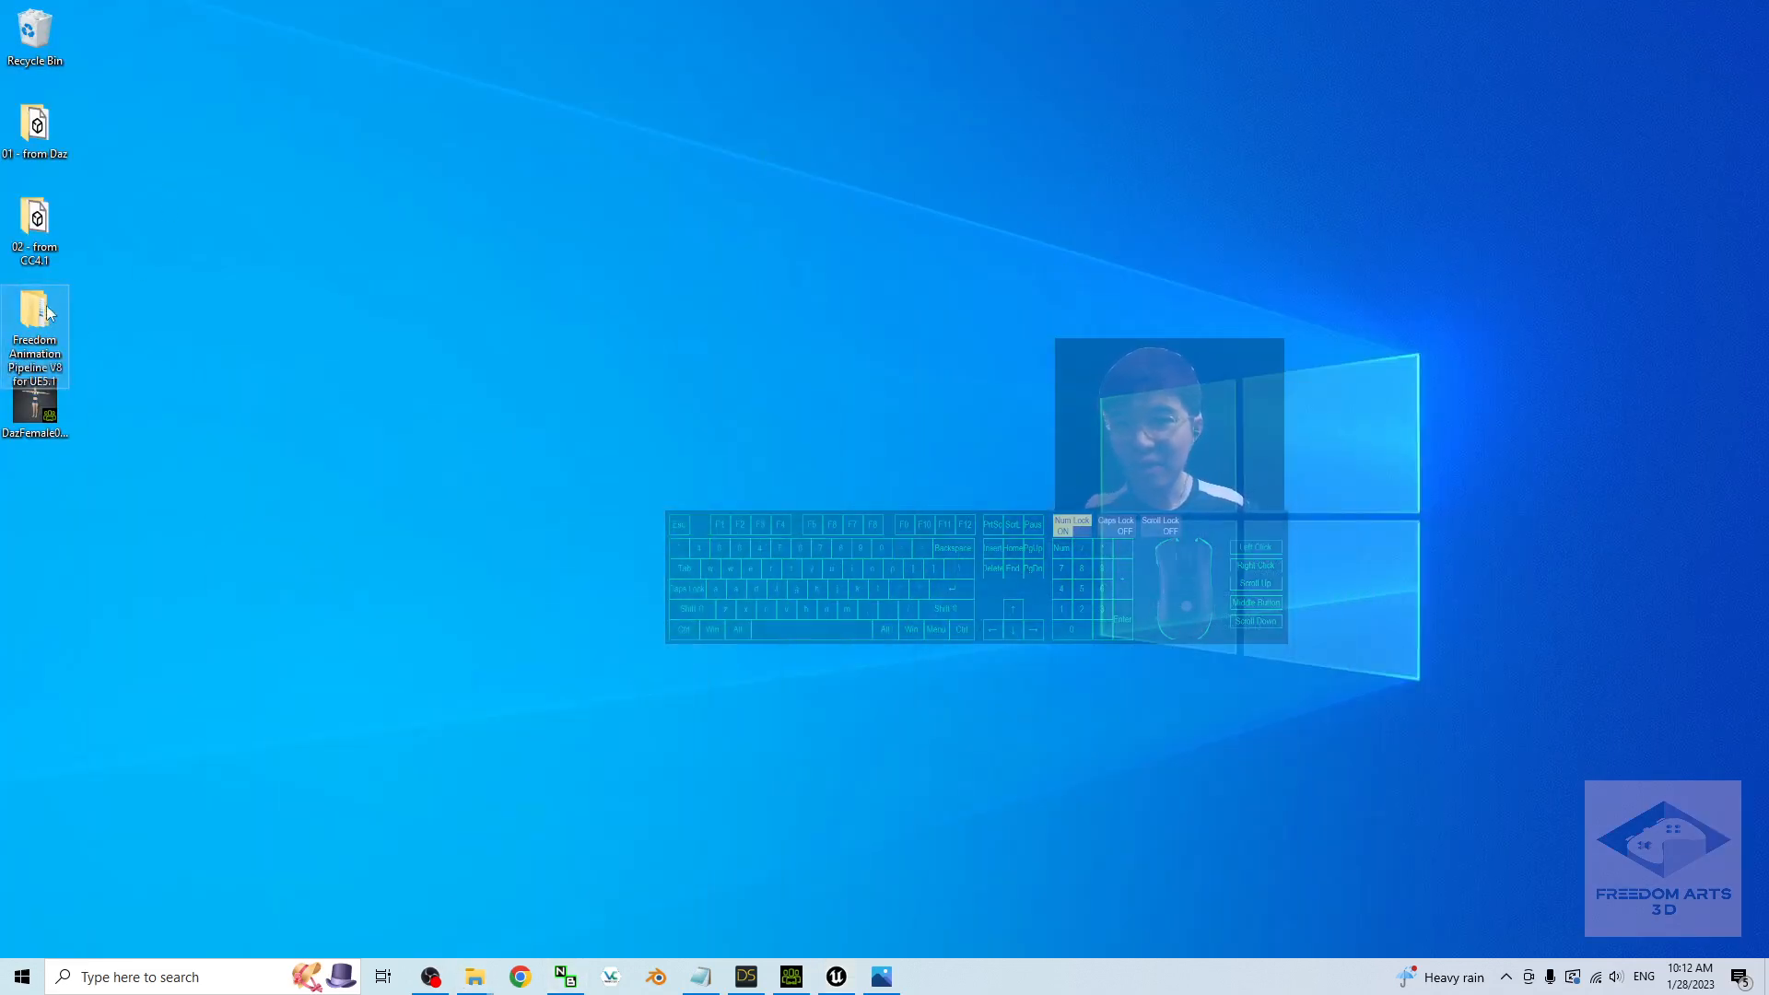
double_click(46, 312)
left_click(422, 249)
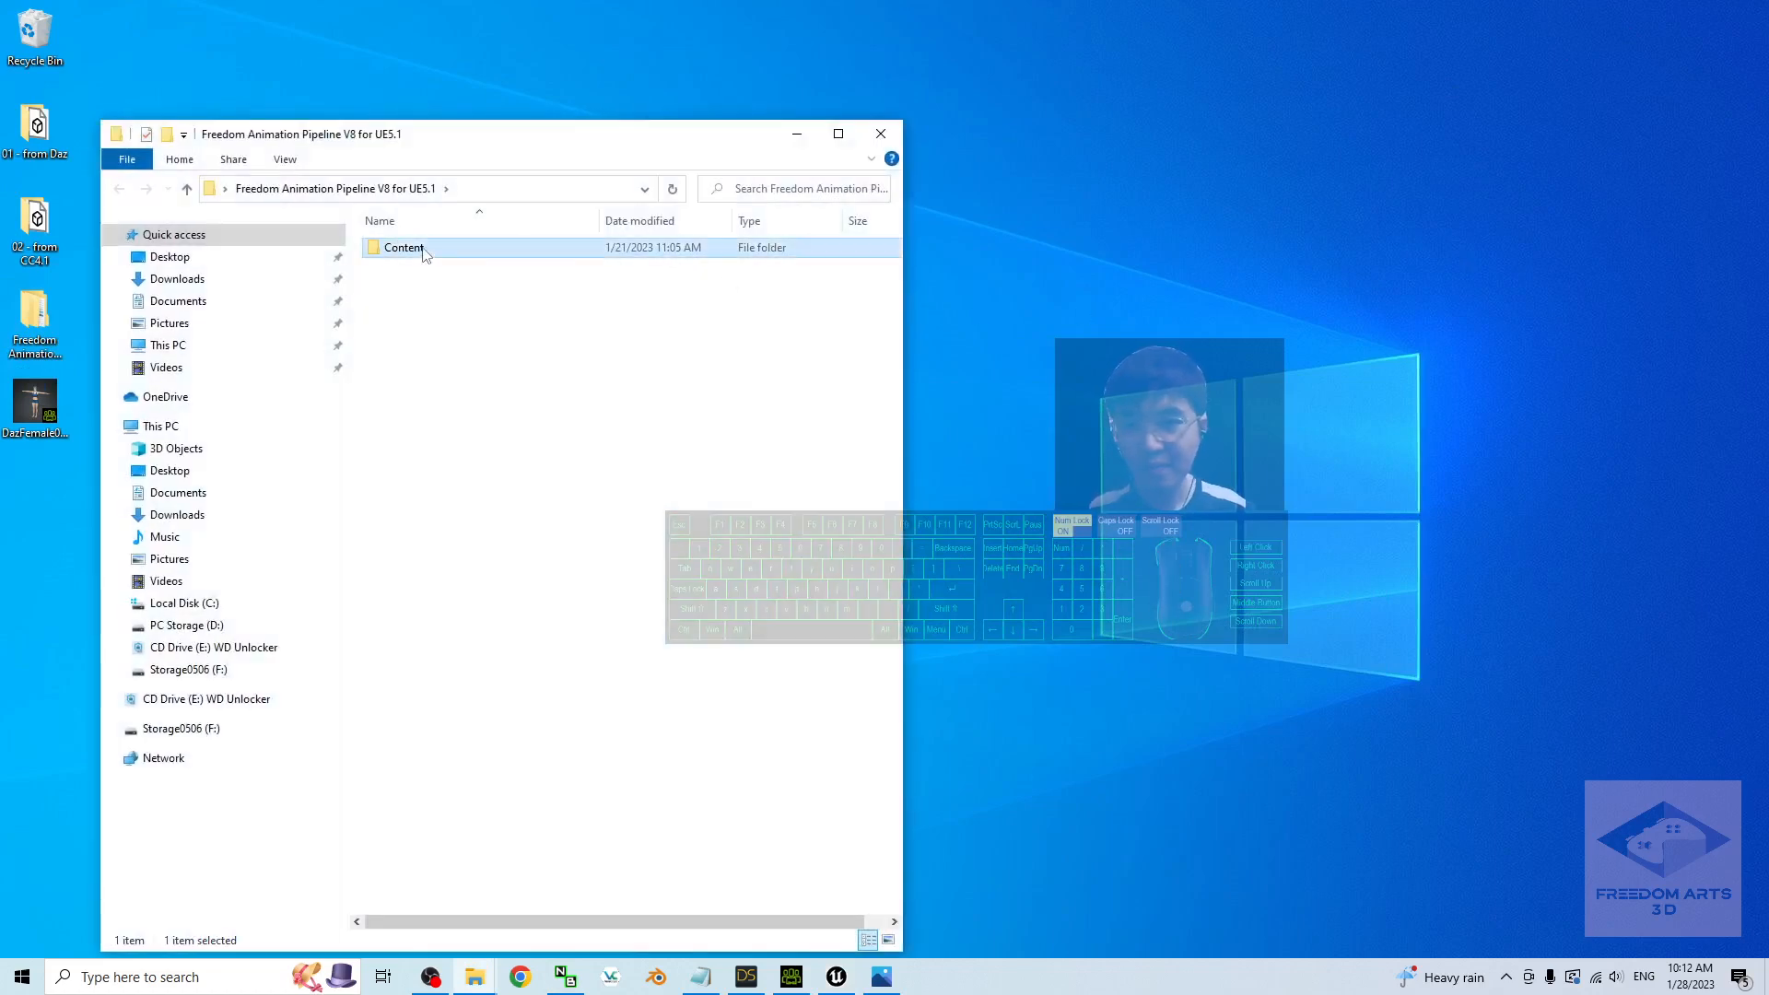
left_click_drag(519, 137, 486, 106)
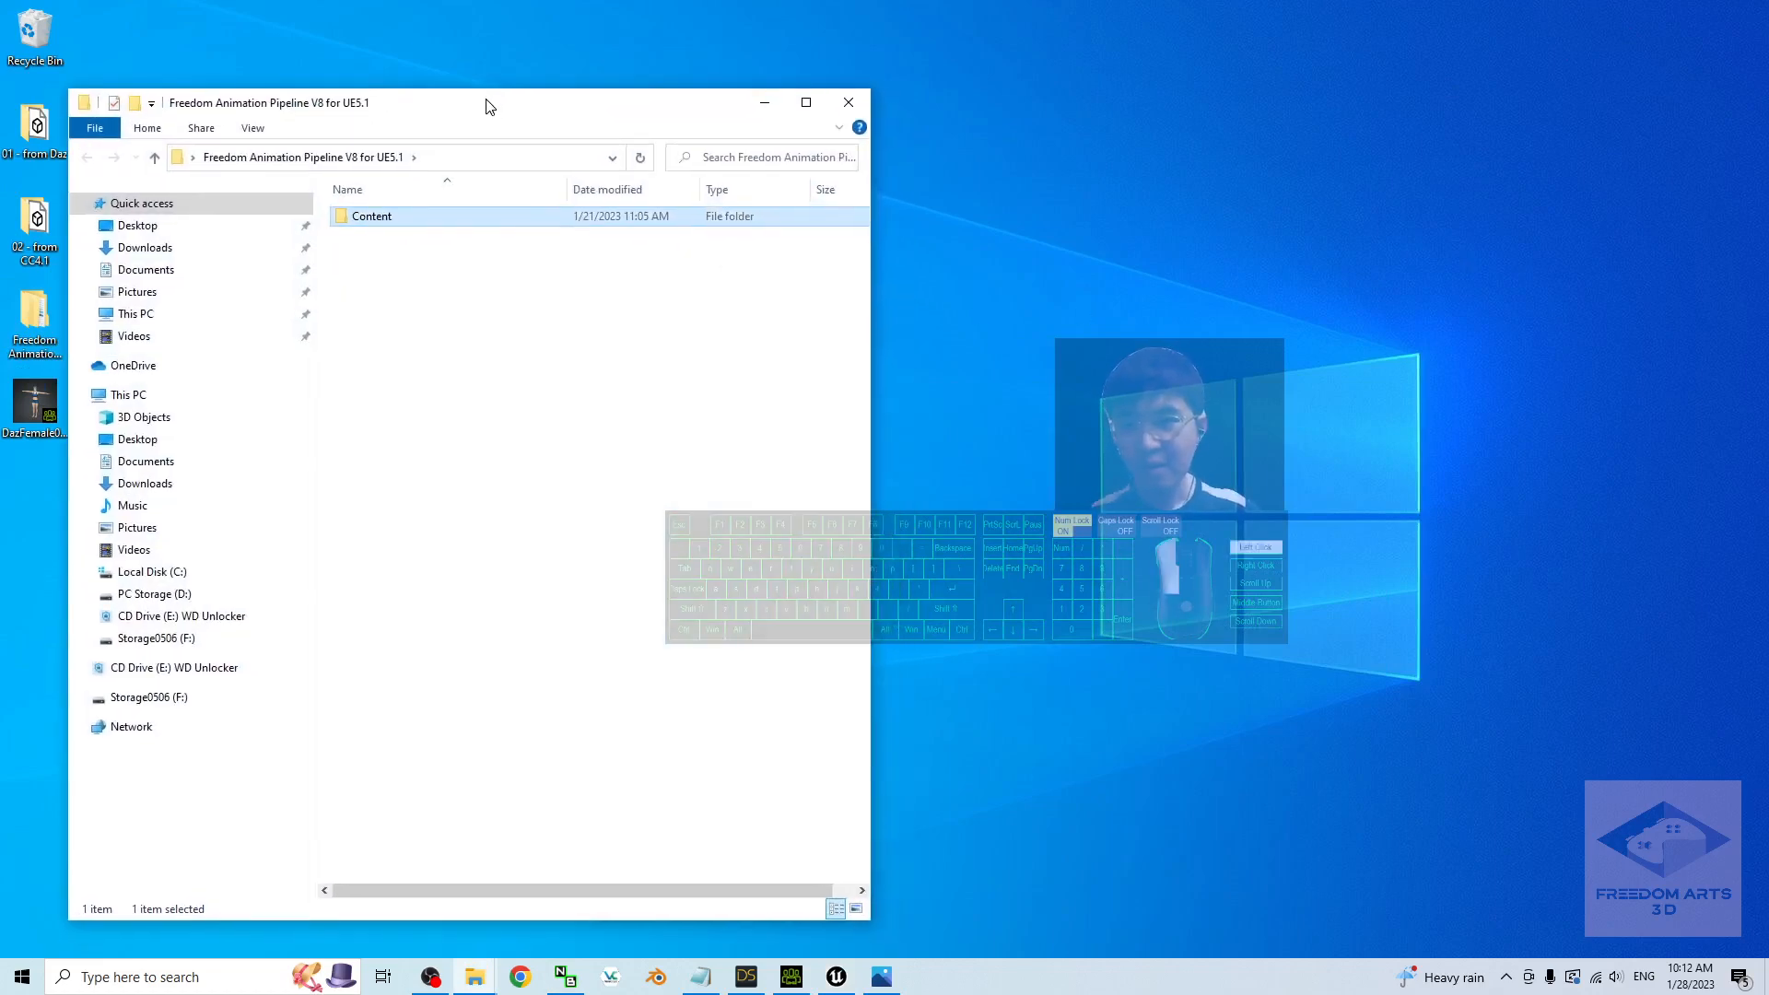
- Open Documents in a second window beside the pipeline folder and go into its Unreal Projects folder
right_click(142, 276)
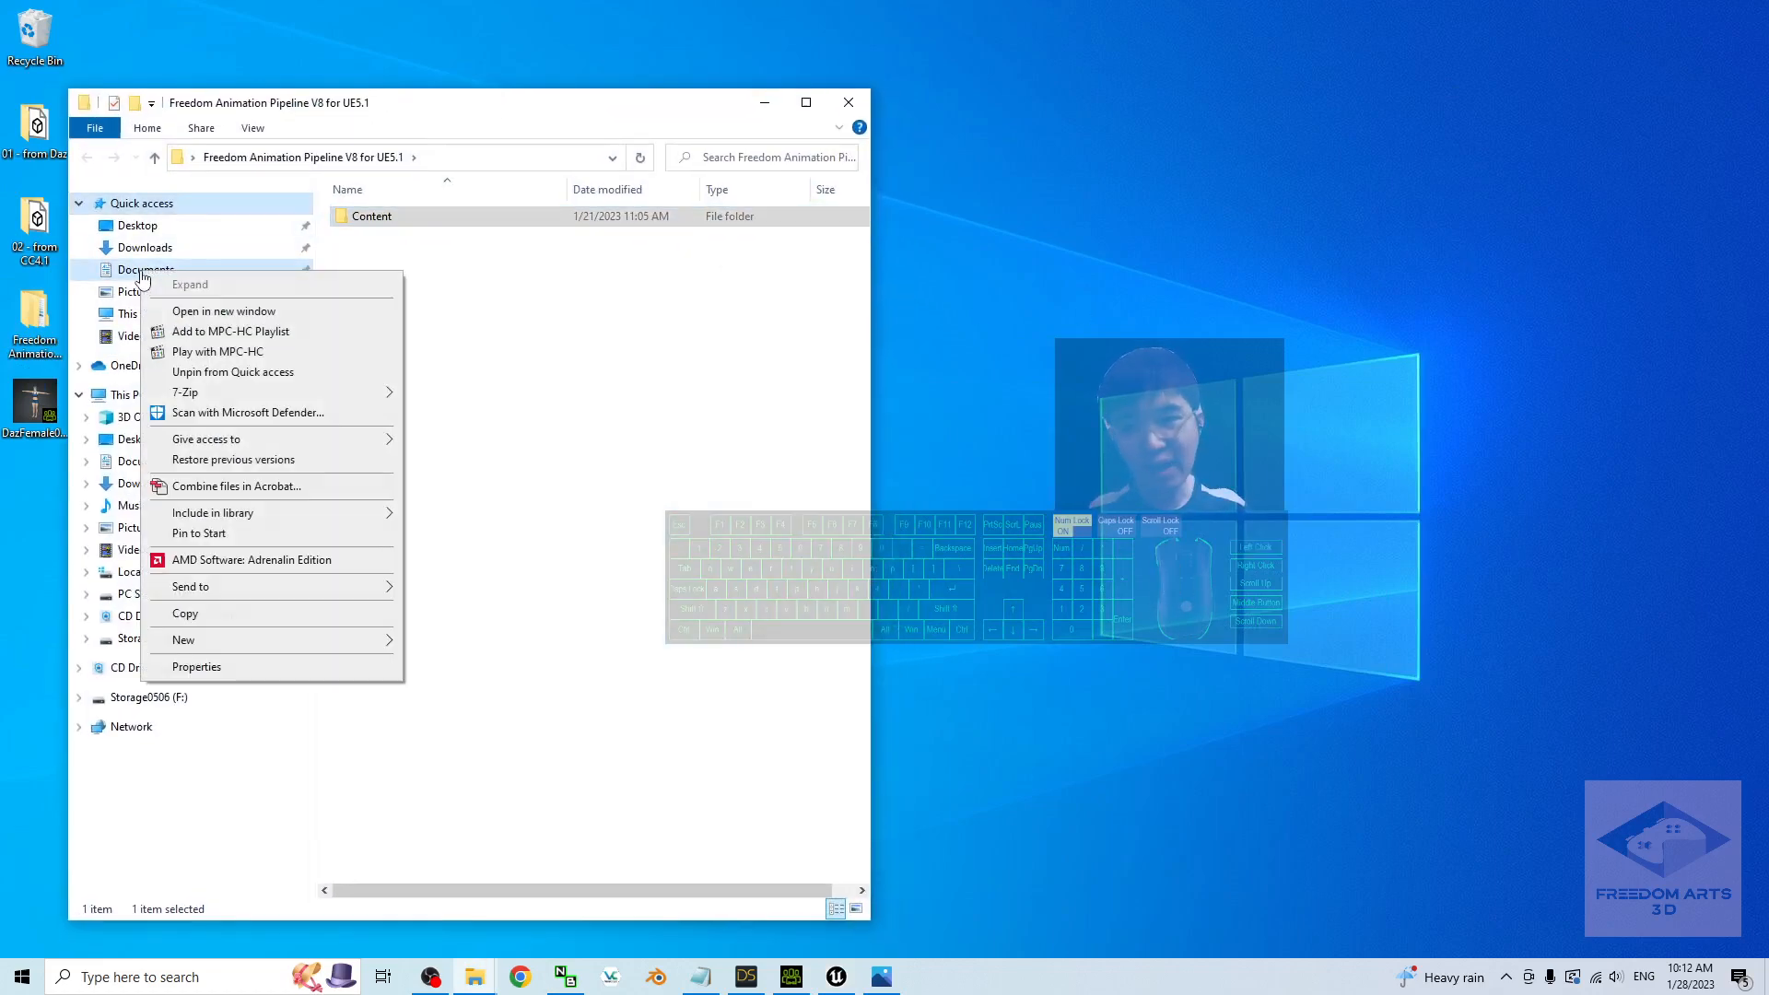
left_click(224, 312)
left_click_drag(680, 140, 1455, 113)
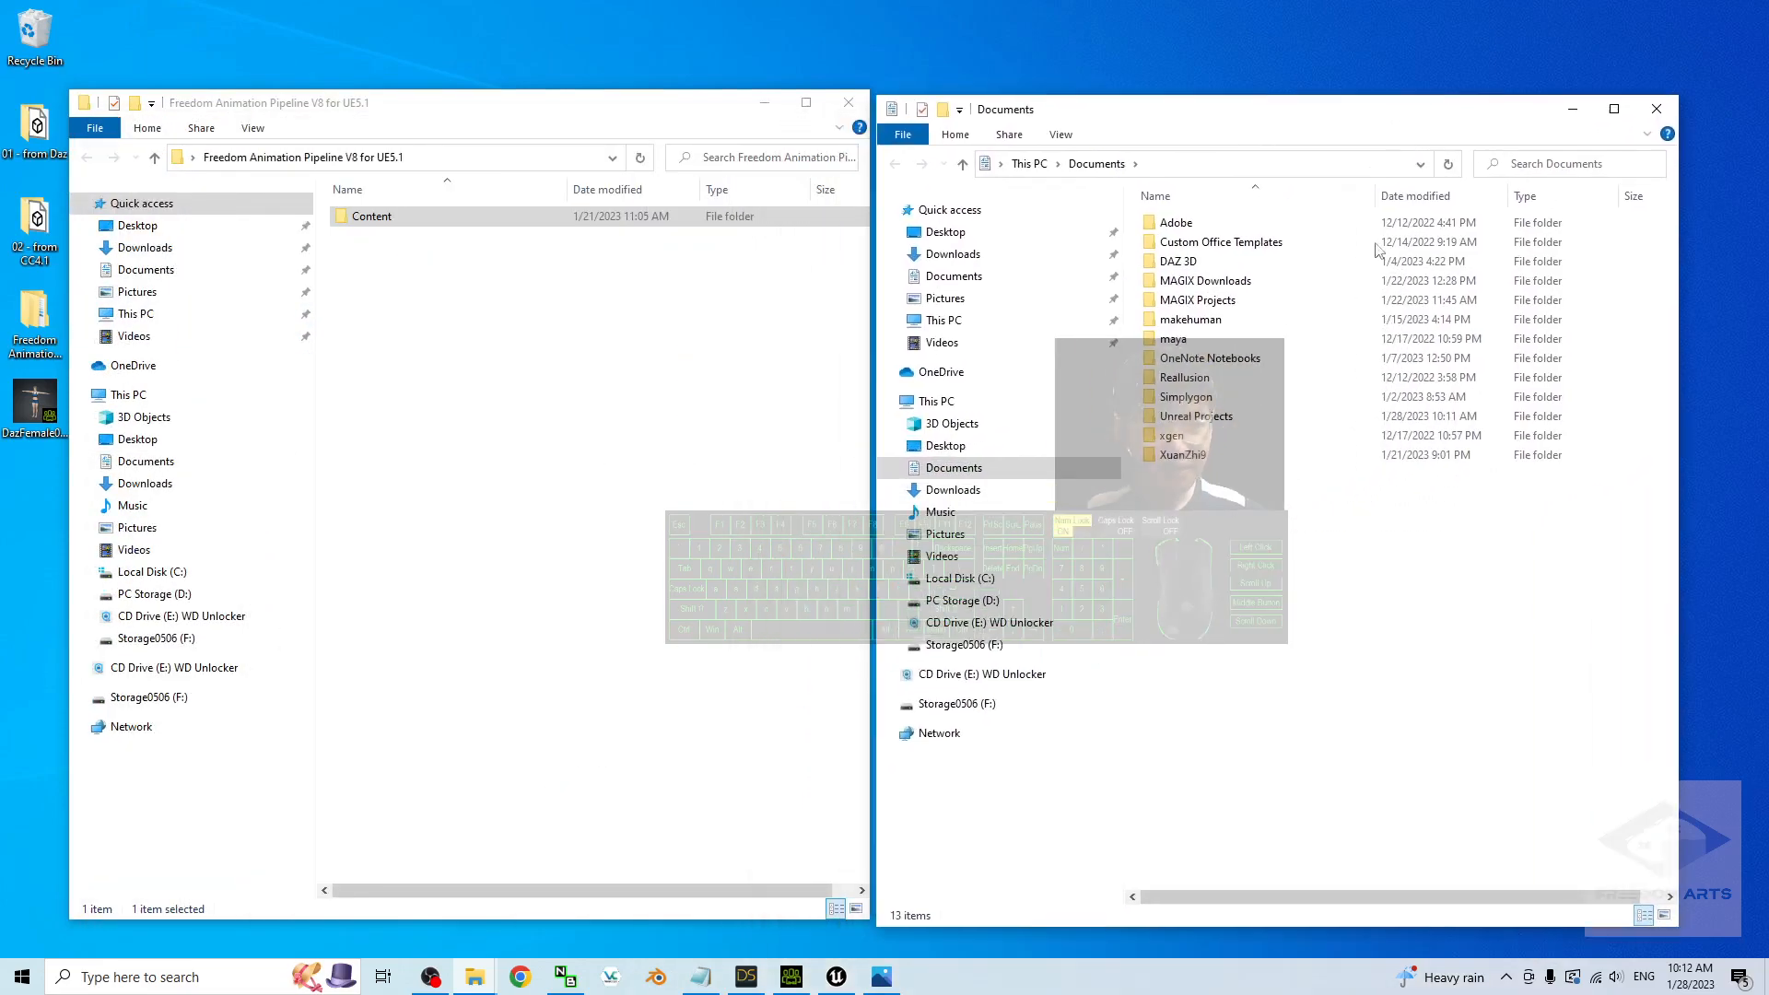
left_click(1198, 417)
double_click(1198, 417)
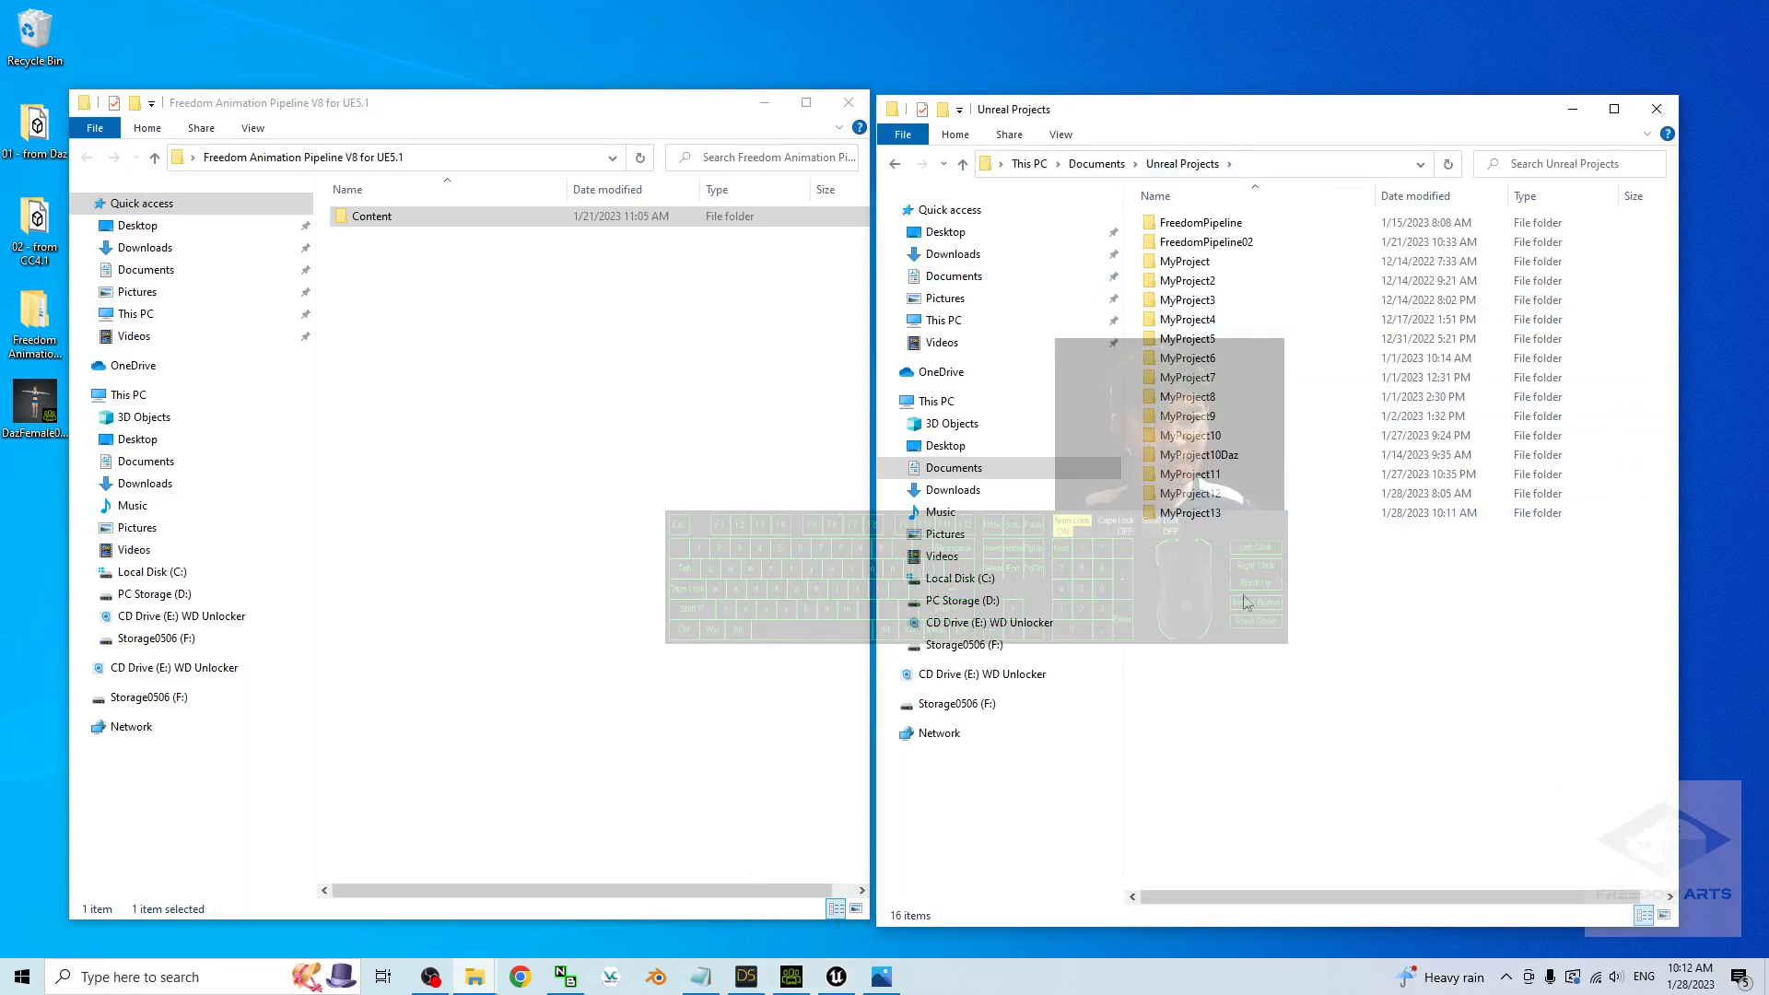
- Go into MyProject13's Content folder in one window and the Freedom Animation Pipeline's Content folder in the other
double_click(1194, 513)
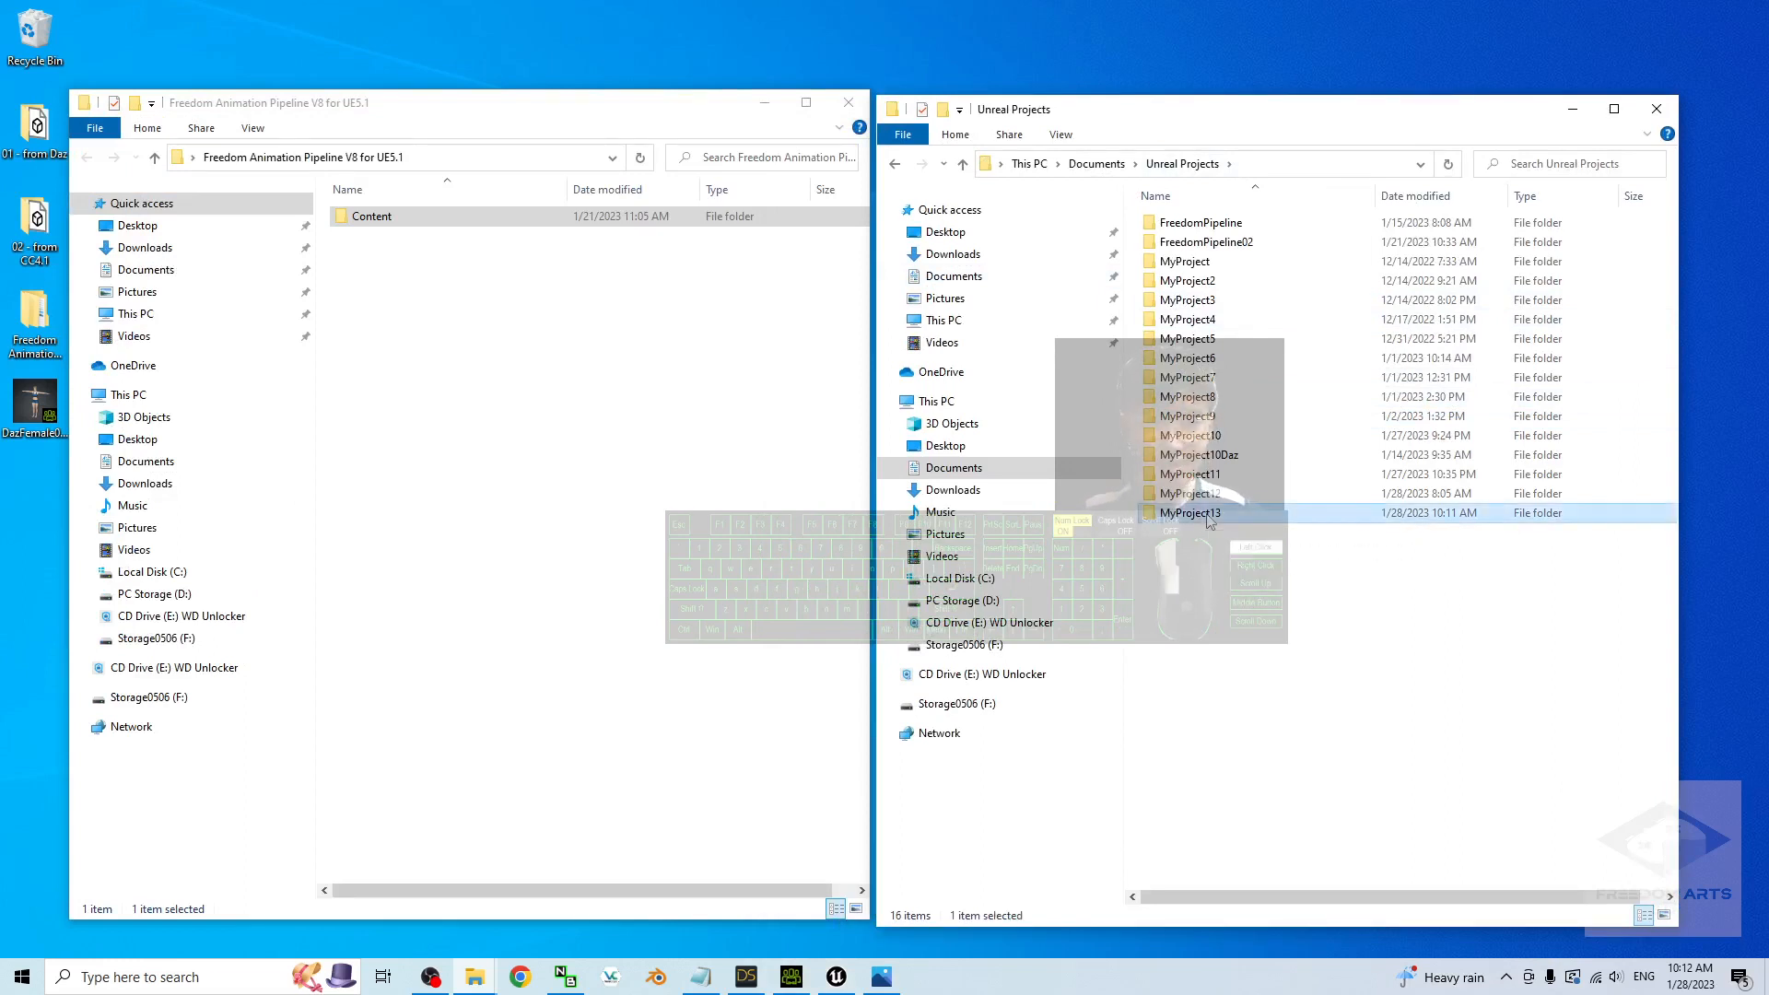
double_click(1185, 246)
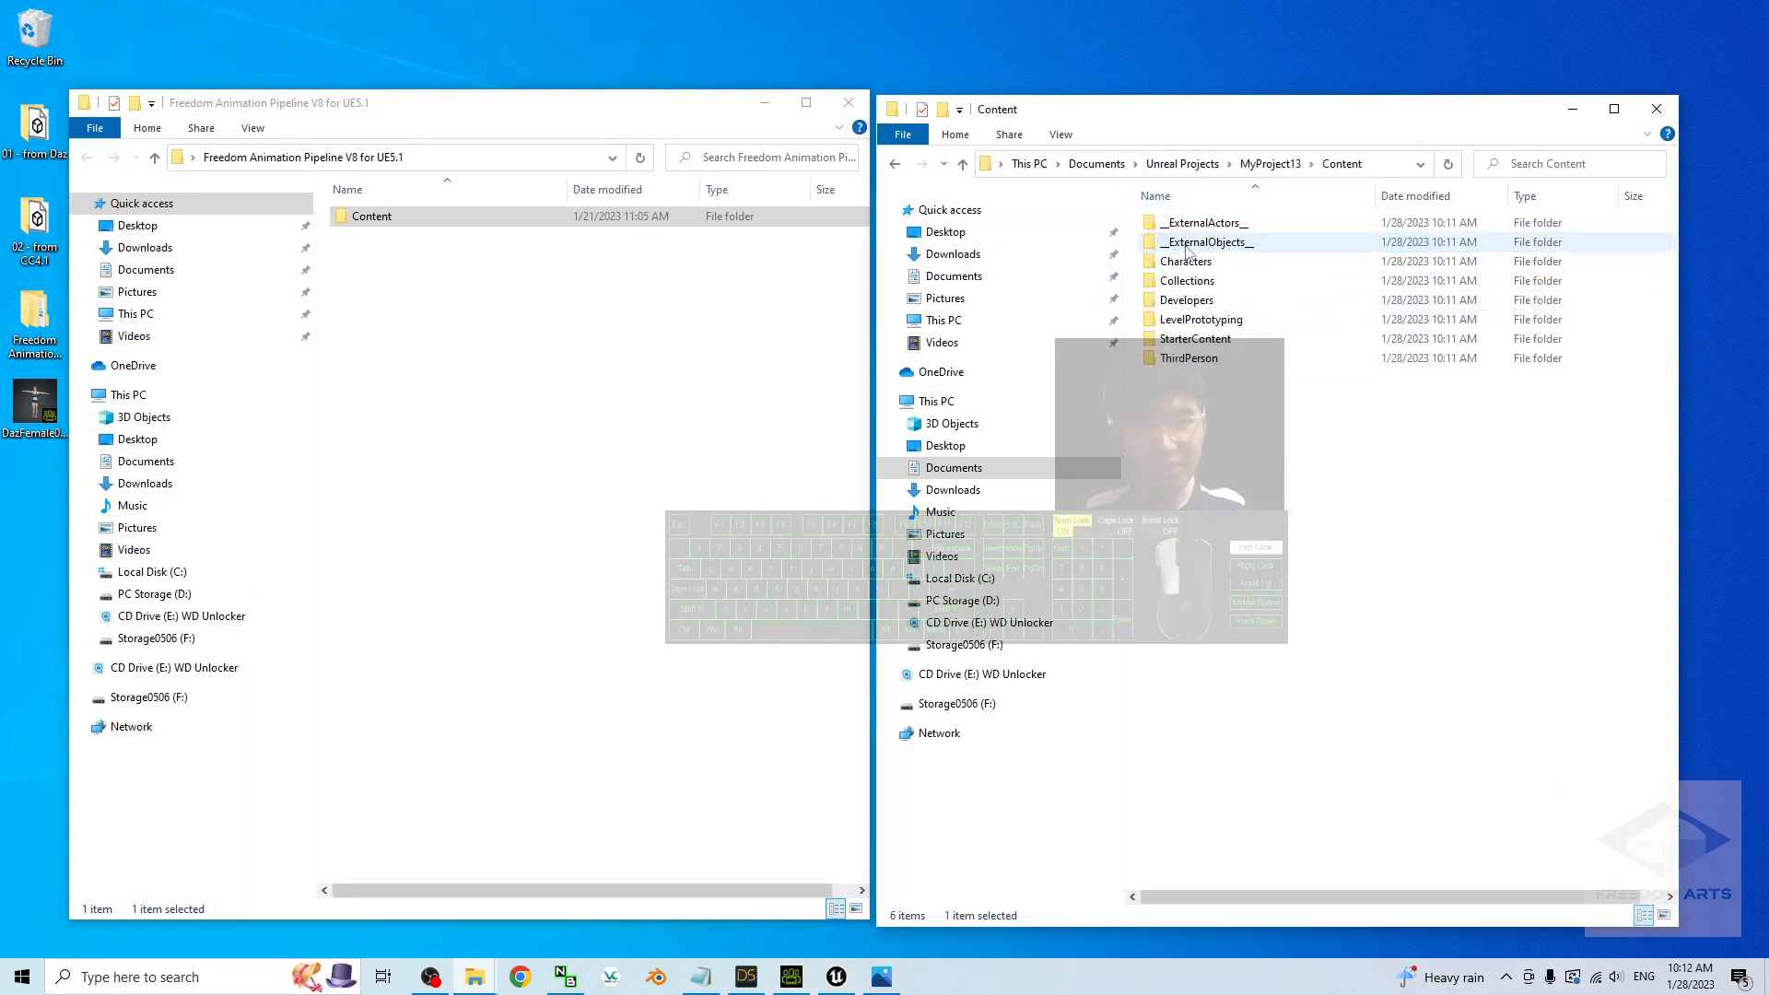
left_click(352, 204)
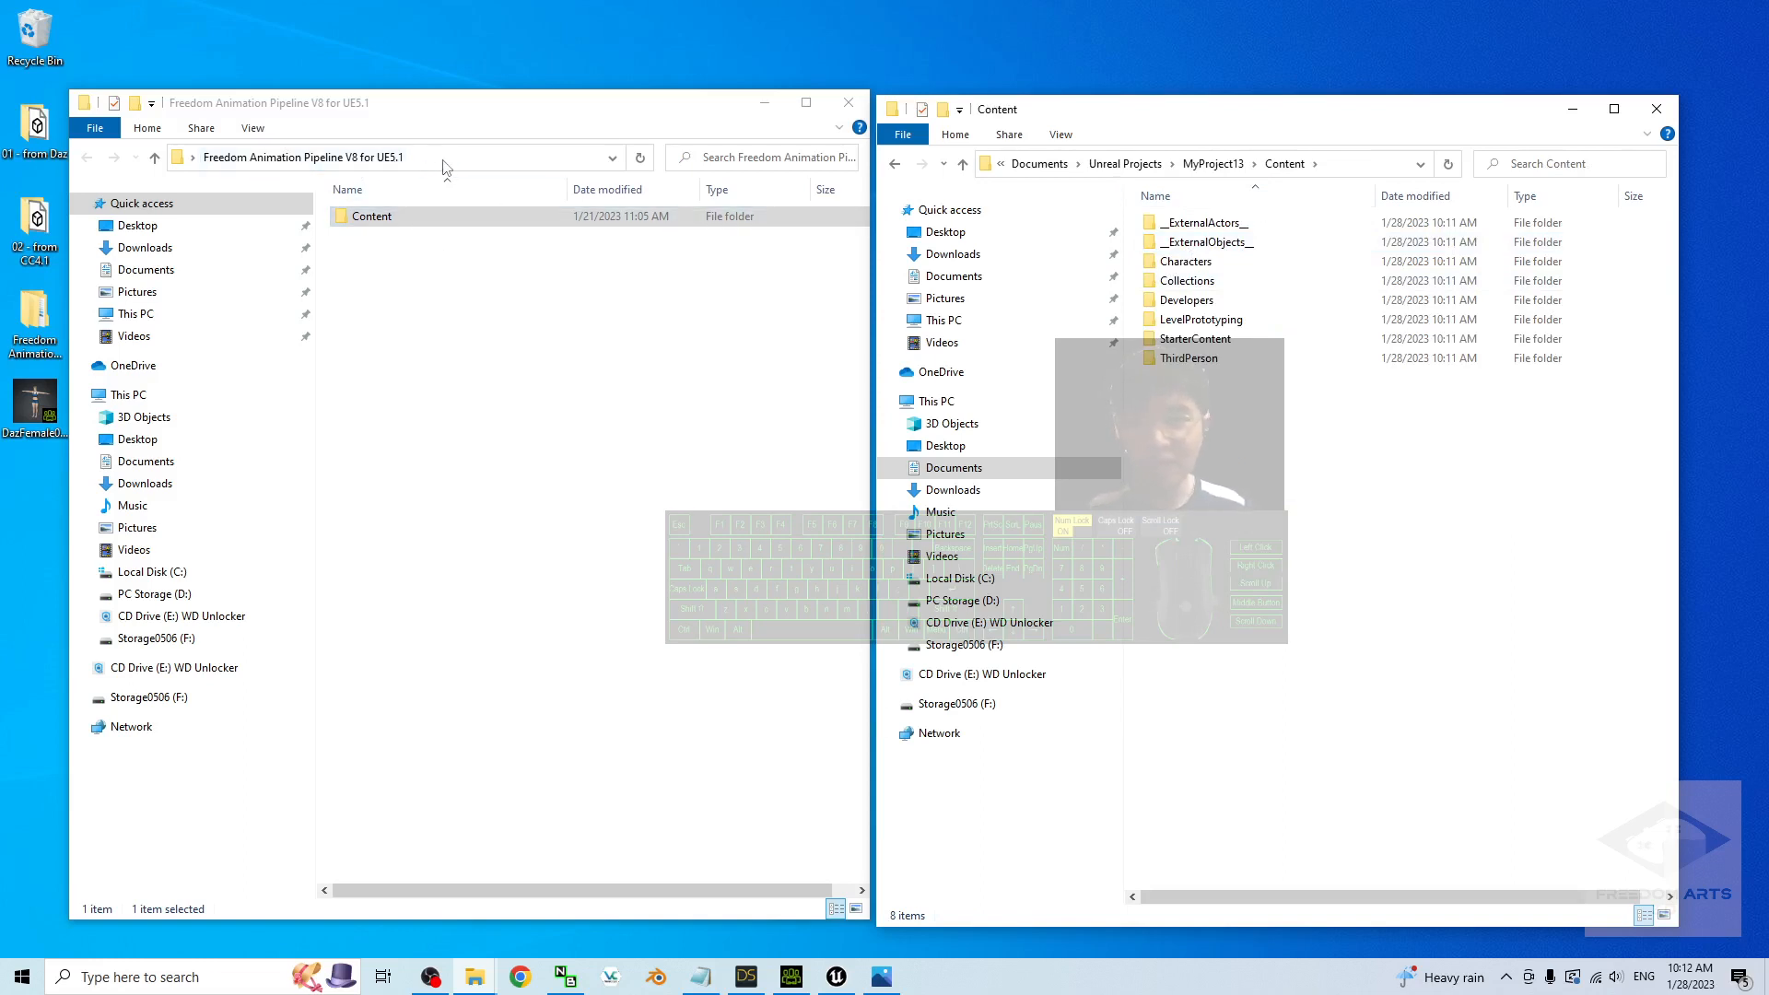
double_click(369, 223)
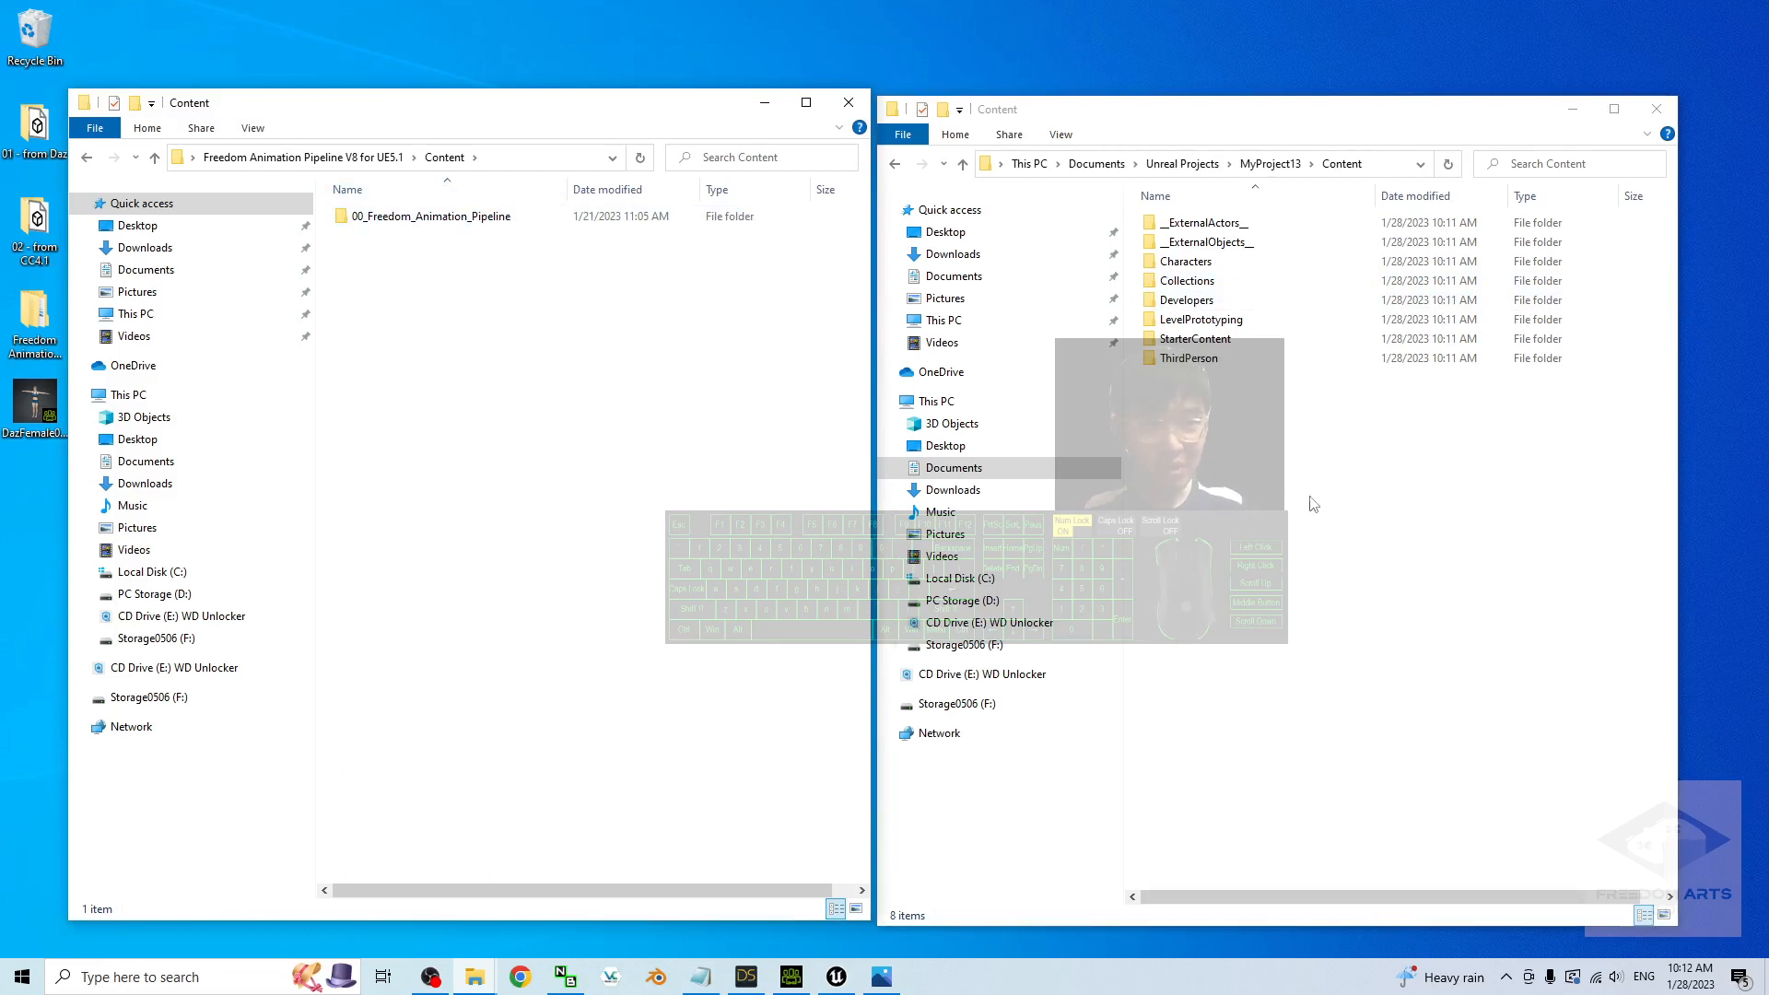
- Copy the 00_Freedom_Animation_Pipeline folder into MyProject13's Content folder and close both folder windows
left_click(426, 223)
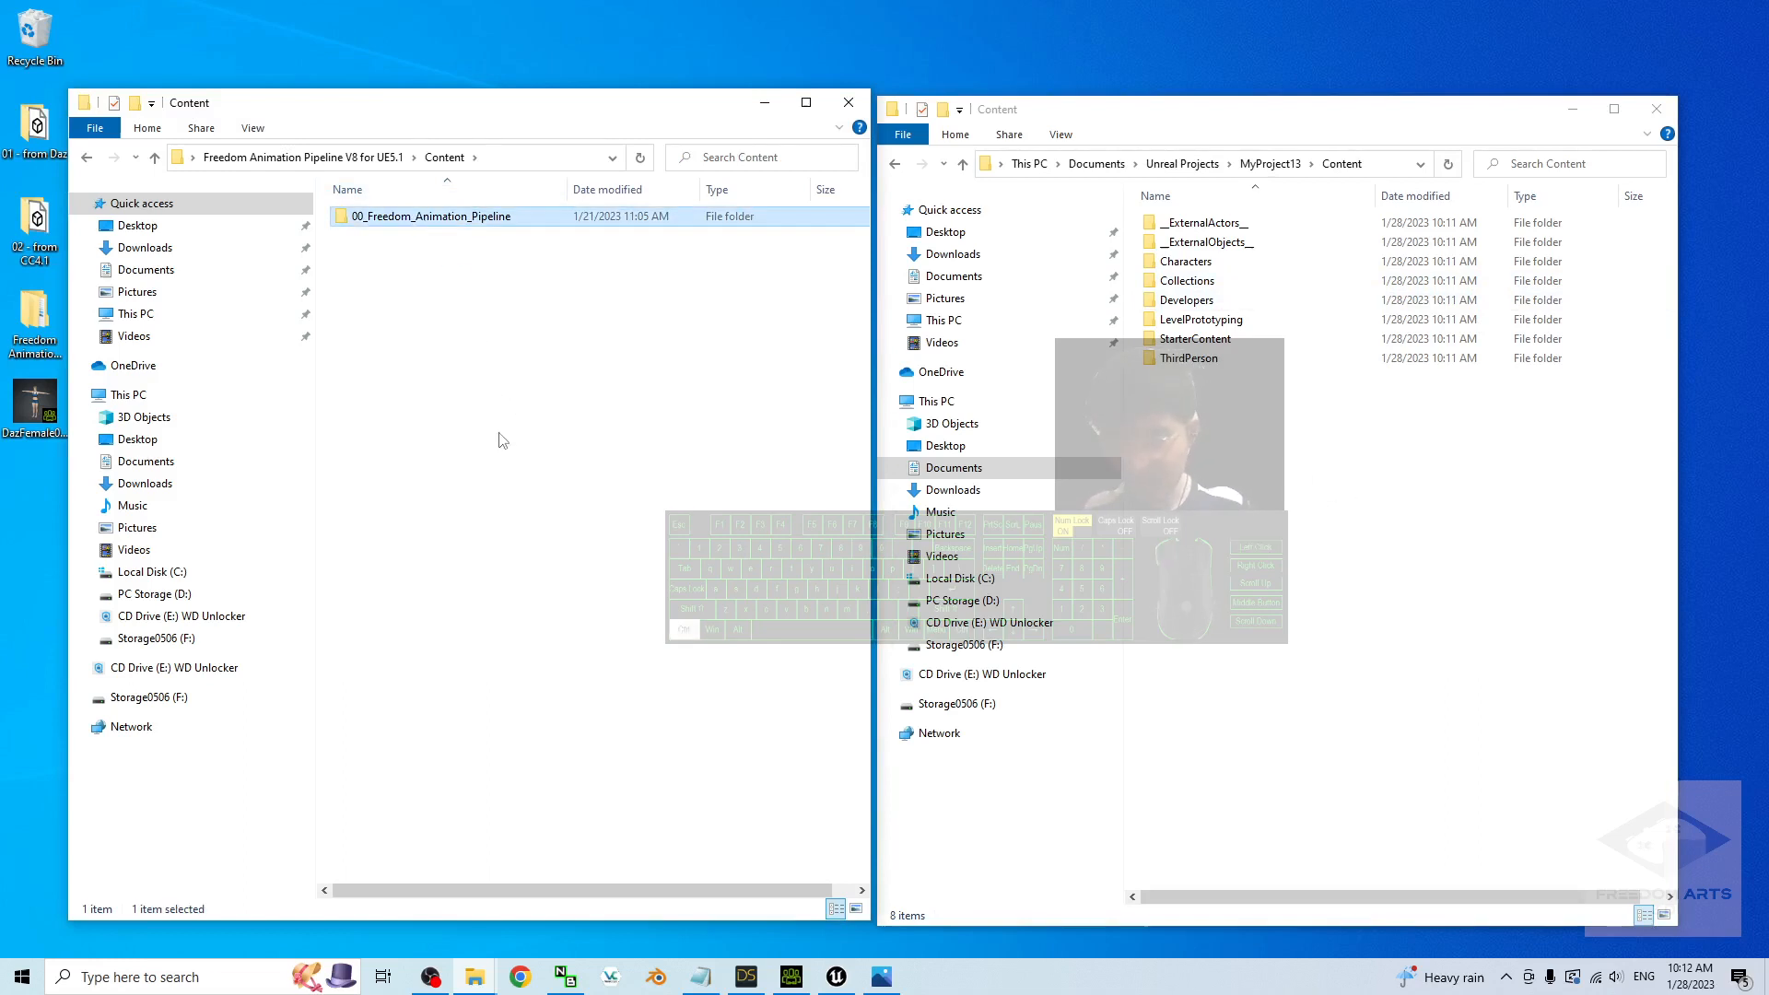
left_click(1380, 532)
key("ctrl+v")
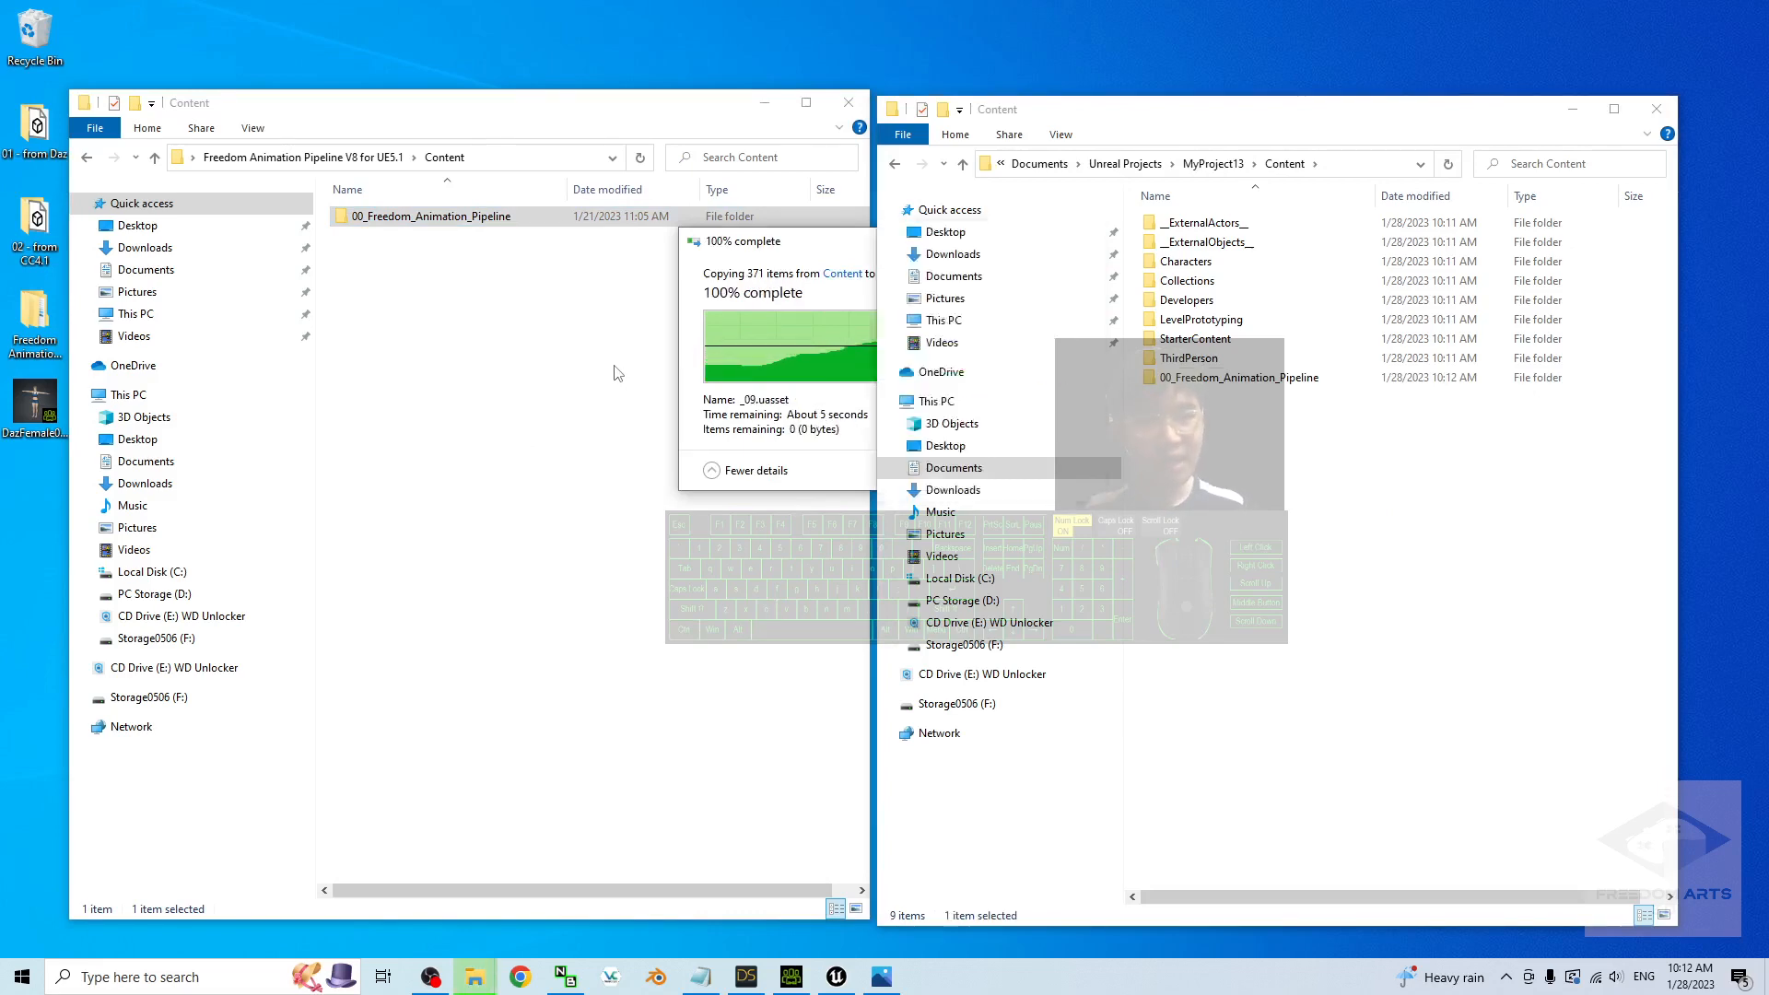
left_click(1641, 109)
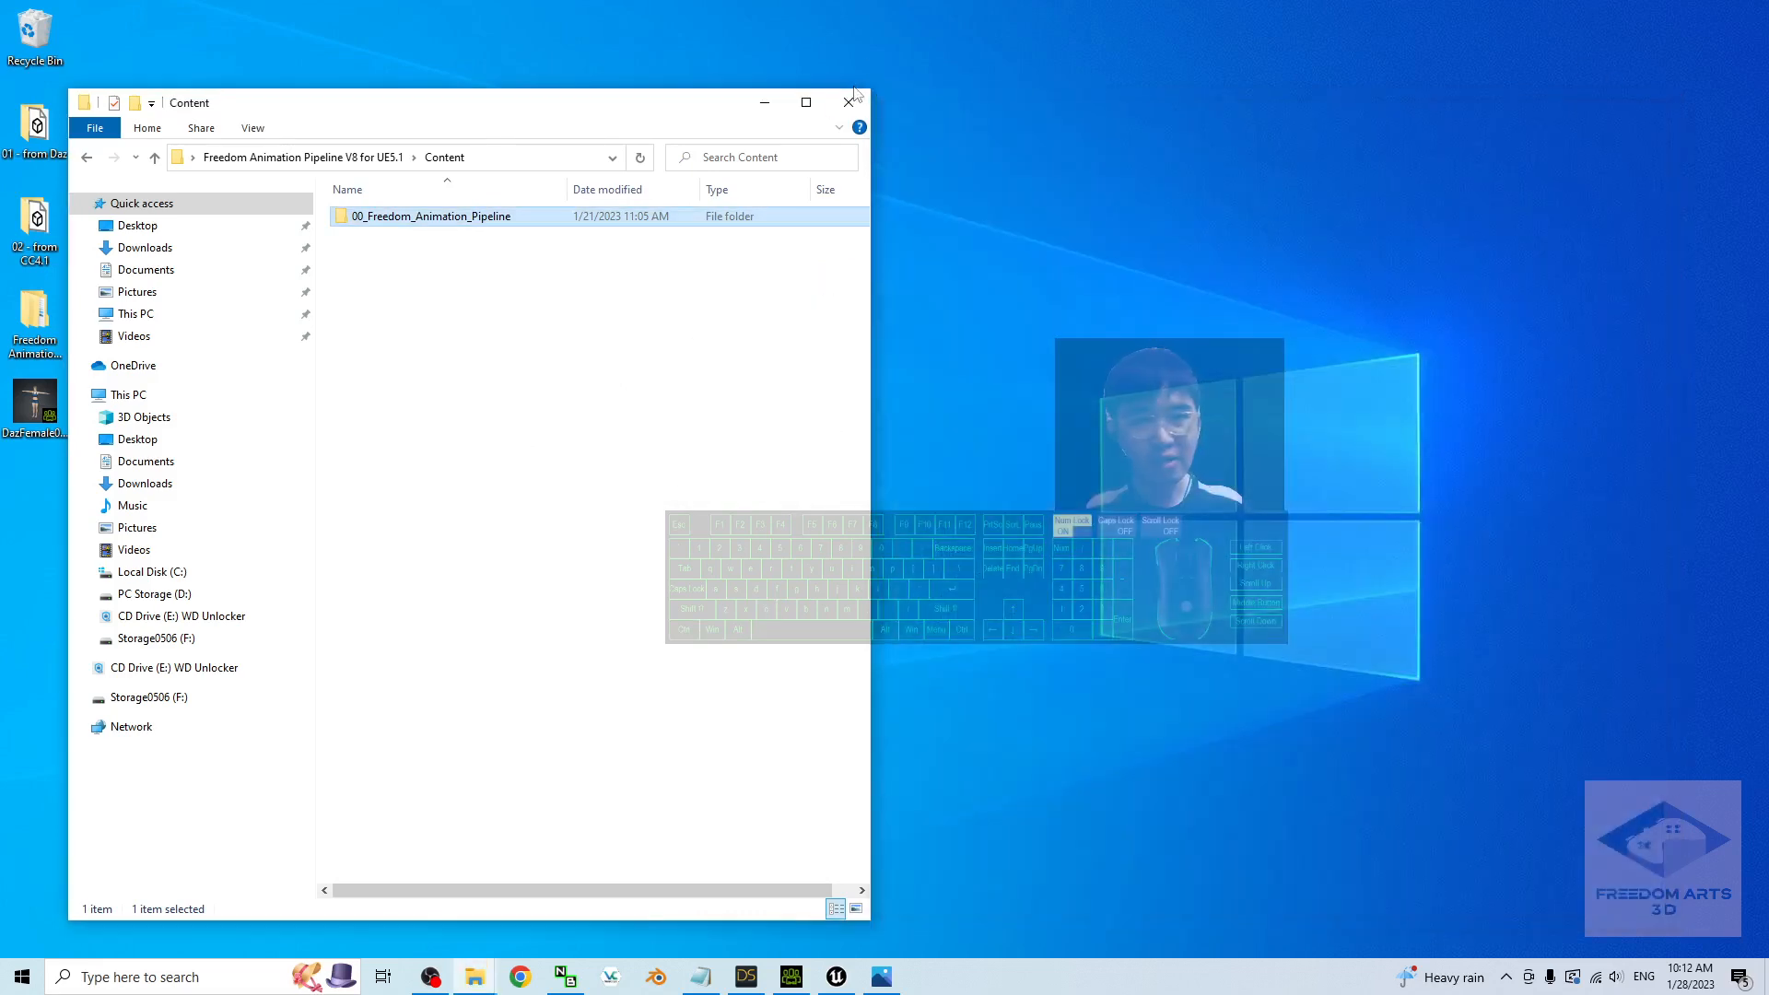
left_click(849, 102)
- Switch to the Unreal editor, look inside the 00_Freedom_Animation_Pipeline folder, and return to the project's Content folder
left_click(836, 977)
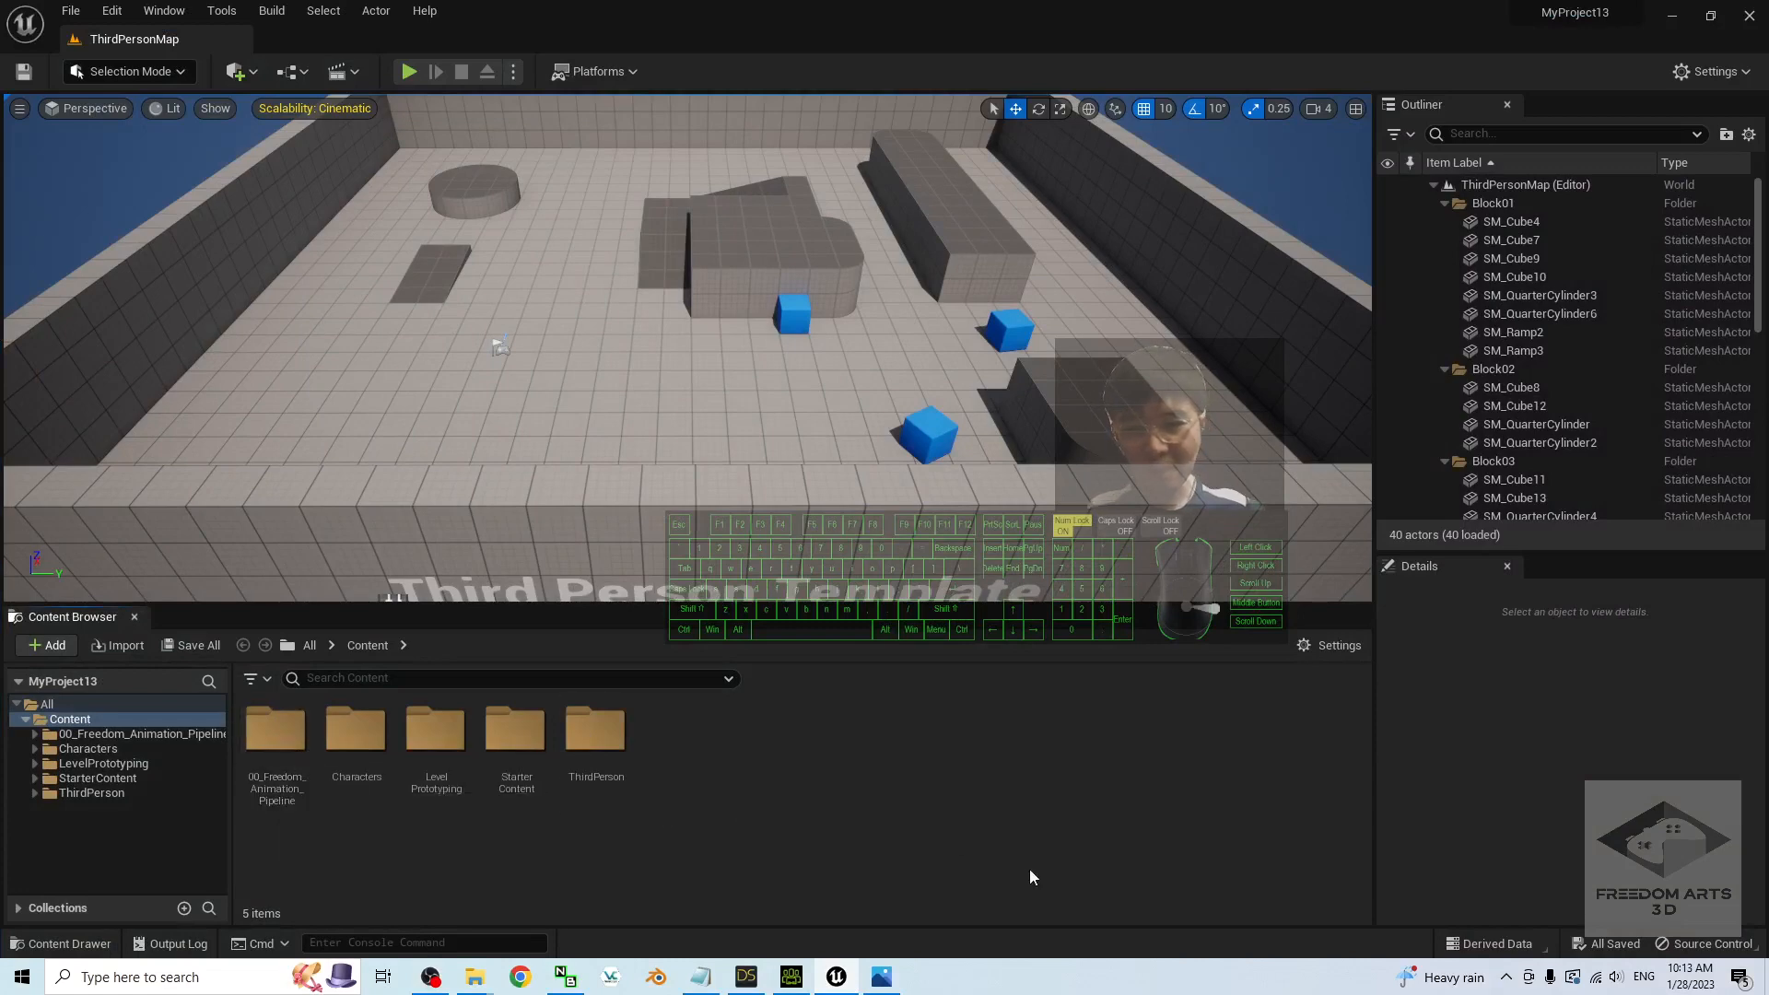
left_click(270, 736)
double_click(270, 735)
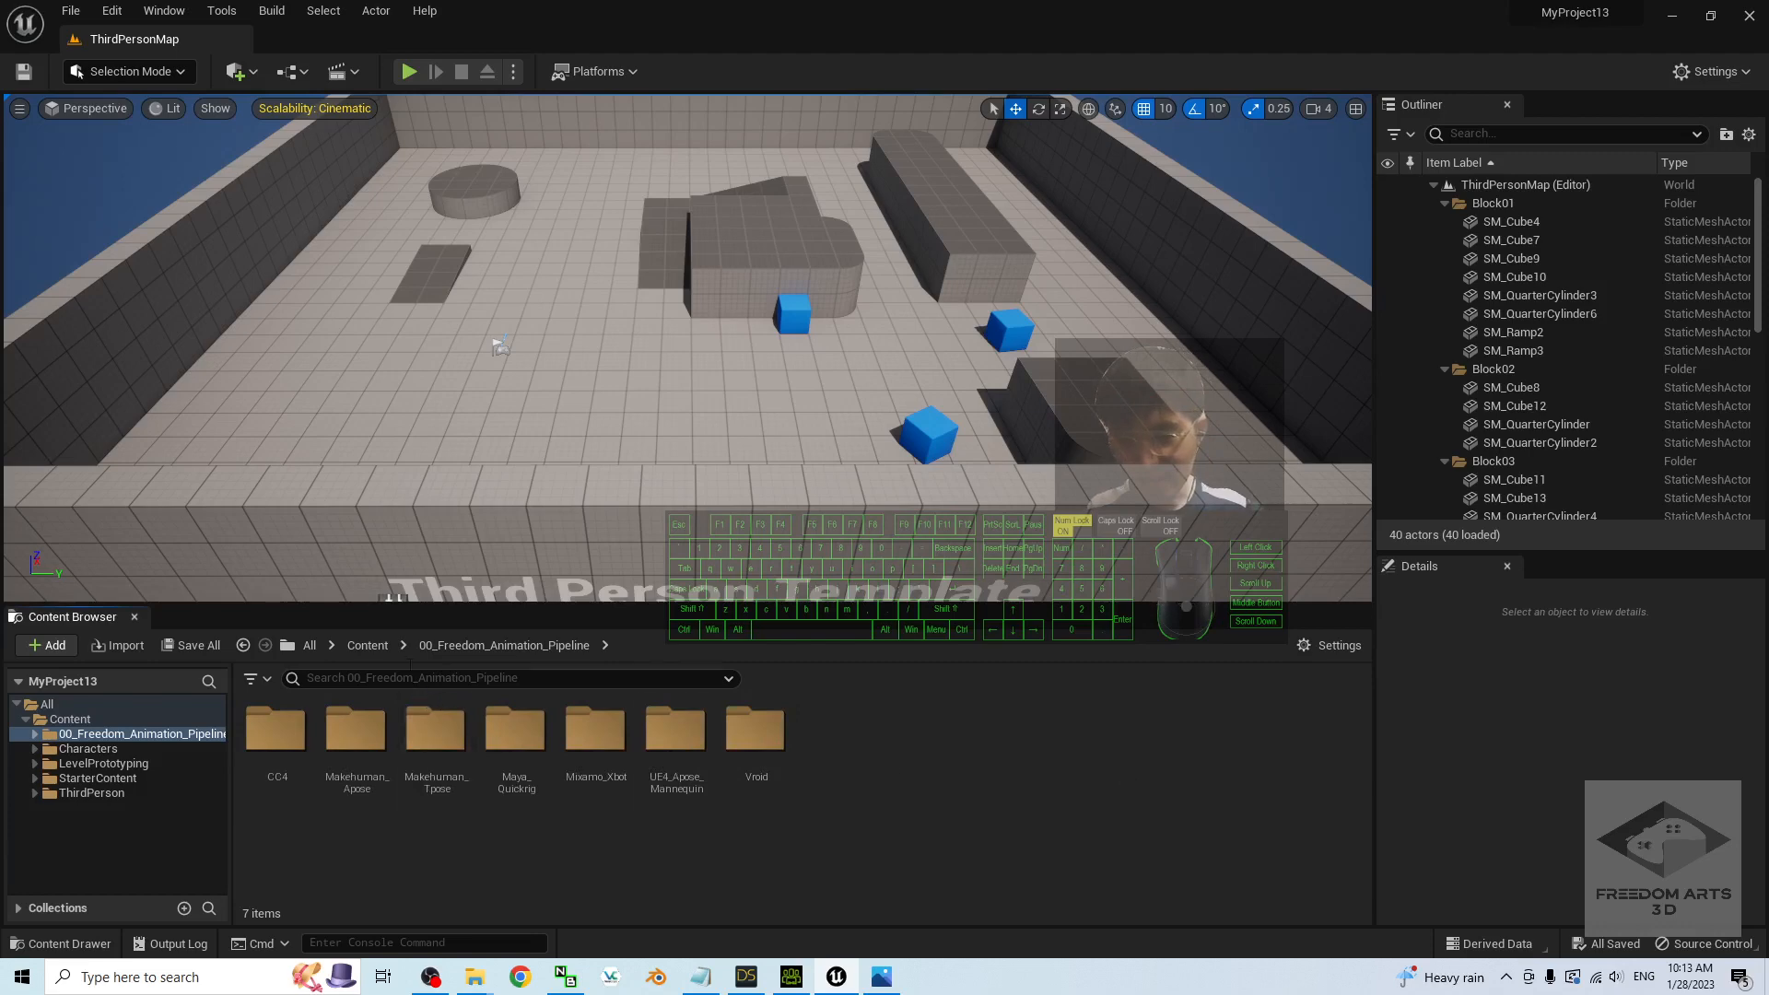
left_click(367, 646)
double_click(277, 733)
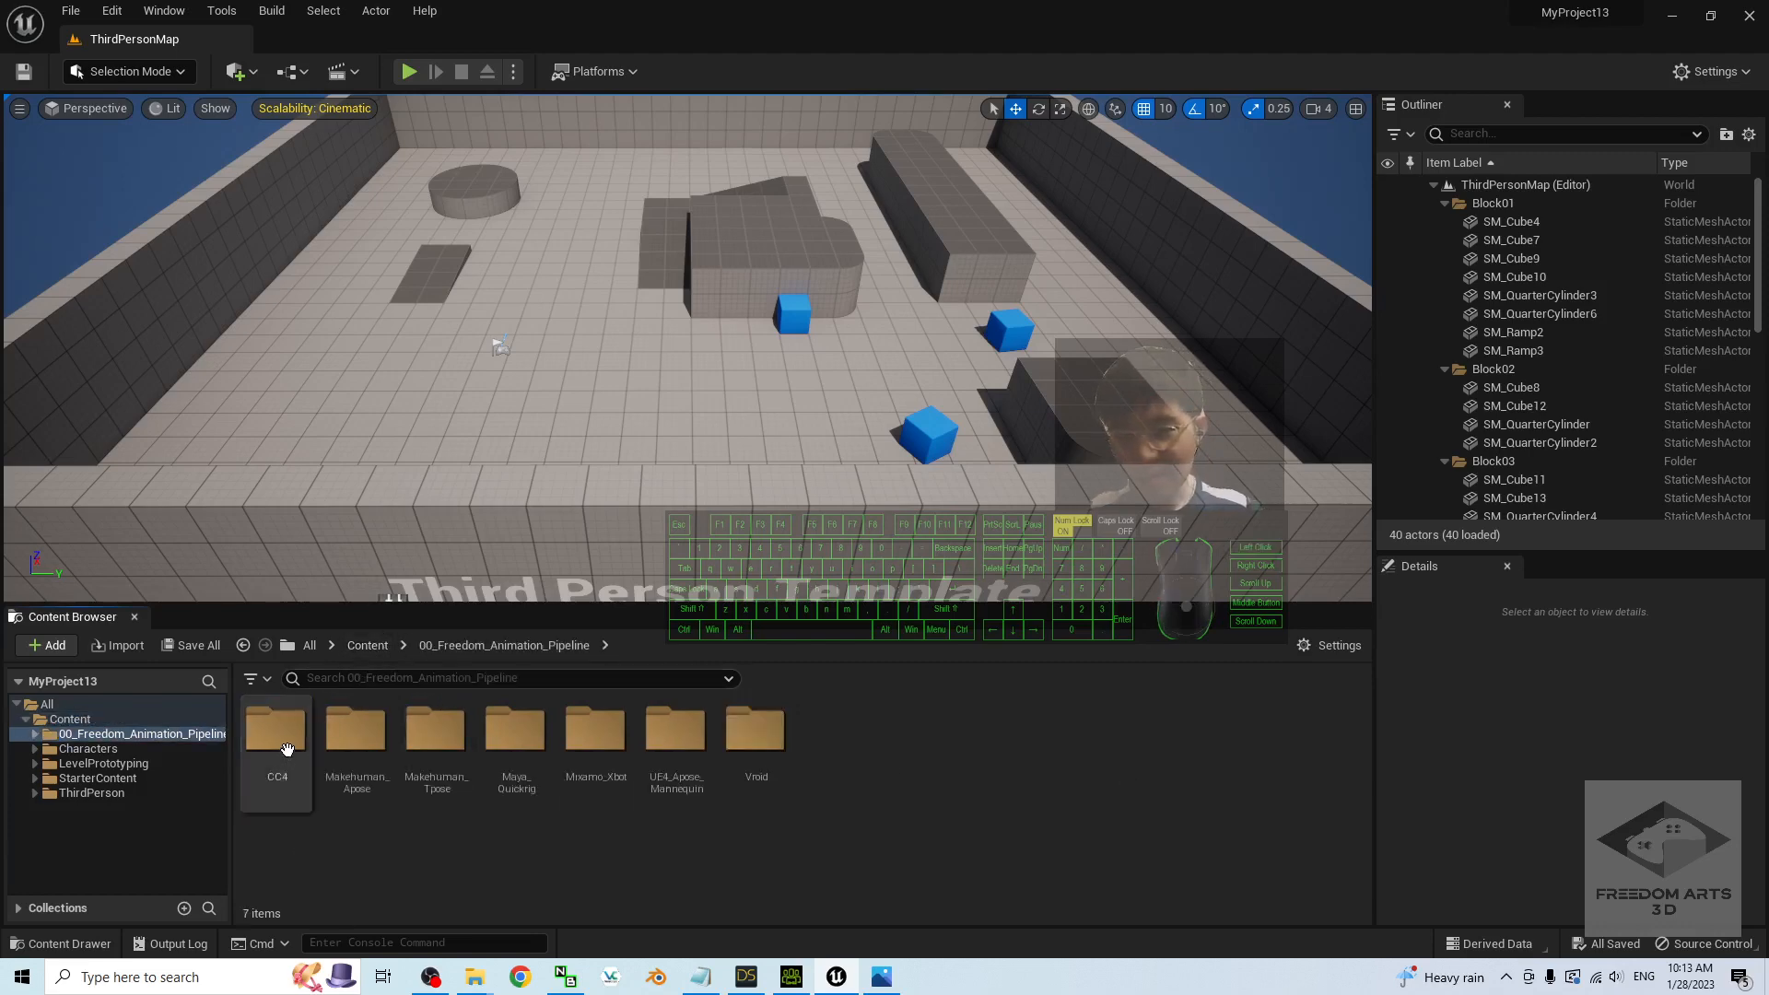
left_click(368, 646)
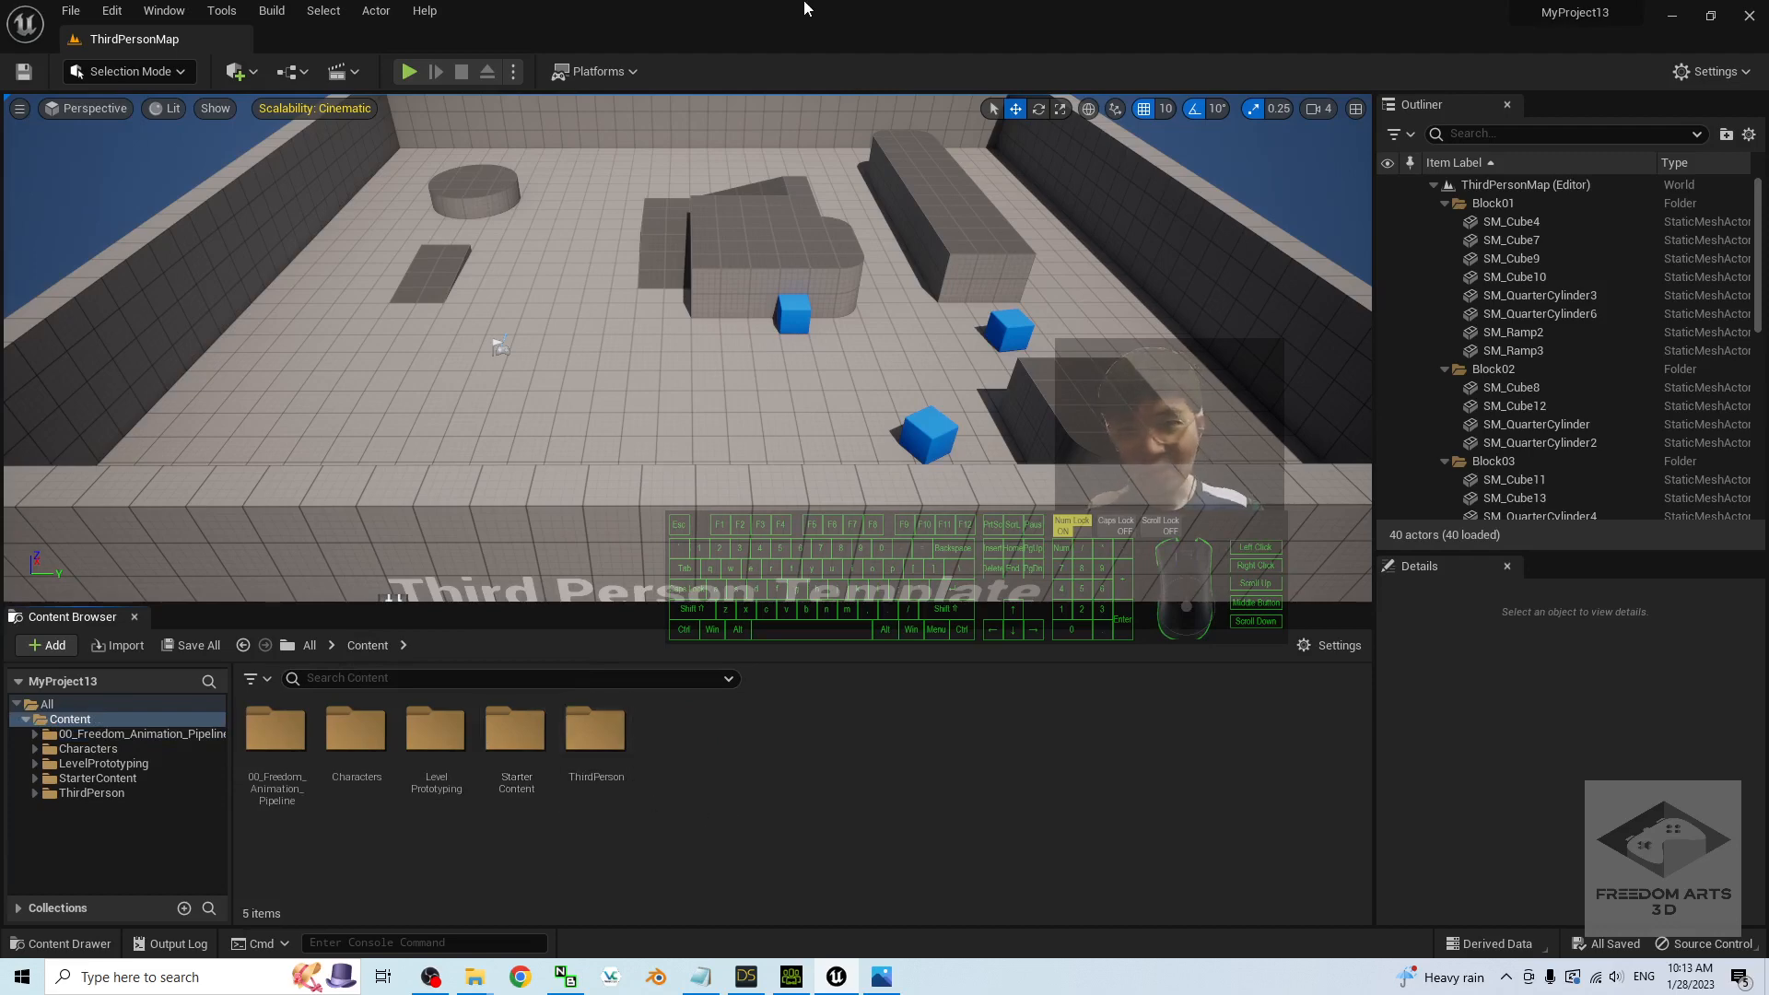
- Restore the Unreal editor to a taller floating window and open the Desktop's "02 - from CC4.1" folder beside it
left_click_drag(804, 10, 967, 62)
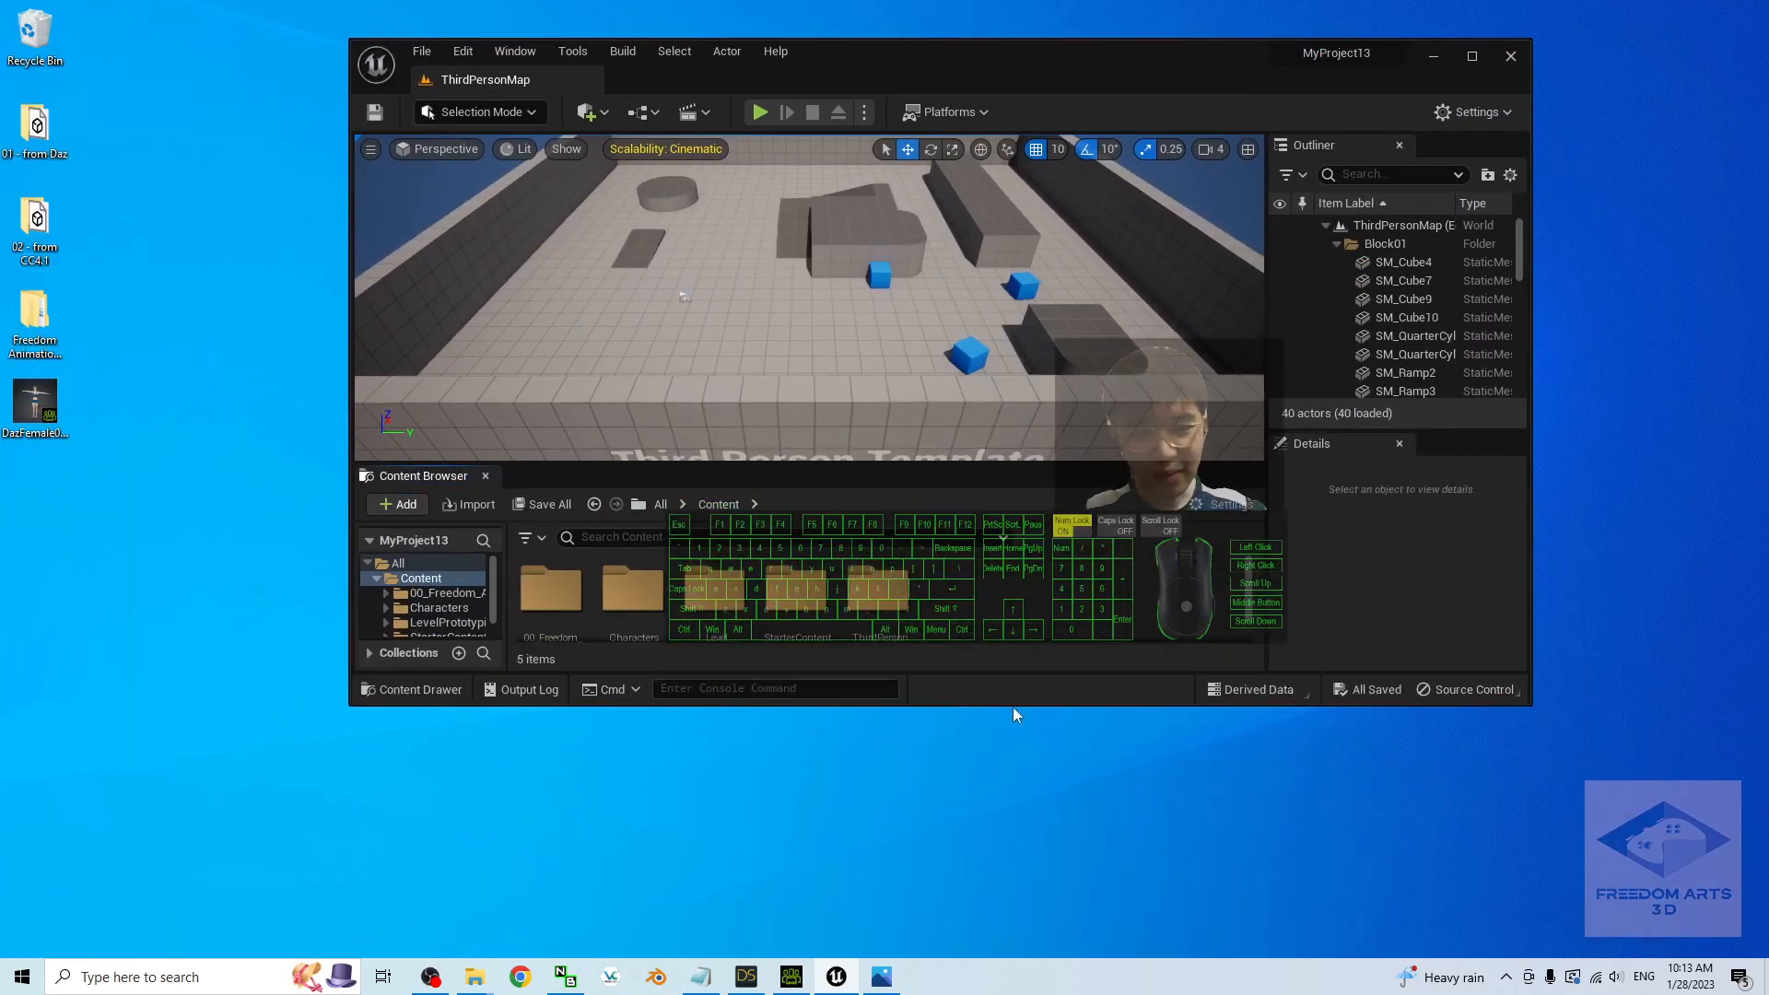
left_click_drag(1014, 706, 1014, 896)
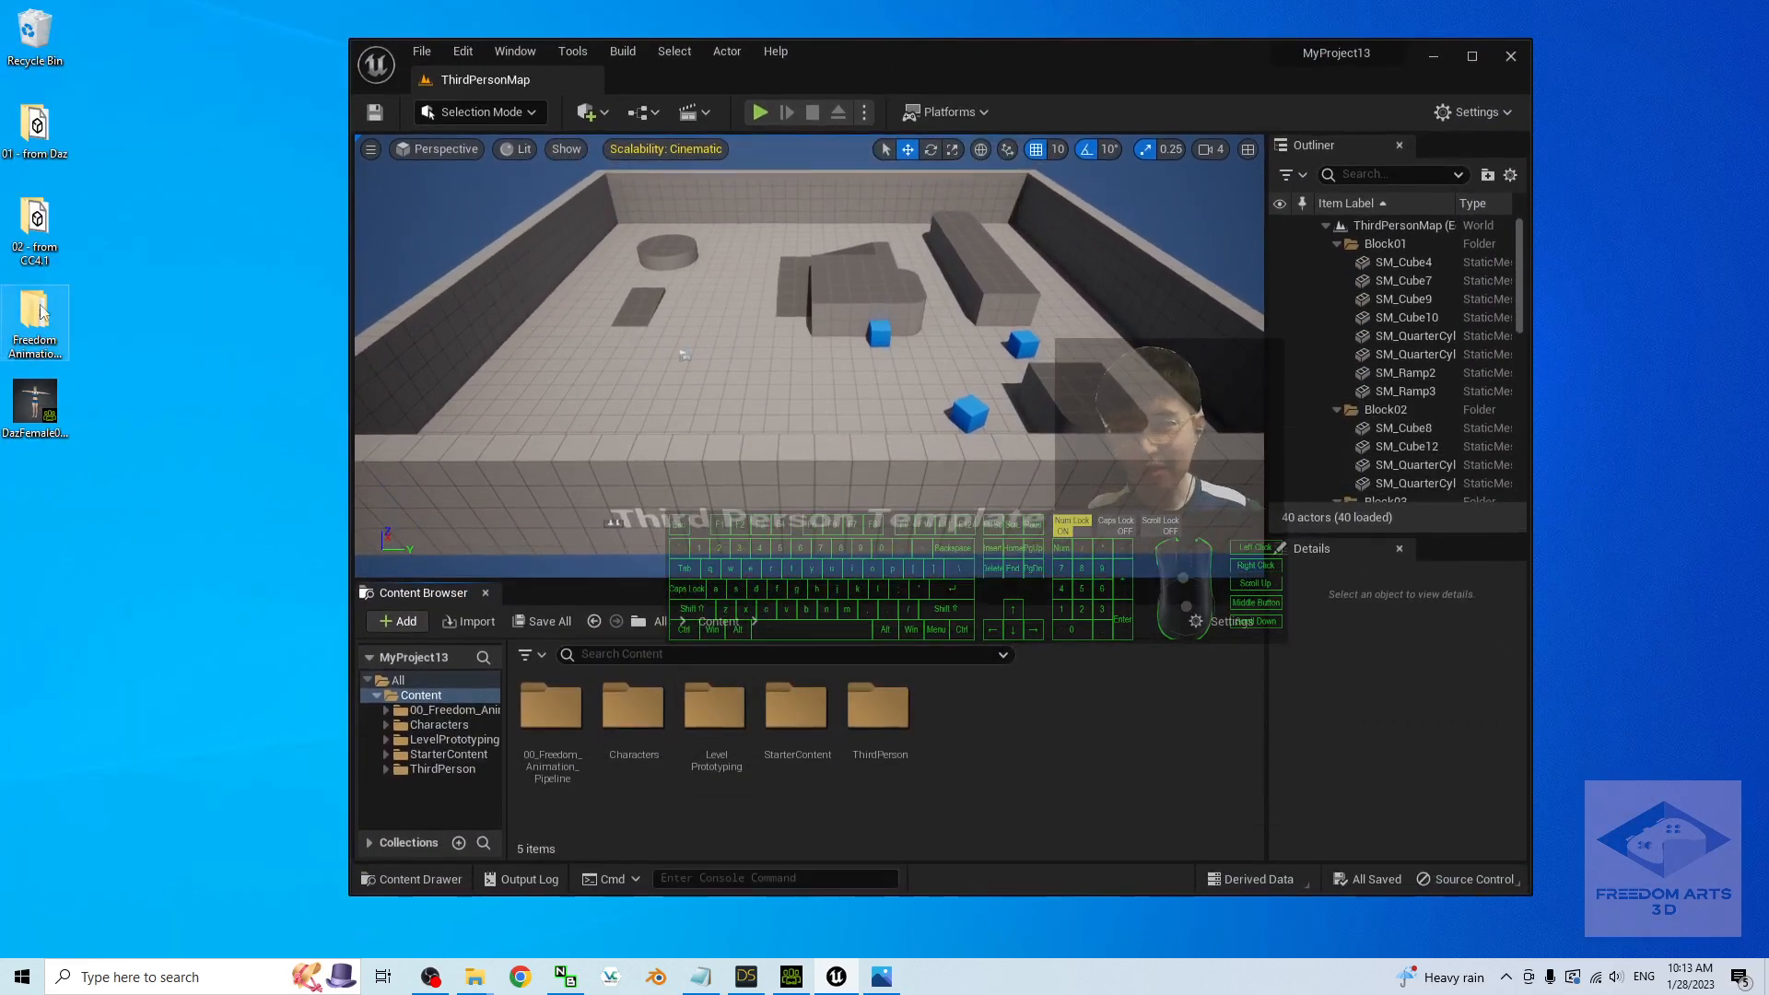
double_click(37, 219)
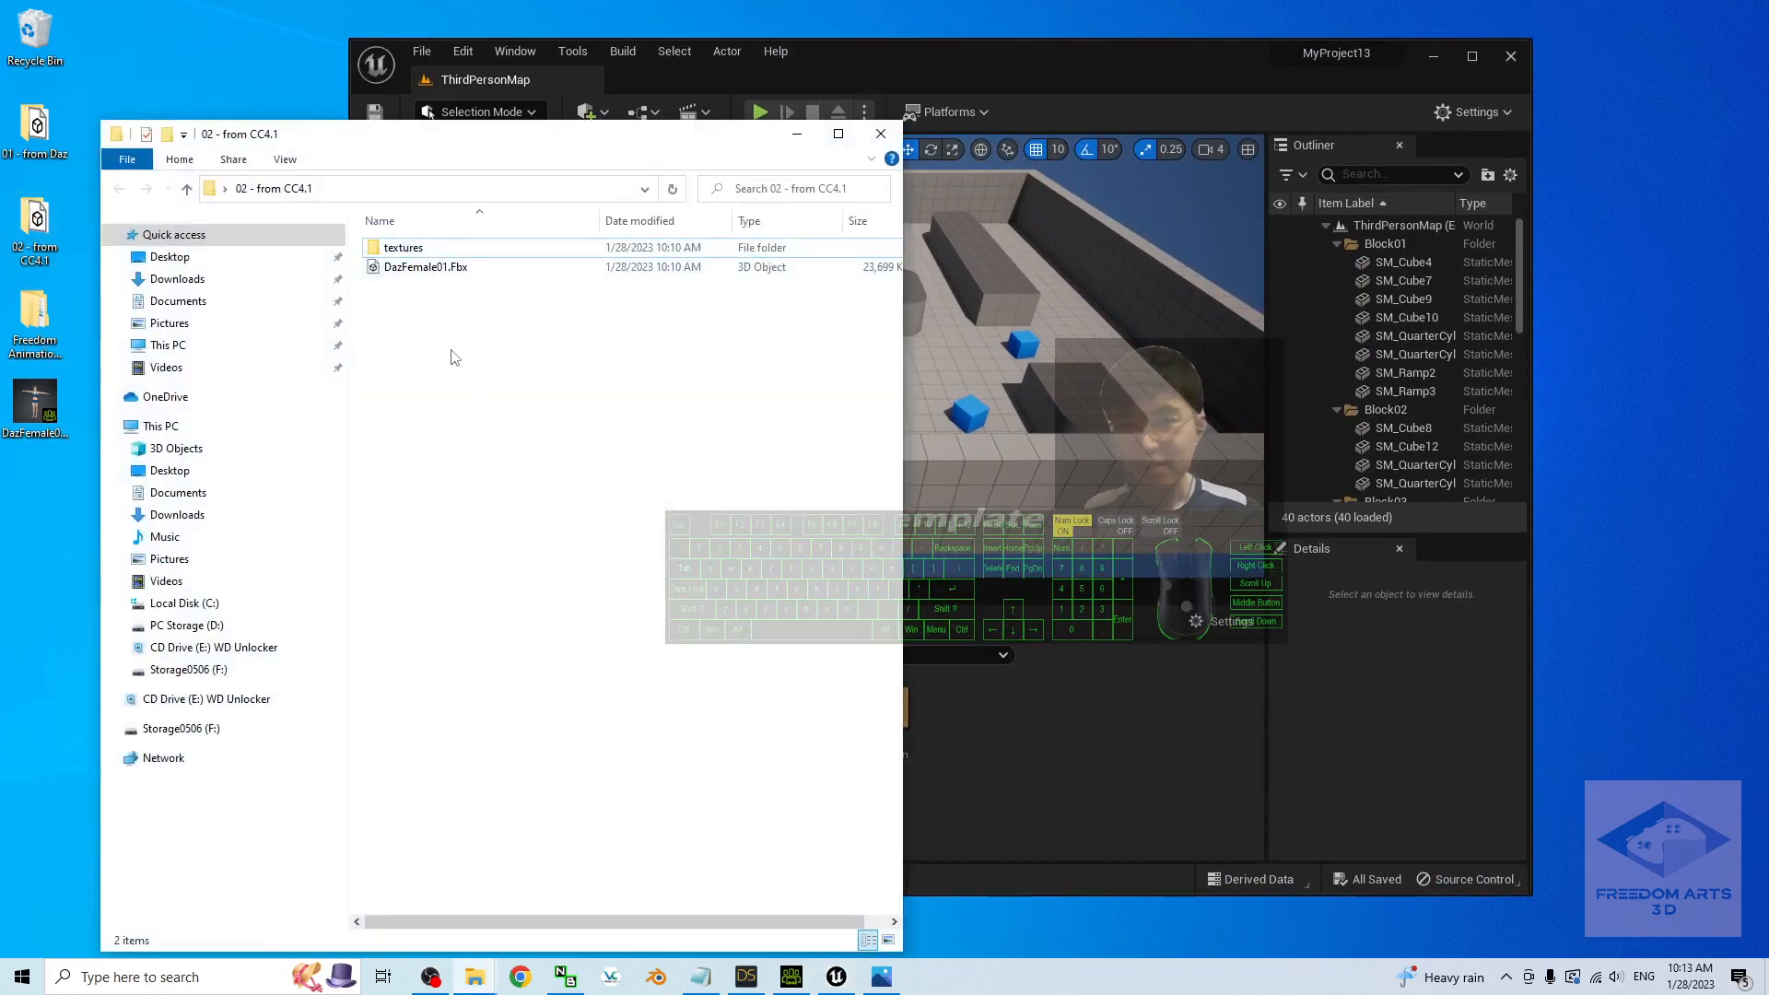
left_click_drag(656, 145, 557, 150)
- Create a folder named DazFemale01 in the project's Content folder and open it
left_click(1038, 790)
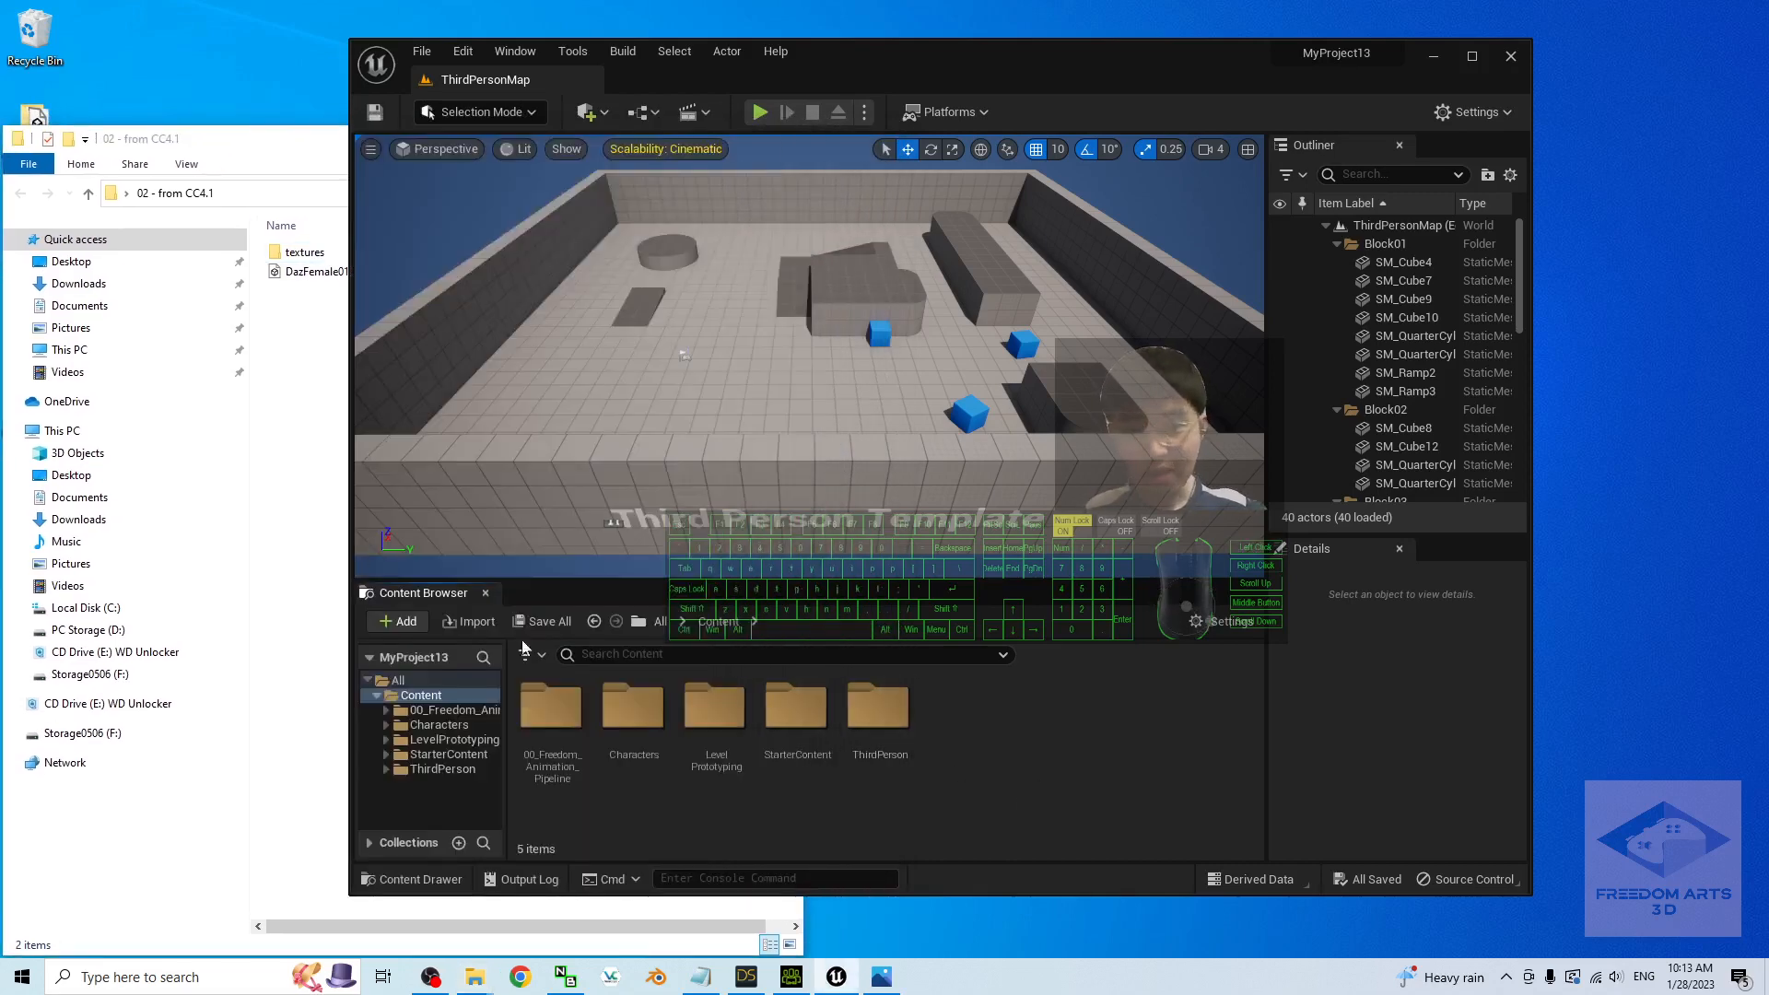
right_click(978, 787)
left_click(1088, 231)
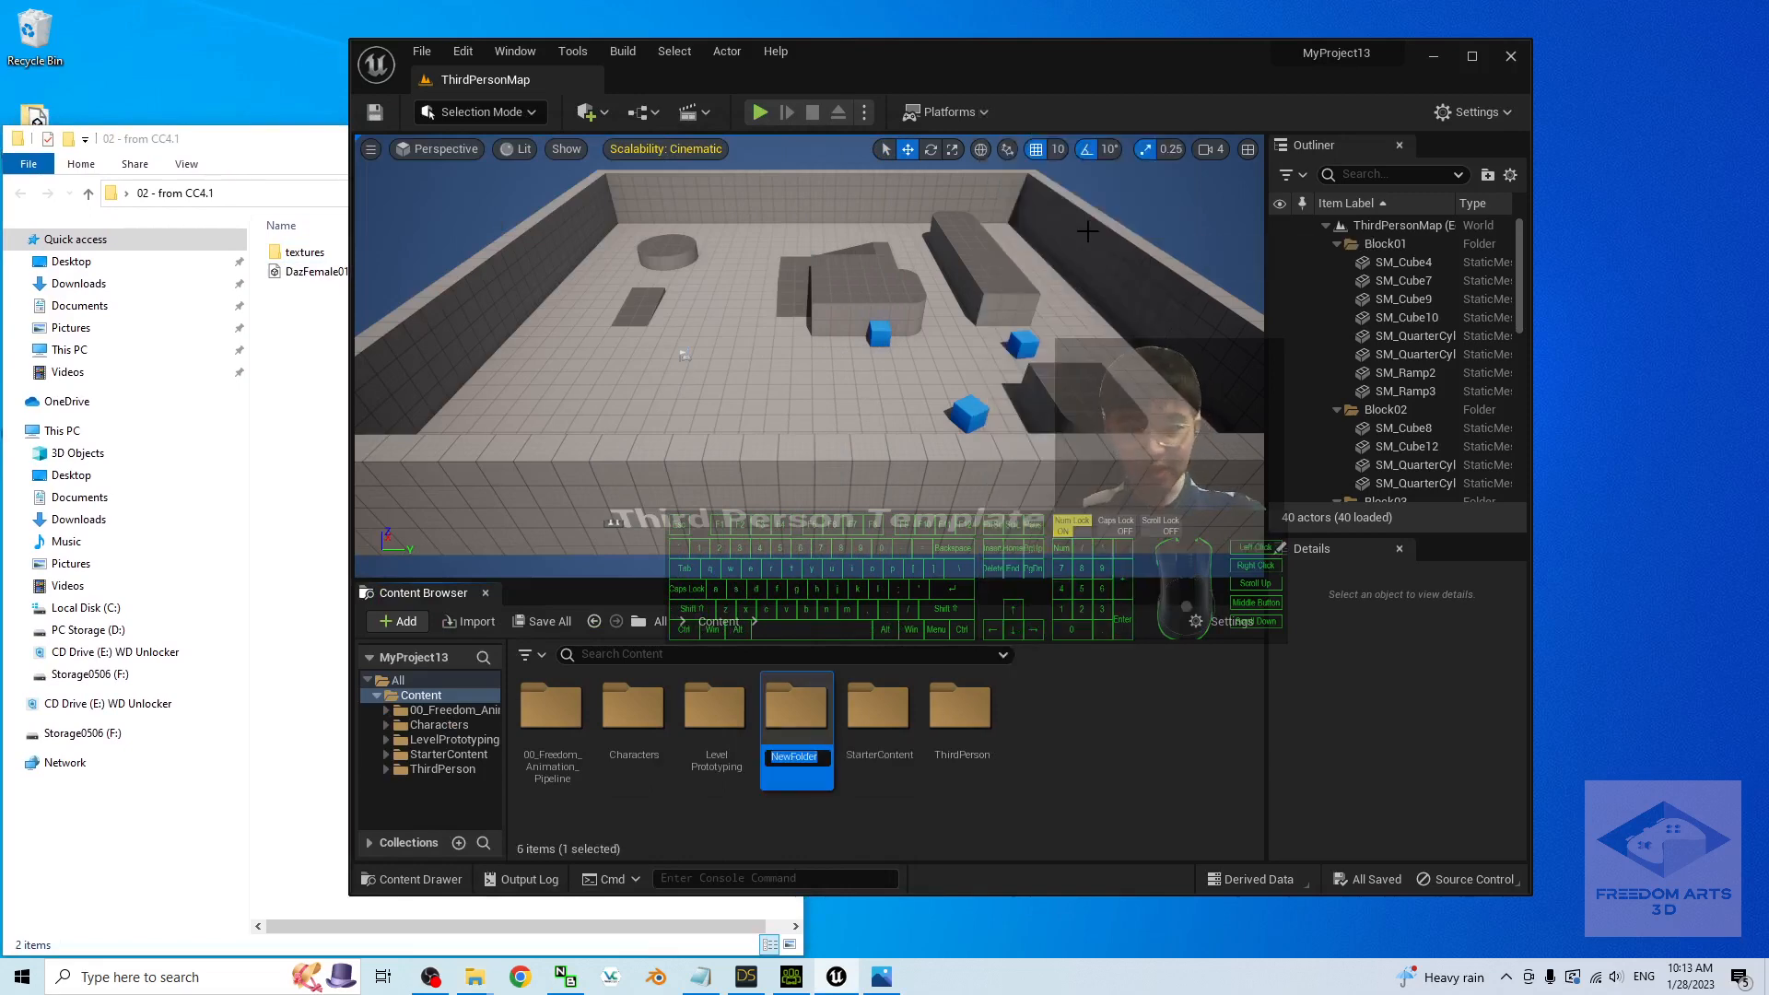
type("DazF")
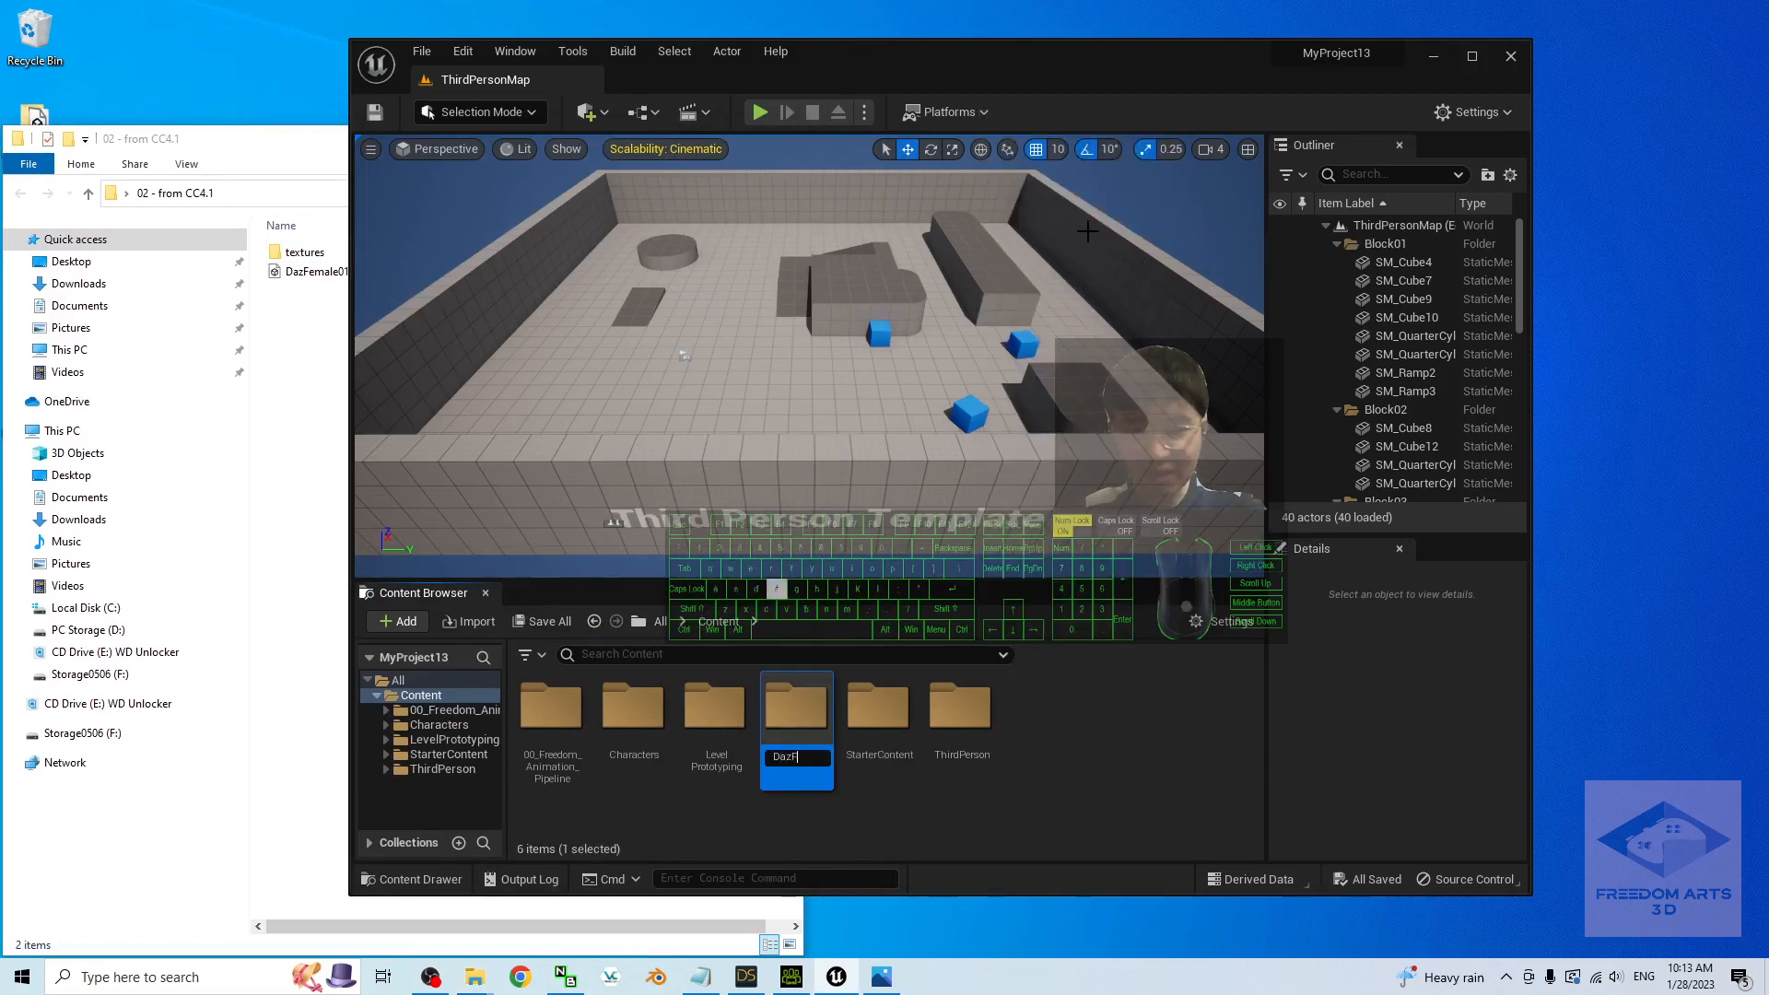
type("emale01")
key("Return")
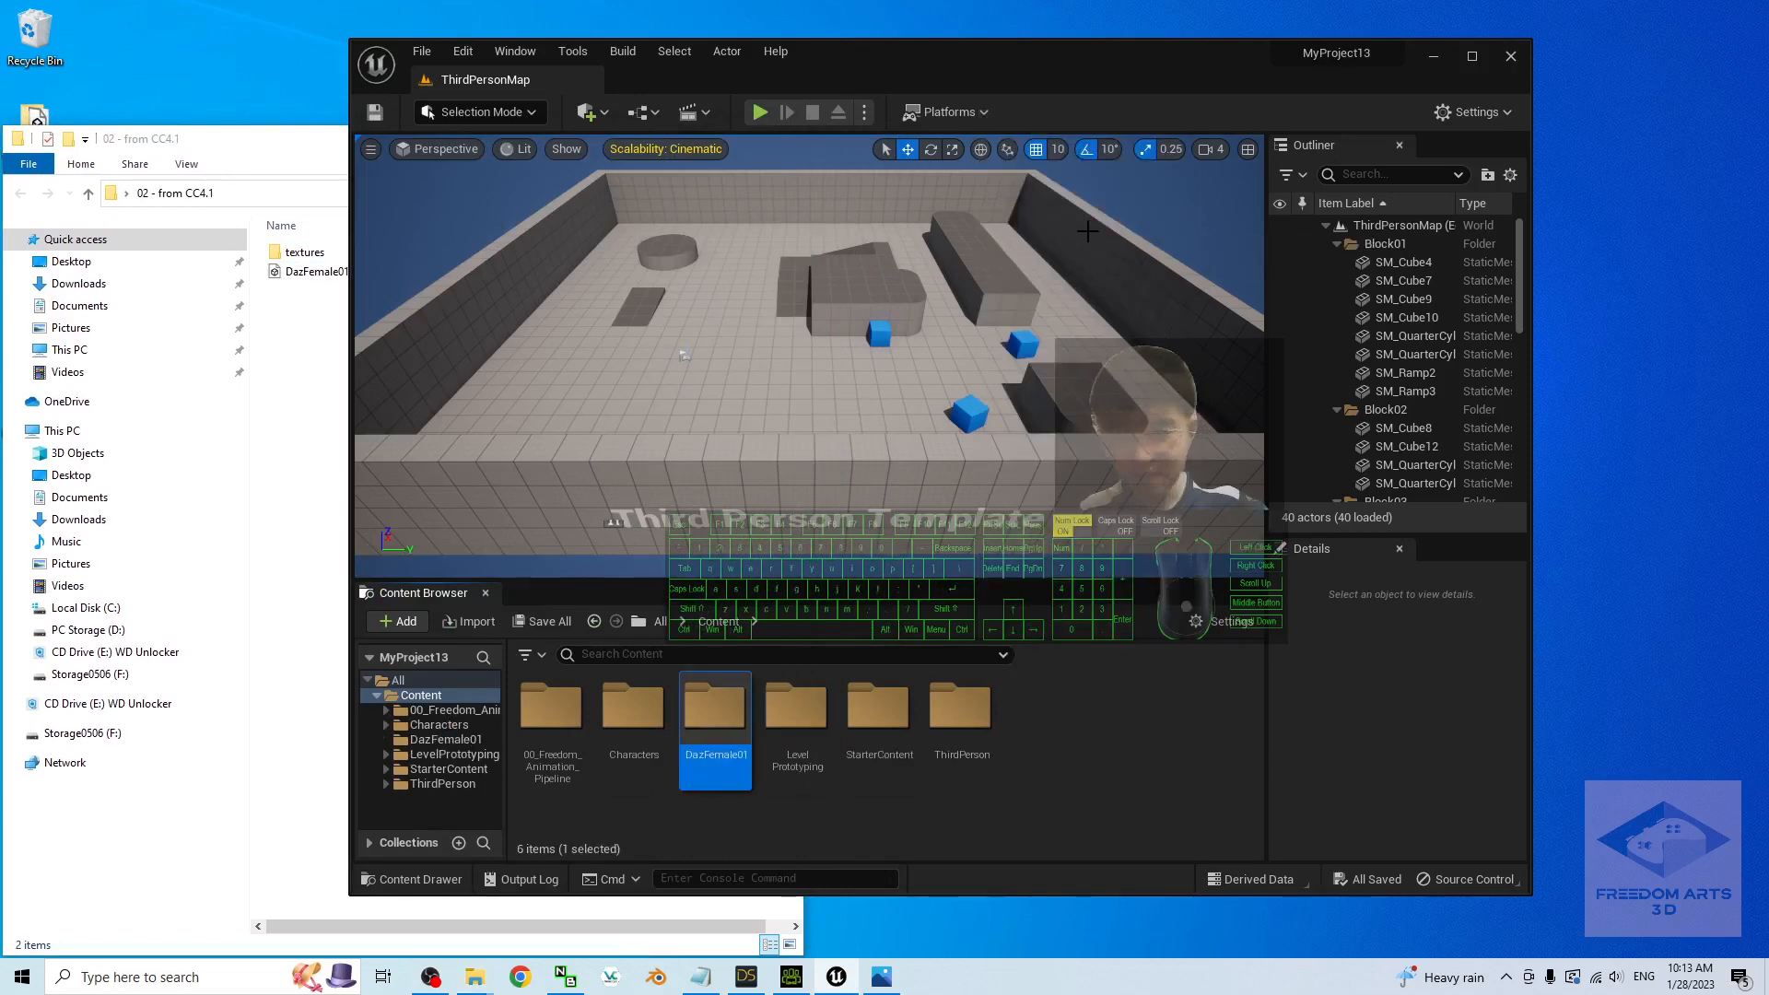
double_click(676, 682)
- Import DazFemale01.Fbx as a skeletal mesh into the DazFemale01 folder with its advanced mesh options expanded, and dismiss the message log
left_click(247, 257)
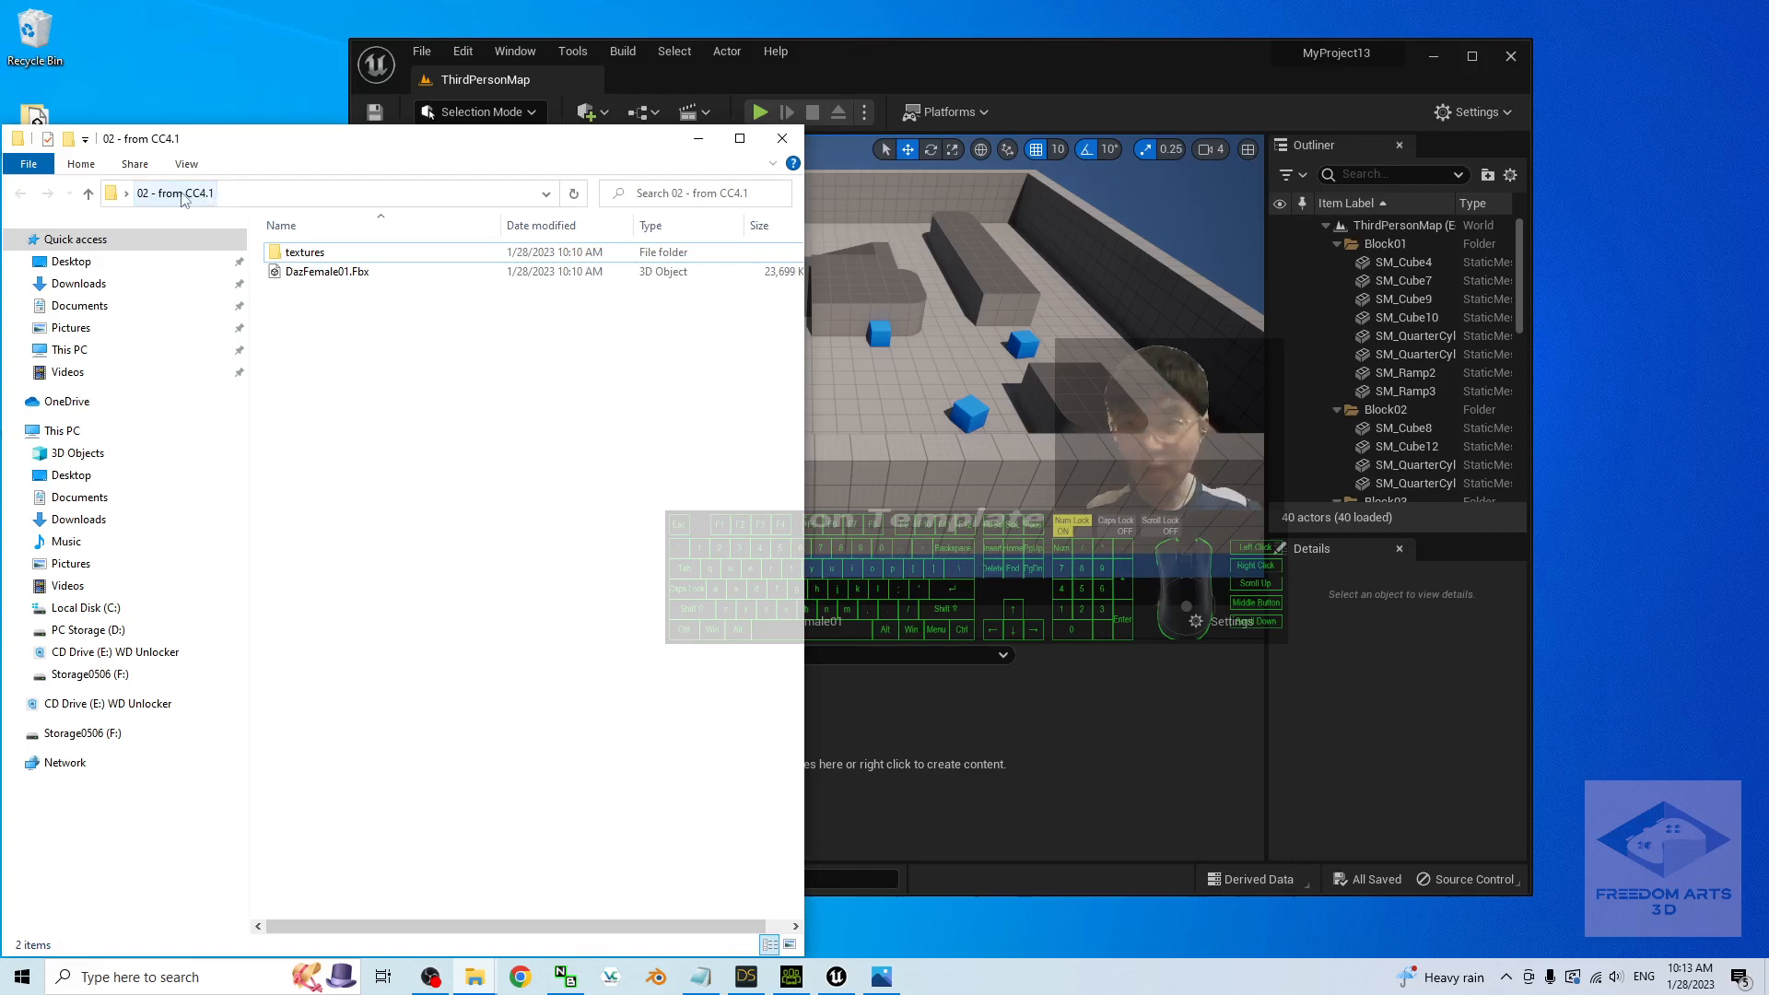
left_click_drag(1121, 55, 1273, 54)
left_click(297, 276)
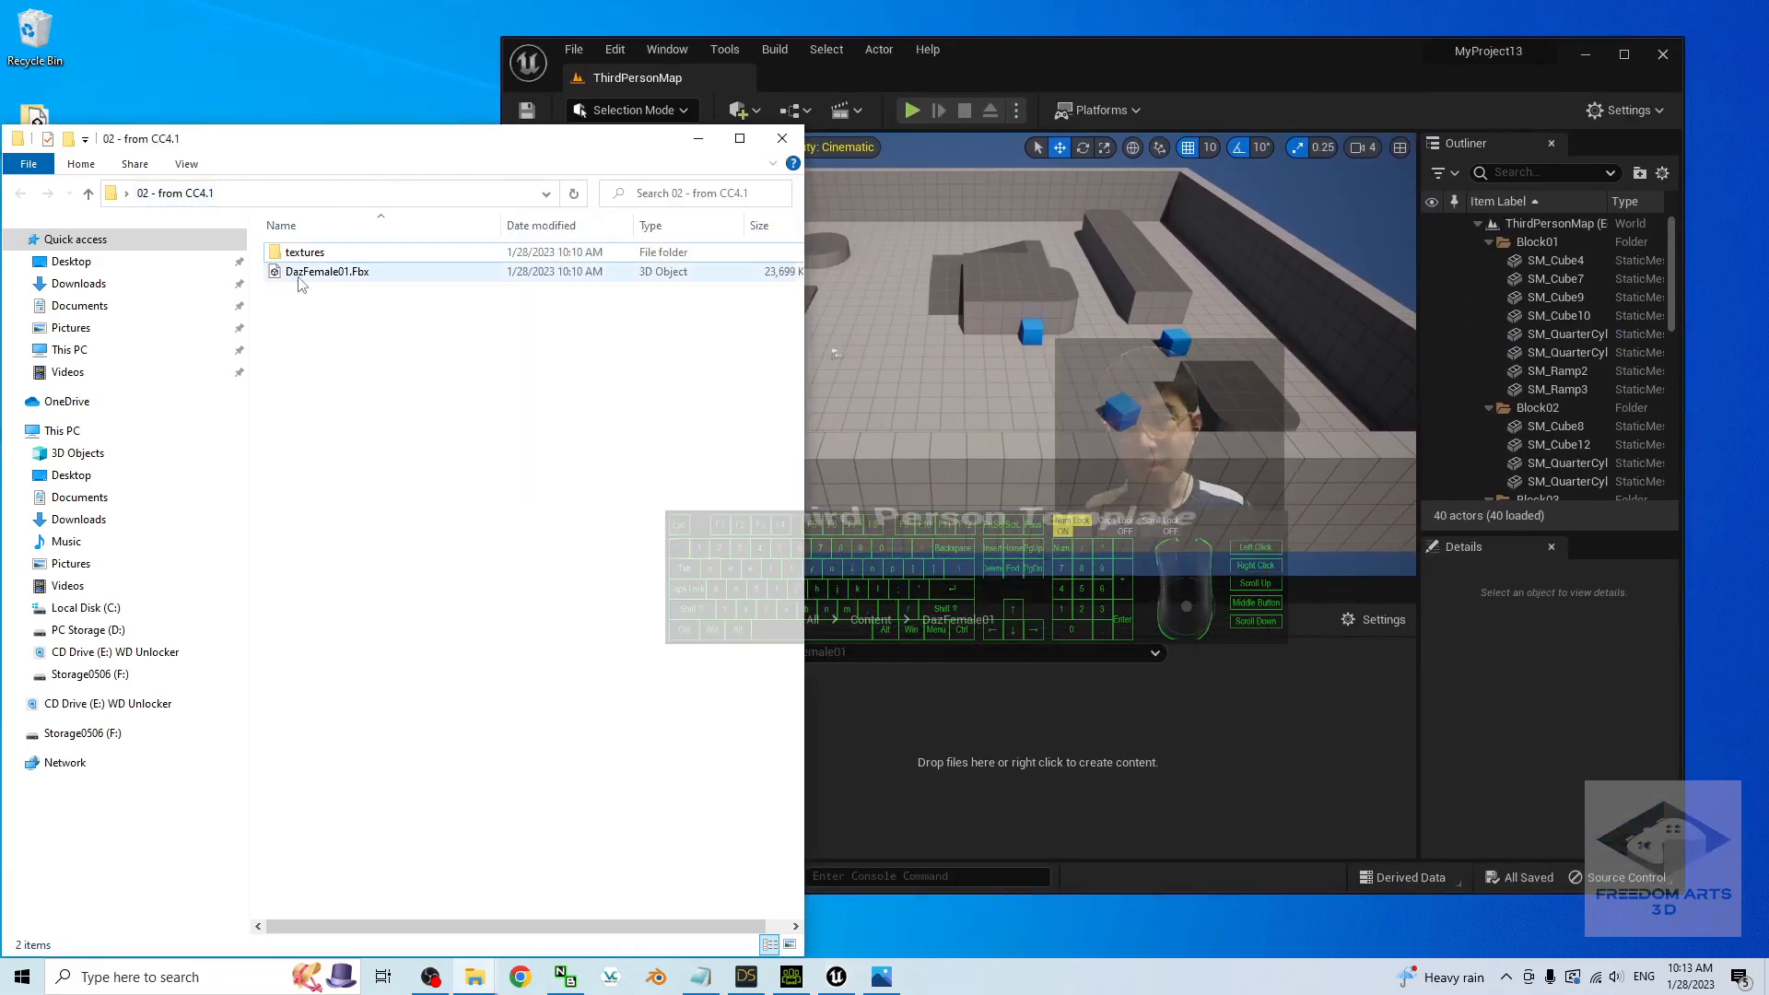
left_click_drag(299, 284, 915, 750)
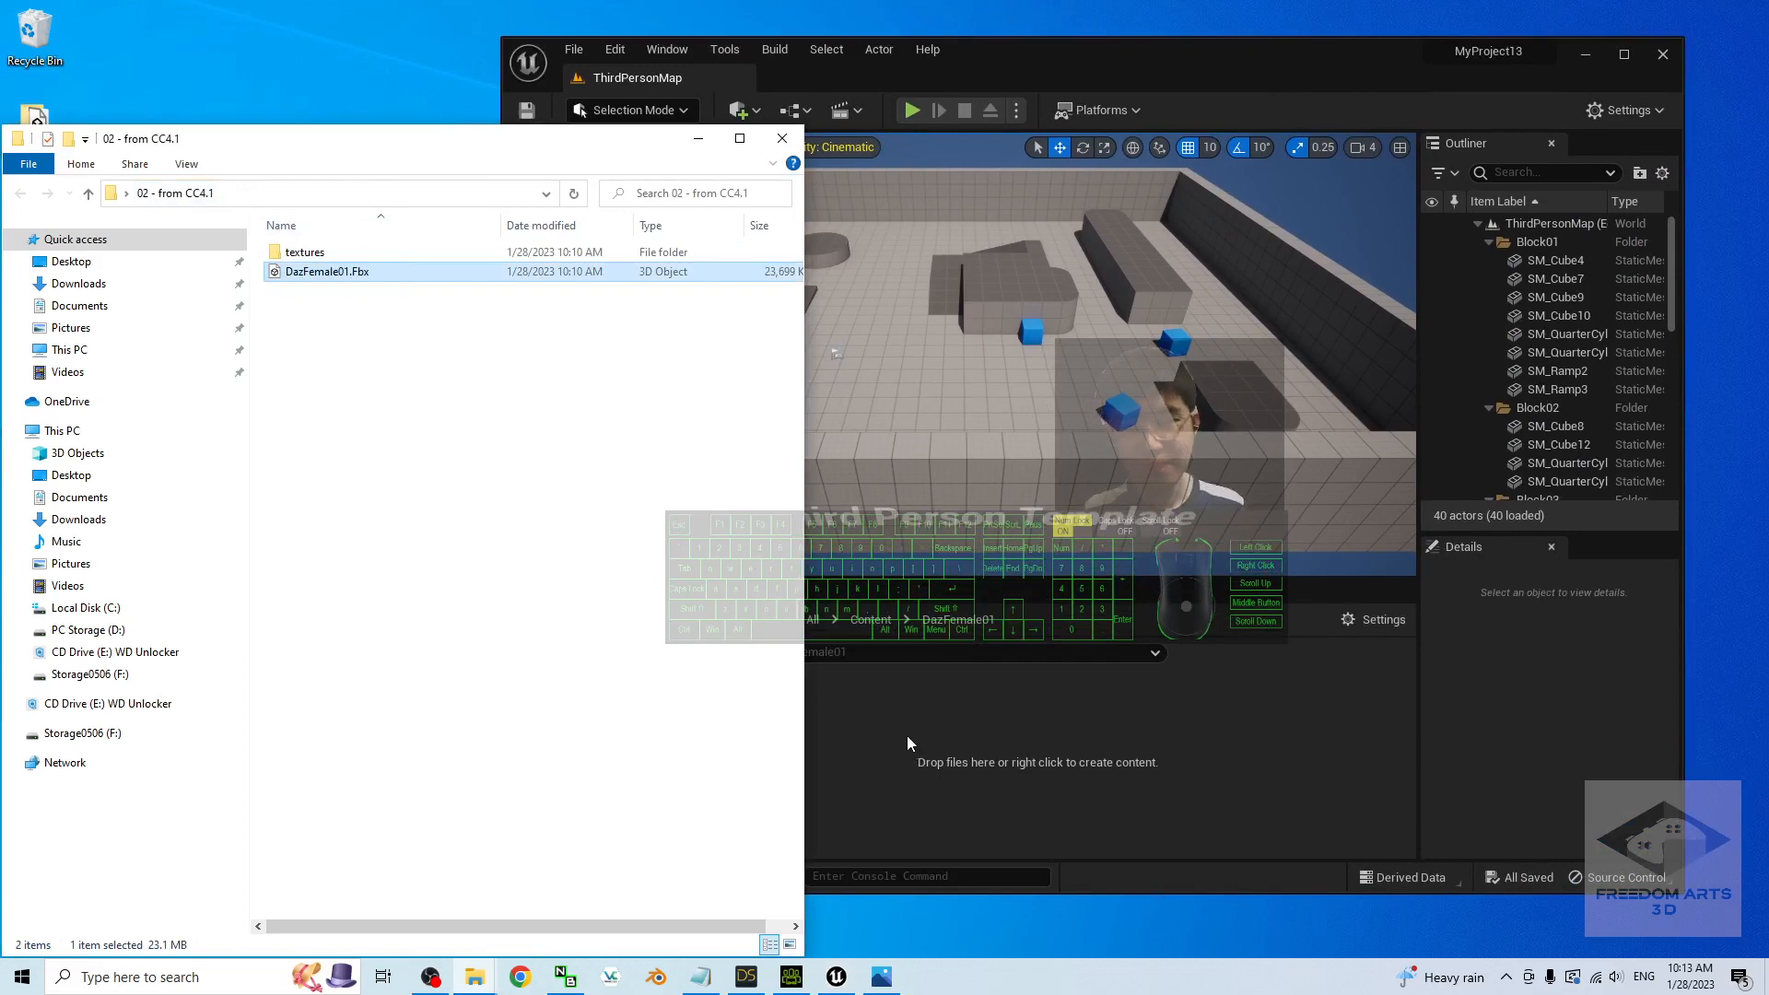
left_click(1128, 55)
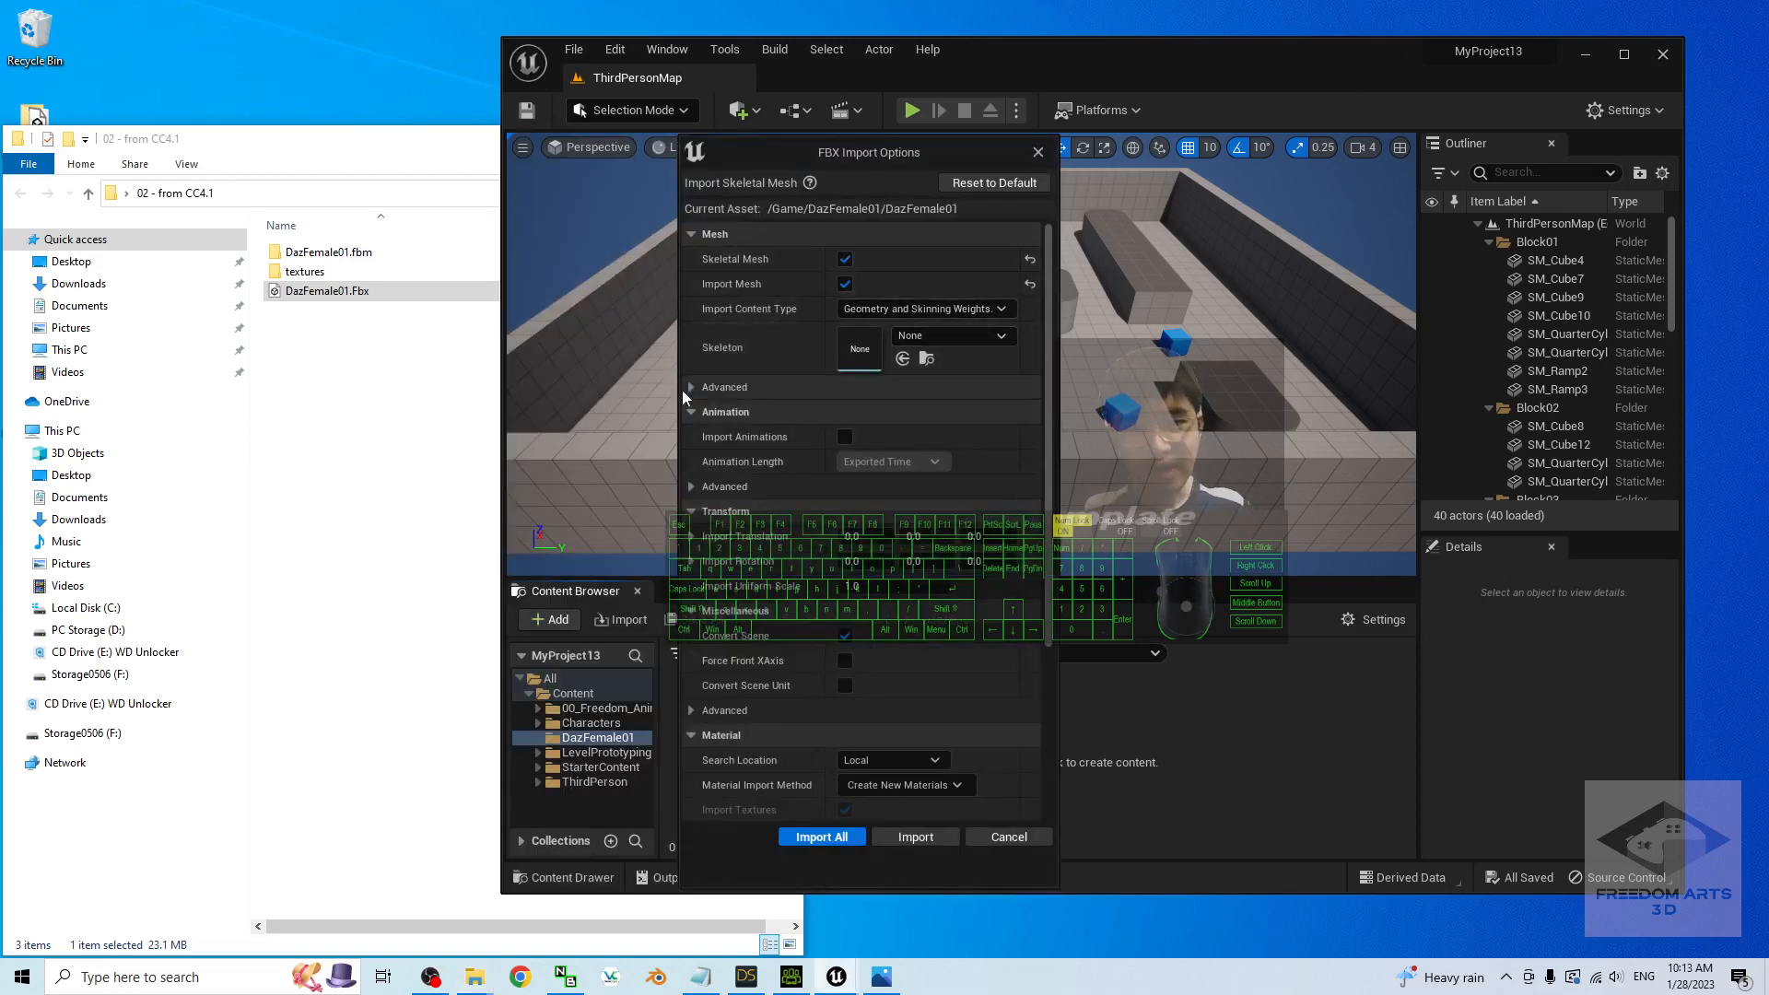
left_click(691, 387)
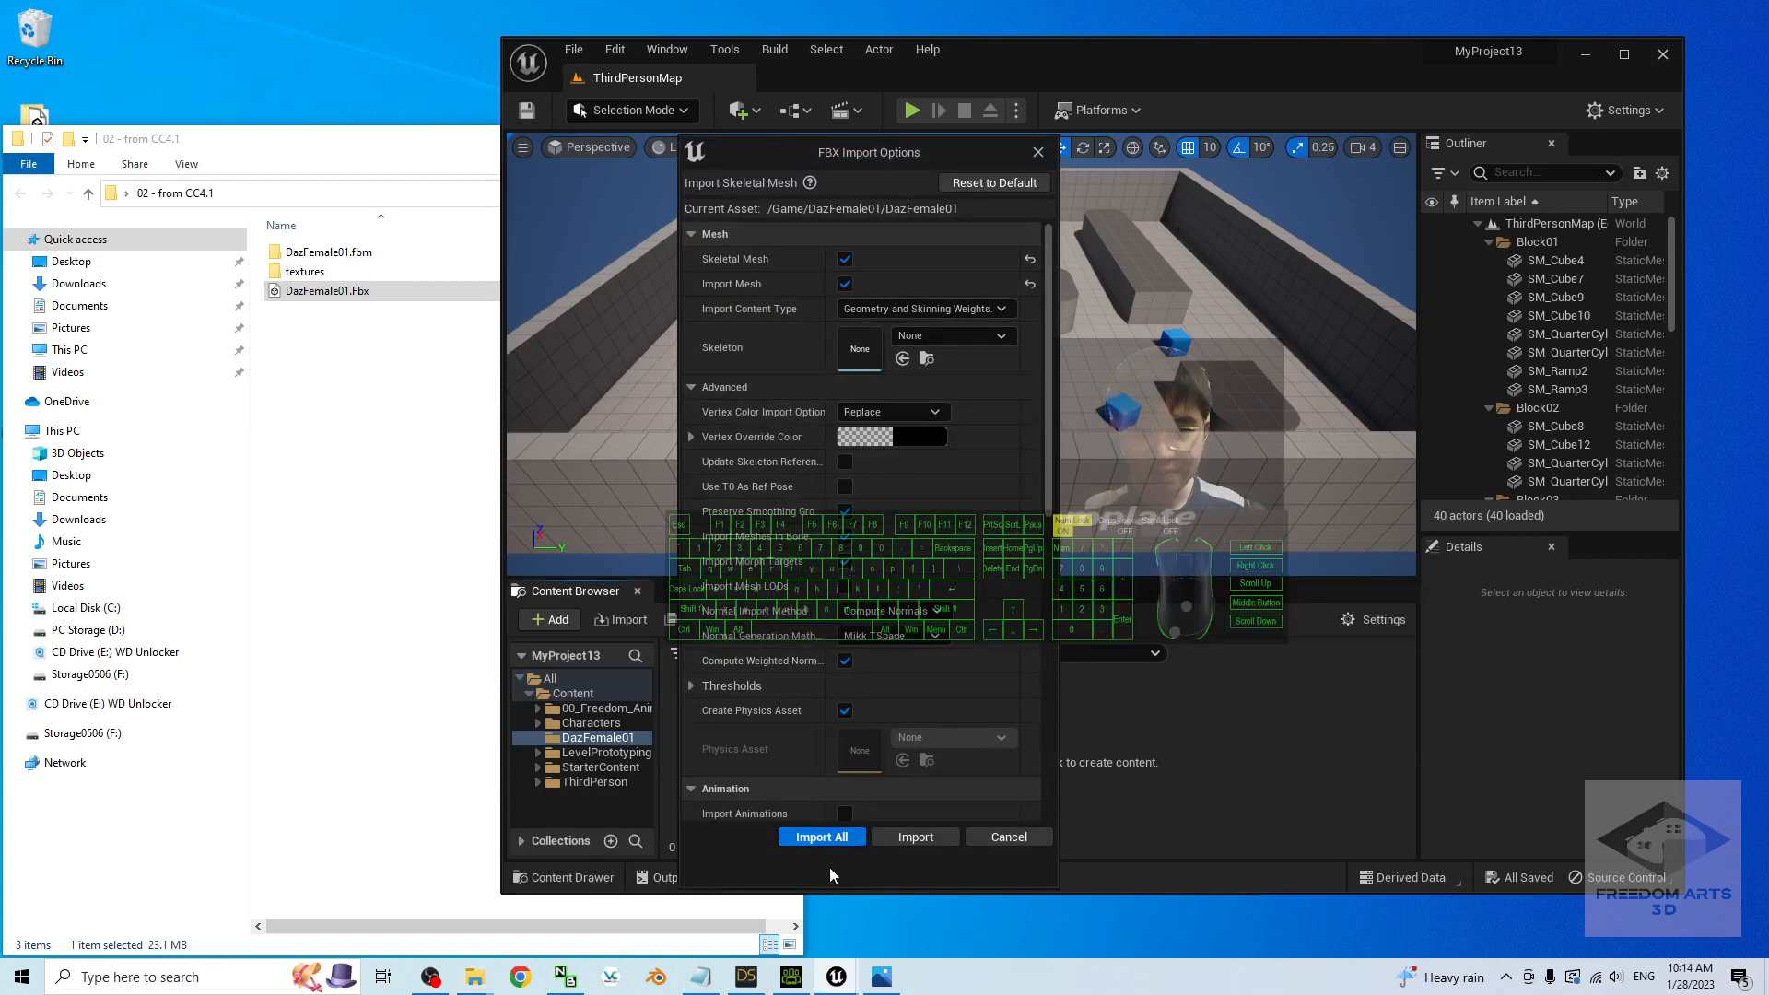
left_click(831, 839)
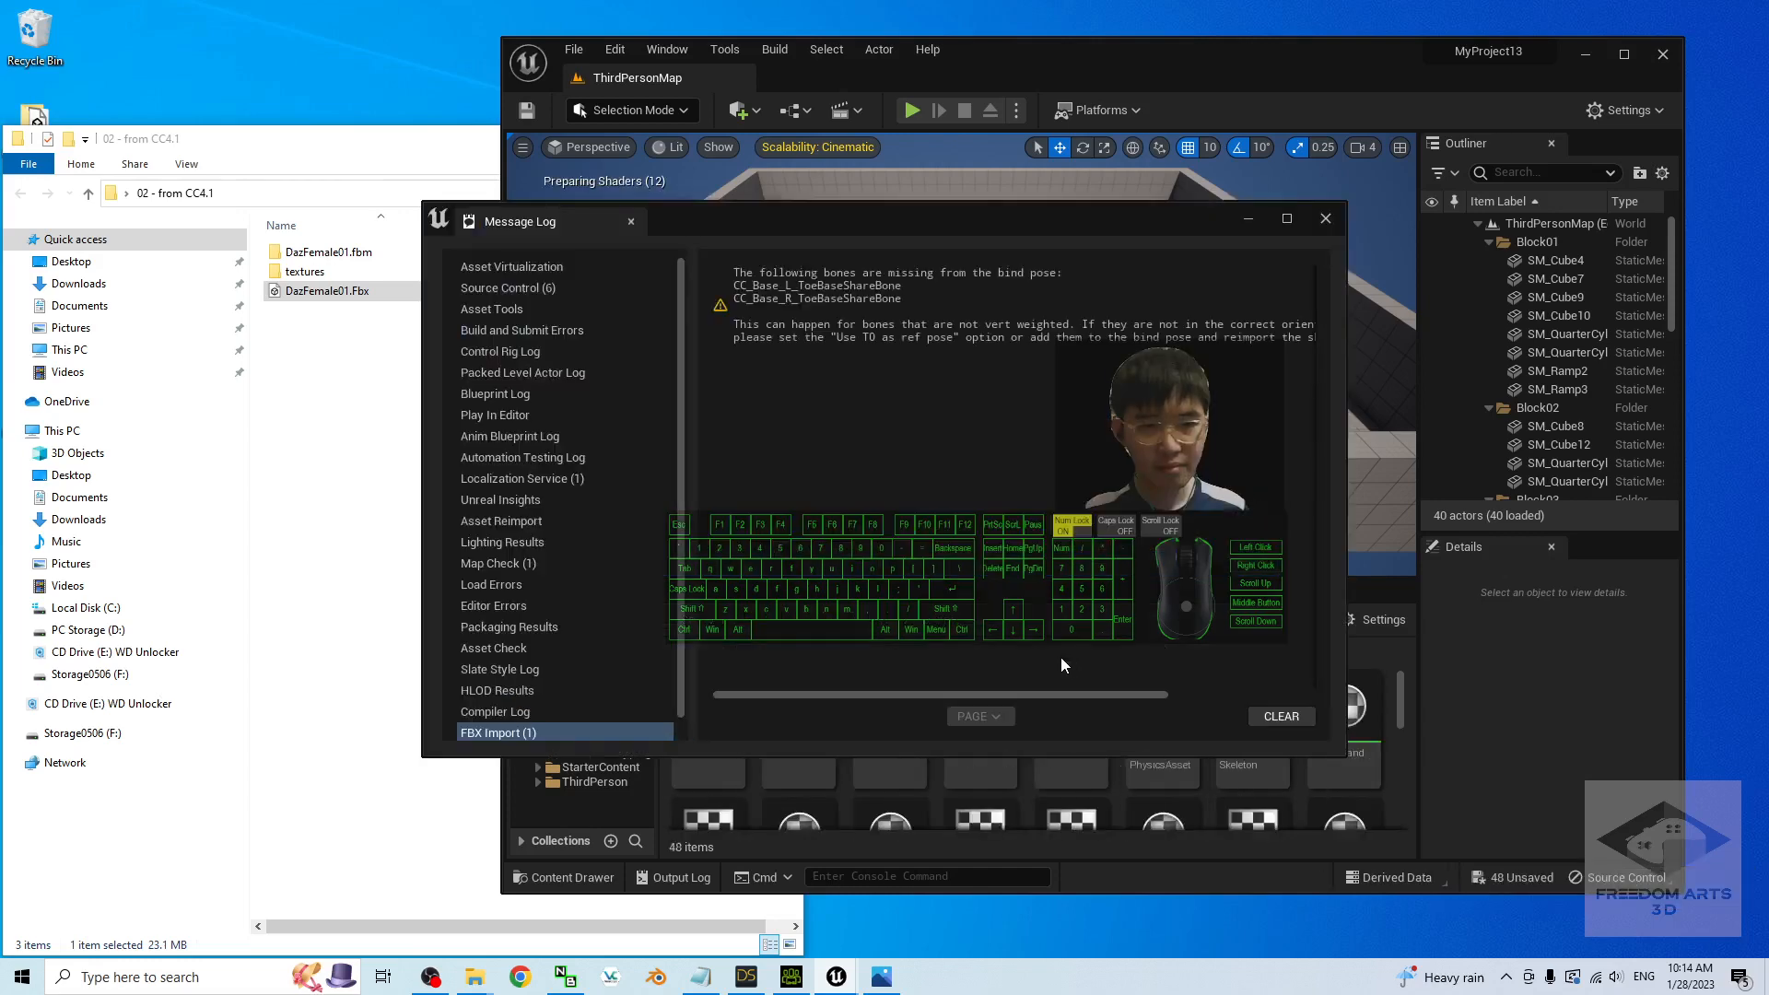
left_click(1326, 218)
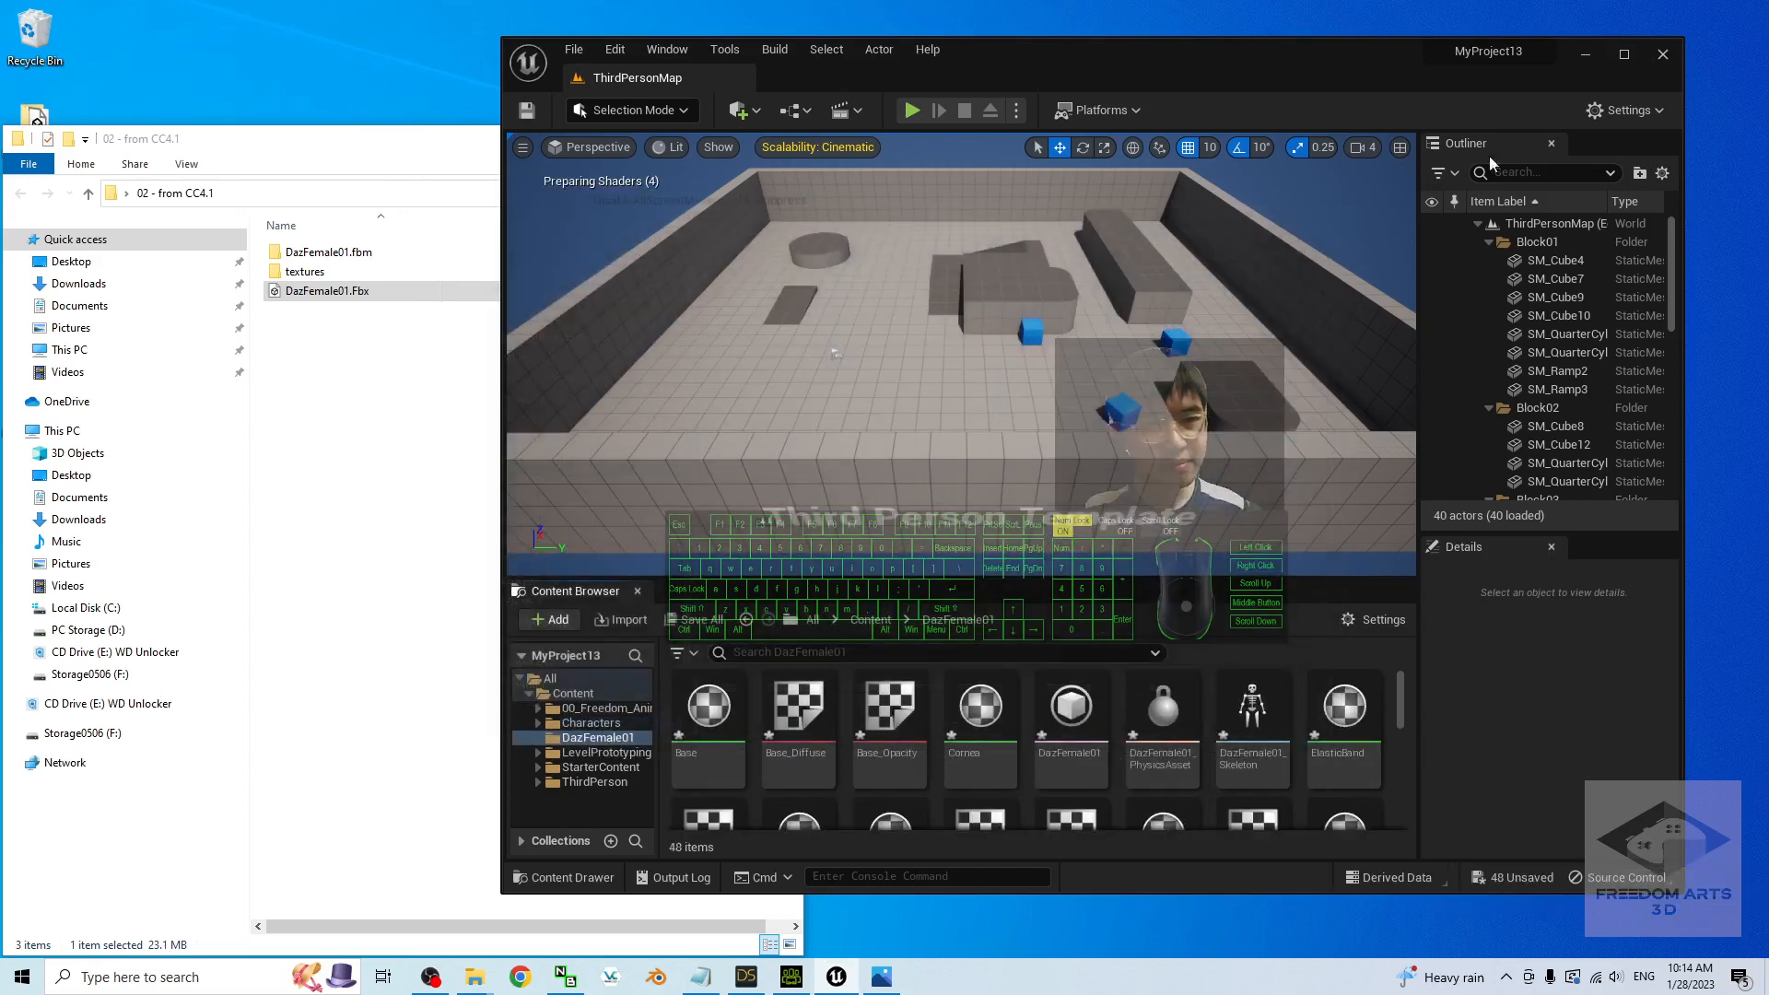
- Maximize the Unreal editor and look through the assets imported into the DazFemale01 folder
left_click(1625, 55)
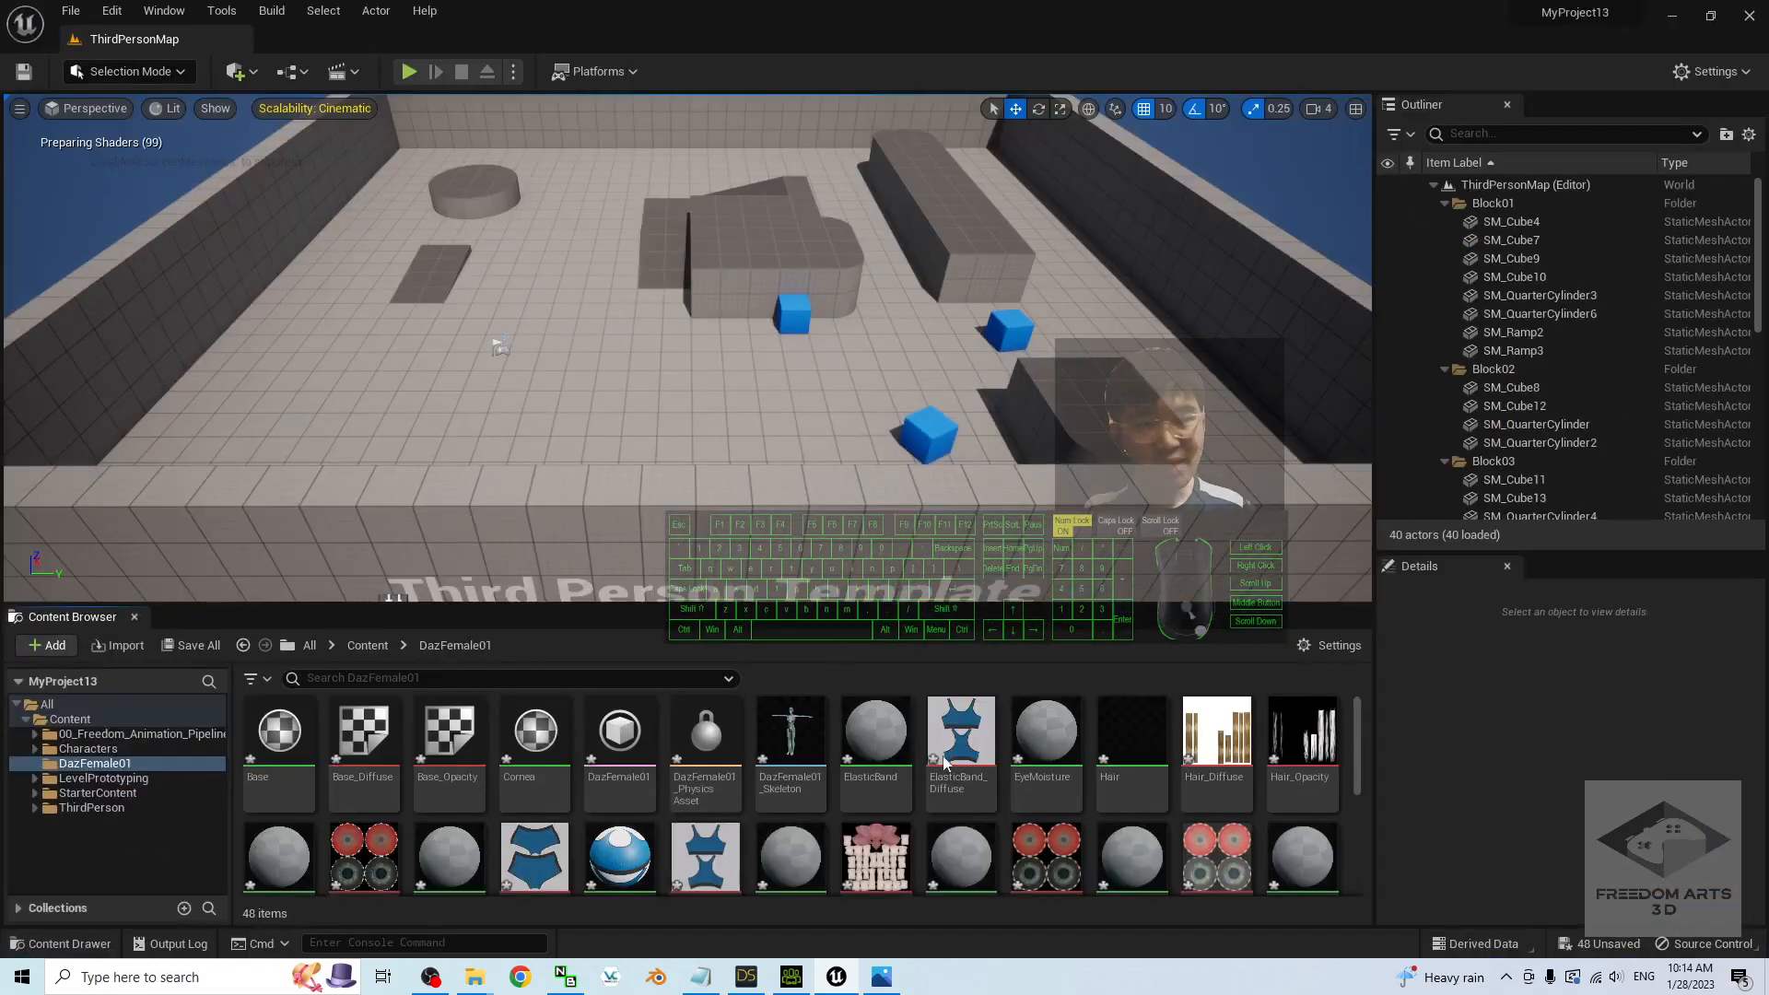
scroll(802, 798, "down", 2)
scroll(801, 798, "up", 2)
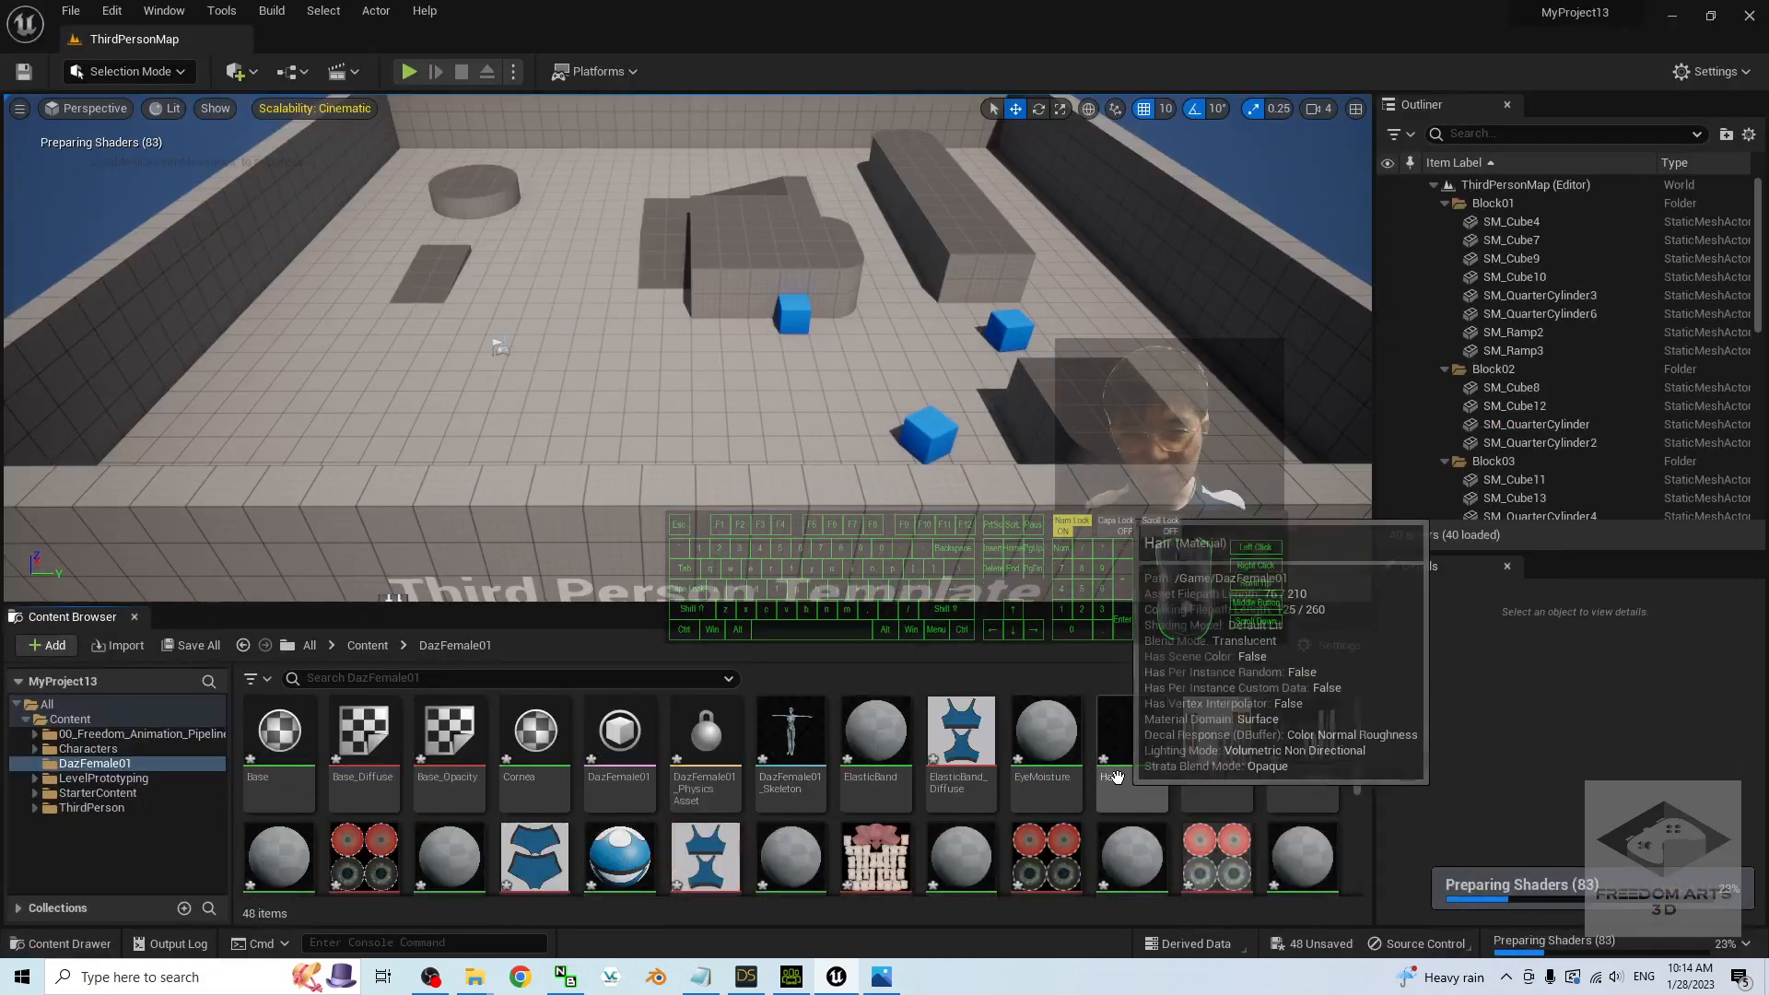
scroll(963, 776, "down", 3)
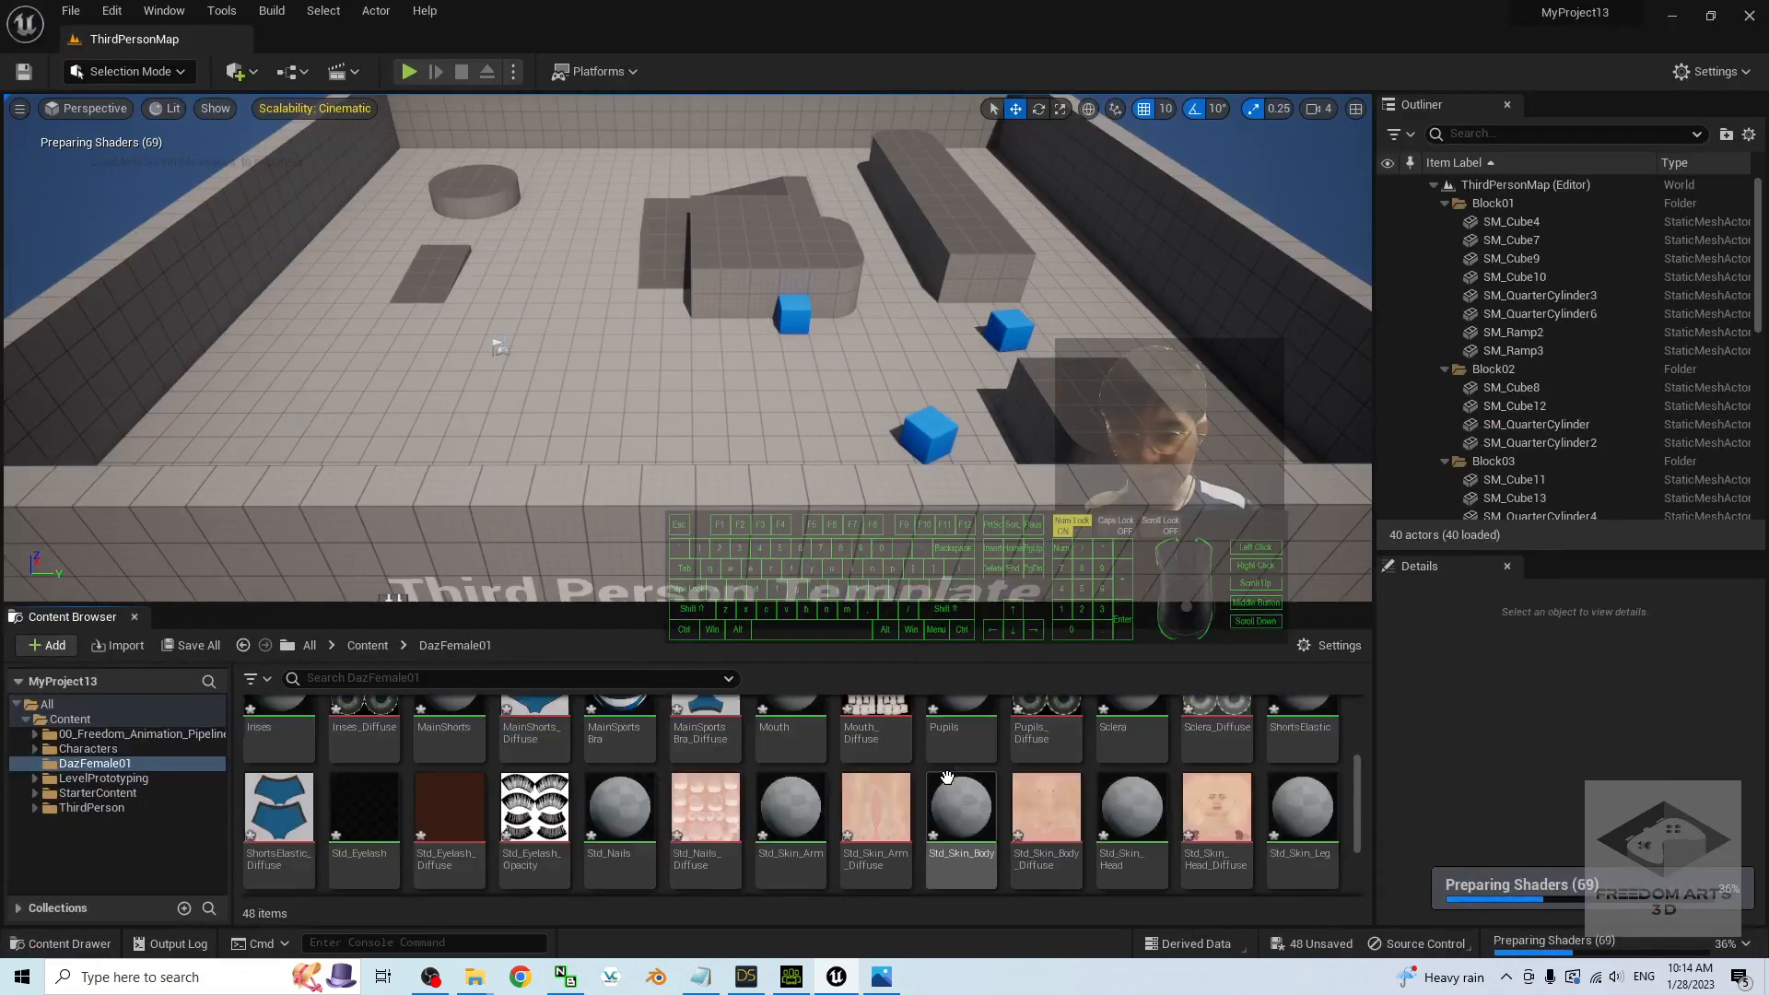
scroll(958, 783, "up", 3)
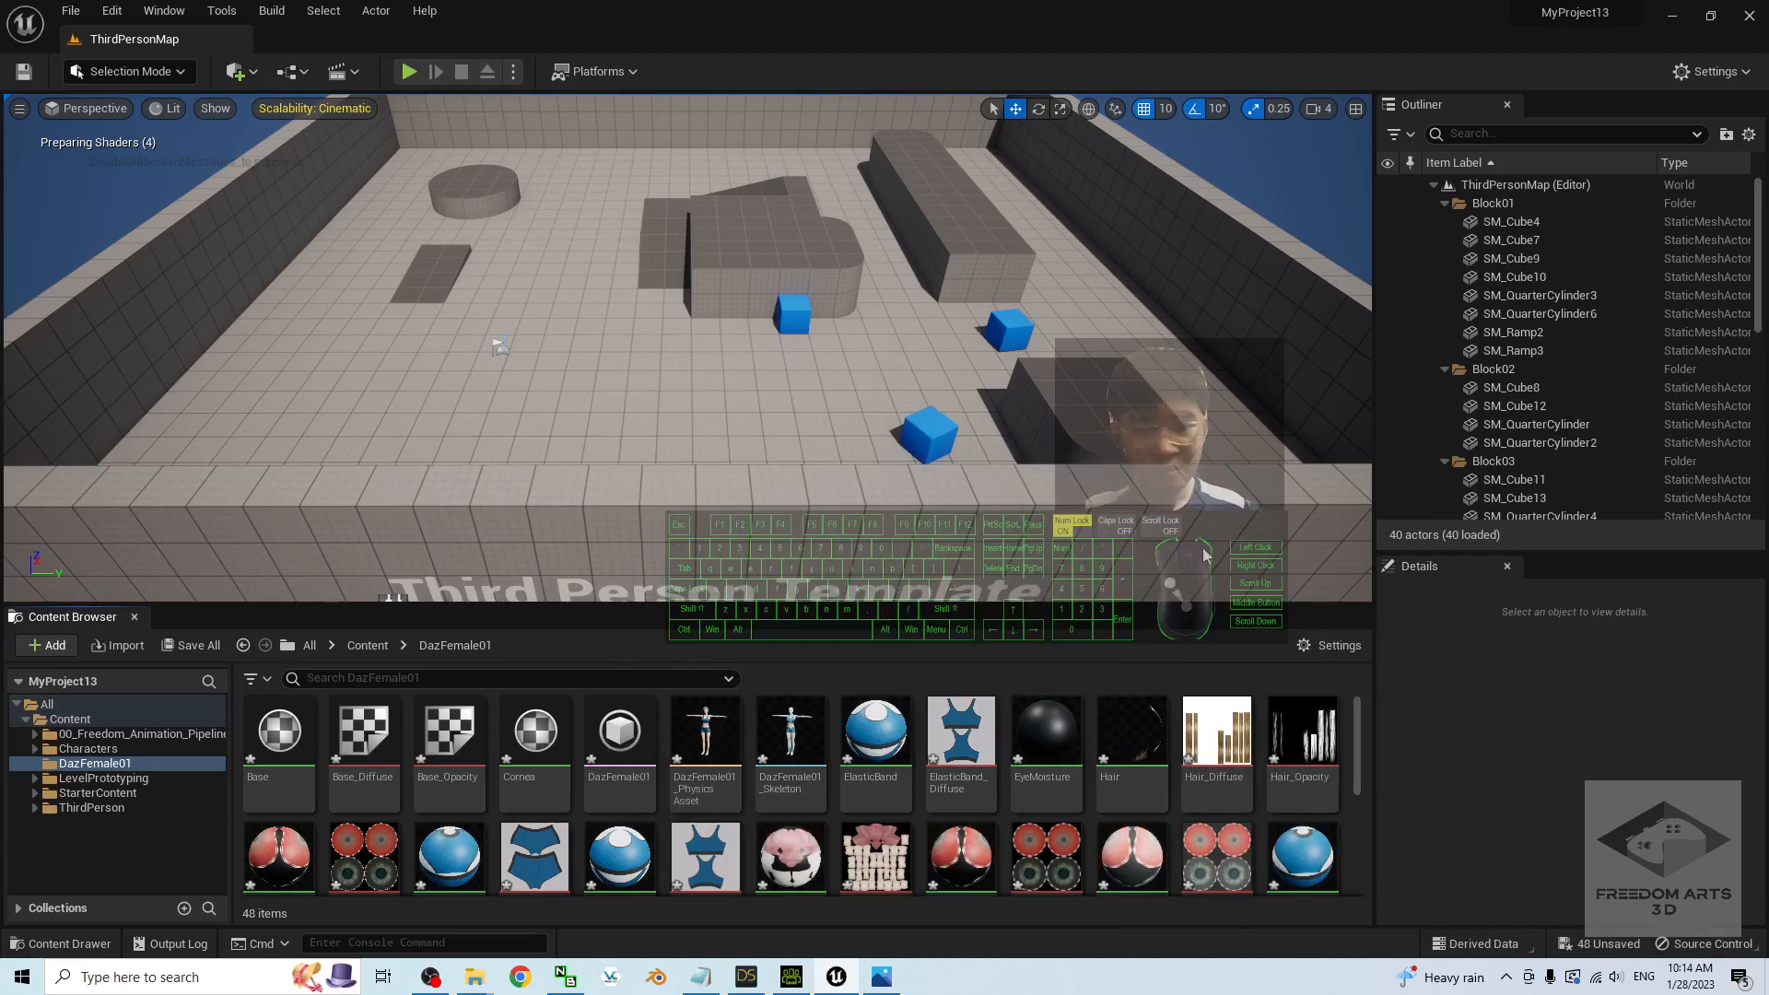
- Open the DazFemale01 skeletal mesh and inspect the character's body, face and eyes up close
double_click(613, 742)
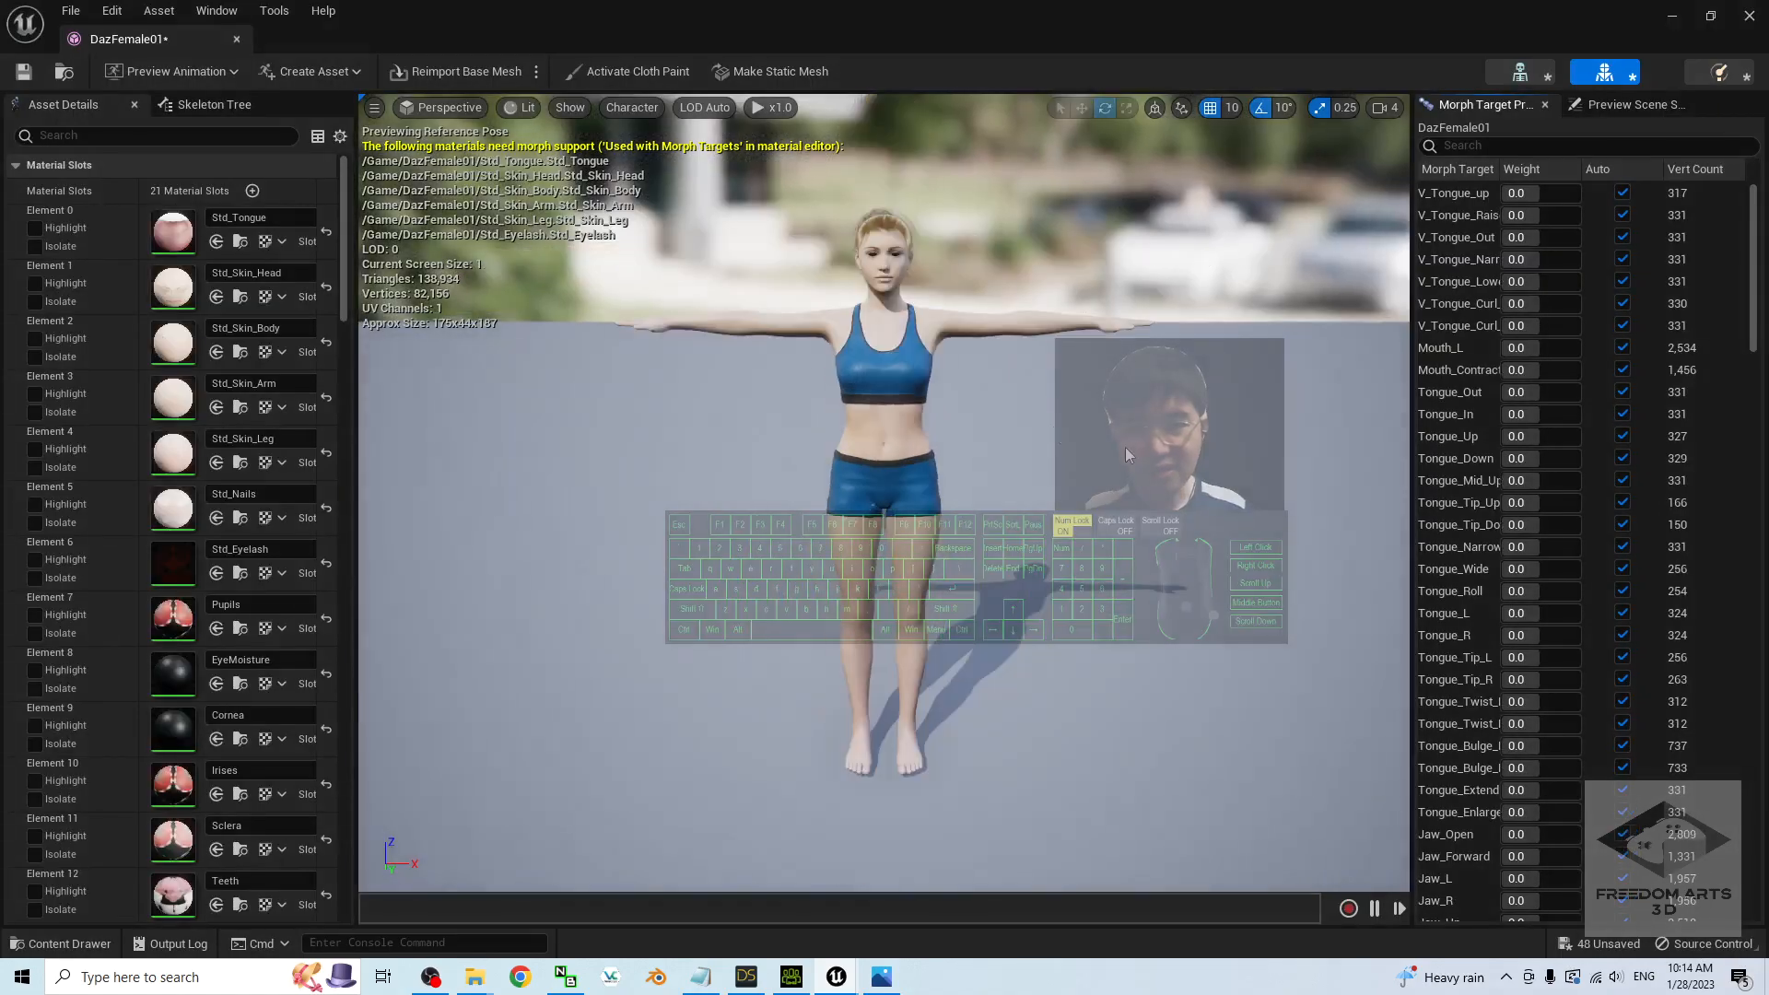
middle_click_drag(1032, 465, 960, 491, "alt")
left_click_drag(1015, 468, 937, 266, "alt")
scroll(937, 265, "up", 5)
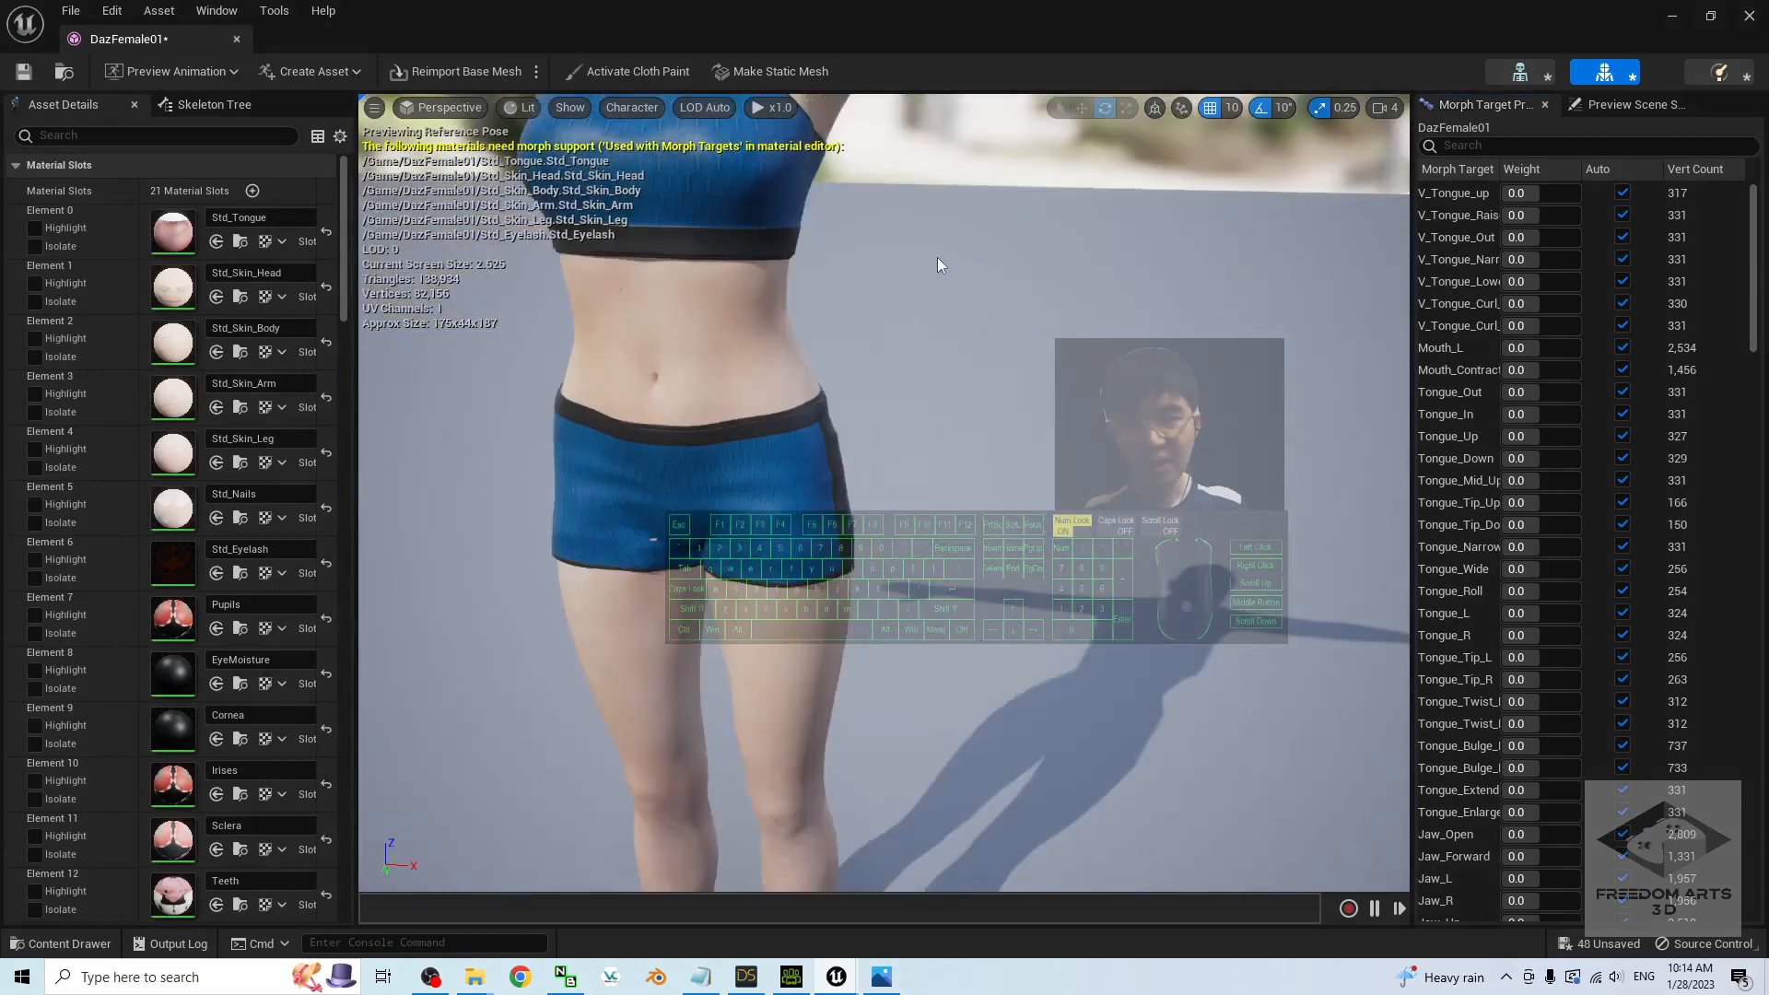
middle_click_drag(918, 397, 945, 562, "alt")
scroll(833, 351, "up", 3)
scroll(819, 404, "down", 3)
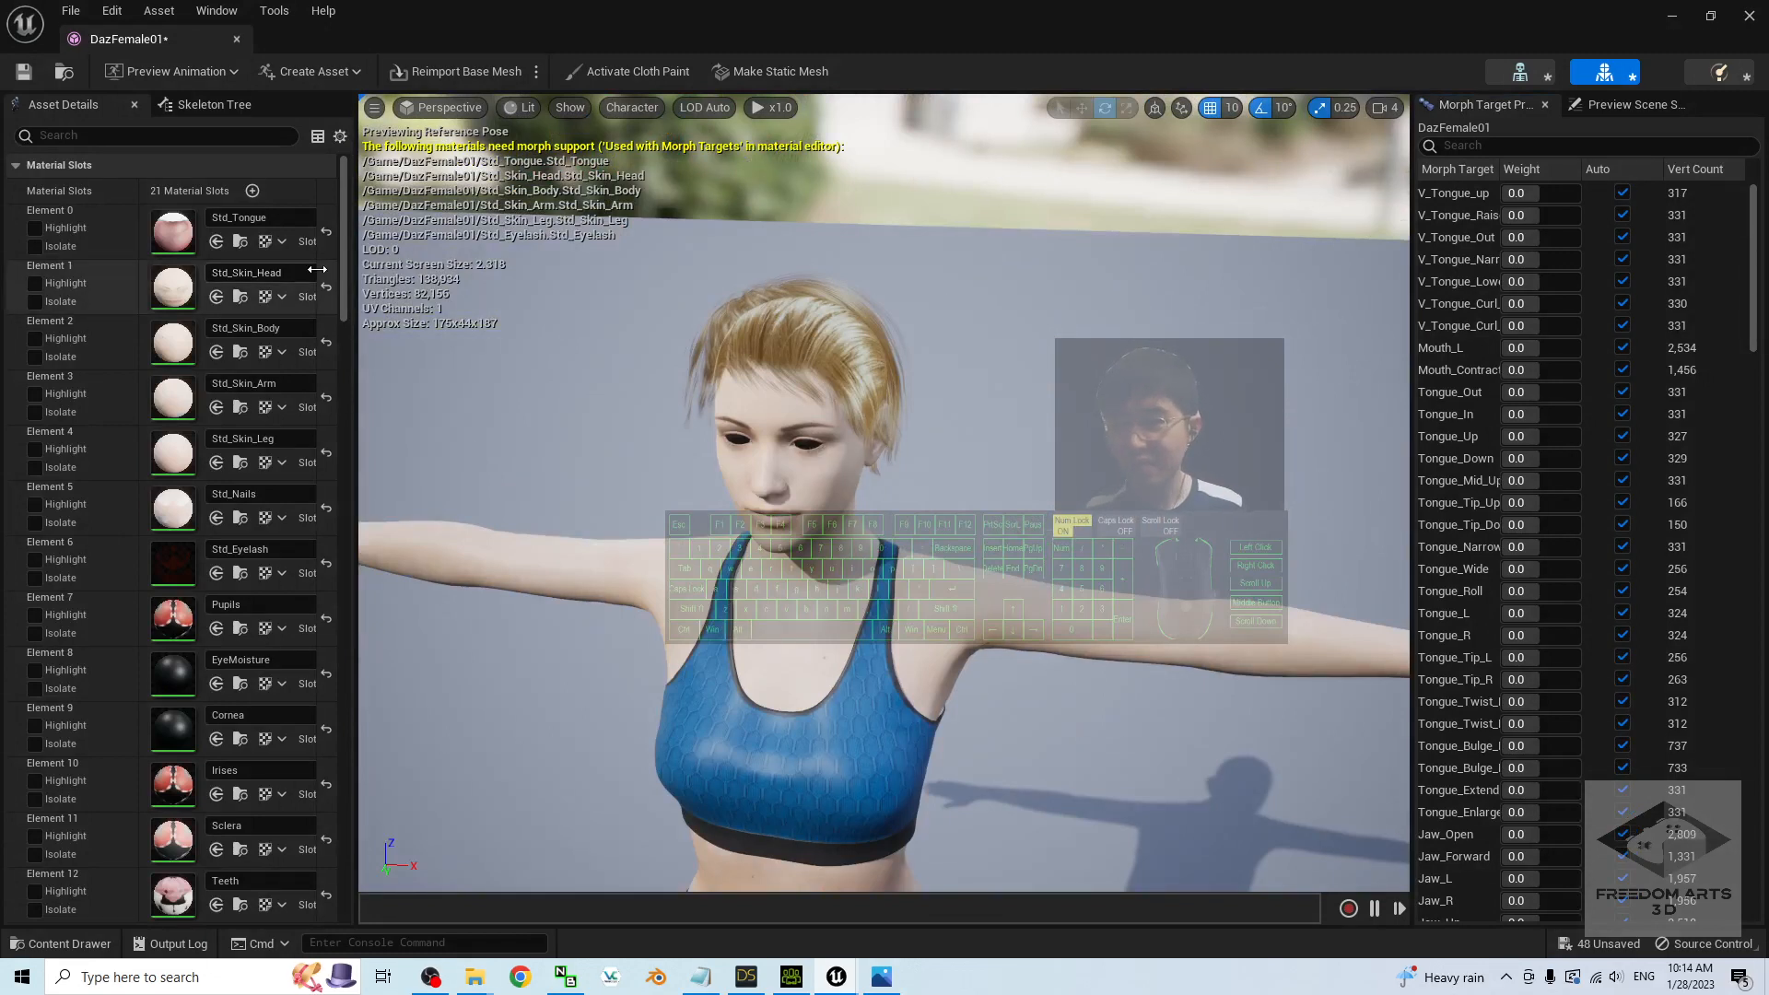
- Find the Cornea material among the DazFemale01 material slots and open it in the material editor
scroll(350, 253, "down", 1)
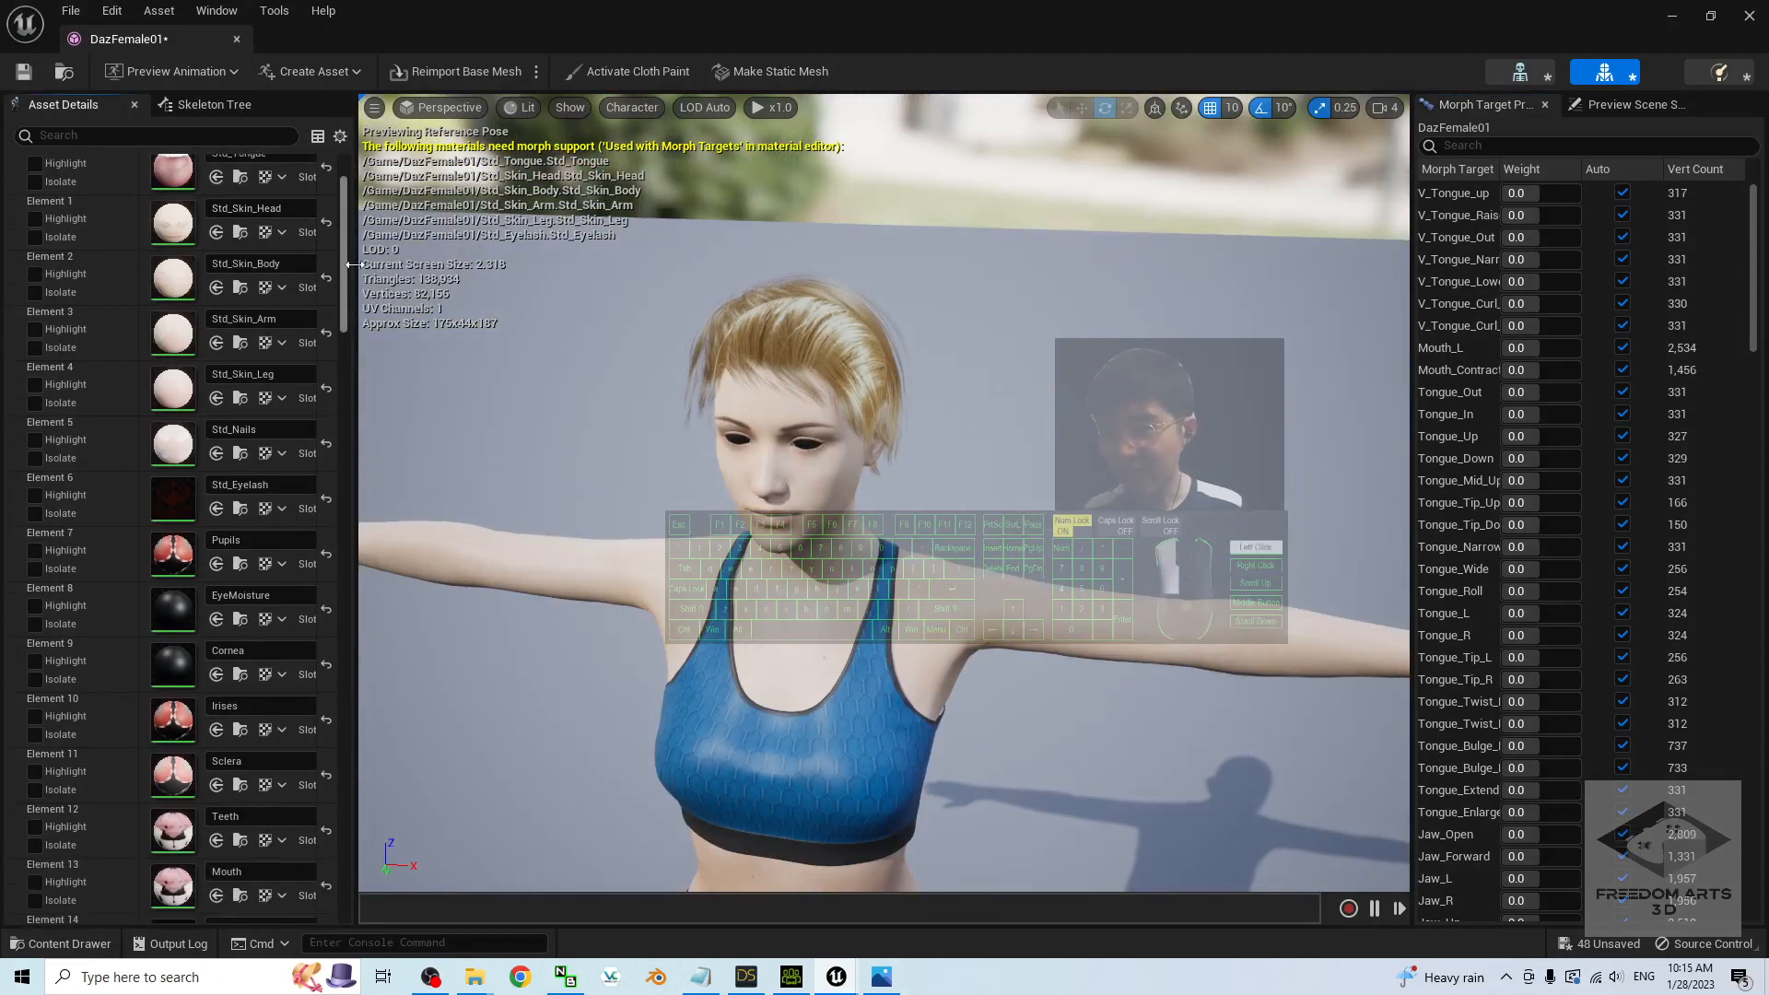
scroll(352, 258, "down", 4)
scroll(353, 278, "down", 1)
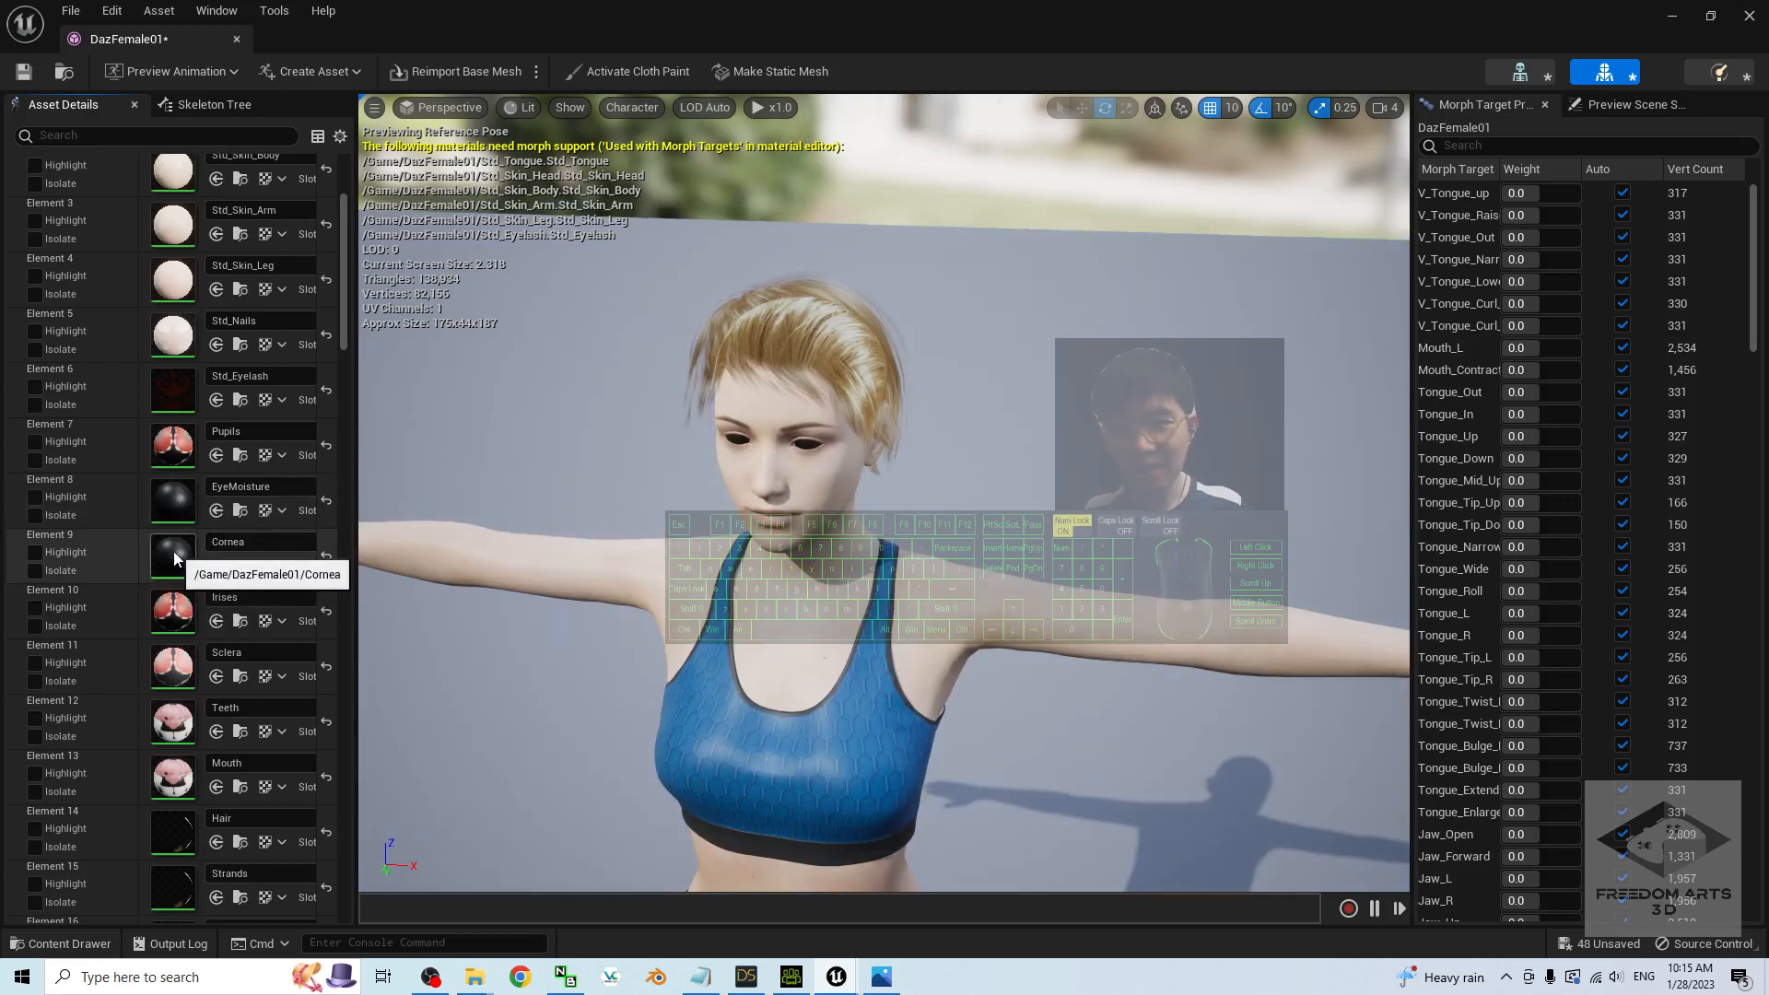
double_click(174, 554)
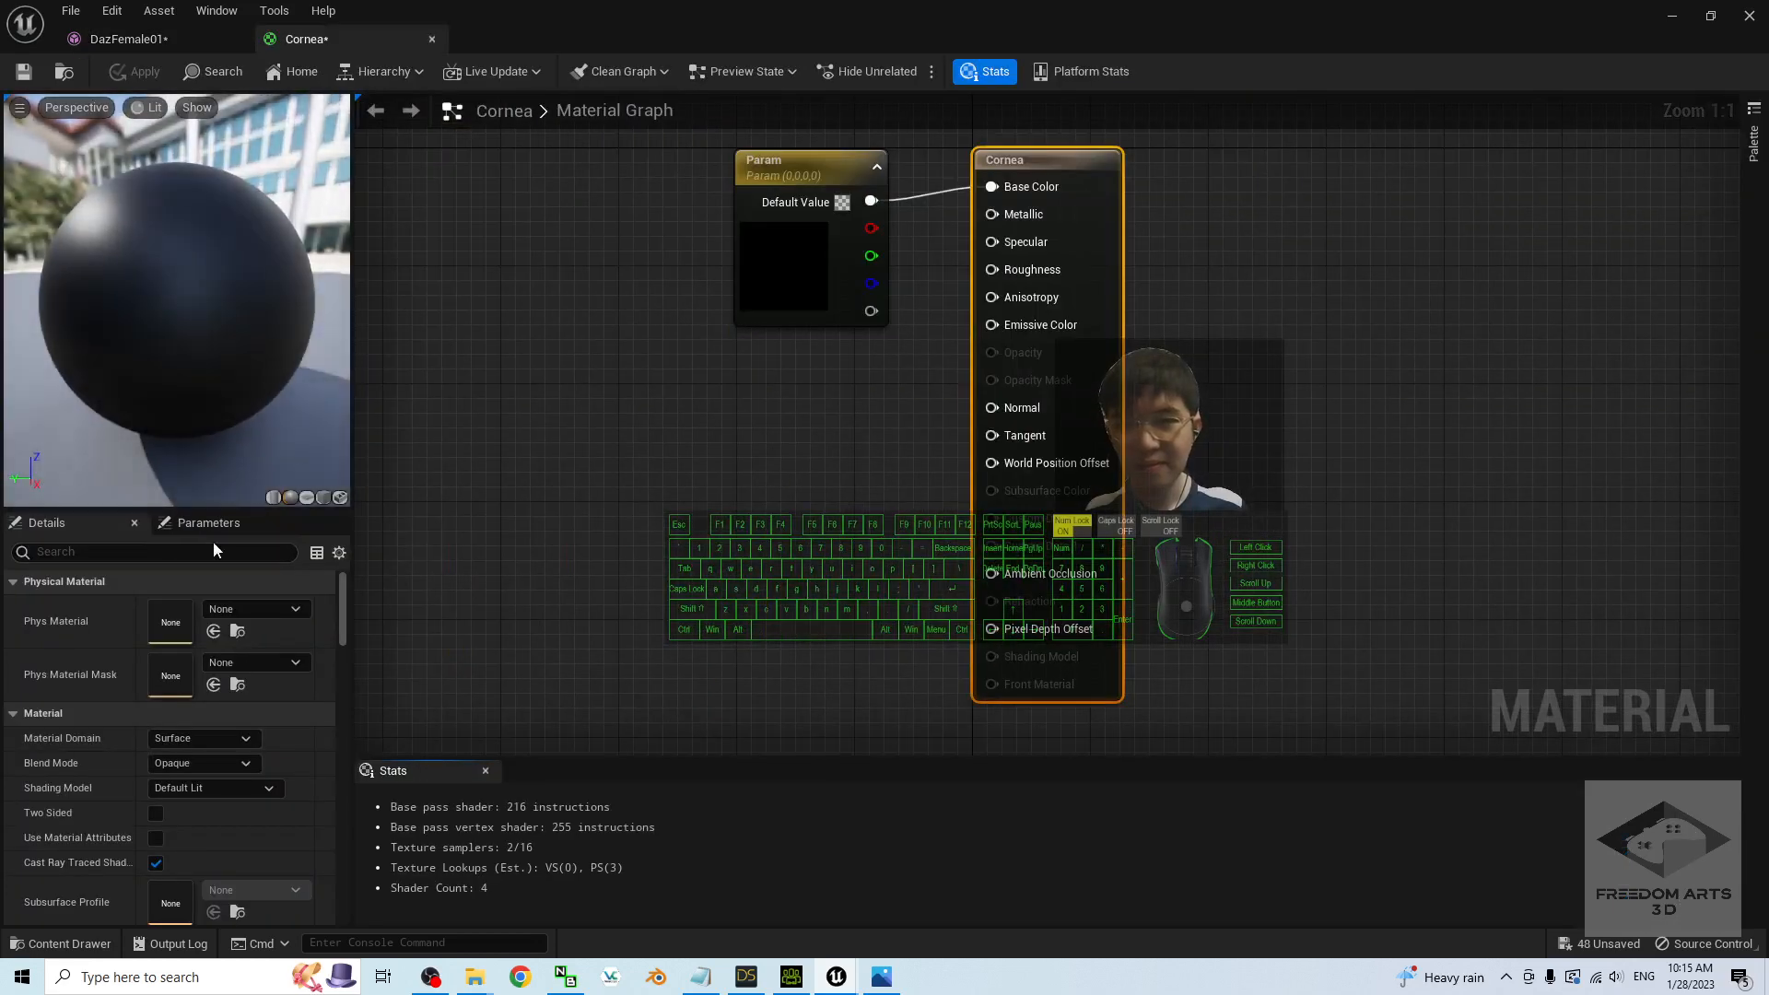
- Set the alpha of the Cornea material's Param color to 1
double_click(787, 269)
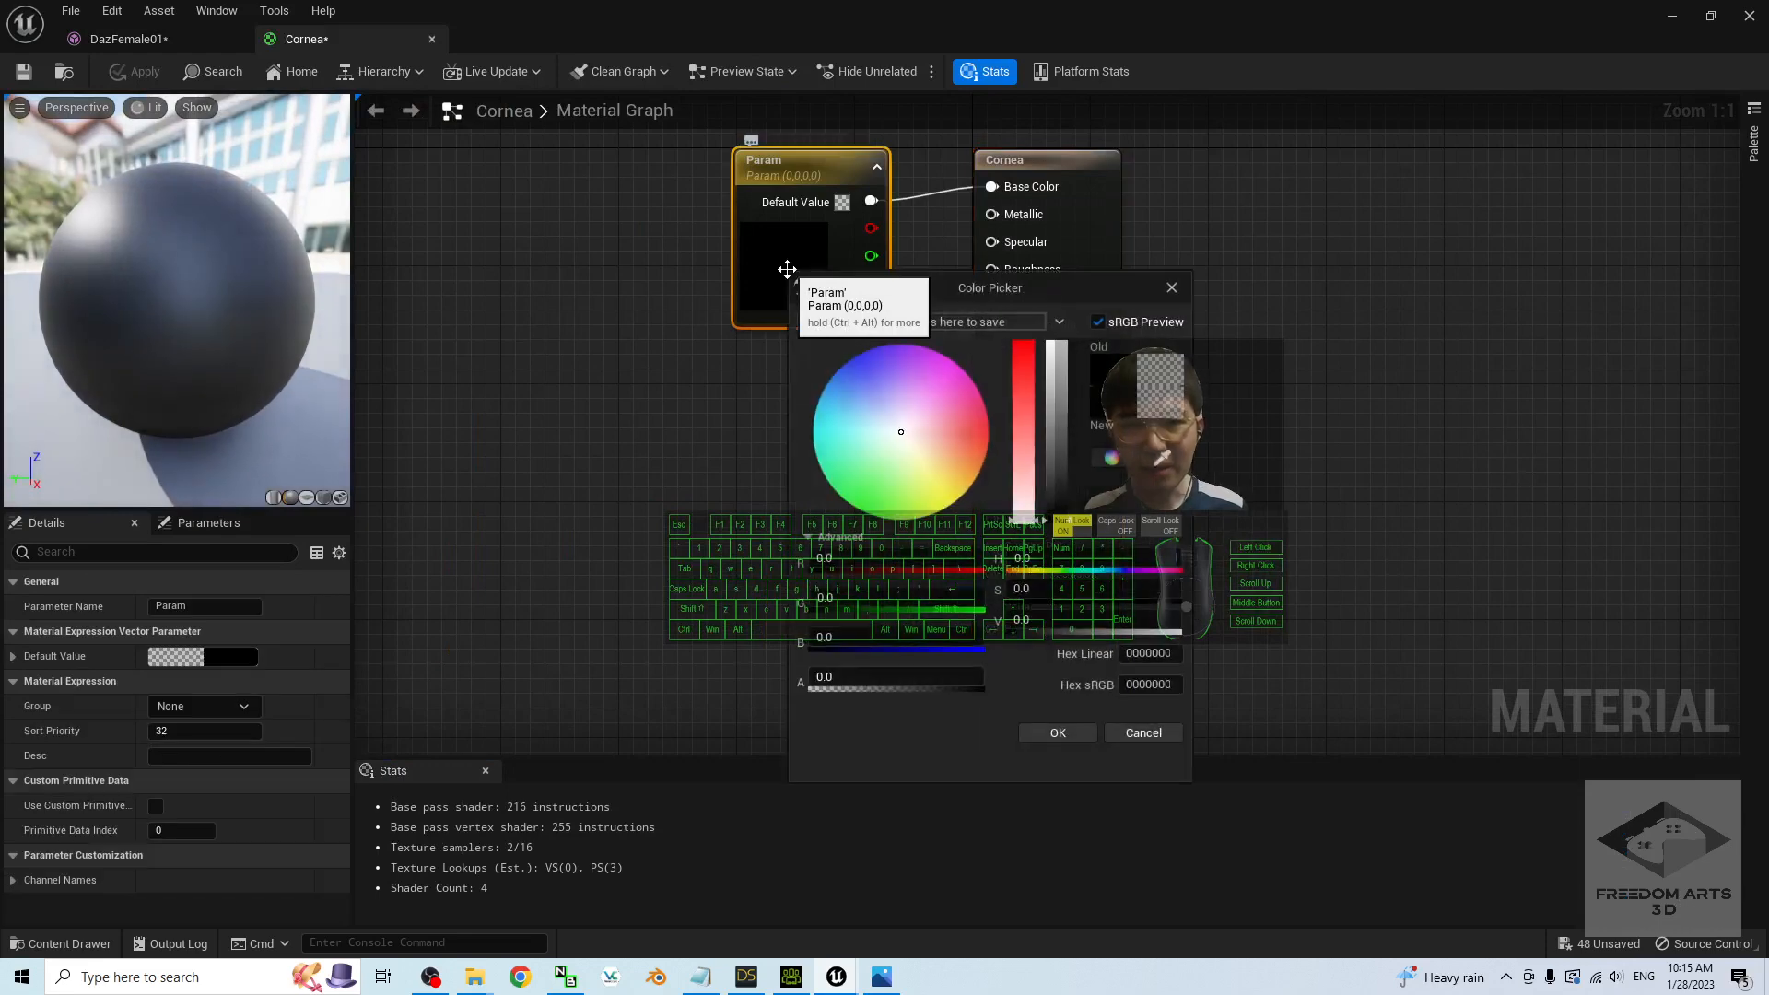
left_click(829, 678)
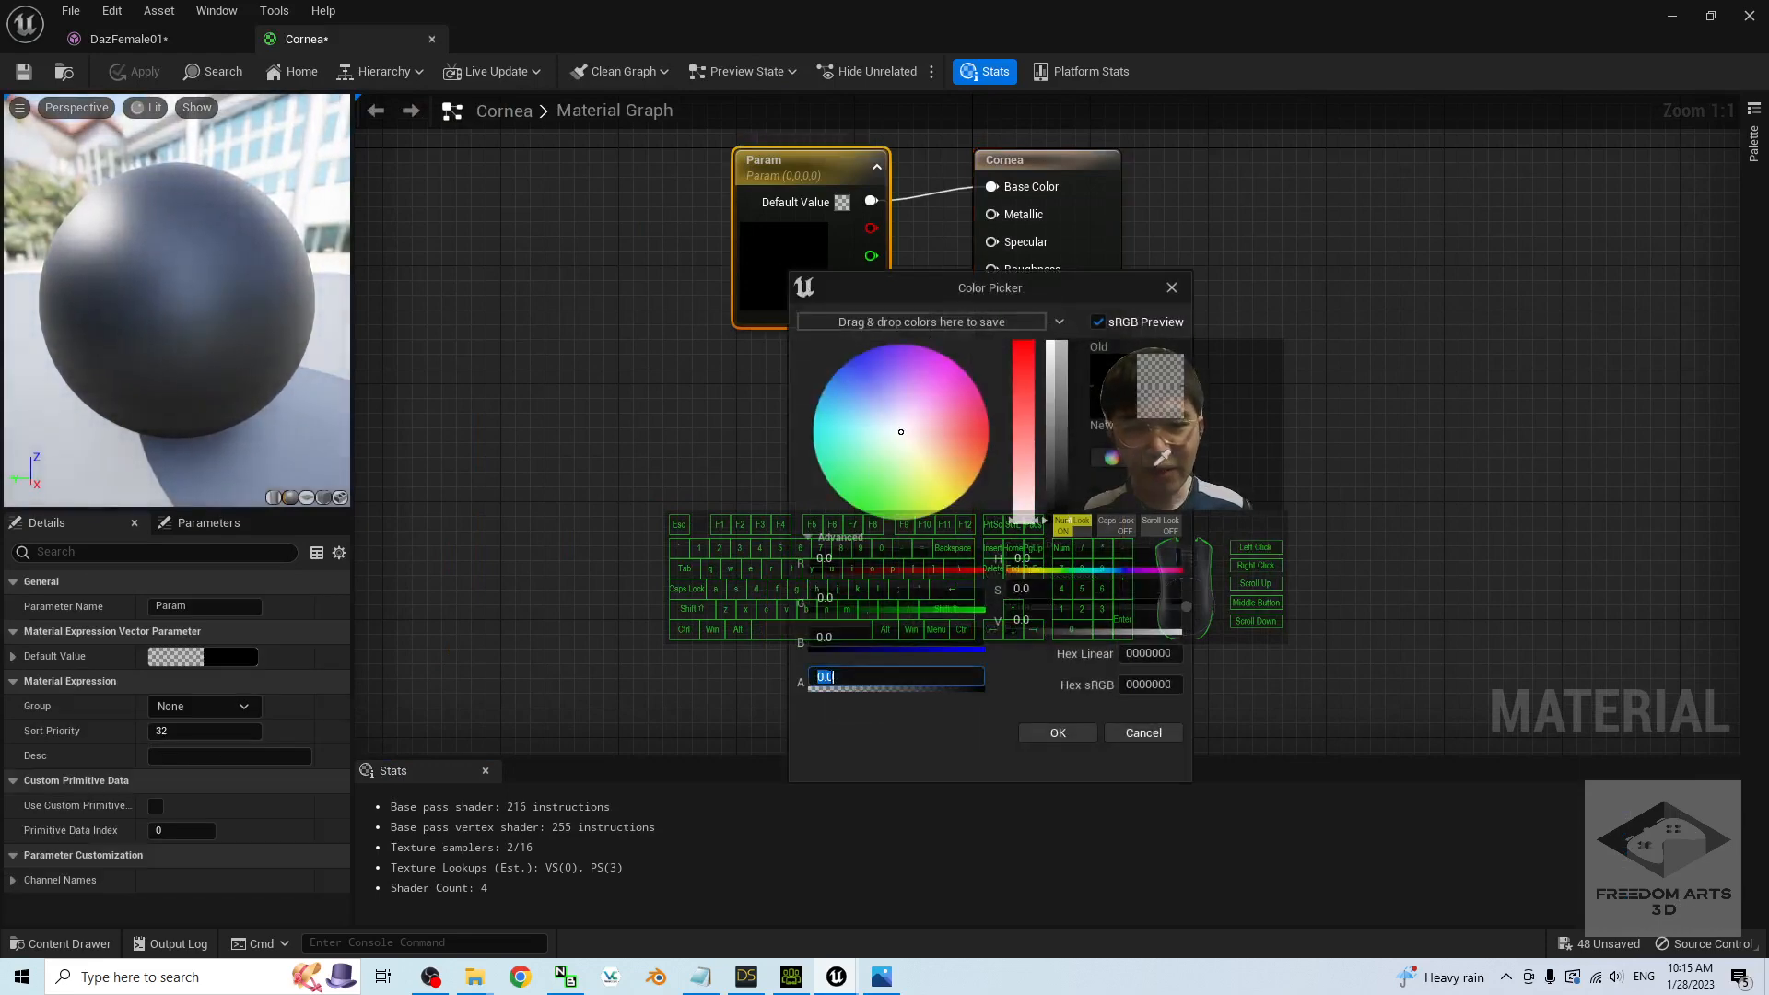
type("1")
key("Return")
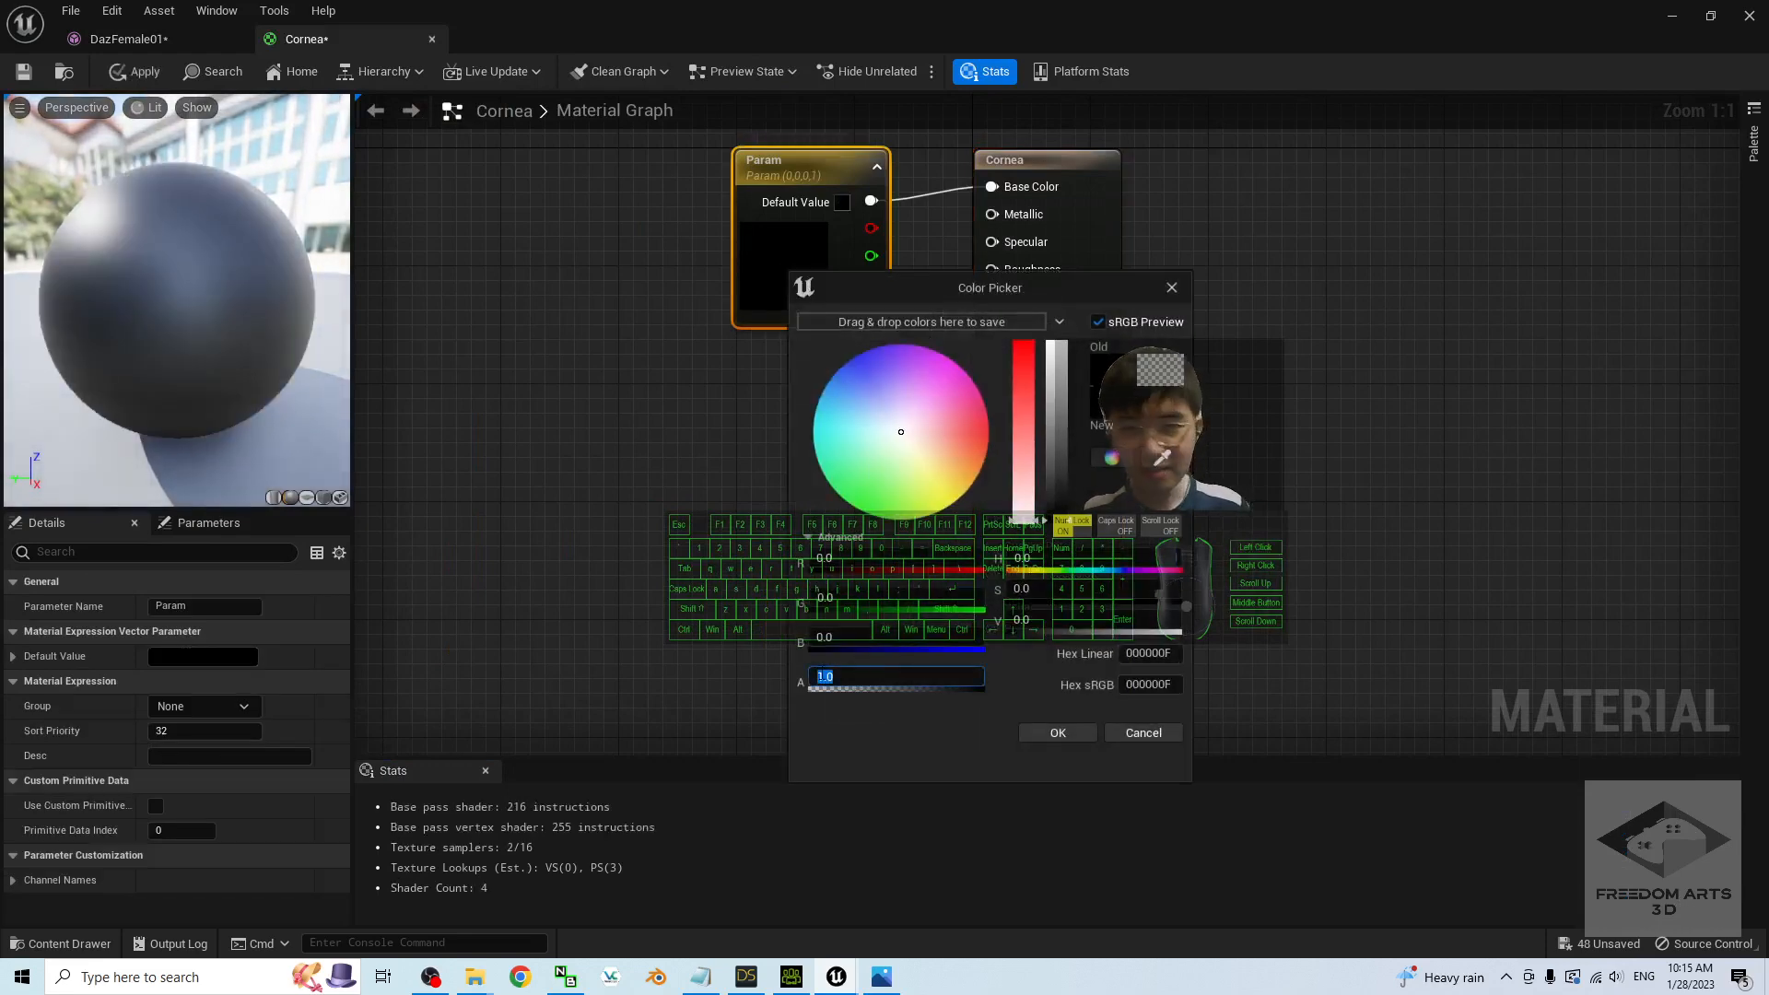
left_click(1058, 734)
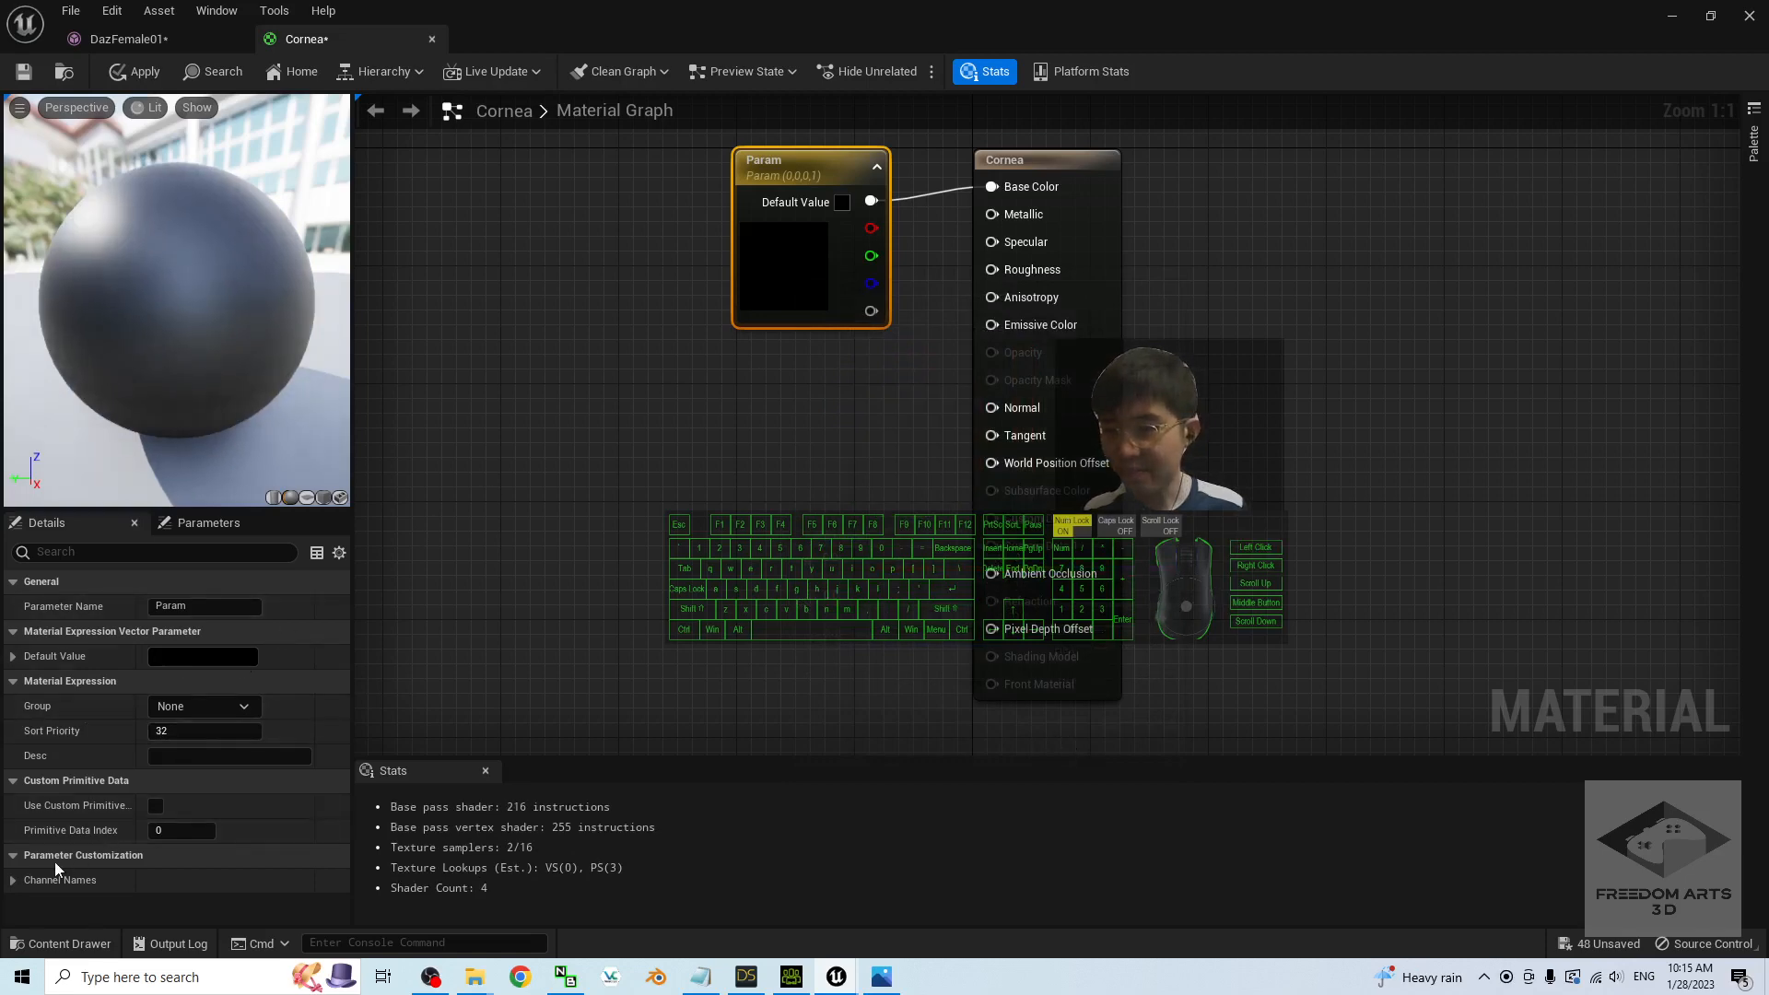
- Set the Cornea material's blend mode to Masked, connect Param's main output to Opacity Mask, and save the material
left_click(572, 414)
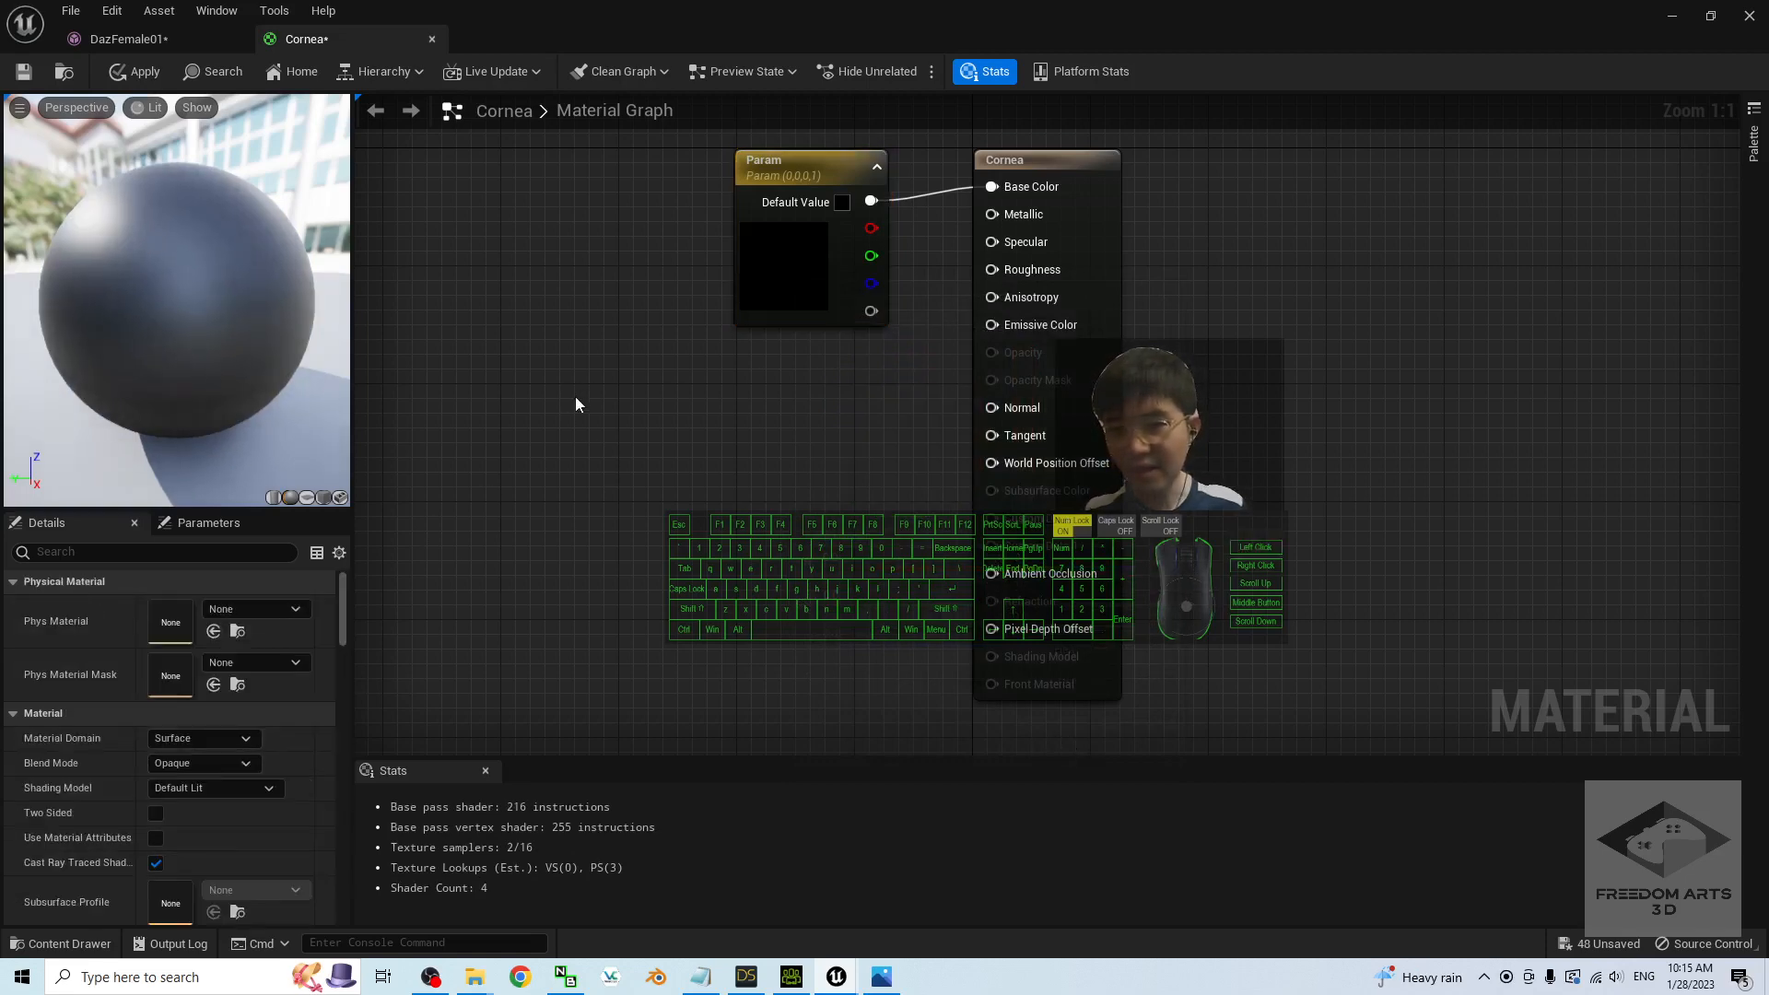
left_click(203, 763)
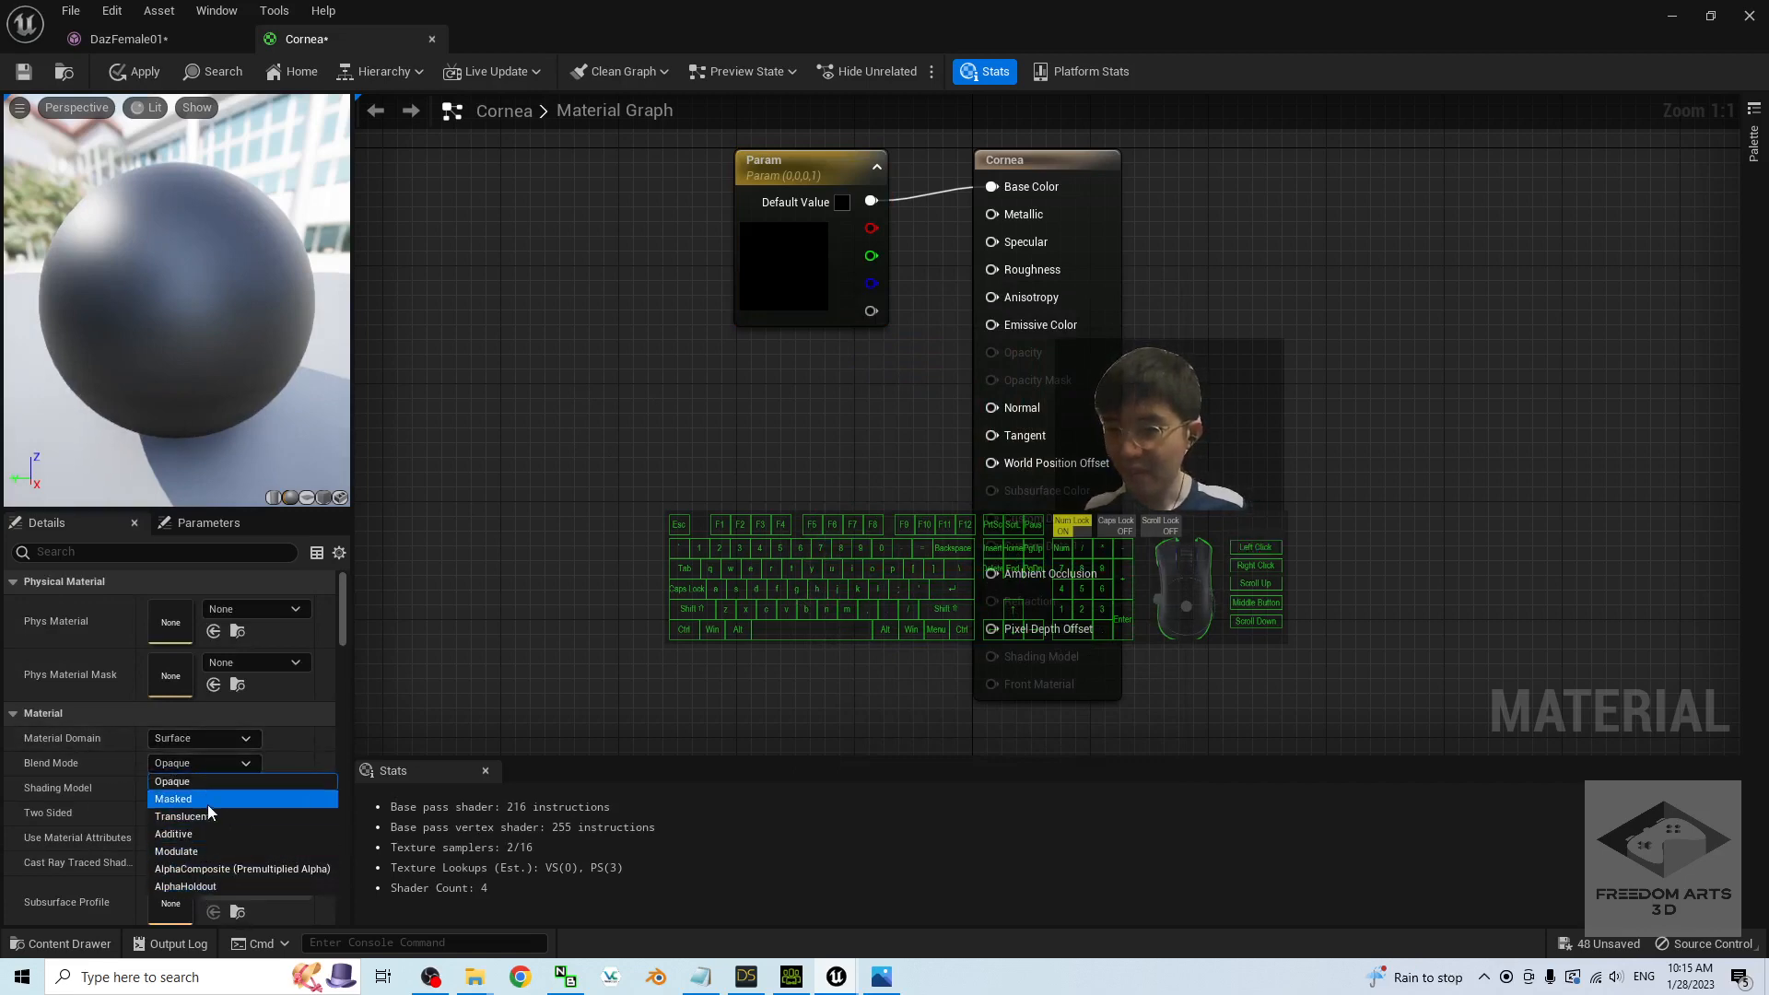
left_click(196, 800)
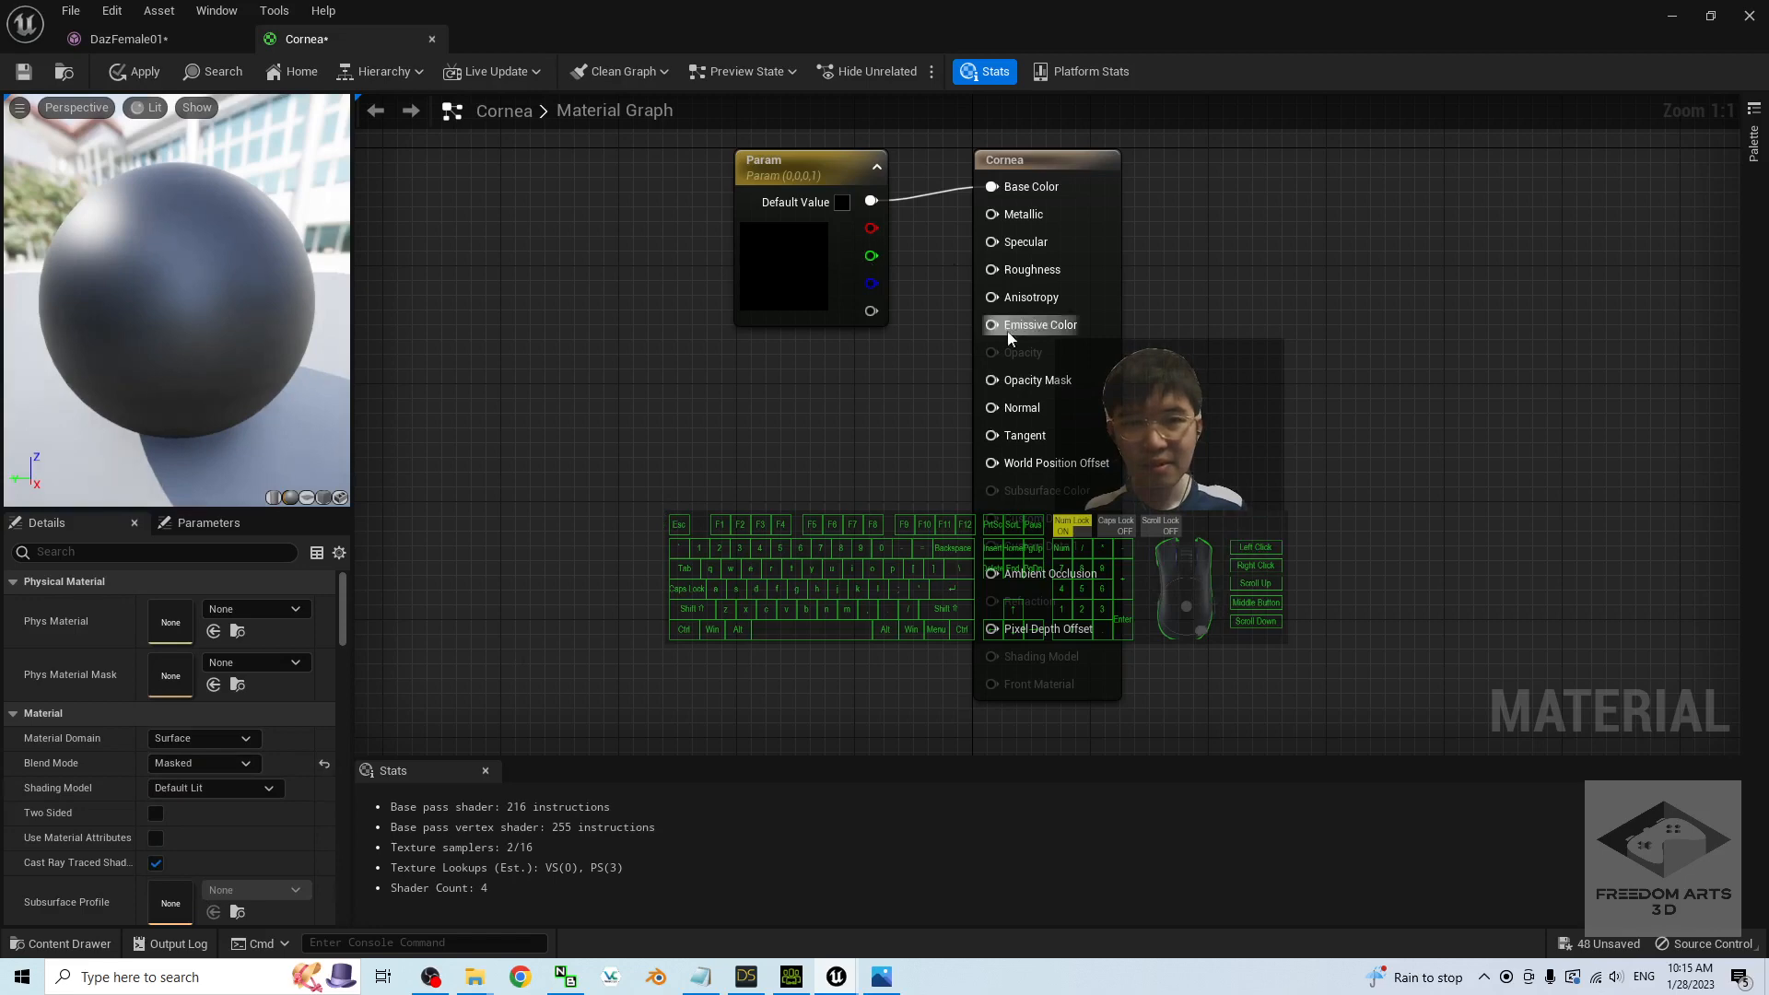
left_click_drag(992, 380, 871, 203)
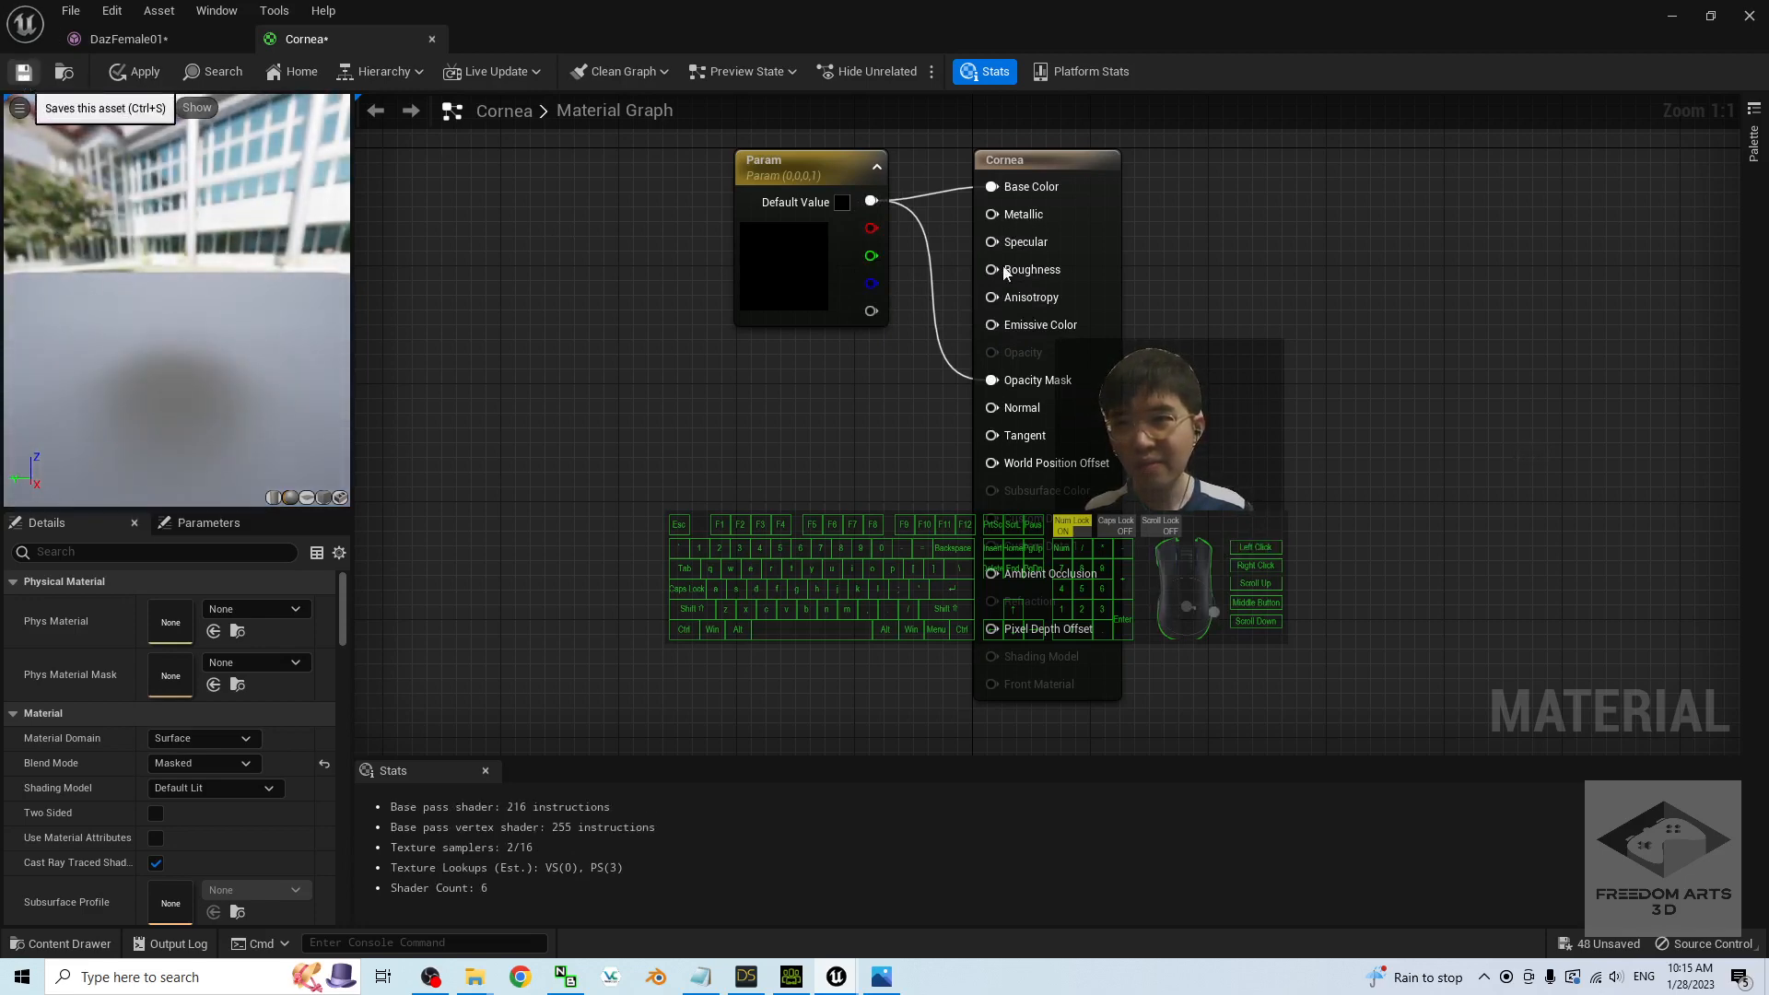
key("ctrl+s")
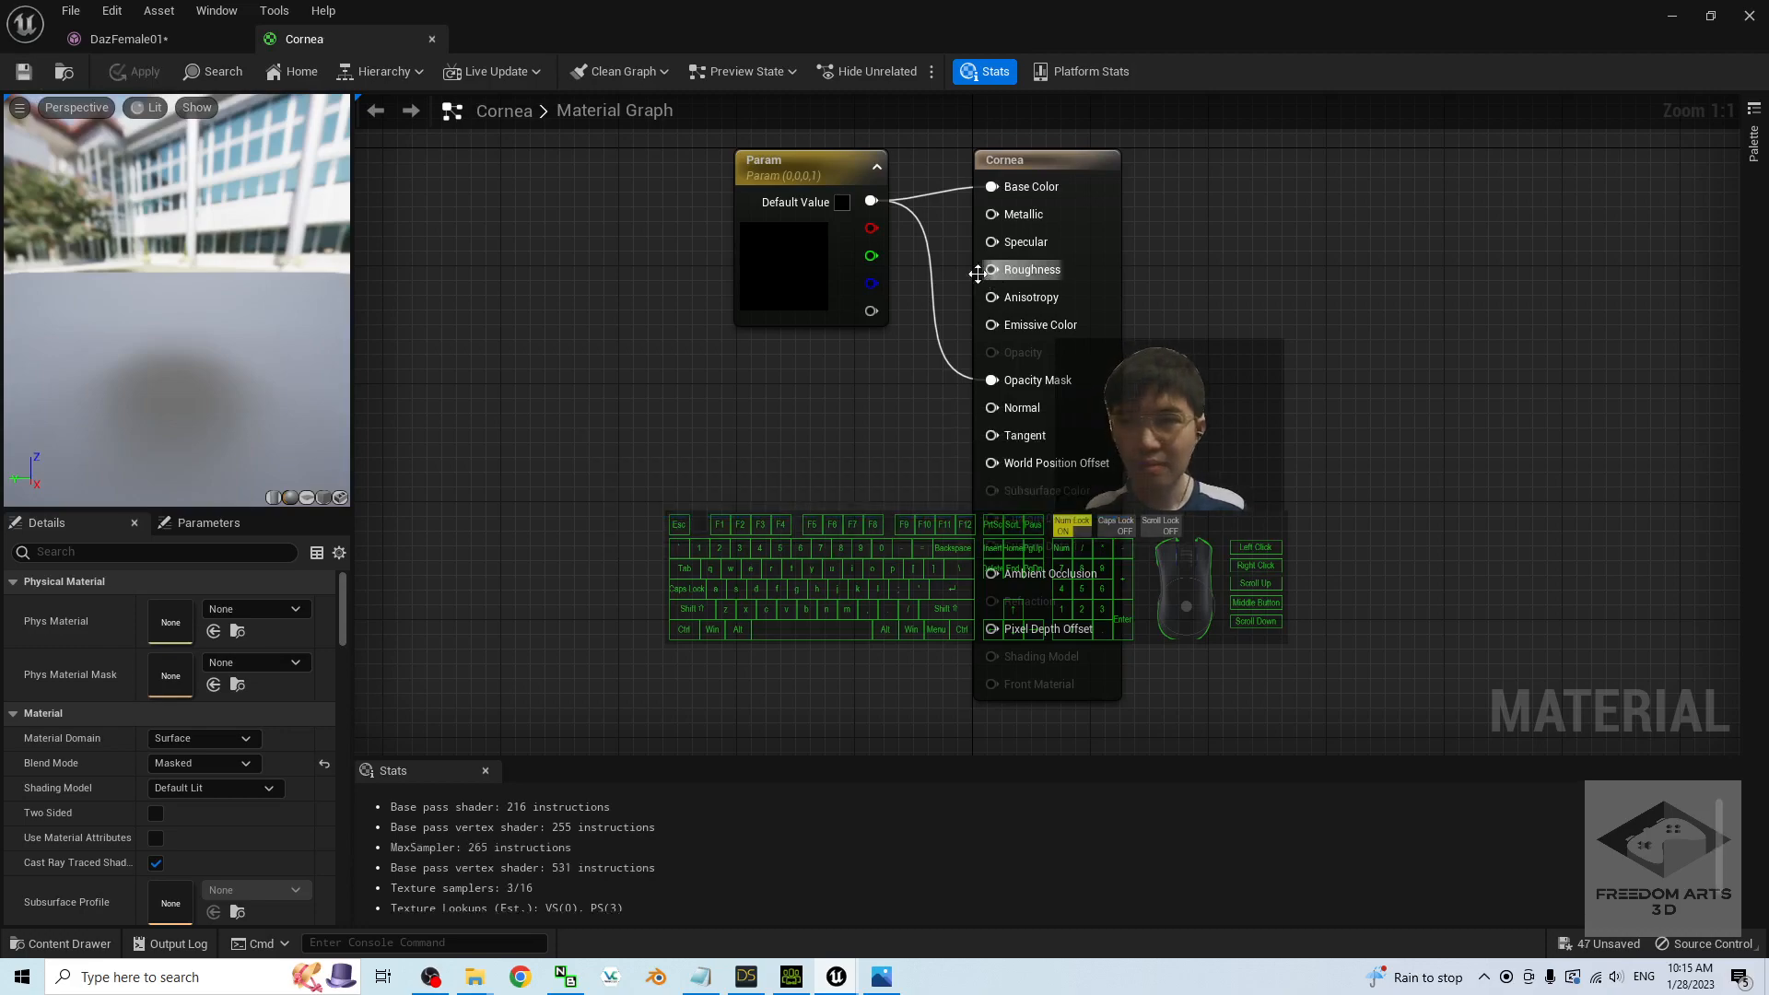
- Check the face on the DazFemale01 mesh, then open the EyeMoisture material and set its Param color's alpha to 1
left_click(119, 44)
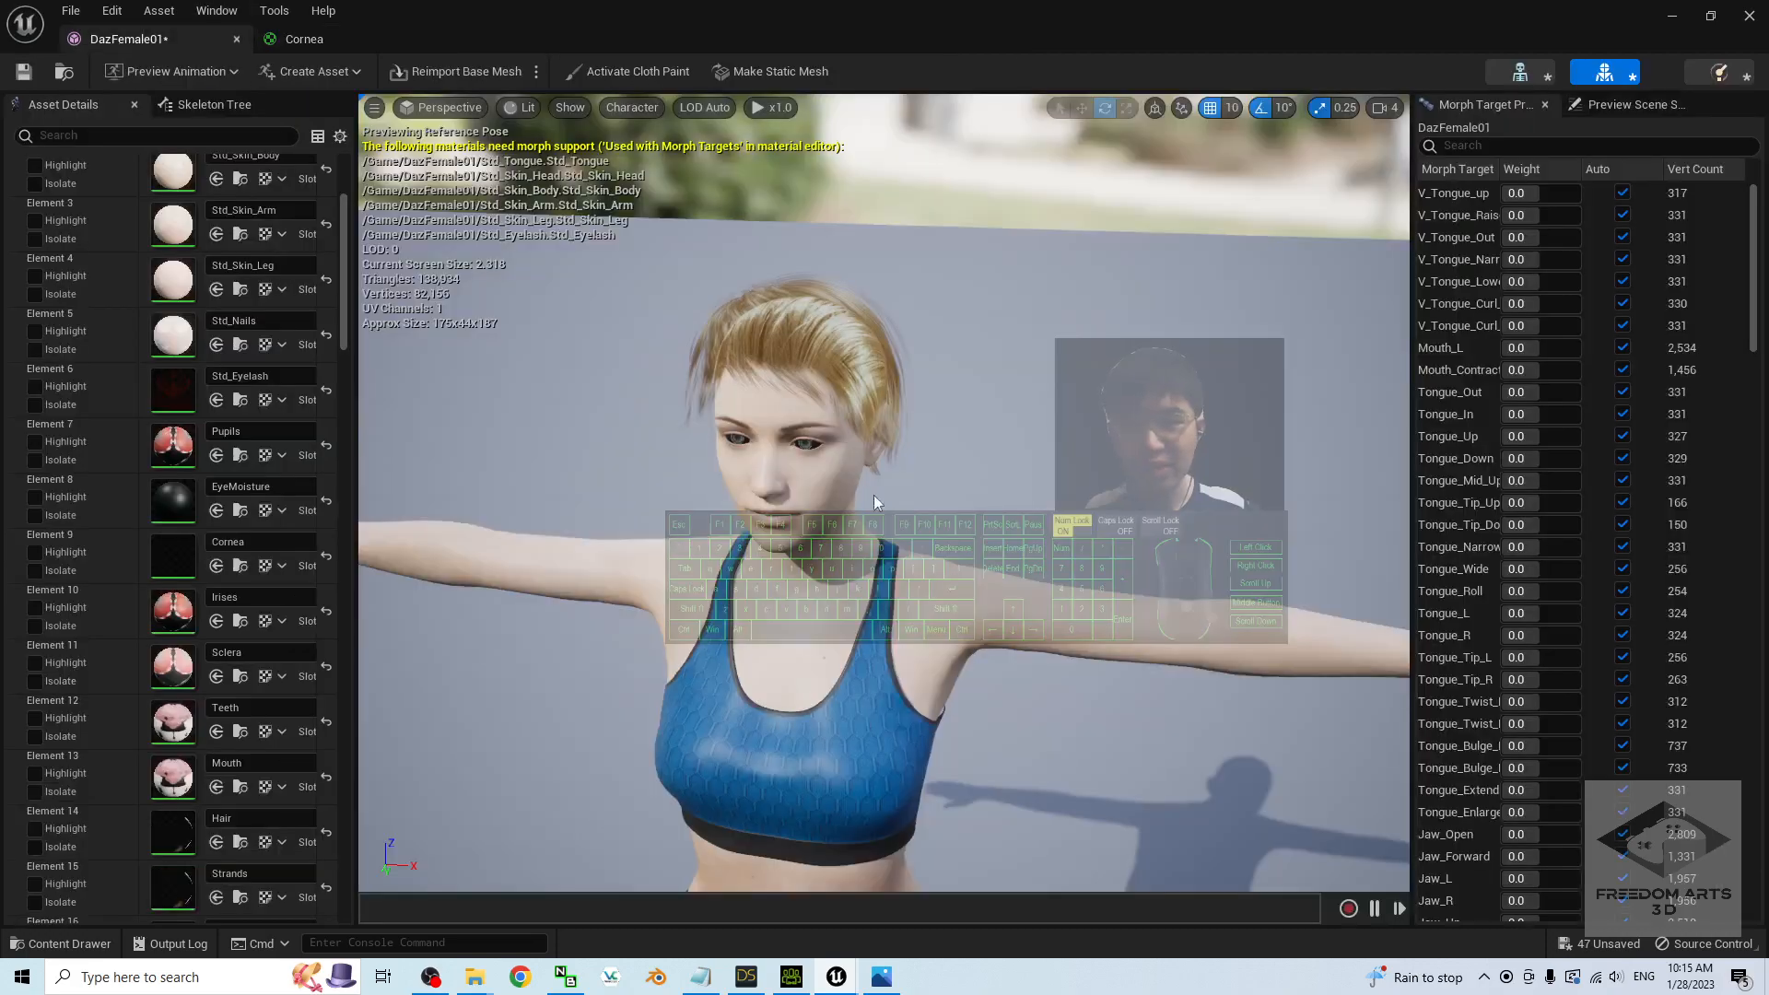
scroll(680, 358, "up", 4)
scroll(680, 358, "down", 4)
left_click_drag(830, 479, 888, 446, "alt")
scroll(786, 359, "up", 1)
scroll(786, 360, "down", 1)
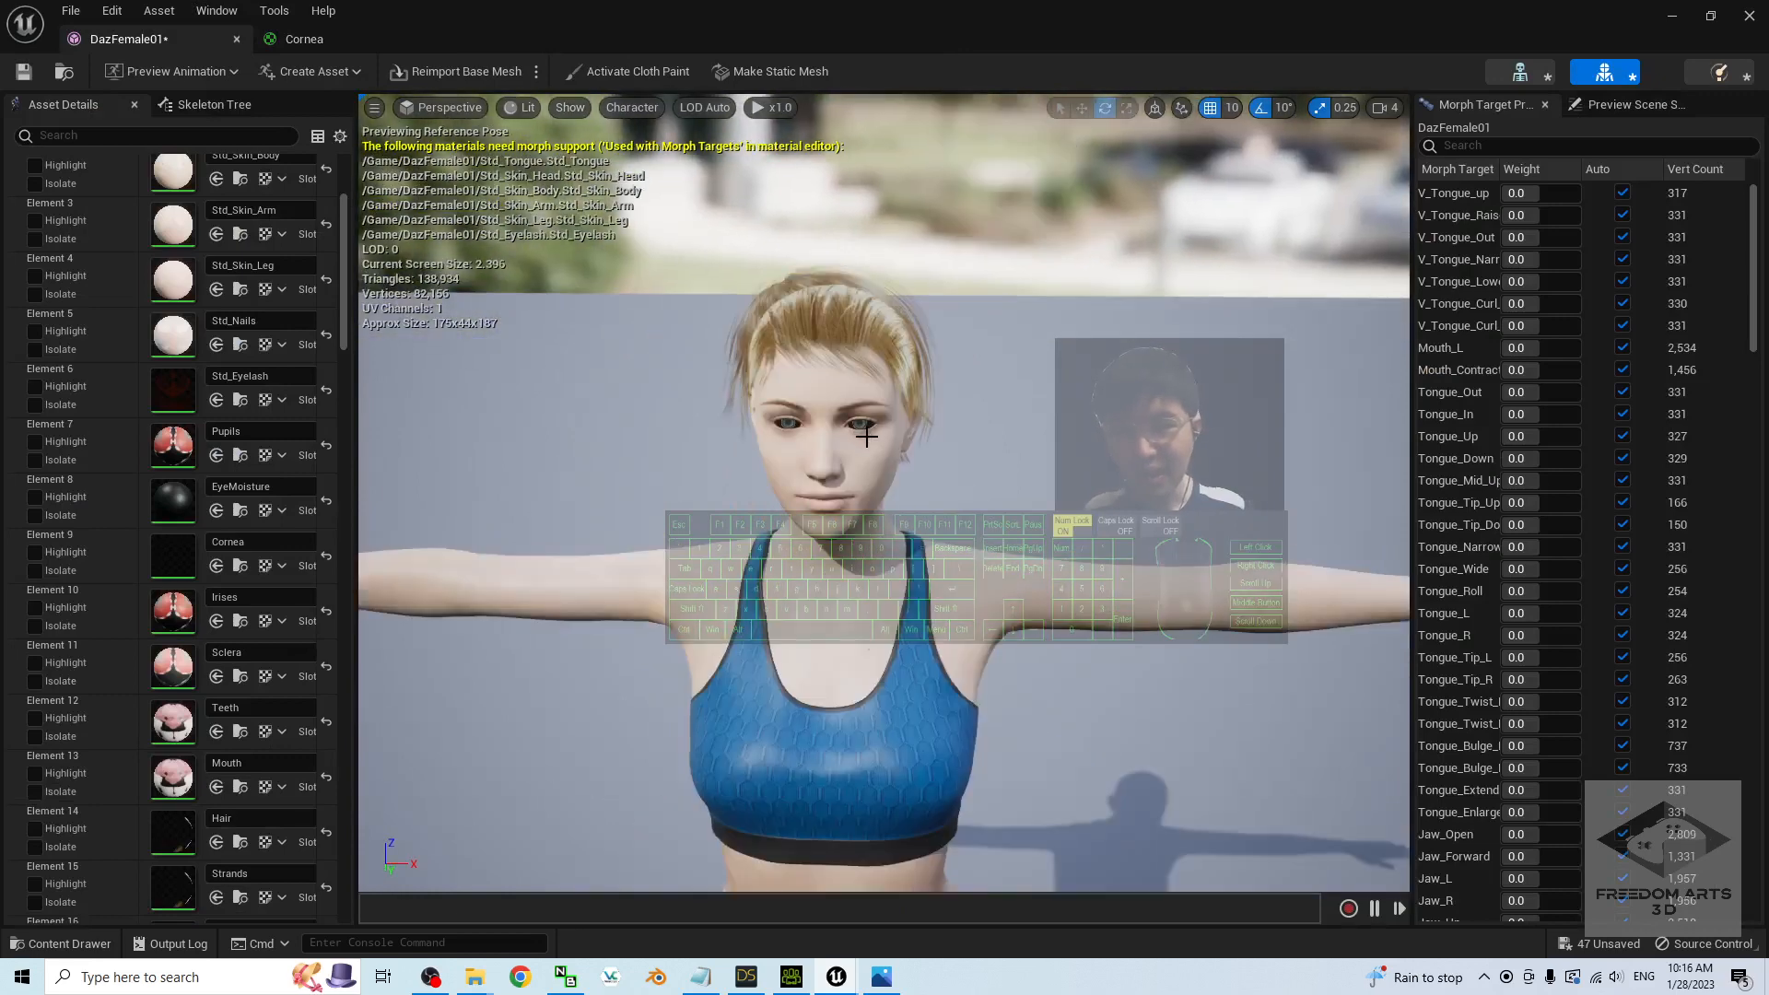
double_click(172, 500)
double_click(776, 275)
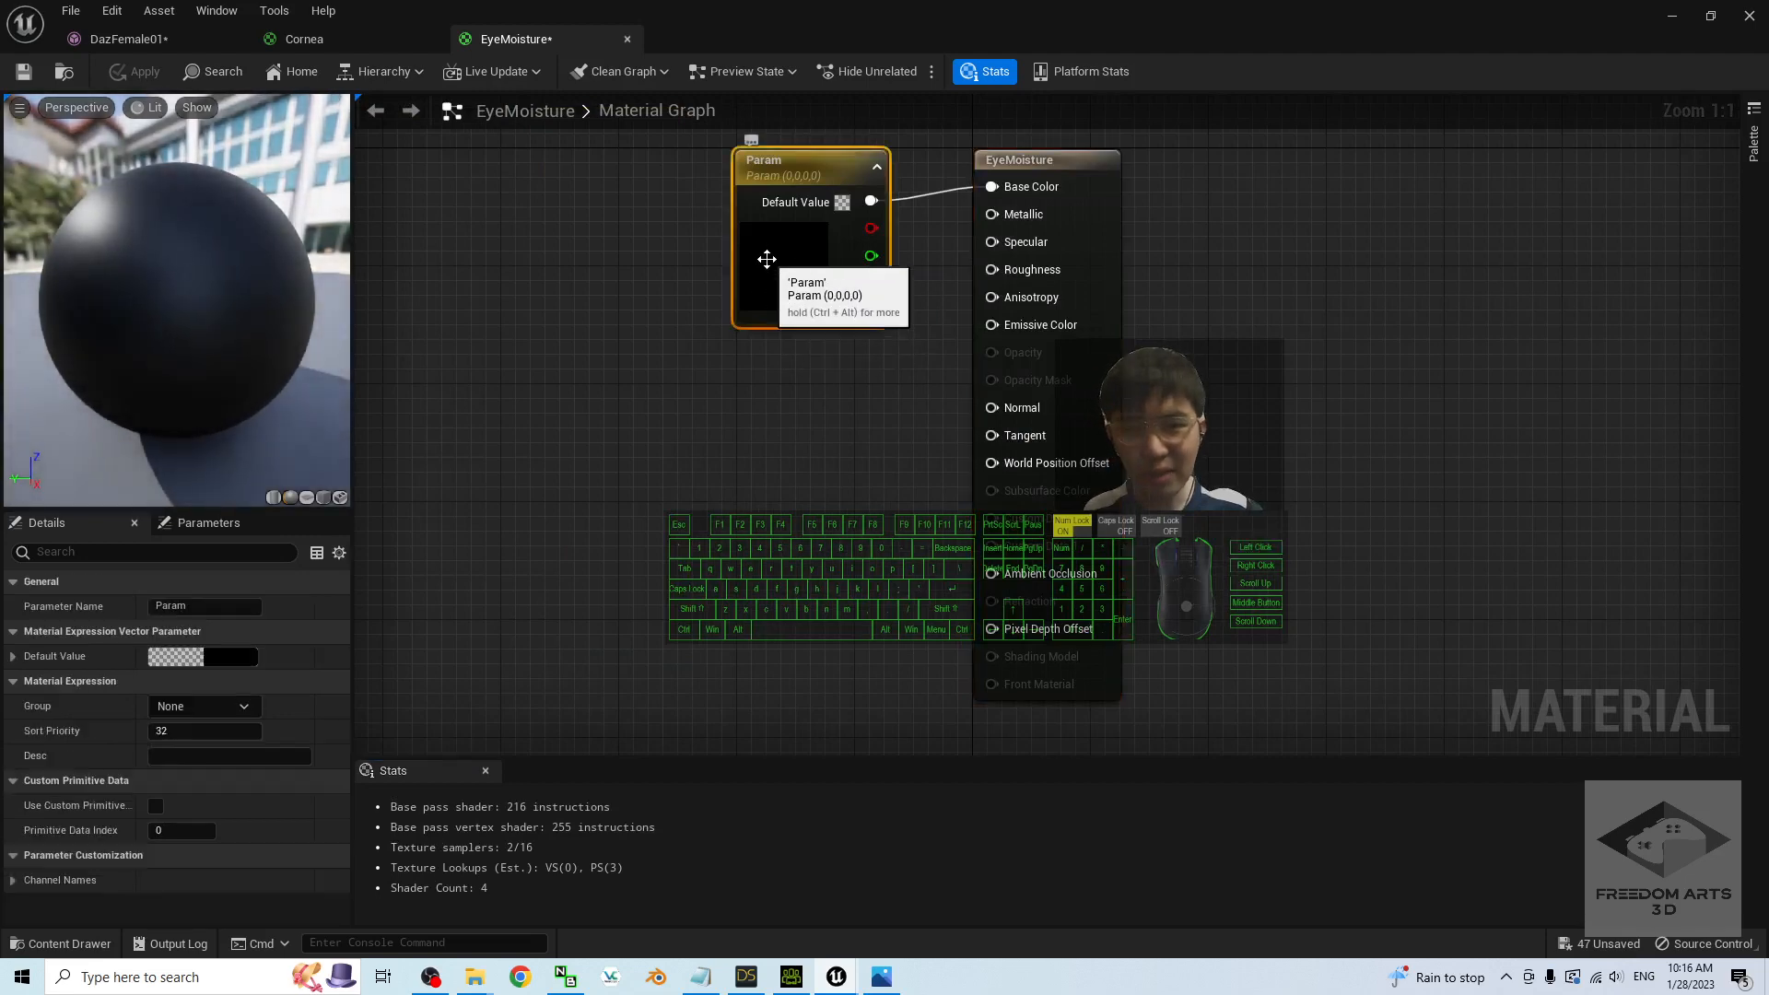
left_click(818, 667)
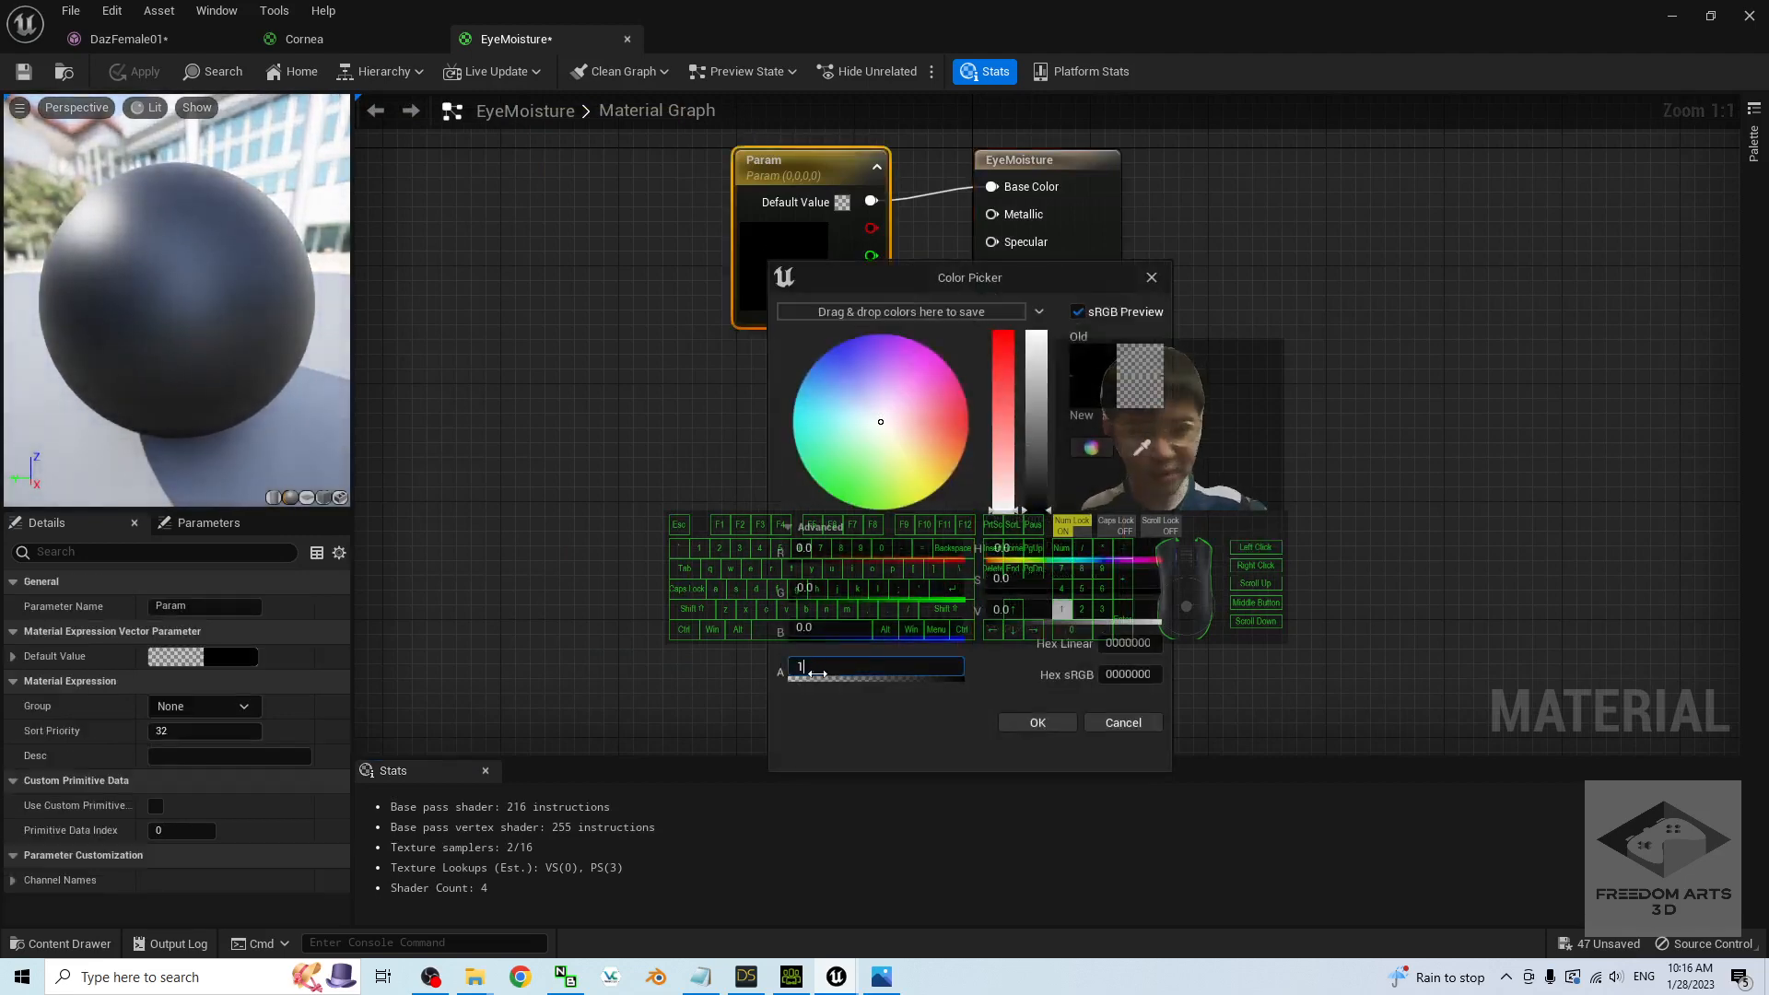
type("1")
key("Return")
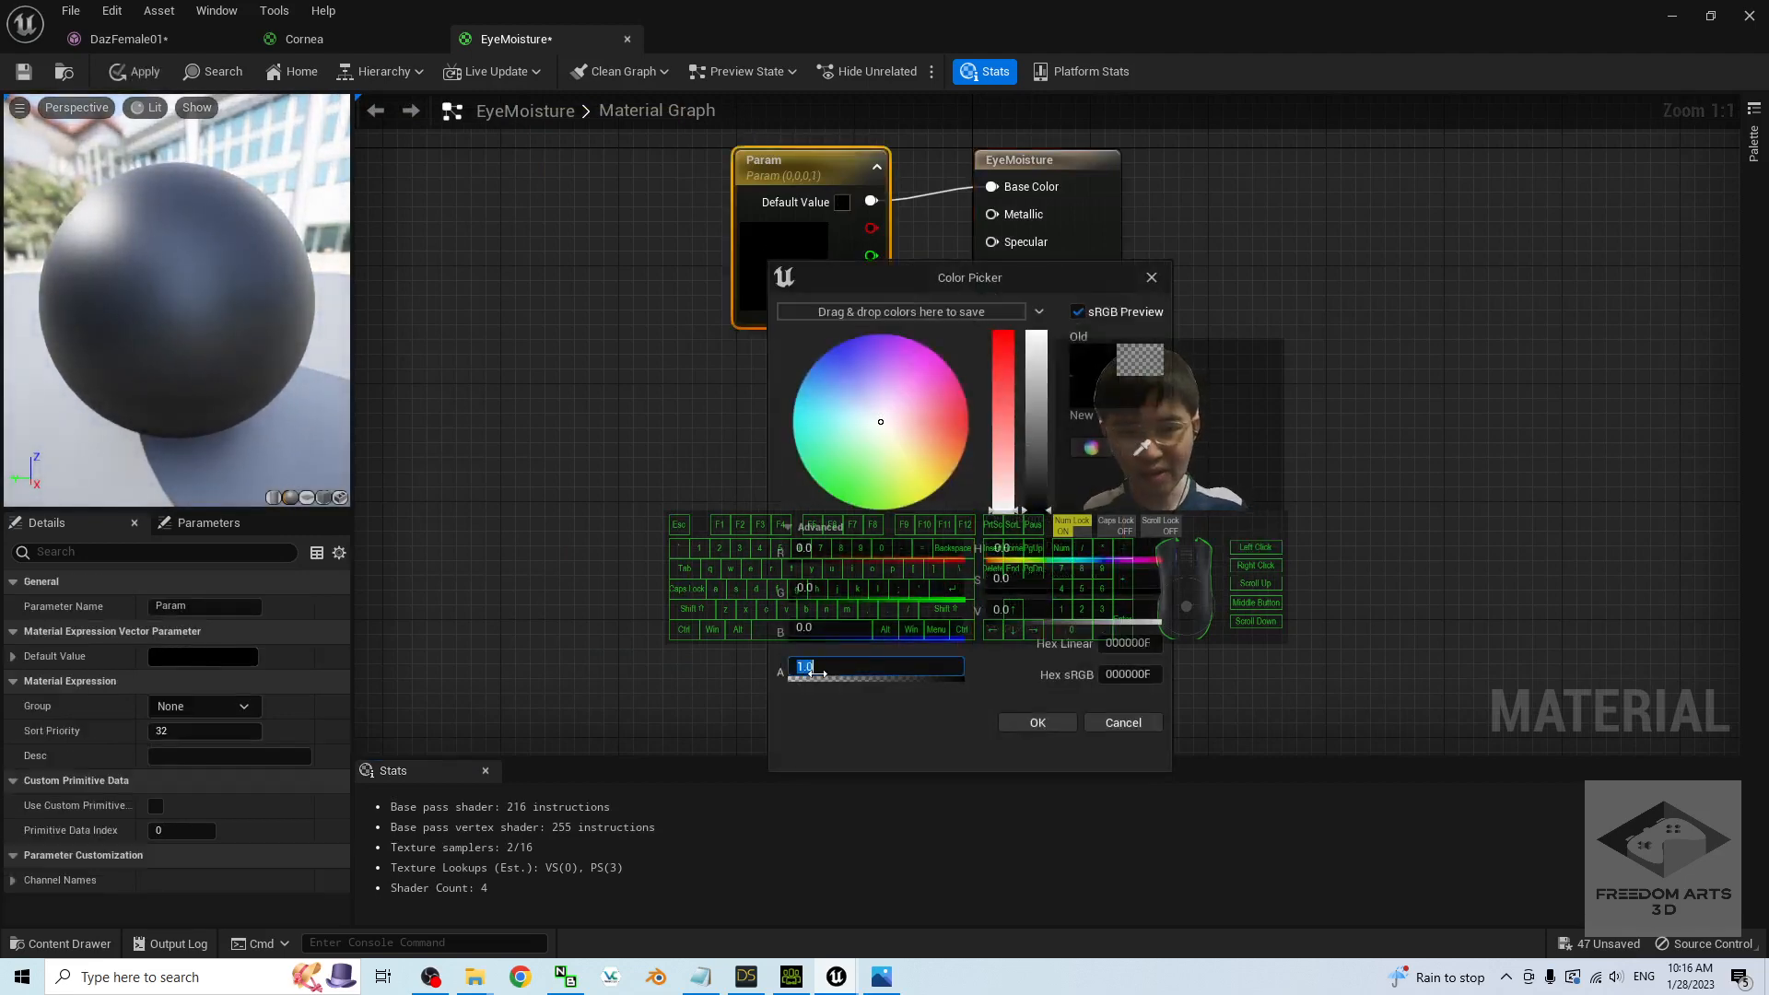
left_click(1038, 723)
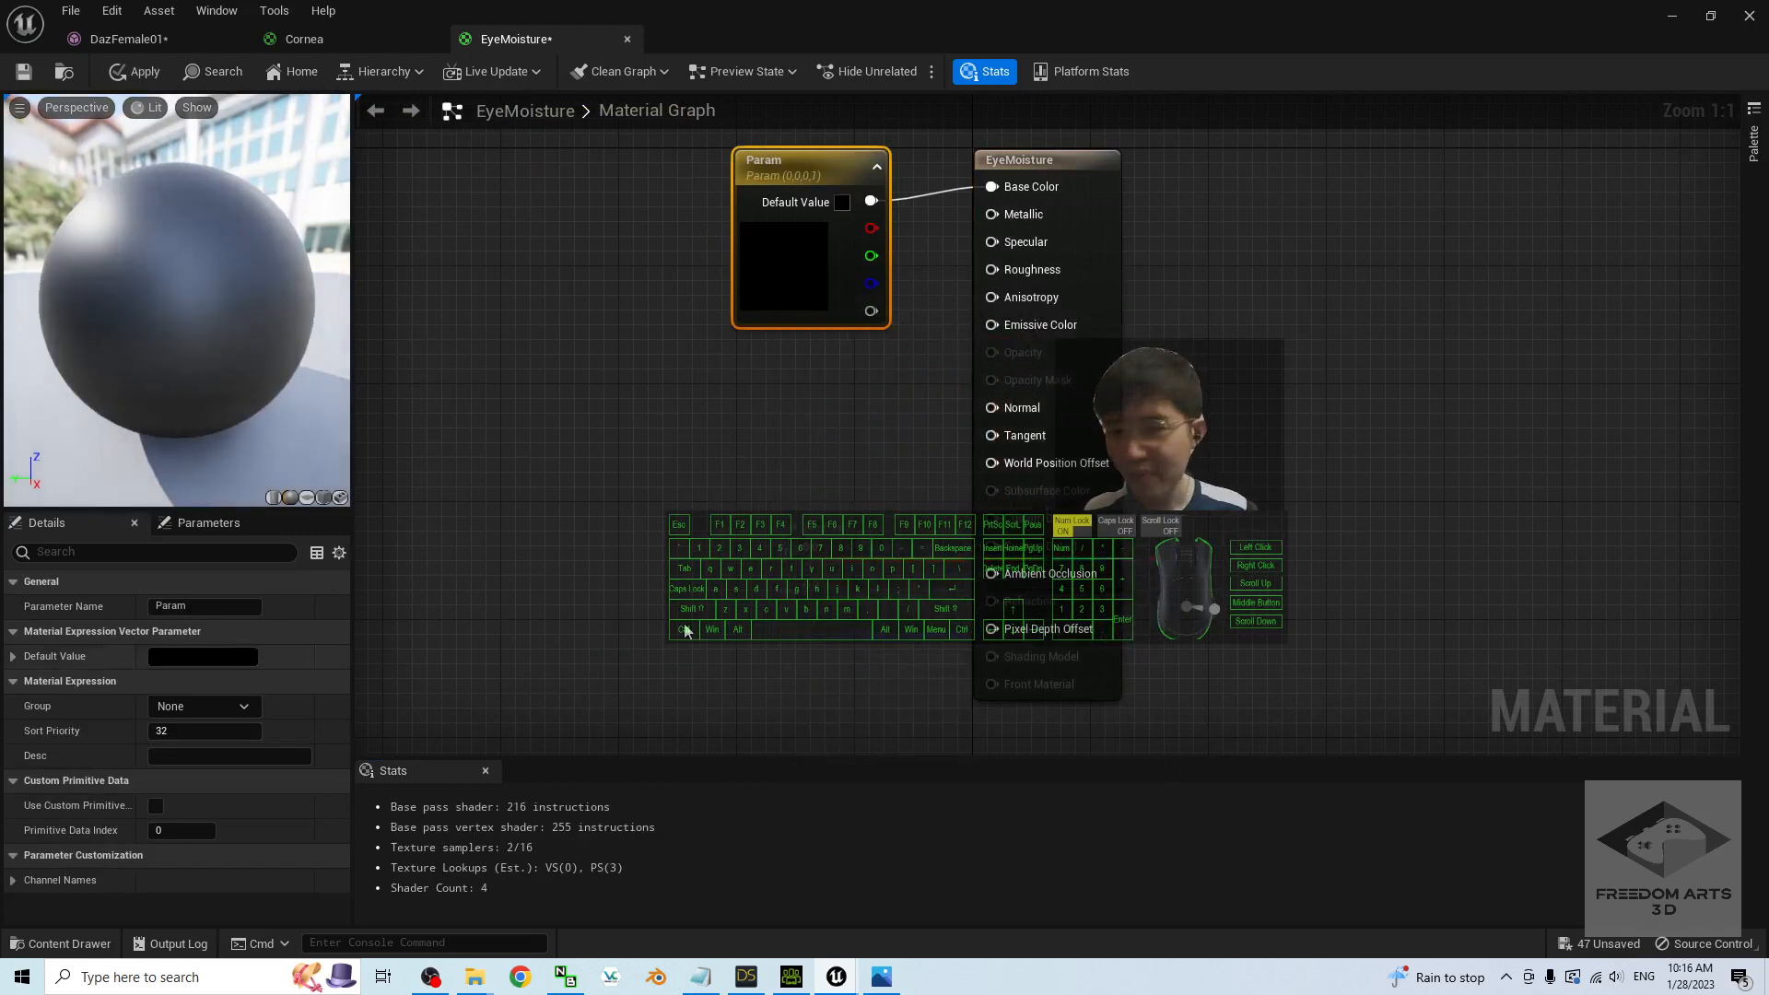
- Set the EyeMoisture material's blend mode to Masked, connect Param's main output to Opacity Mask, and save the material
left_click(447, 517)
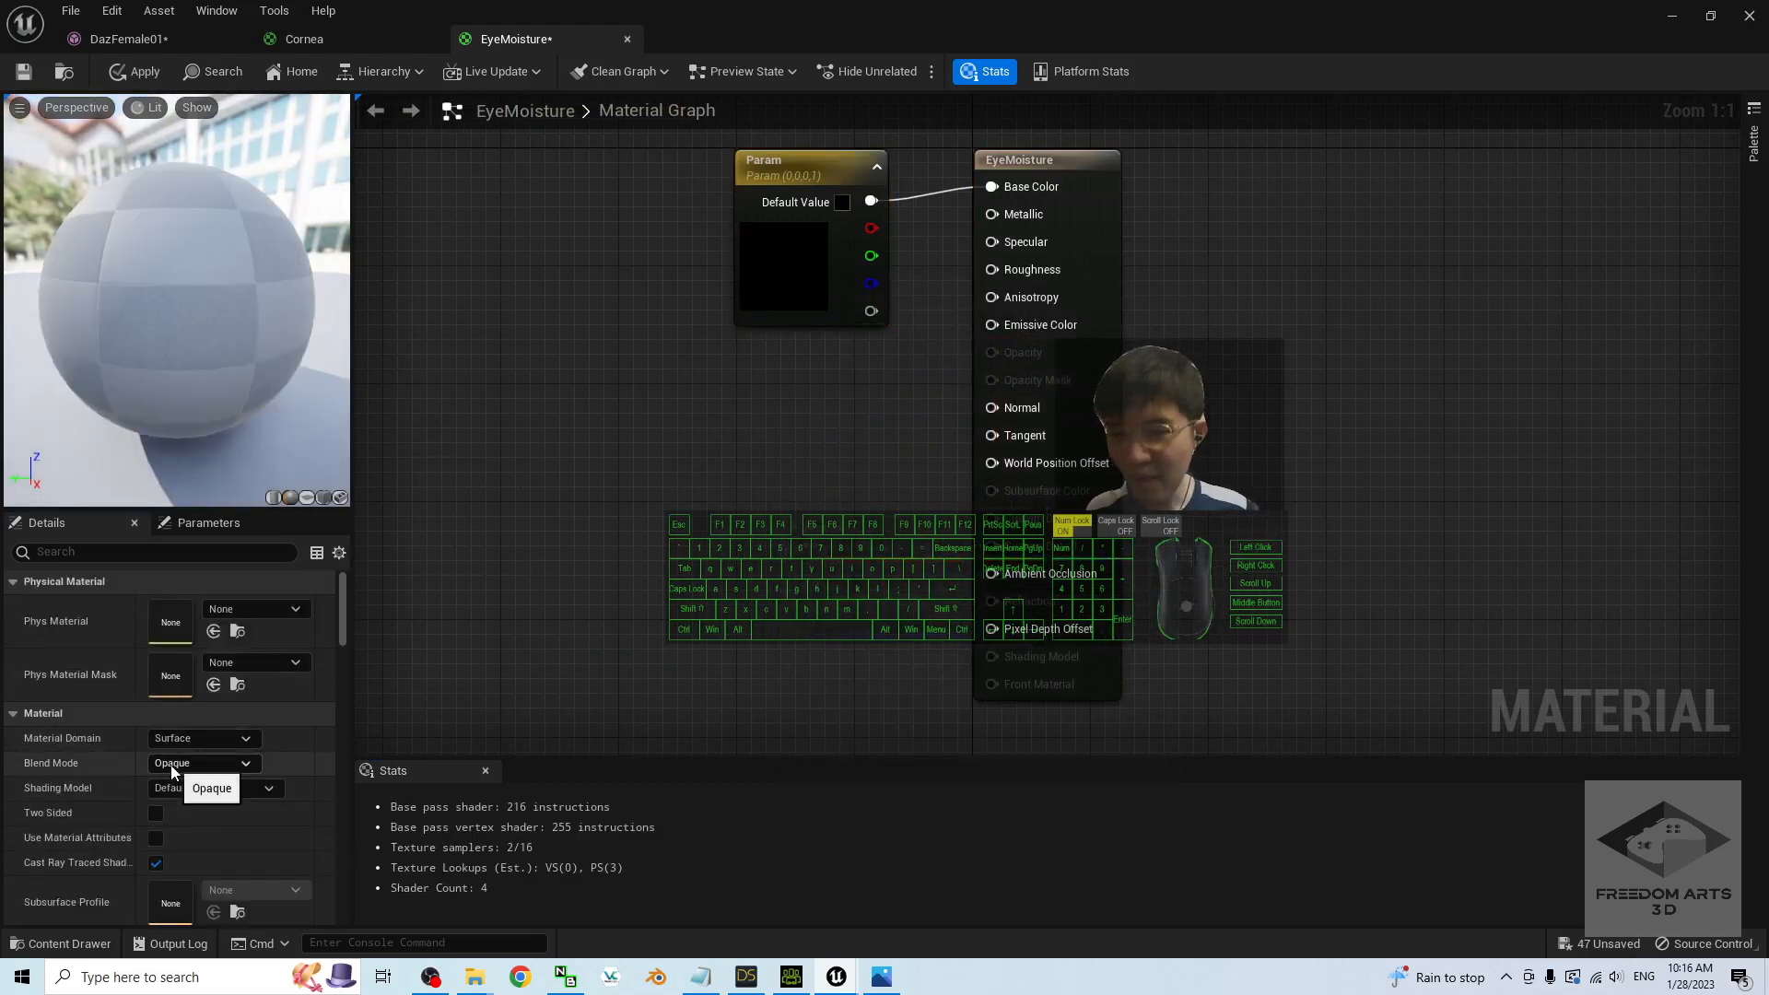
left_click(193, 764)
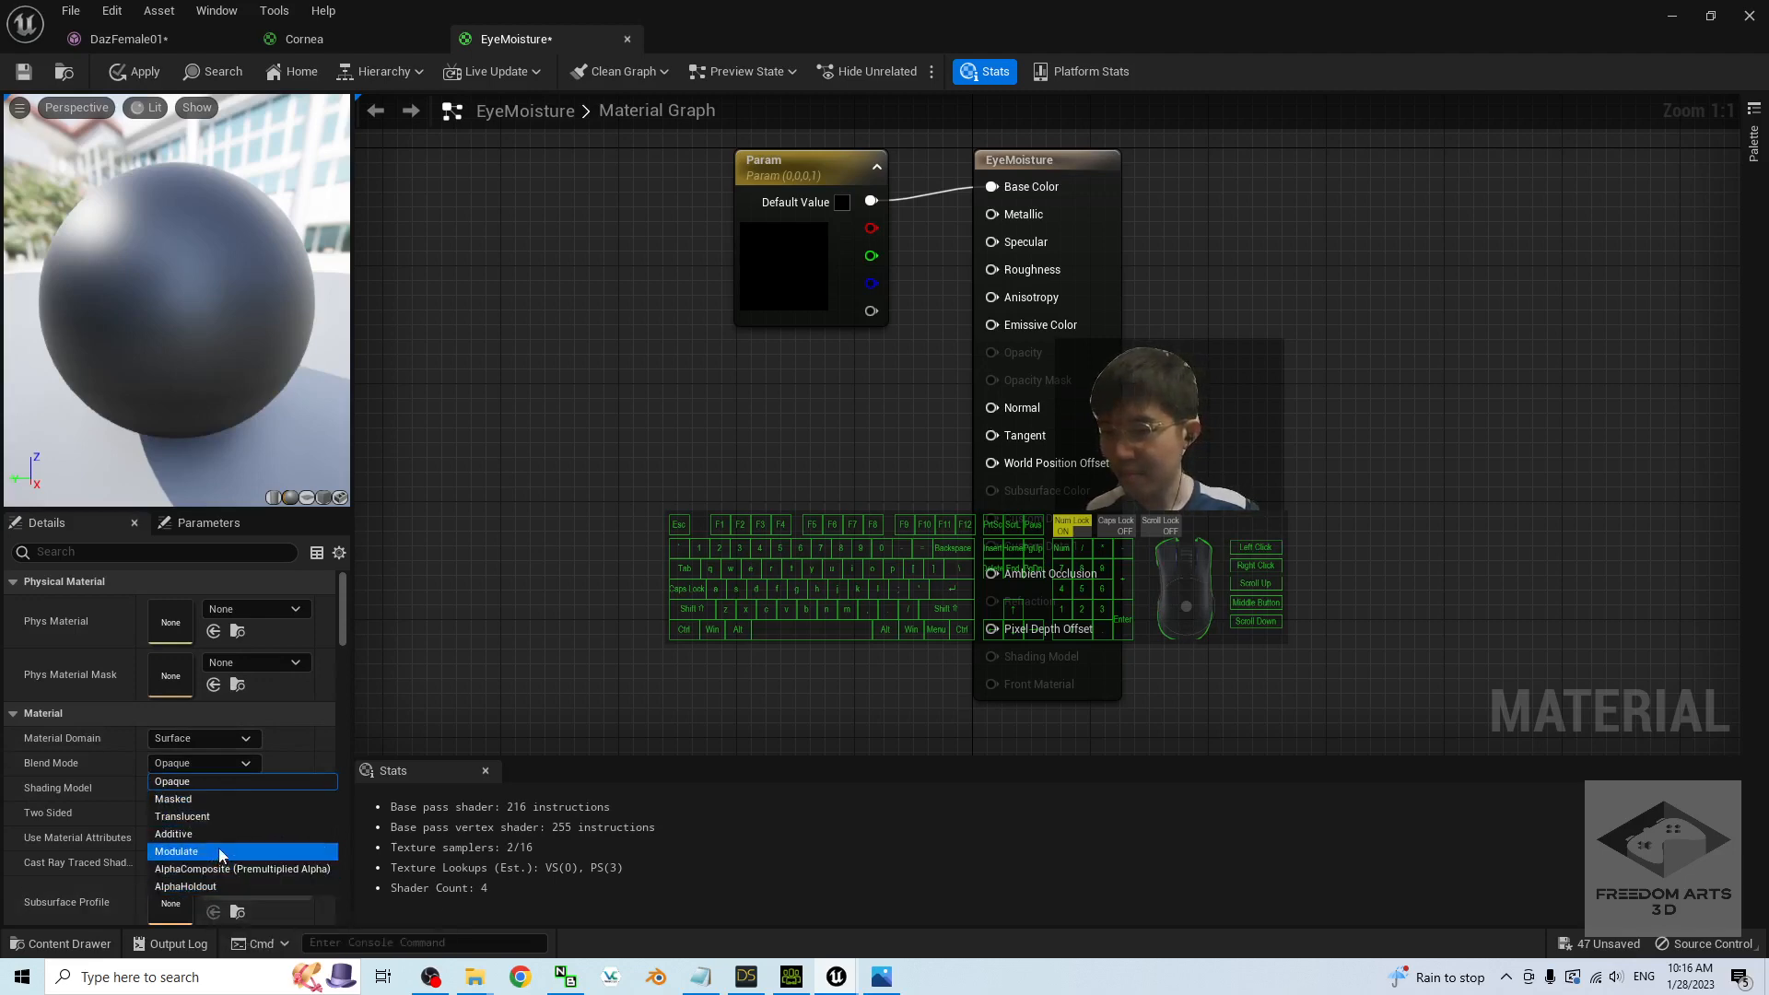
left_click(223, 800)
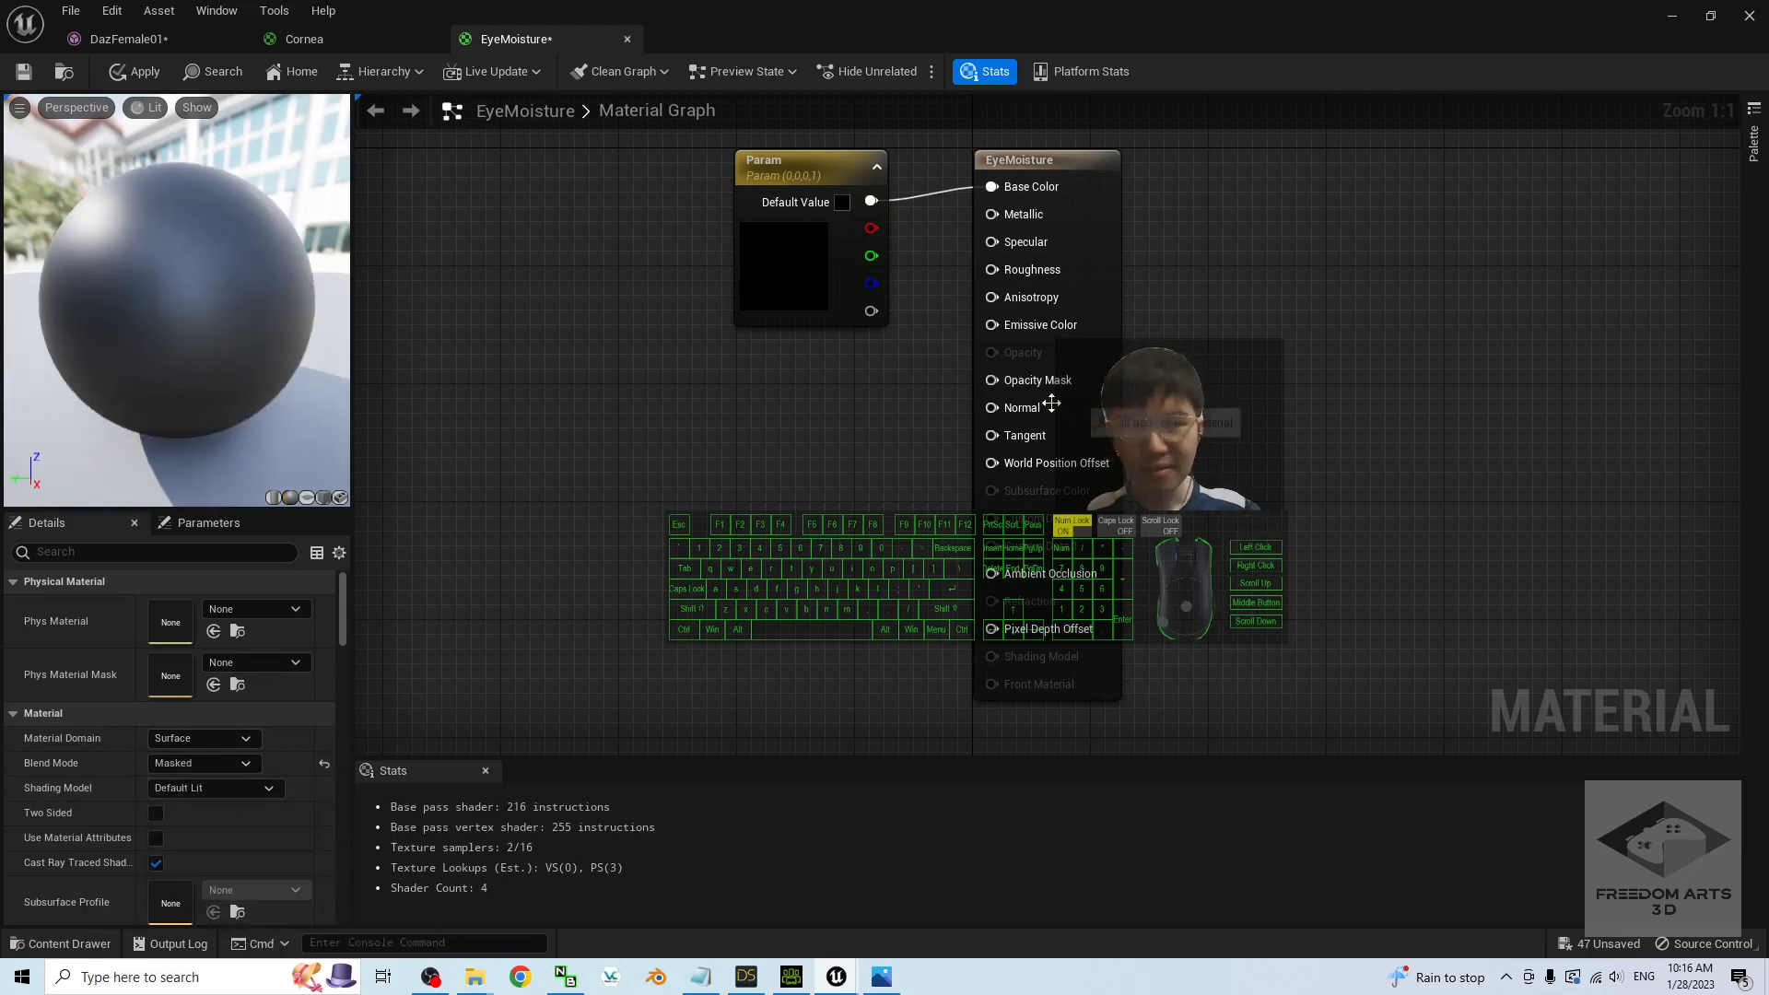
left_click_drag(993, 380, 871, 200)
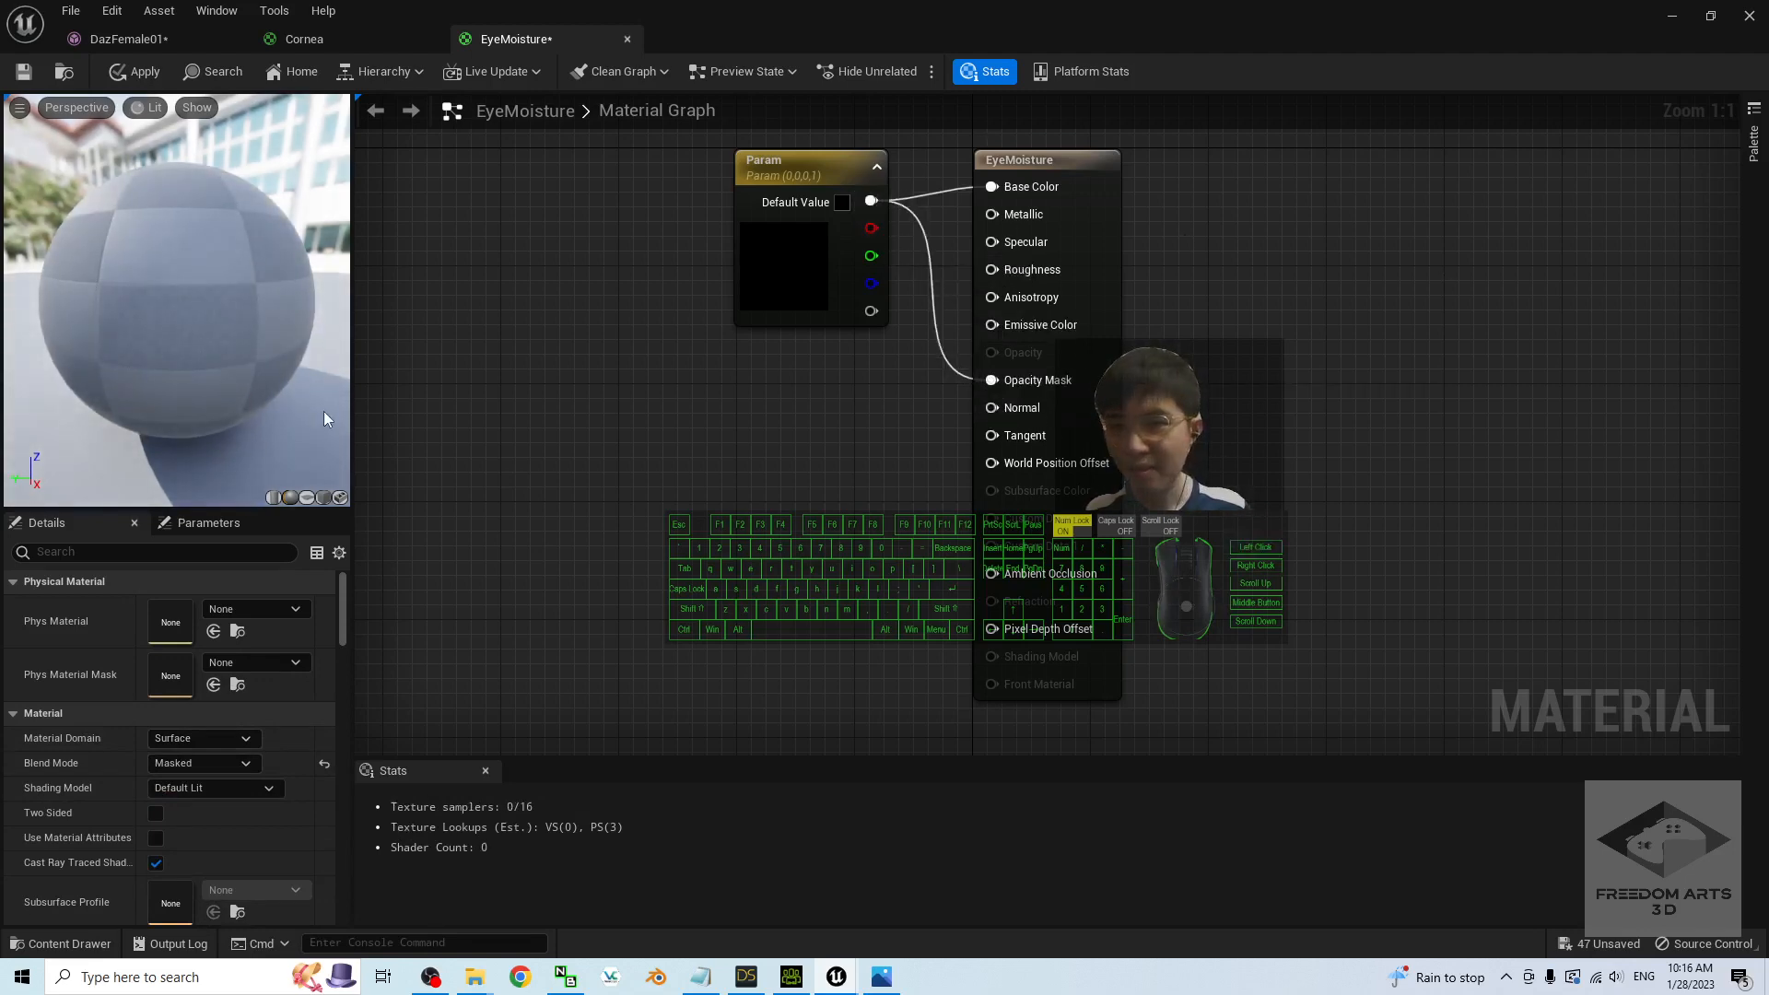
left_click(24, 71)
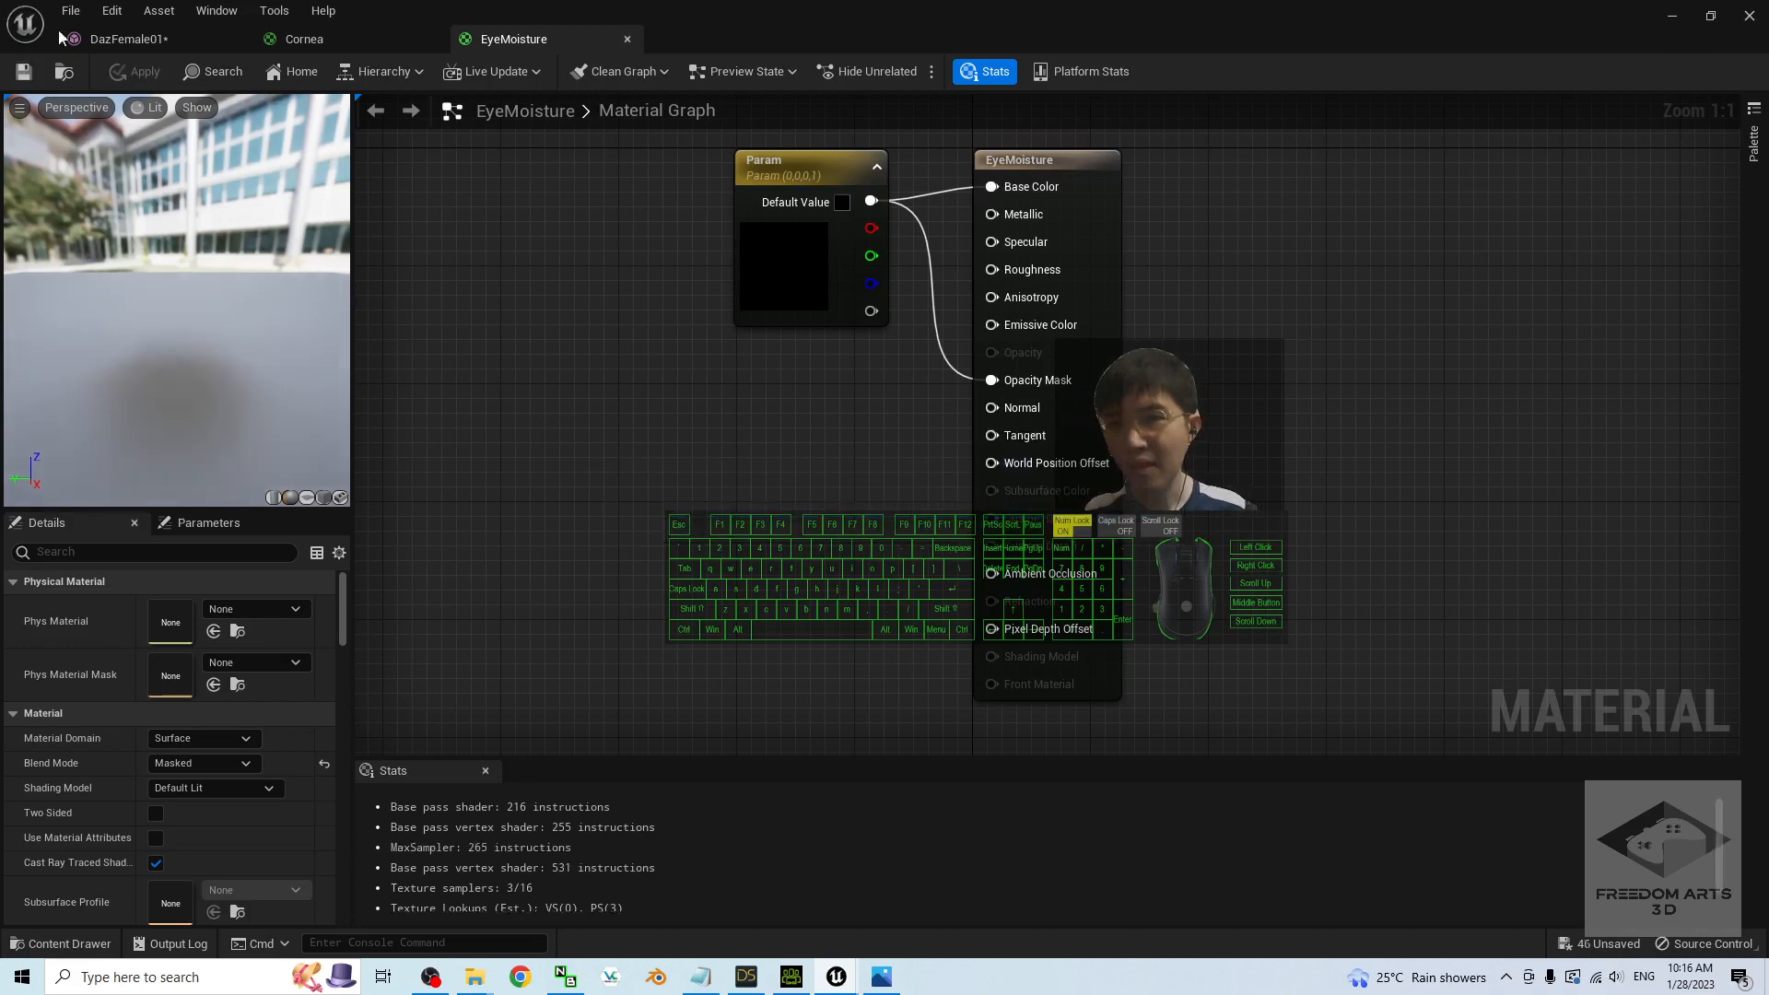
- Open the Hair material from the DazFemale01 mesh's material slots, make it two-sided and save it
left_click(129, 38)
scroll(826, 428, "up", 5)
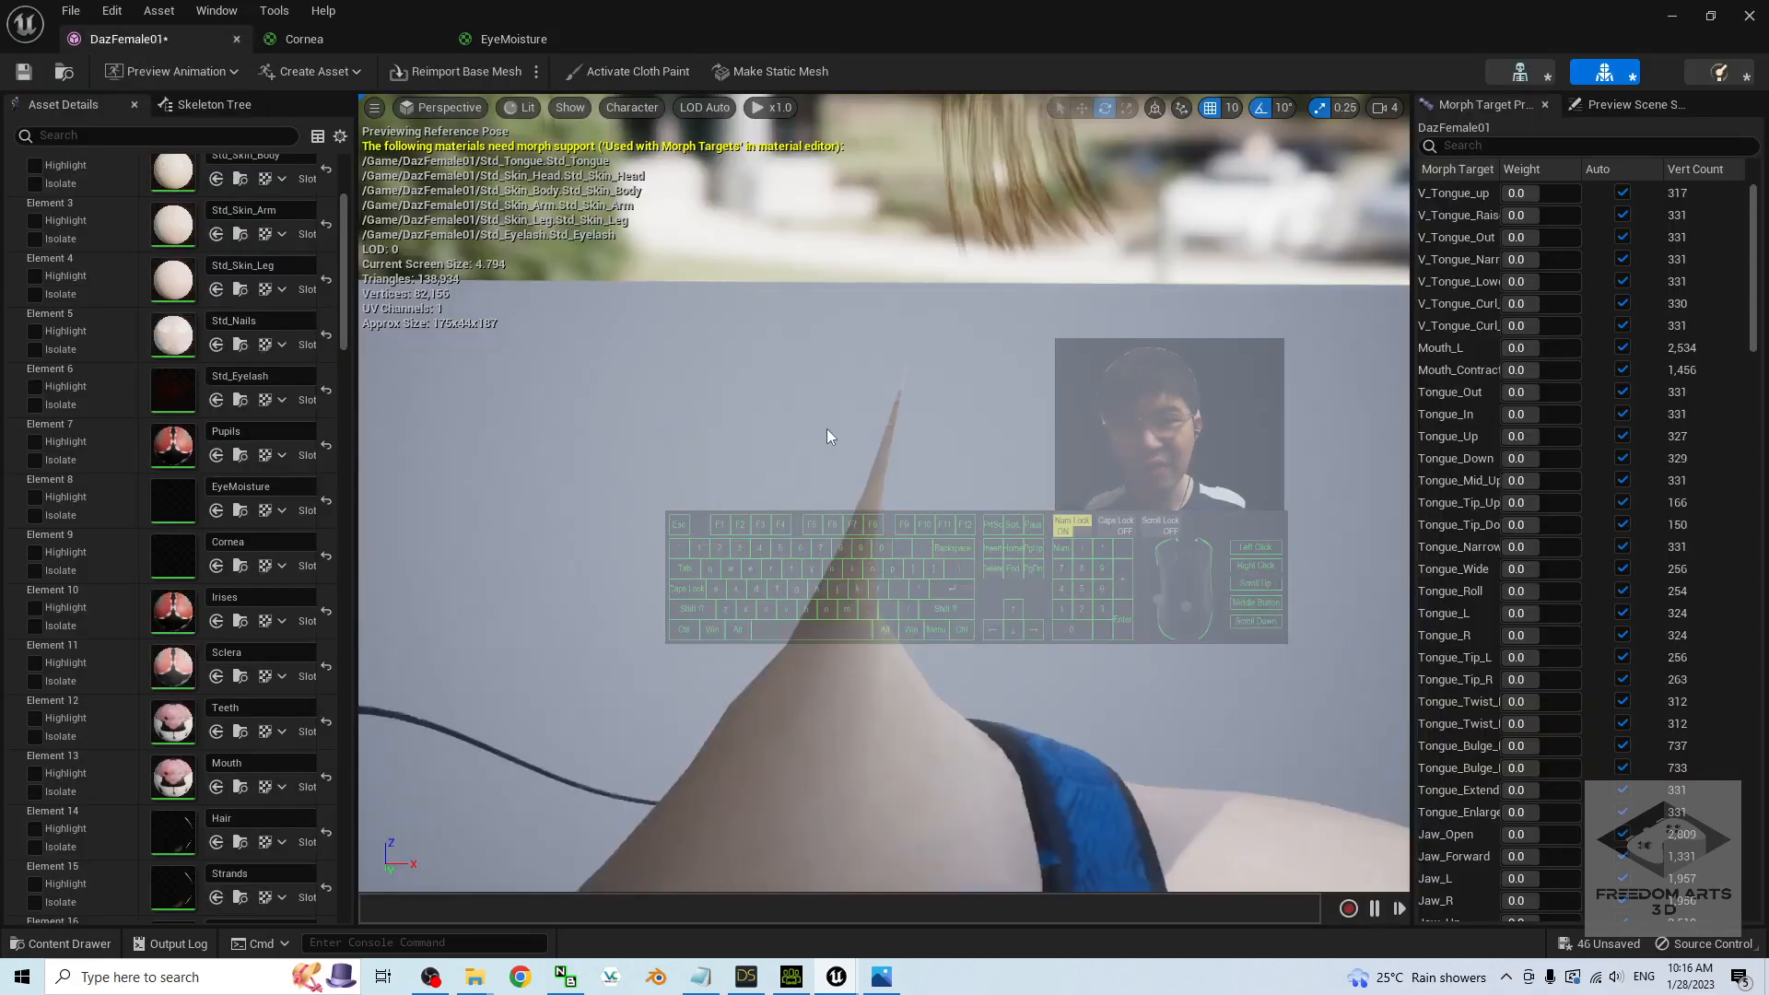
scroll(827, 429, "down", 5)
left_click_drag(640, 730, 873, 519, "alt")
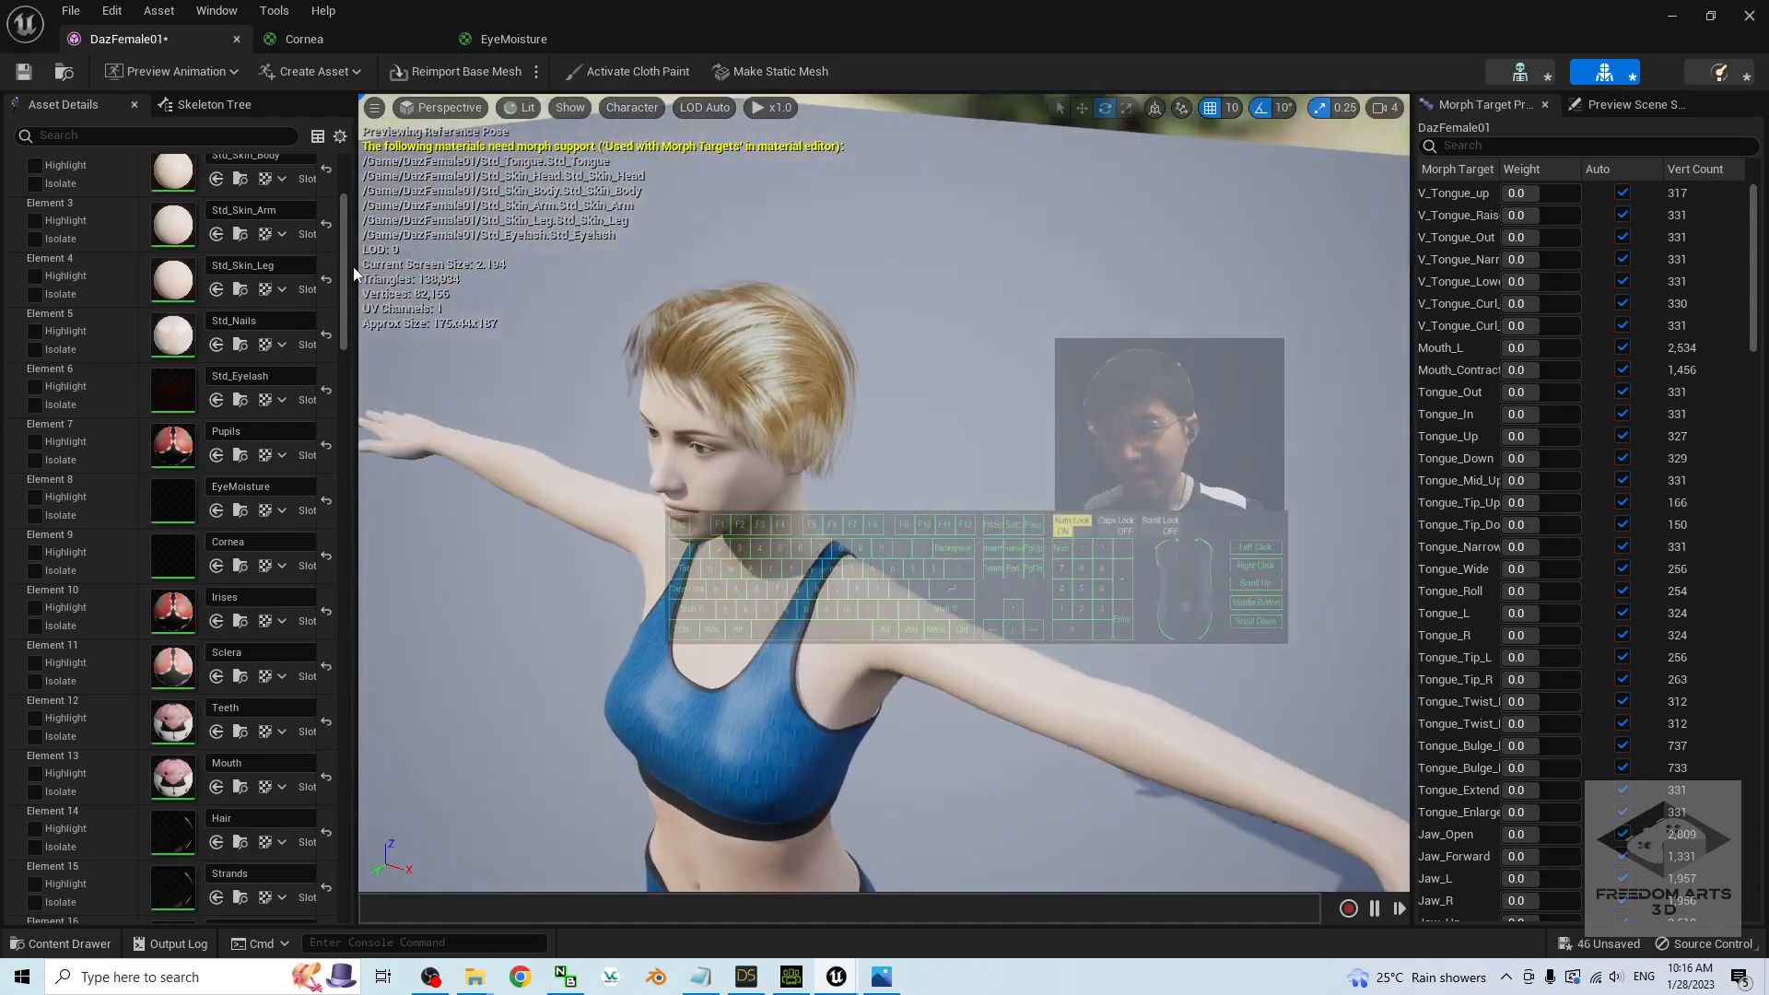
left_click_drag(344, 225, 363, 326)
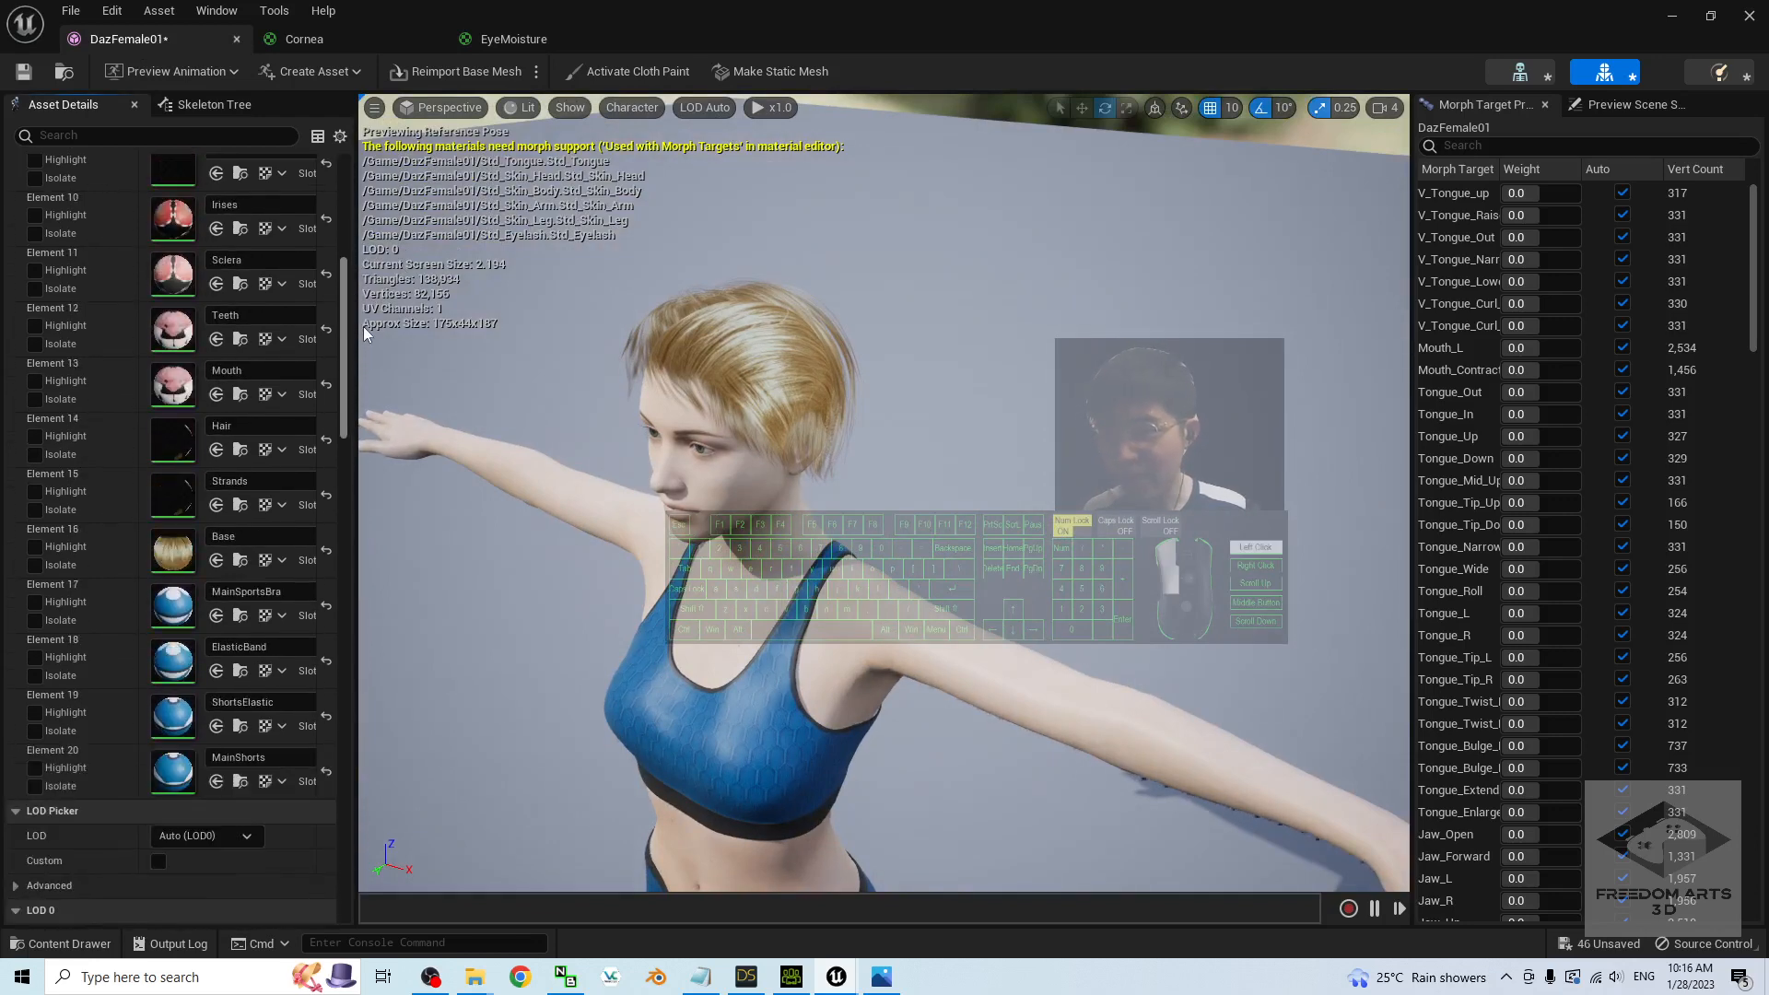
double_click(177, 439)
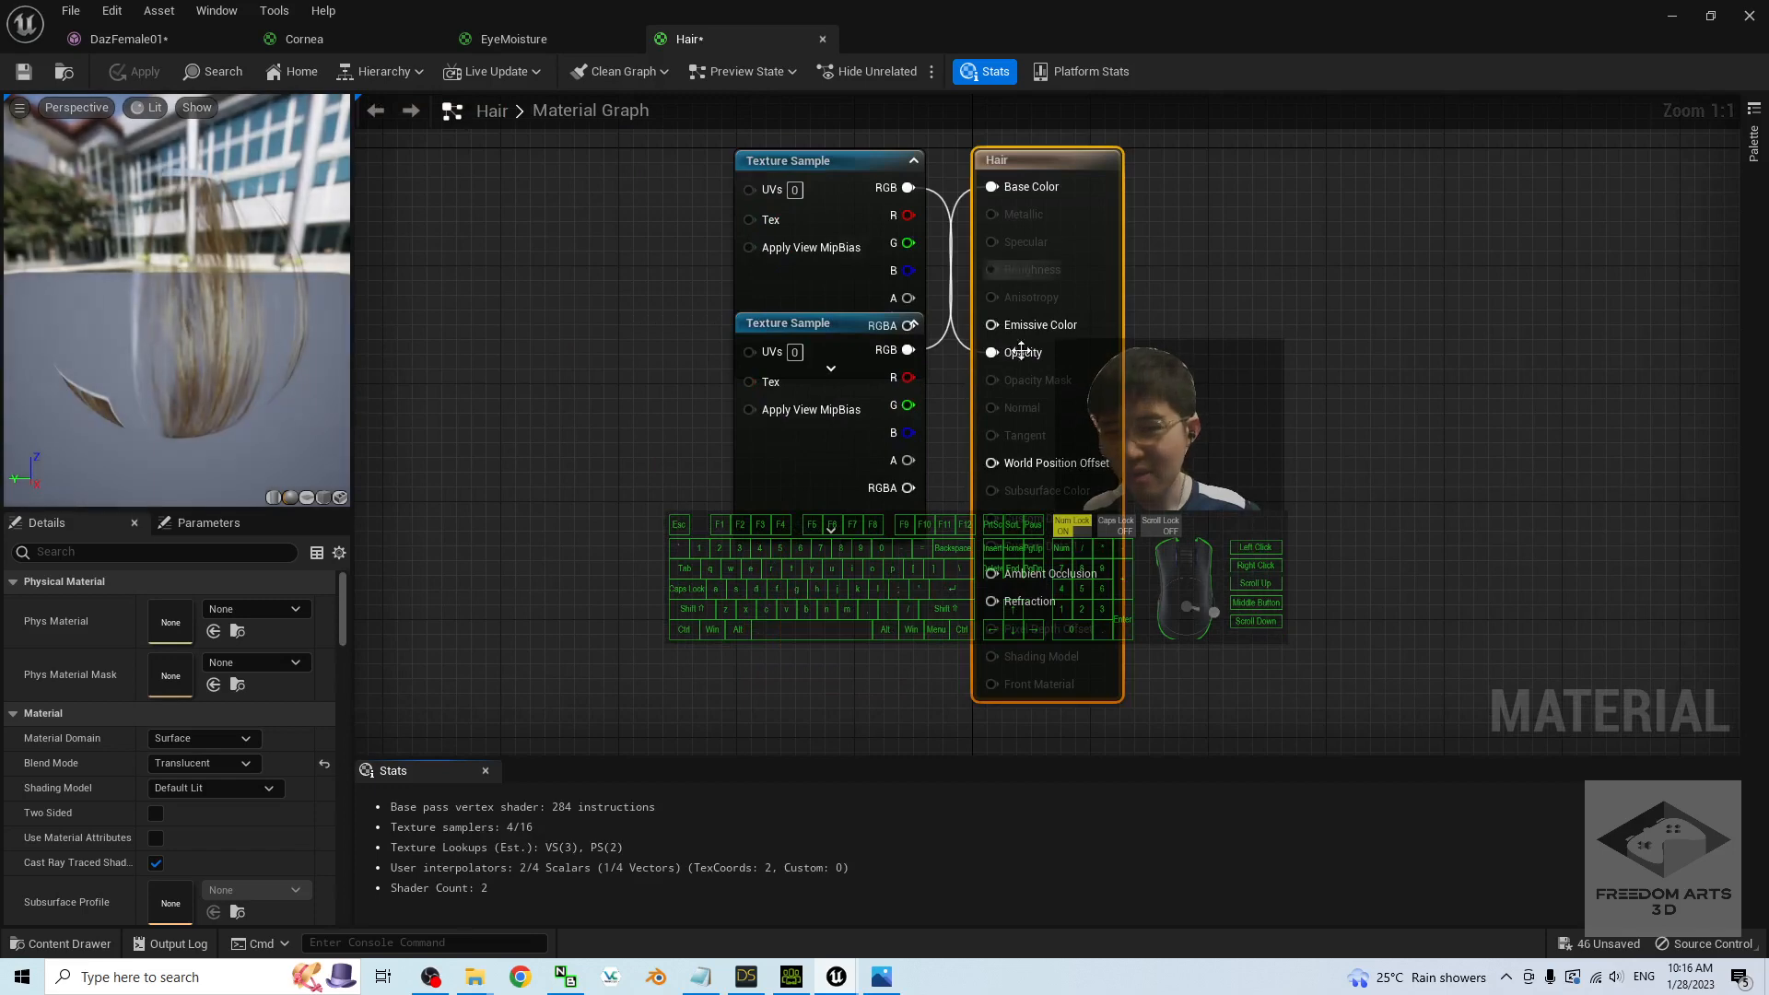
left_click(155, 813)
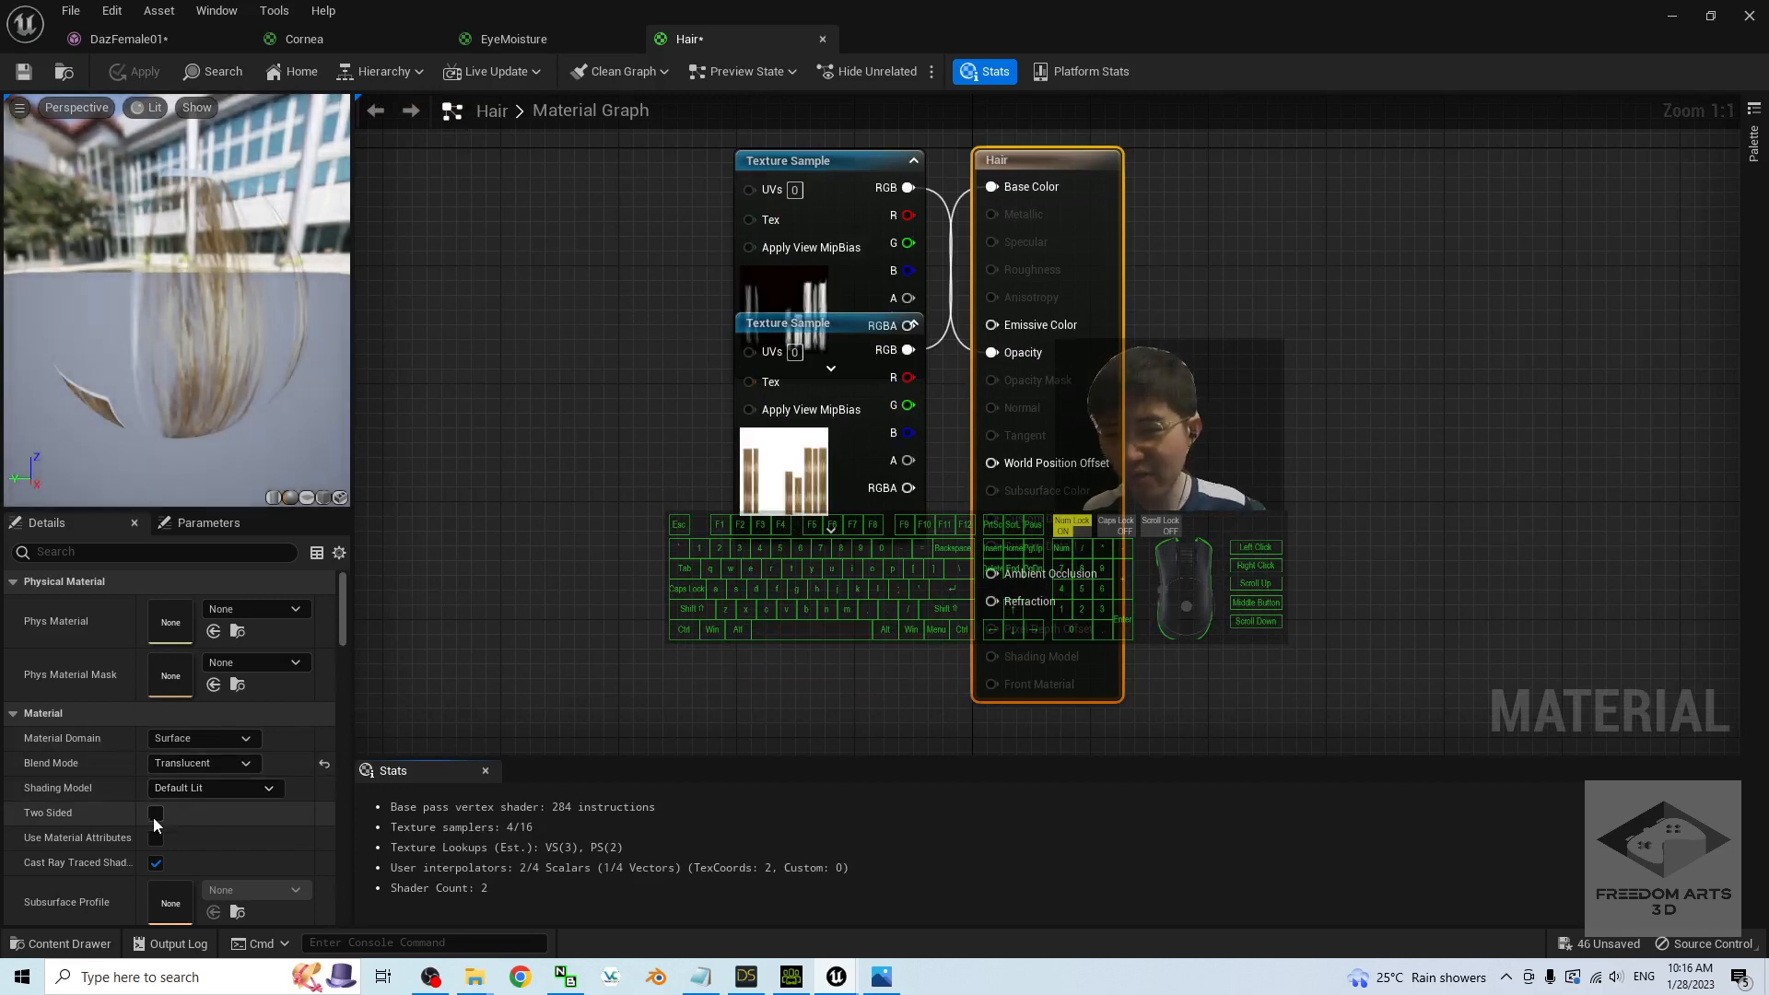
left_click(914, 737)
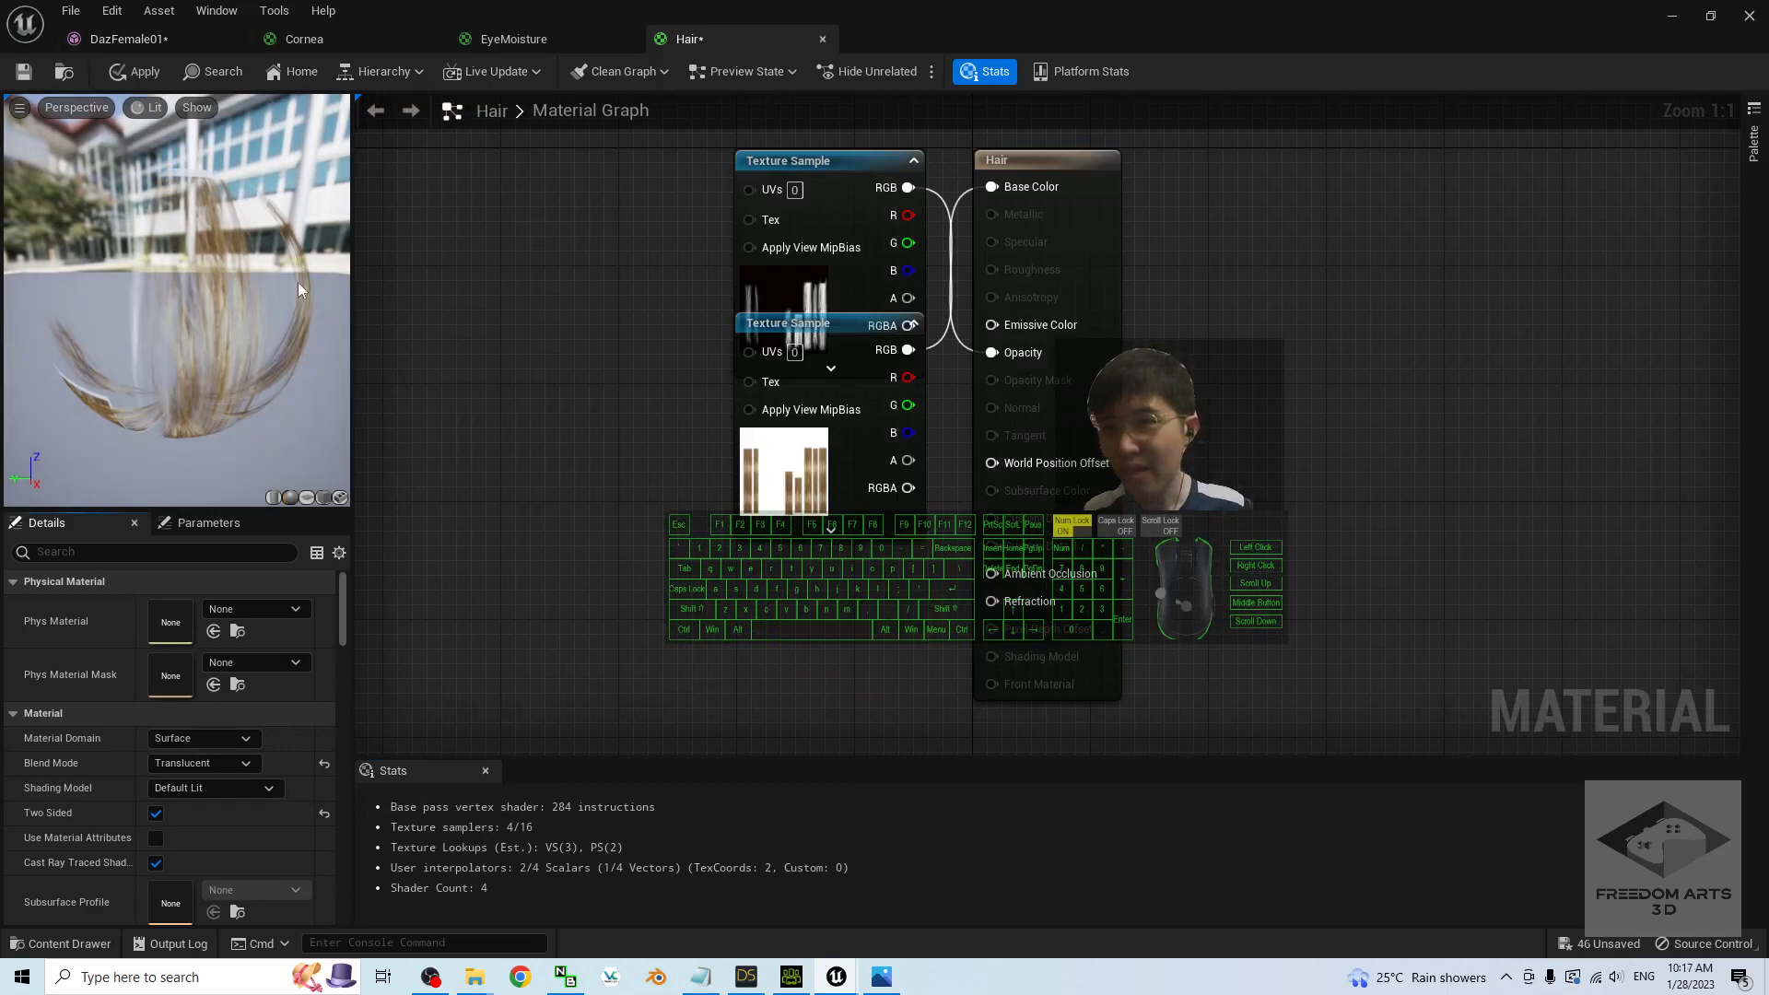
left_click(23, 72)
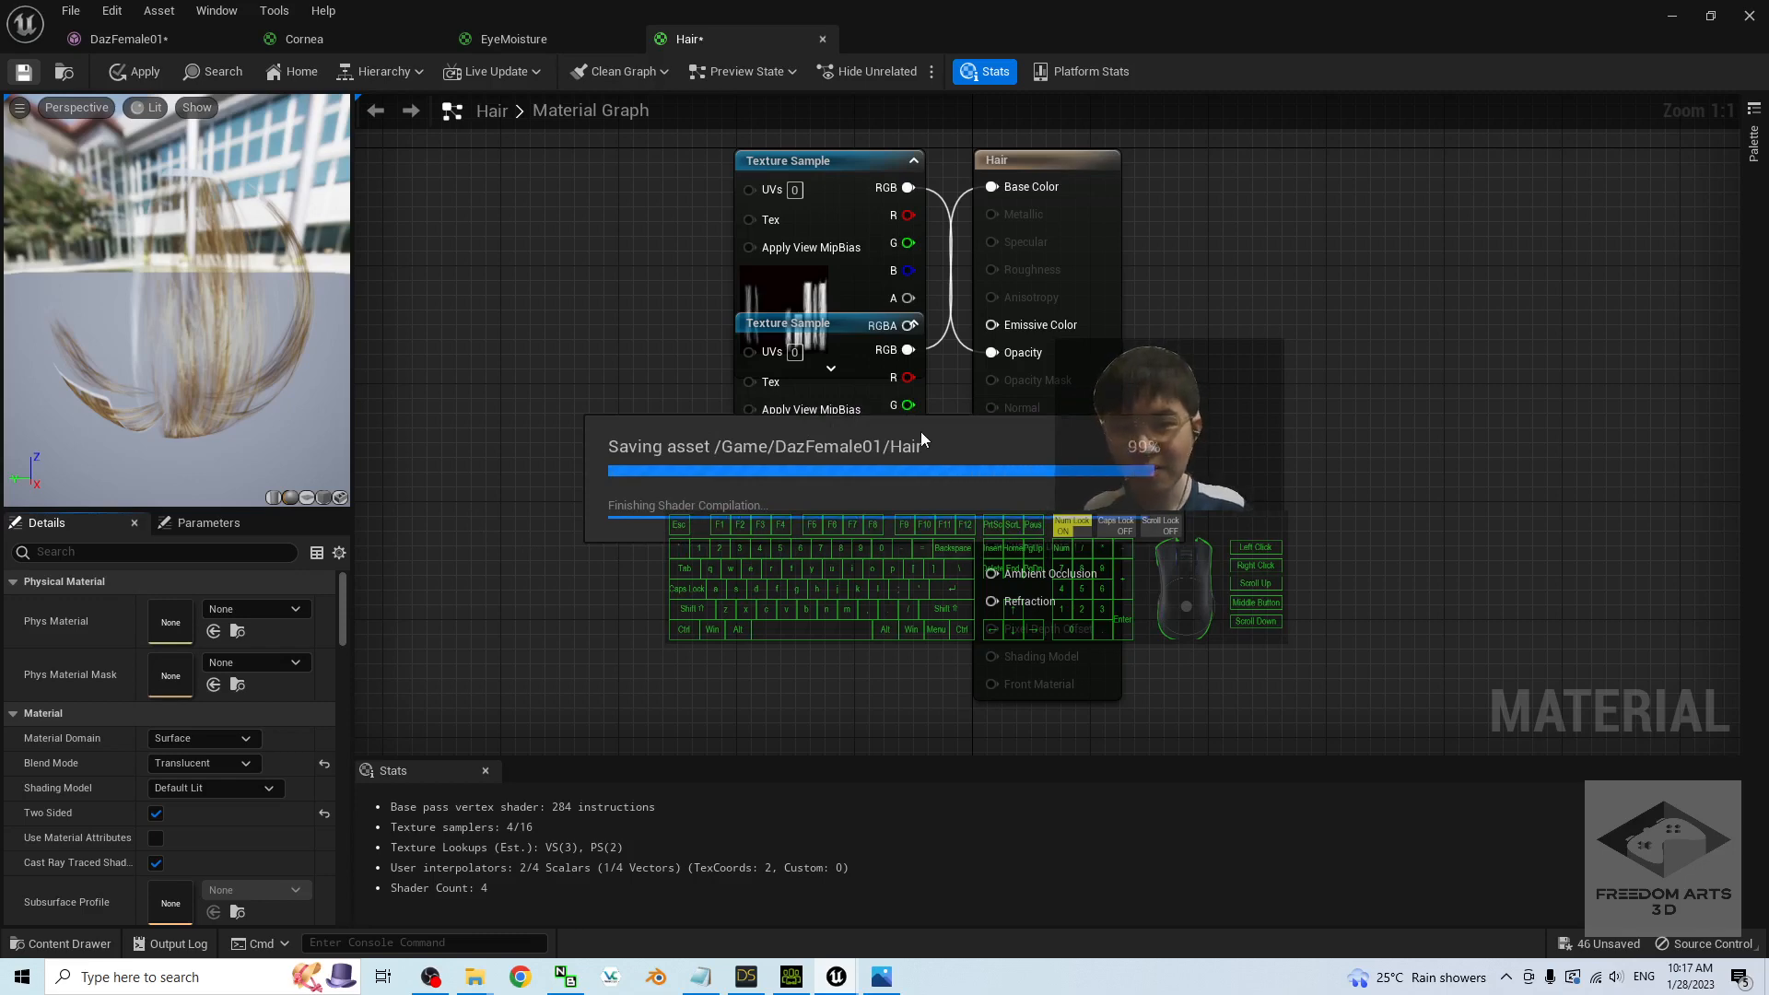
- Open the Strands material from the DazFemale01 mesh, make it two-sided, save it and return to the mesh
left_click(129, 39)
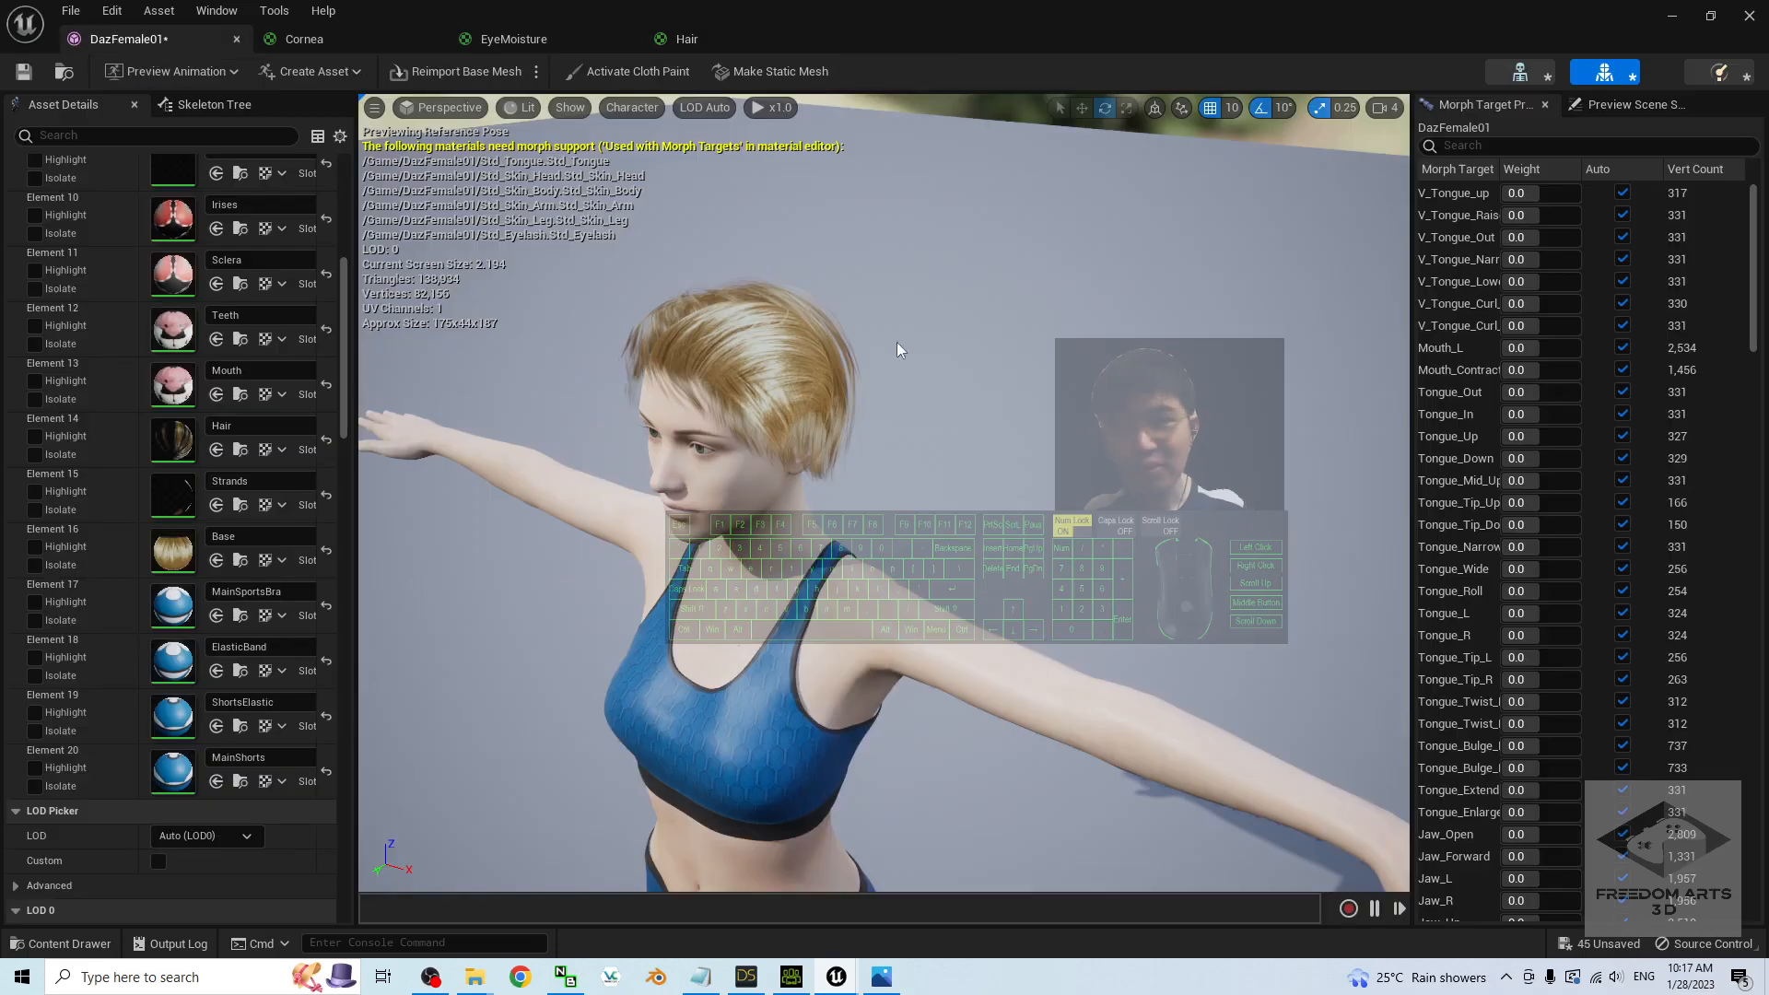
left_click_drag(793, 516, 765, 452, "alt")
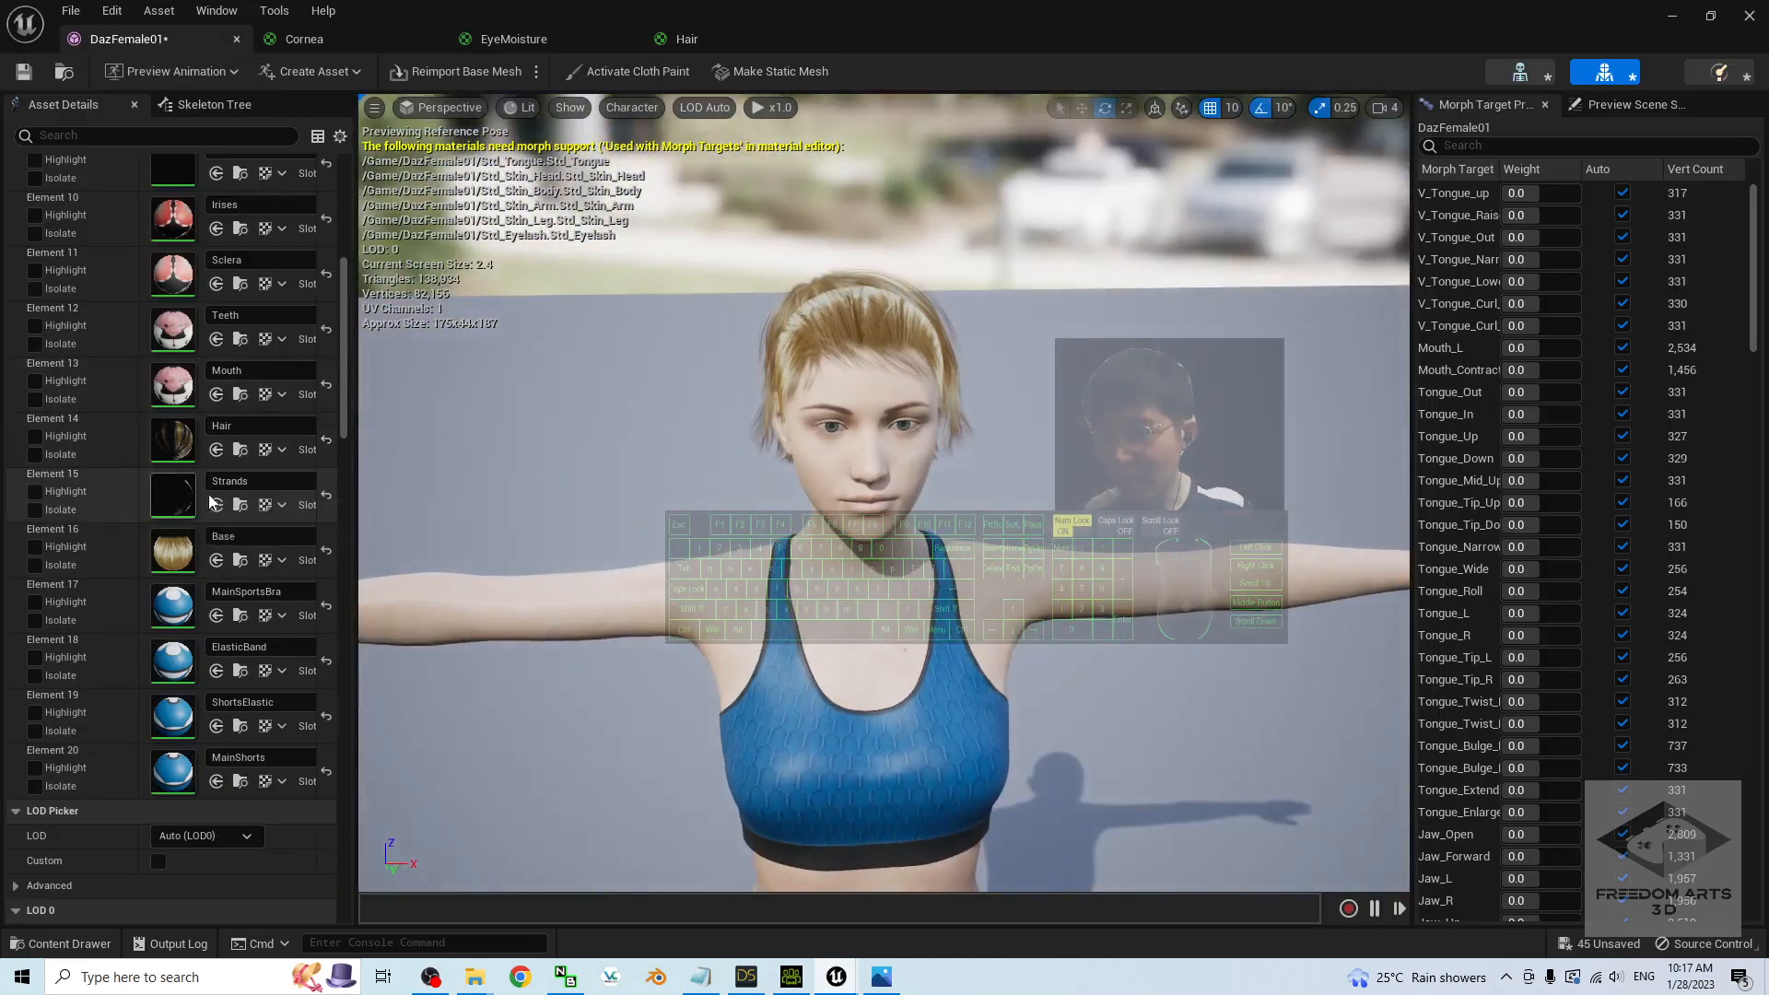
double_click(171, 434)
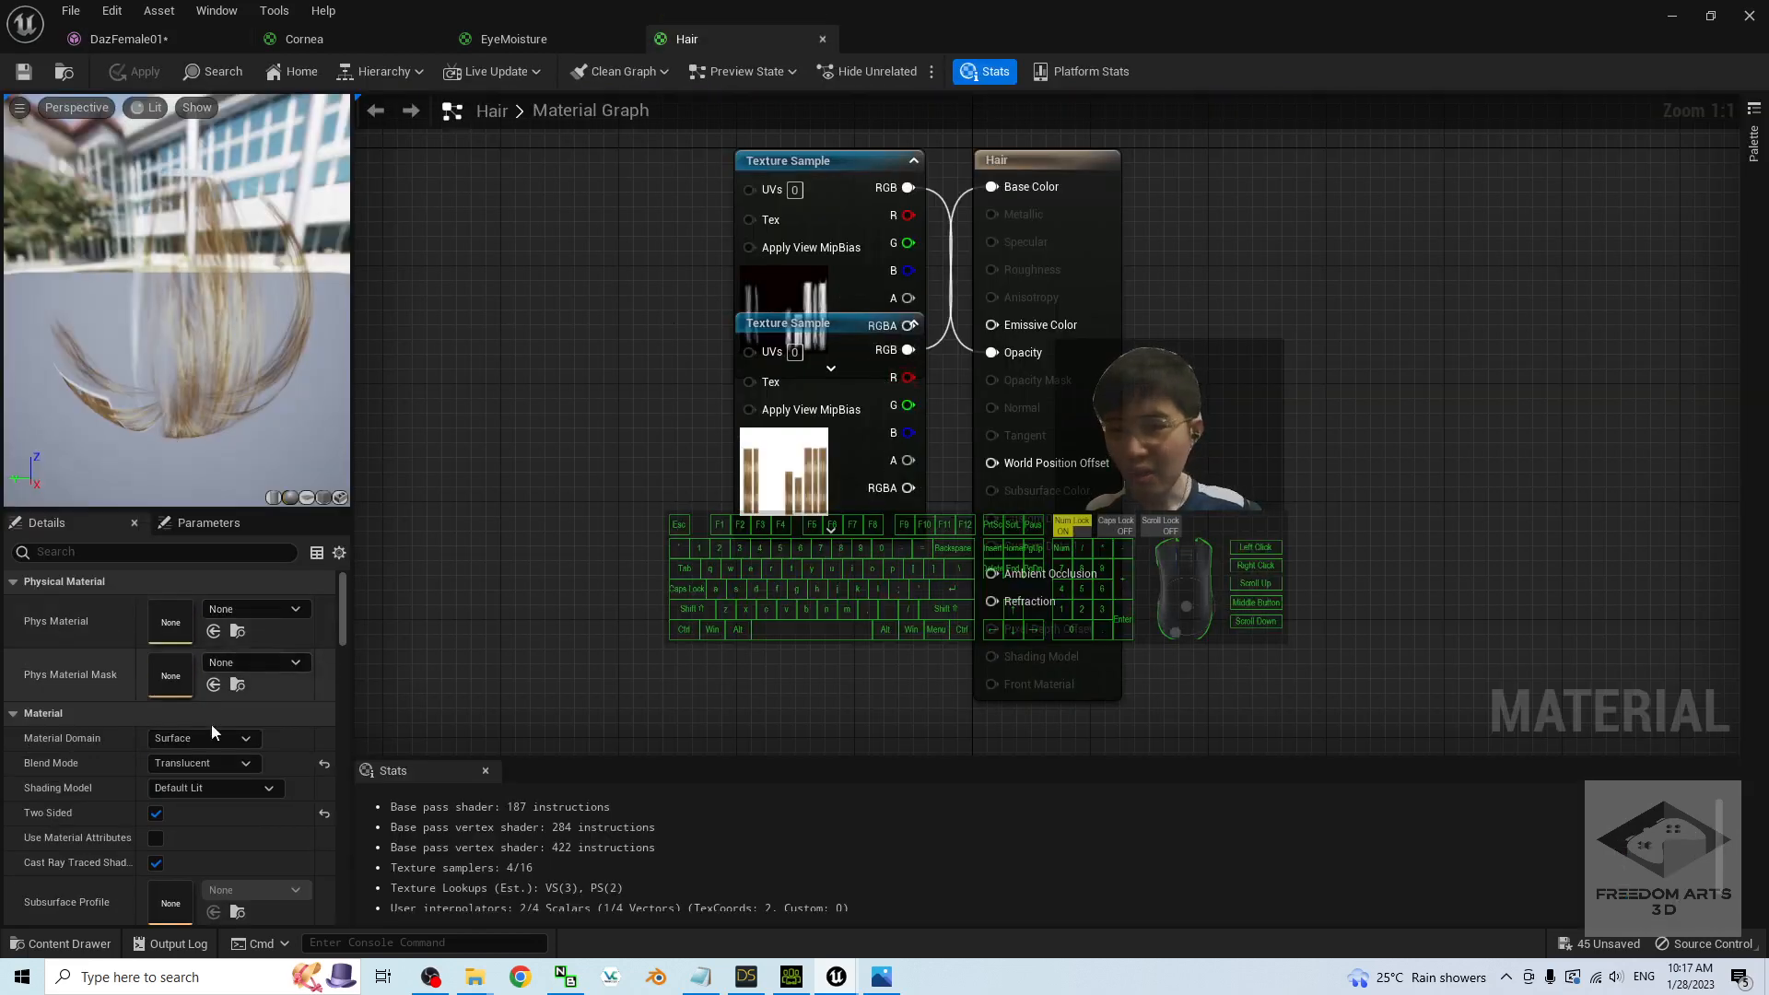
left_click(127, 38)
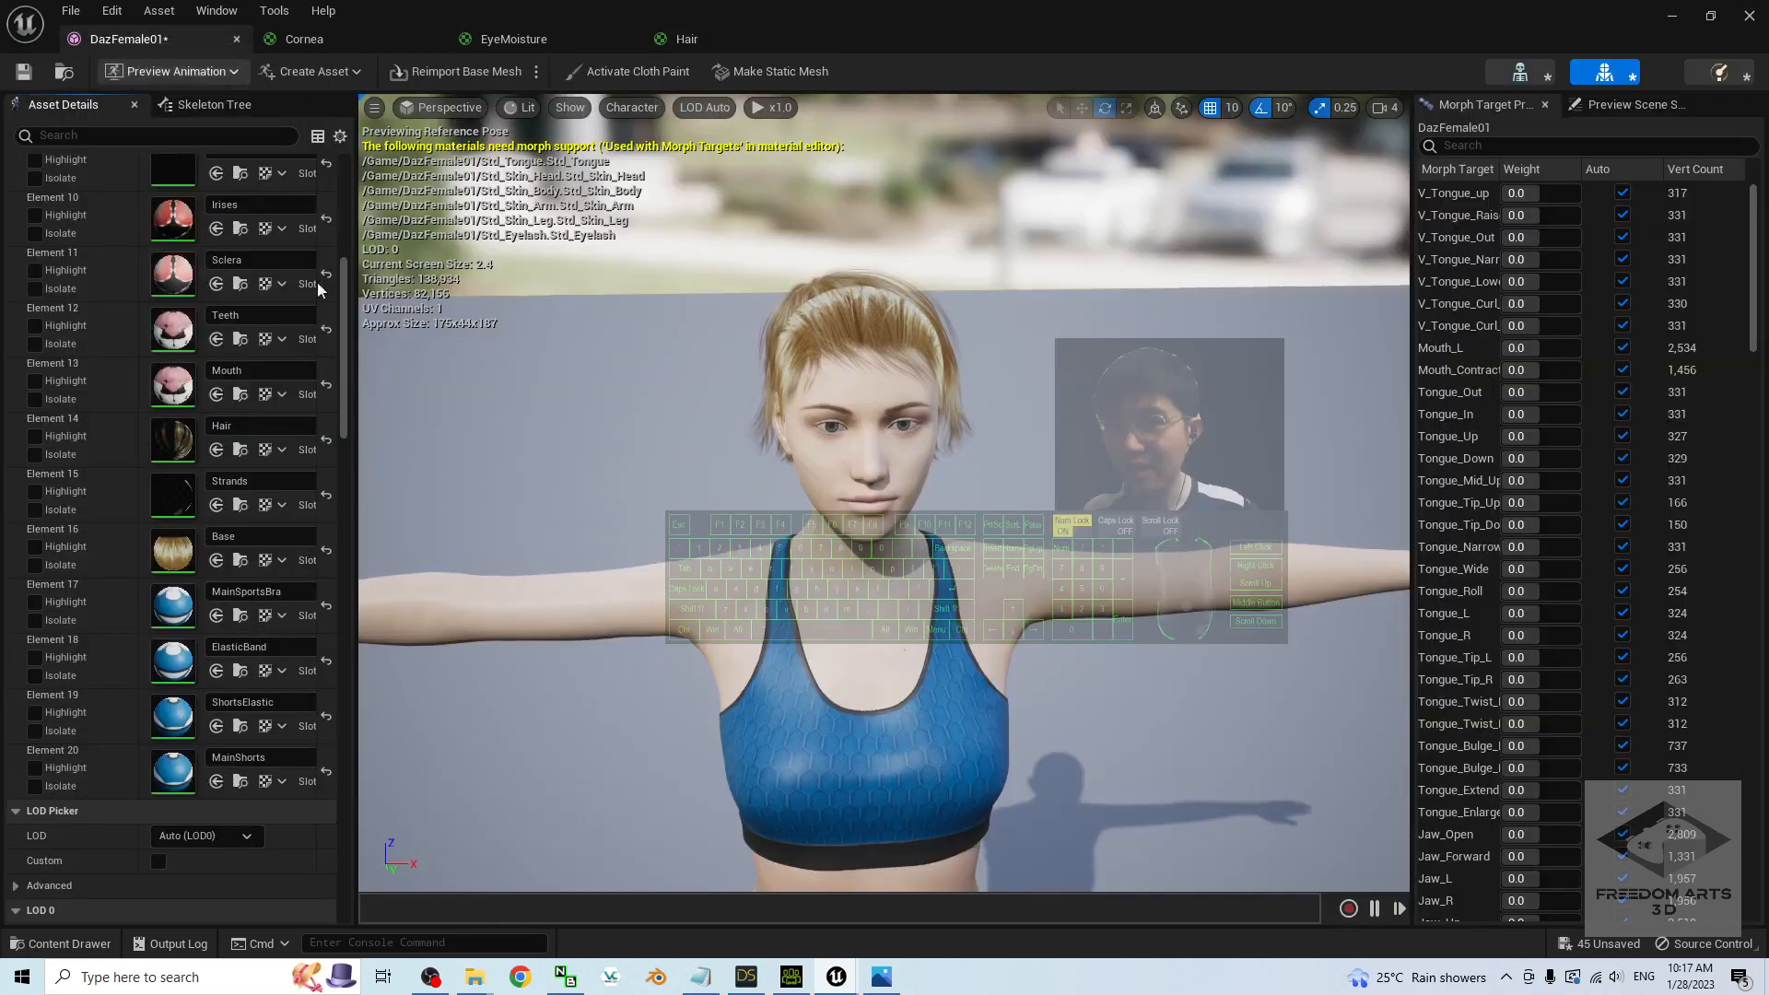
double_click(174, 488)
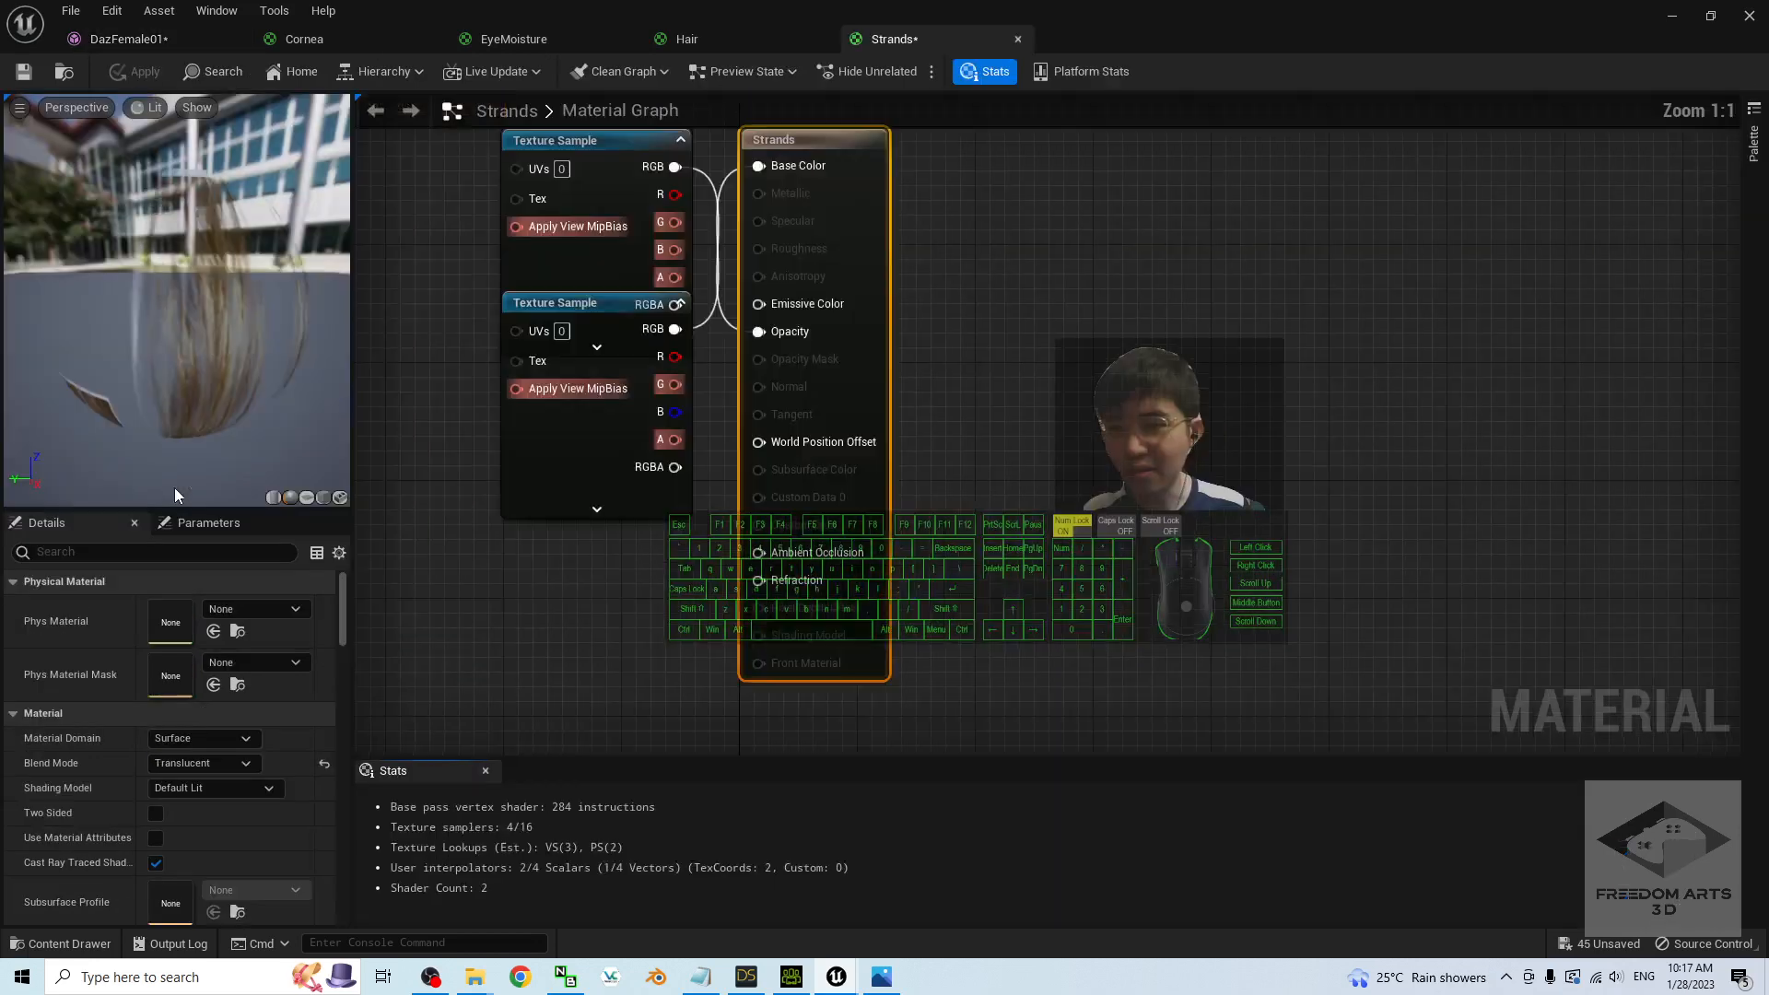
left_click(158, 815)
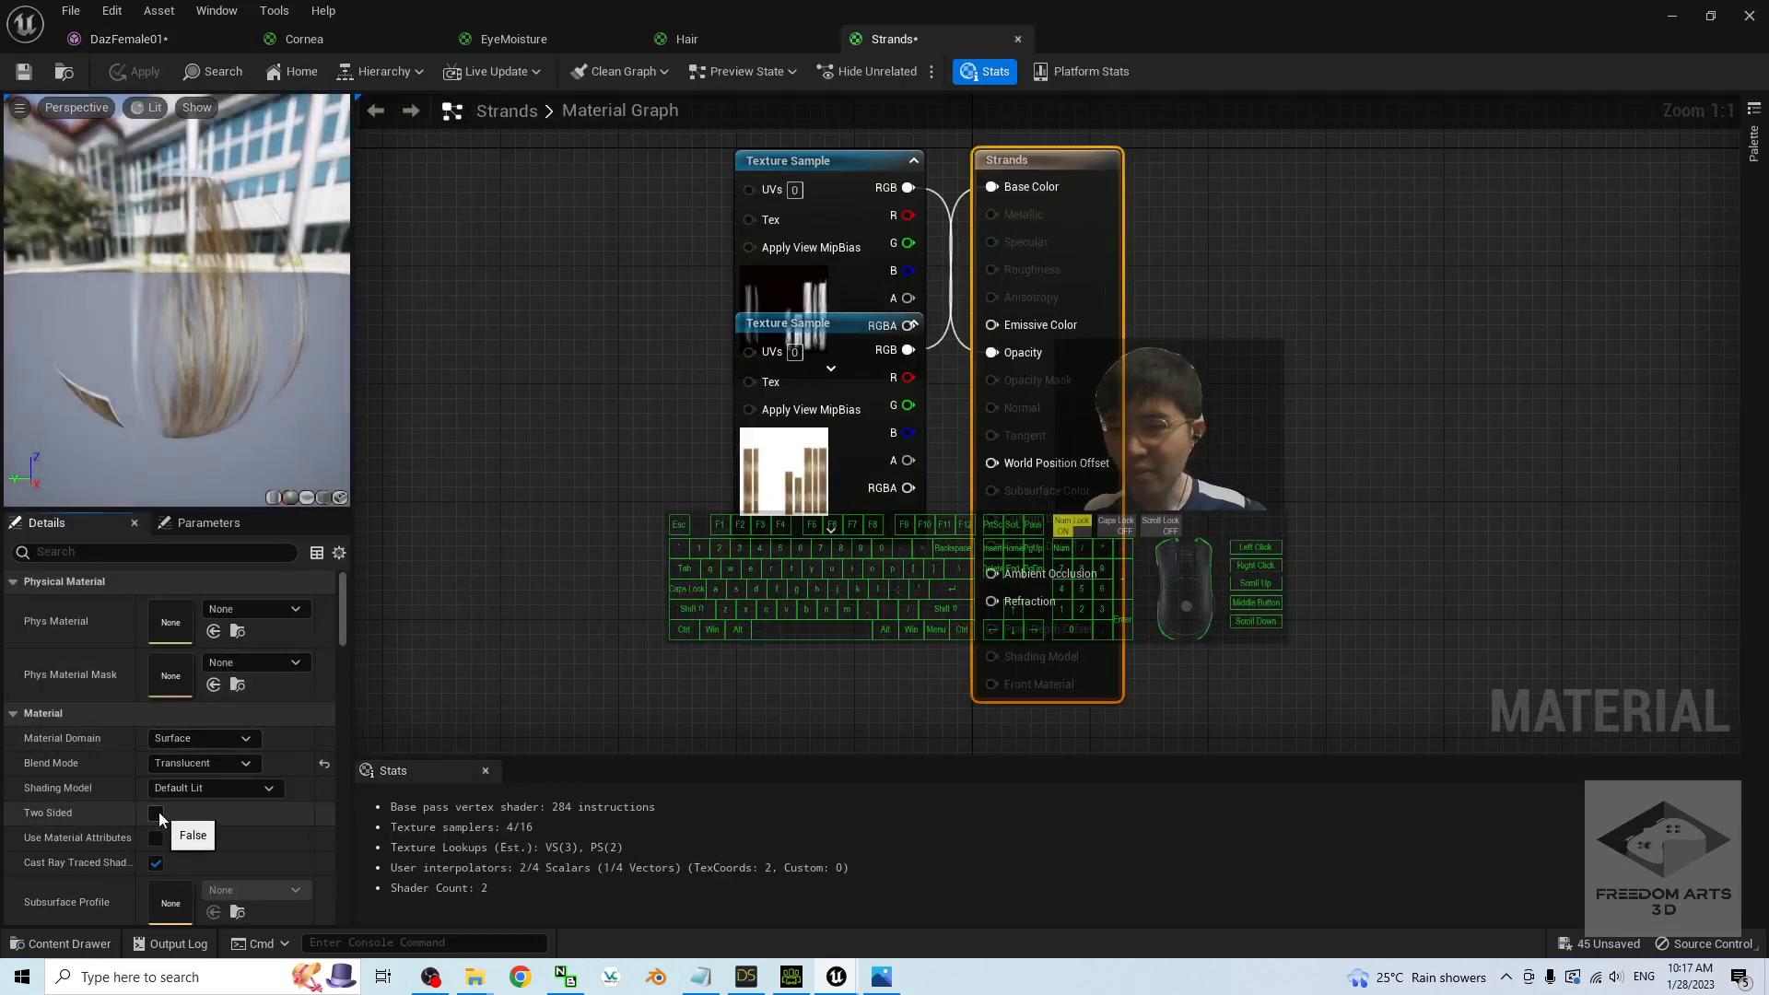
key("ctrl+s")
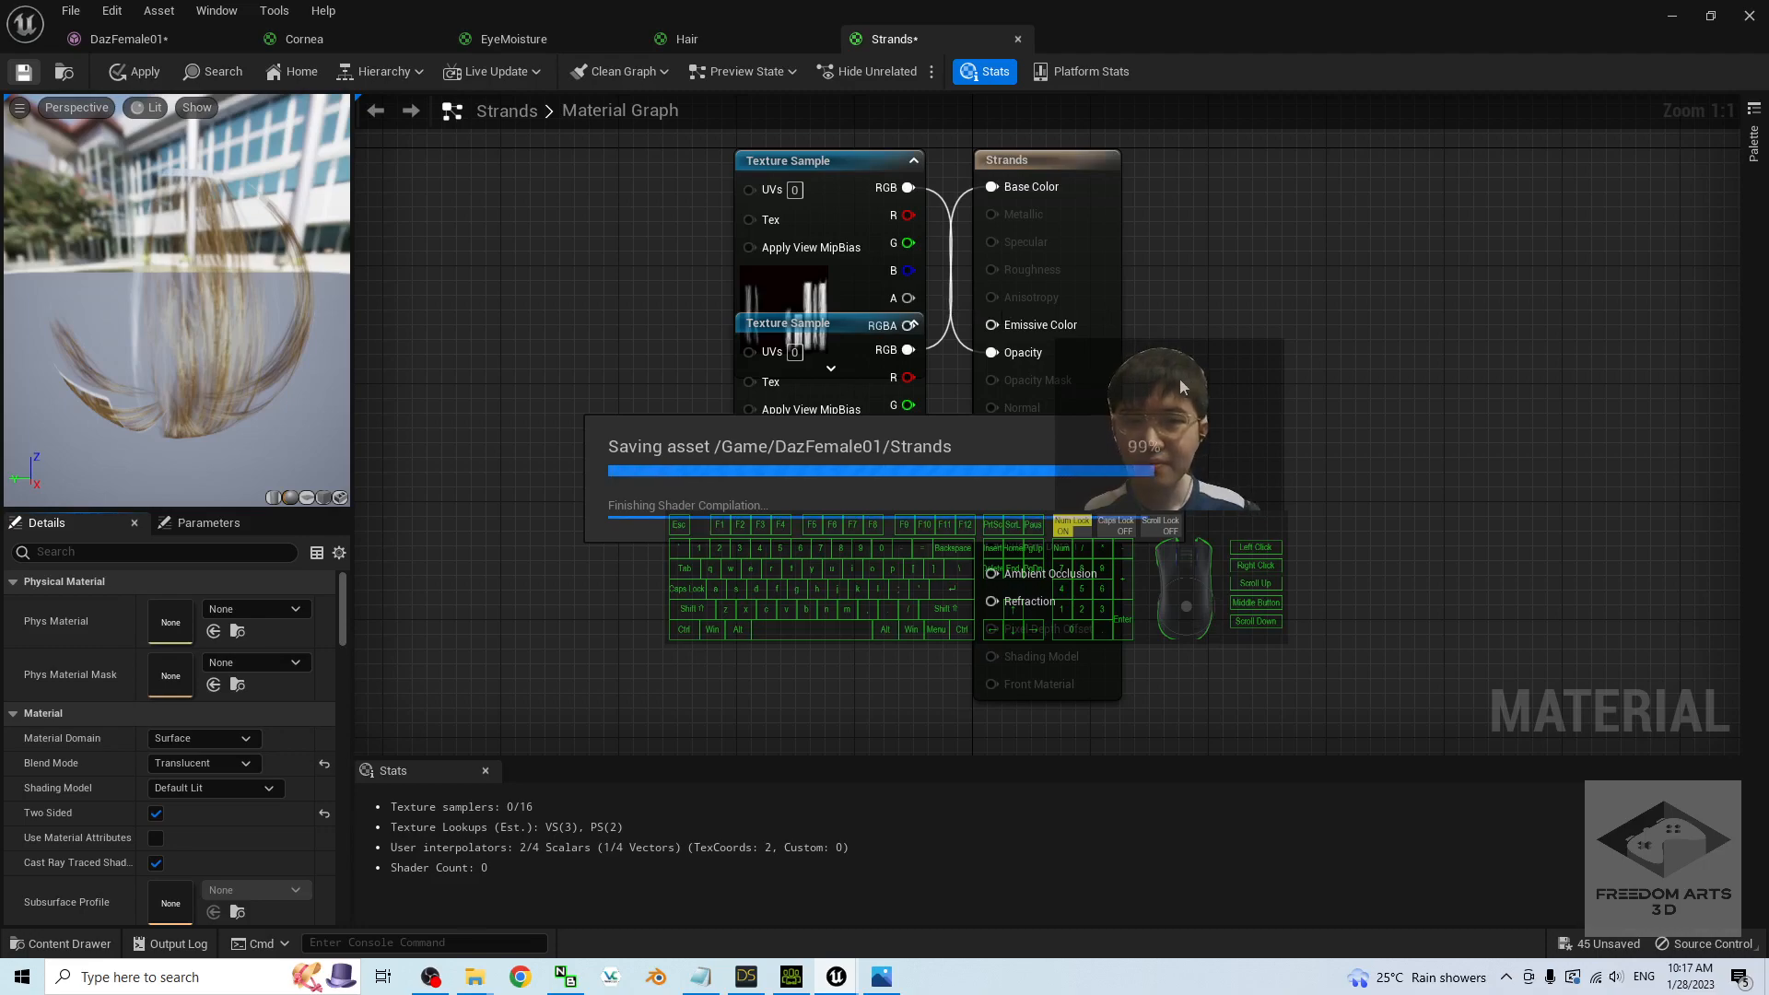
left_click(120, 41)
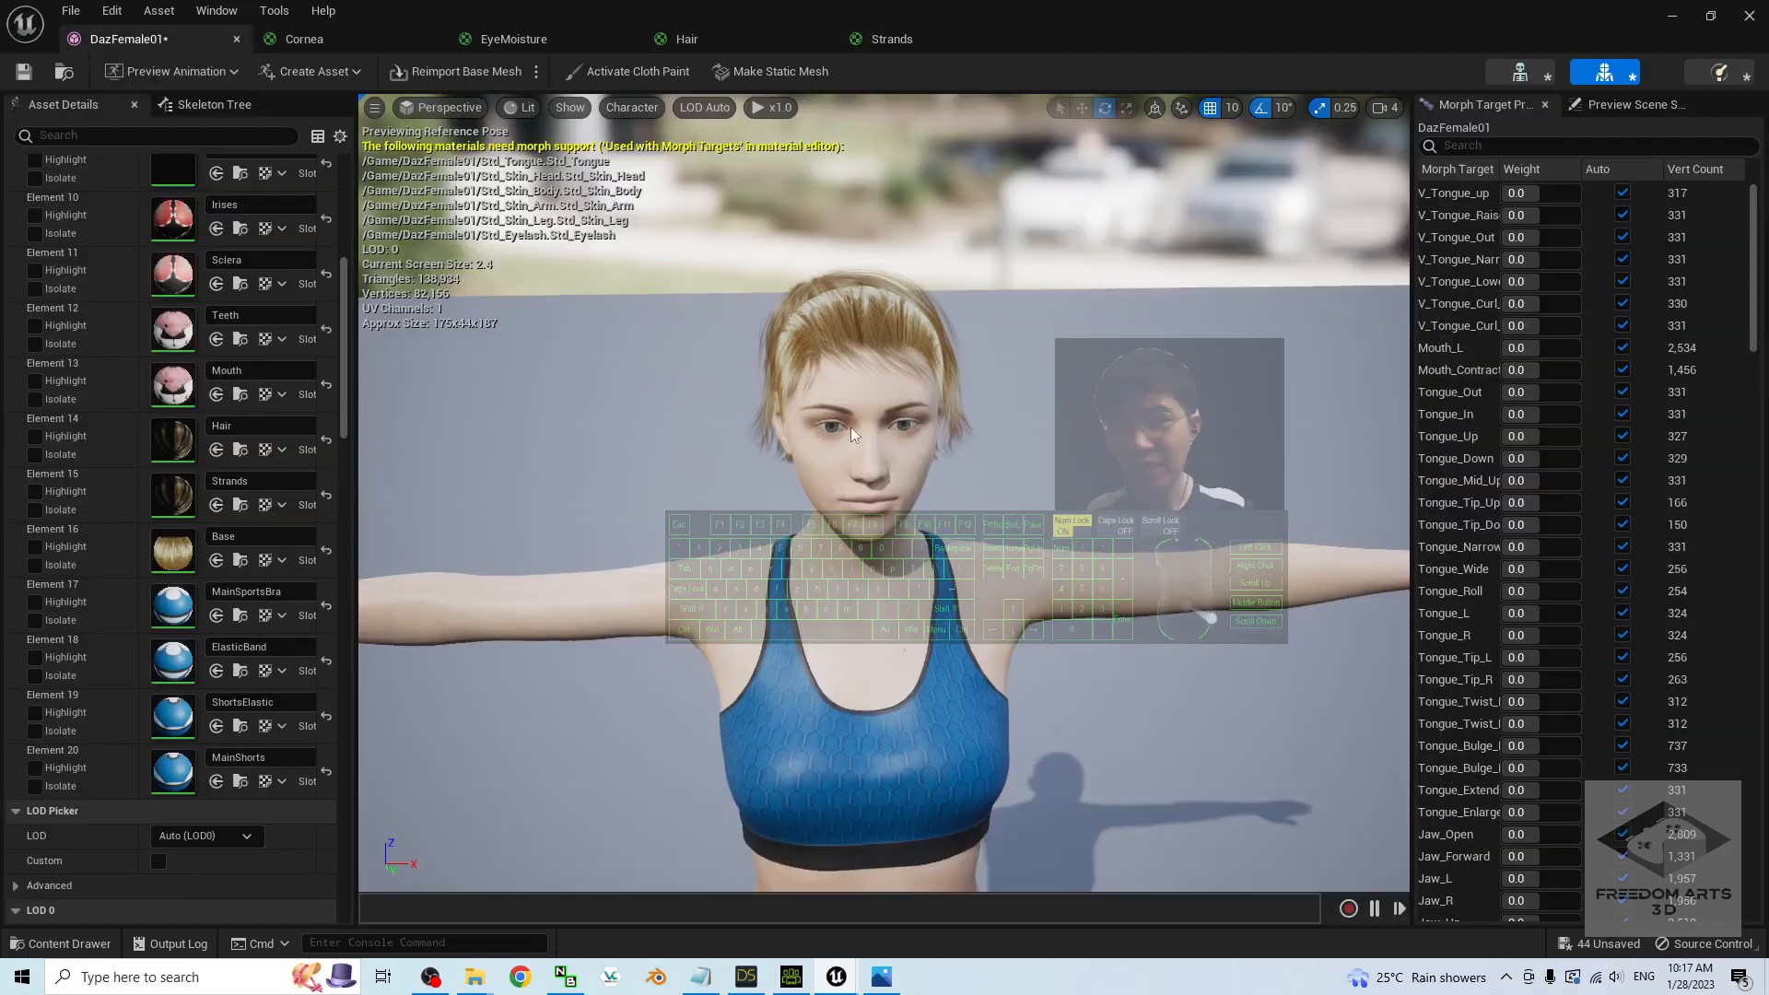
- Open the Hair material from the DazFemale01 mesh's material slots and set its blend mode to Masked
left_click_drag(866, 516, 479, 523, "alt")
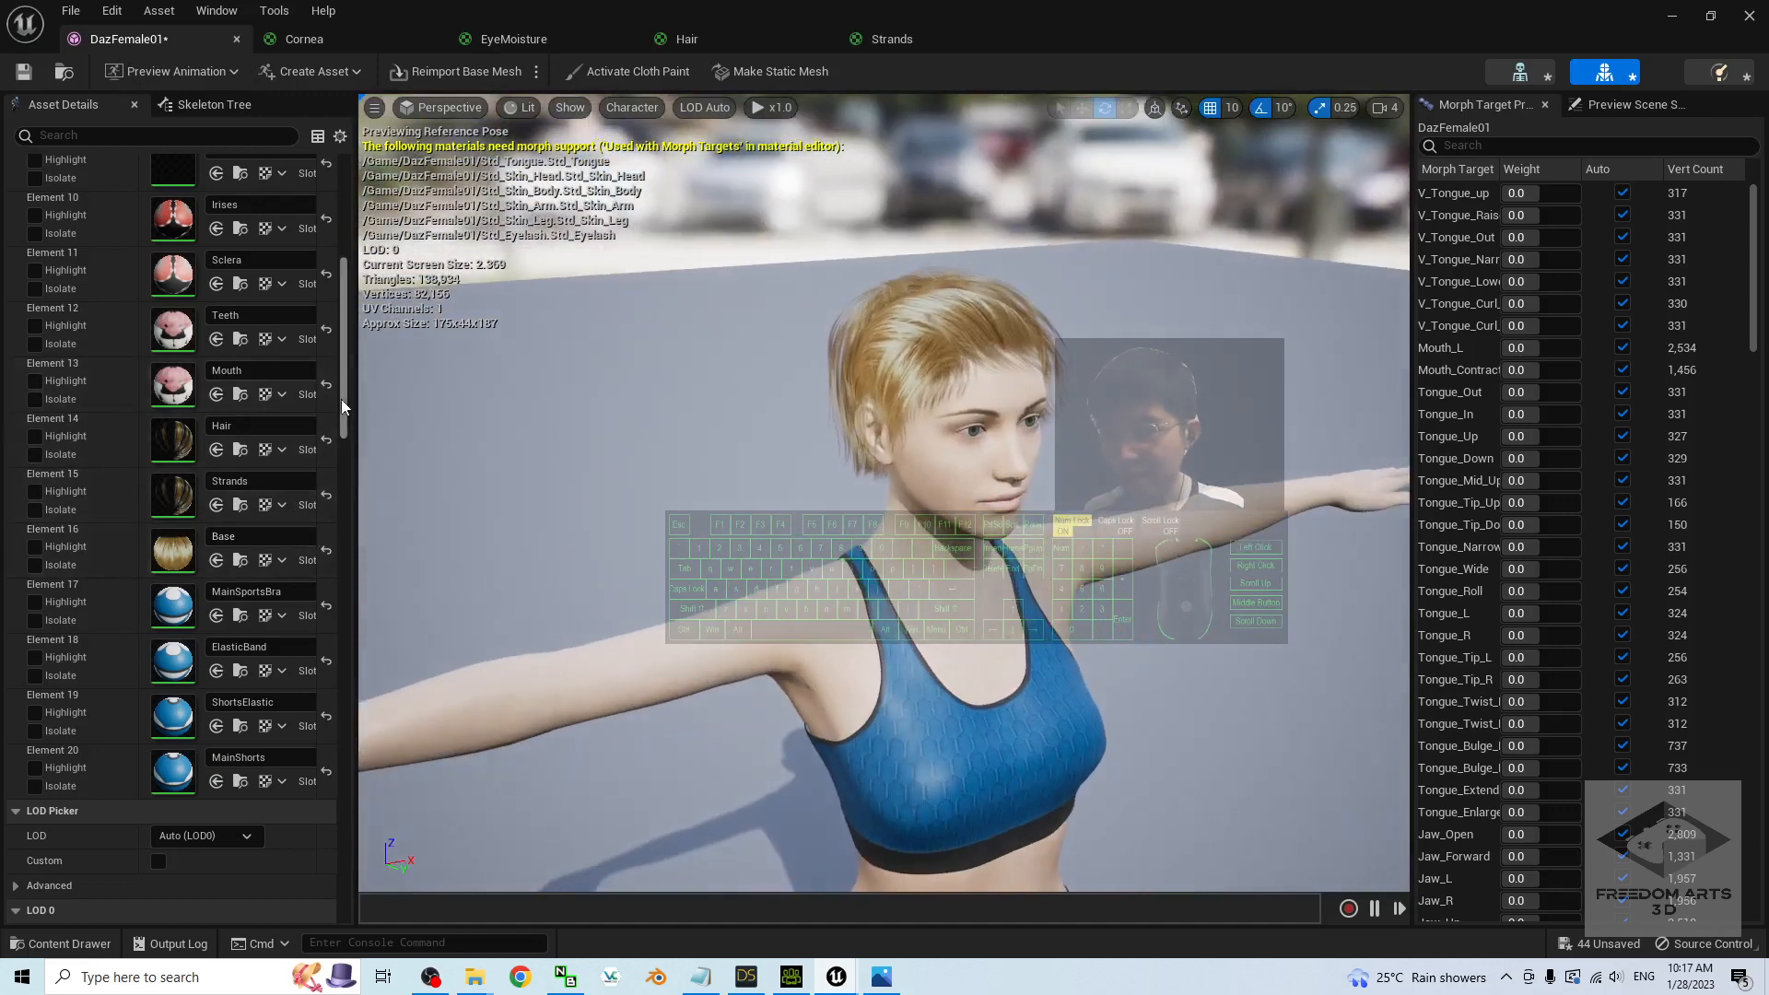
mouse_move(341, 400)
left_mouse_down()
mouse_move(346, 470)
mouse_move(361, 394)
left_mouse_up()
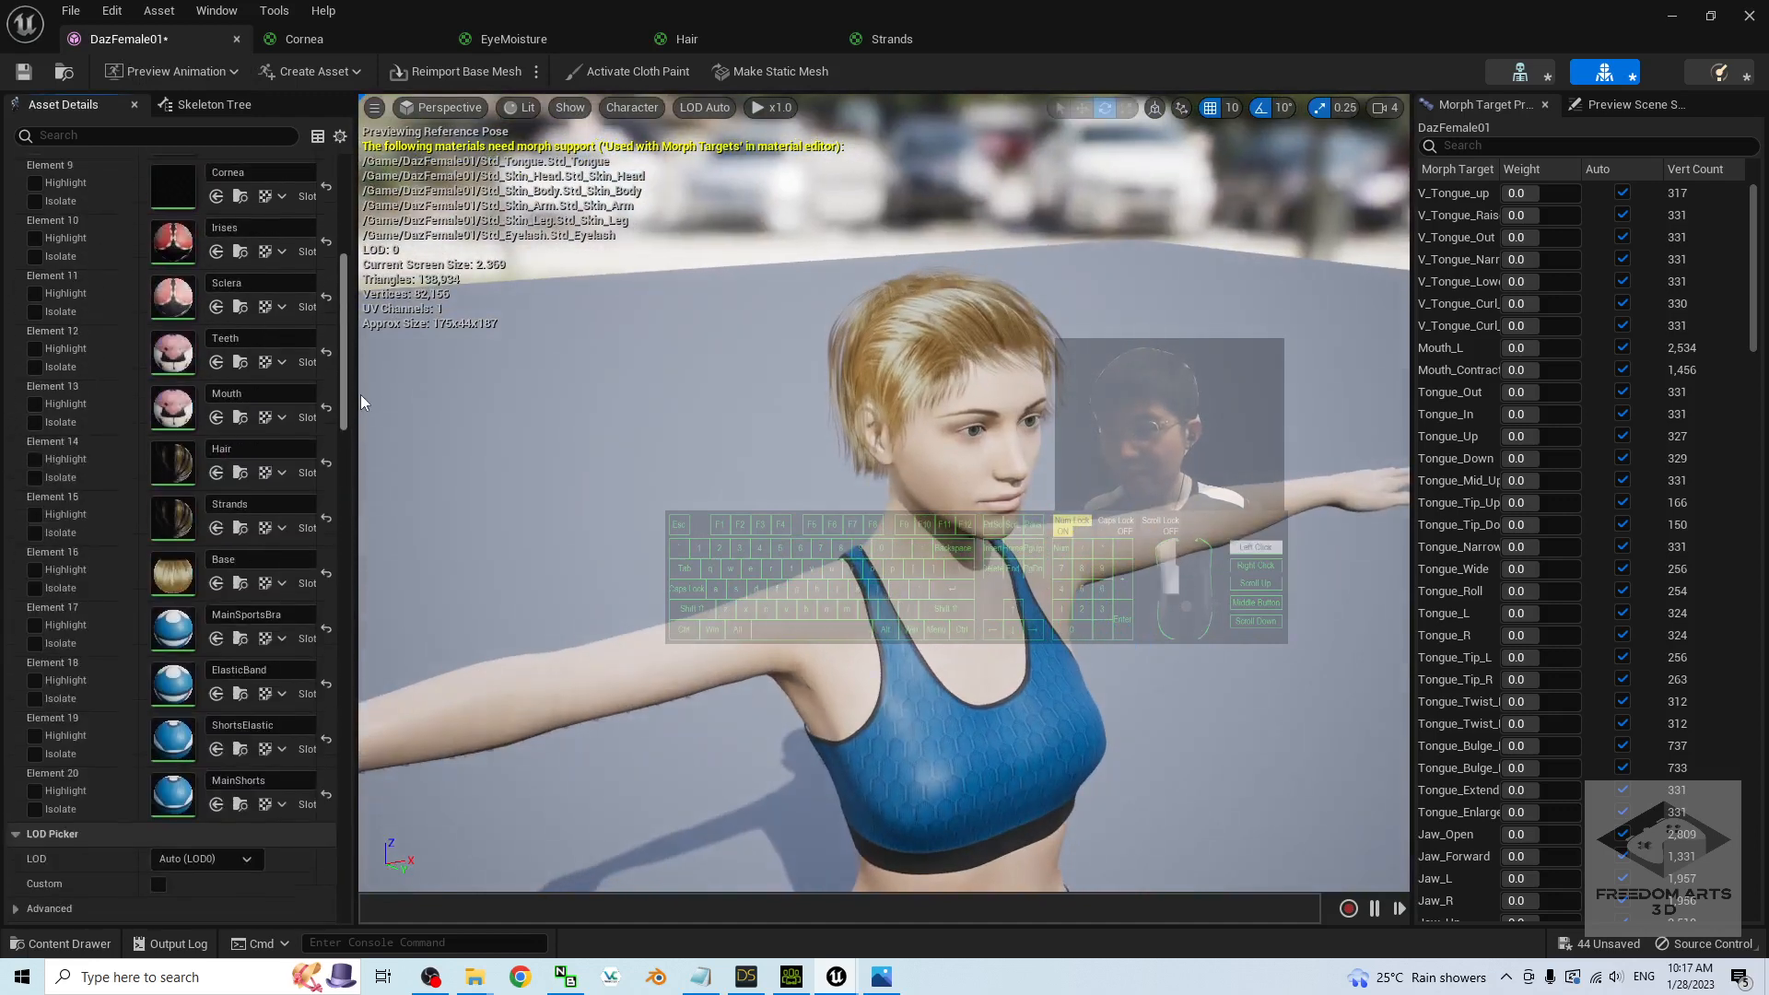
double_click(174, 463)
left_click(191, 764)
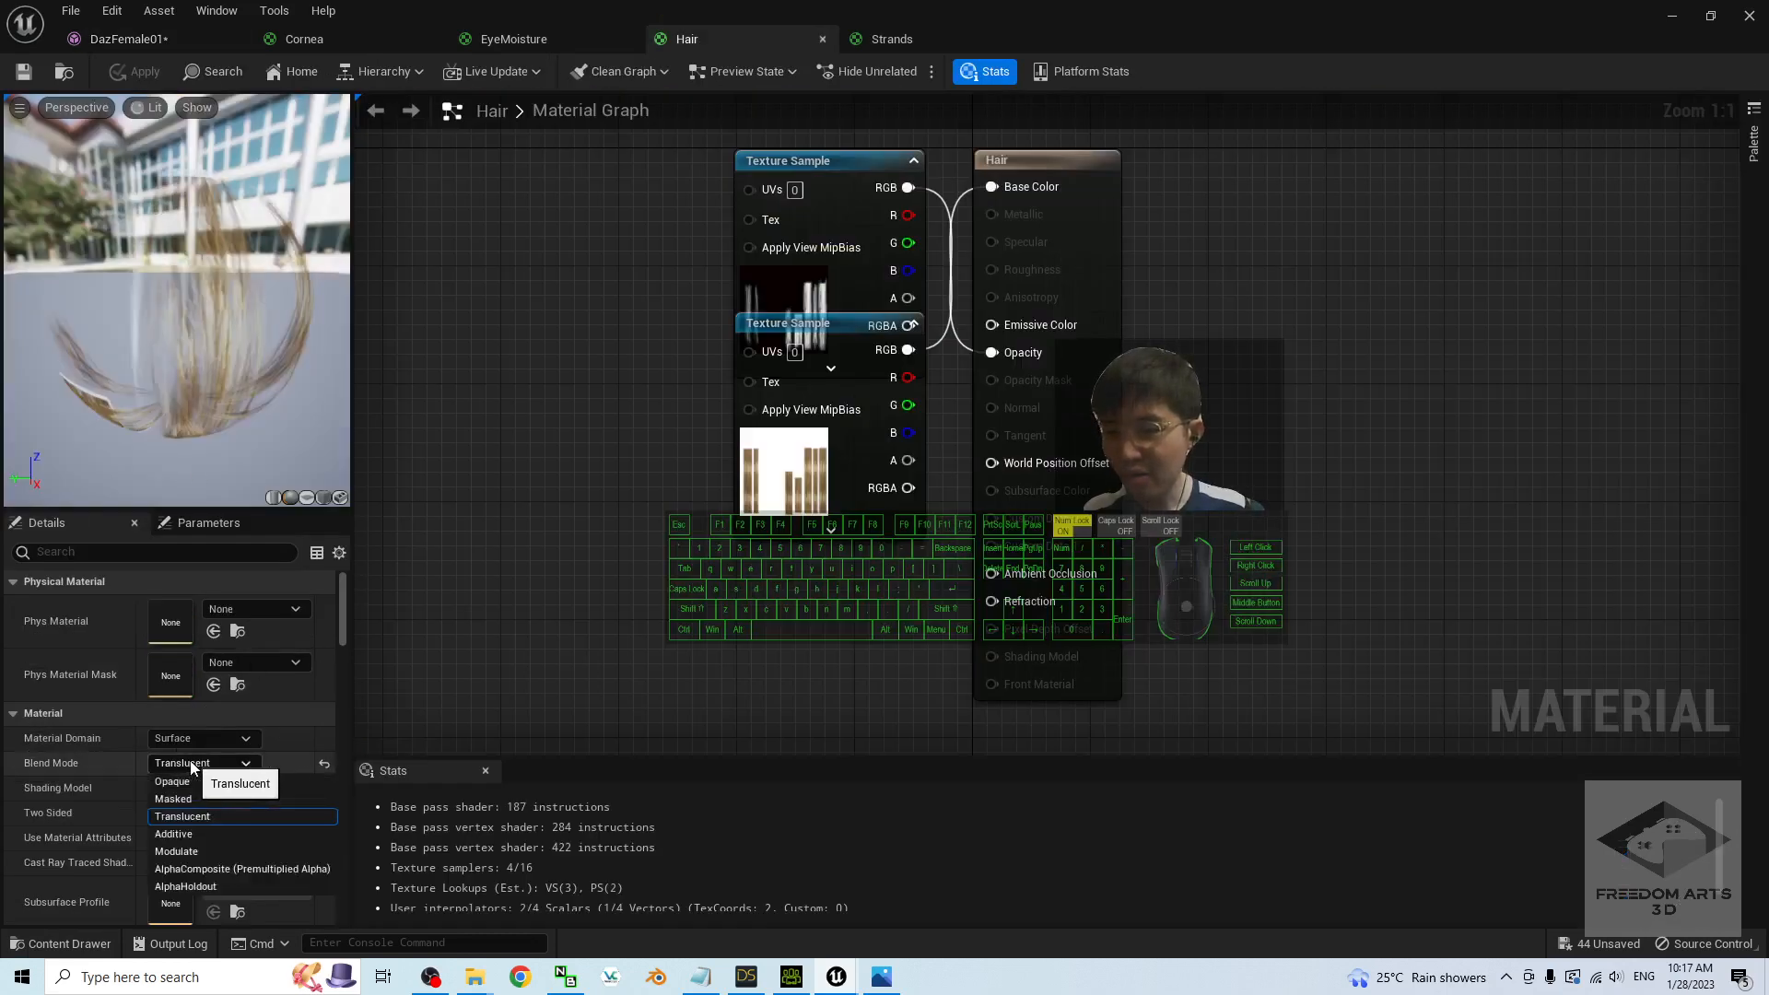
left_click(184, 798)
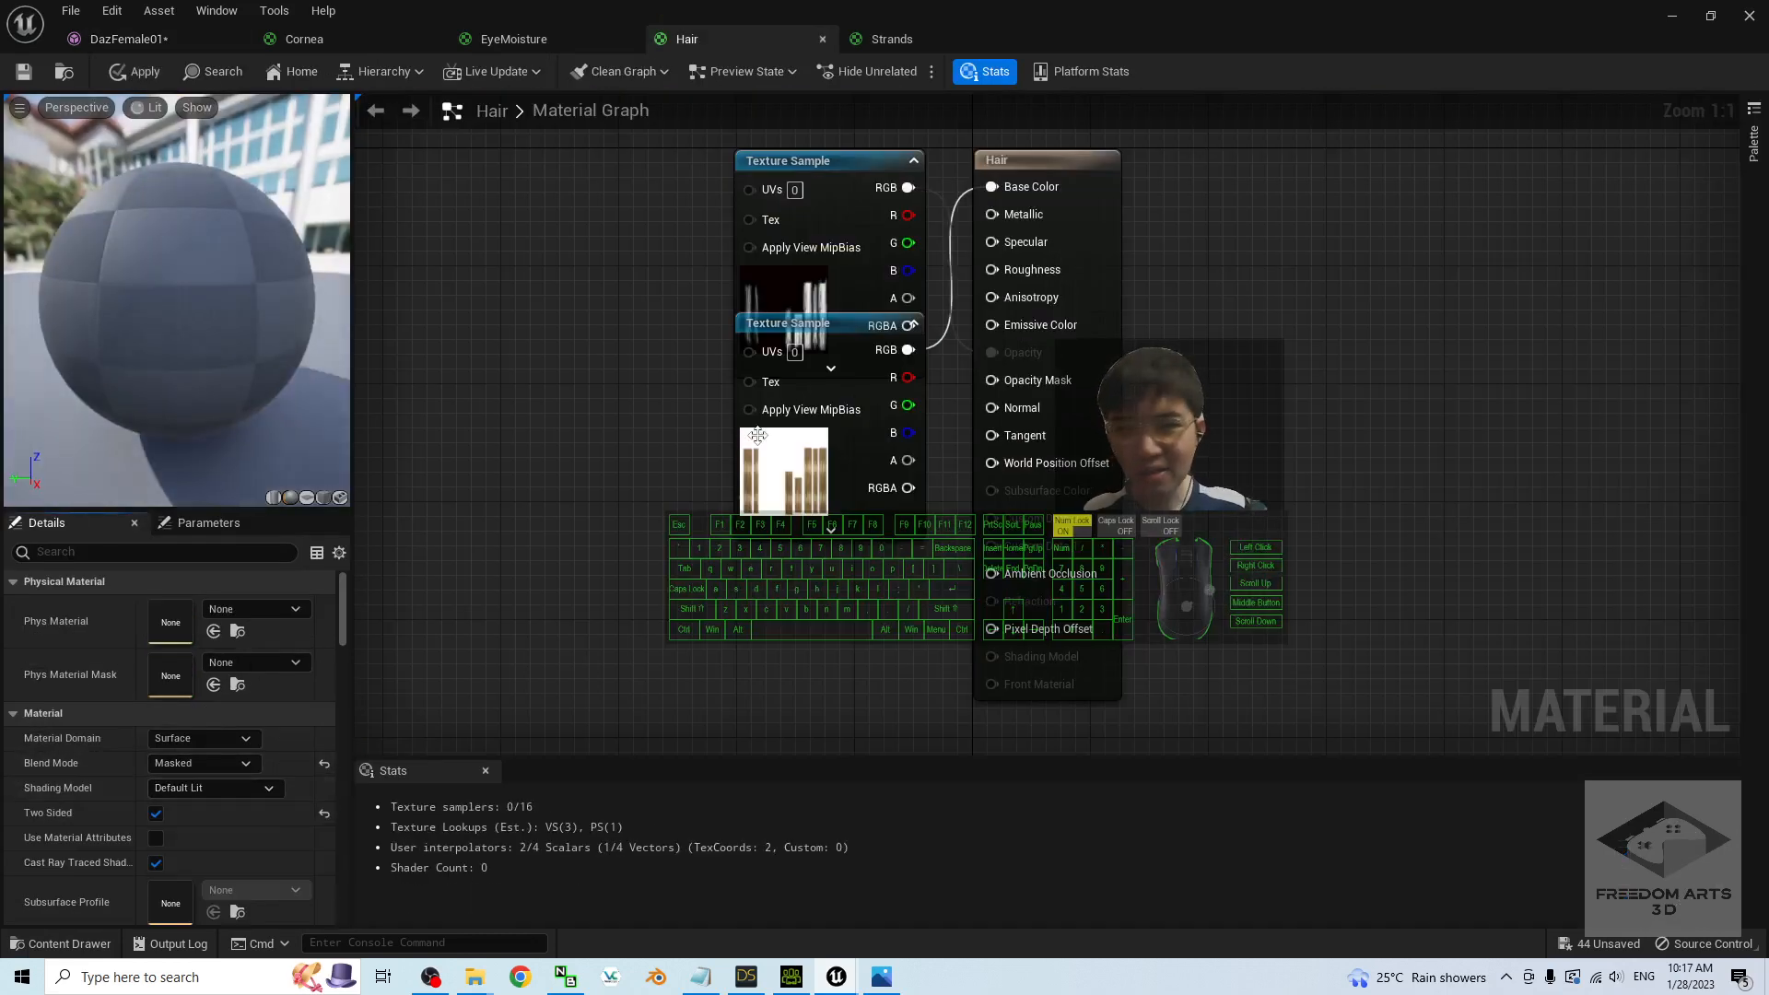
- Spread out the Hair material's texture nodes, move the Hair_Opacity texture's RGB connection from Opacity to Opacity Mask, and save
left_click_drag(831, 320, 655, 305)
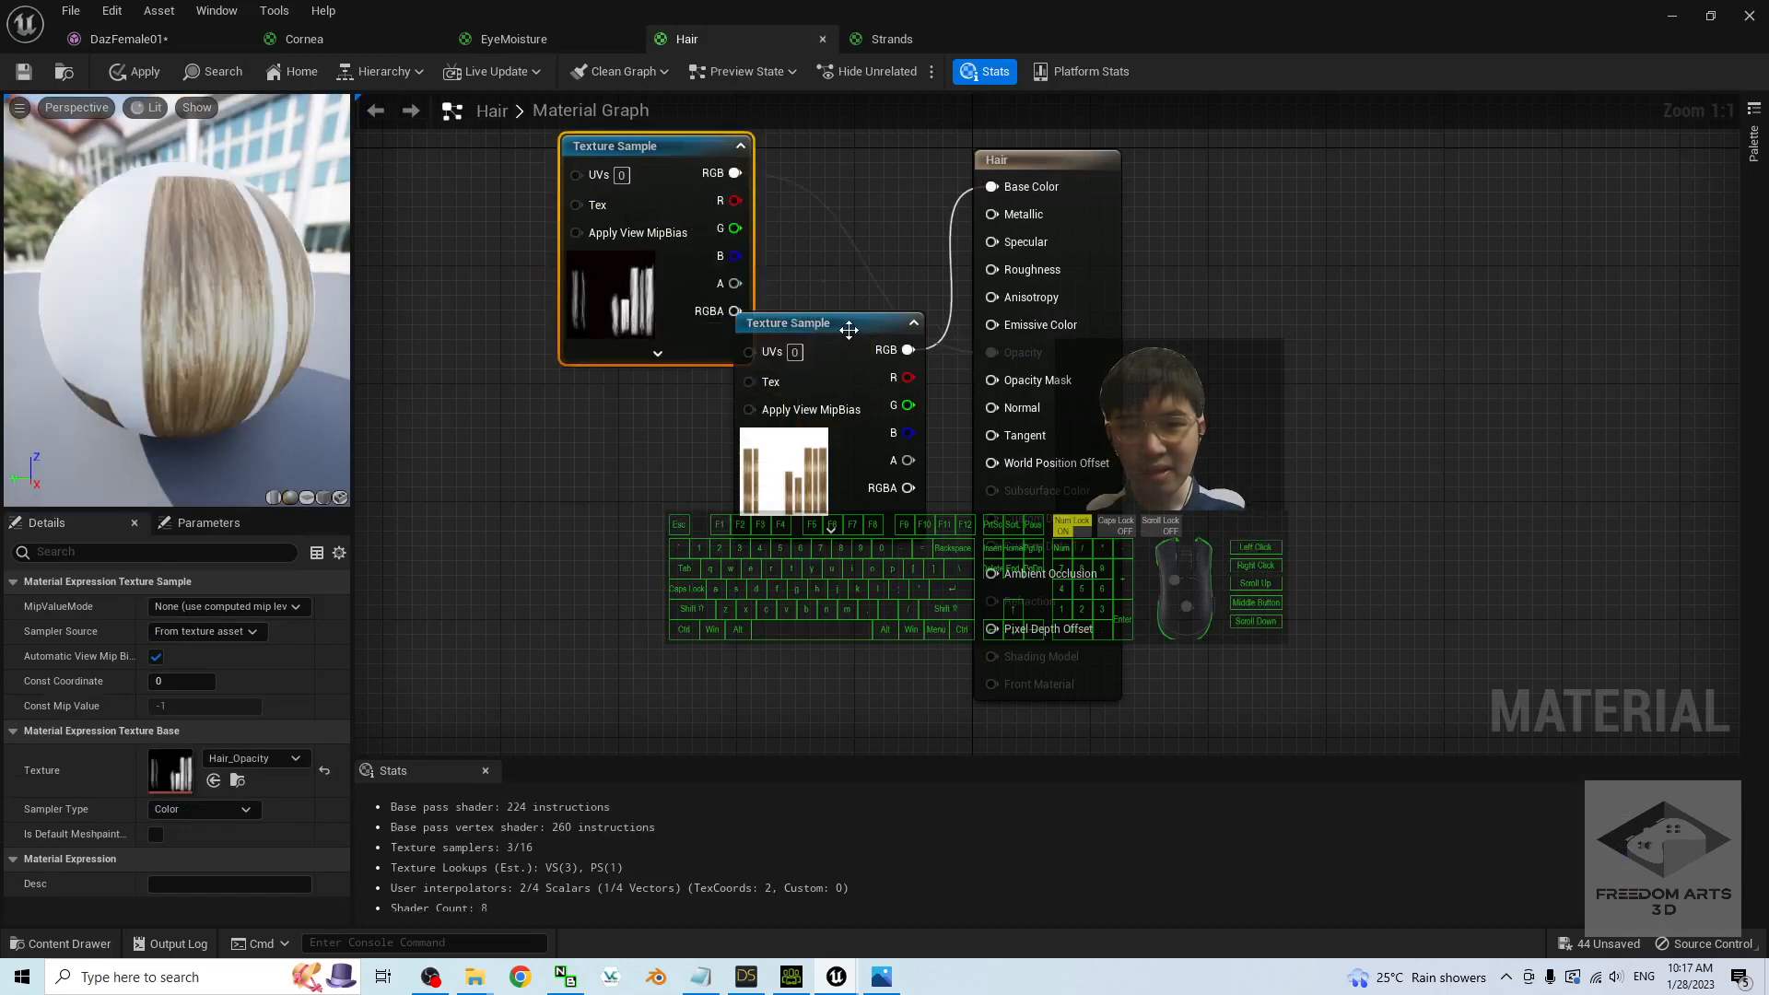
left_click_drag(839, 330, 684, 461)
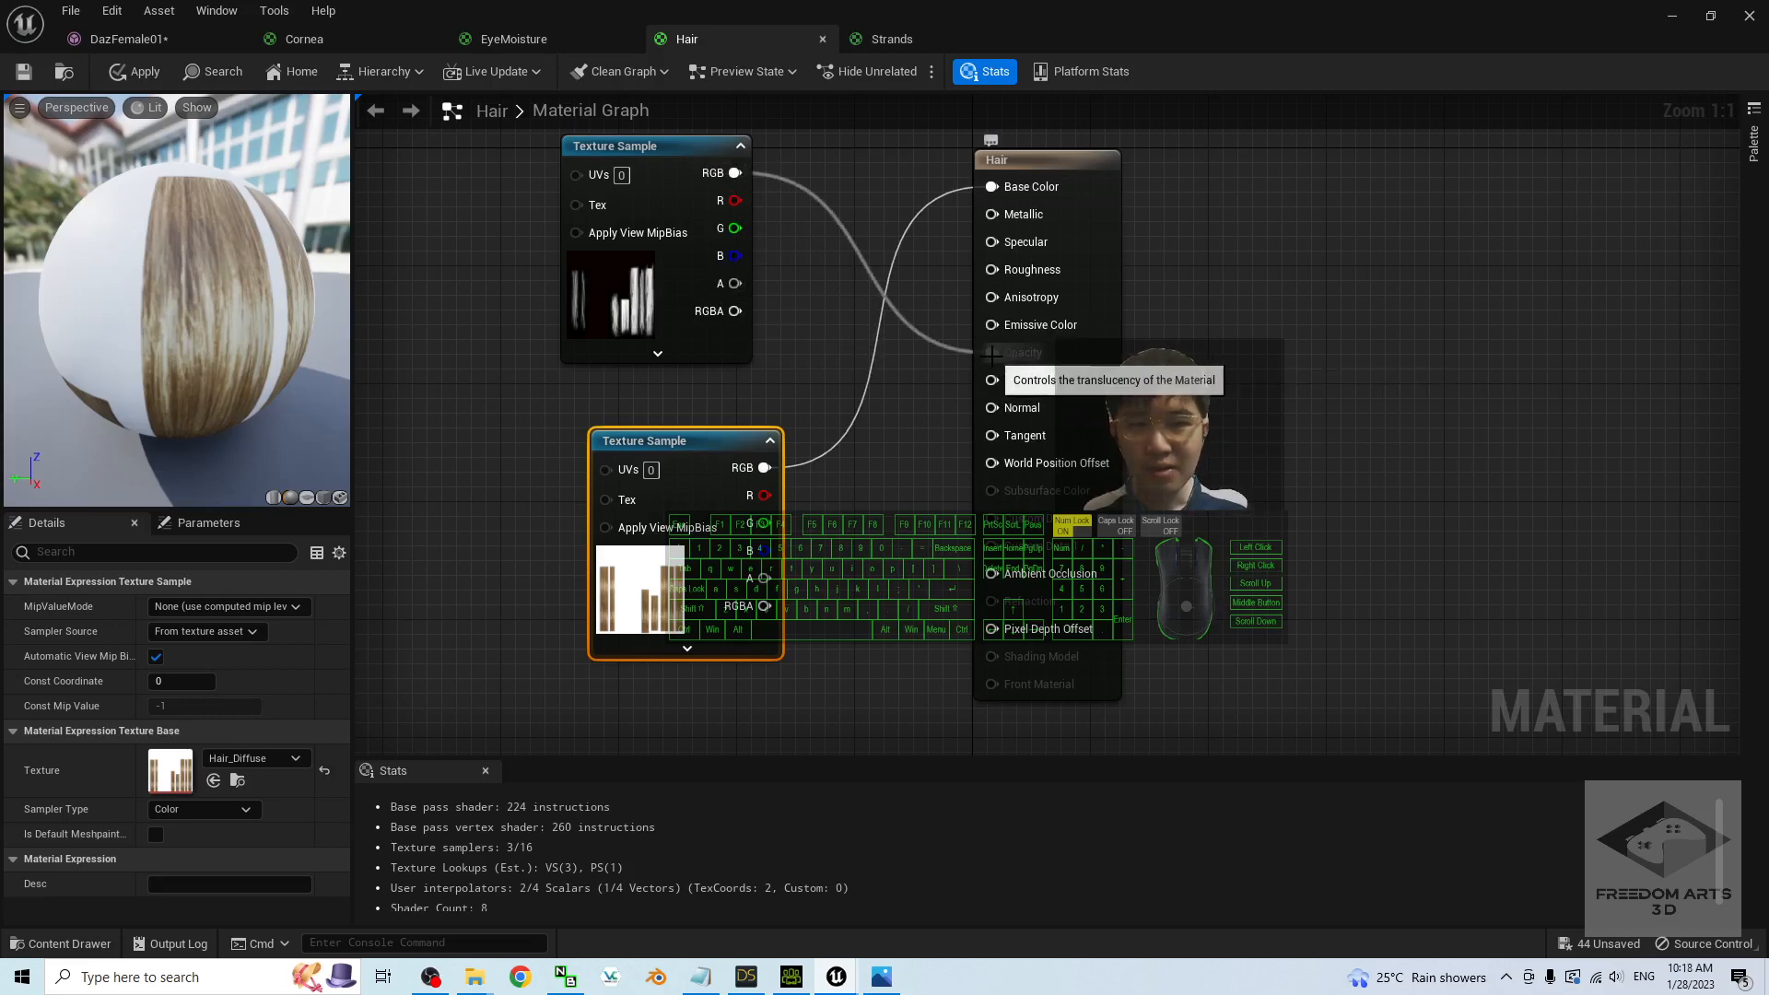
mouse_move(992, 354)
left_mouse_down("ctrl")
mouse_move(964, 357)
mouse_move(993, 381)
left_mouse_up("ctrl")
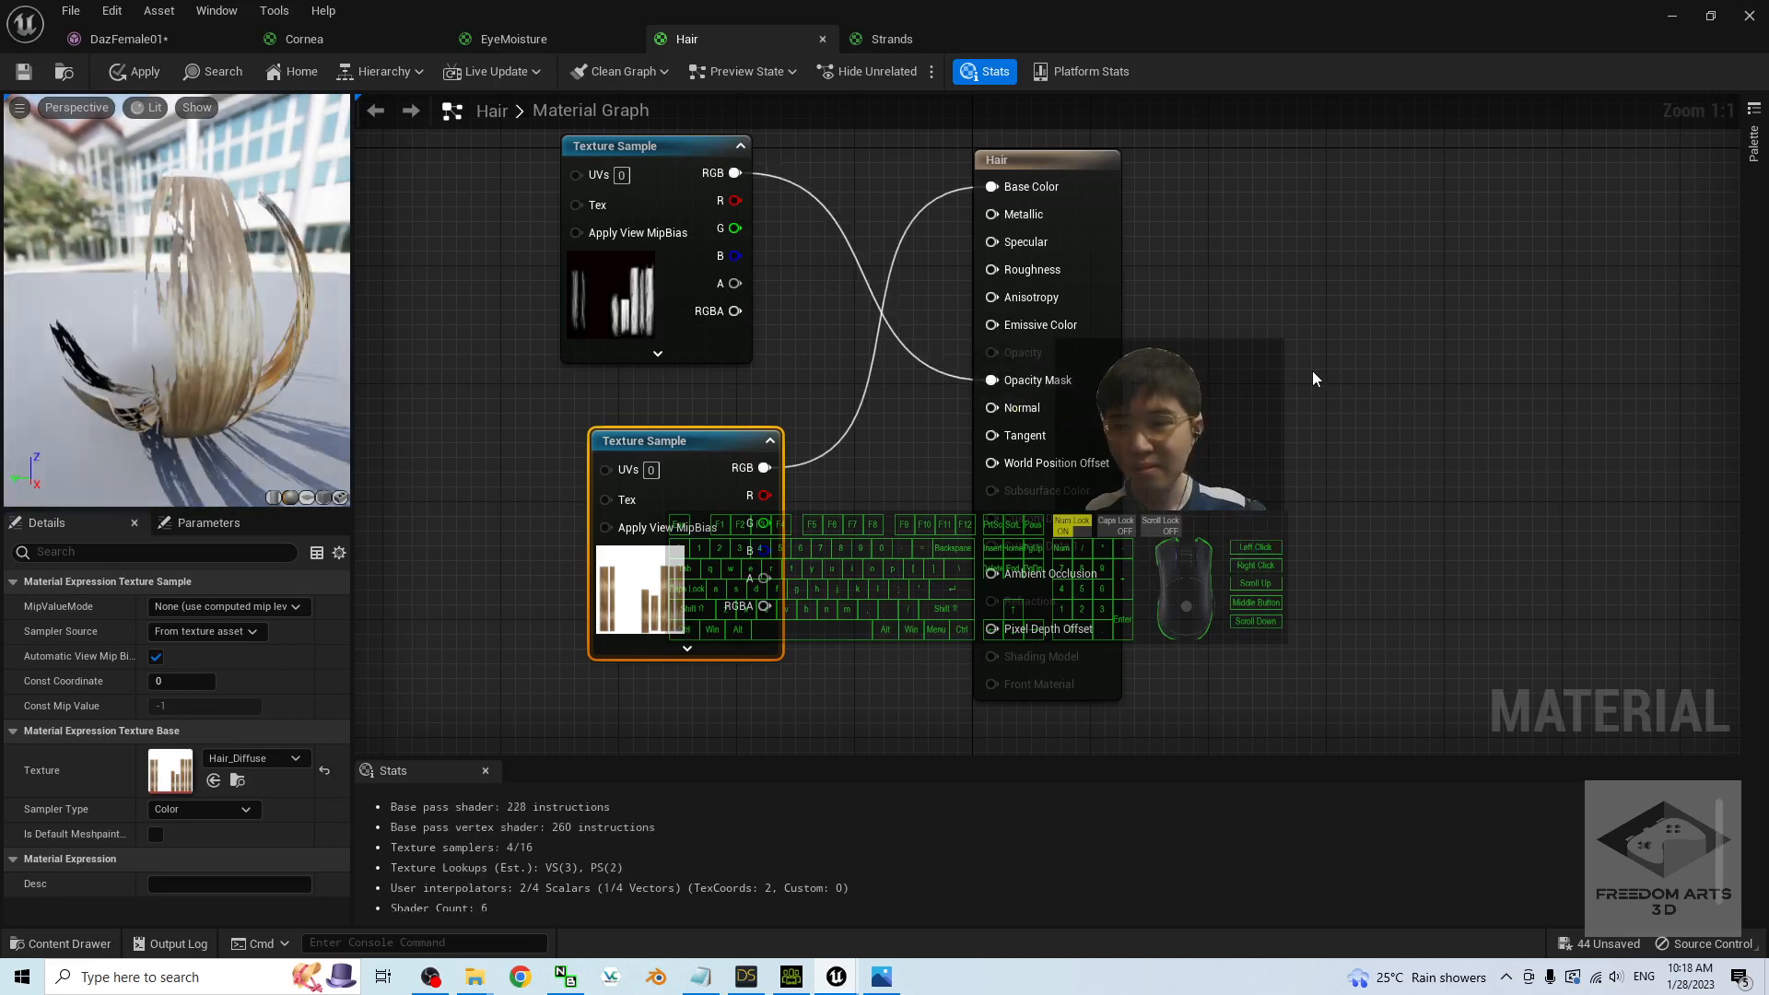
left_click(29, 80)
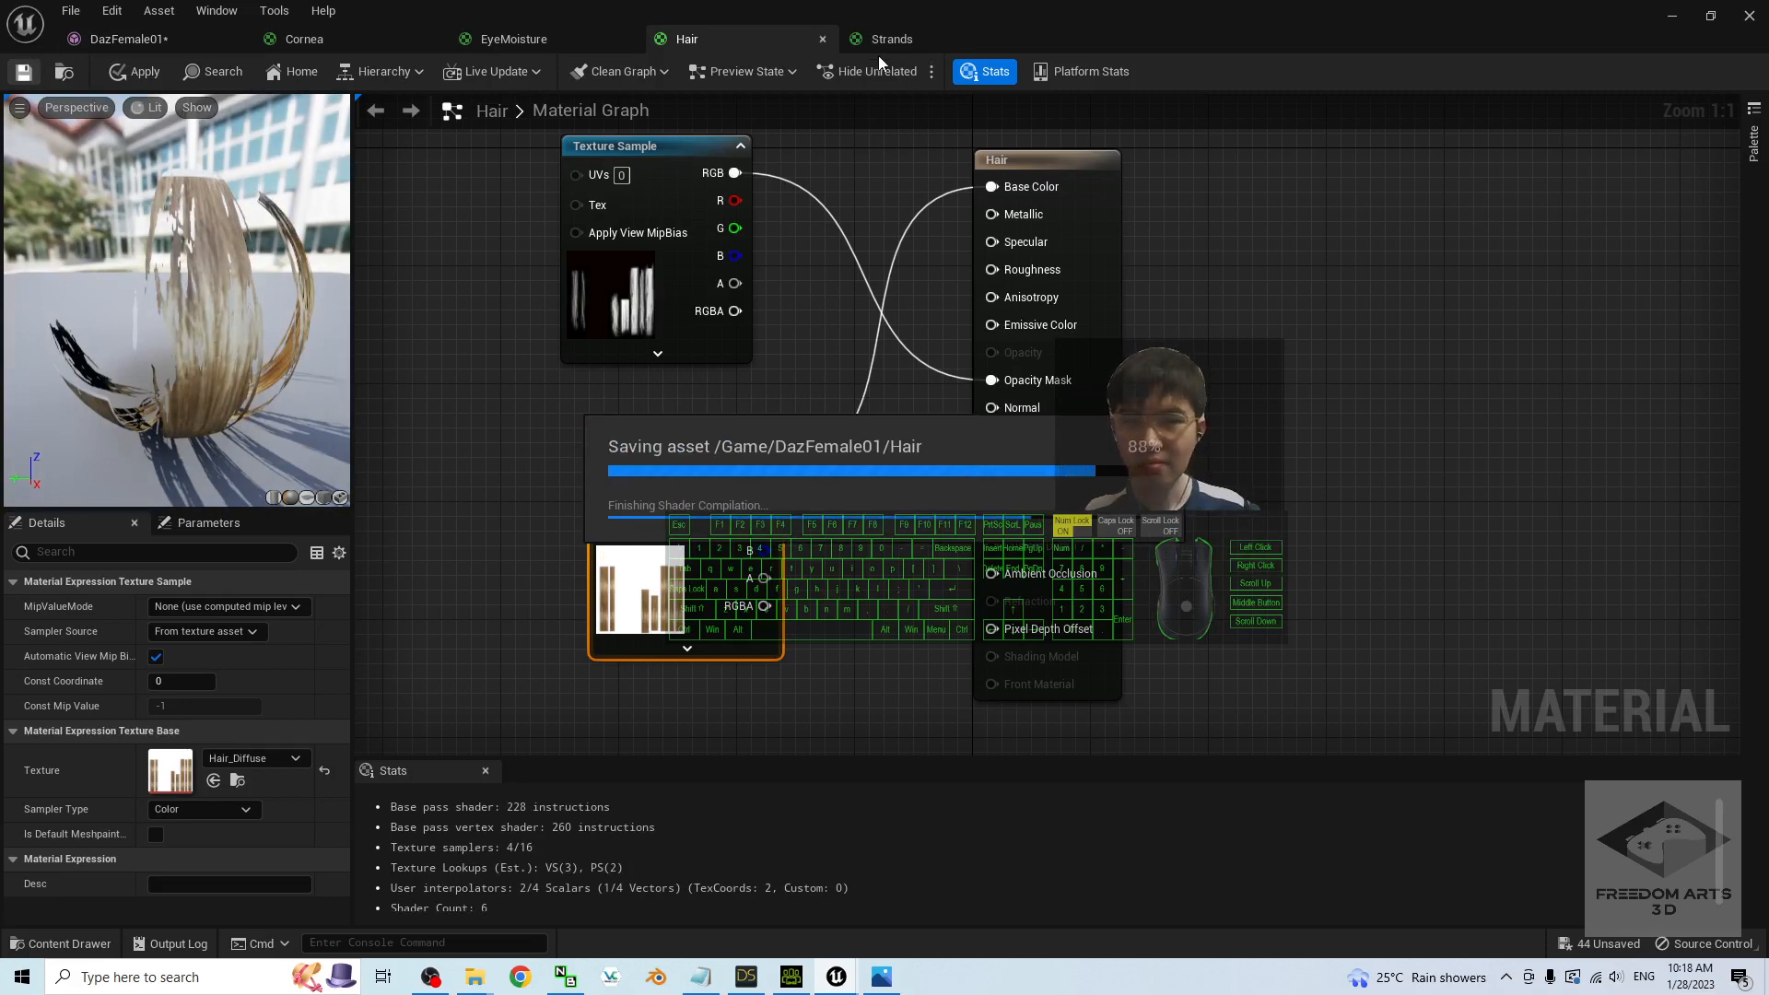
- Return to the DazFemale01 mesh and examine the character's hair from several angles and distances
left_click(116, 39)
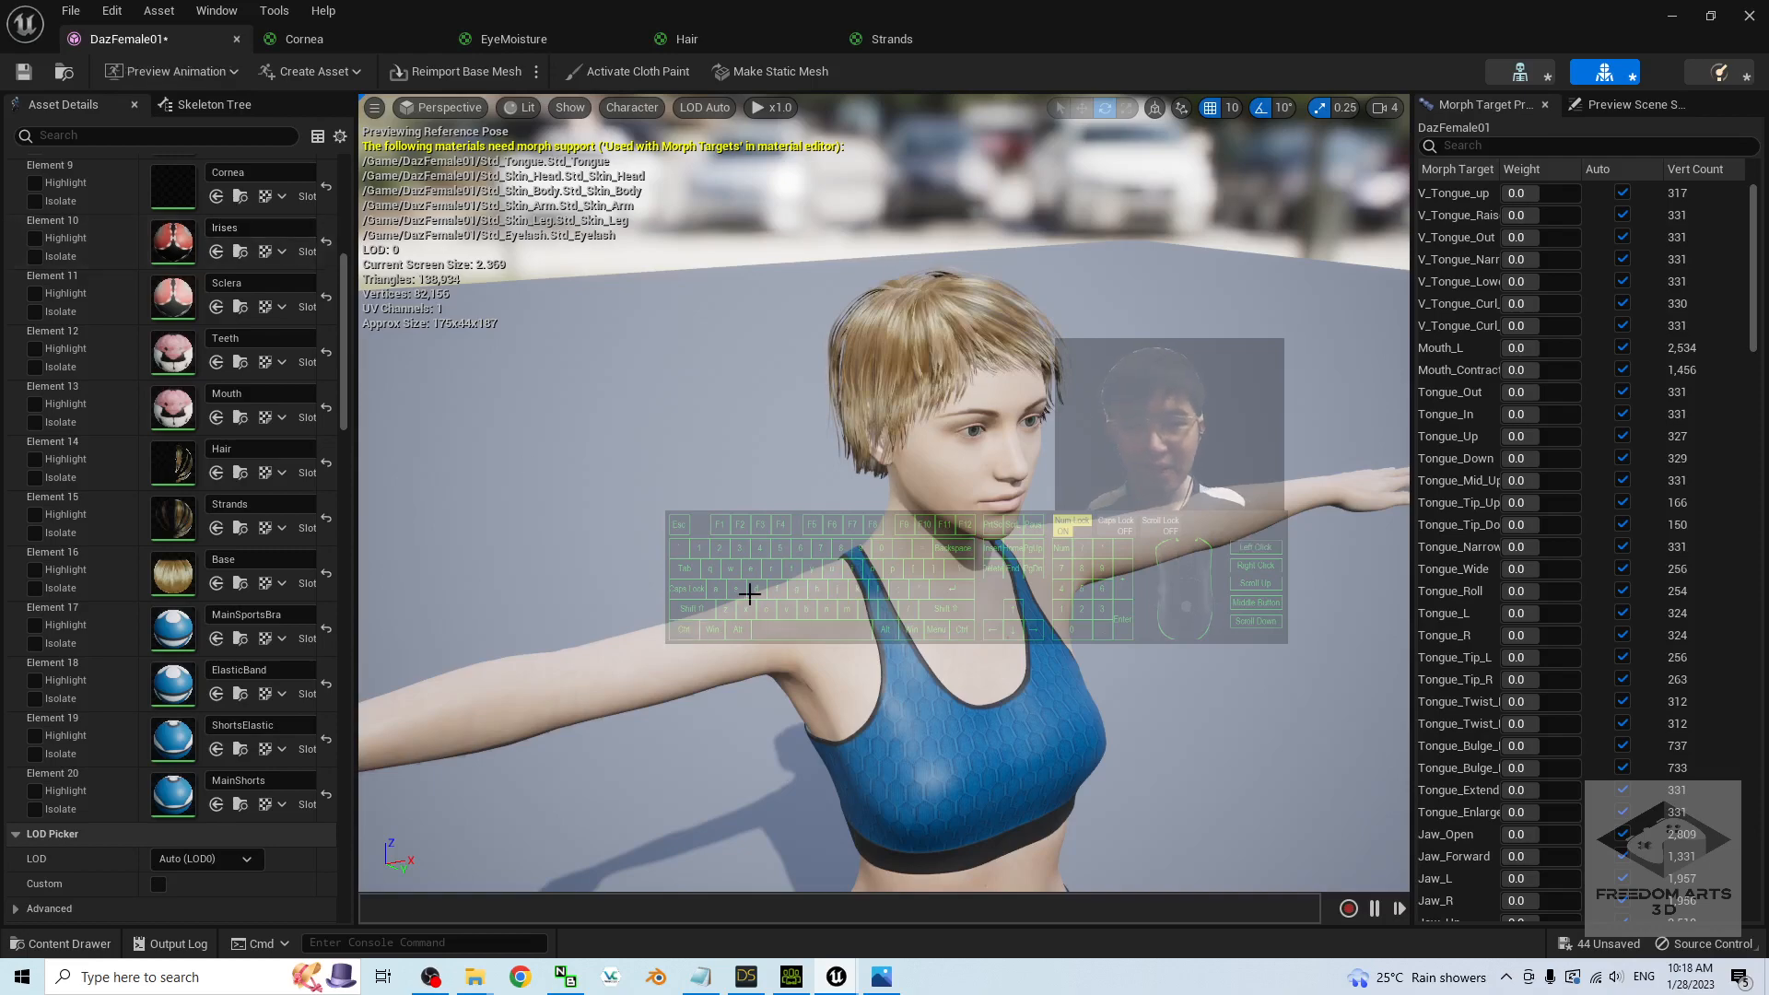
left_click_drag(884, 498, 719, 489, "alt")
left_click_drag(793, 652, 645, 651, "alt")
scroll(794, 651, "down", 5)
scroll(932, 514, "up", 6)
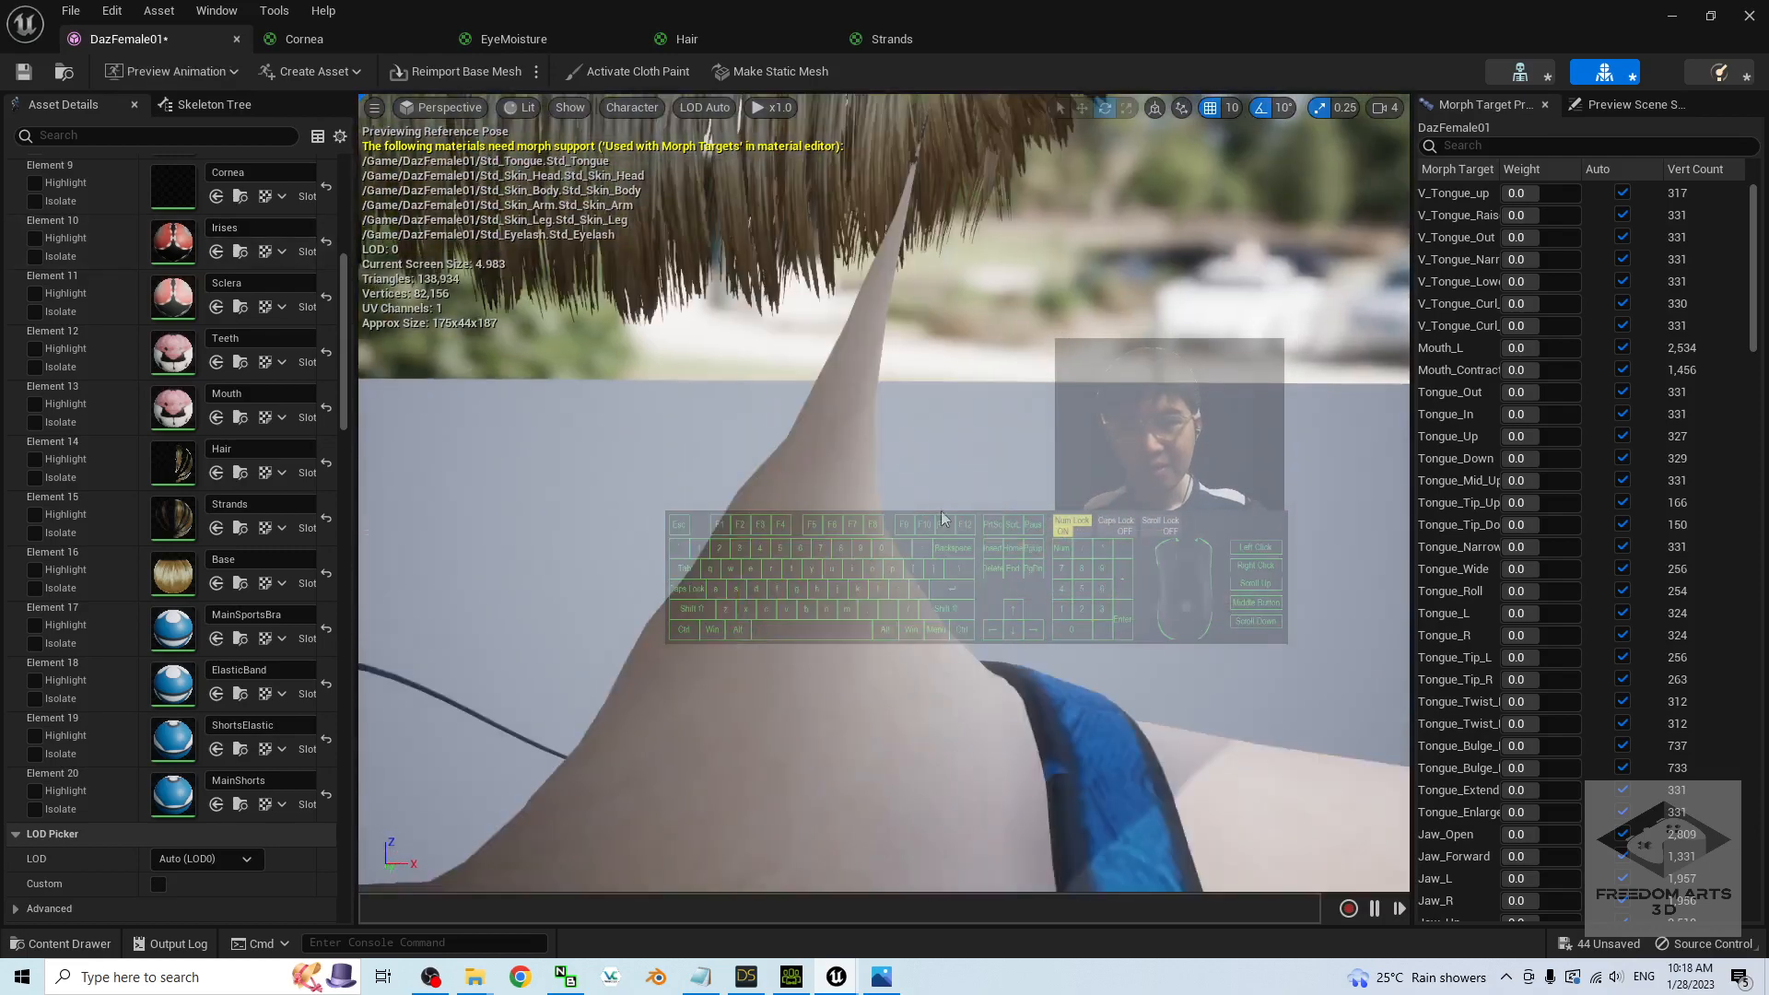
scroll(933, 514, "down", 6)
mouse_move(732, 531)
left_mouse_down("alt")
mouse_move(857, 590)
mouse_move(802, 604)
mouse_move(746, 562)
left_mouse_up("alt")
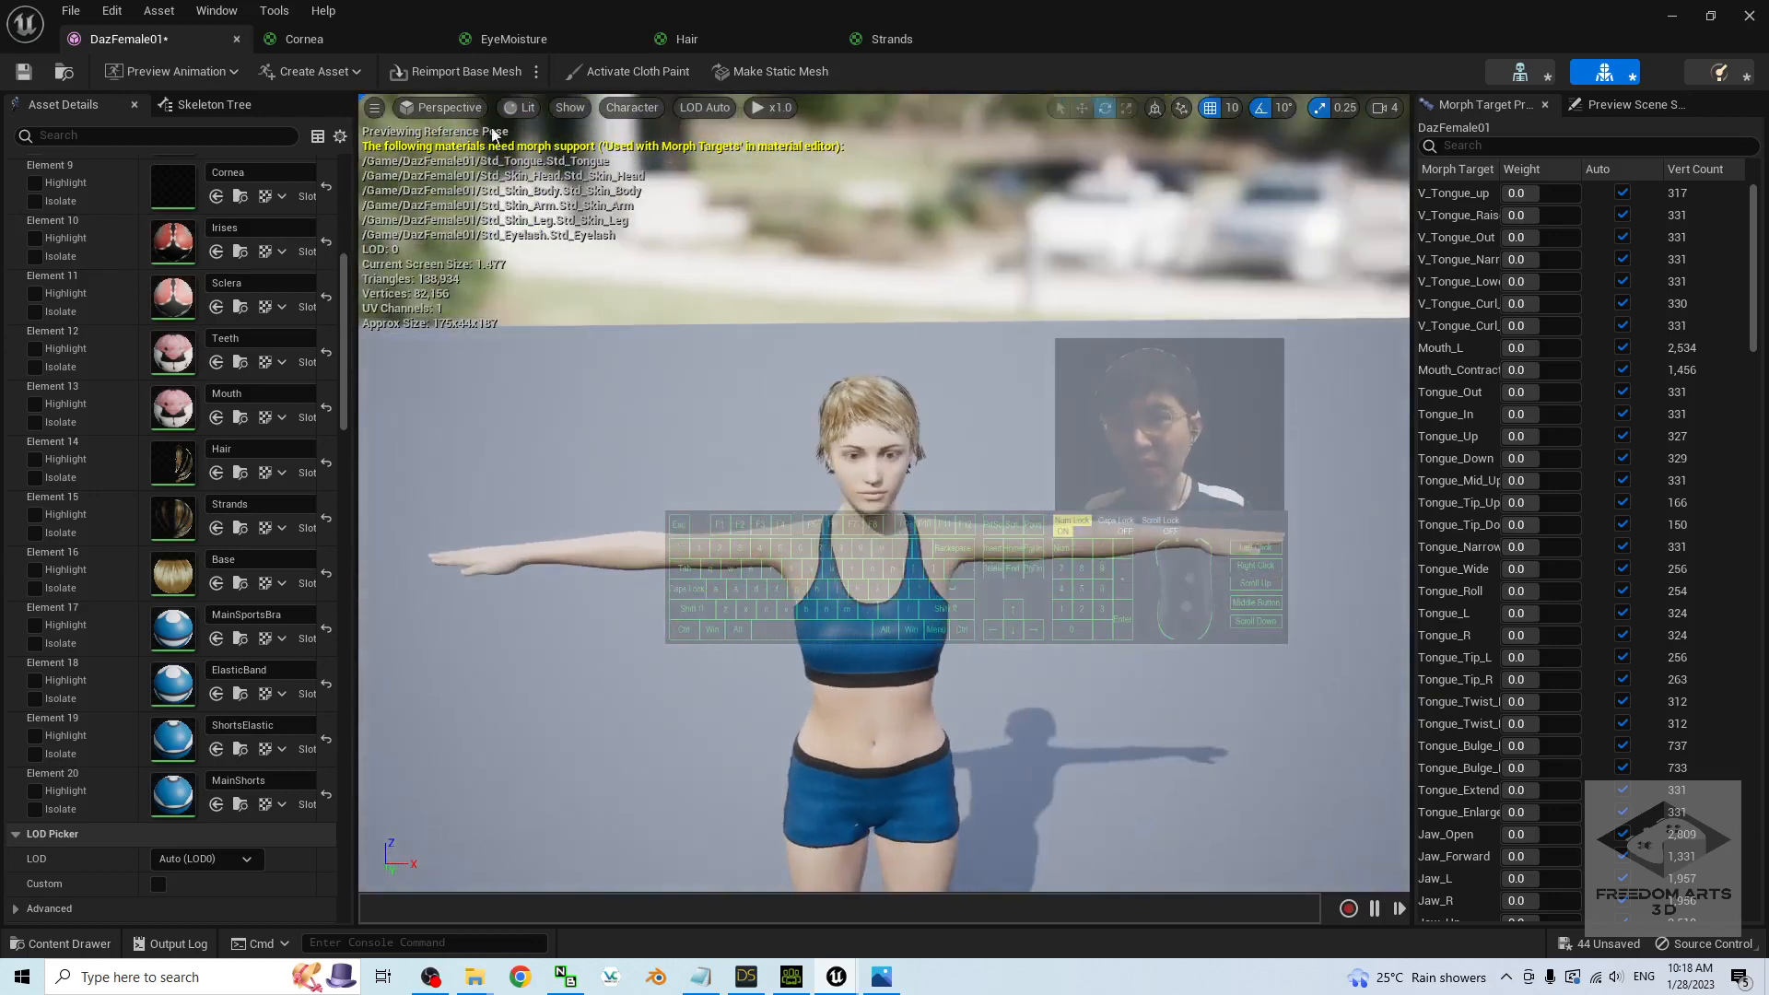
- Check the Hair material's settings, then open the Strands material and set its blend mode to Masked
left_click(718, 38)
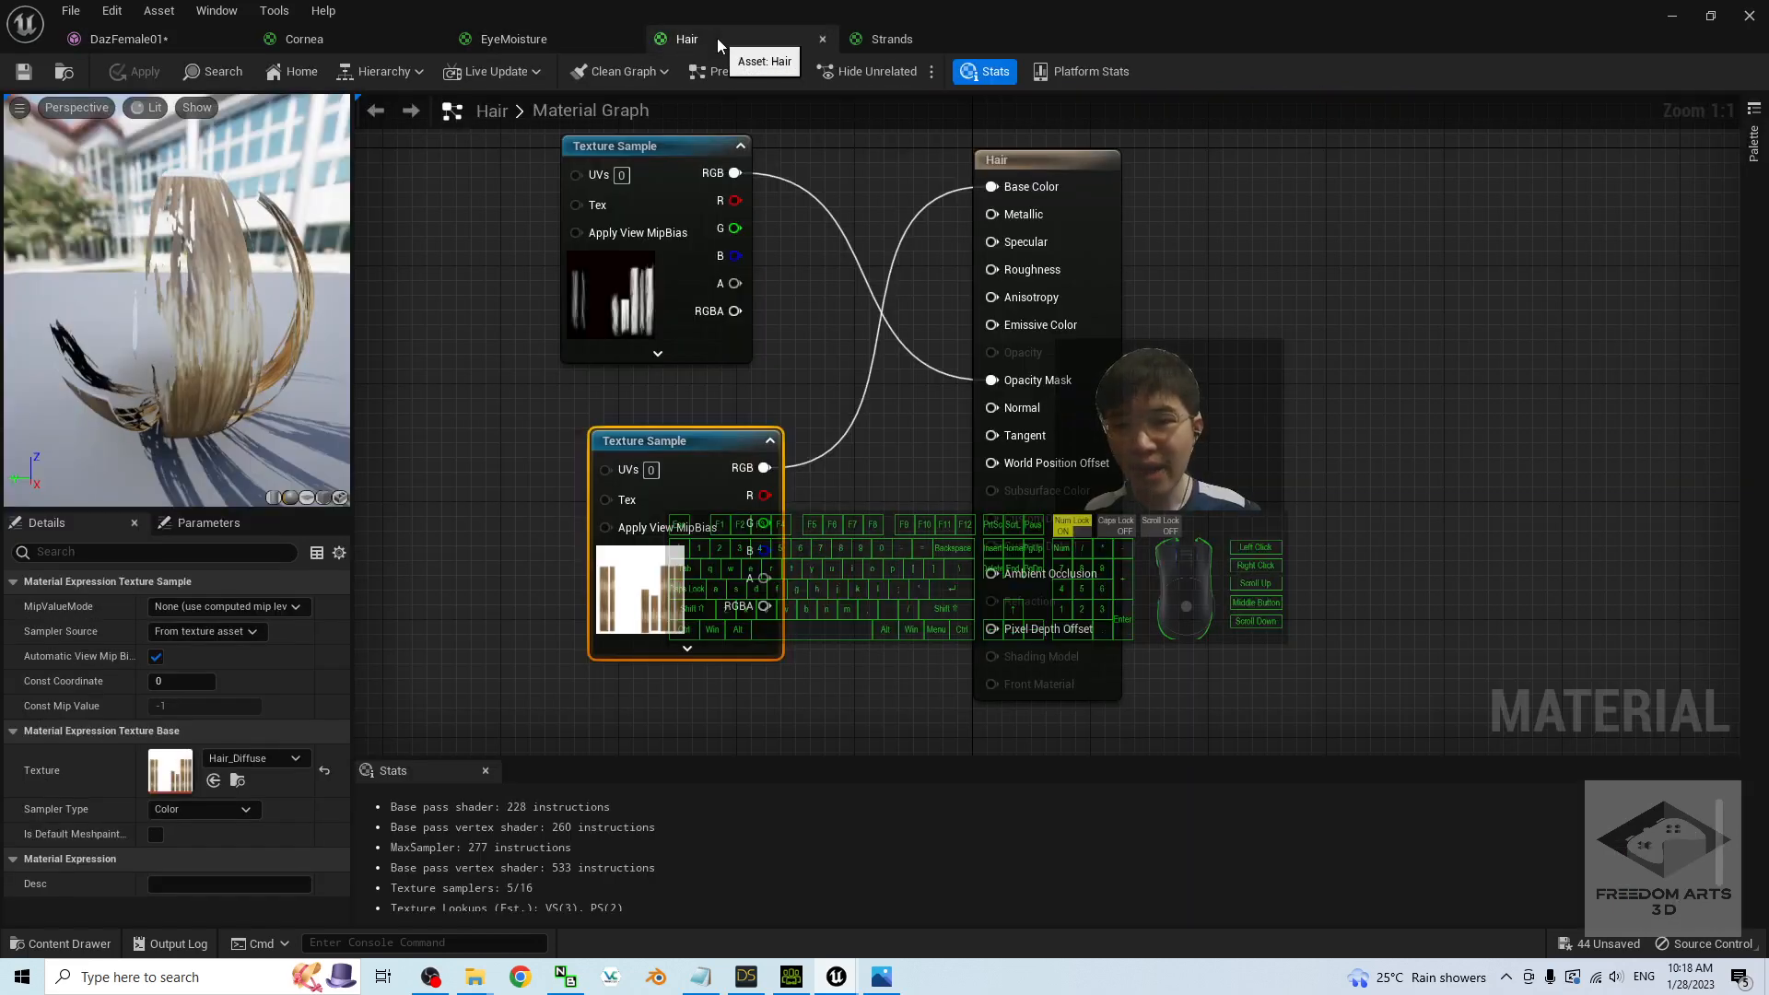
left_click(499, 446)
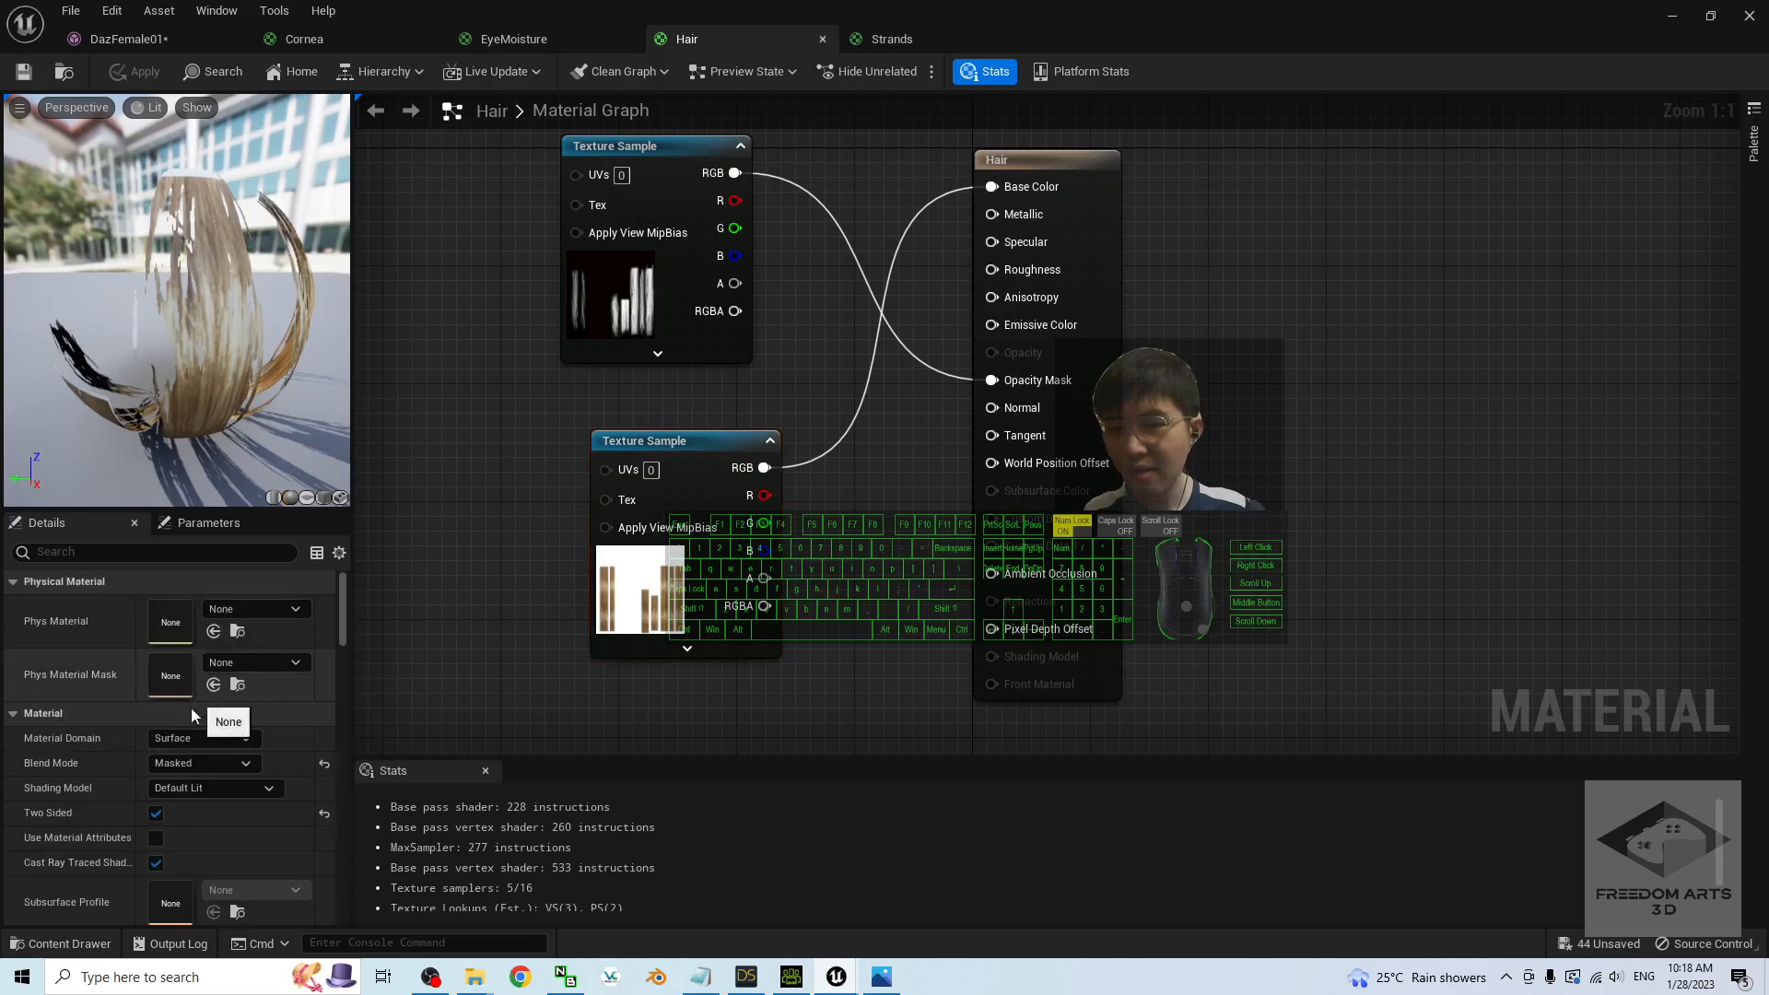
left_click(887, 39)
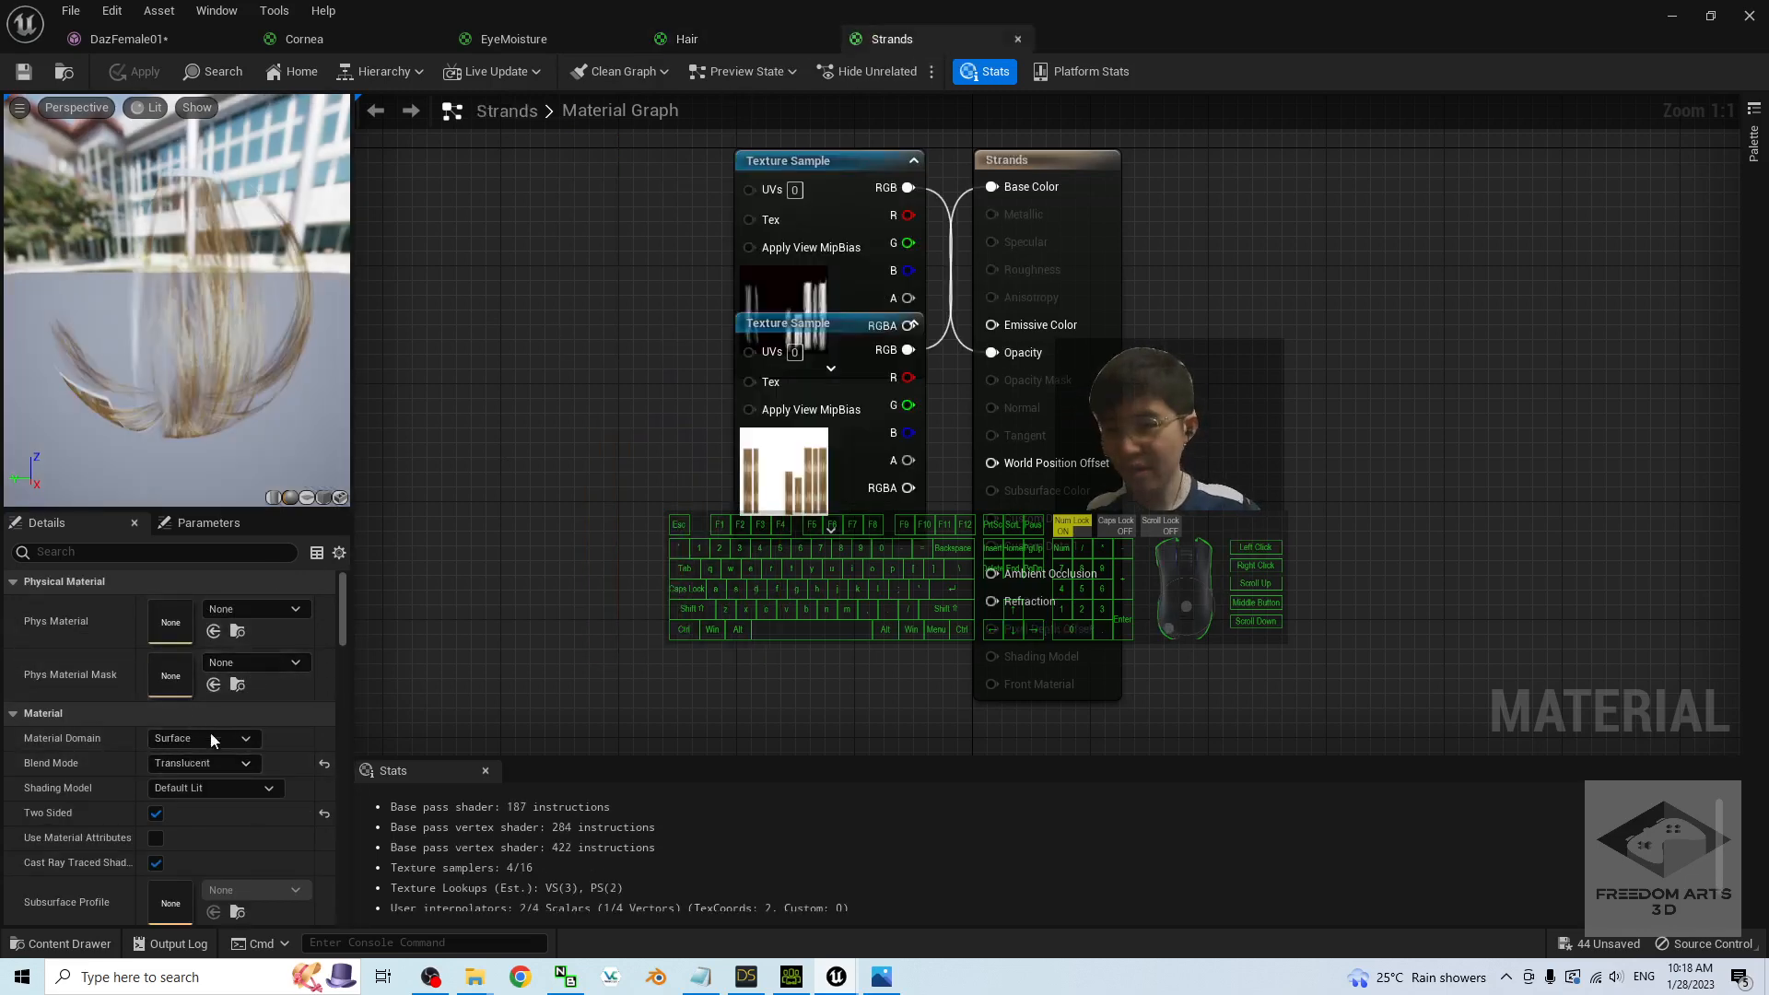
left_click(197, 764)
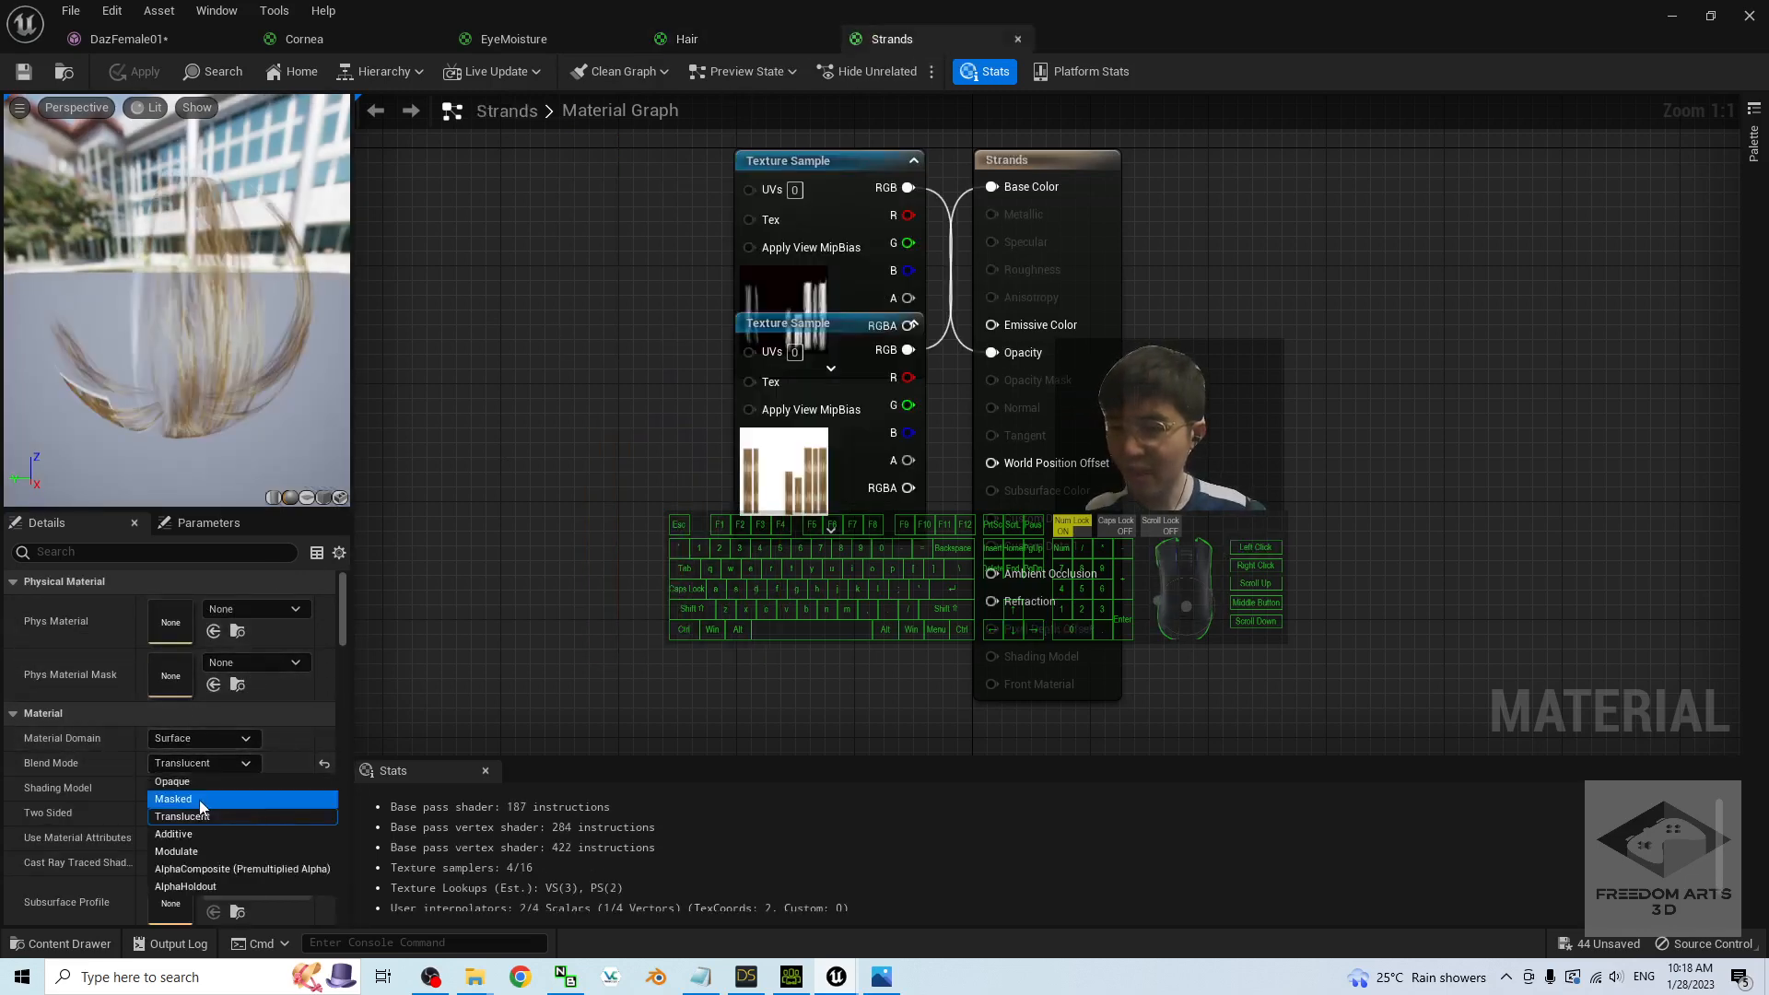
left_click(217, 794)
- Move the opacity texture's RGB connection from Opacity to Opacity Mask in the Strands material and save it
left_click_drag(901, 326, 780, 516)
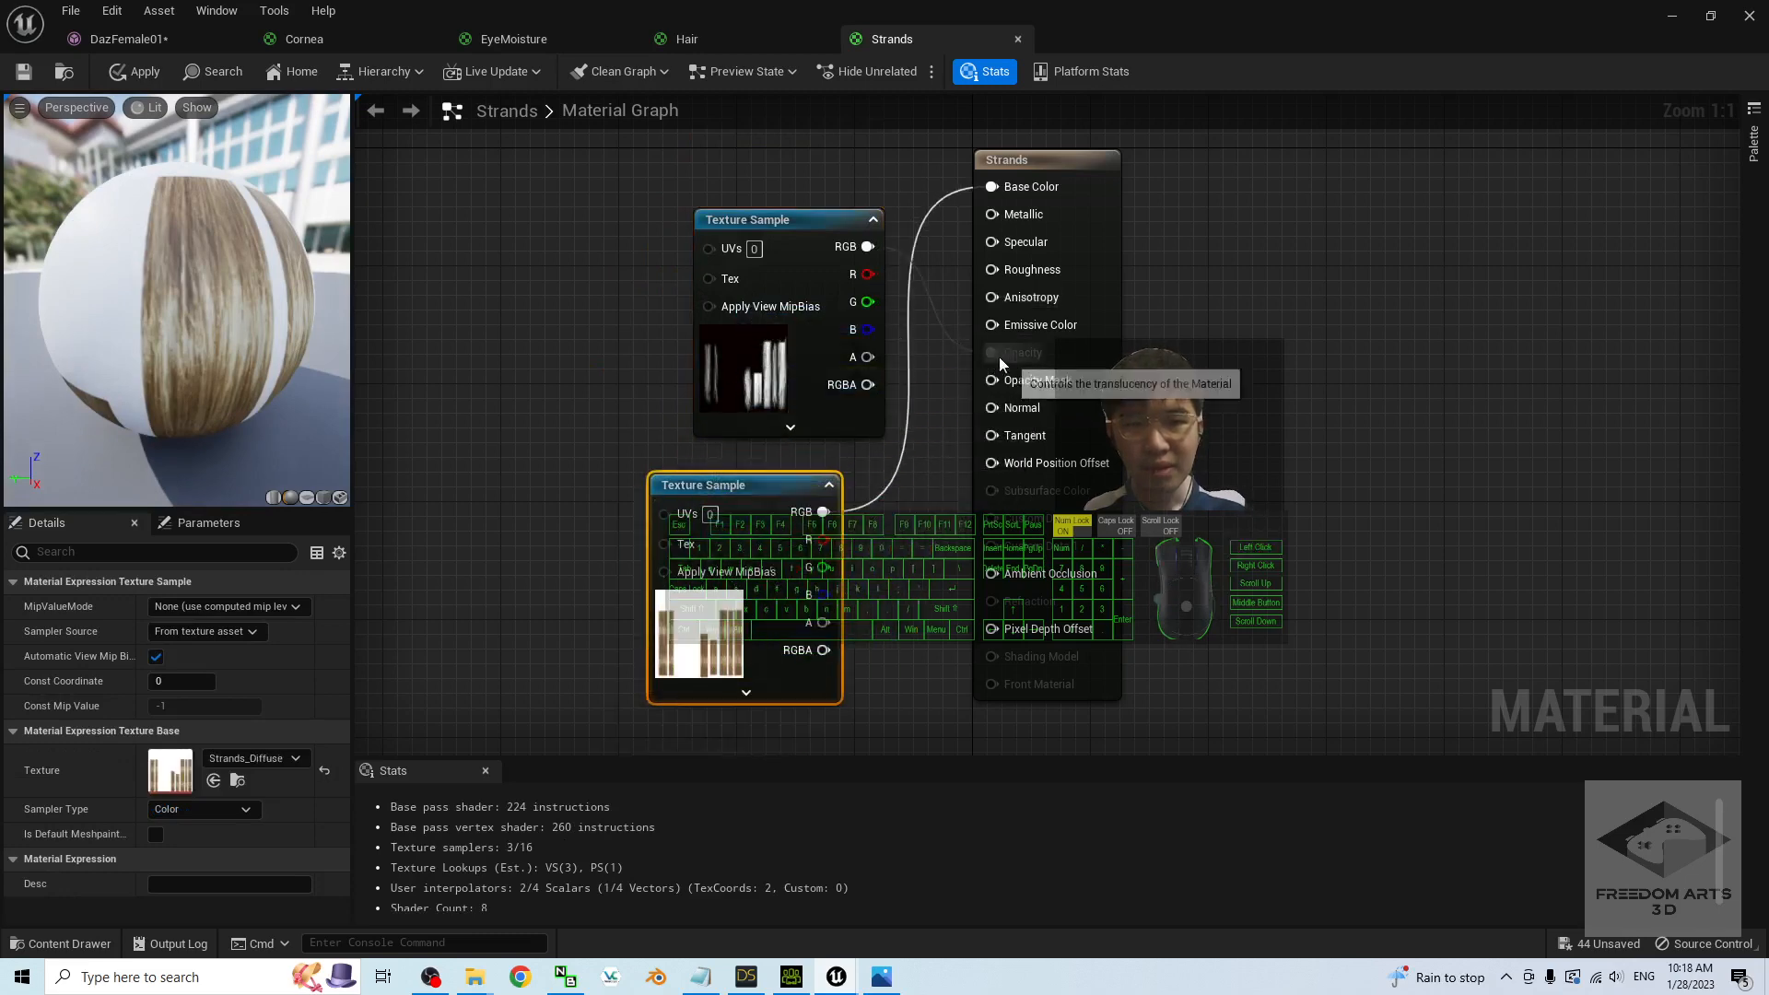
mouse_move(993, 353)
left_mouse_down("ctrl")
mouse_move(943, 379)
mouse_move(989, 379)
left_mouse_up("ctrl")
left_click(1363, 326)
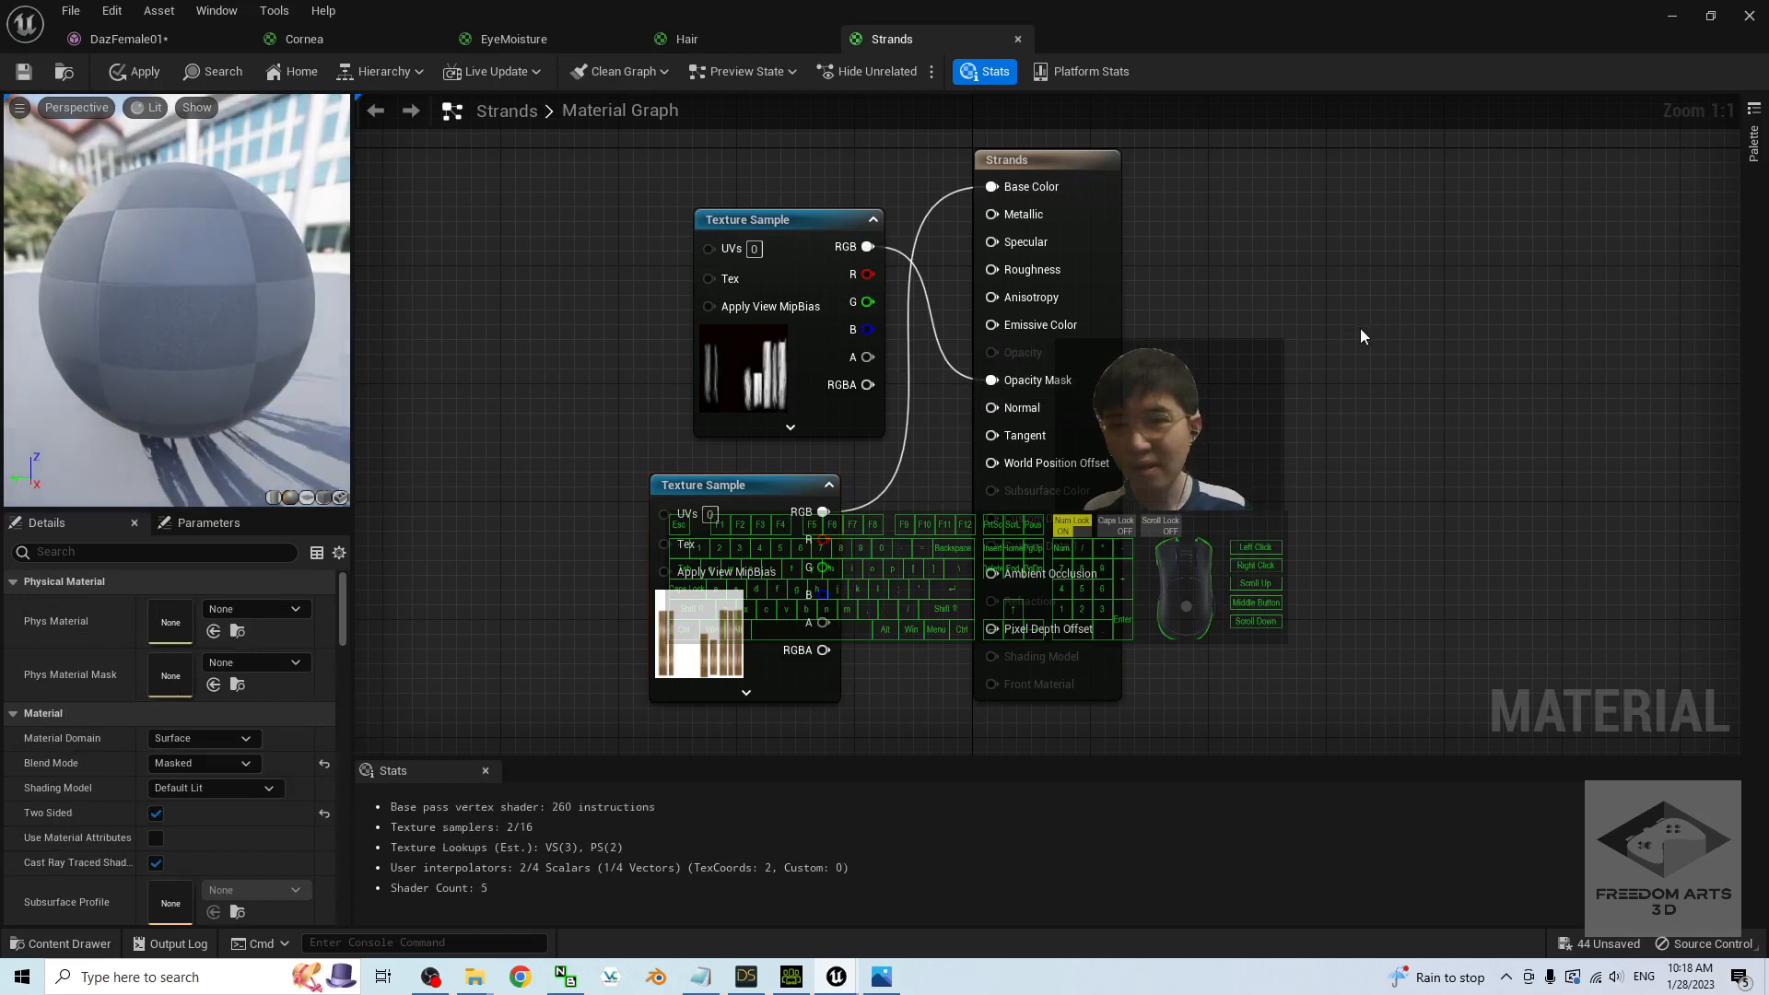
left_click(24, 71)
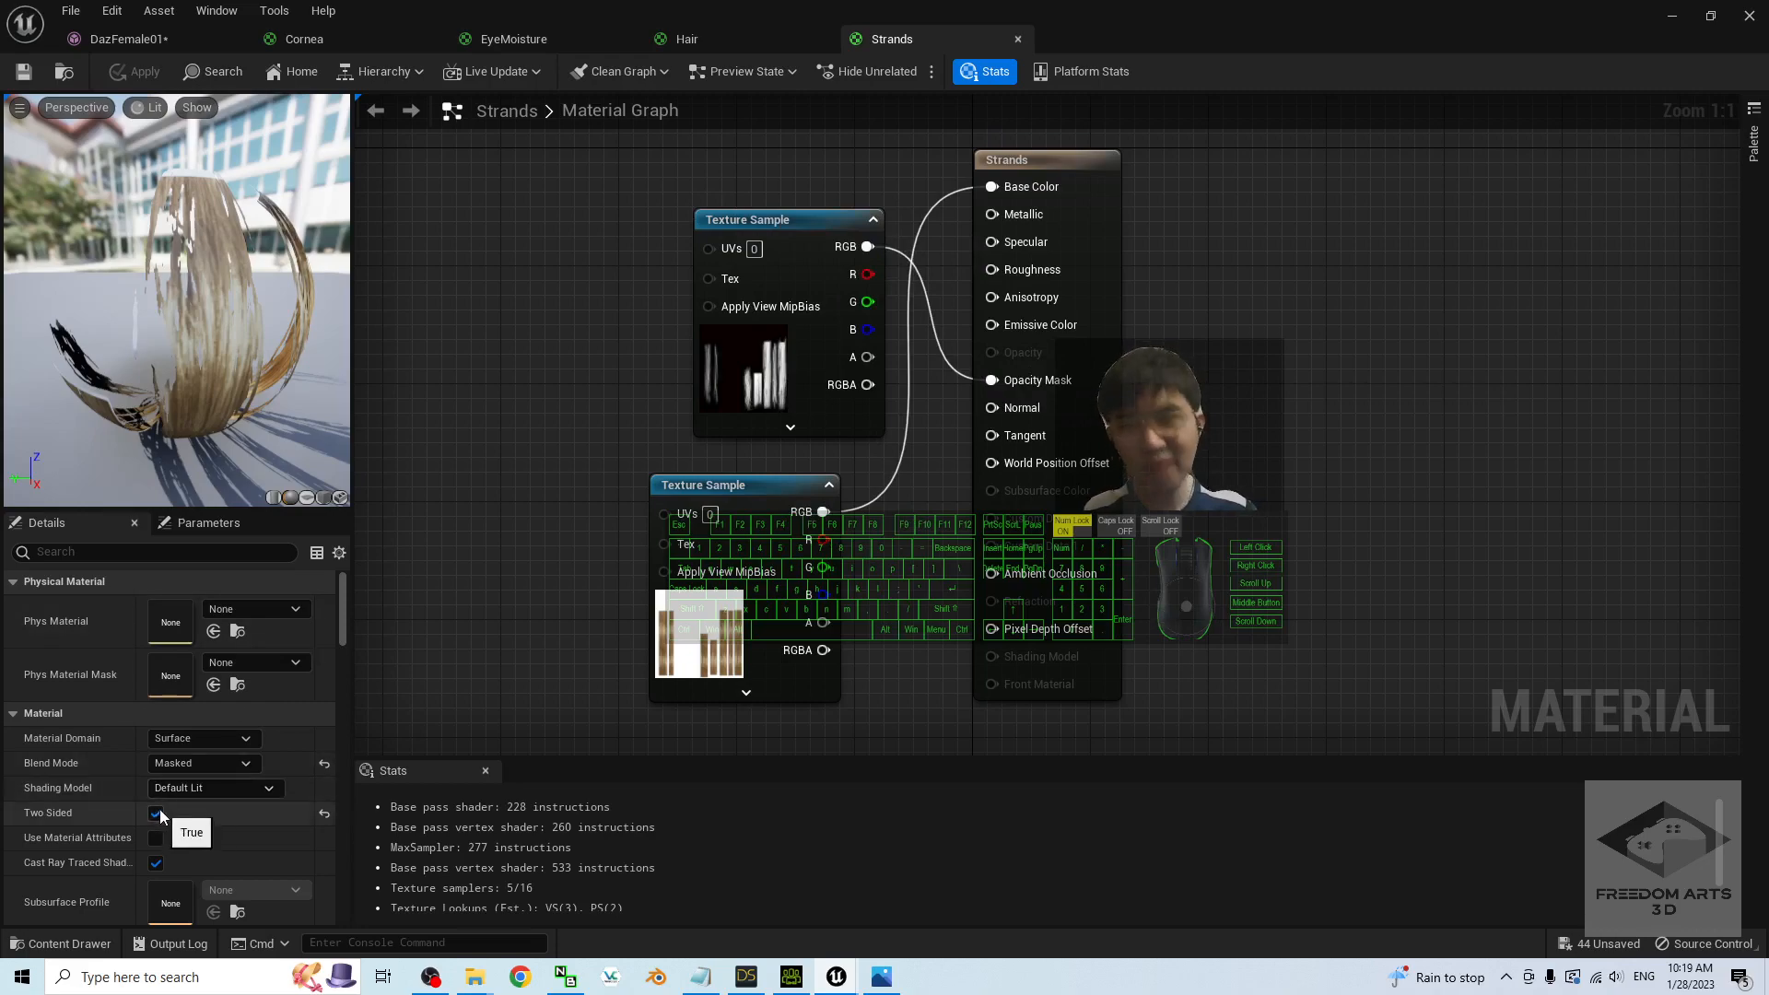
- Return to the DazFemale01 mesh, check the hair up close and save the mesh
left_click(188, 46)
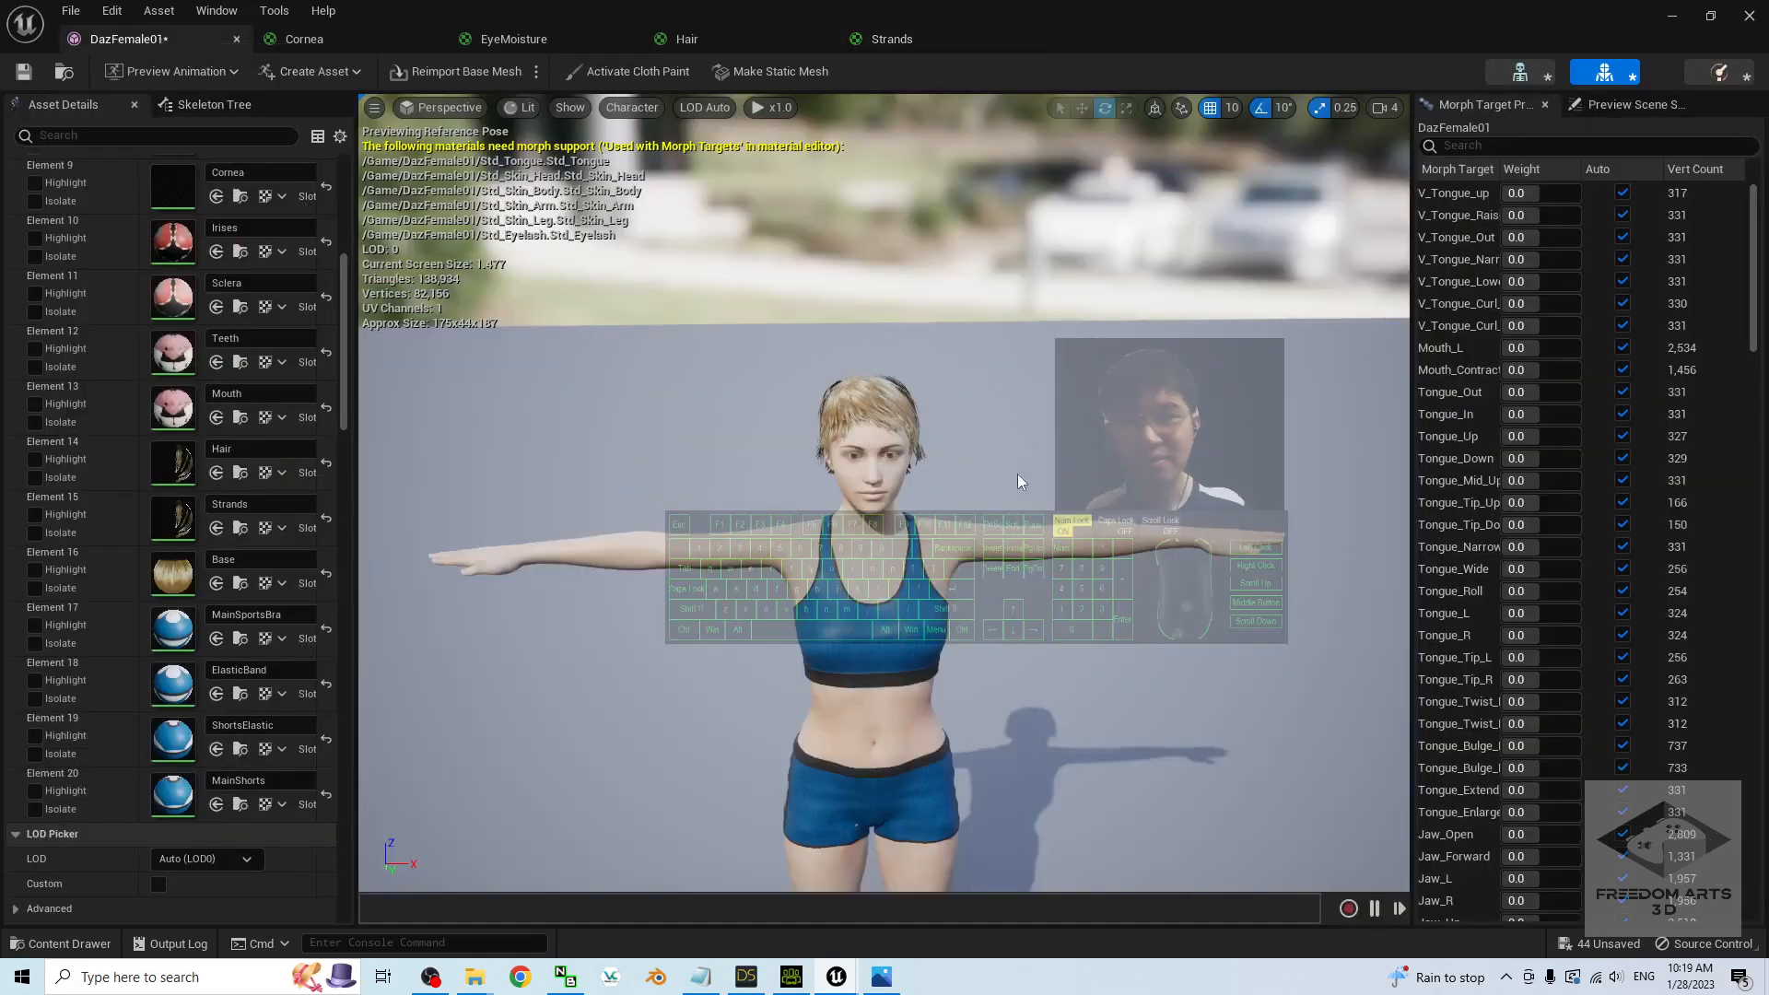
scroll(913, 470, "up", 4)
left_click_drag(711, 533, 756, 536, "alt")
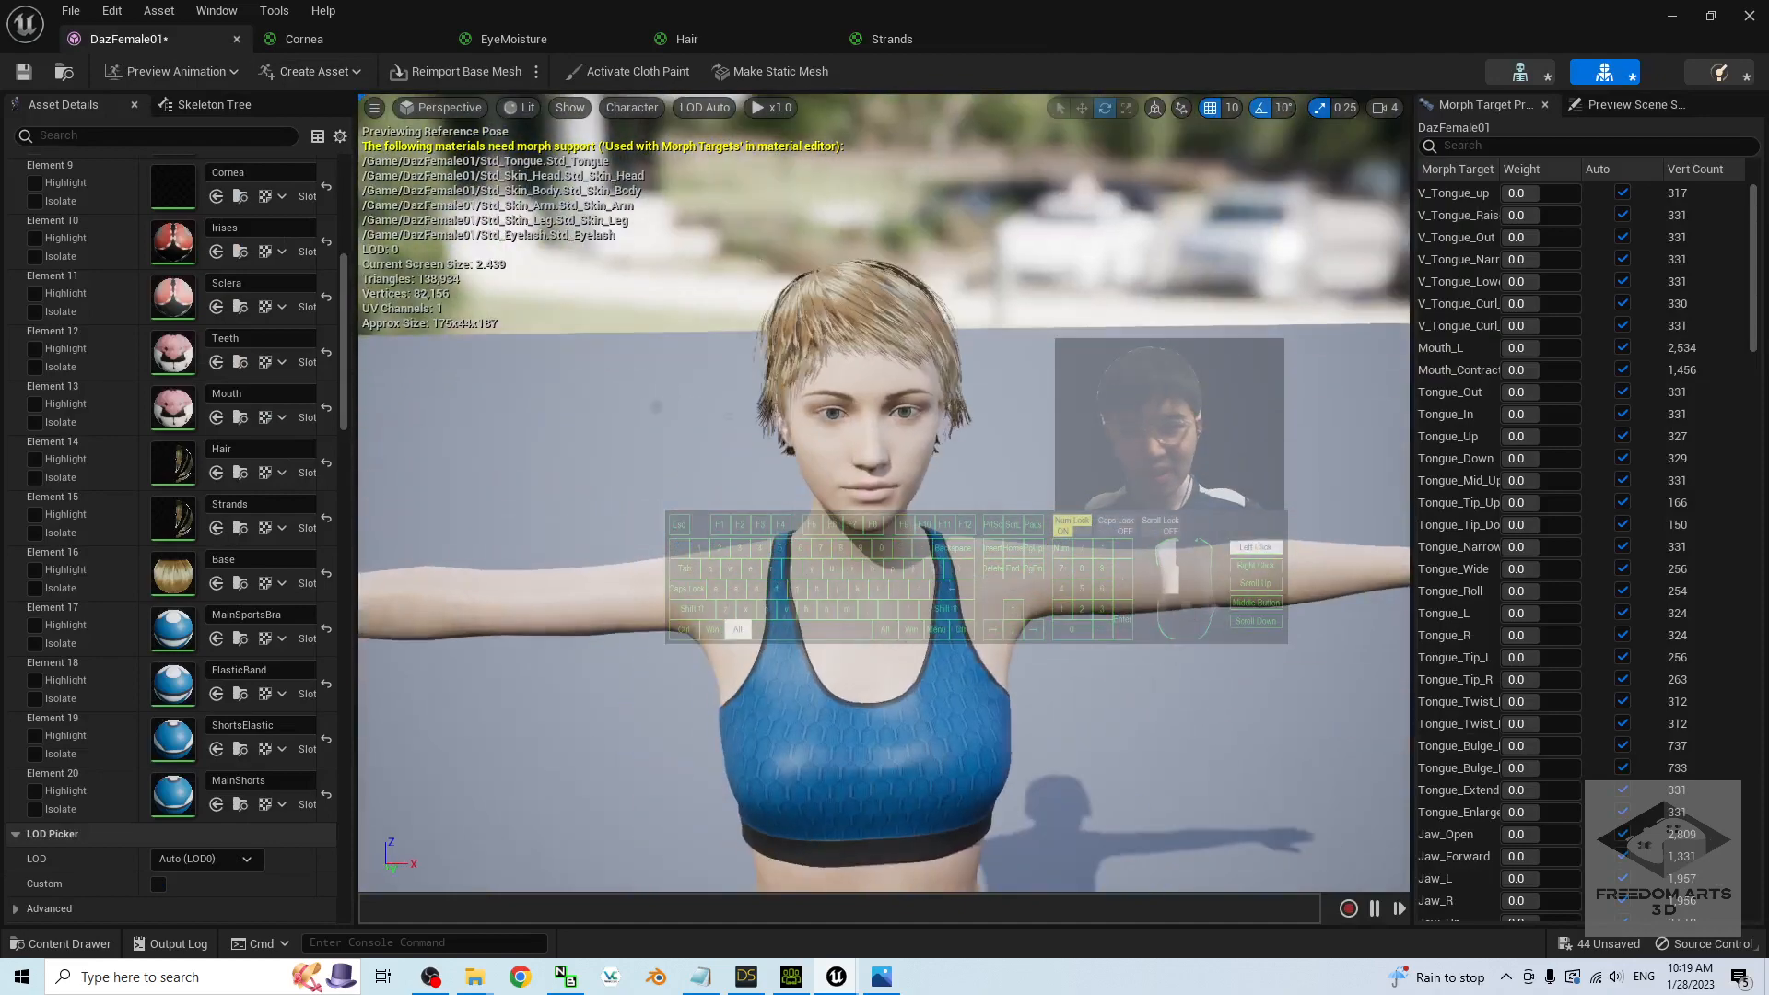
left_click(25, 71)
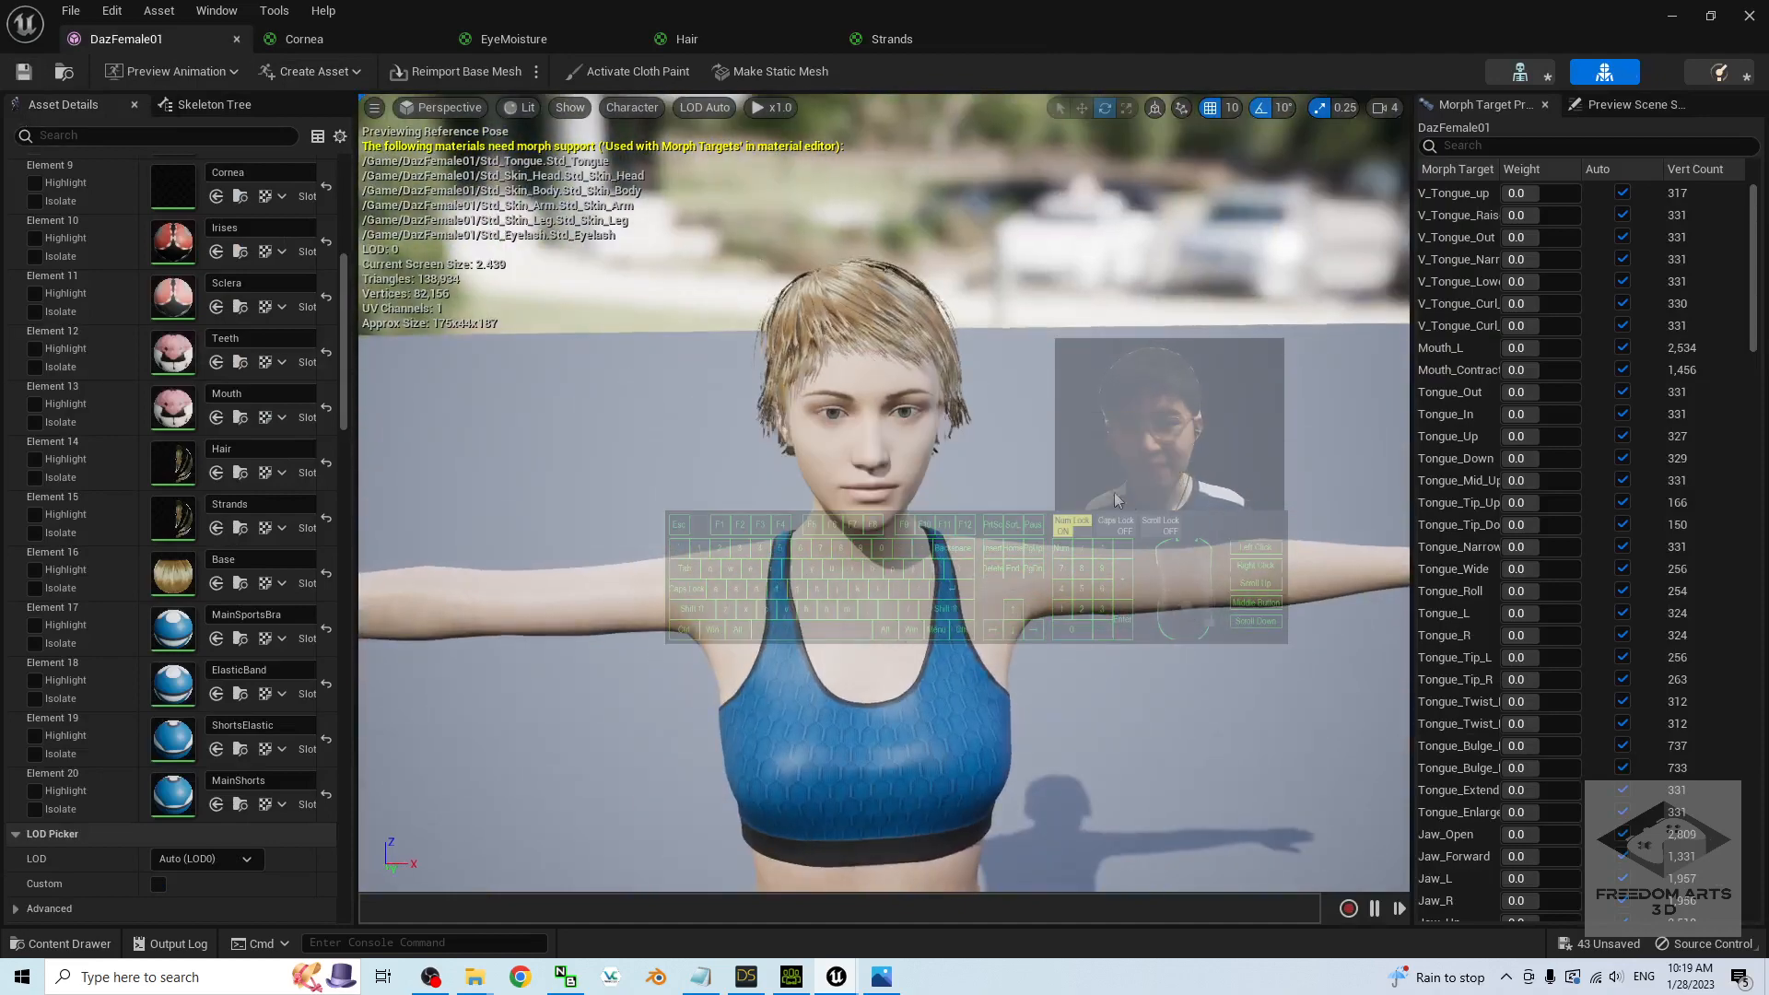
- Examine the whole DazFemale01 character, including body, clothing, face and hair, from different angles
scroll(1137, 547, "down", 5)
scroll(975, 671, "up", 6)
scroll(977, 671, "down", 4)
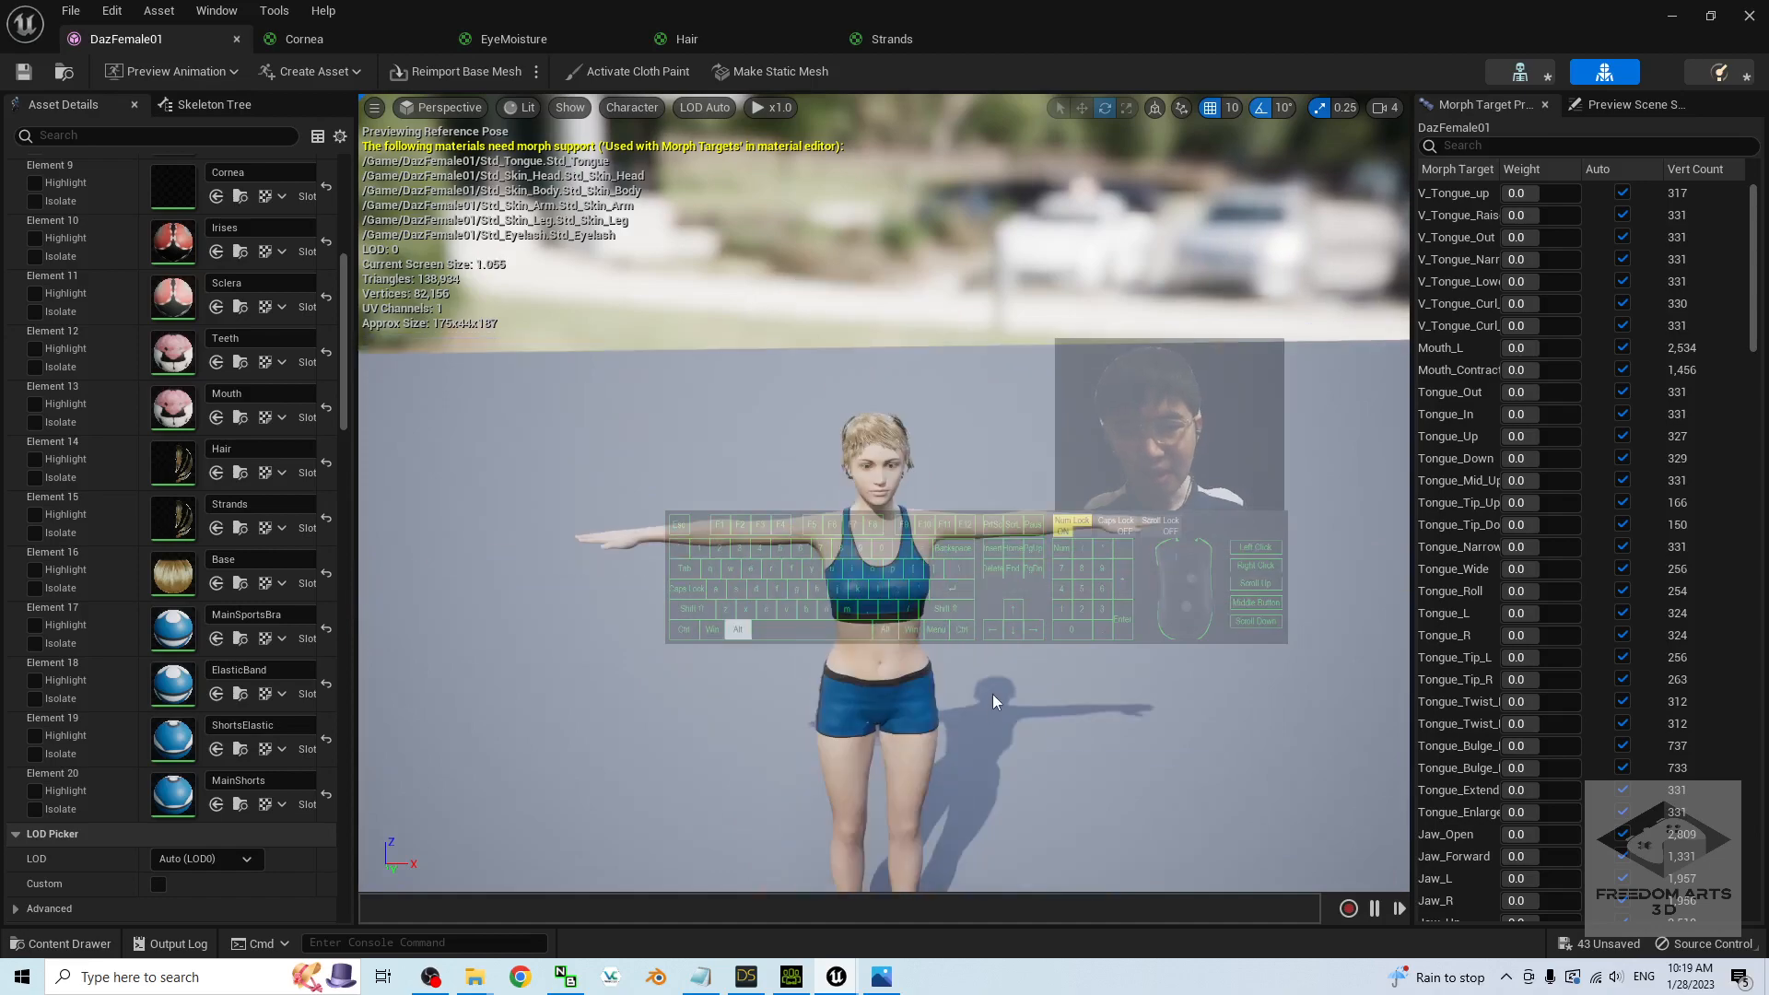
mouse_move(991, 696)
middle_mouse_down("alt")
mouse_move(1006, 857)
mouse_move(1019, 654)
mouse_move(981, 671)
middle_mouse_up("alt")
left_click_drag(956, 665, 963, 608, "alt")
scroll(1018, 414, "up", 4)
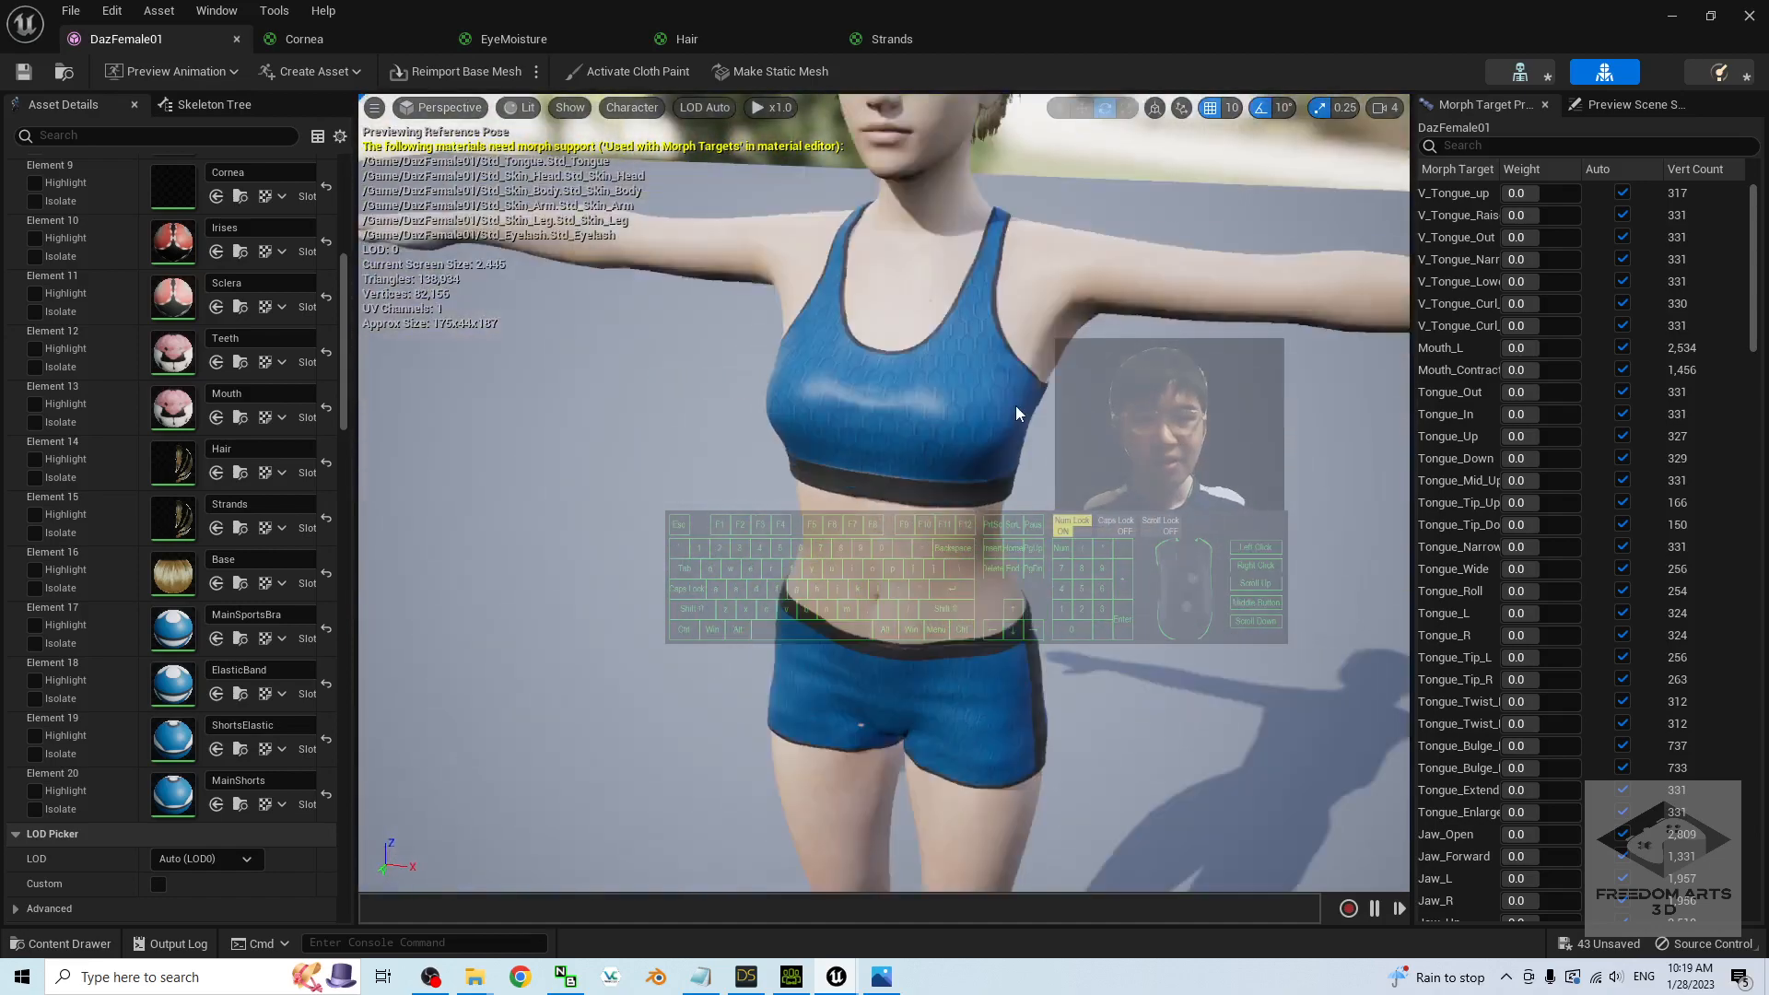
middle_click_drag(1097, 506, 977, 594, "alt")
left_click_drag(977, 594, 1092, 557, "alt")
- Try the first inner brow raise morph target at a weight of 0.64, then restore its automatic weight
scroll(1467, 407, "down", 8)
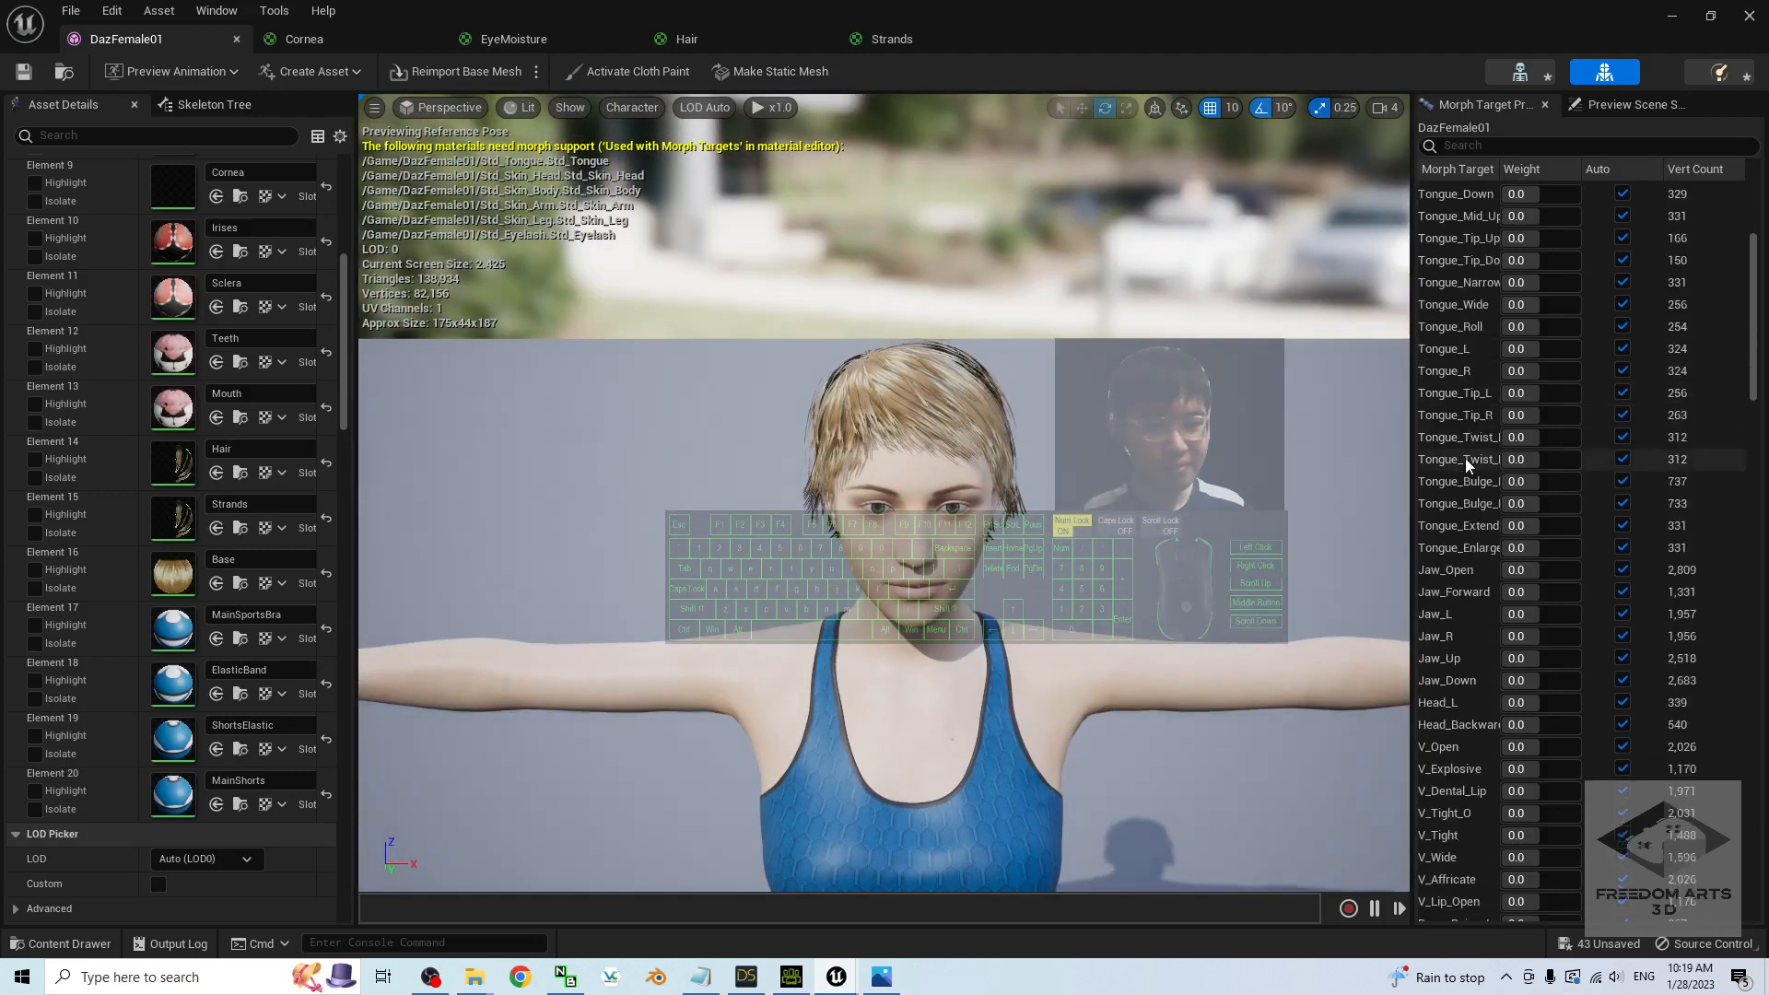
scroll(1467, 477, "down", 3)
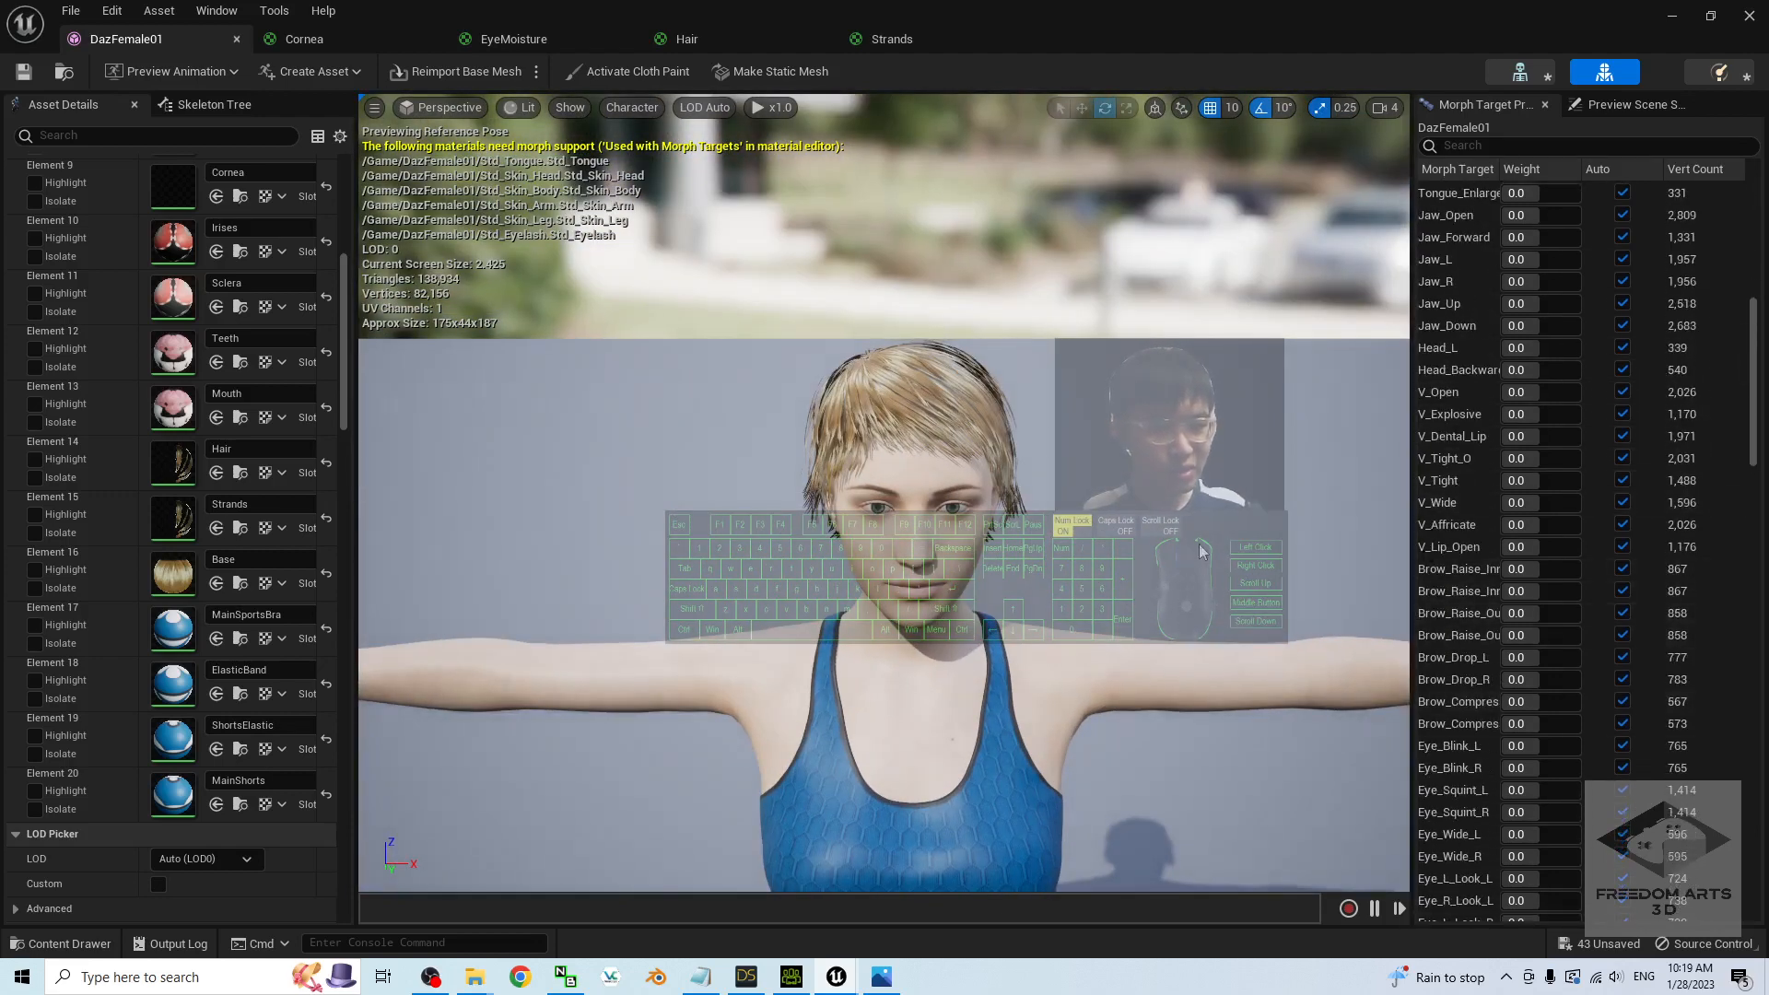
scroll(1185, 540, "up", 3)
scroll(1185, 539, "down", 3)
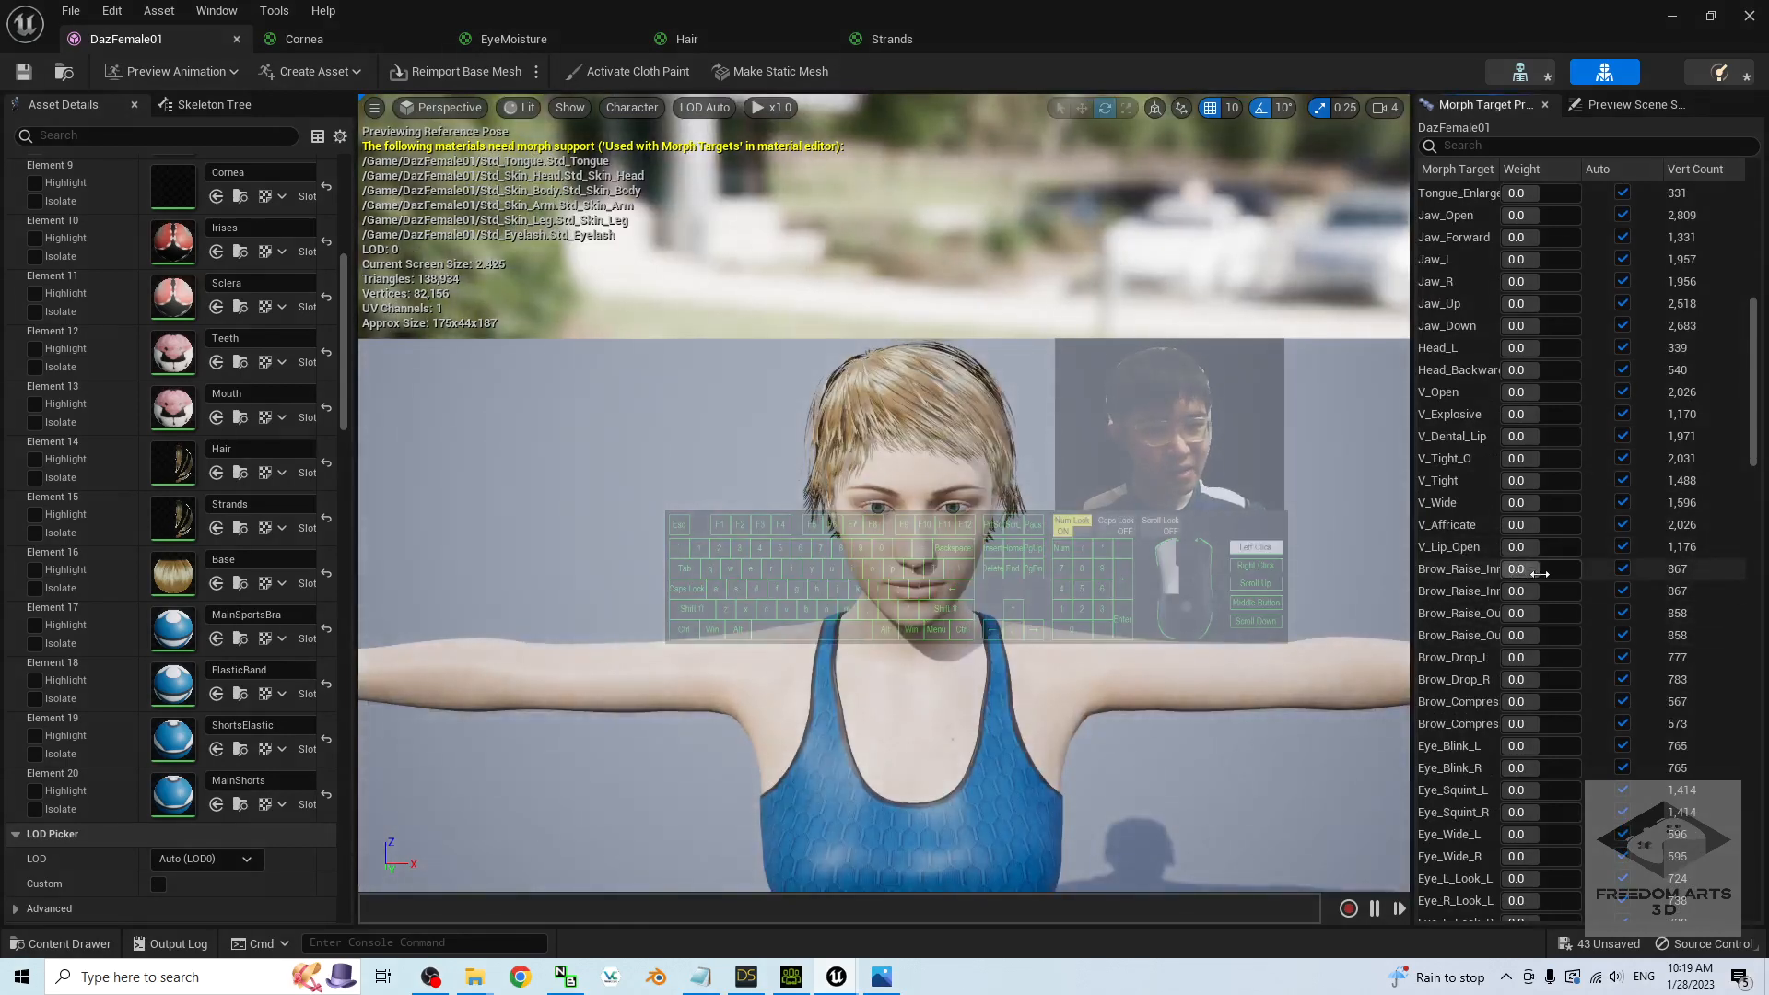
mouse_move(1540, 574)
left_mouse_down()
mouse_move(1576, 575)
mouse_move(1504, 571)
left_mouse_up()
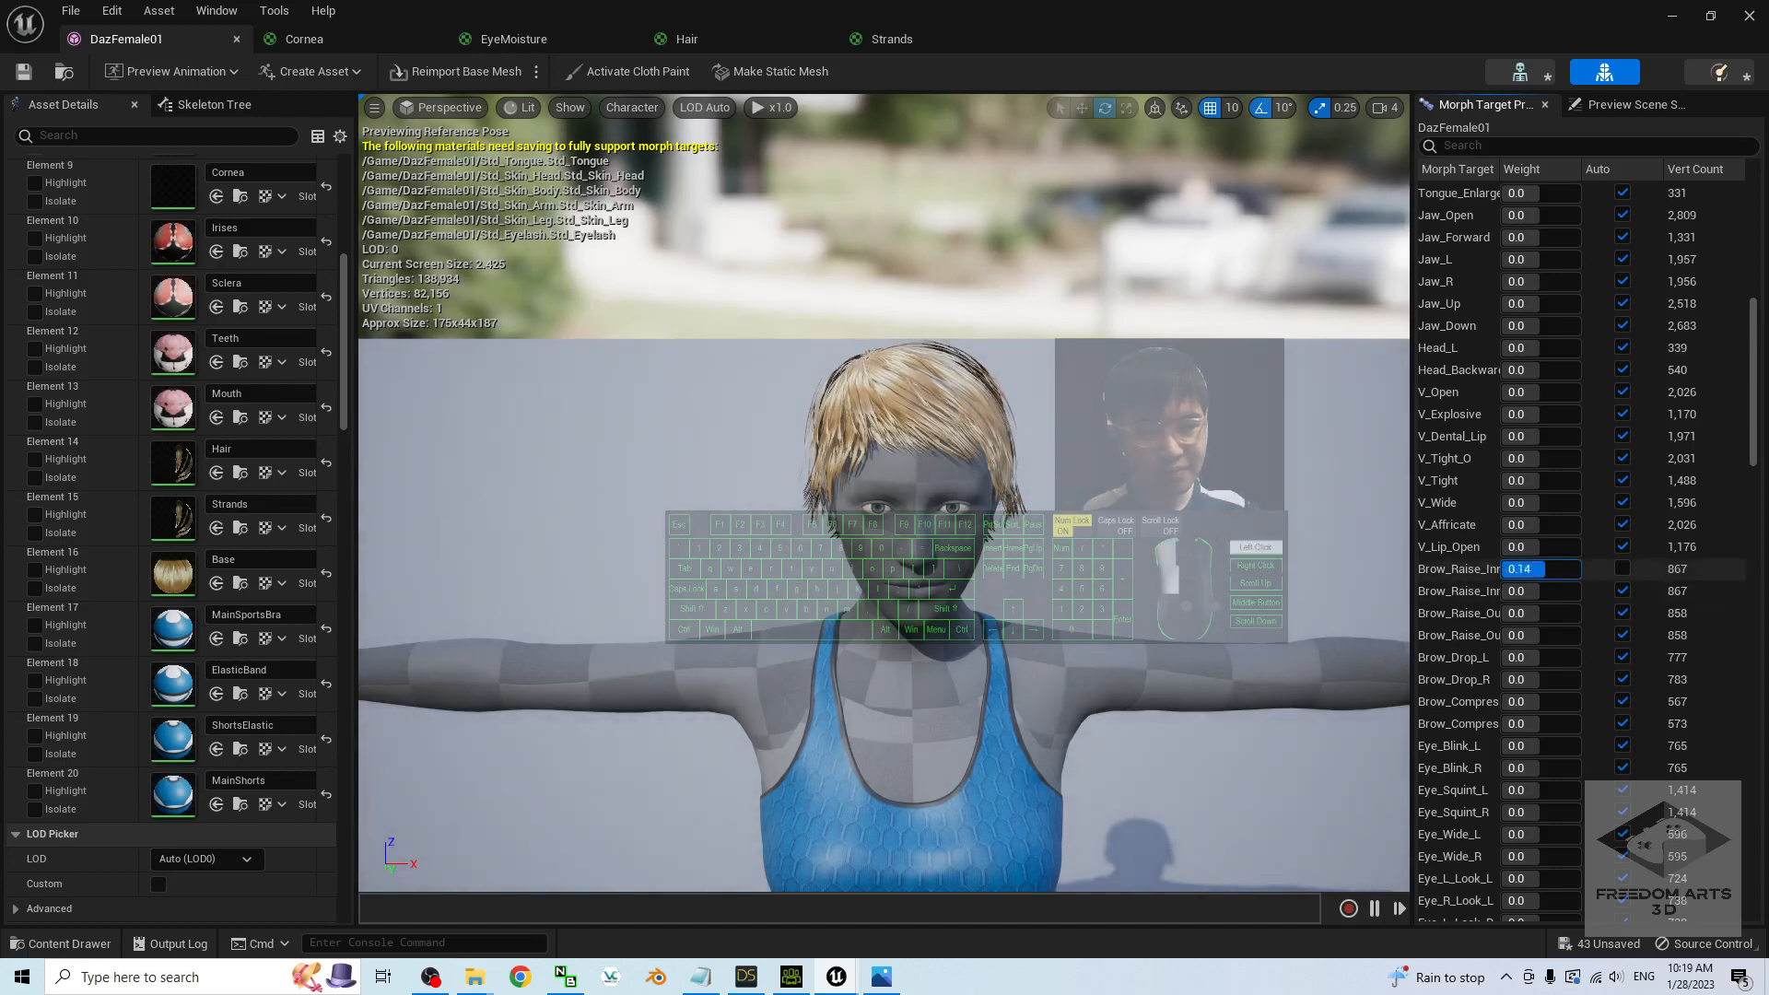
left_click_drag(1566, 573, 1566, 572)
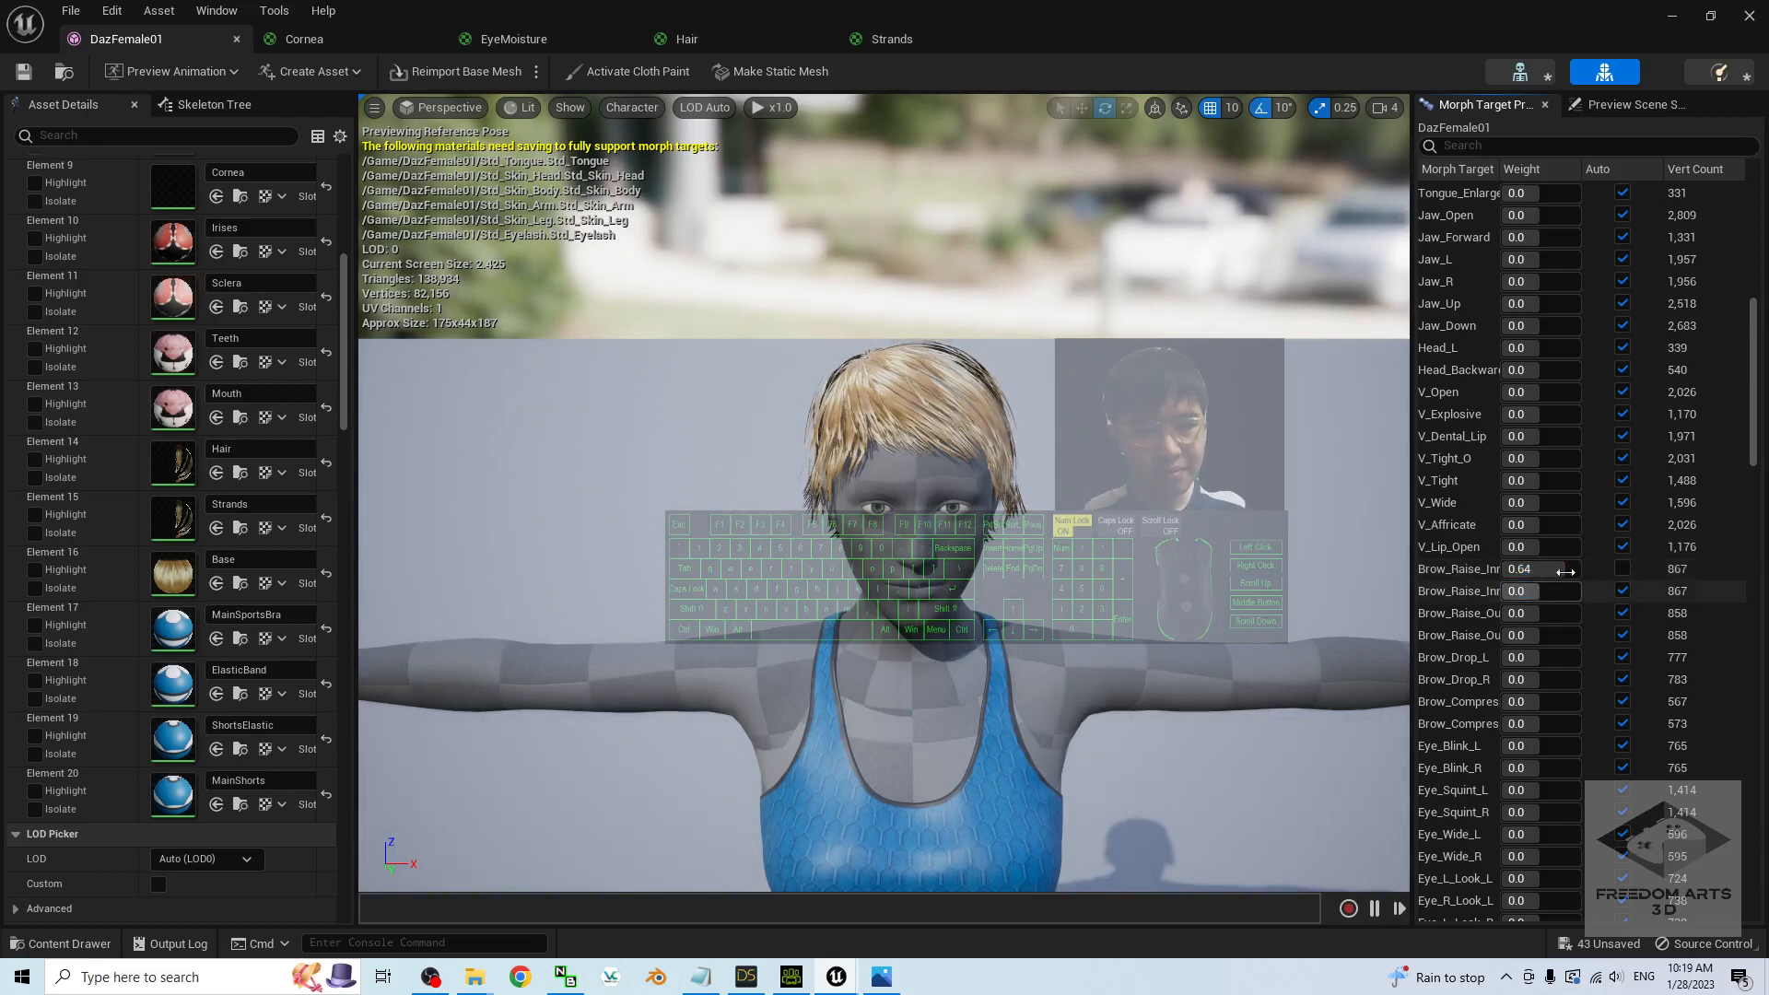
left_click(1629, 569)
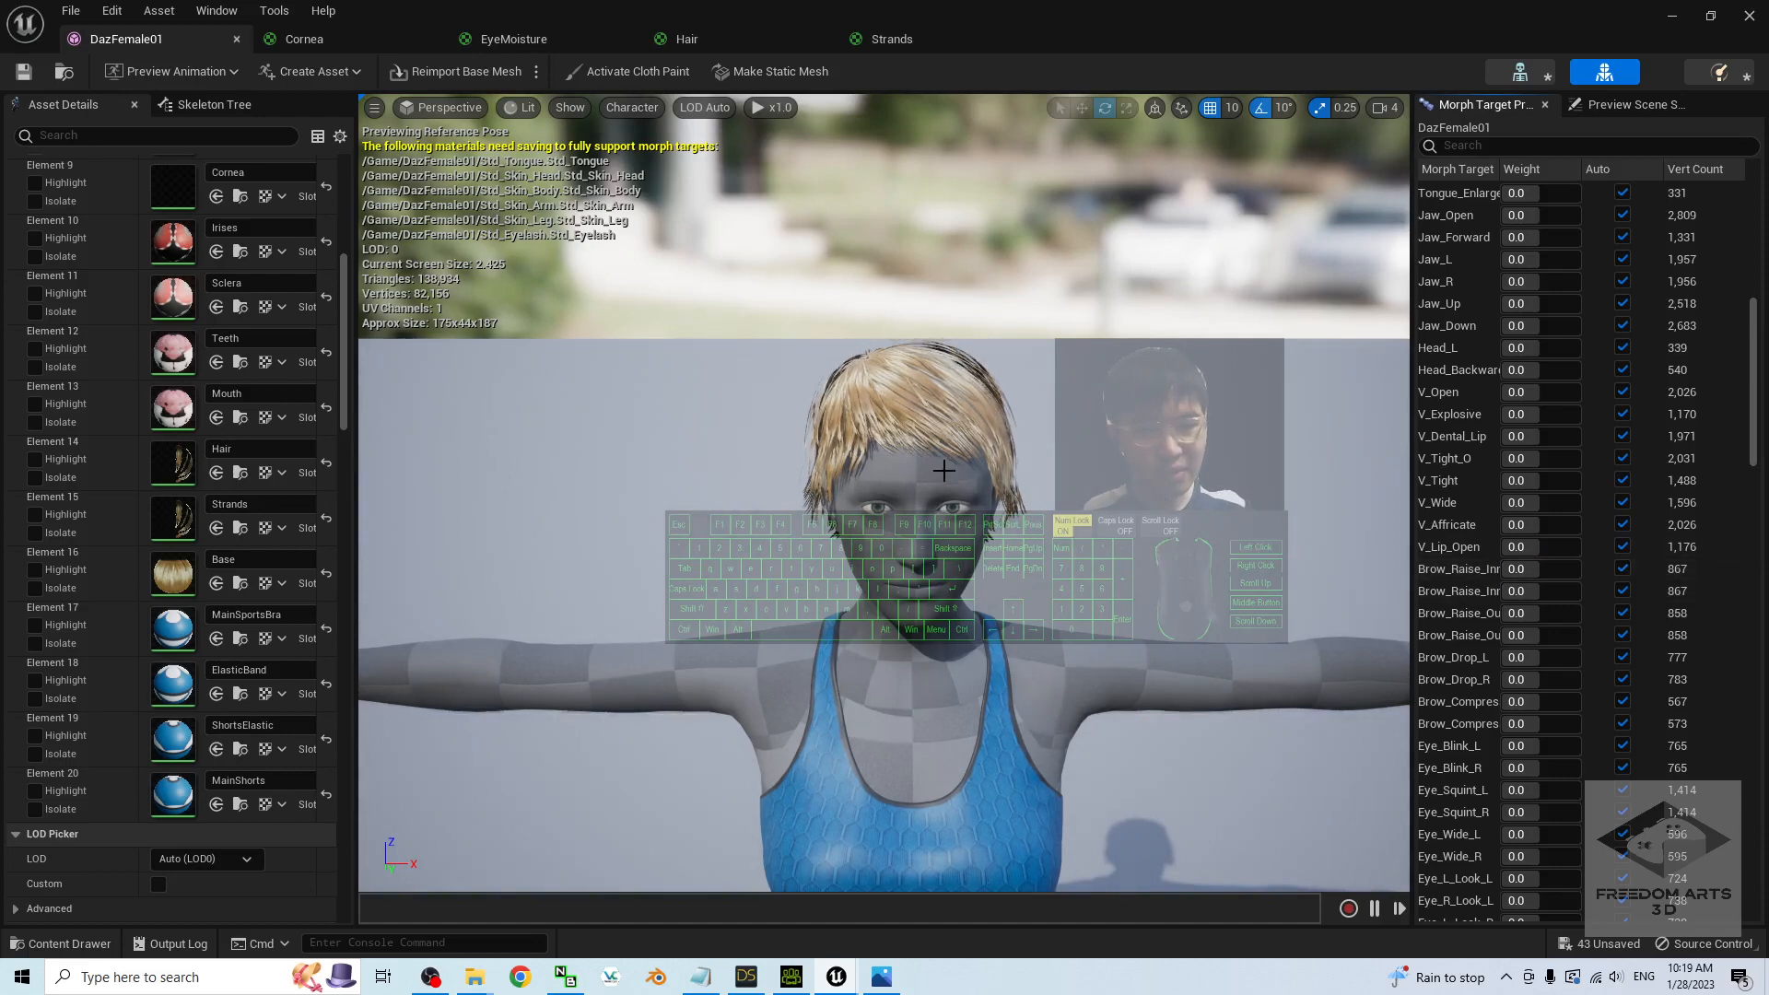
- Try the outer brow raise morph target at about 0.26, right blink at -0.12 and left eye look at about 0.48, then restore automatic weights
scroll(1004, 601, "down", 3)
left_click_drag(733, 651, 1000, 593, "alt")
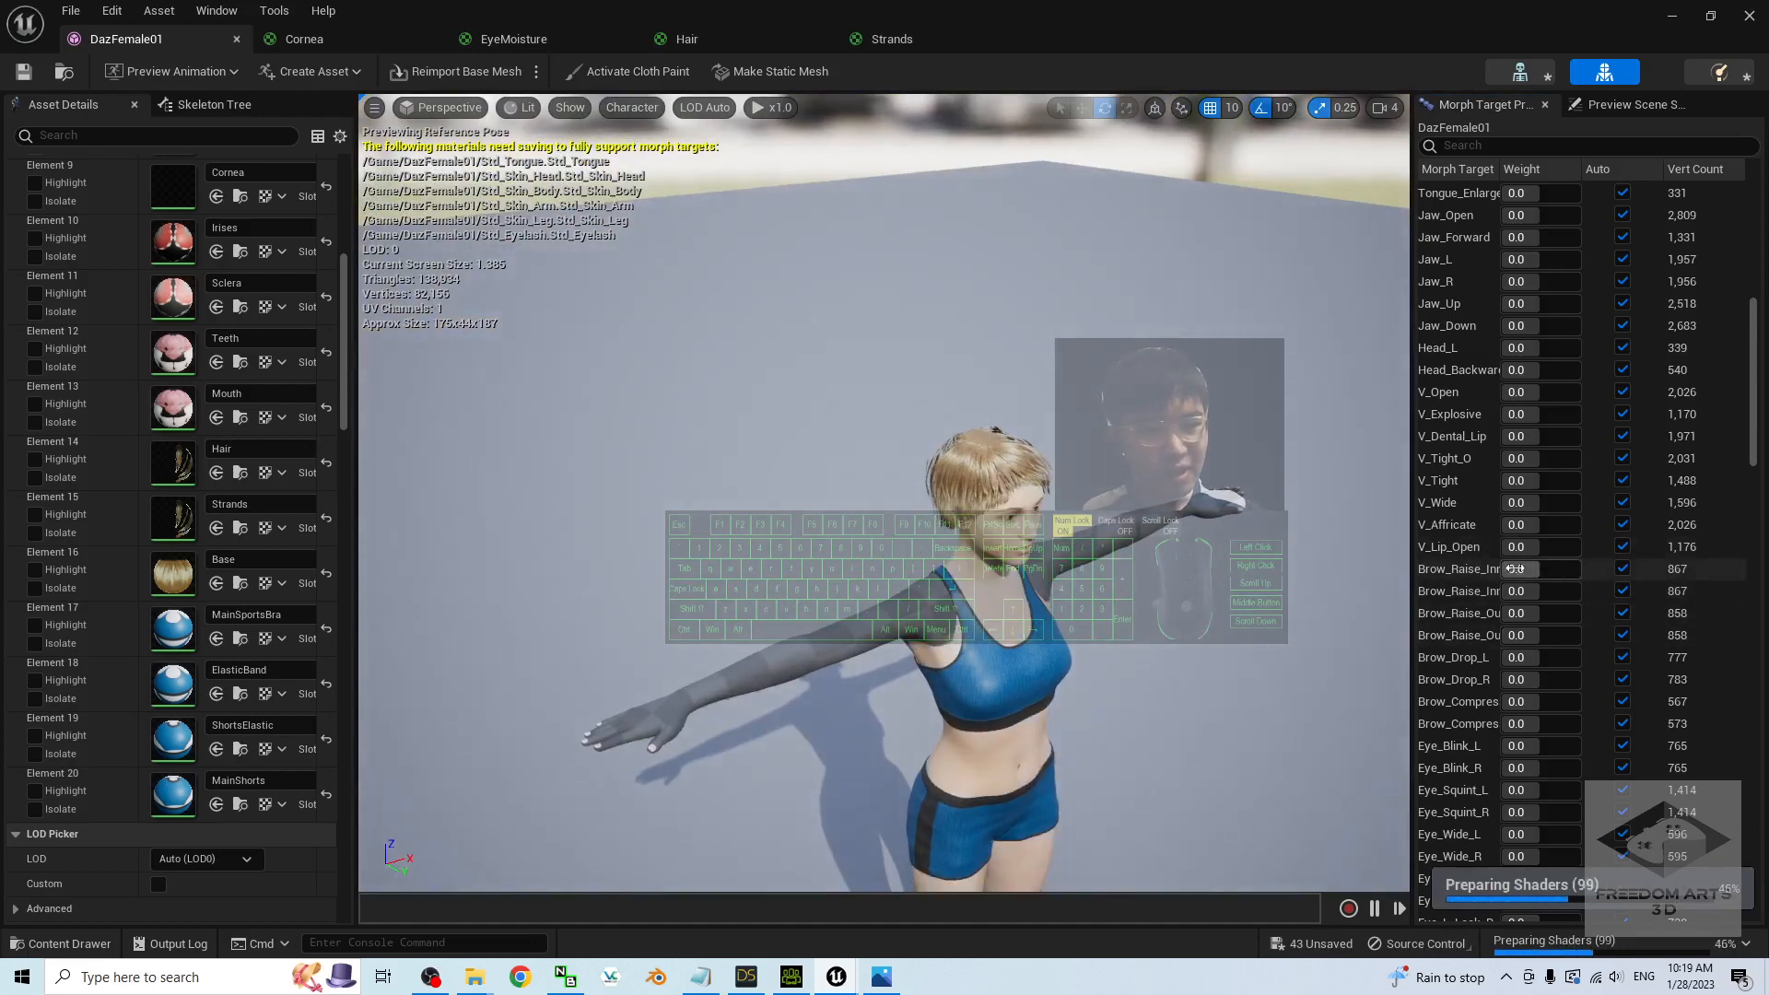
scroll(1188, 585, "up", 4)
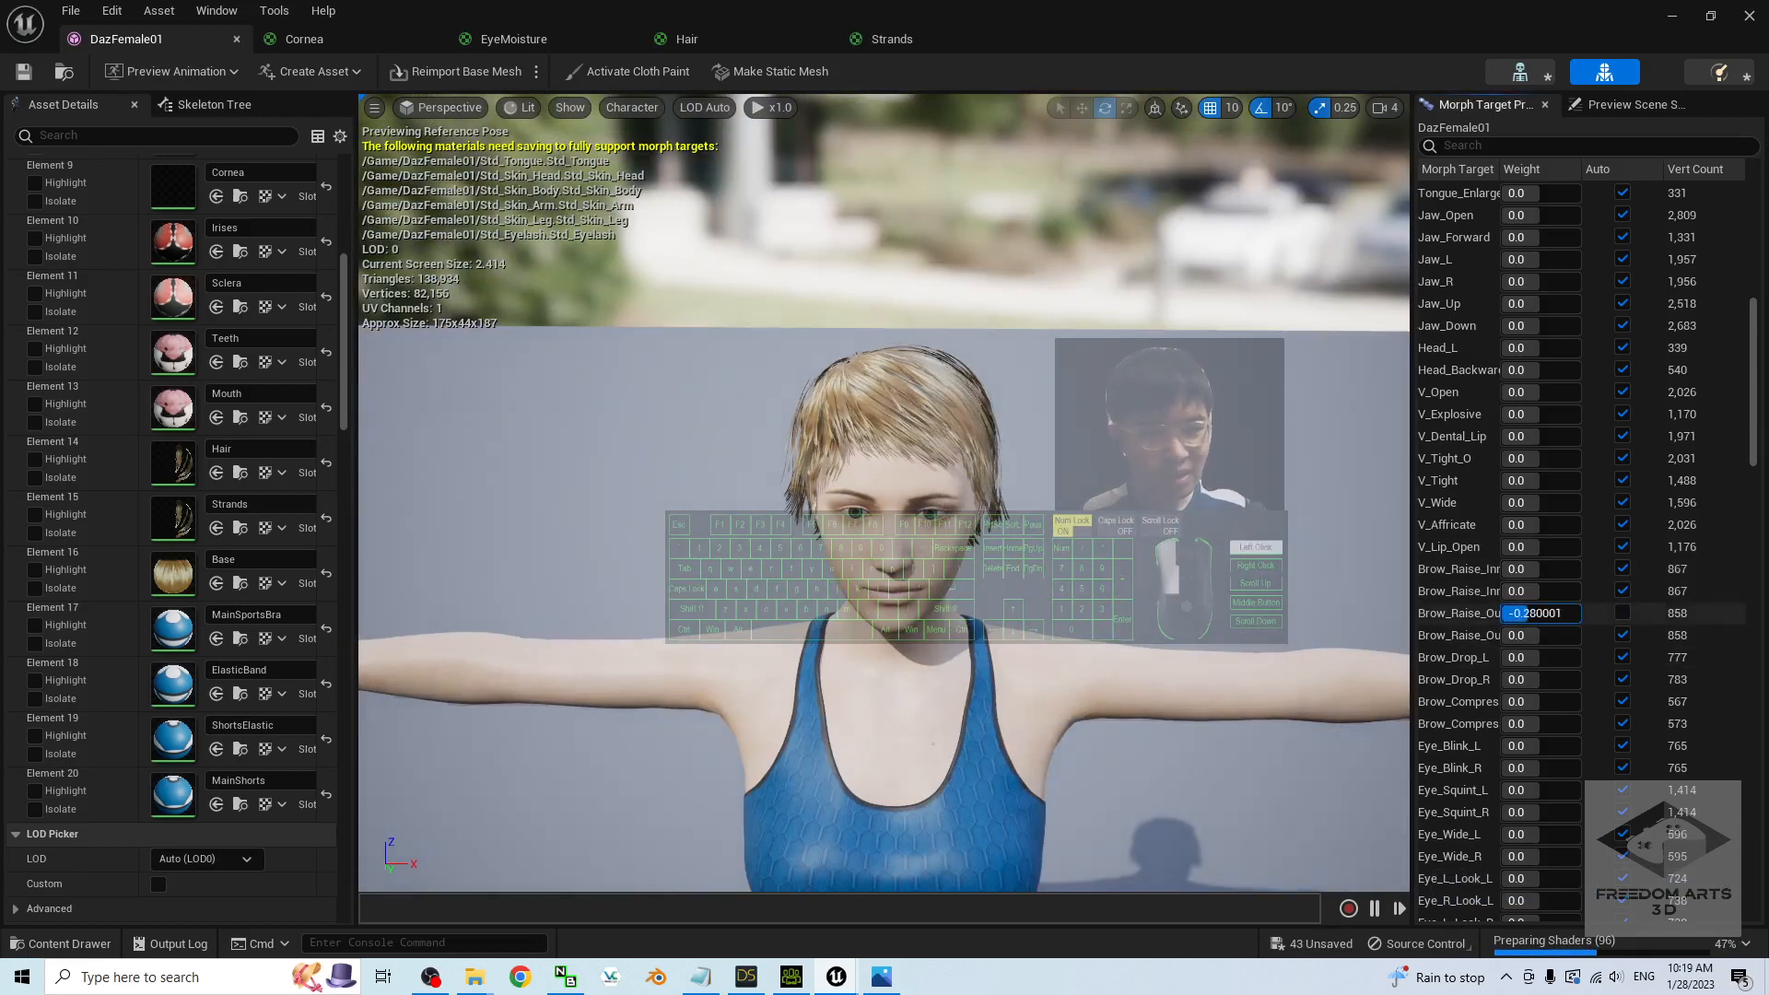
left_click_drag(1529, 614, 1551, 614)
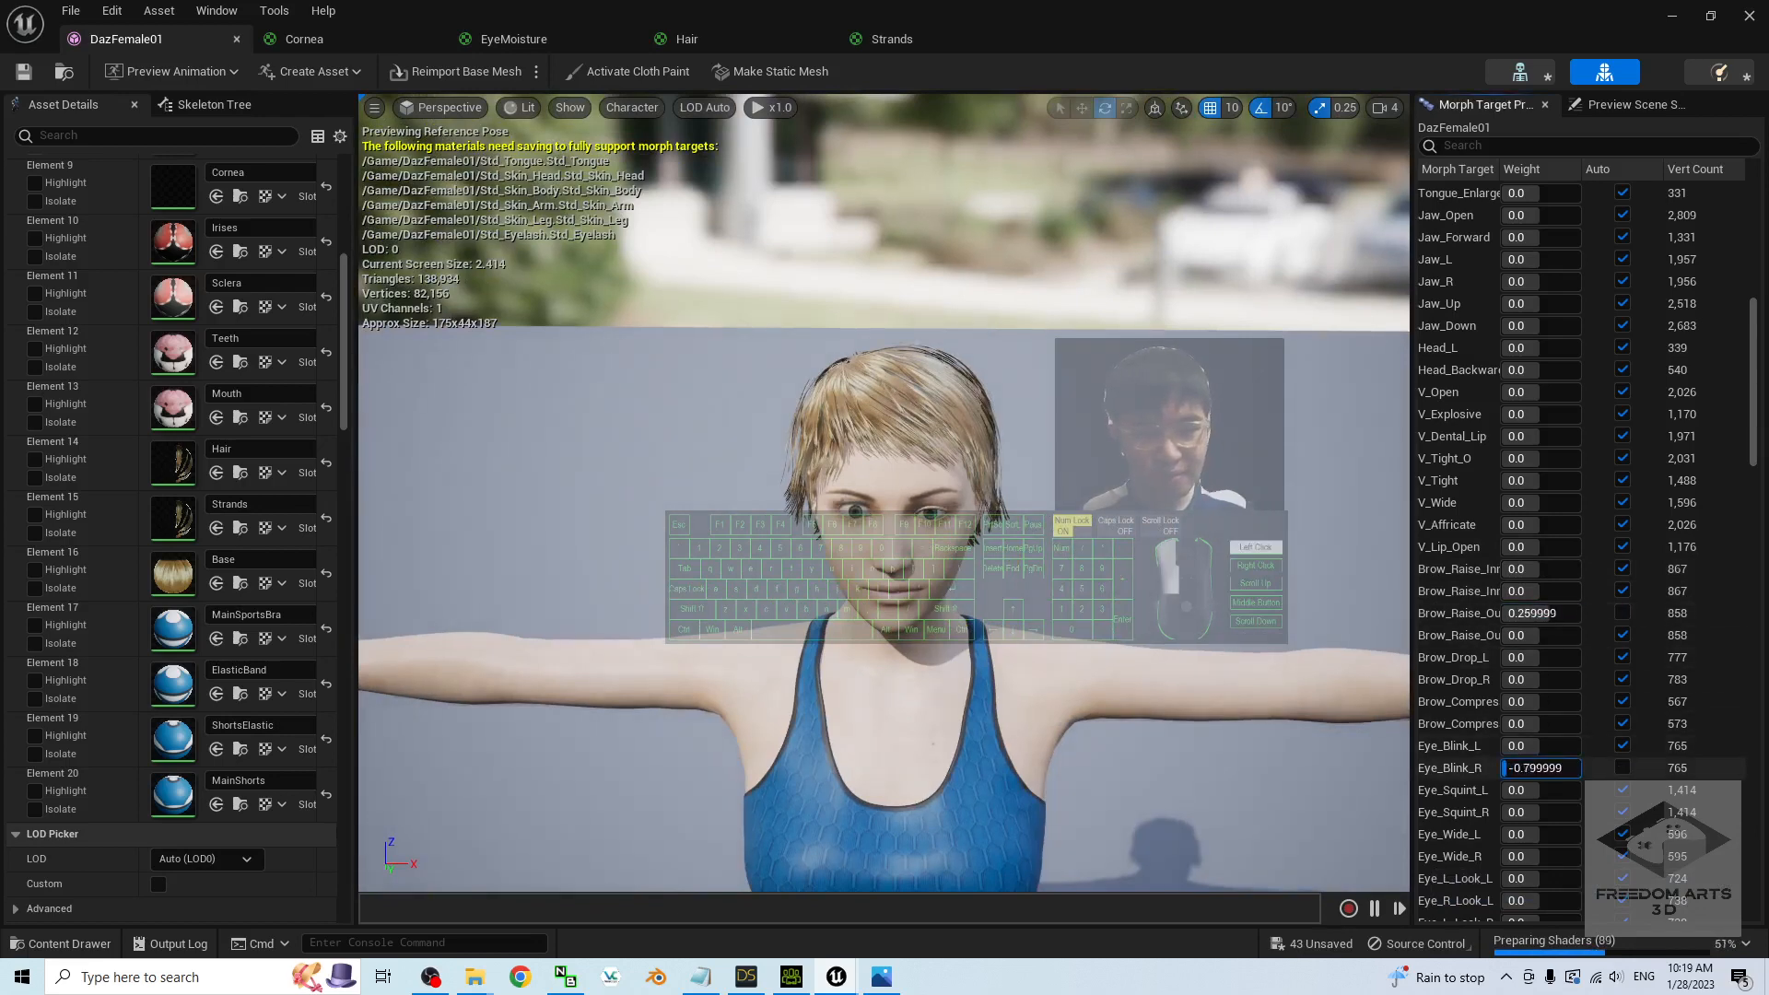
scroll(1544, 775, "down", 3)
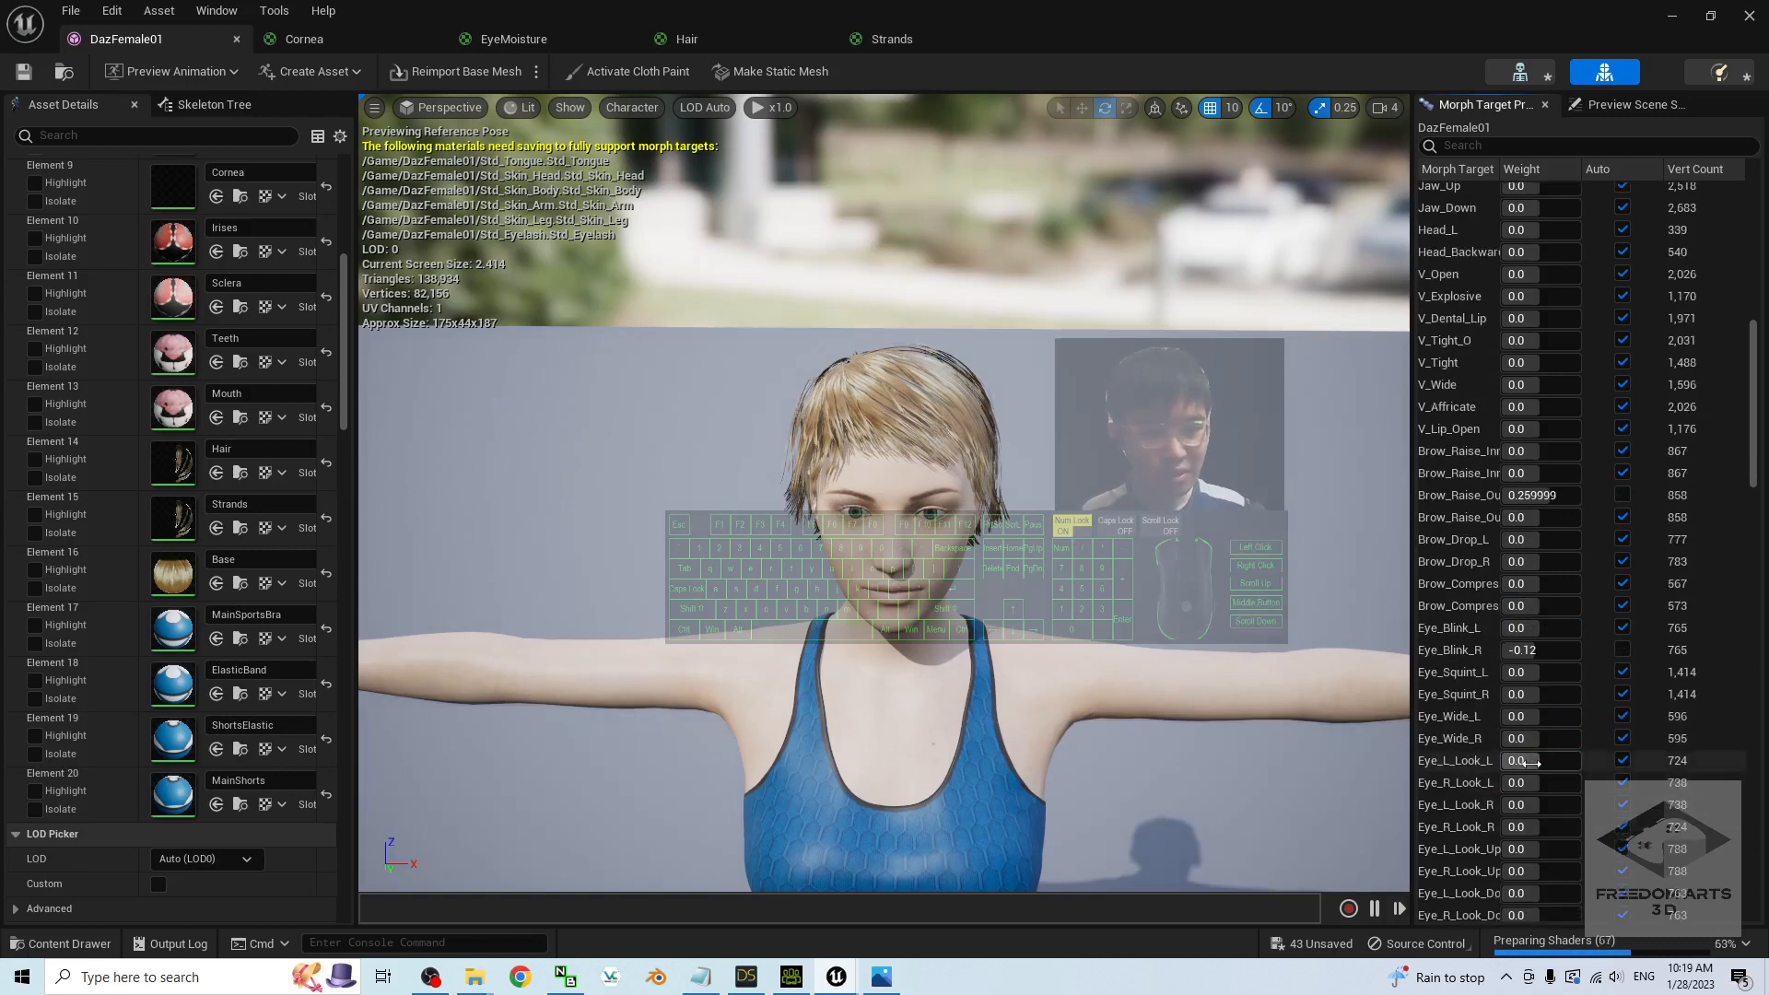
scroll(1530, 806, "down", 1)
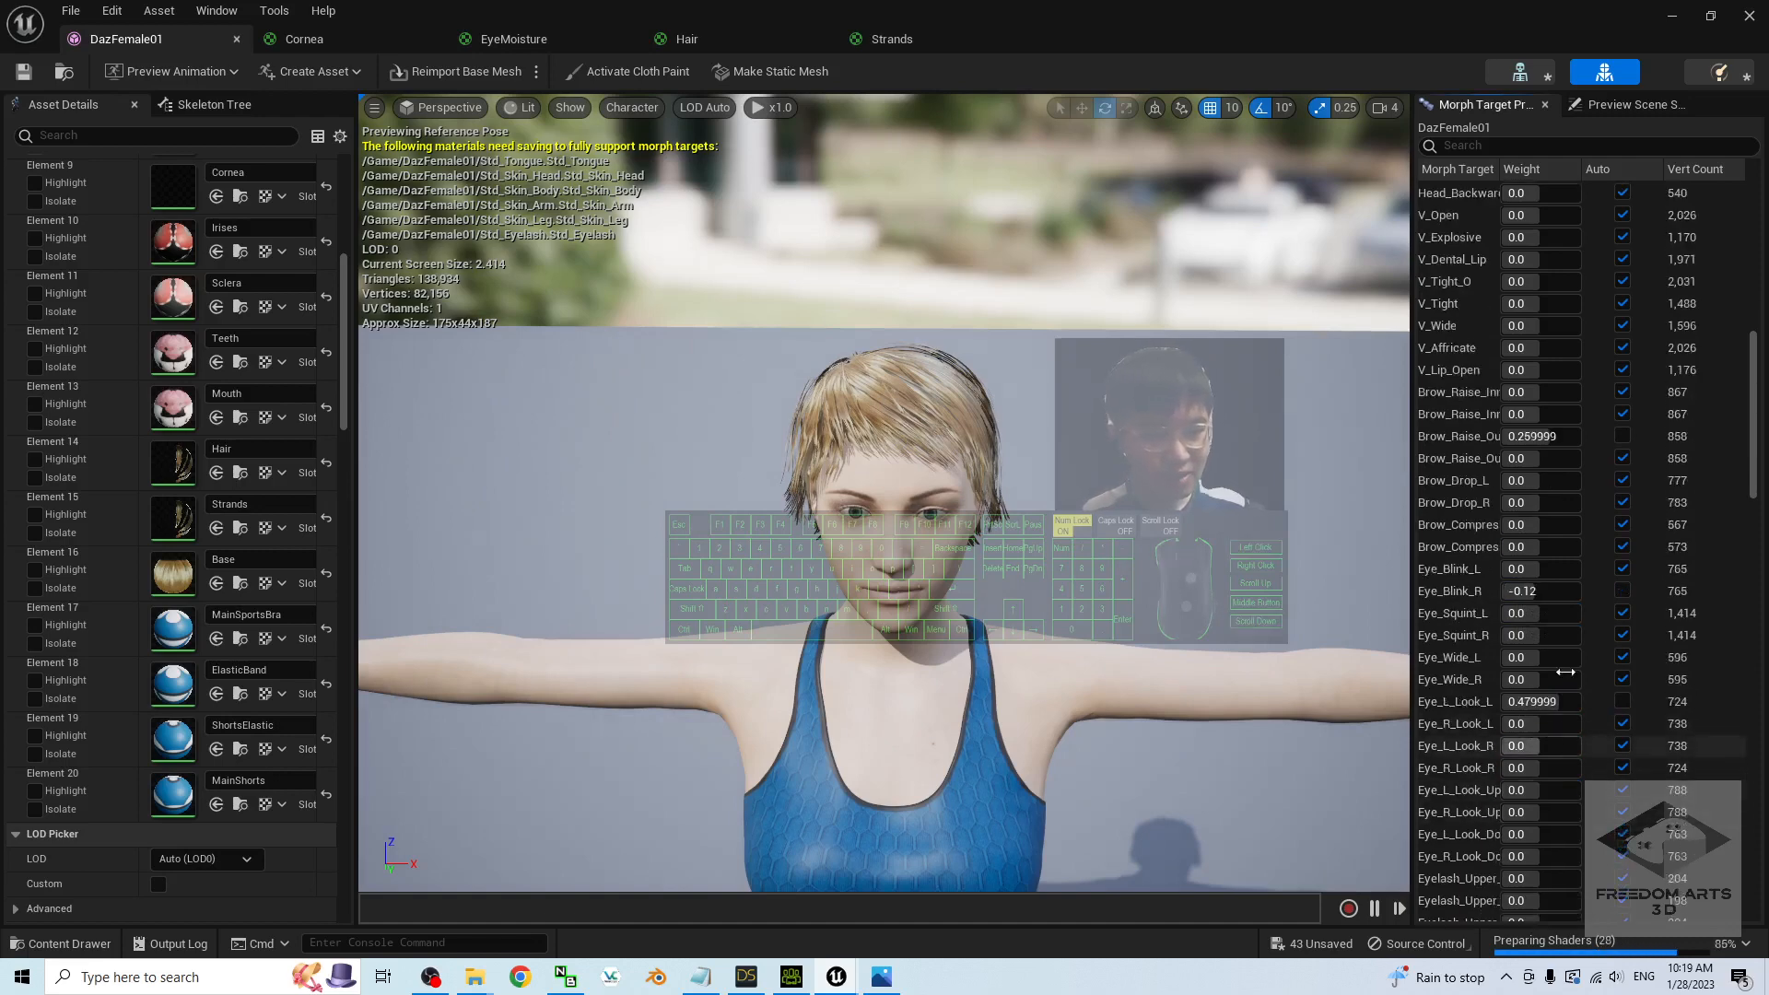
left_click(1623, 436)
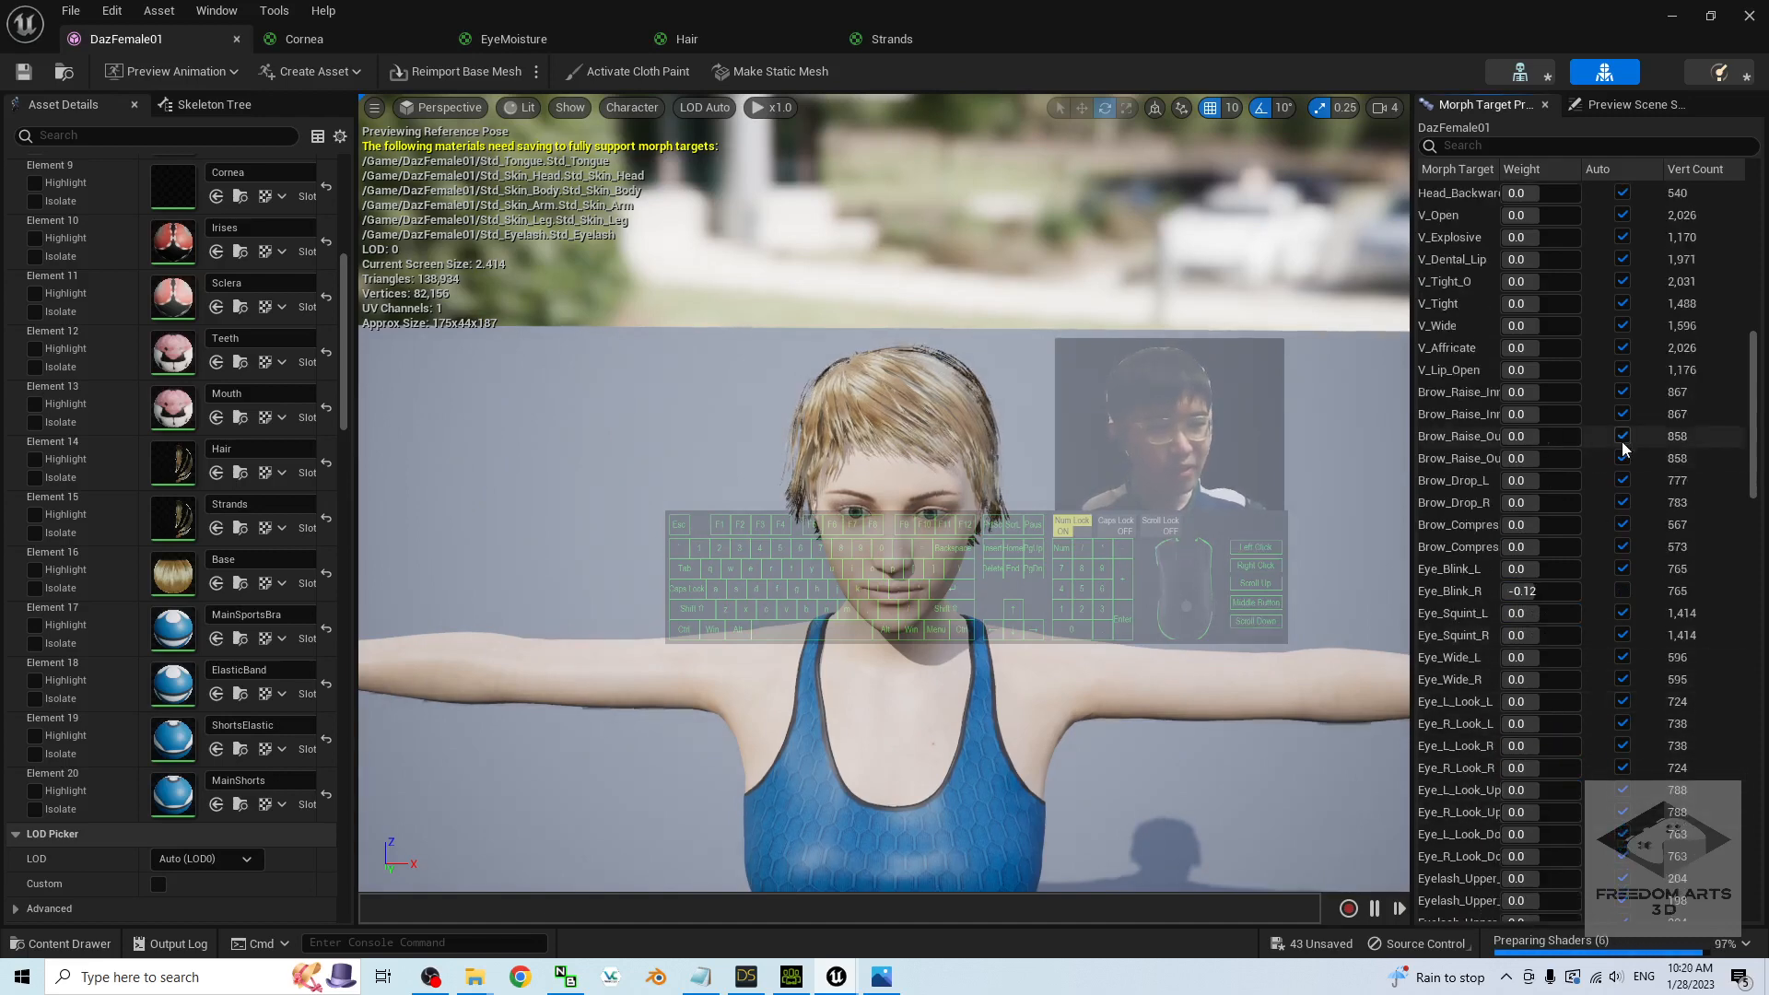
left_click(1623, 591)
- View the whole DazFemale01 character from an angle, then close the asset editor window
scroll(874, 523, "down", 5)
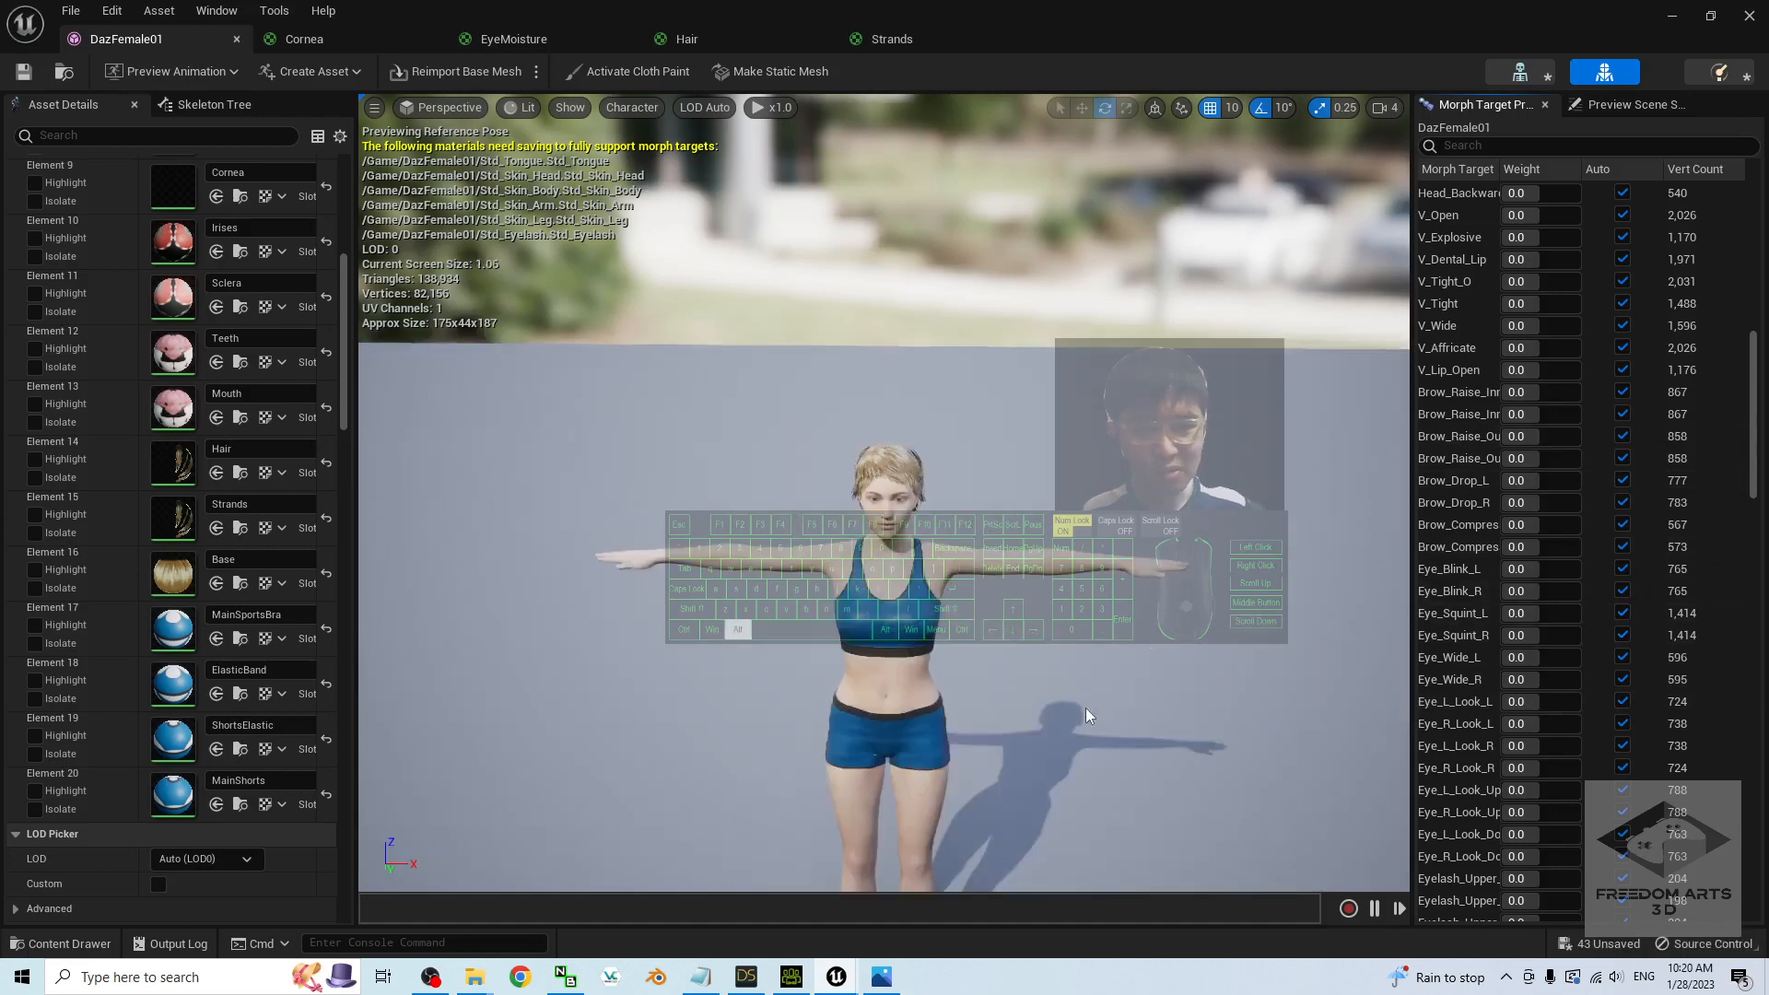
middle_click_drag(1090, 715, 1118, 688, "alt")
left_click_drag(857, 632, 945, 669, "alt")
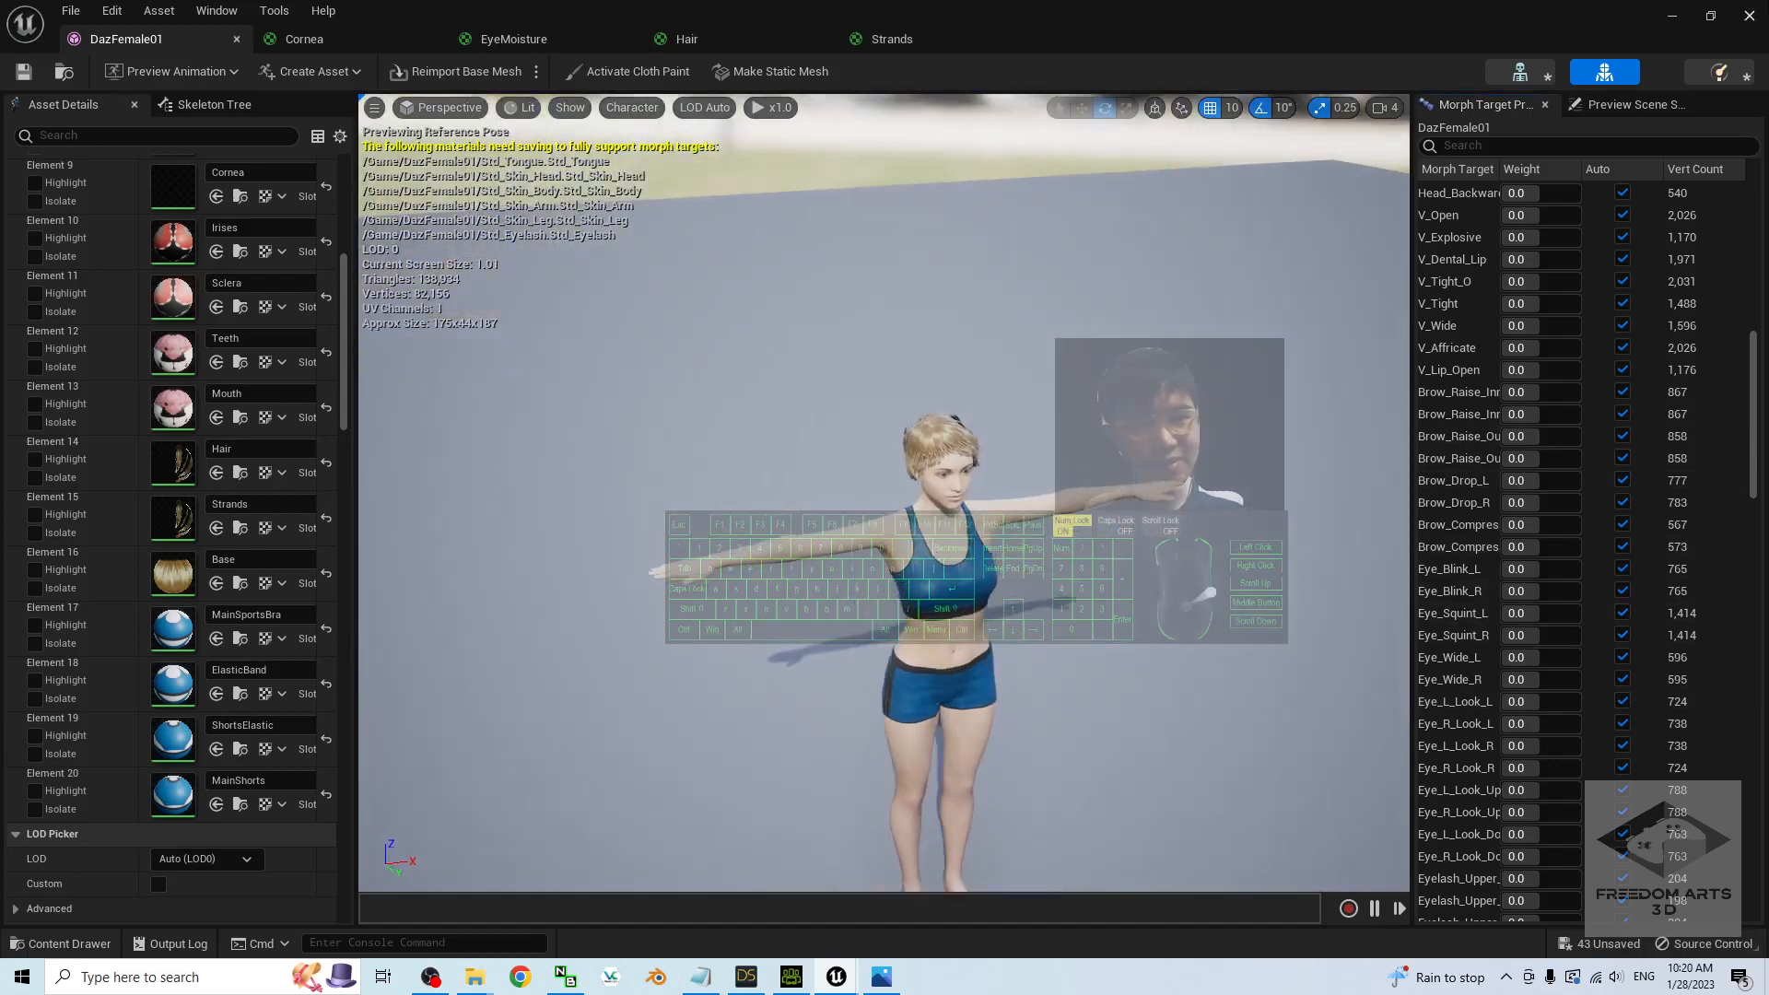
left_click(1749, 17)
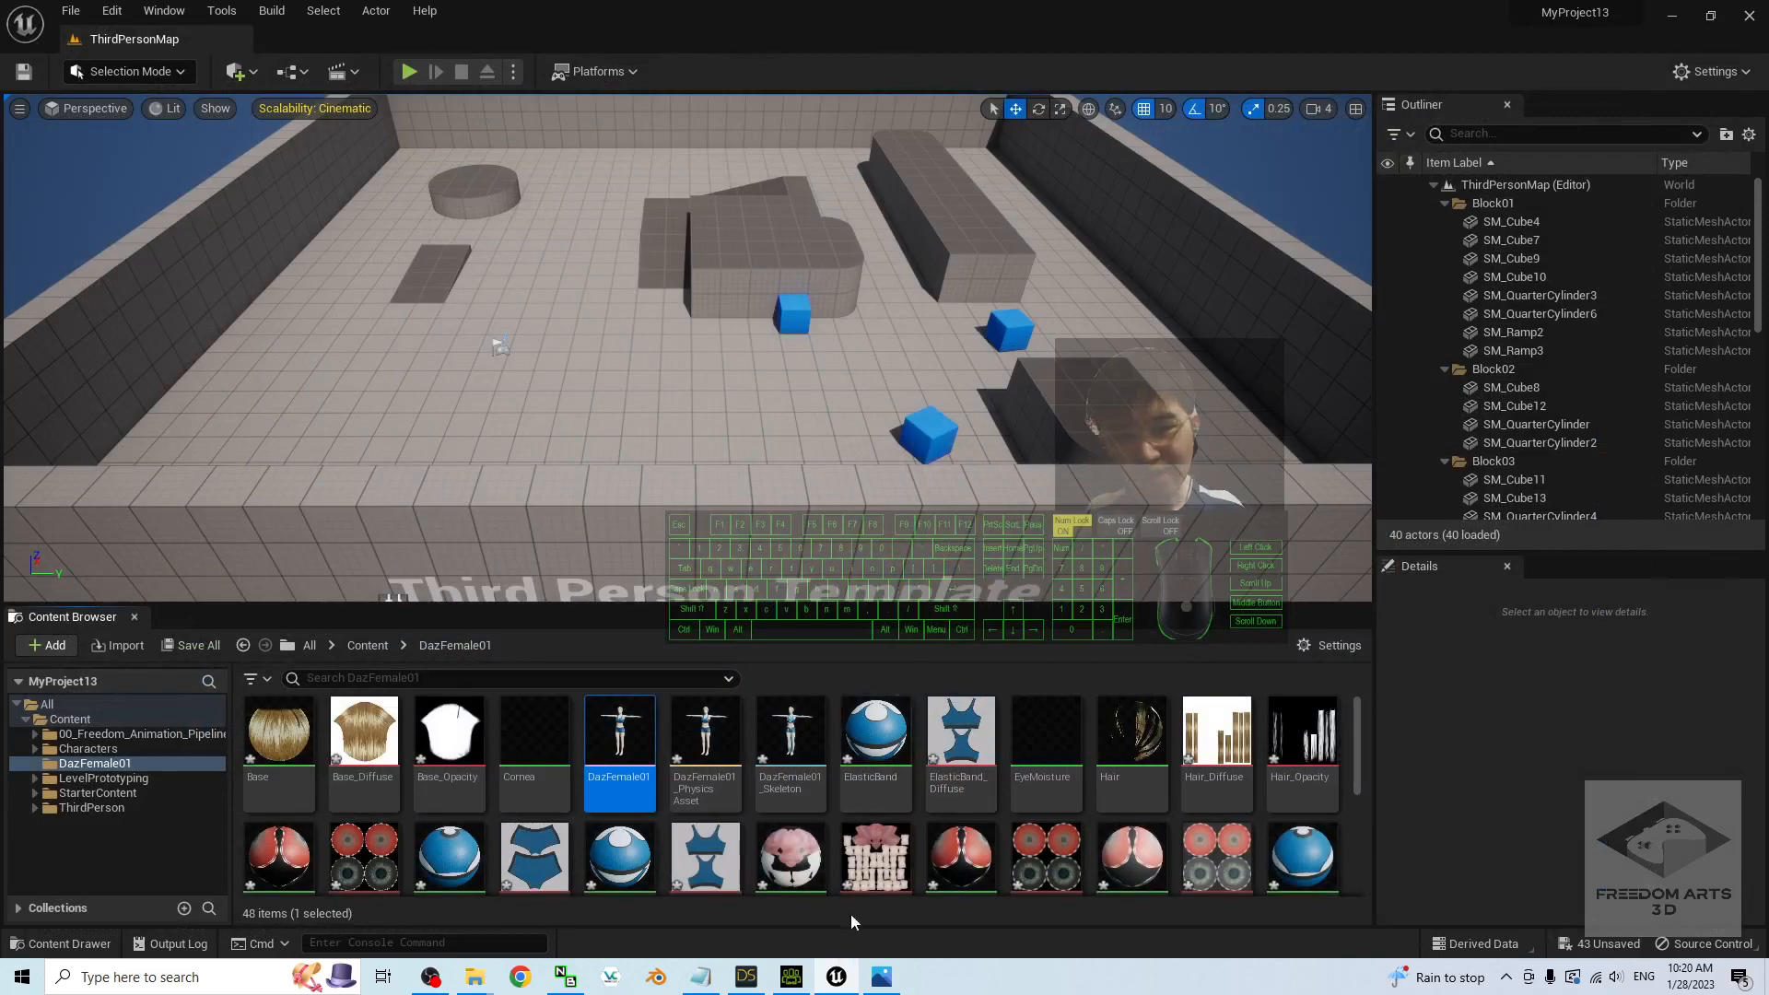
left_click(886, 979)
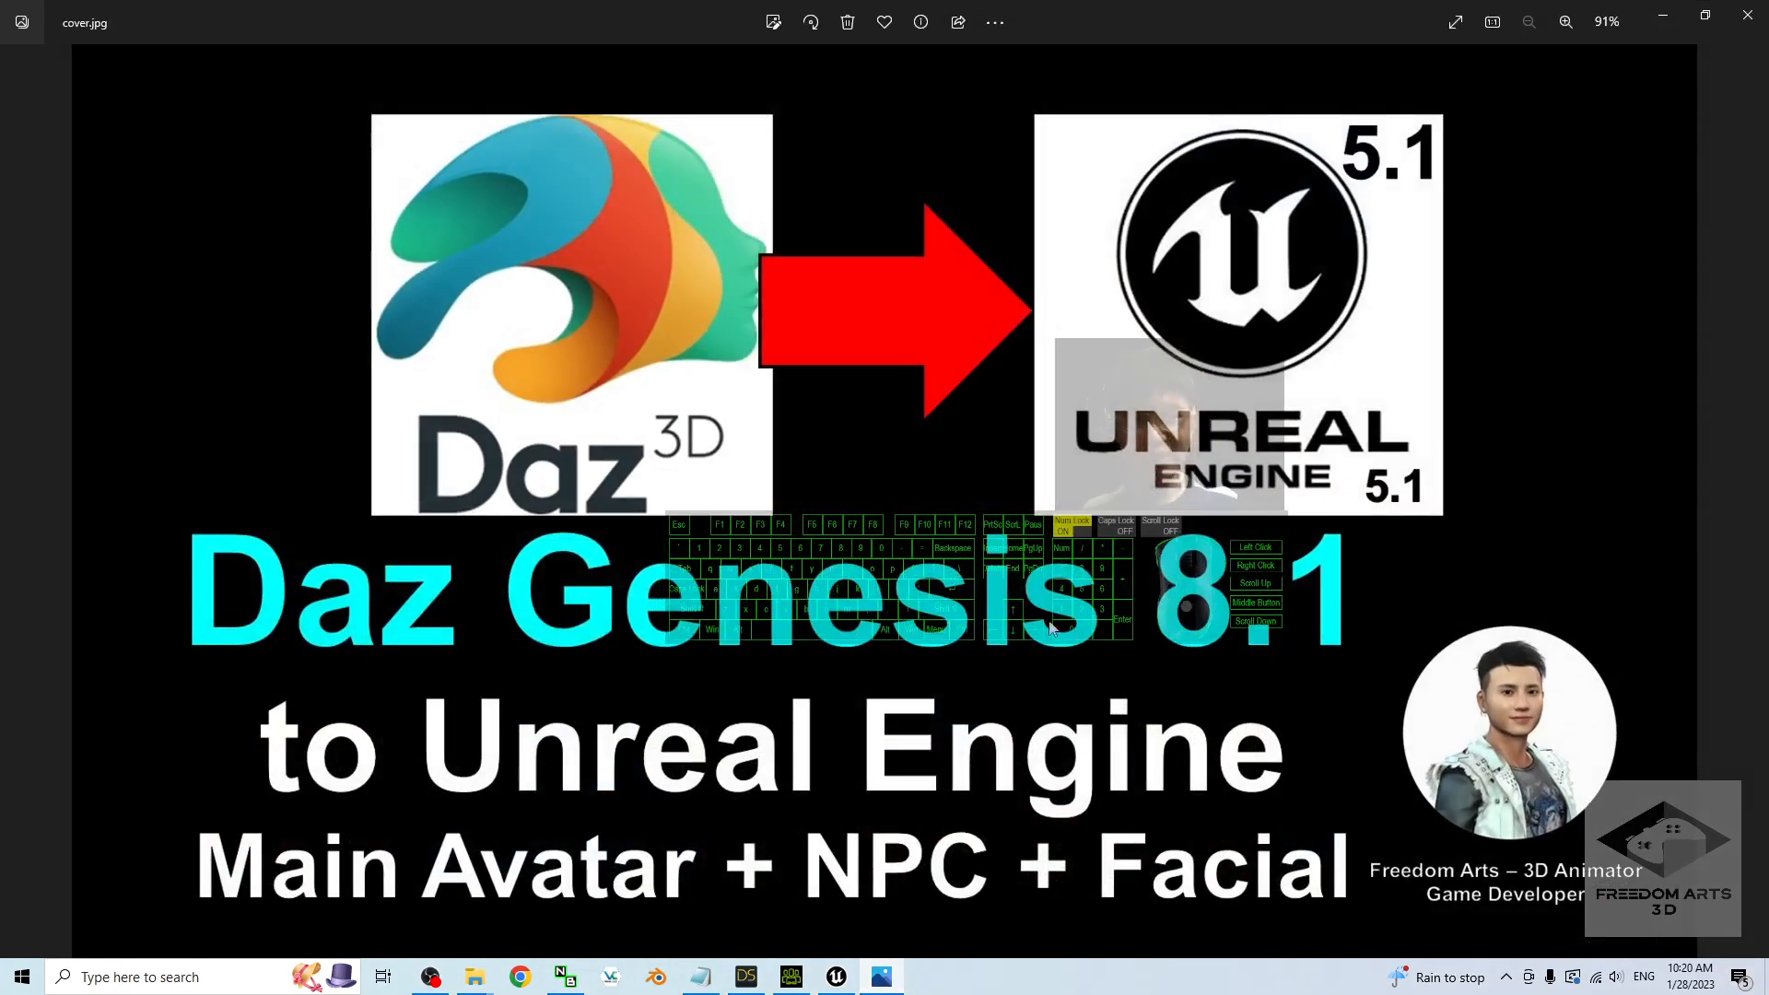
left_click(1662, 20)
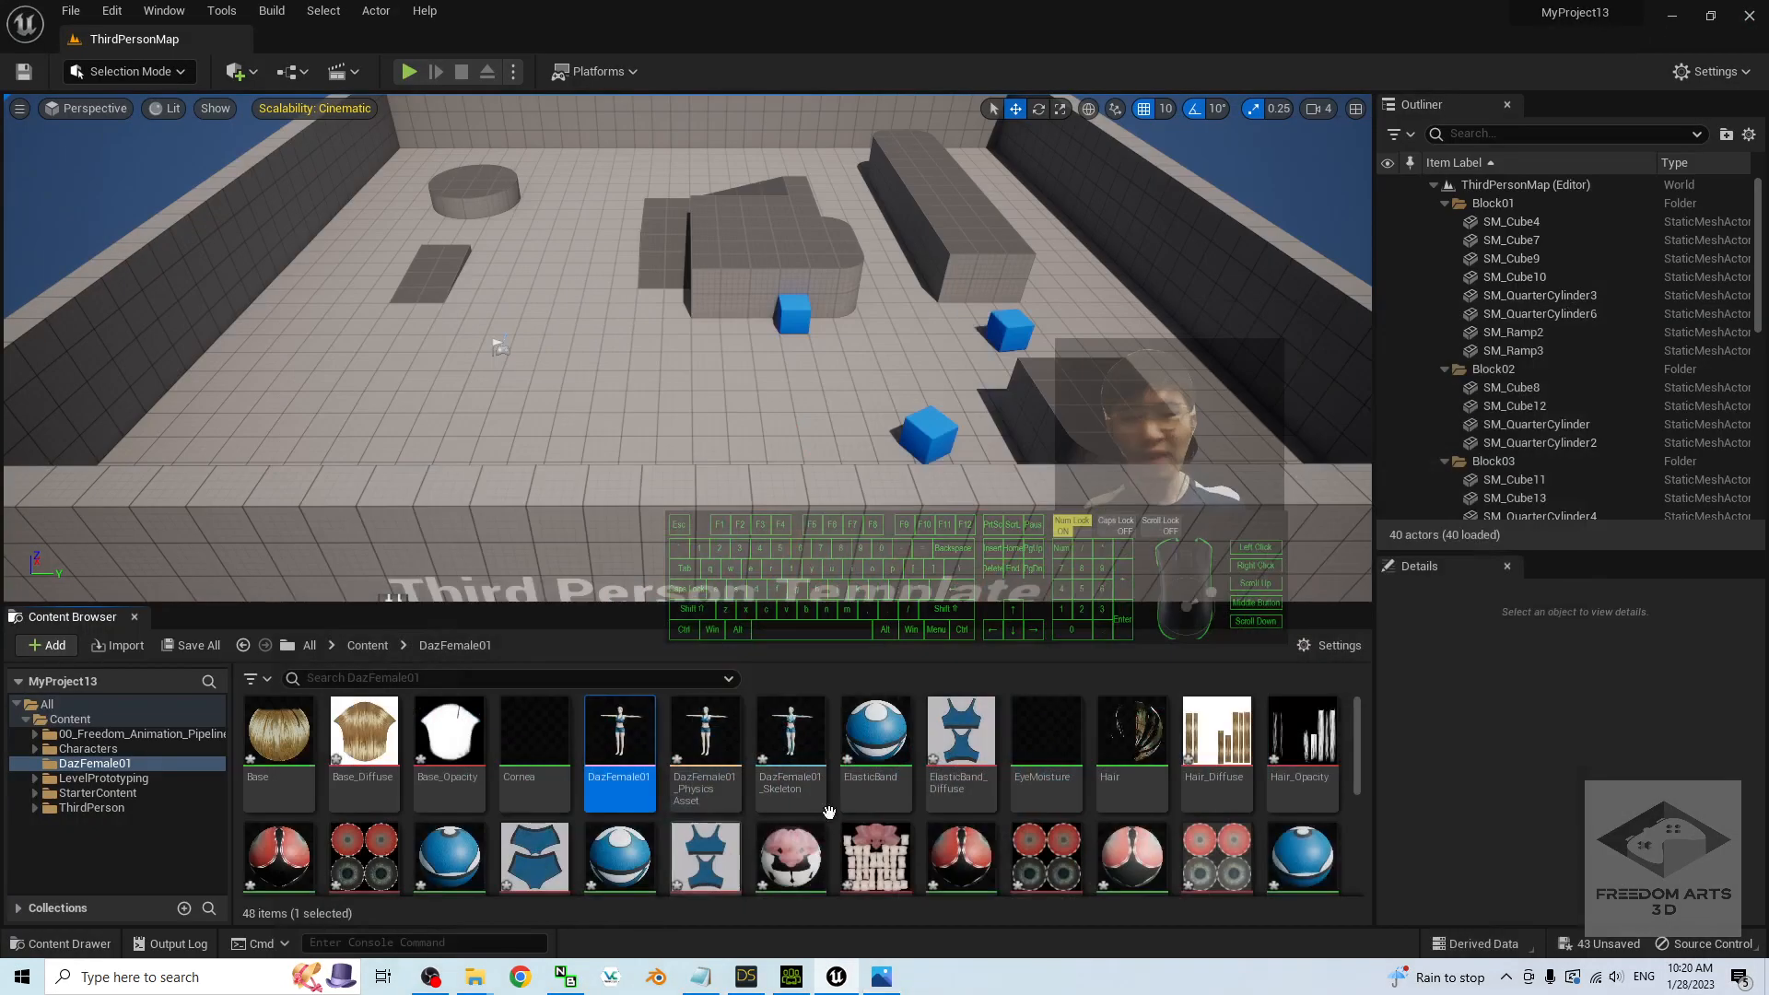
- Open the AnimationBlueprint folder inside Content/00_Freedom_Animation_Pipeline/UE4_Apose_Mannequin/Animations
left_click(367, 645)
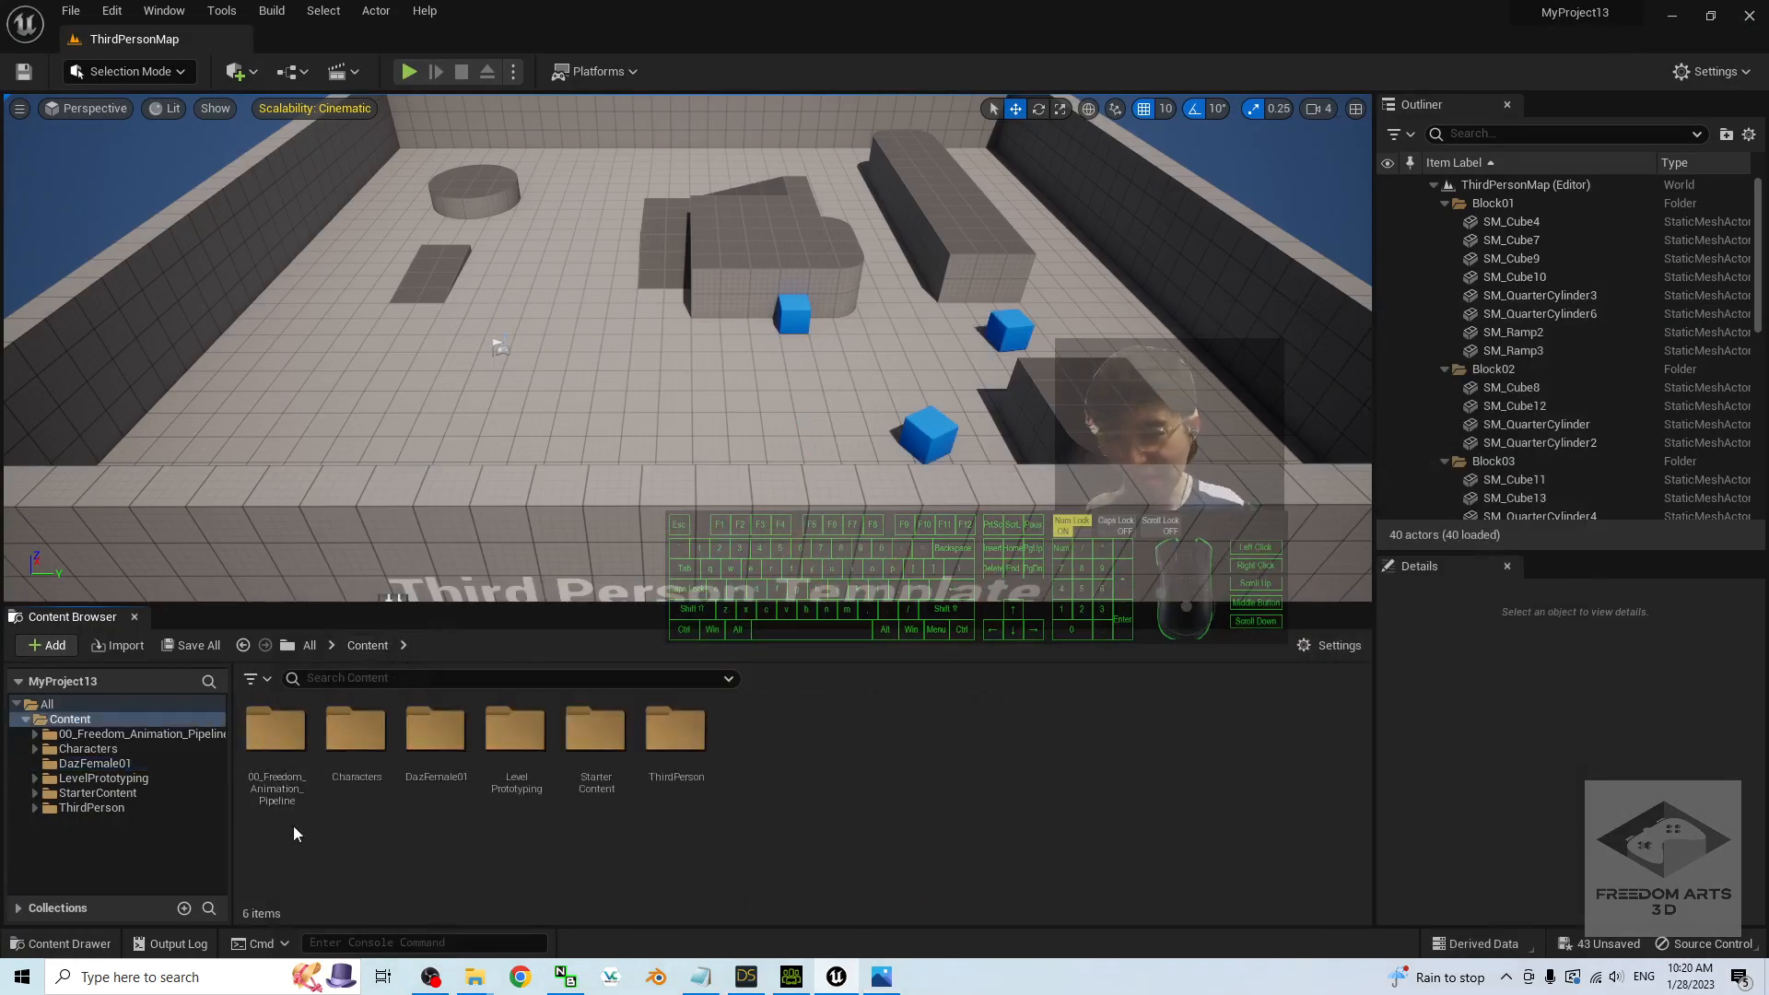
double_click(276, 730)
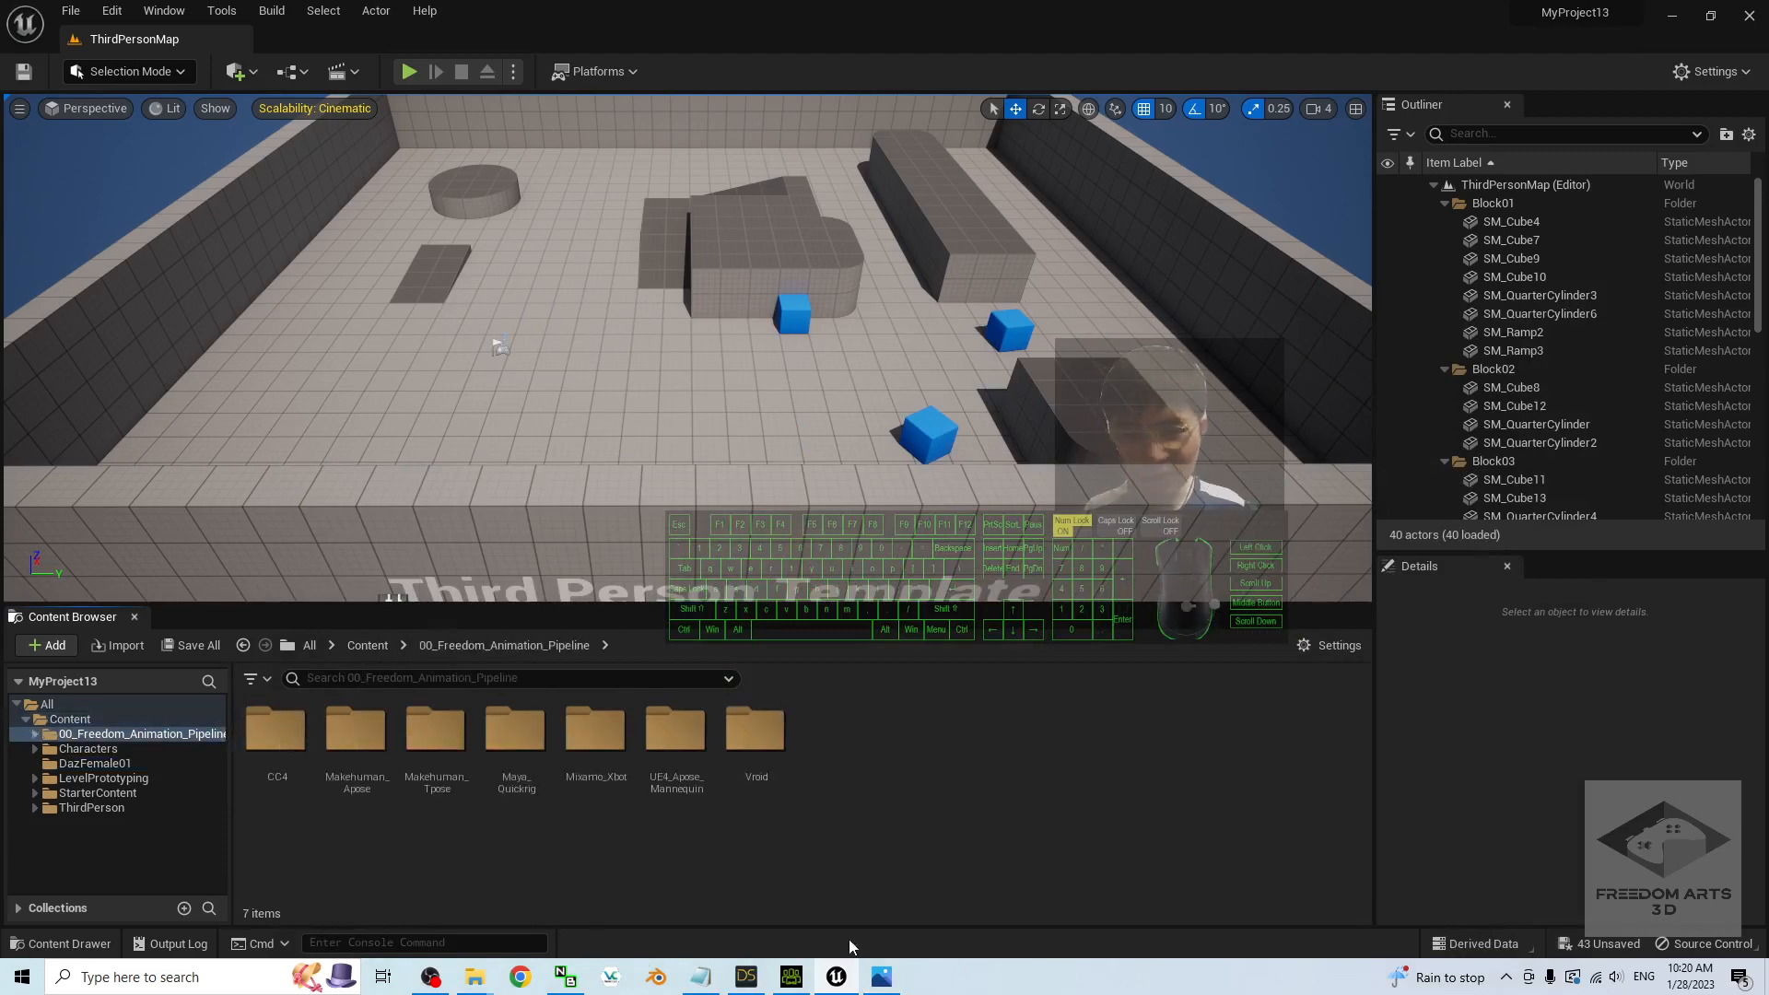
left_click(687, 734)
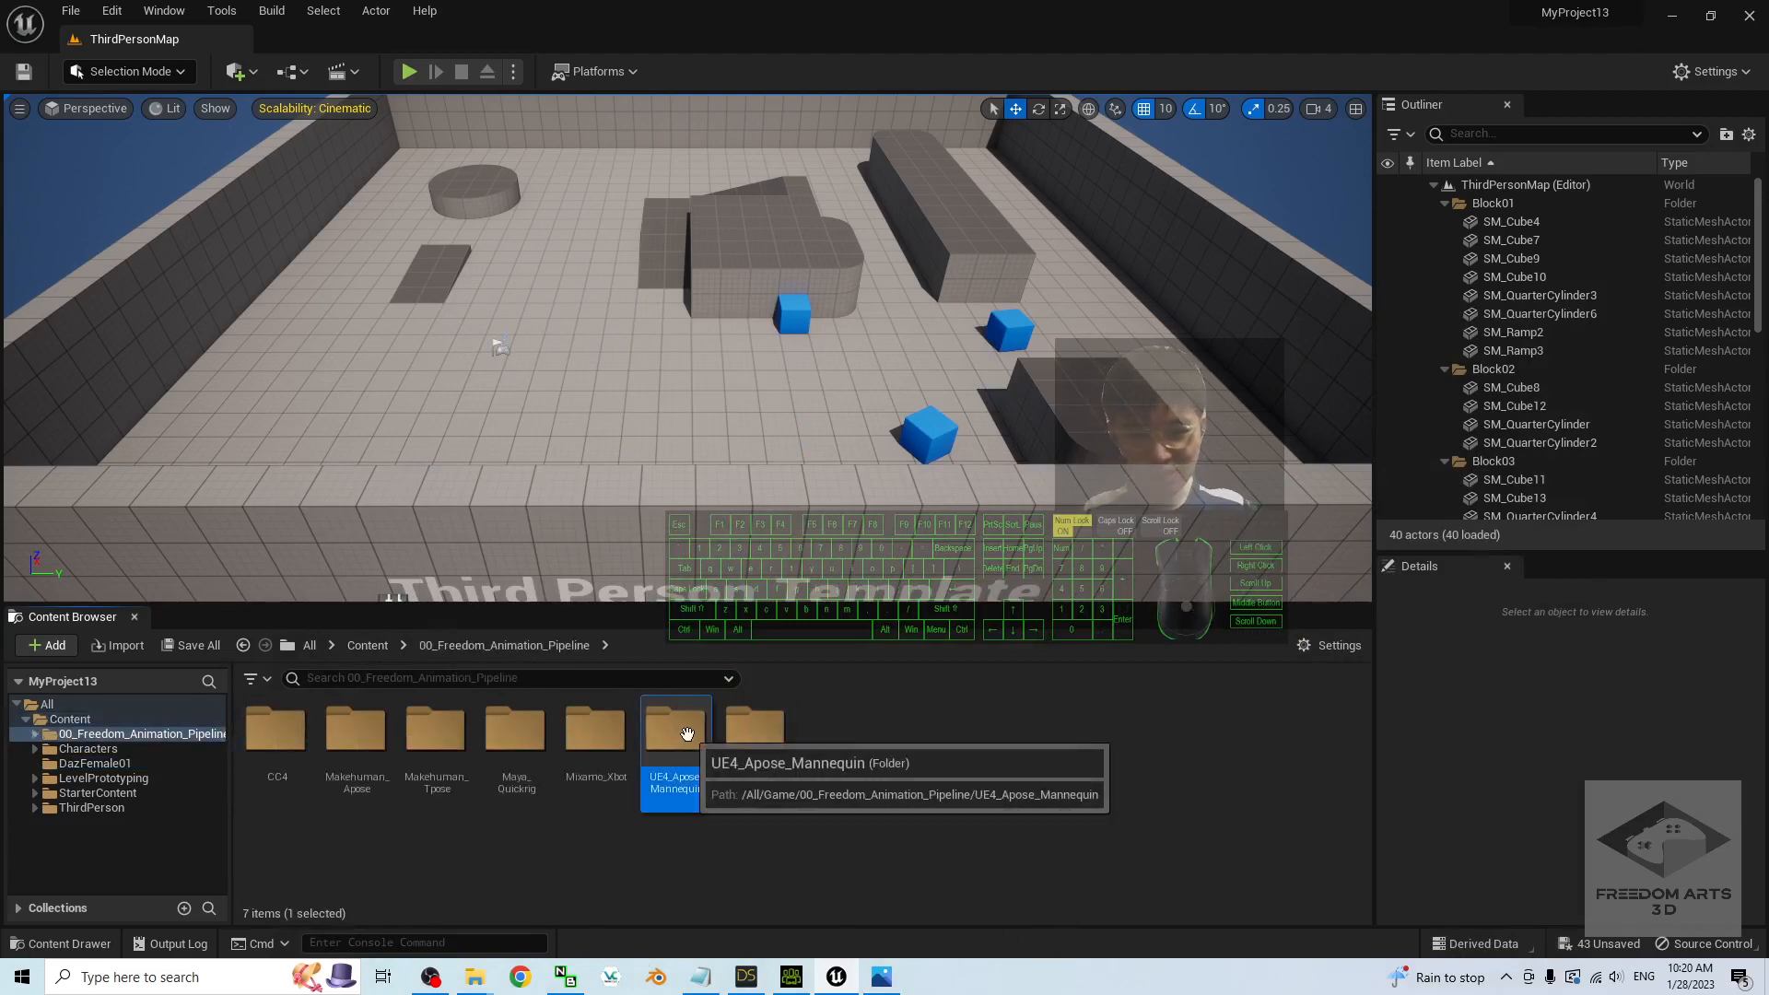
double_click(682, 731)
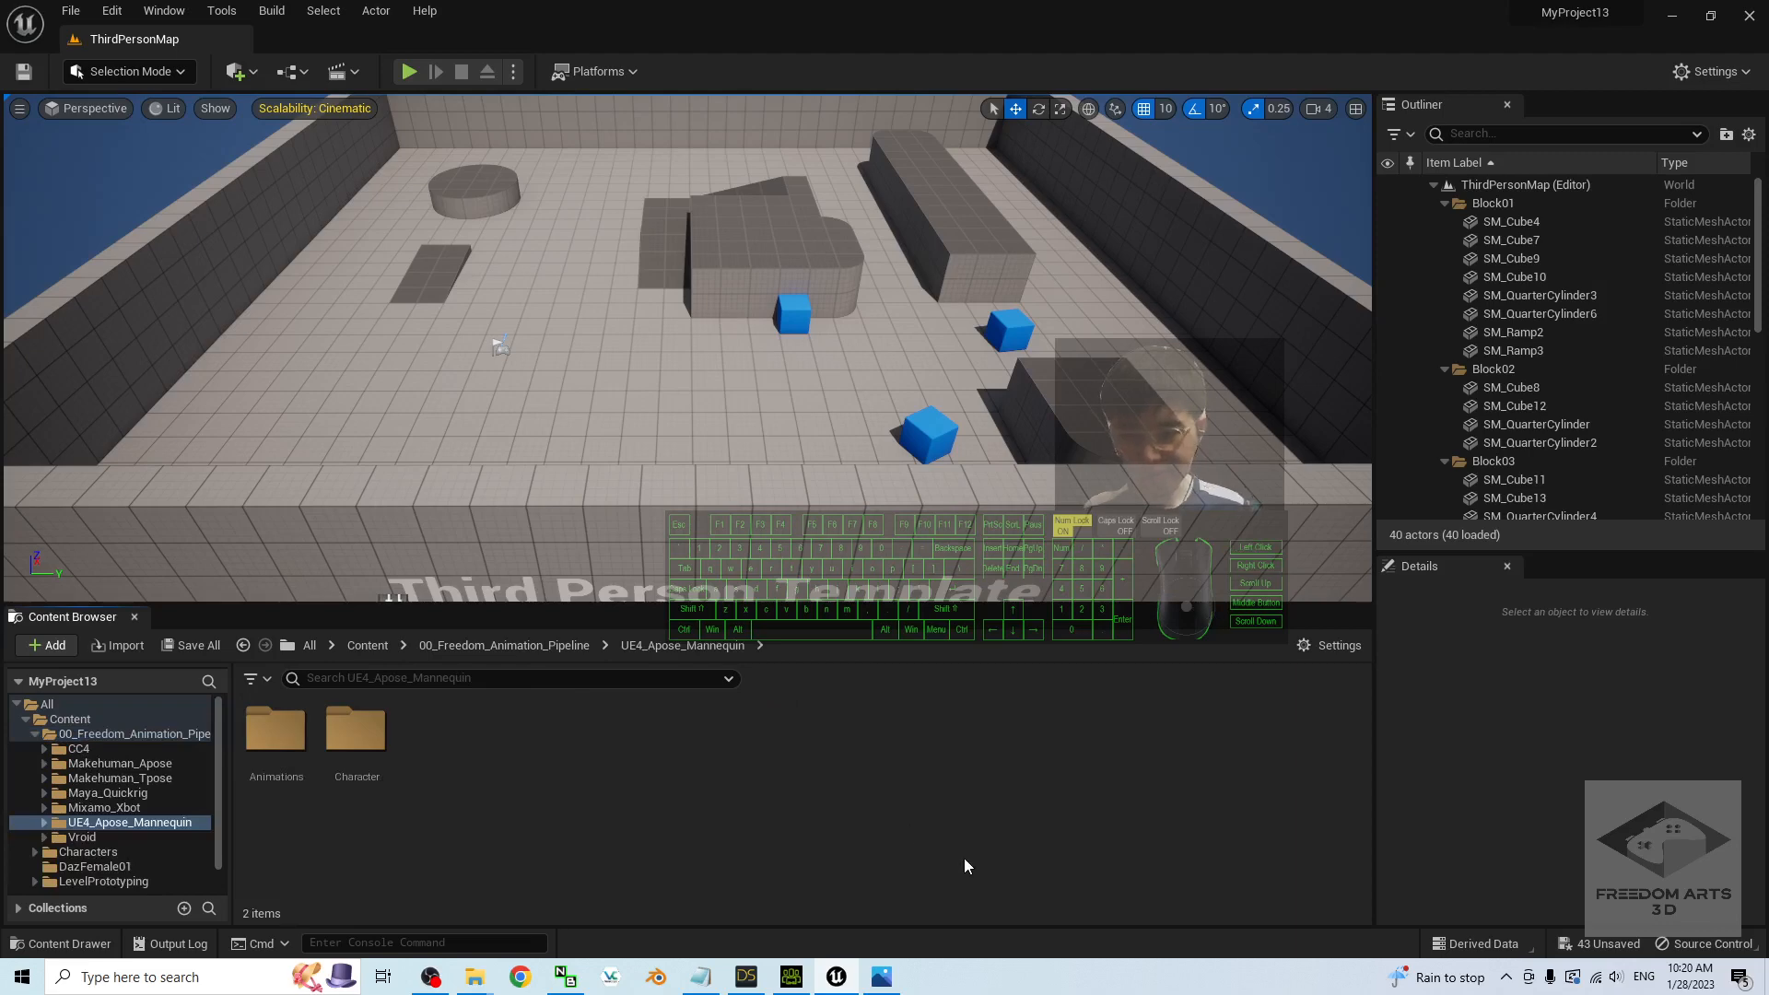
double_click(276, 730)
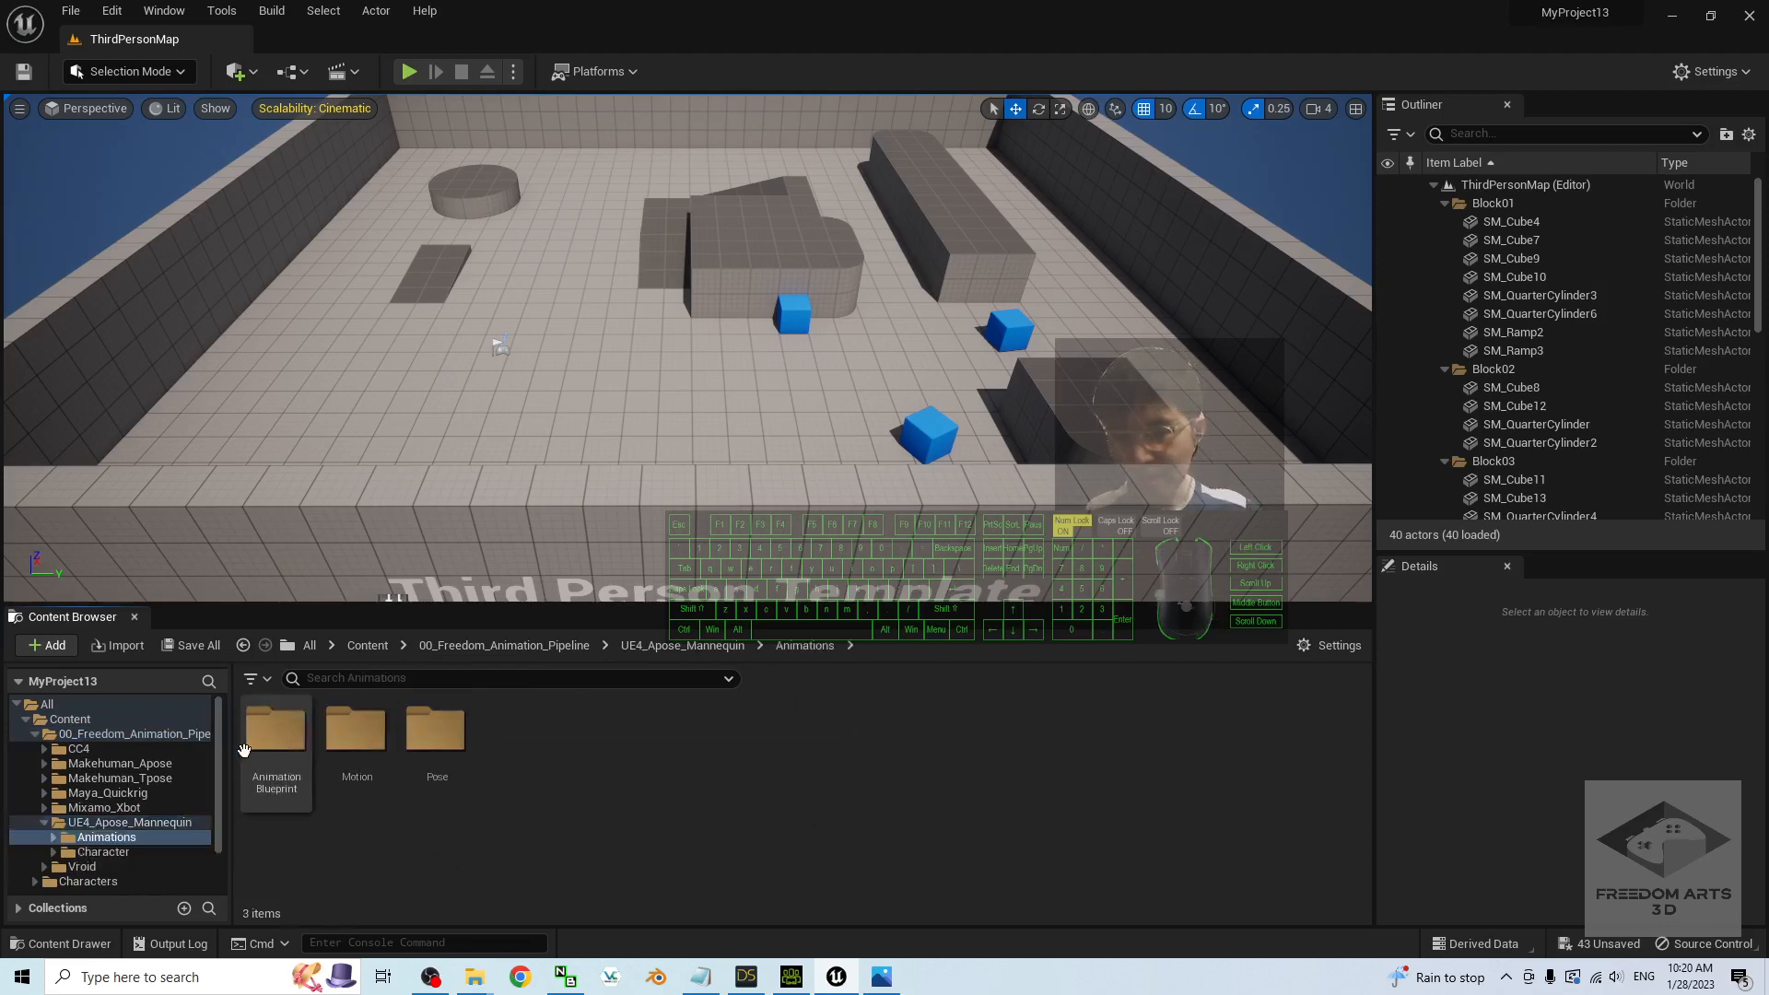
double_click(275, 733)
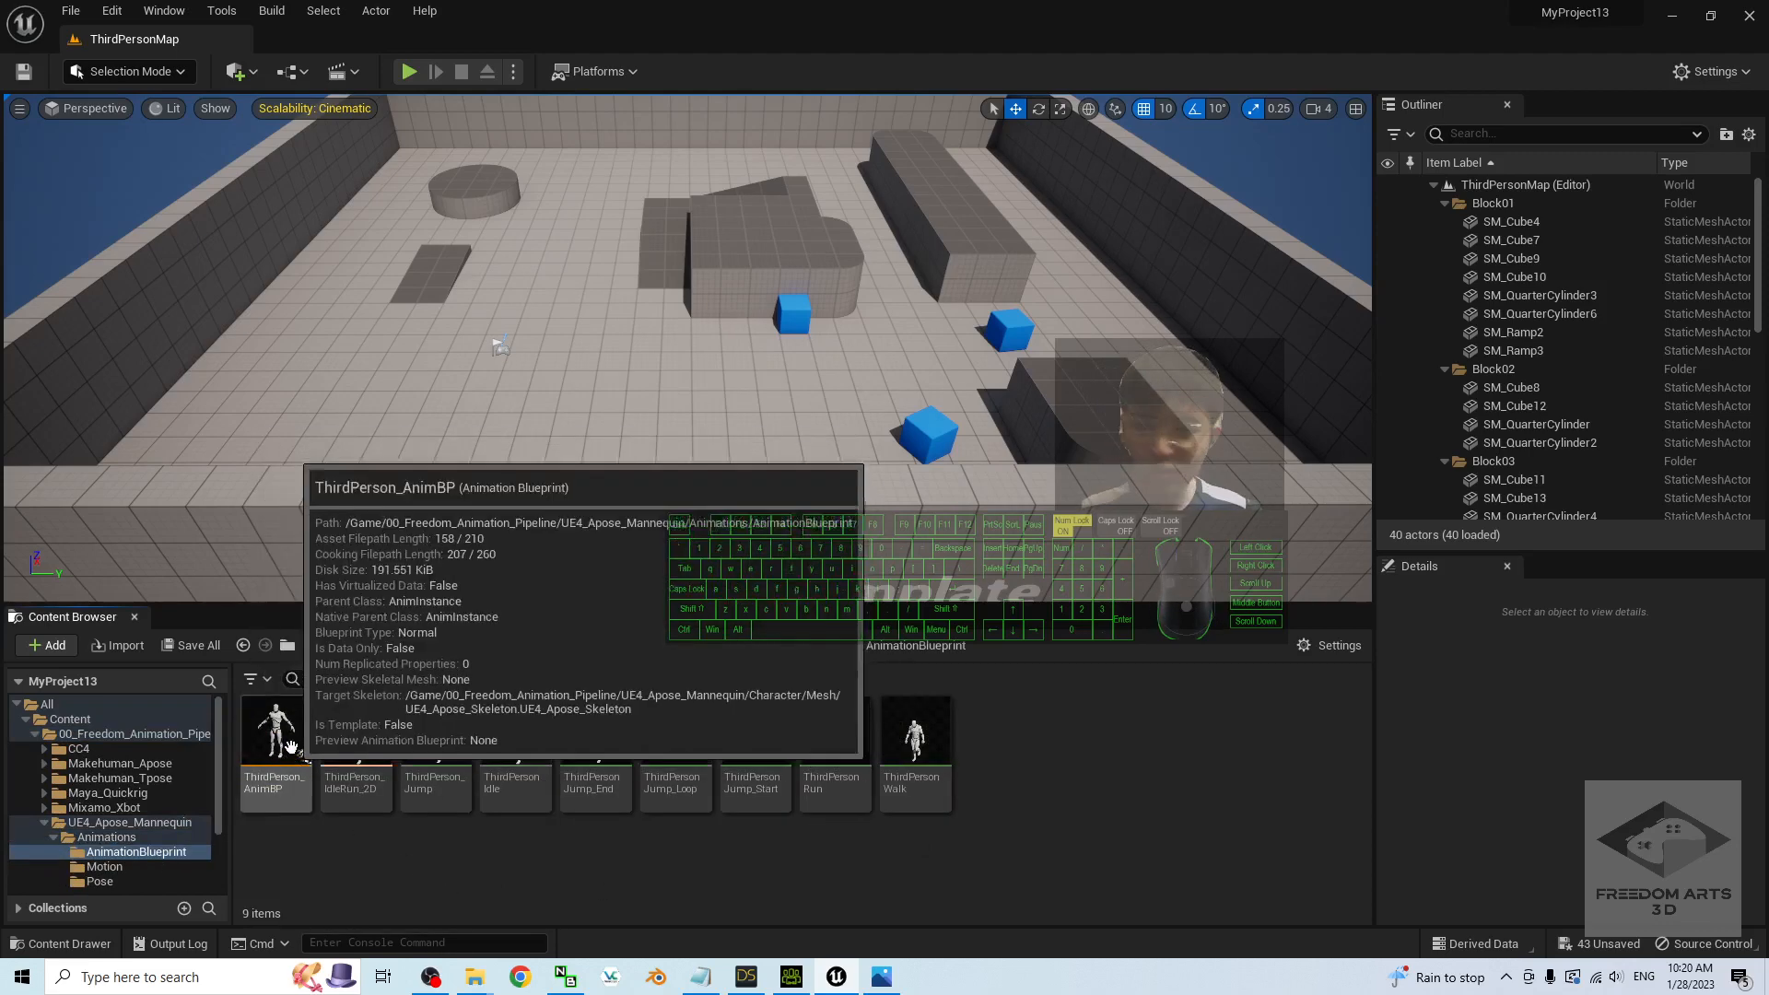
- Start Duplicate and Retarget Animation Blueprint for ThirdPerson_AnimBP and choose UE4_Apose_to_CC4IKRetargeter as the IK Retargeter
right_click(283, 742)
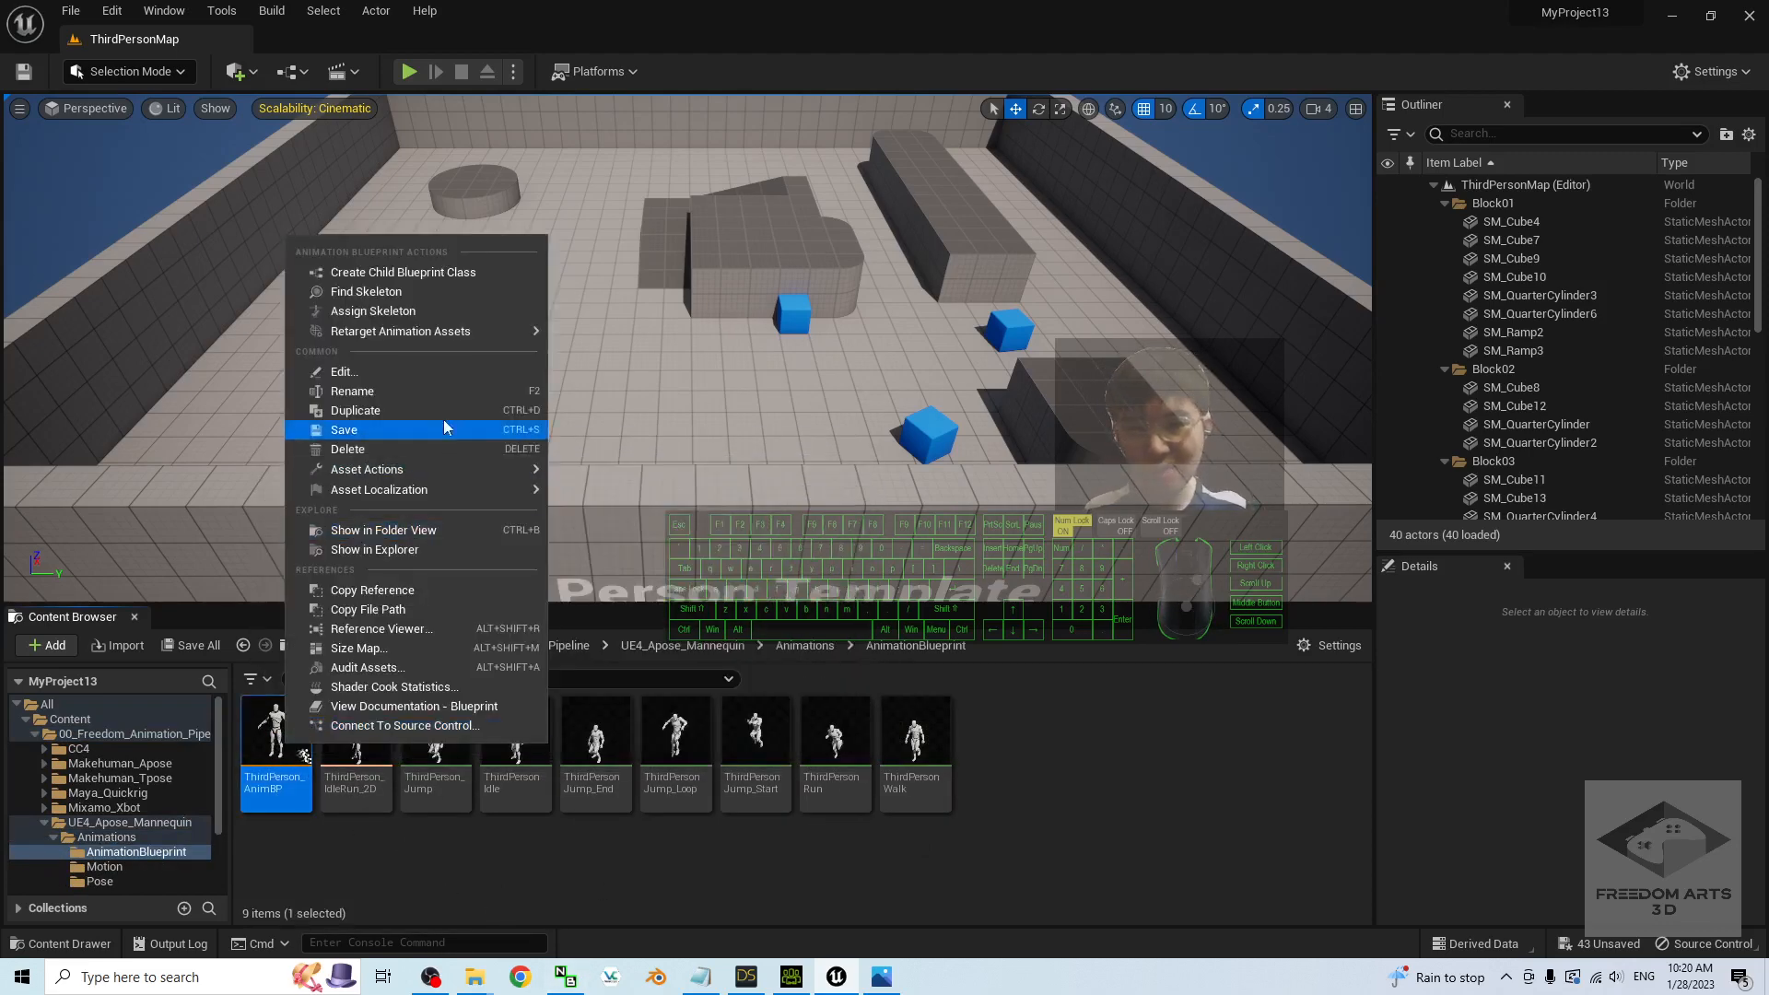
mouse_move(412, 330)
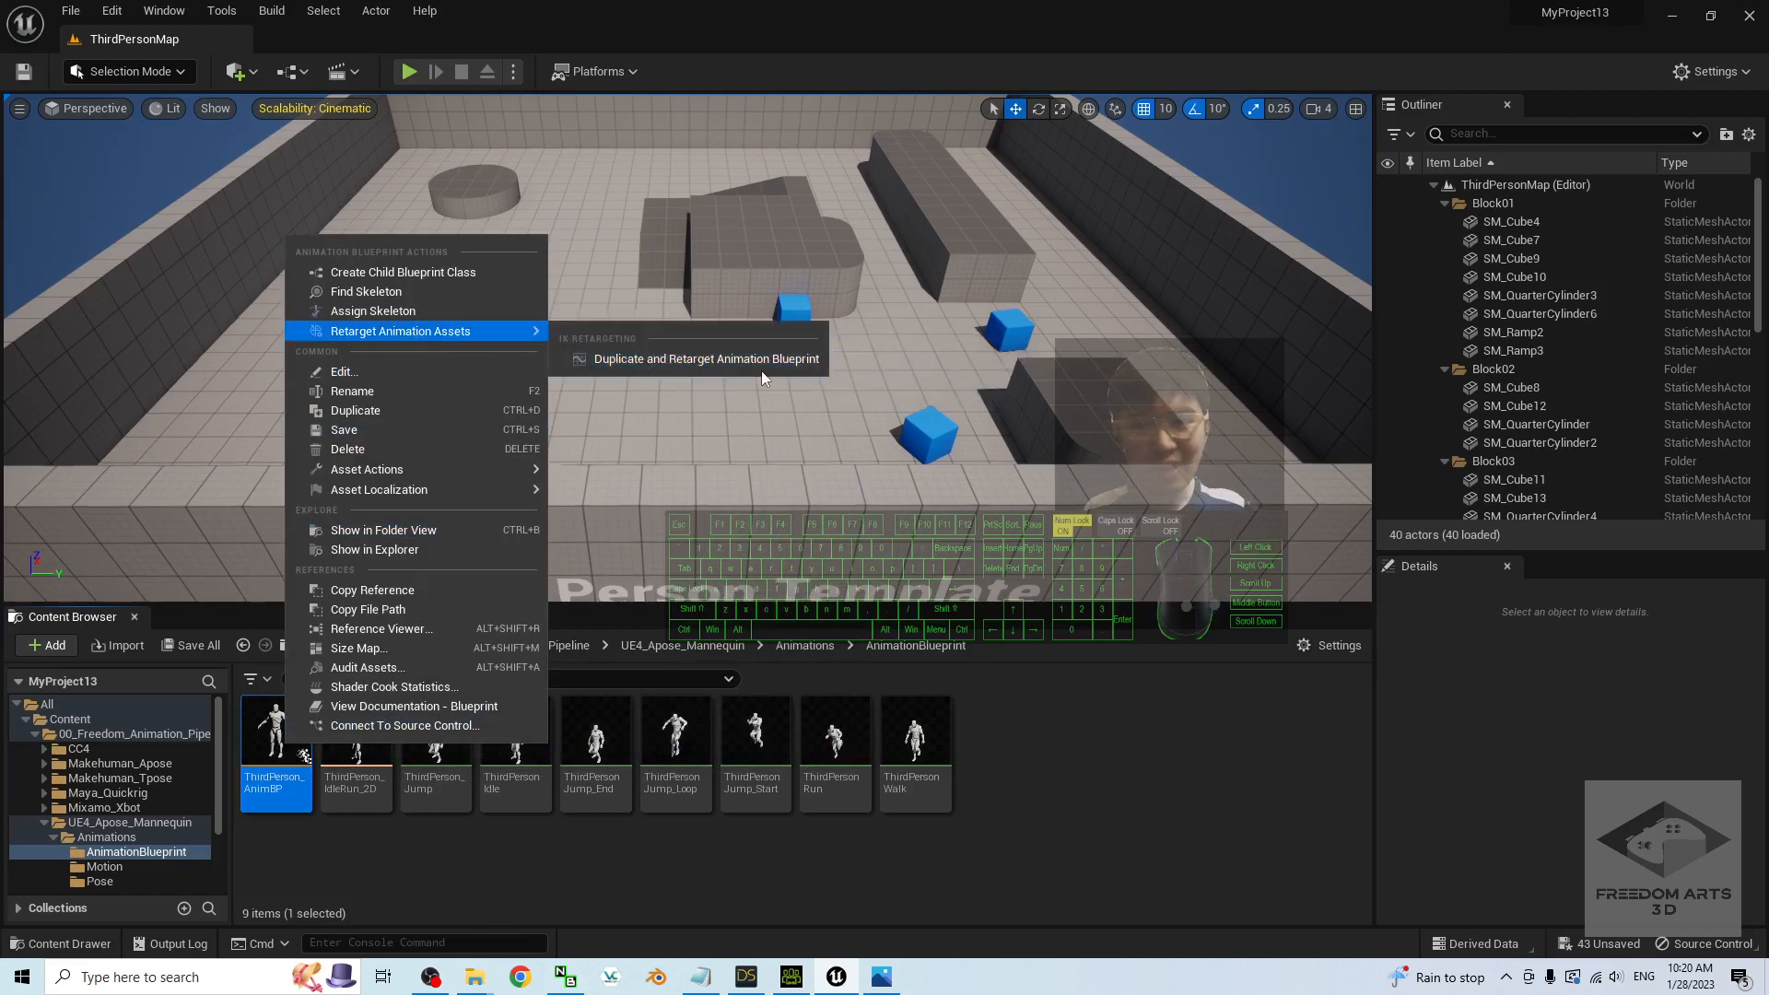
left_click(741, 359)
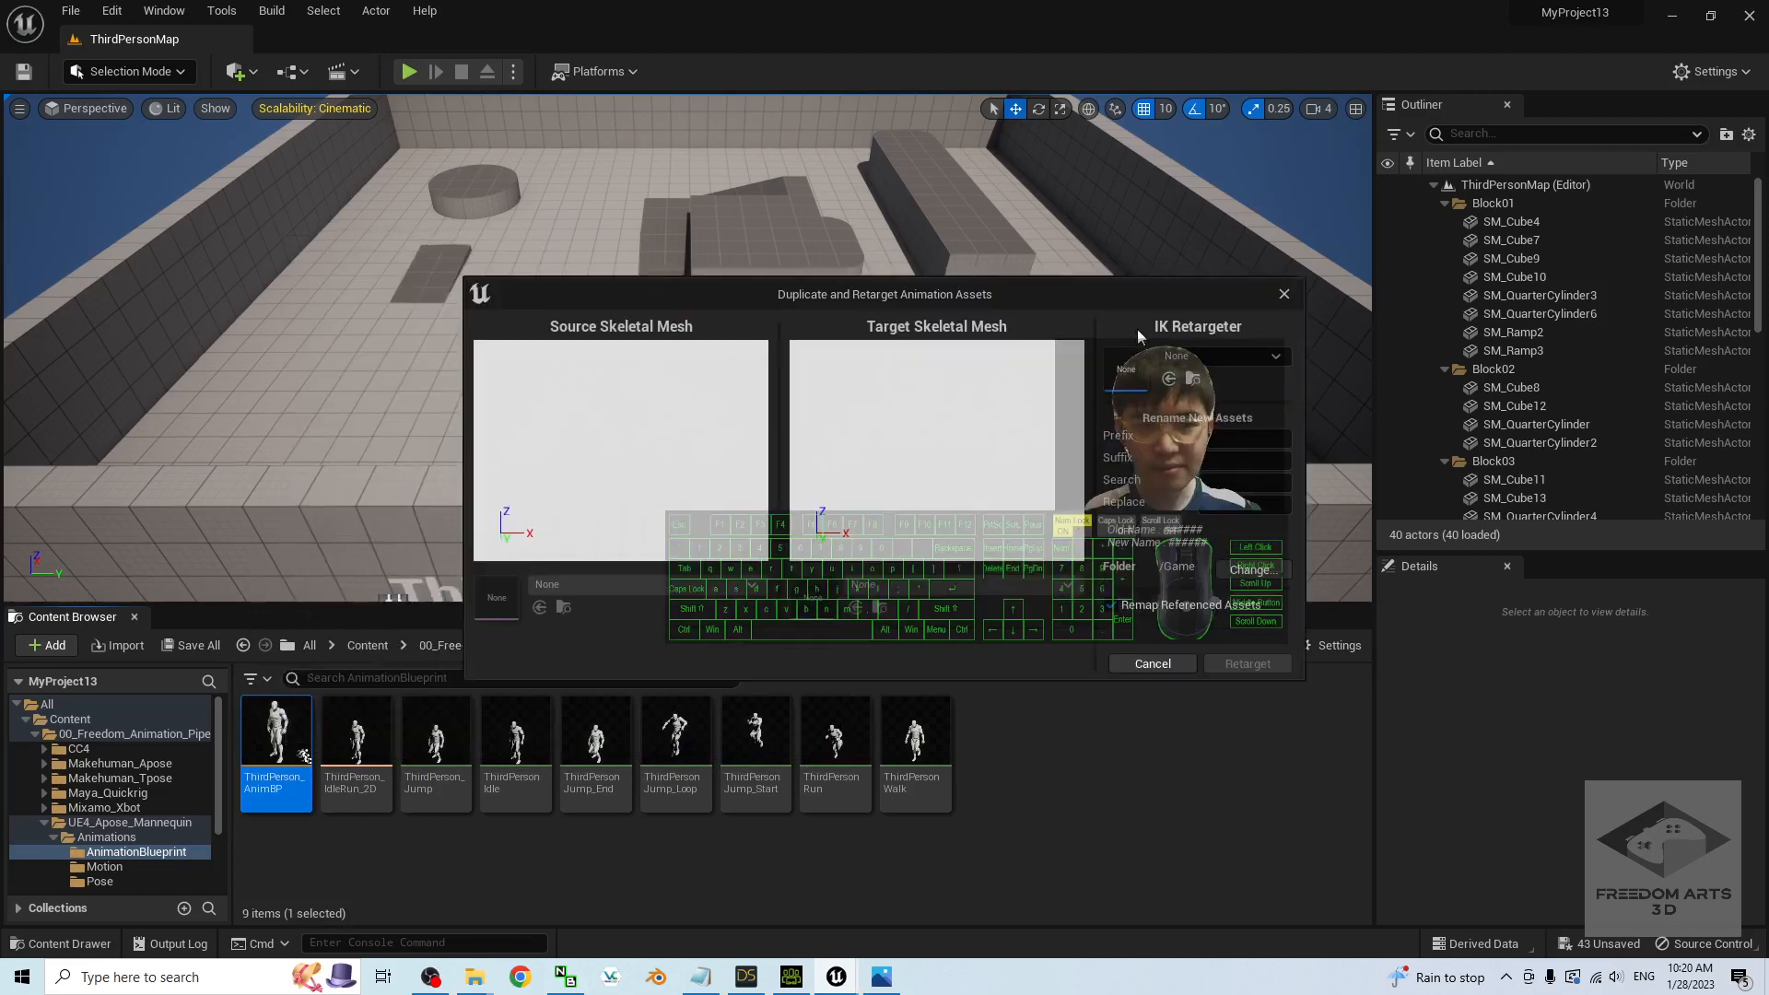
left_click(1198, 356)
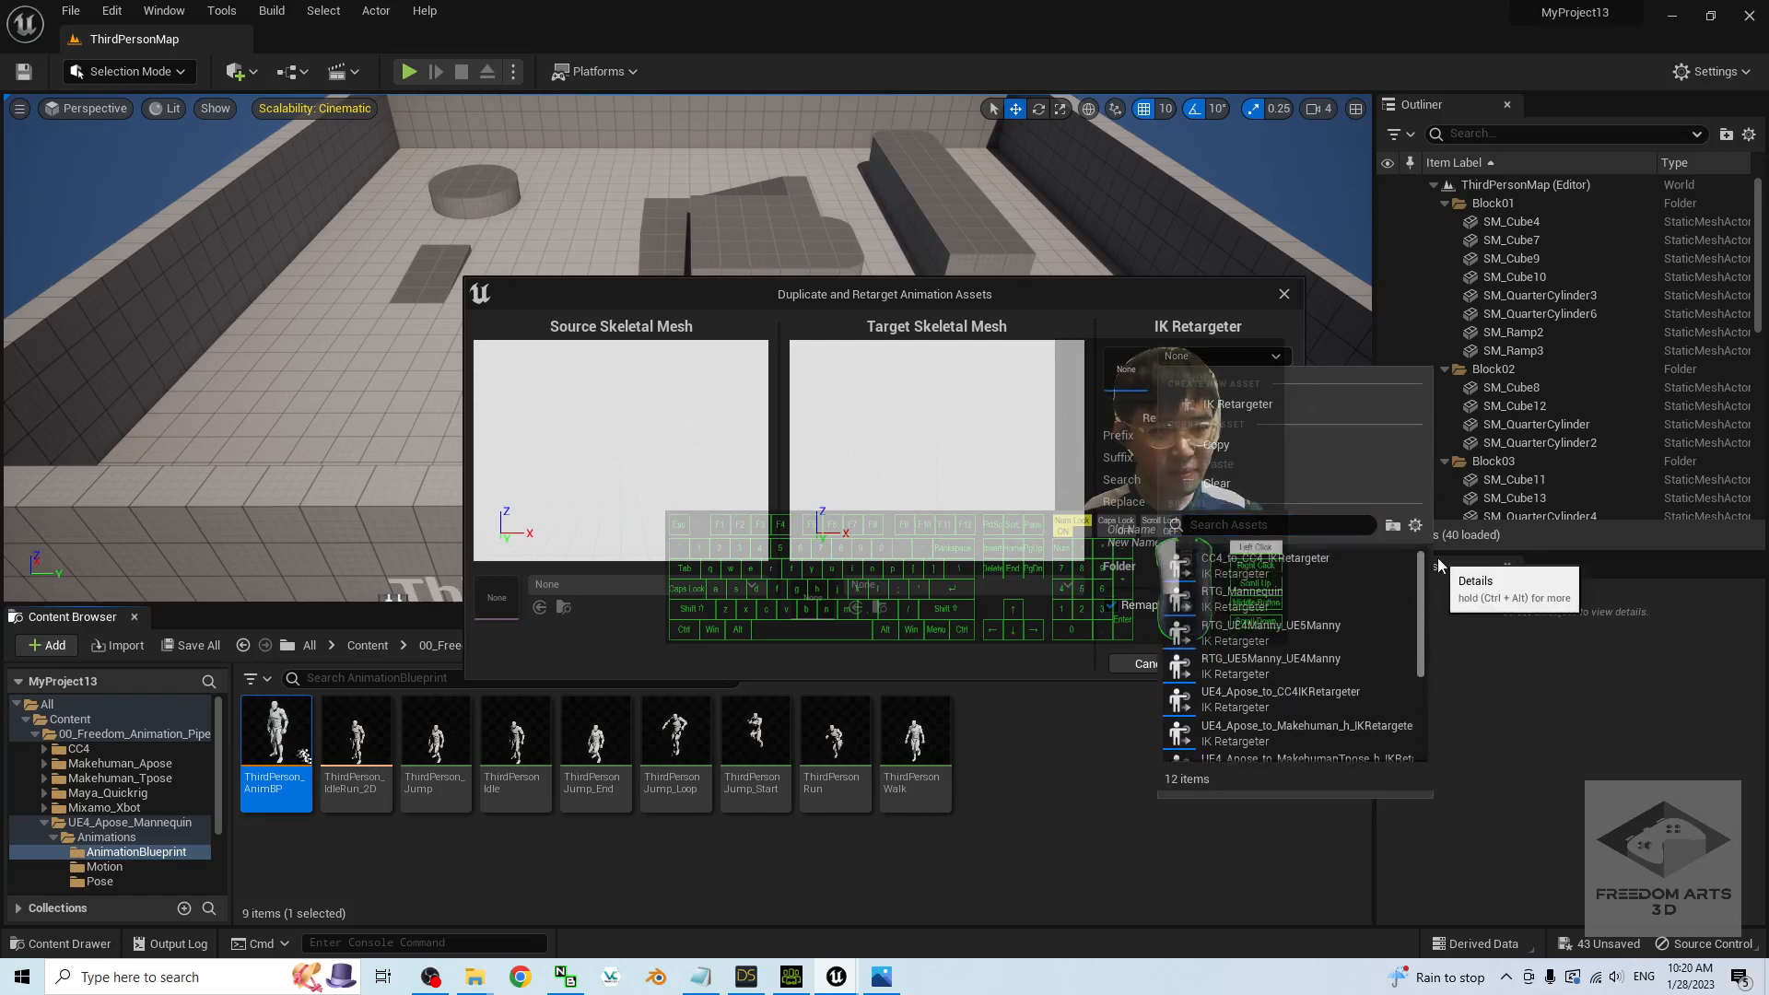
scroll(1442, 606, "down", 5)
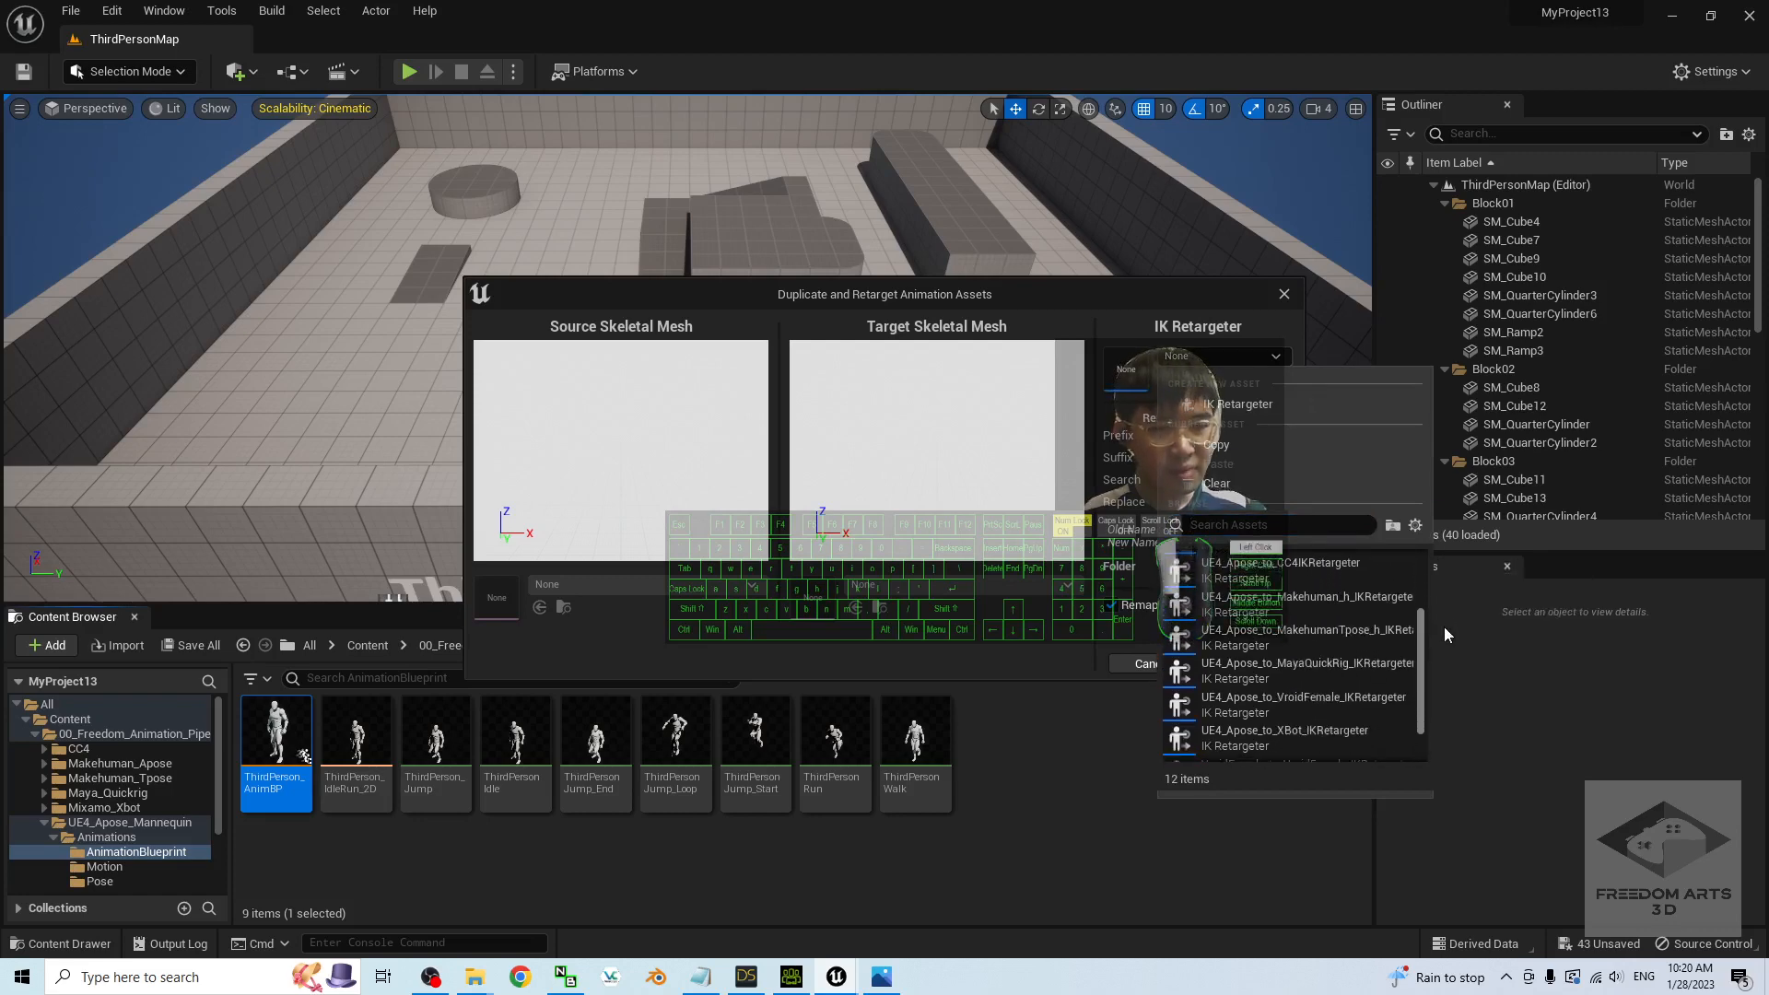
scroll(1445, 629, "up", 1)
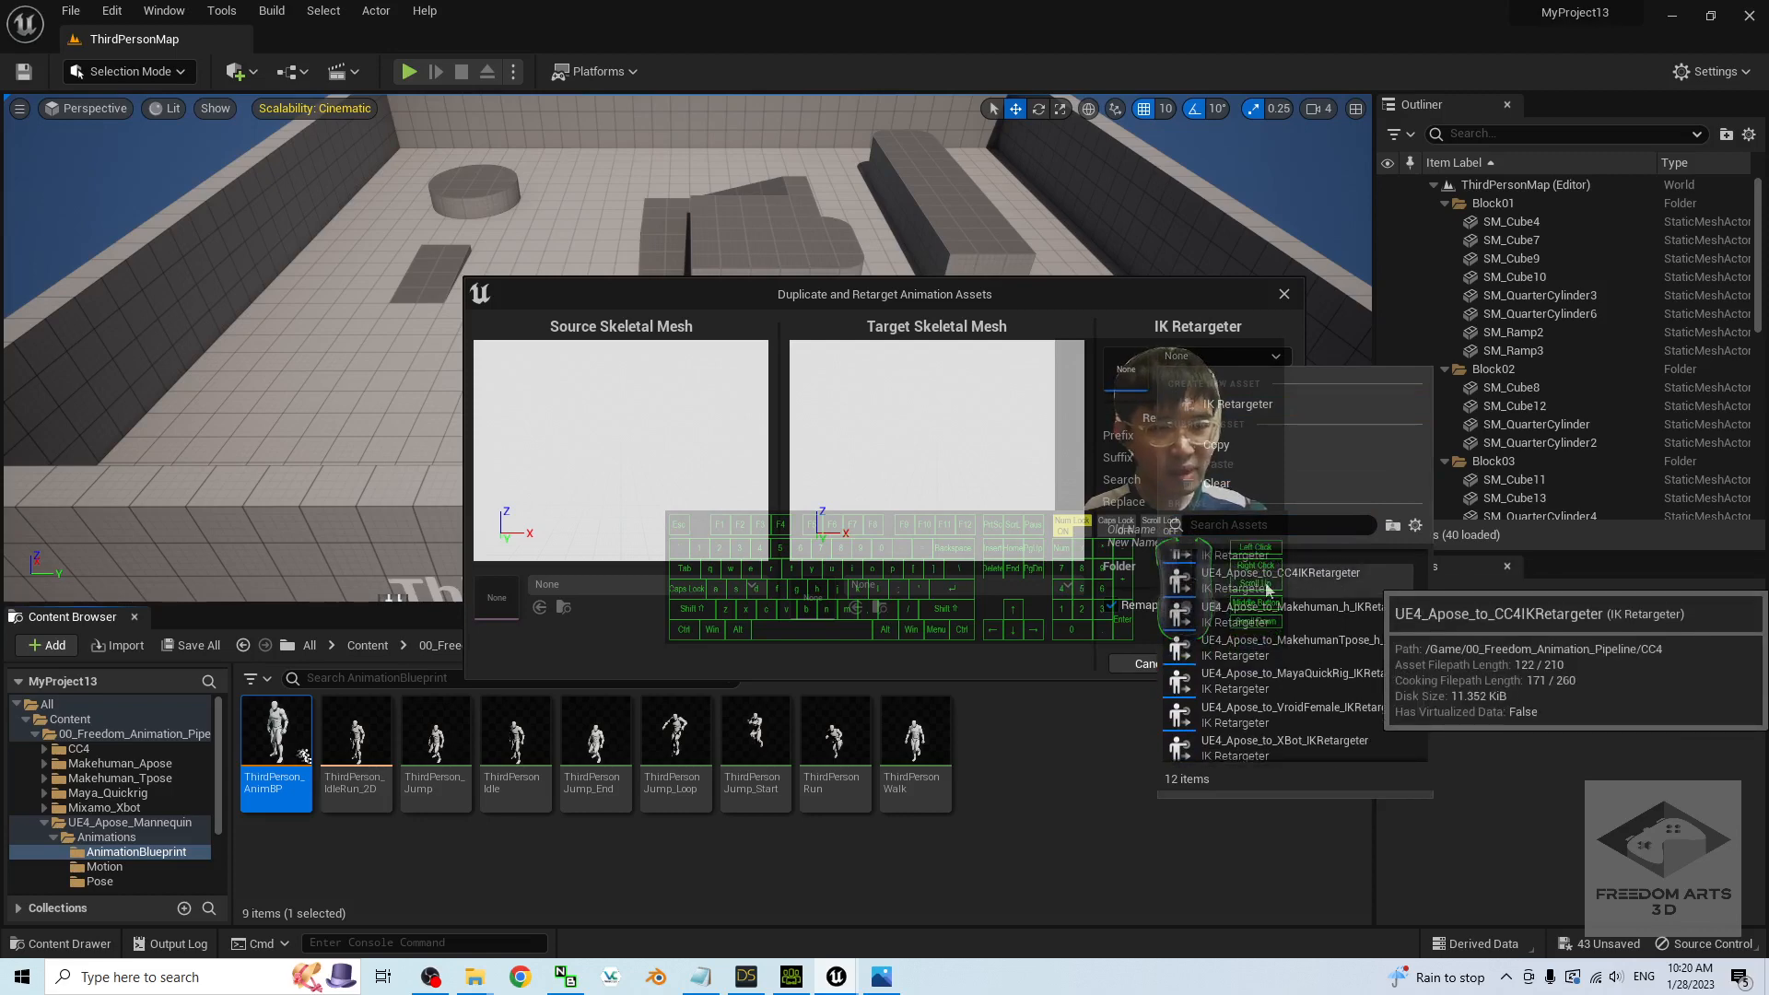
left_click(1231, 581)
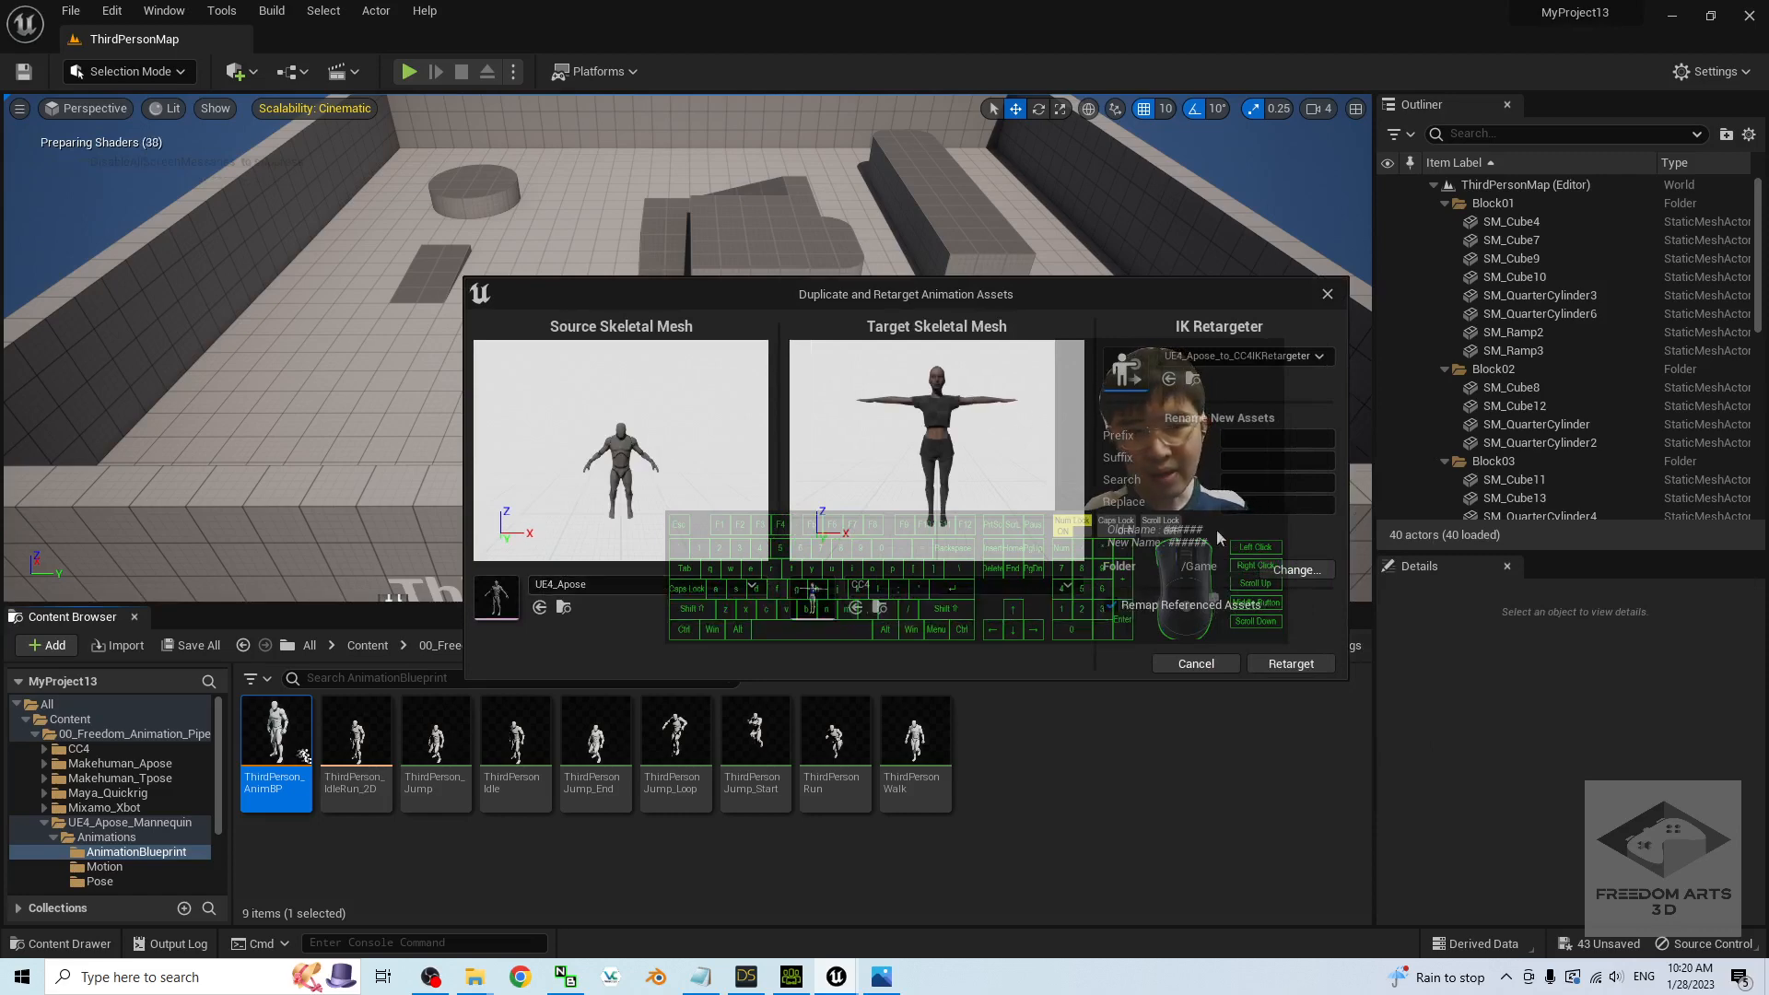
- Choose DazFemale01 as the target skeletal mesh and run the retarget
left_click(905, 588)
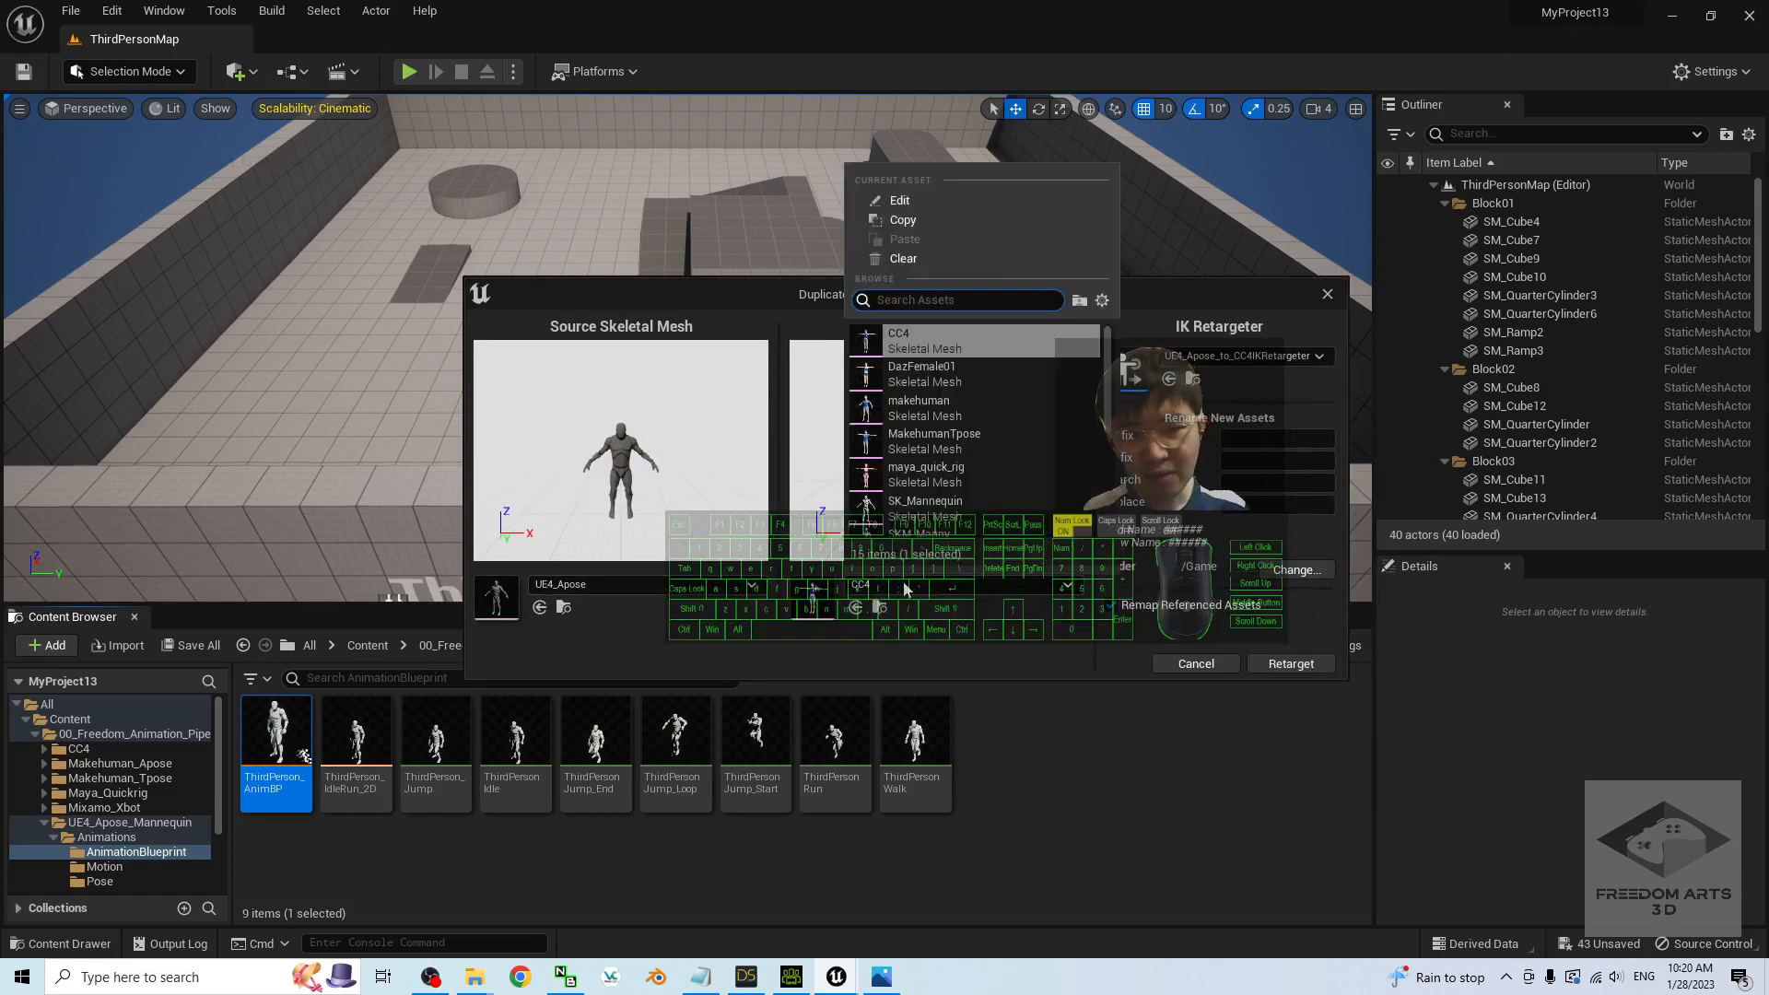
left_click(928, 372)
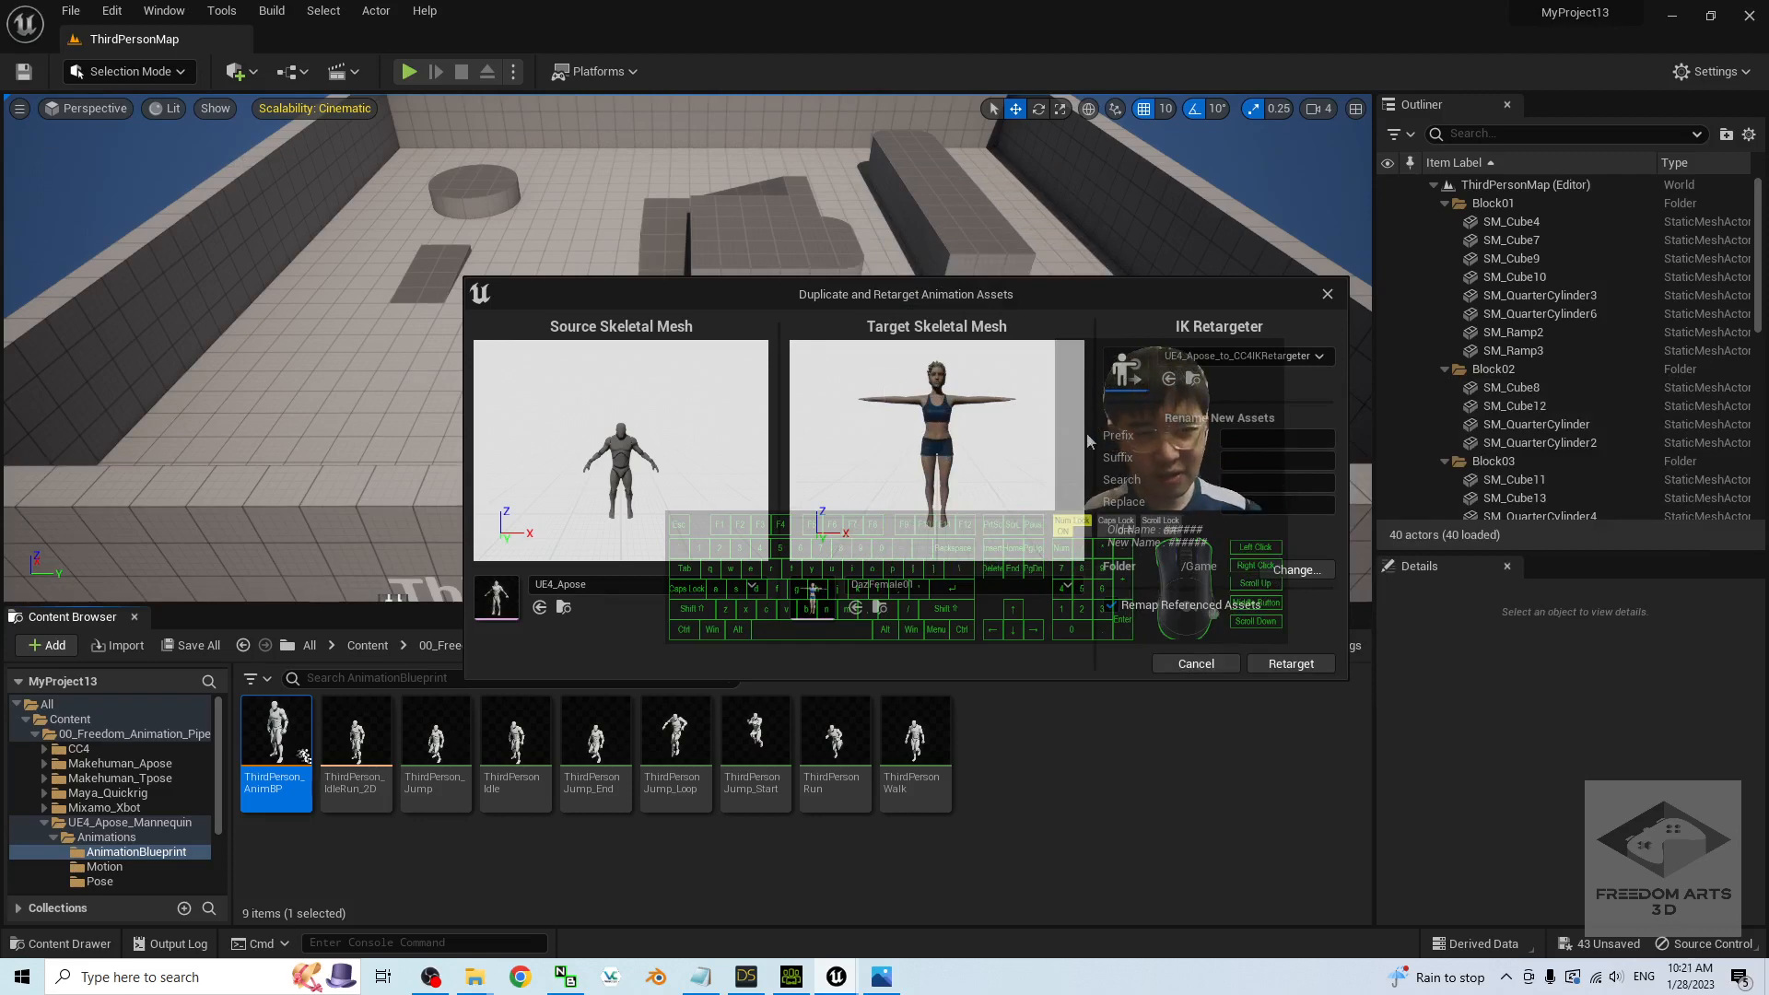
left_click(1305, 664)
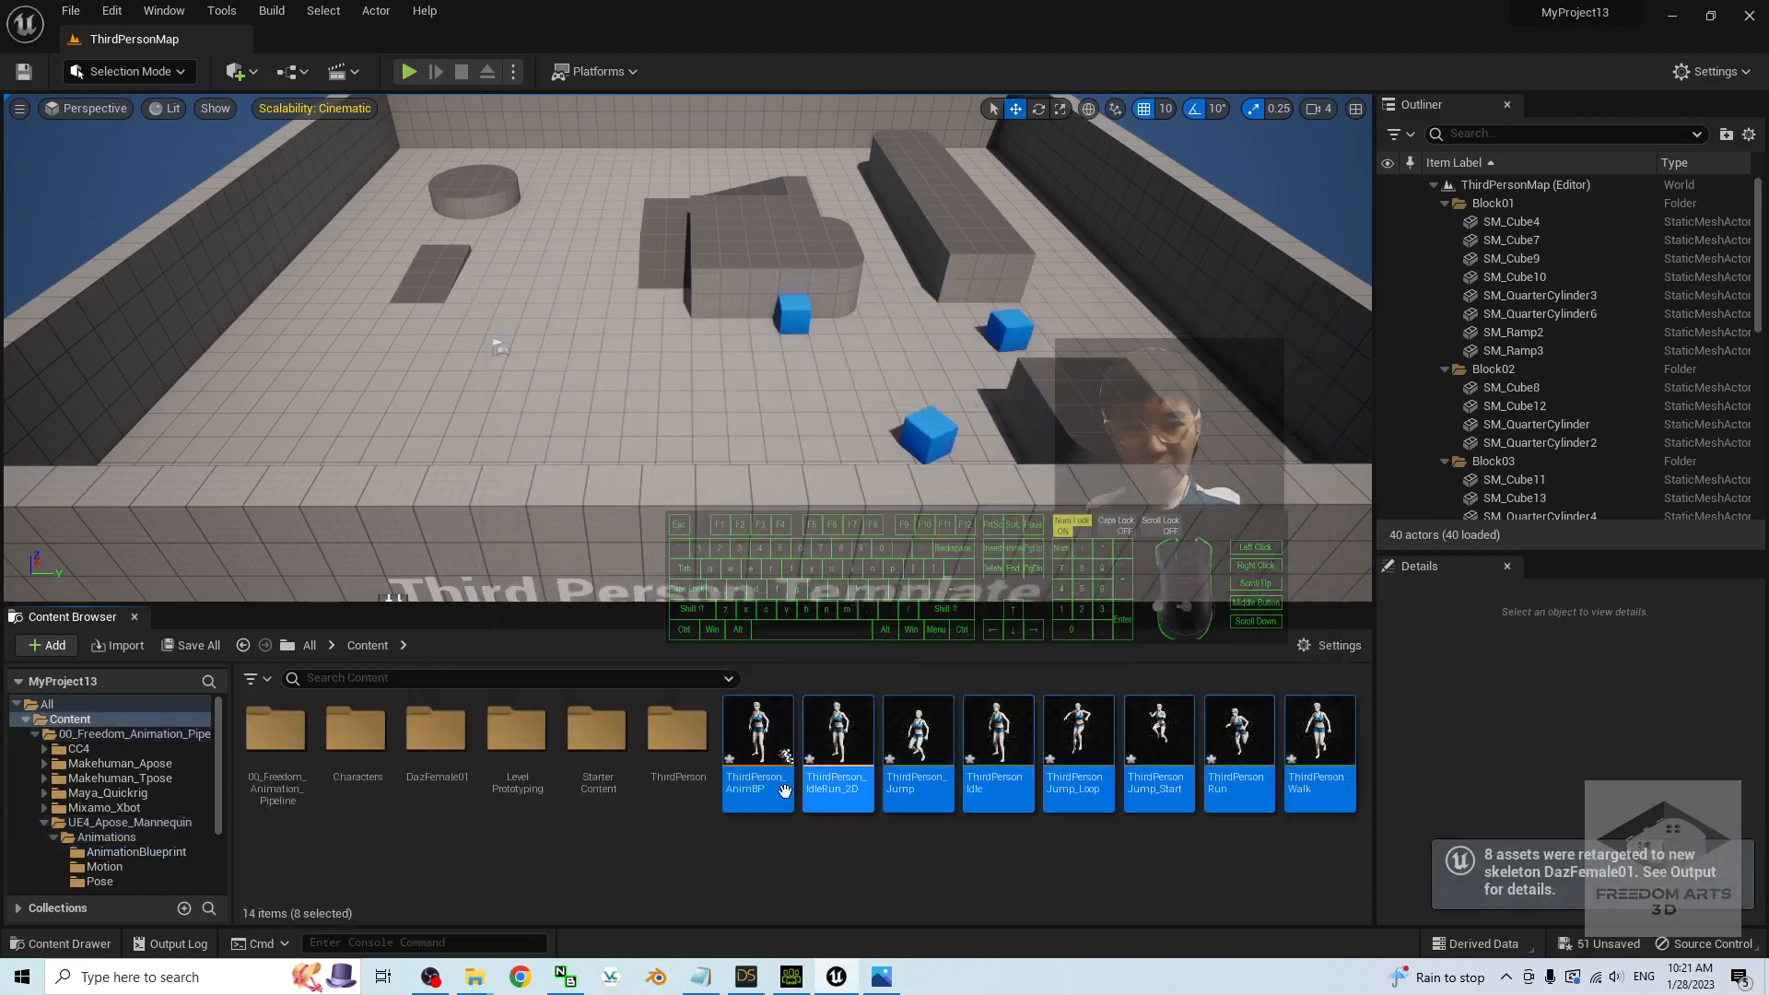
- Preview the retargeted ThirdPersonWalk animation, then return to the Content folder and clear the asset selection
double_click(1320, 733)
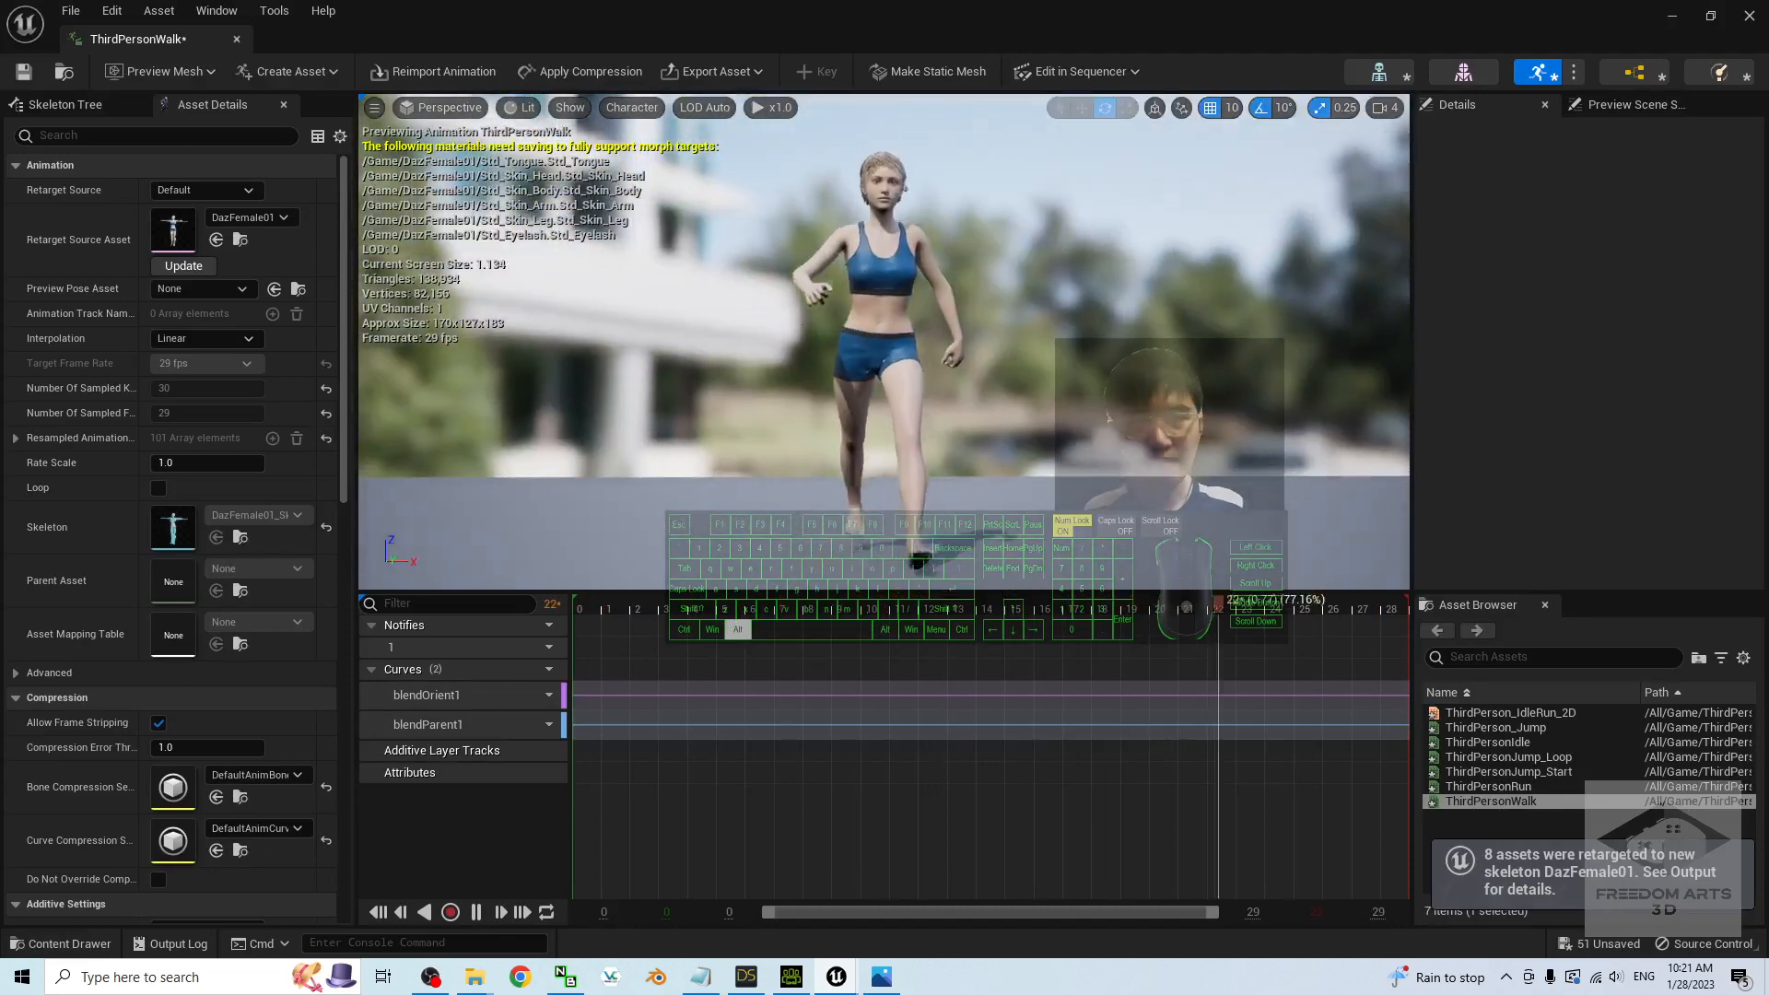
key("alt+Tab")
left_click(912, 900)
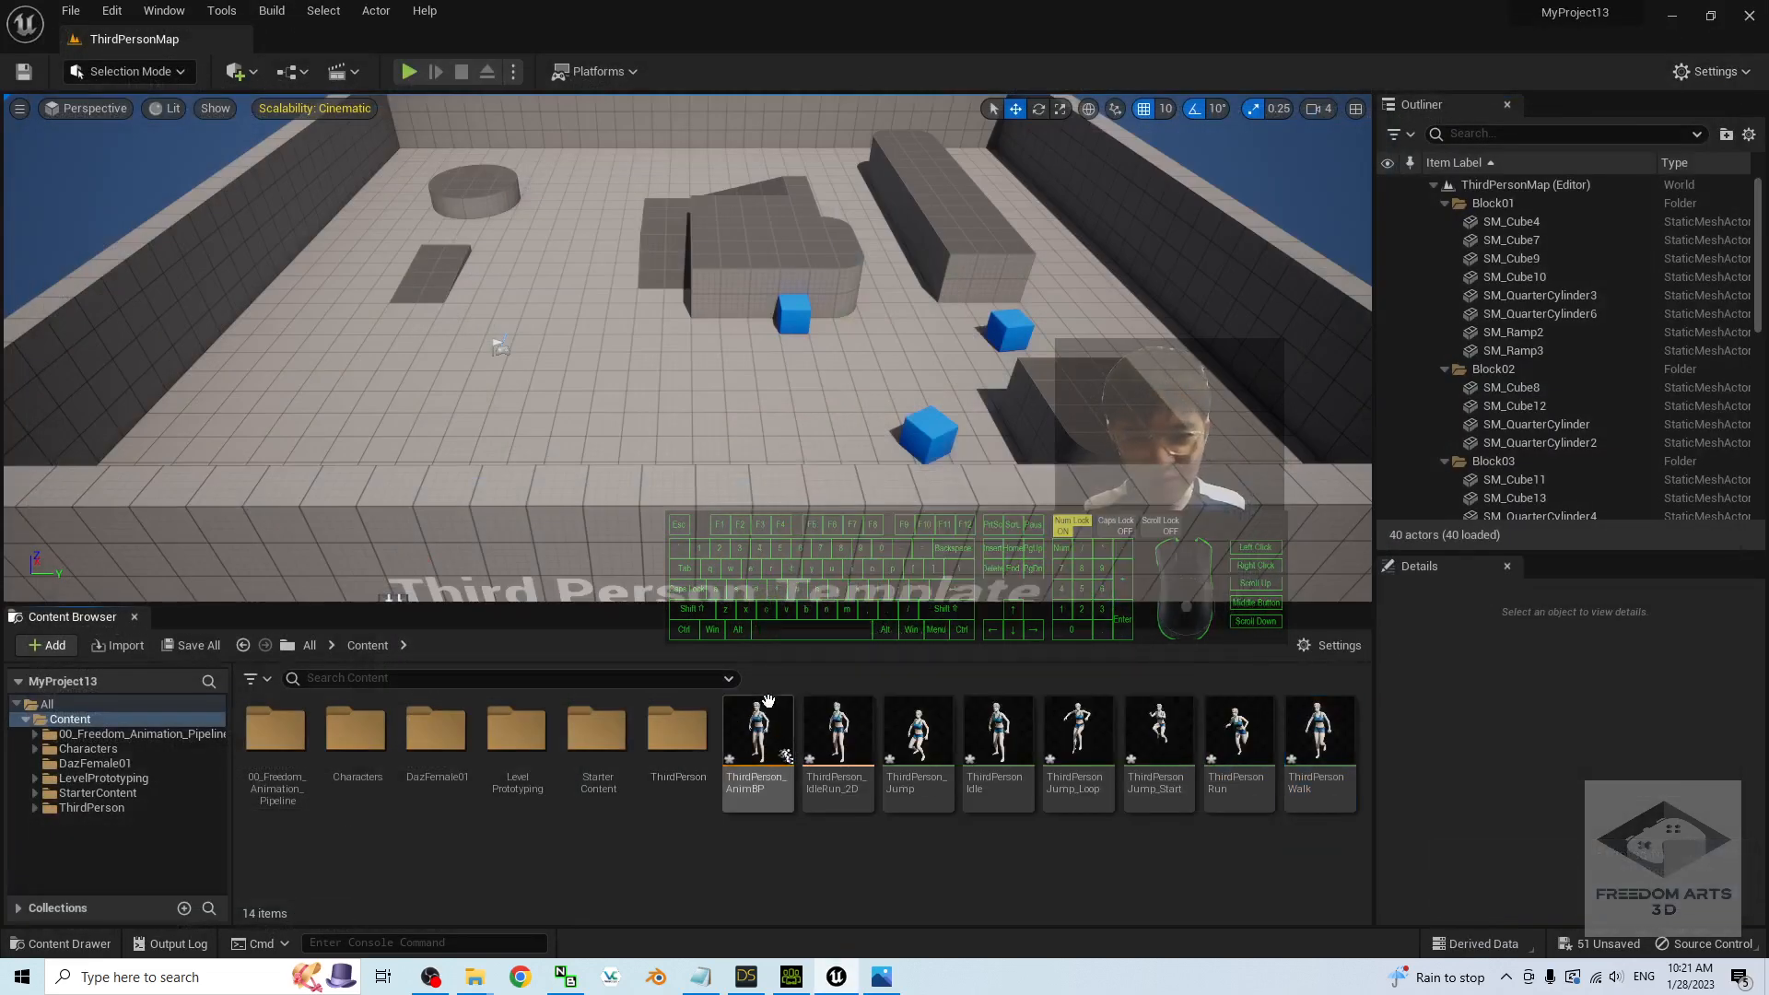
- Rename the retargeted ThirdPerson_AnimBP in the Content folder as ThirdPerson_AnimBP_DazFemale01
left_click(758, 742)
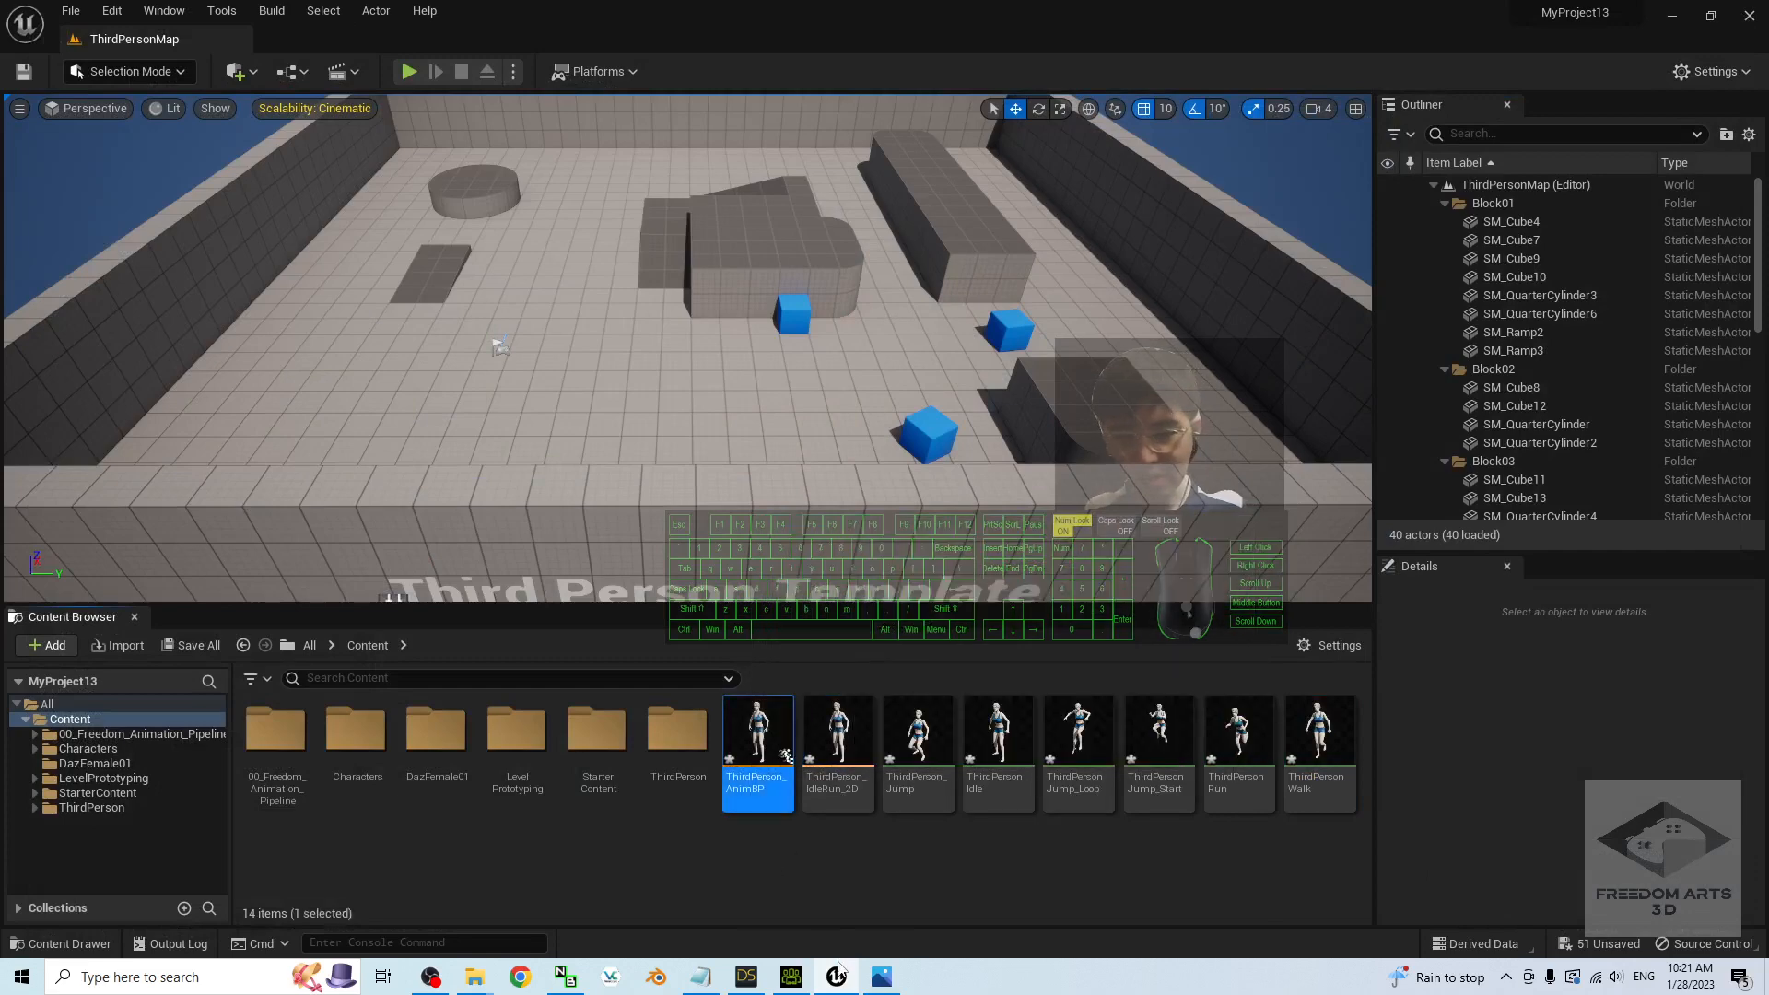
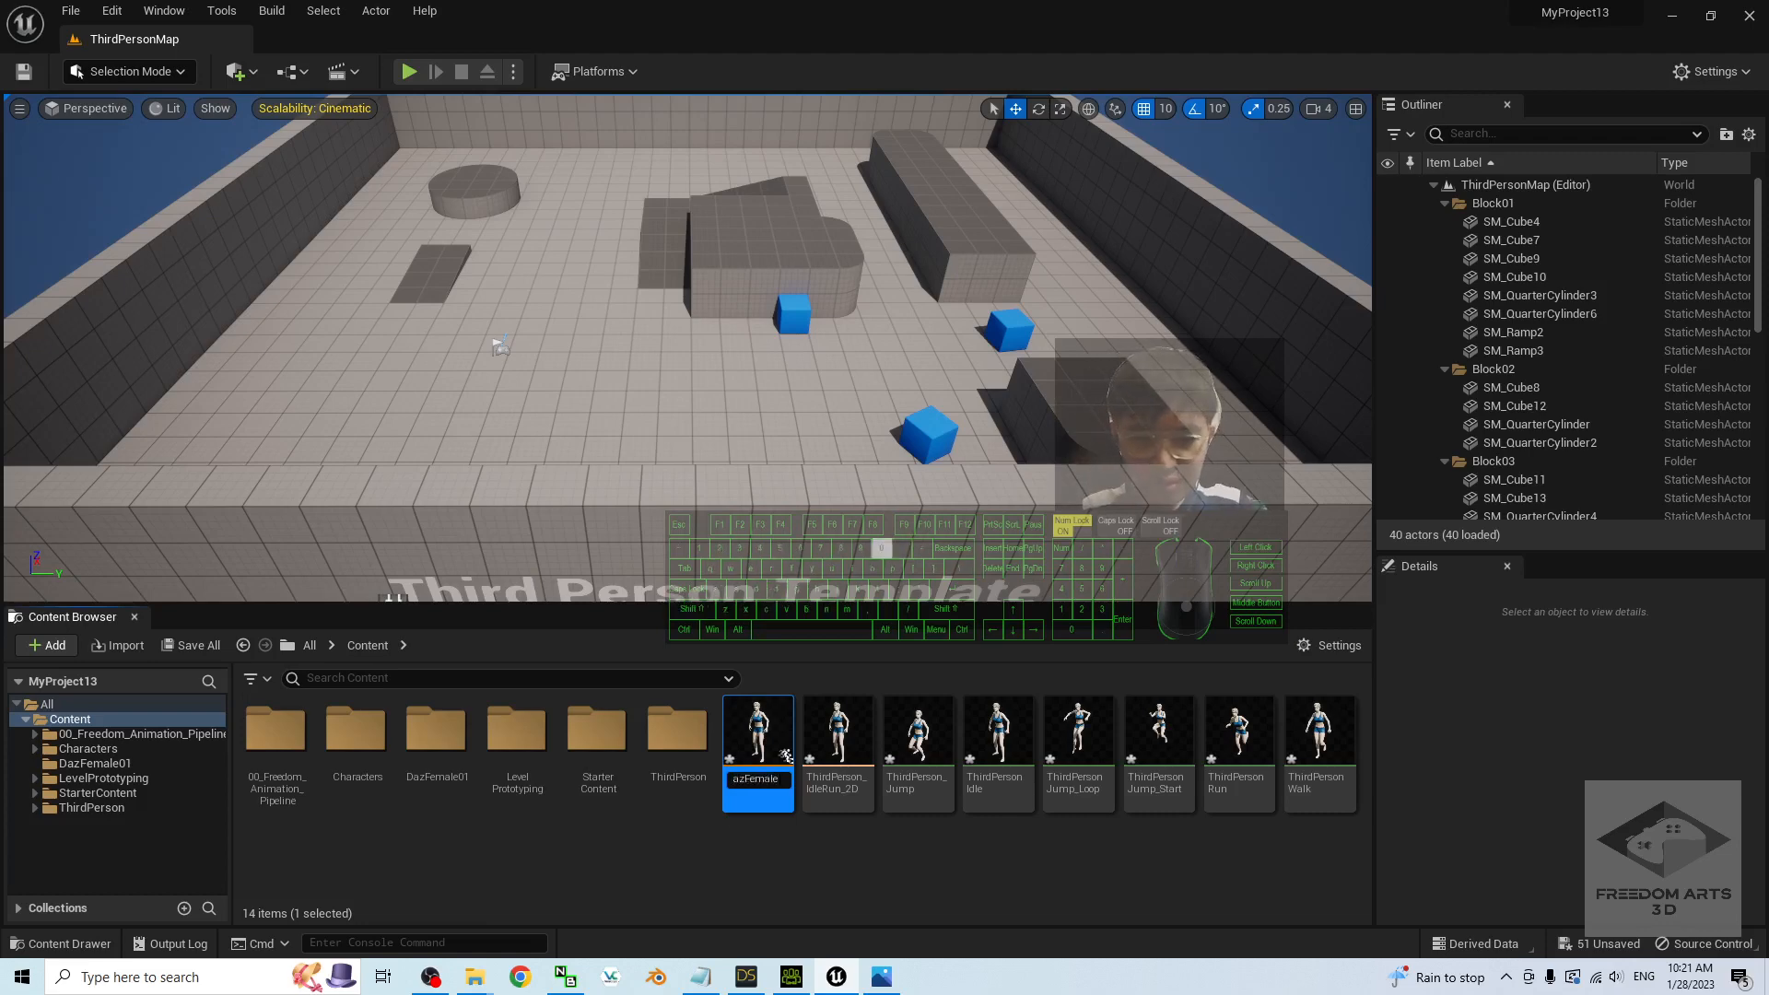
key("Return")
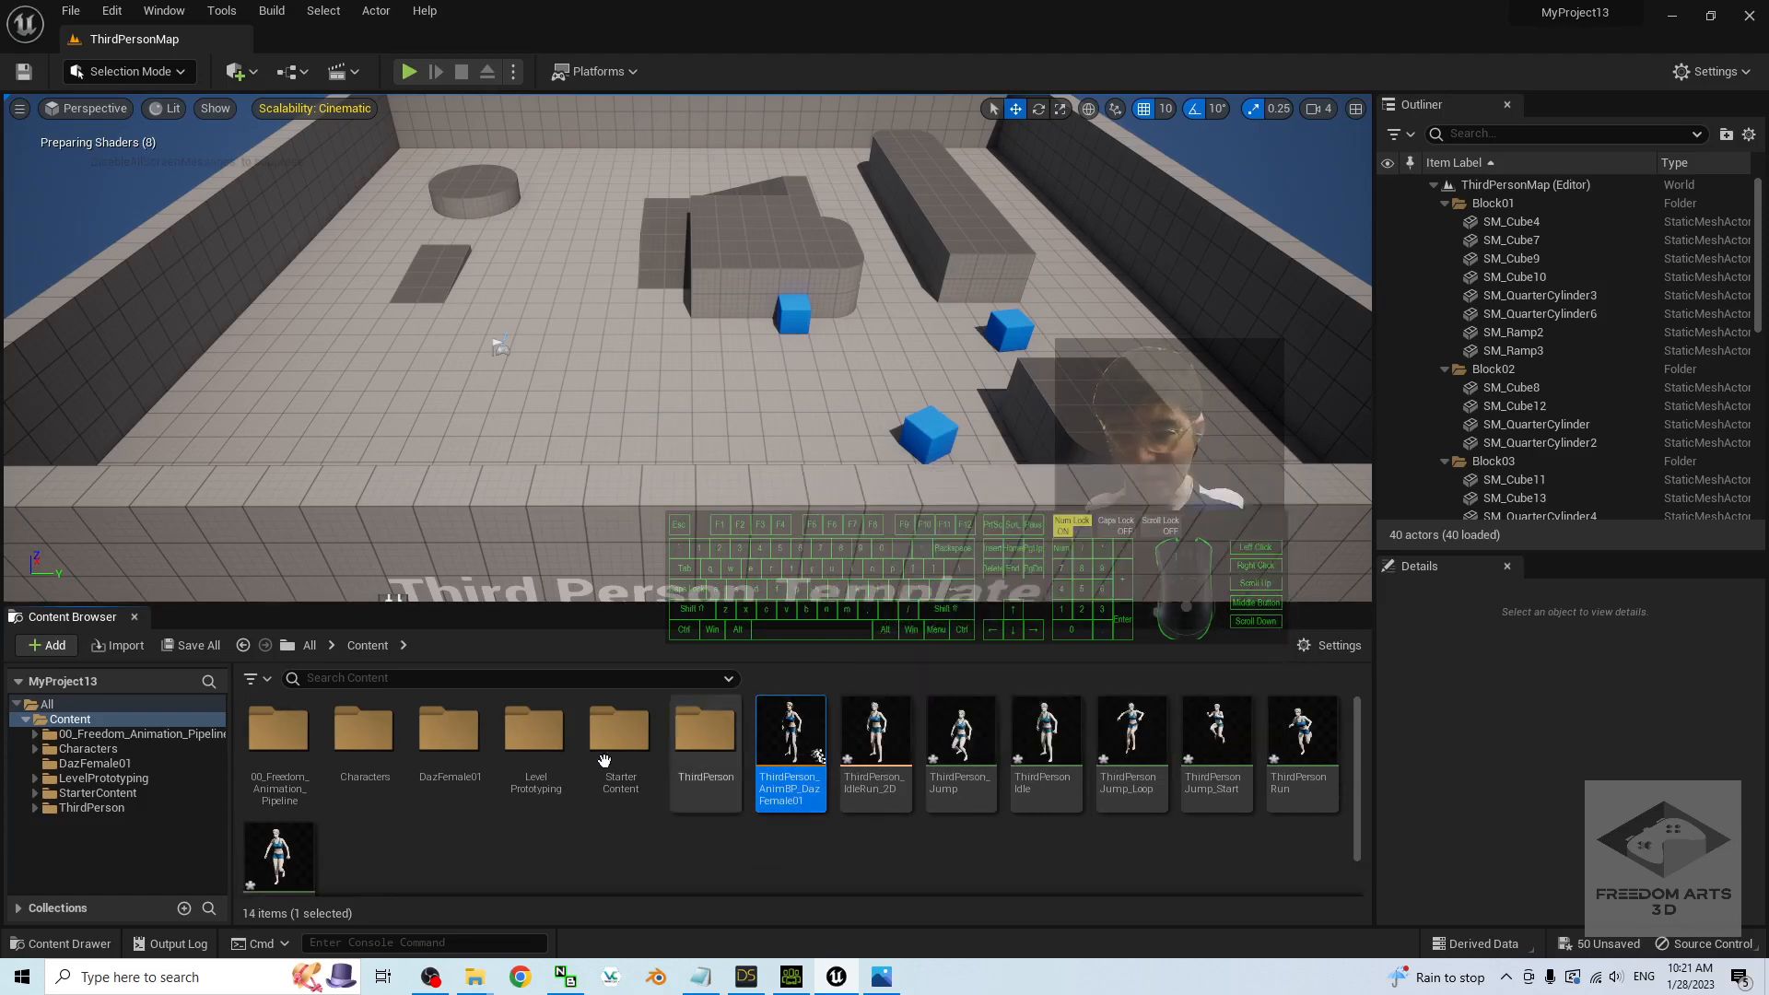
- Create a new folder named Animation inside the DazFemale01 folder
left_click(110, 767)
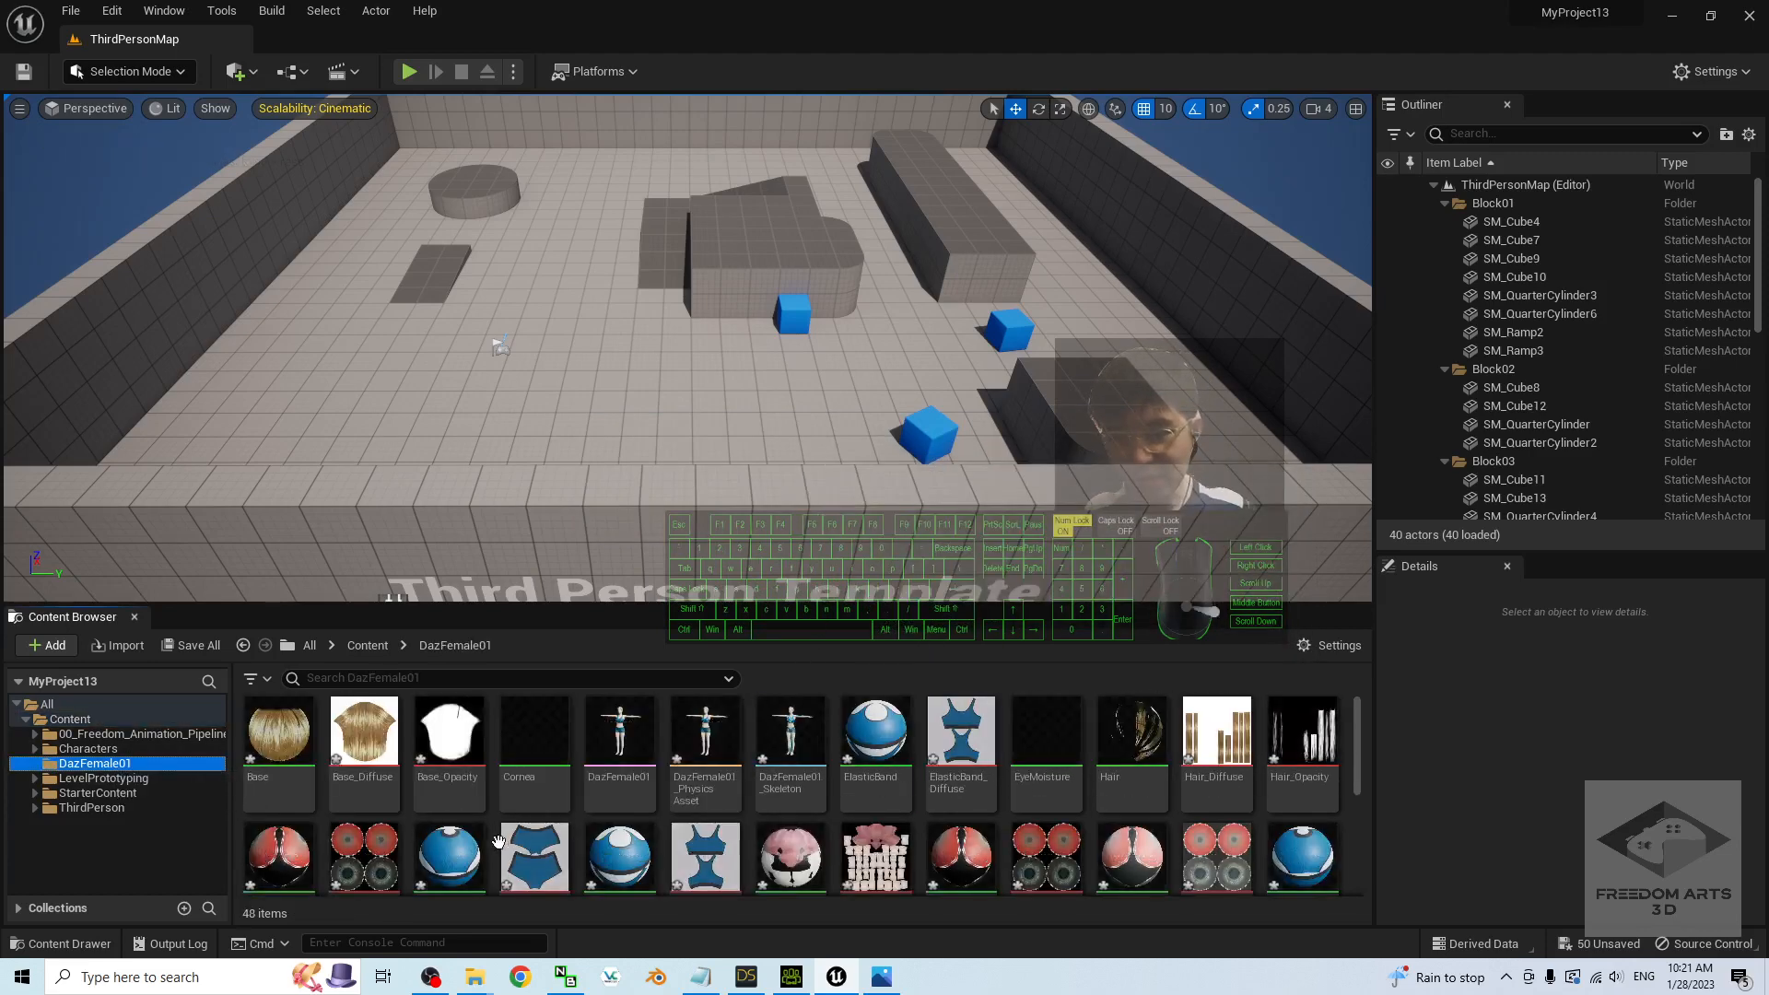
scroll(1054, 830, "down", 5)
right_click(1054, 883)
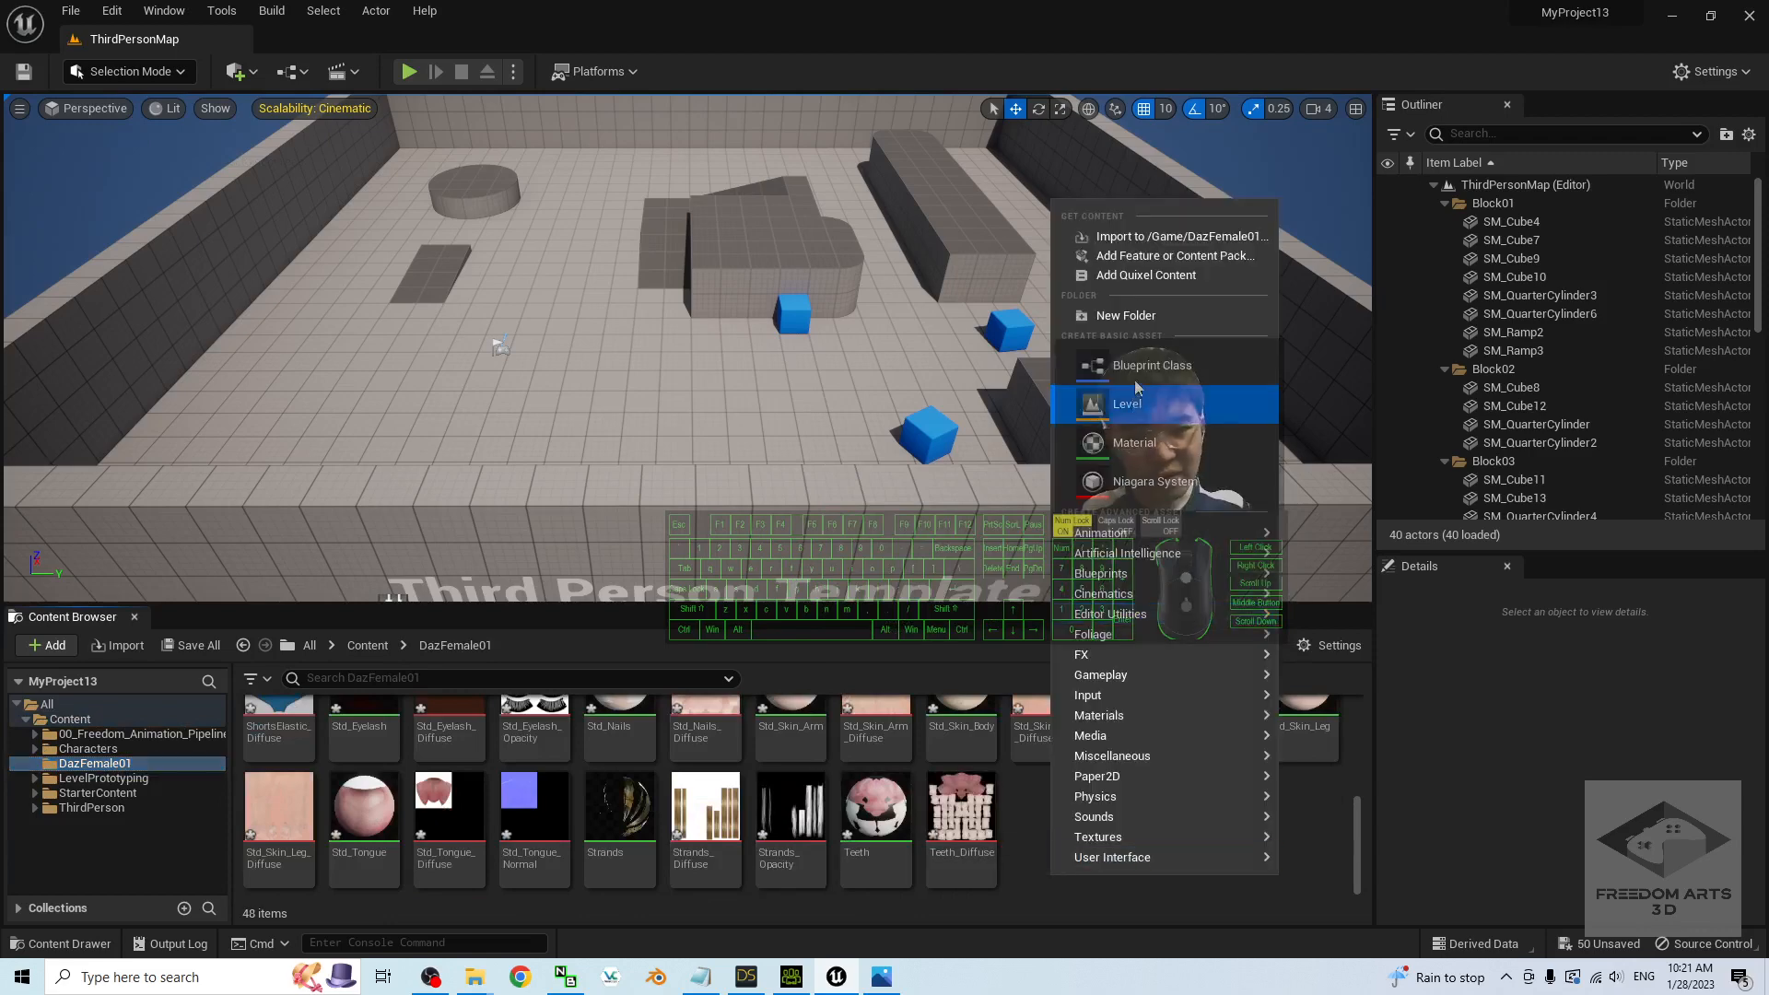
left_click(1126, 316)
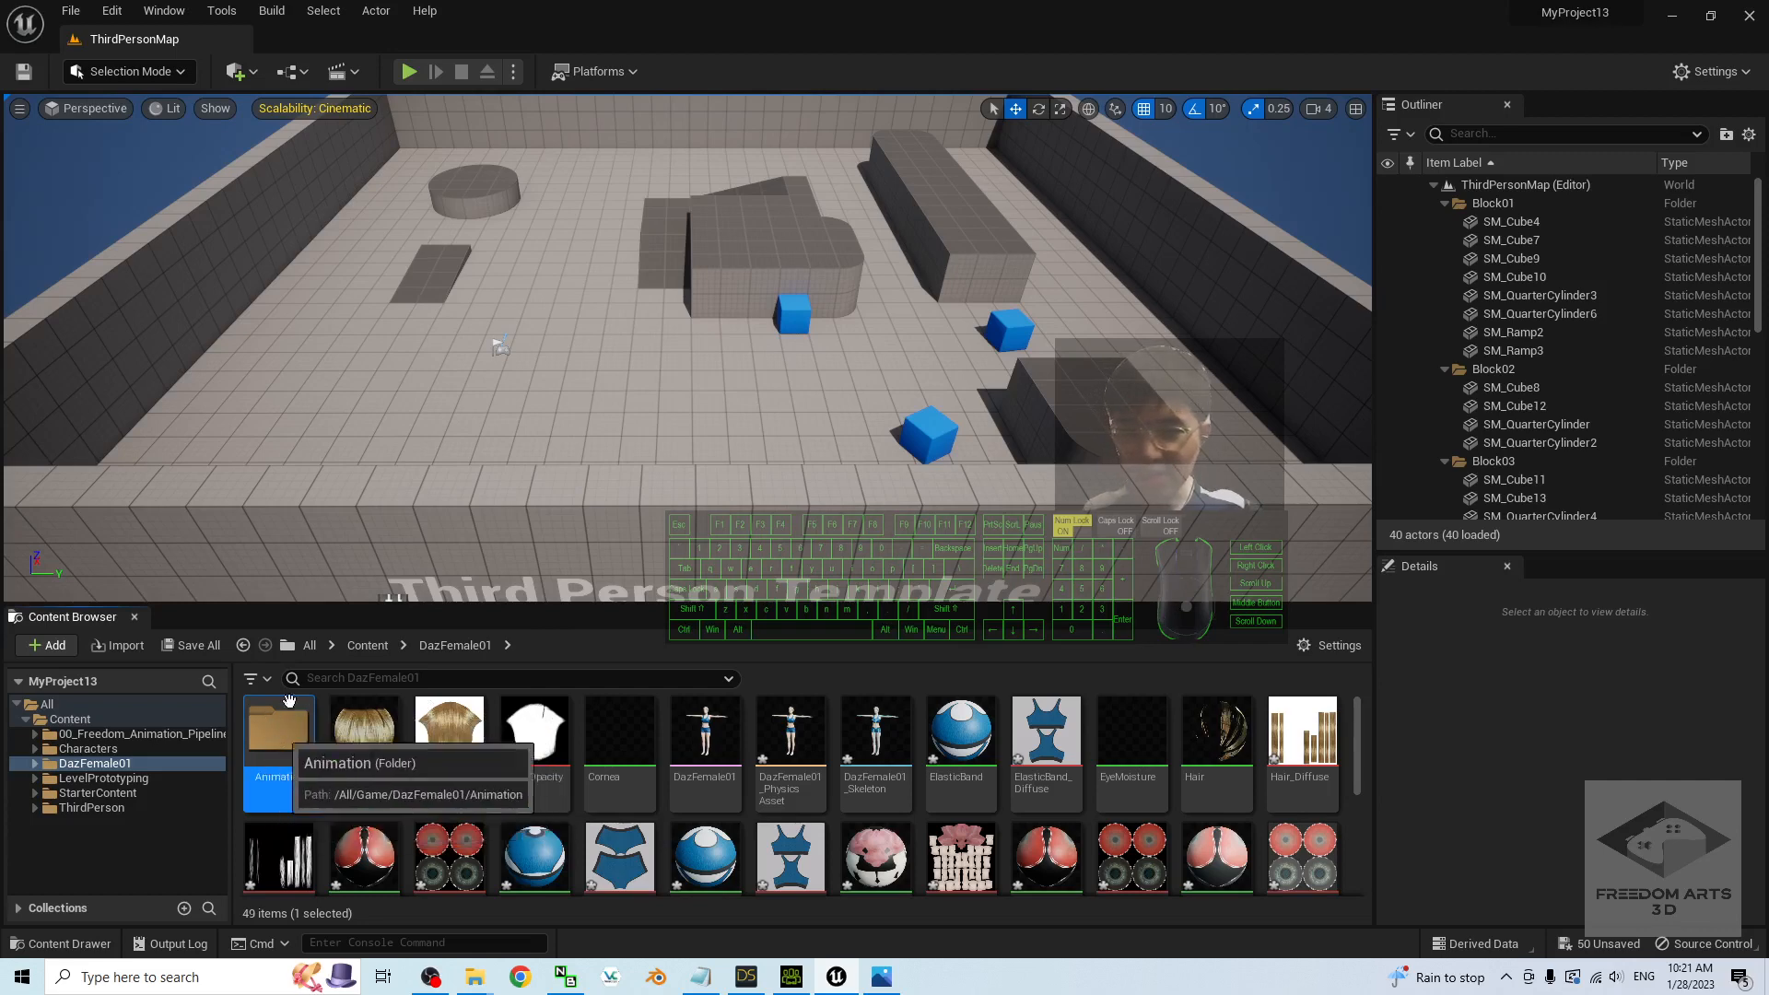
- Move the eight retargeted third-person animation assets from the Content folder into DazFemale01's Animation folder and open that folder
left_click(367, 645)
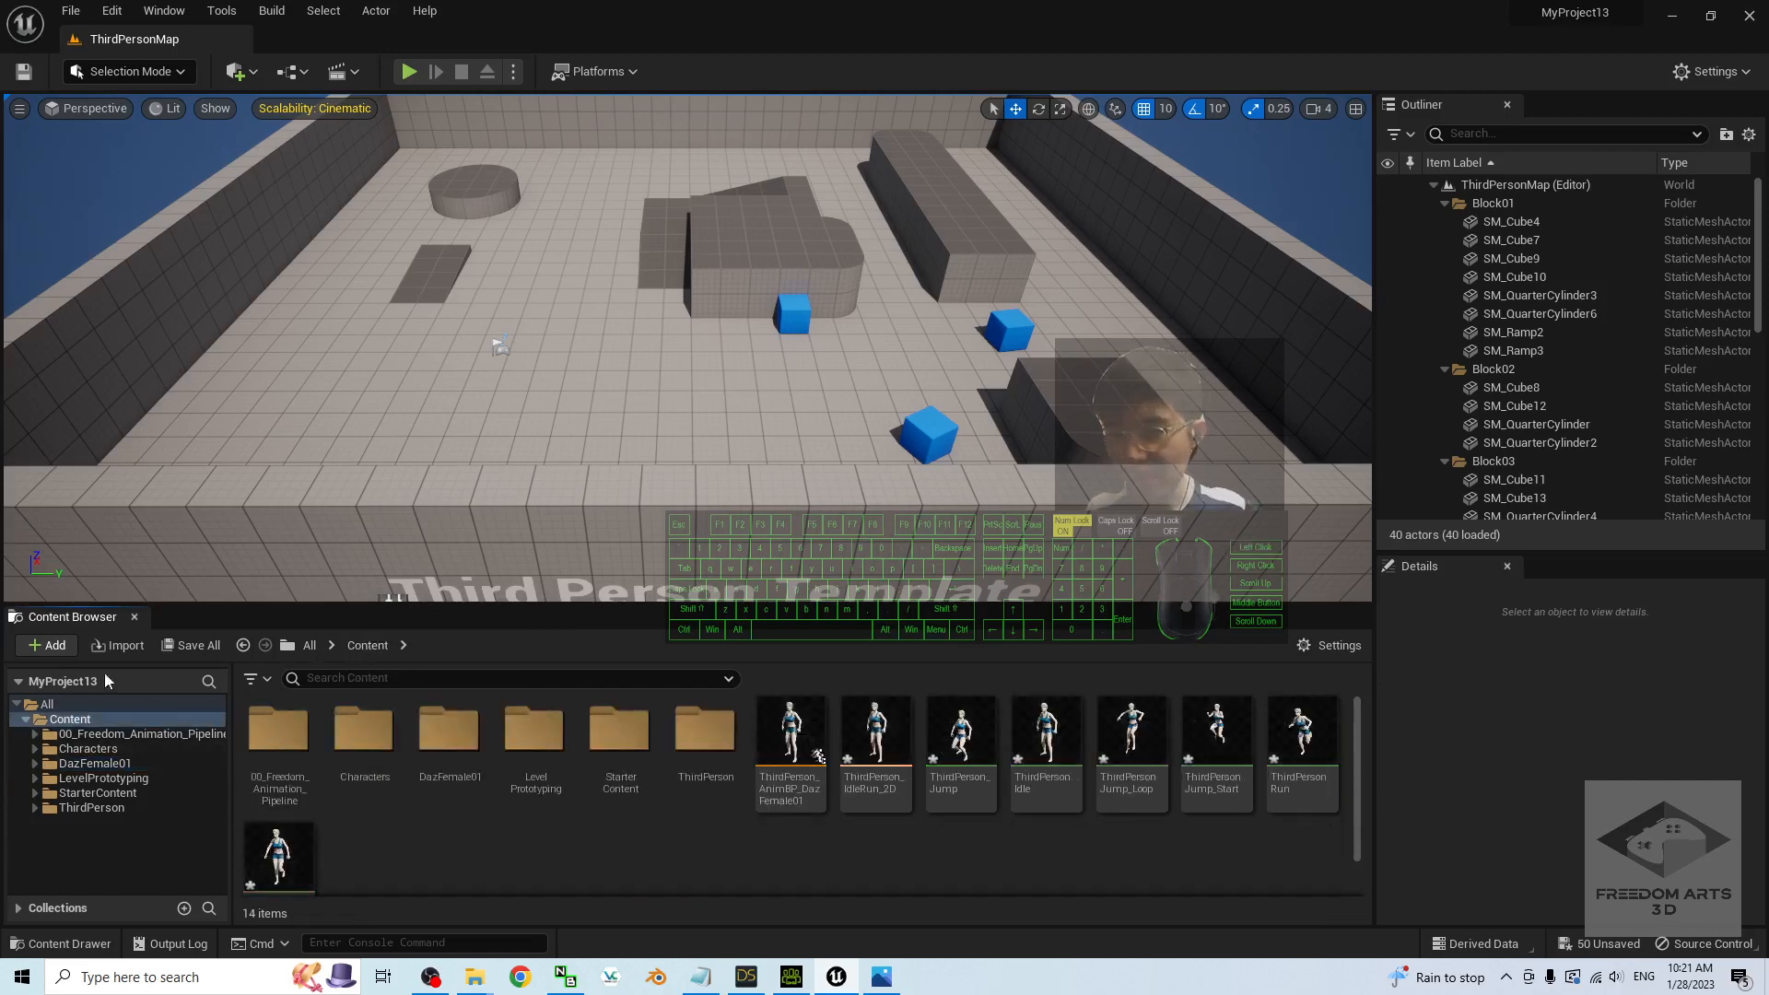
left_click(37, 763)
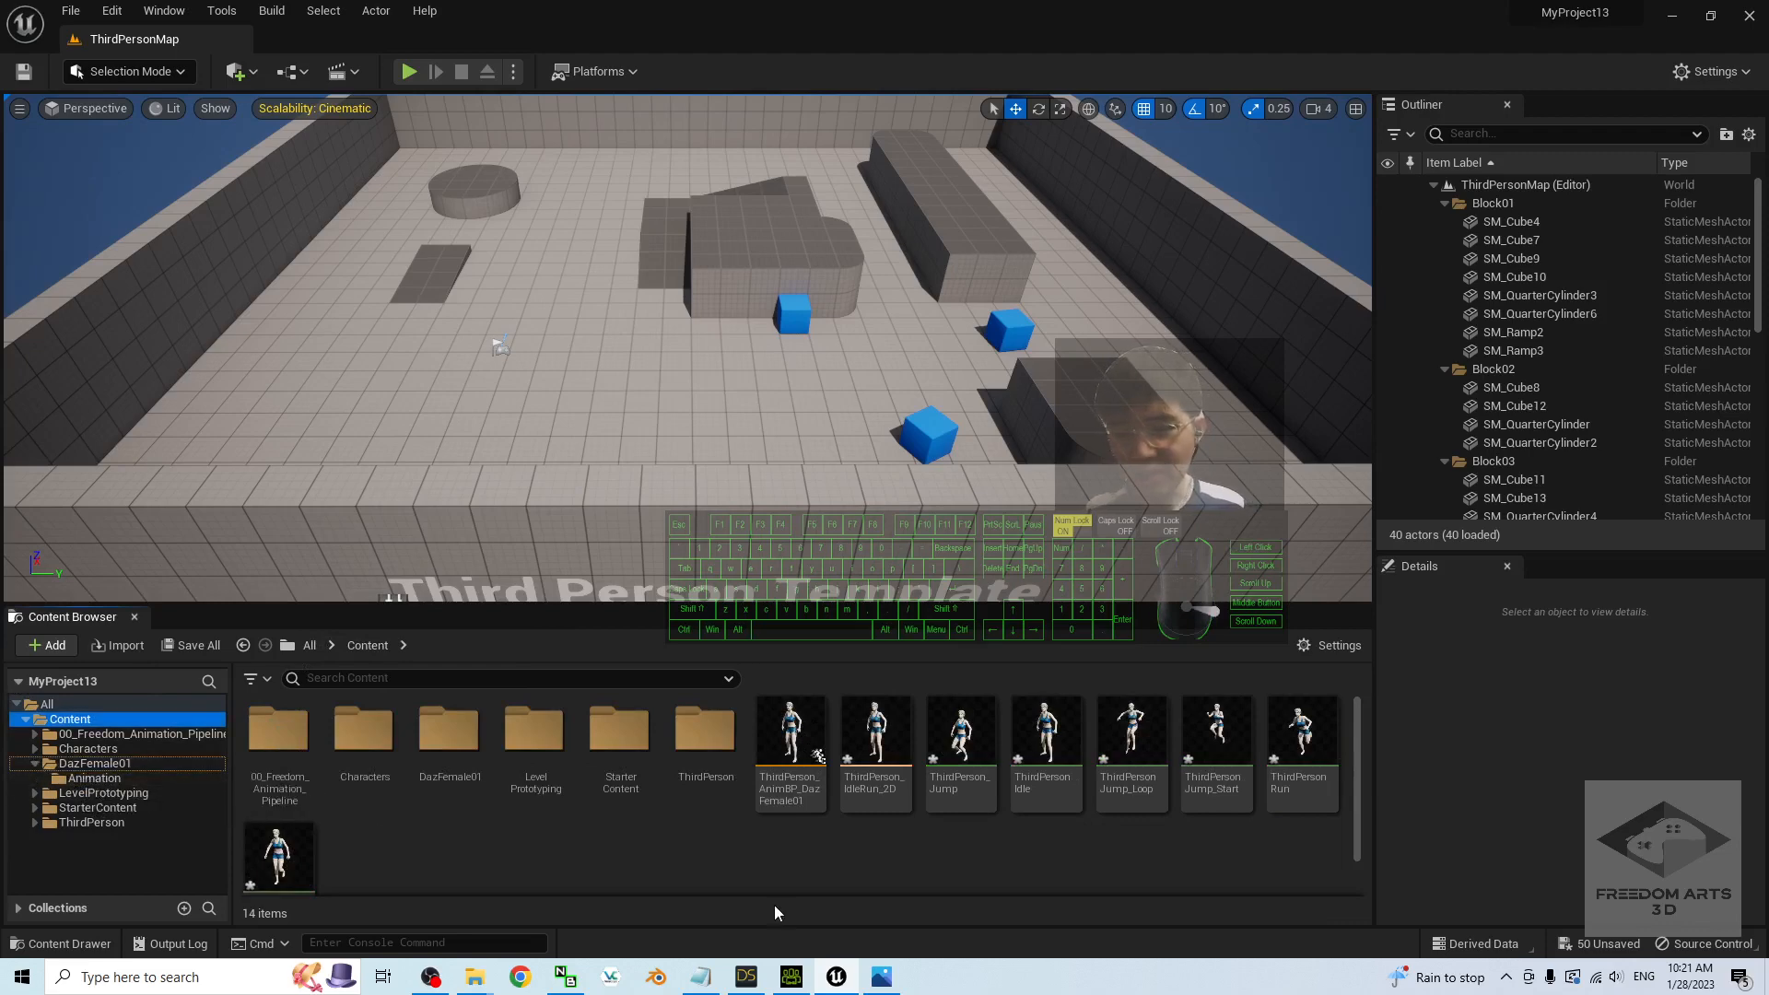
left_click(776, 871)
left_click(789, 733)
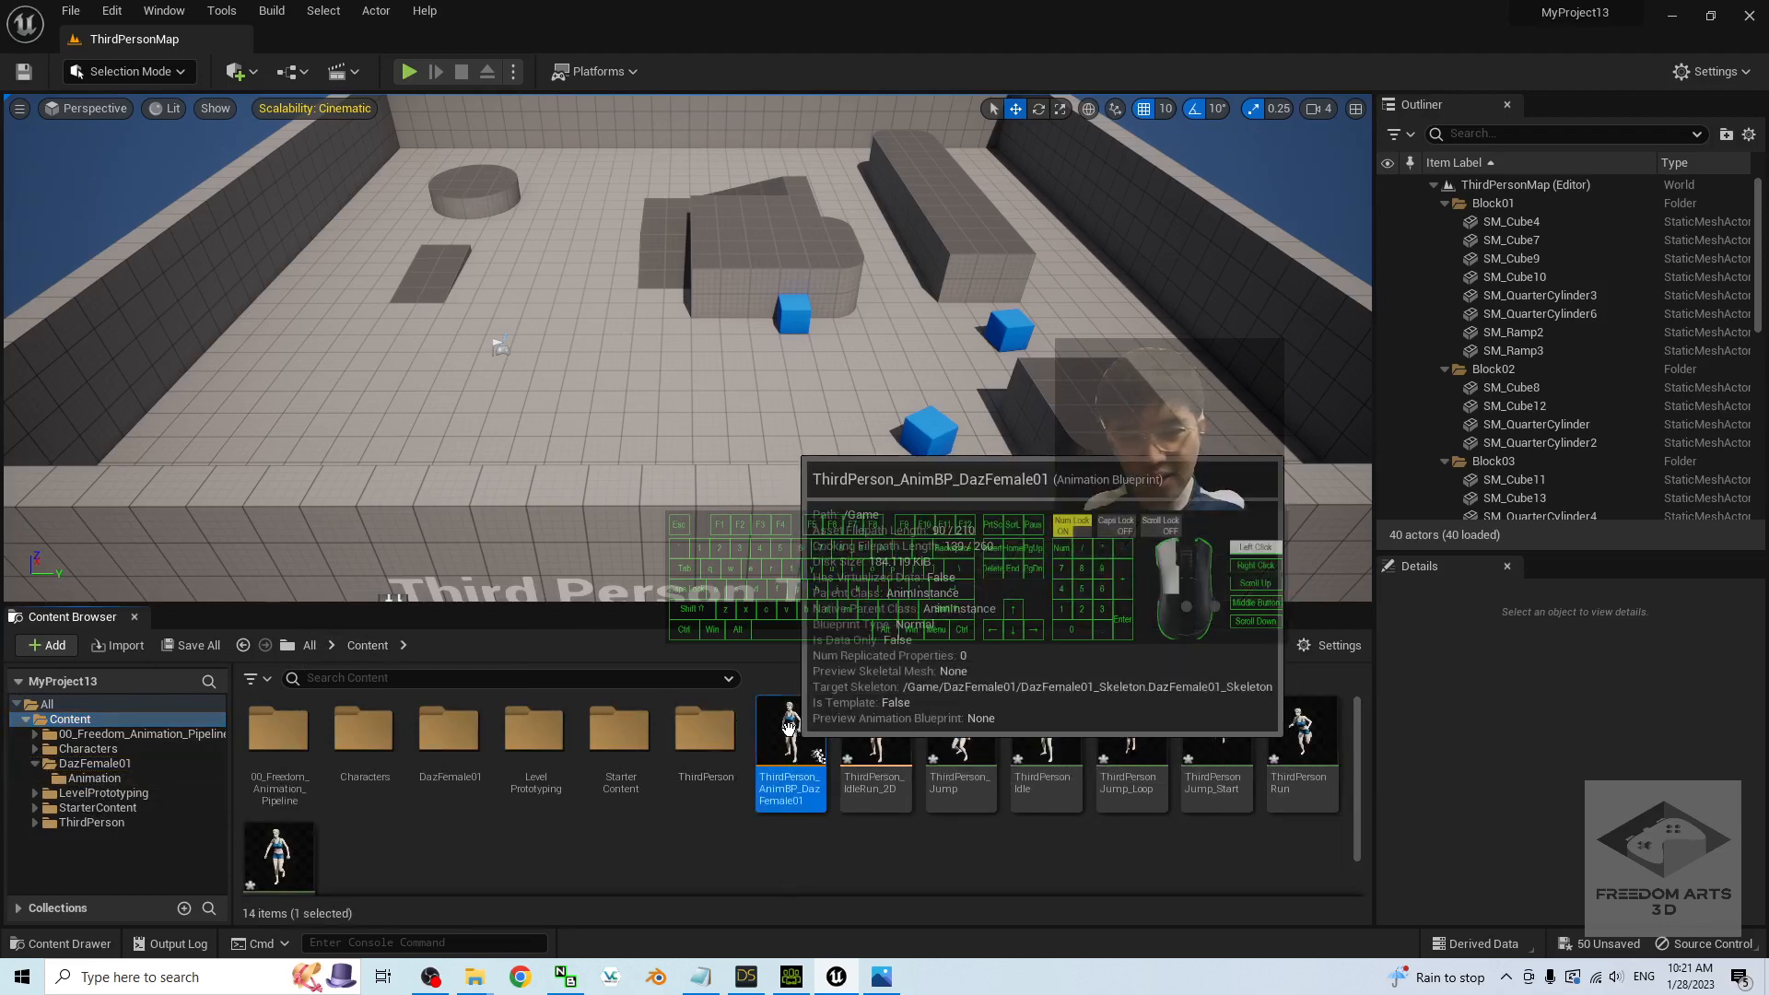
left_click(278, 857, "shift")
left_click_drag(796, 747, 126, 793)
left_click(152, 821)
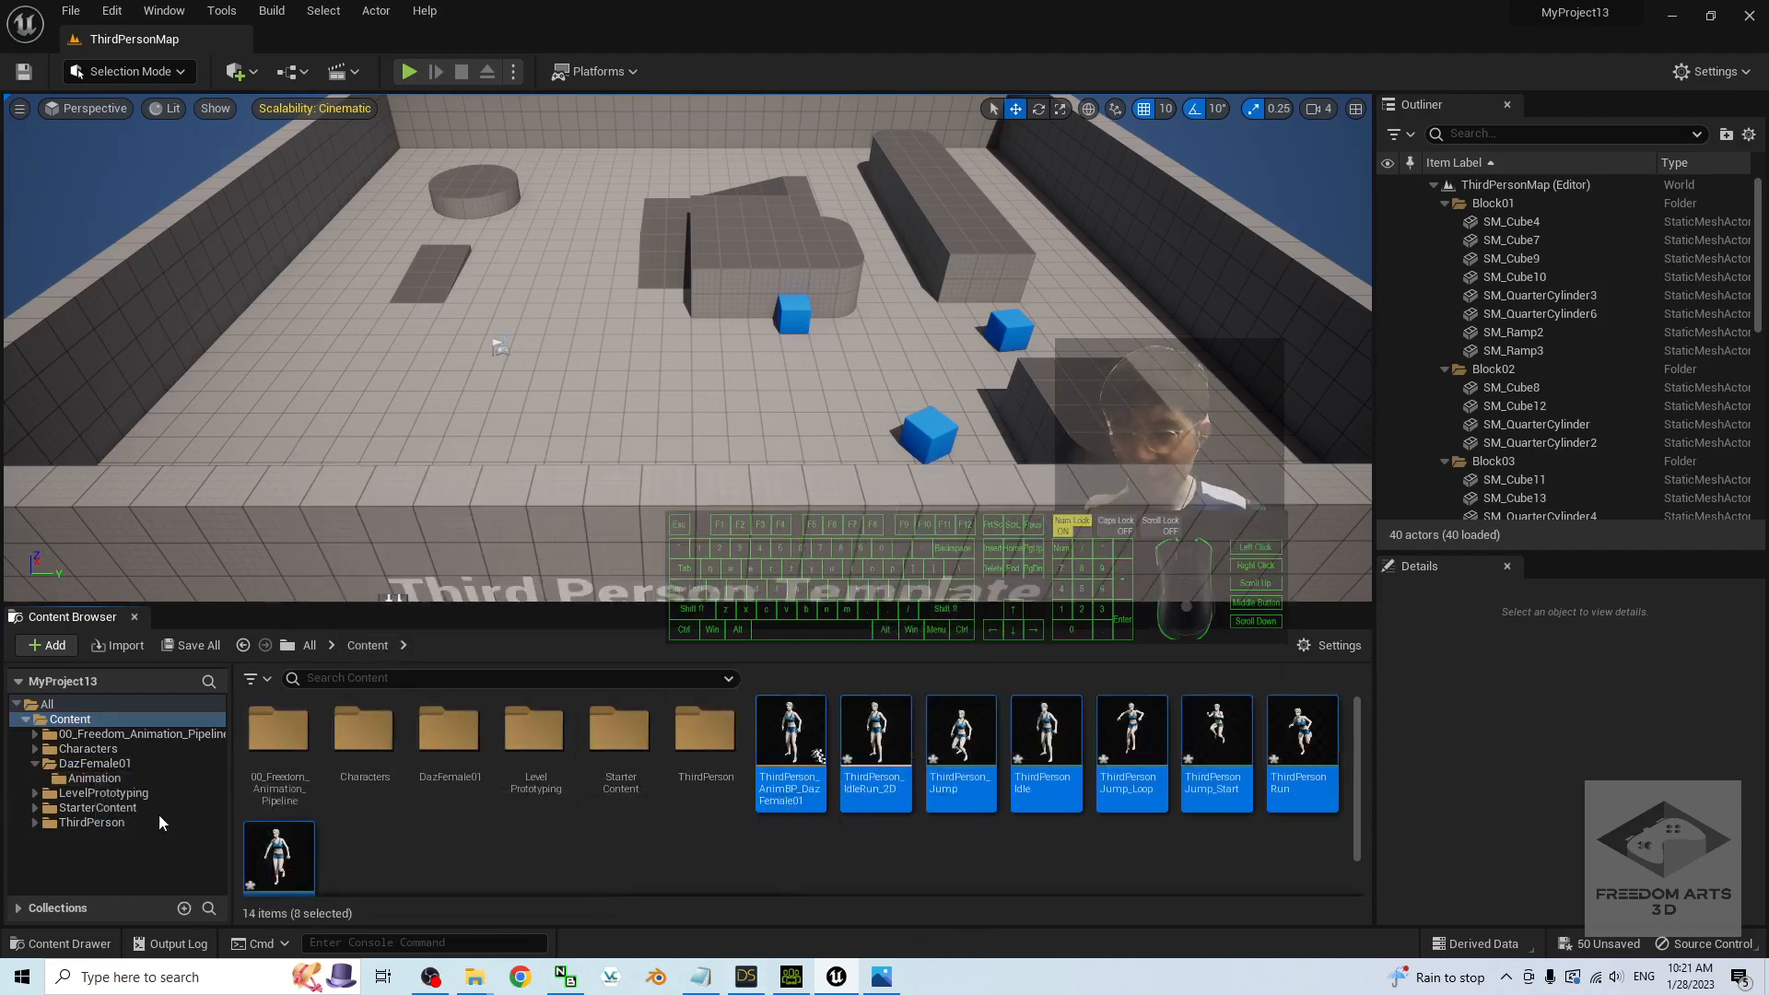
left_click(97, 779)
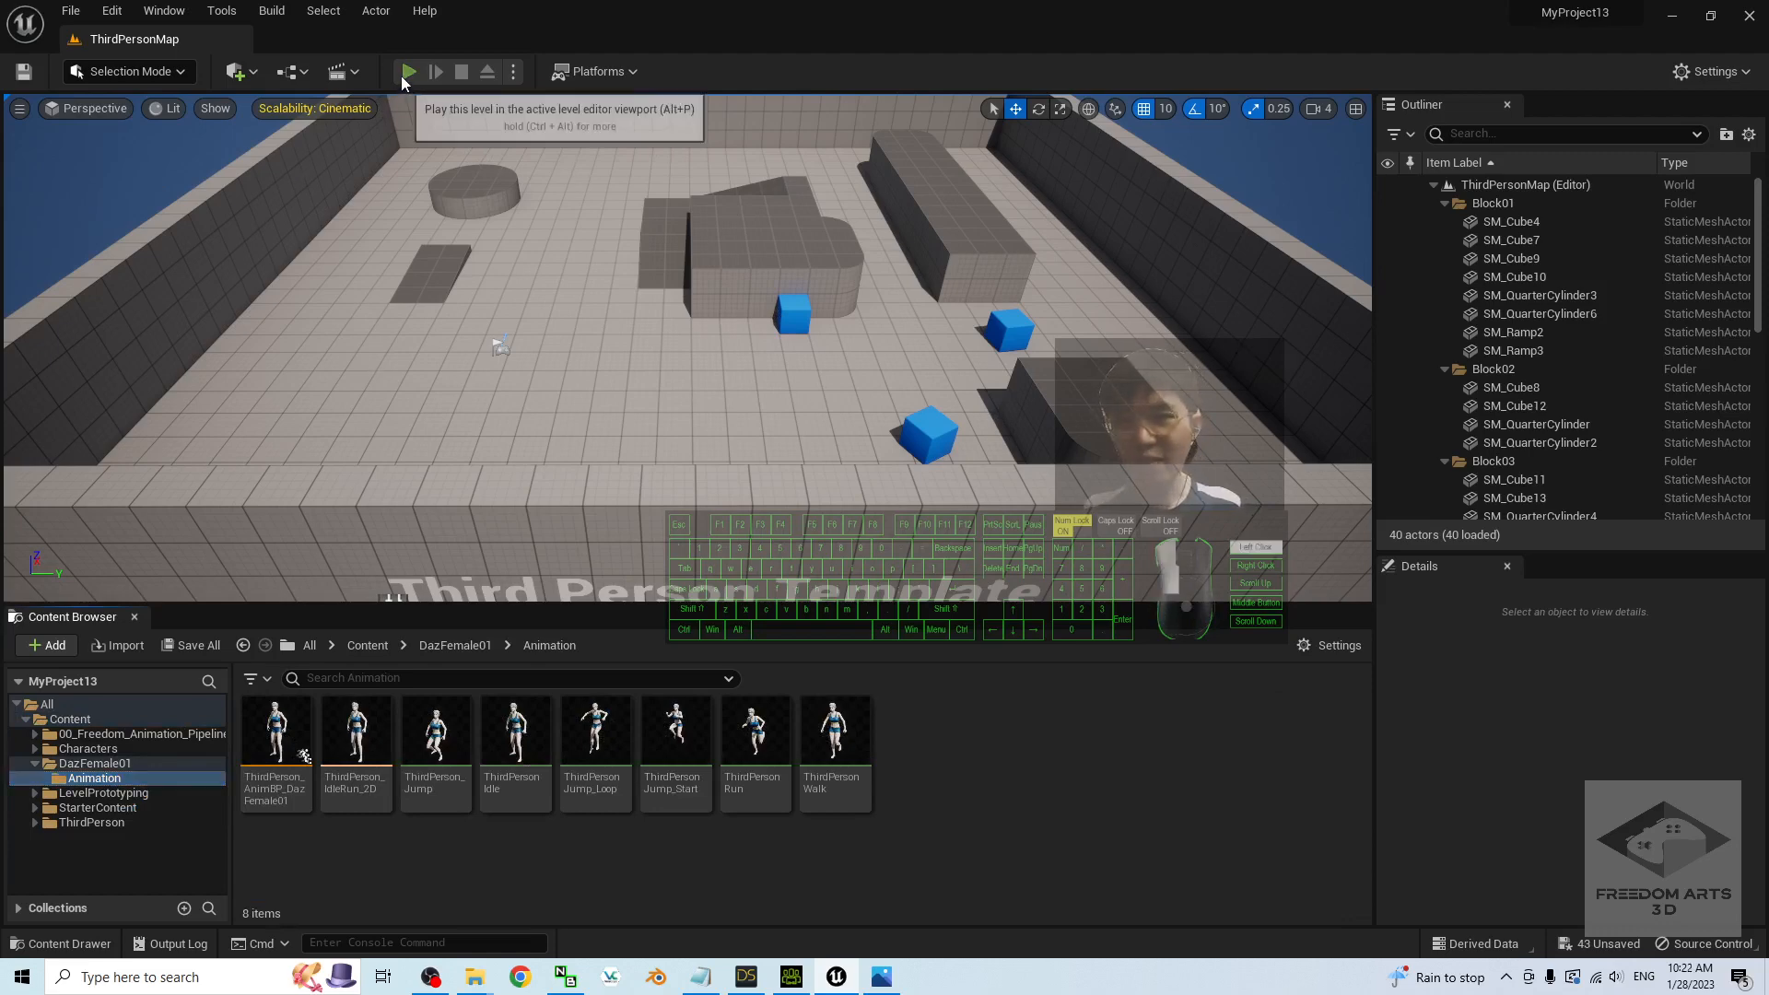
- Play-test the level by running and jumping around with the current character, and end the play session
key("alt+p")
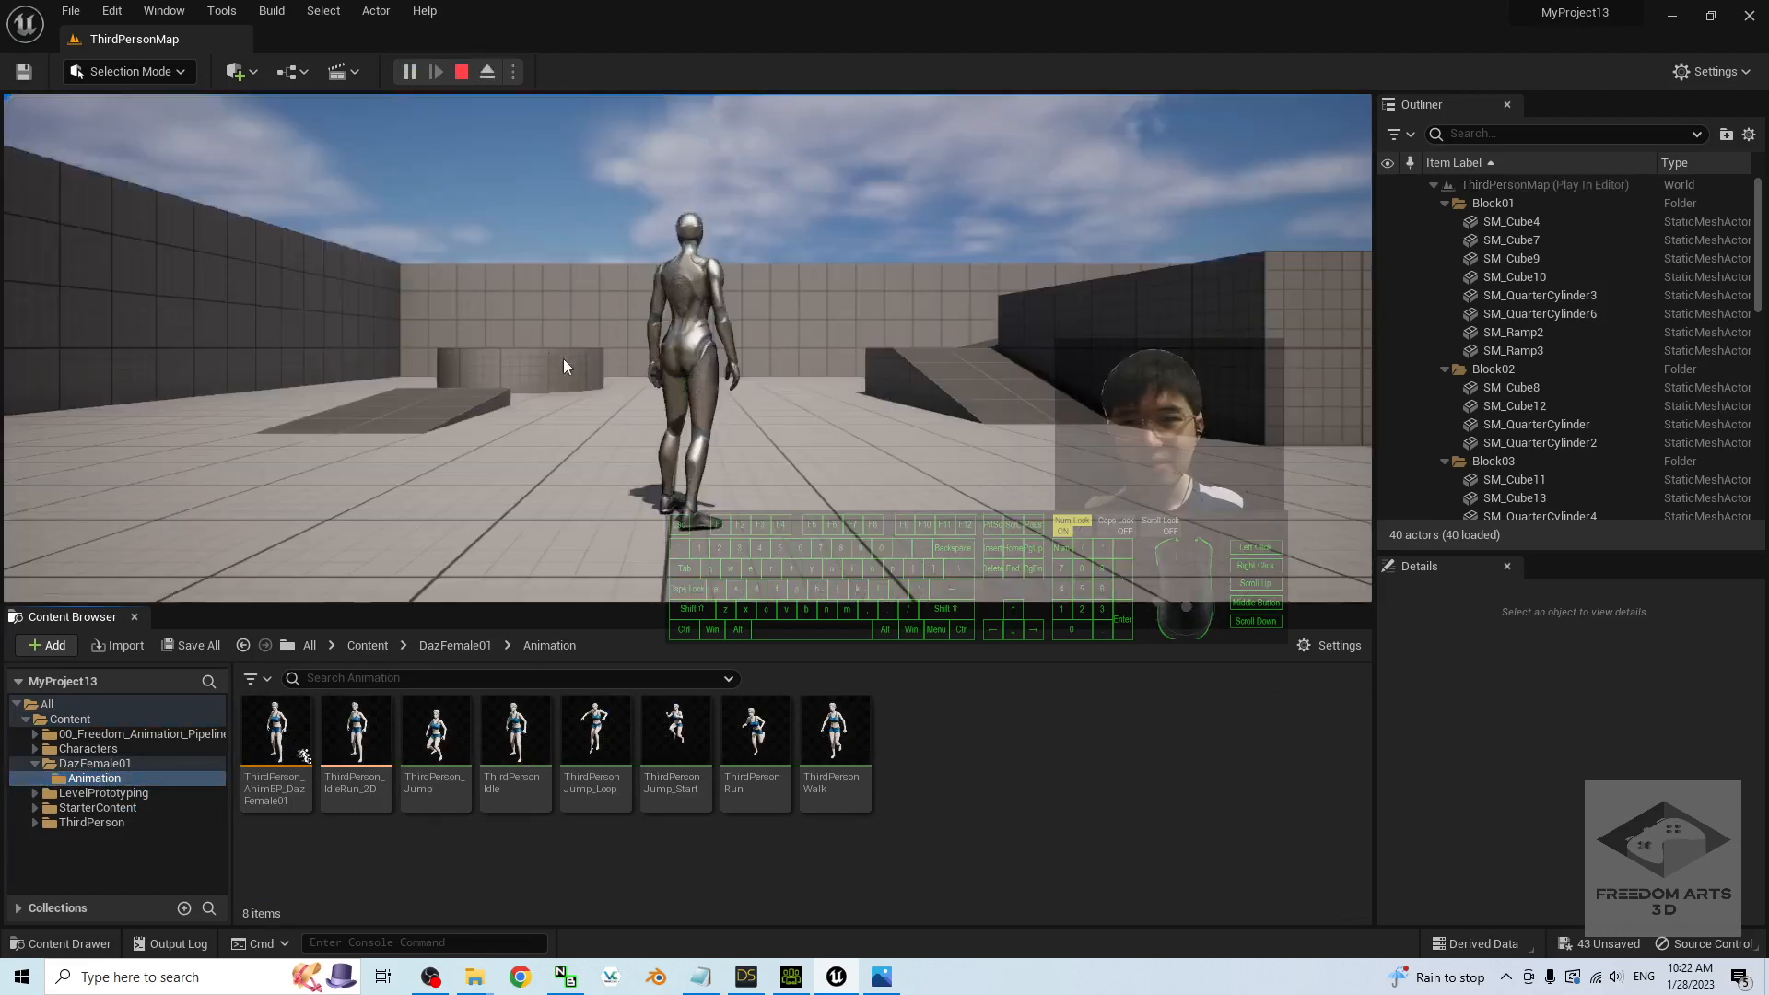
left_click(699, 367)
key("w")
key("d")
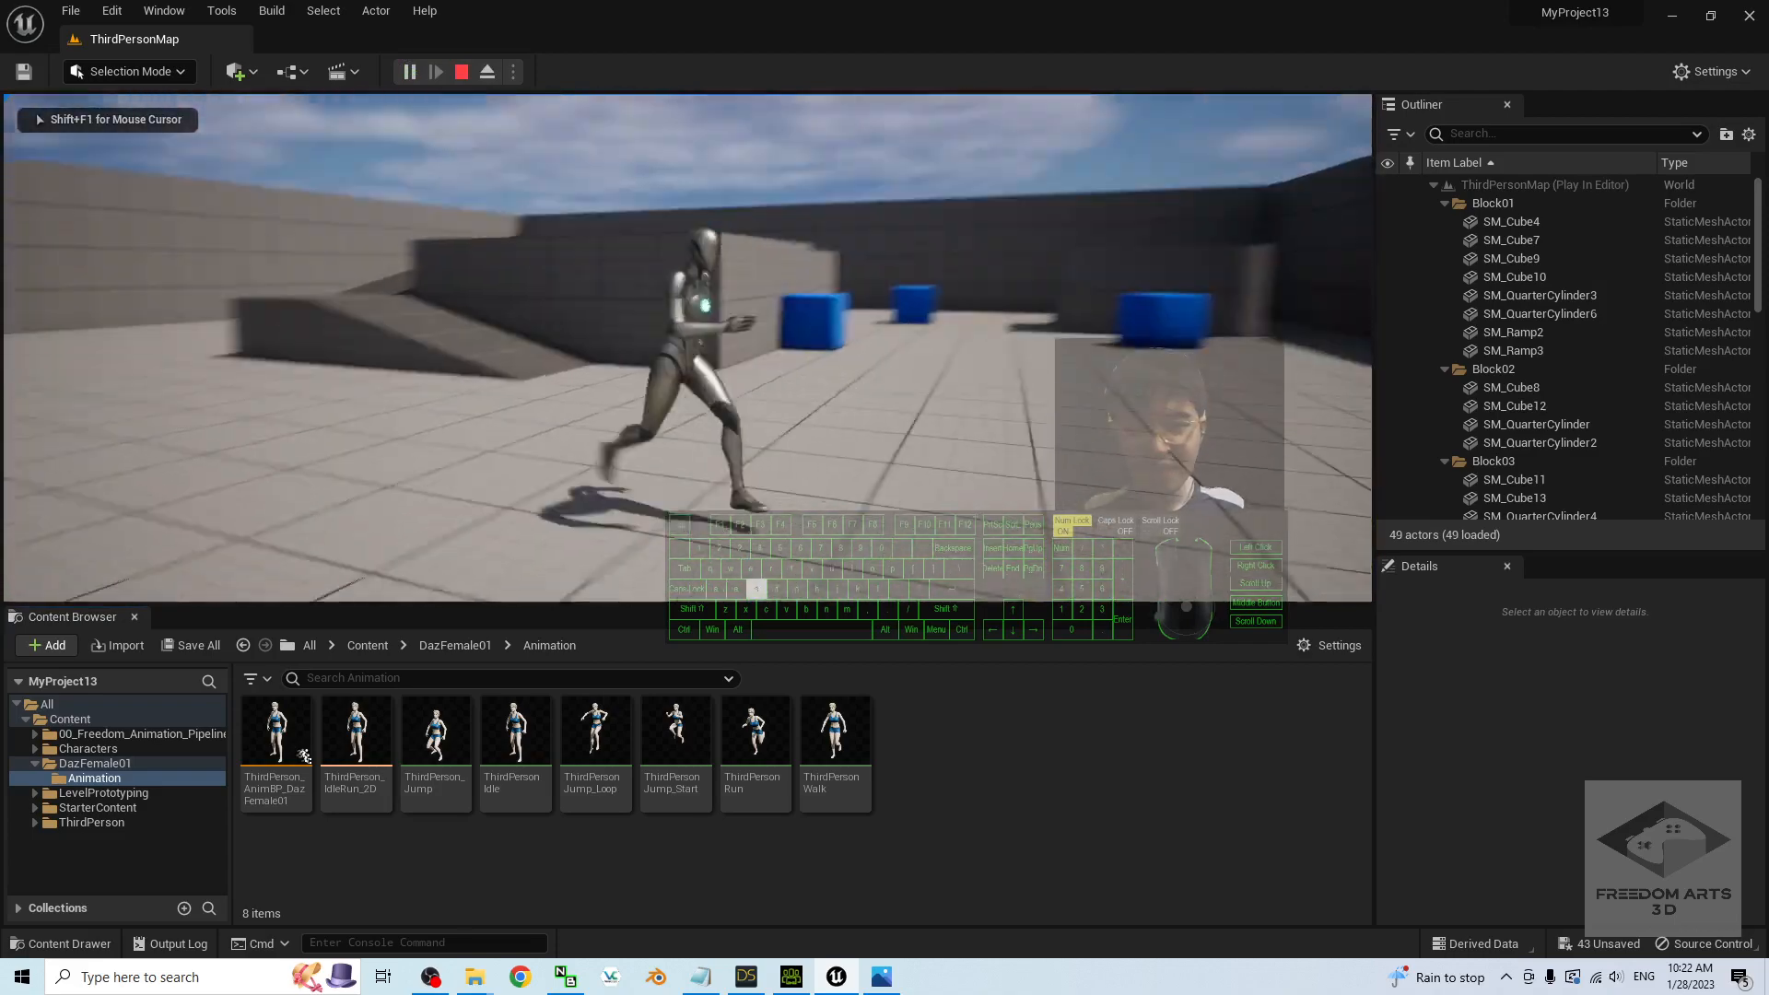
key("w")
key("space")
key("d")
key("space")
key("a")
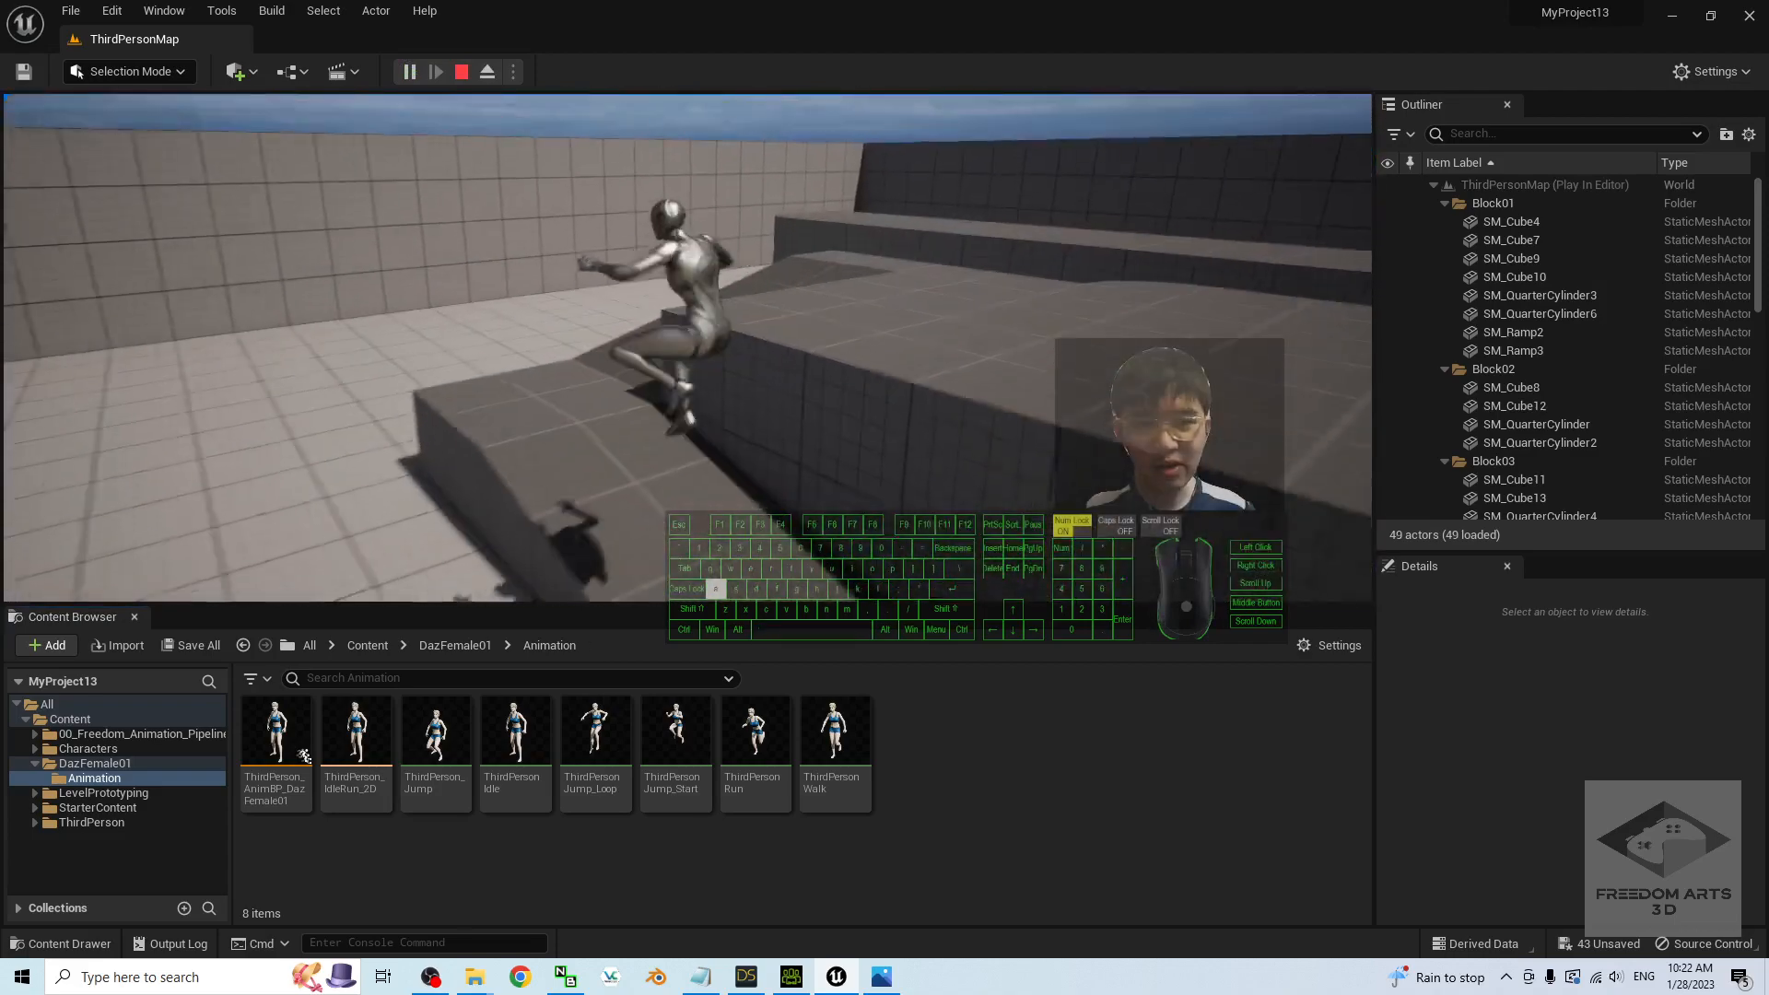
key("s")
key("space")
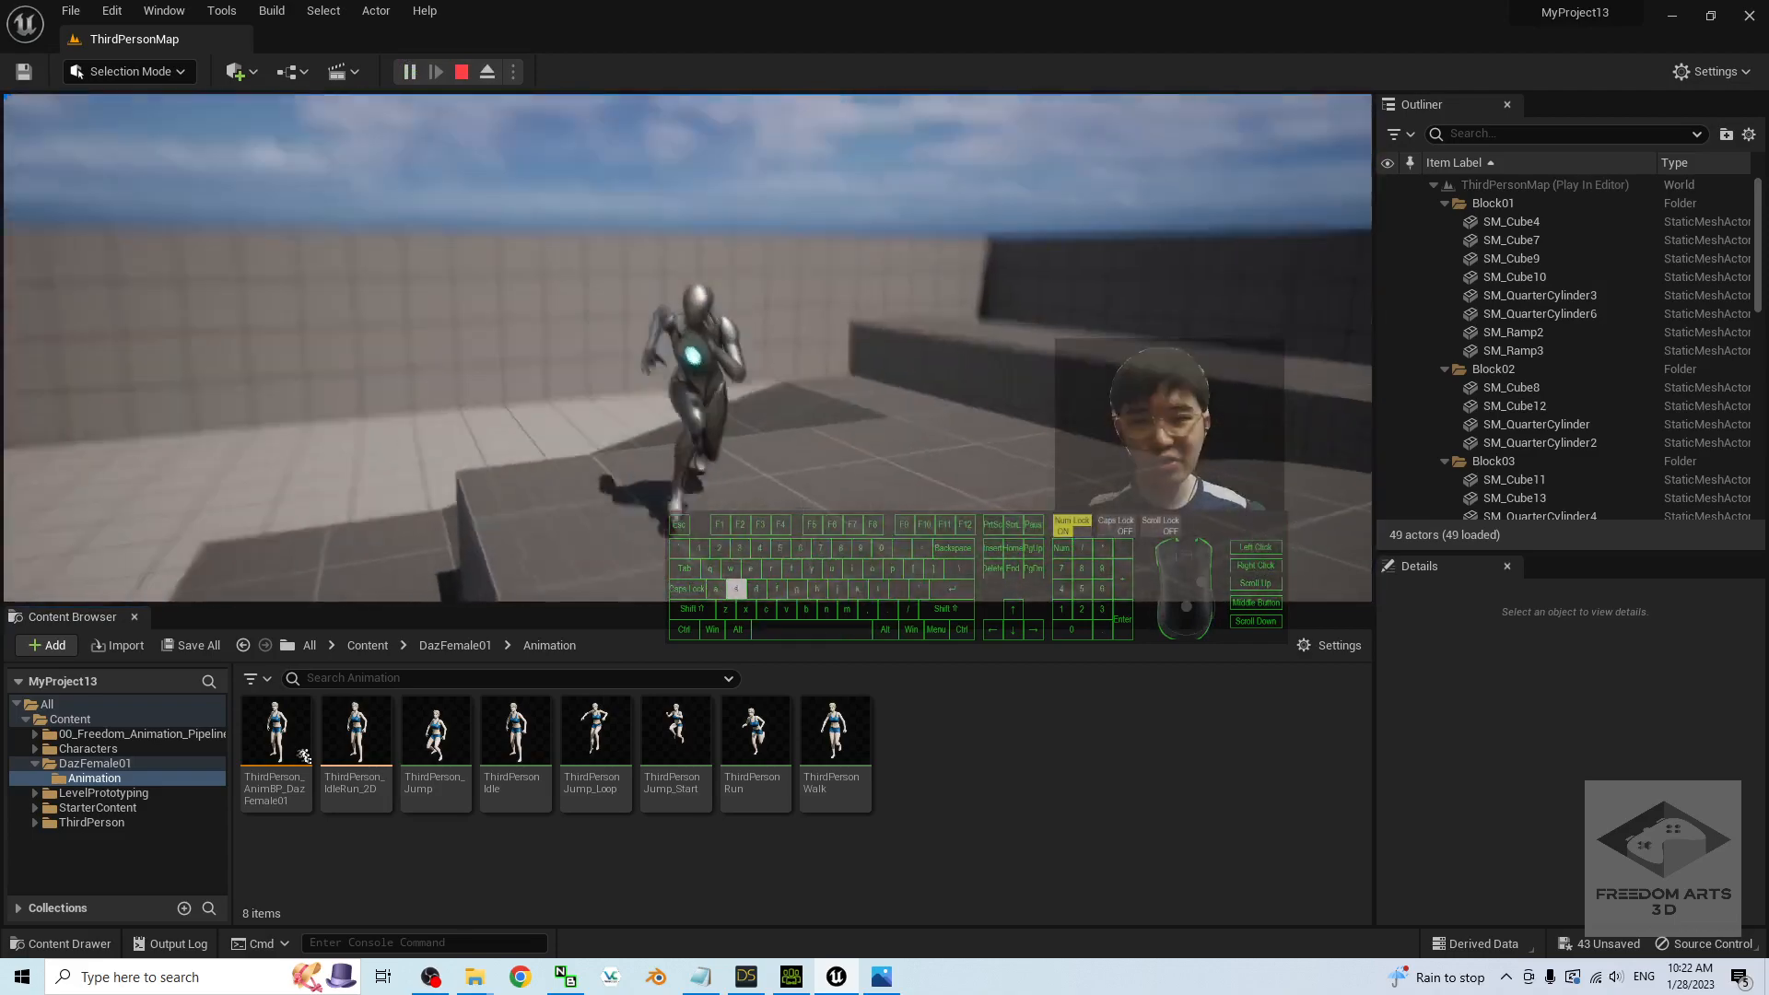
key("a")
key("space")
key("s")
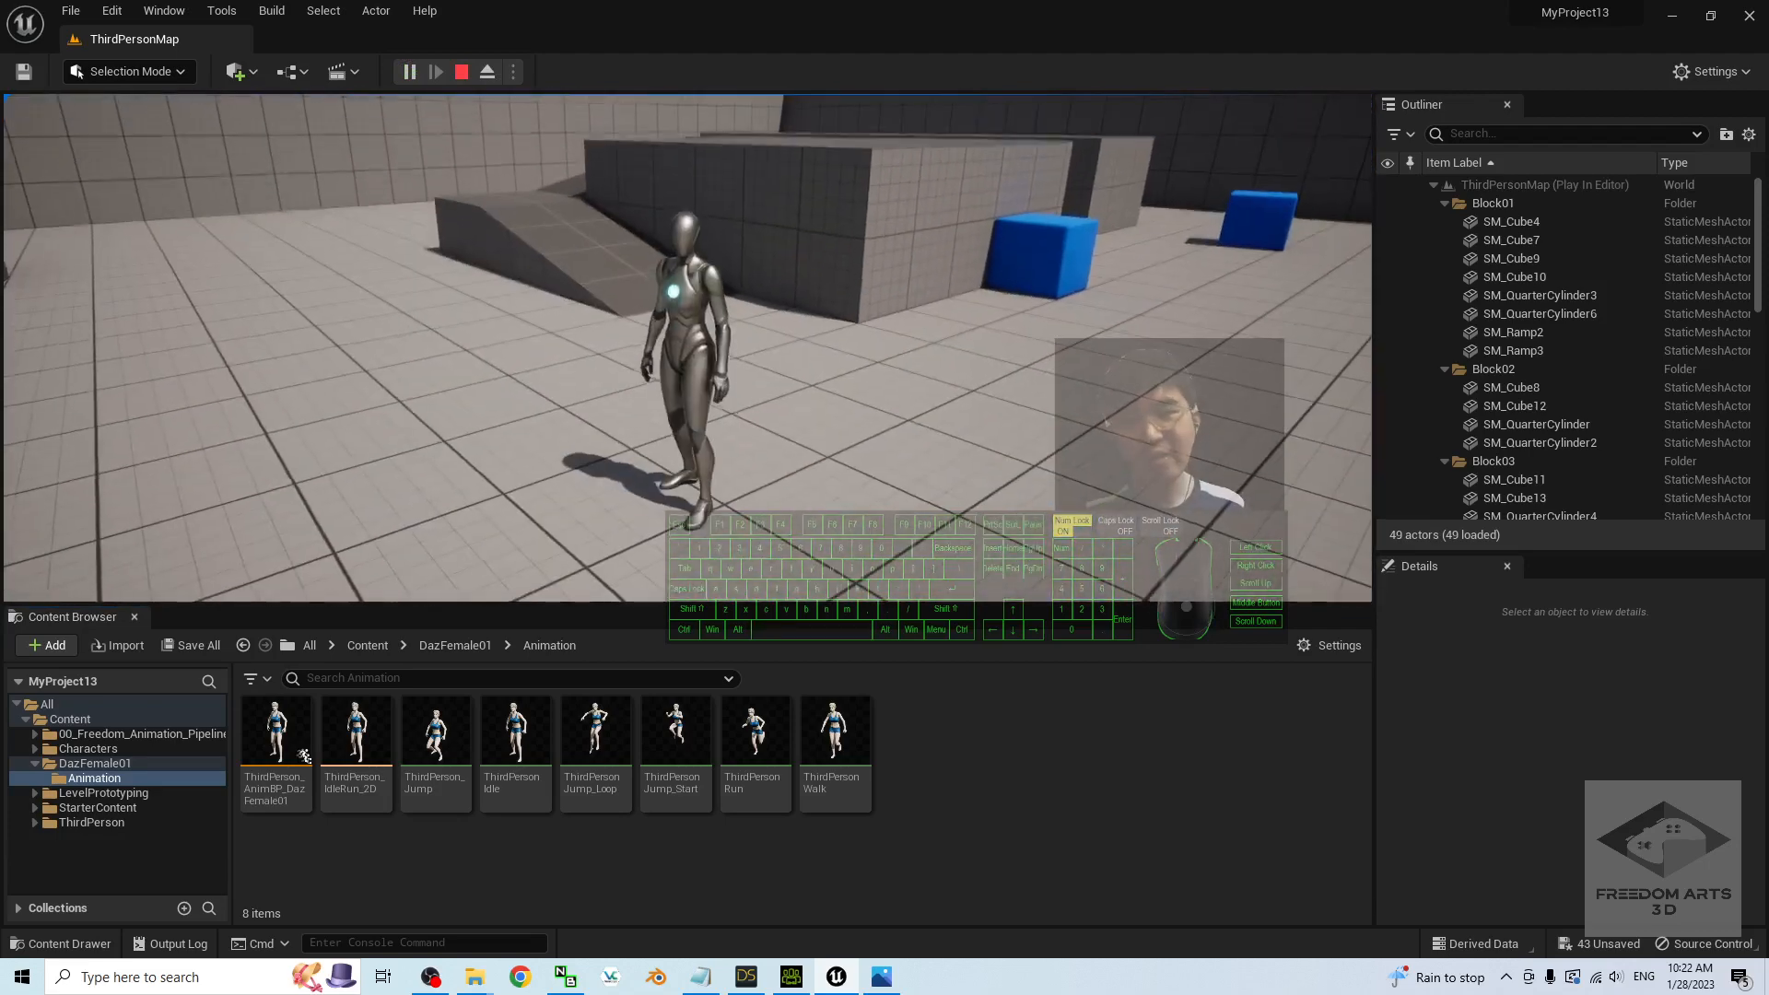
key("Escape")
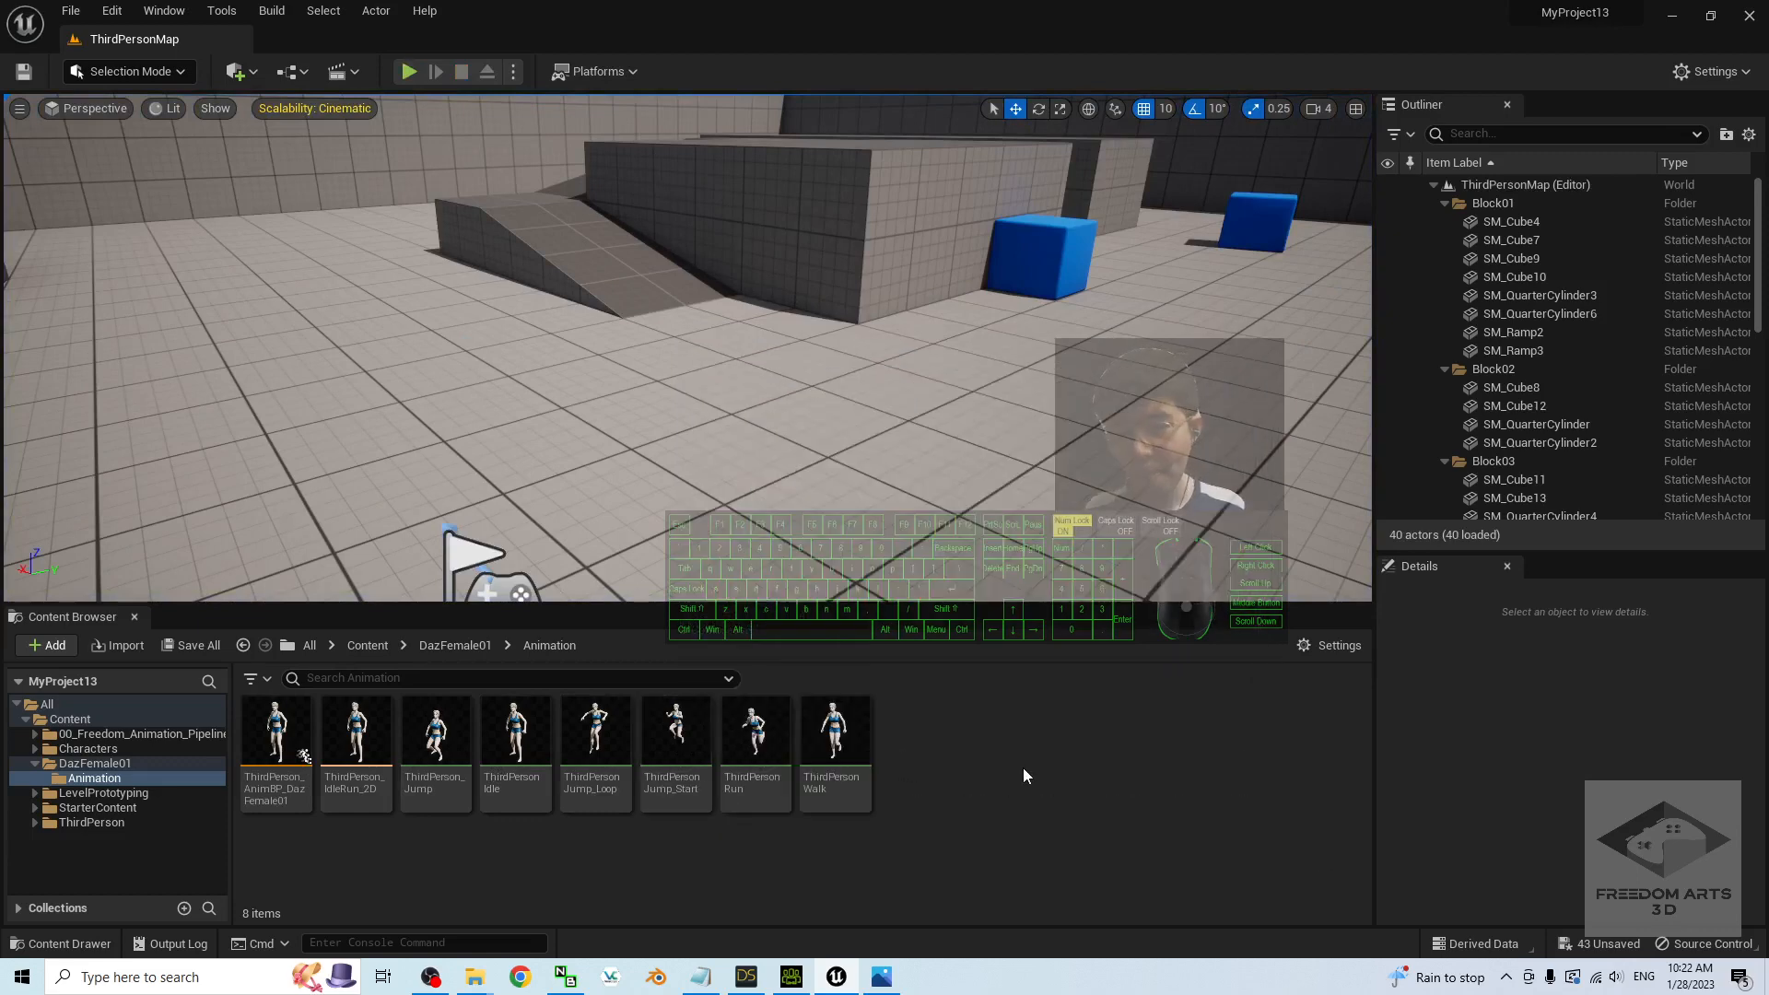
- Duplicate BP_ThirdPersonCharacter in the ThirdPerson Blueprints folder and name the copy BP_ThirdPersonCharacter_DazFemale01
left_click(353, 644)
left_click(688, 737)
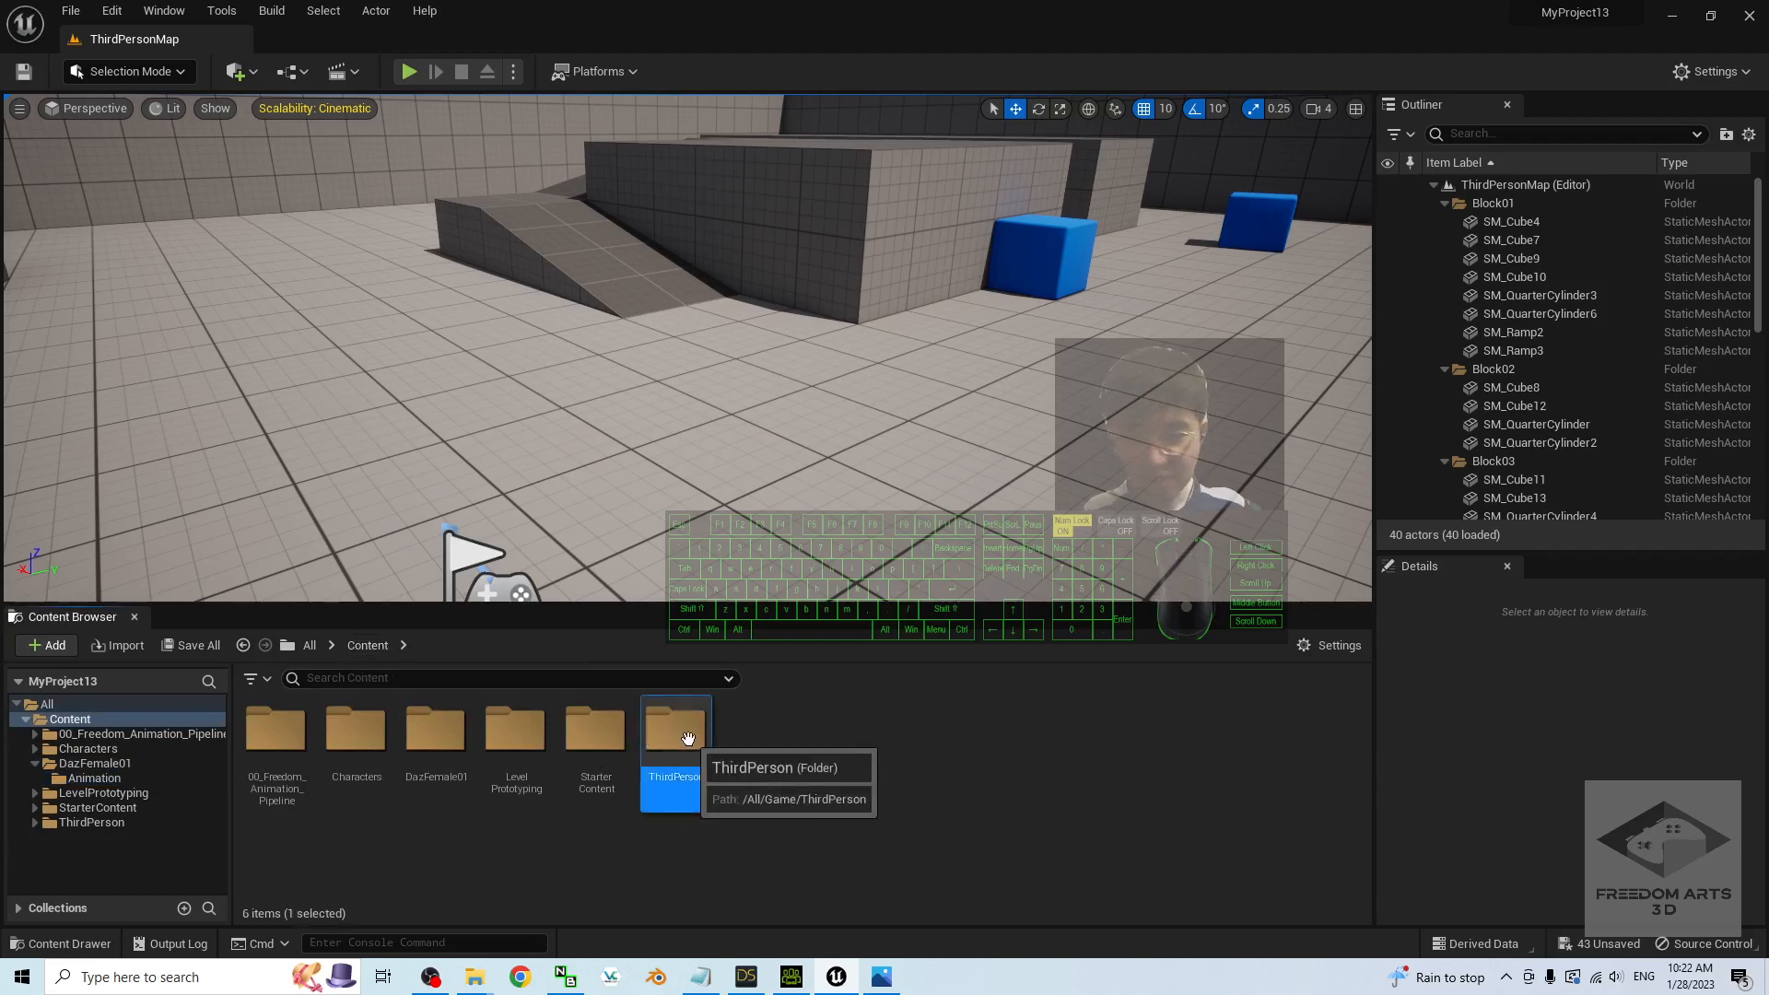
double_click(688, 738)
double_click(276, 730)
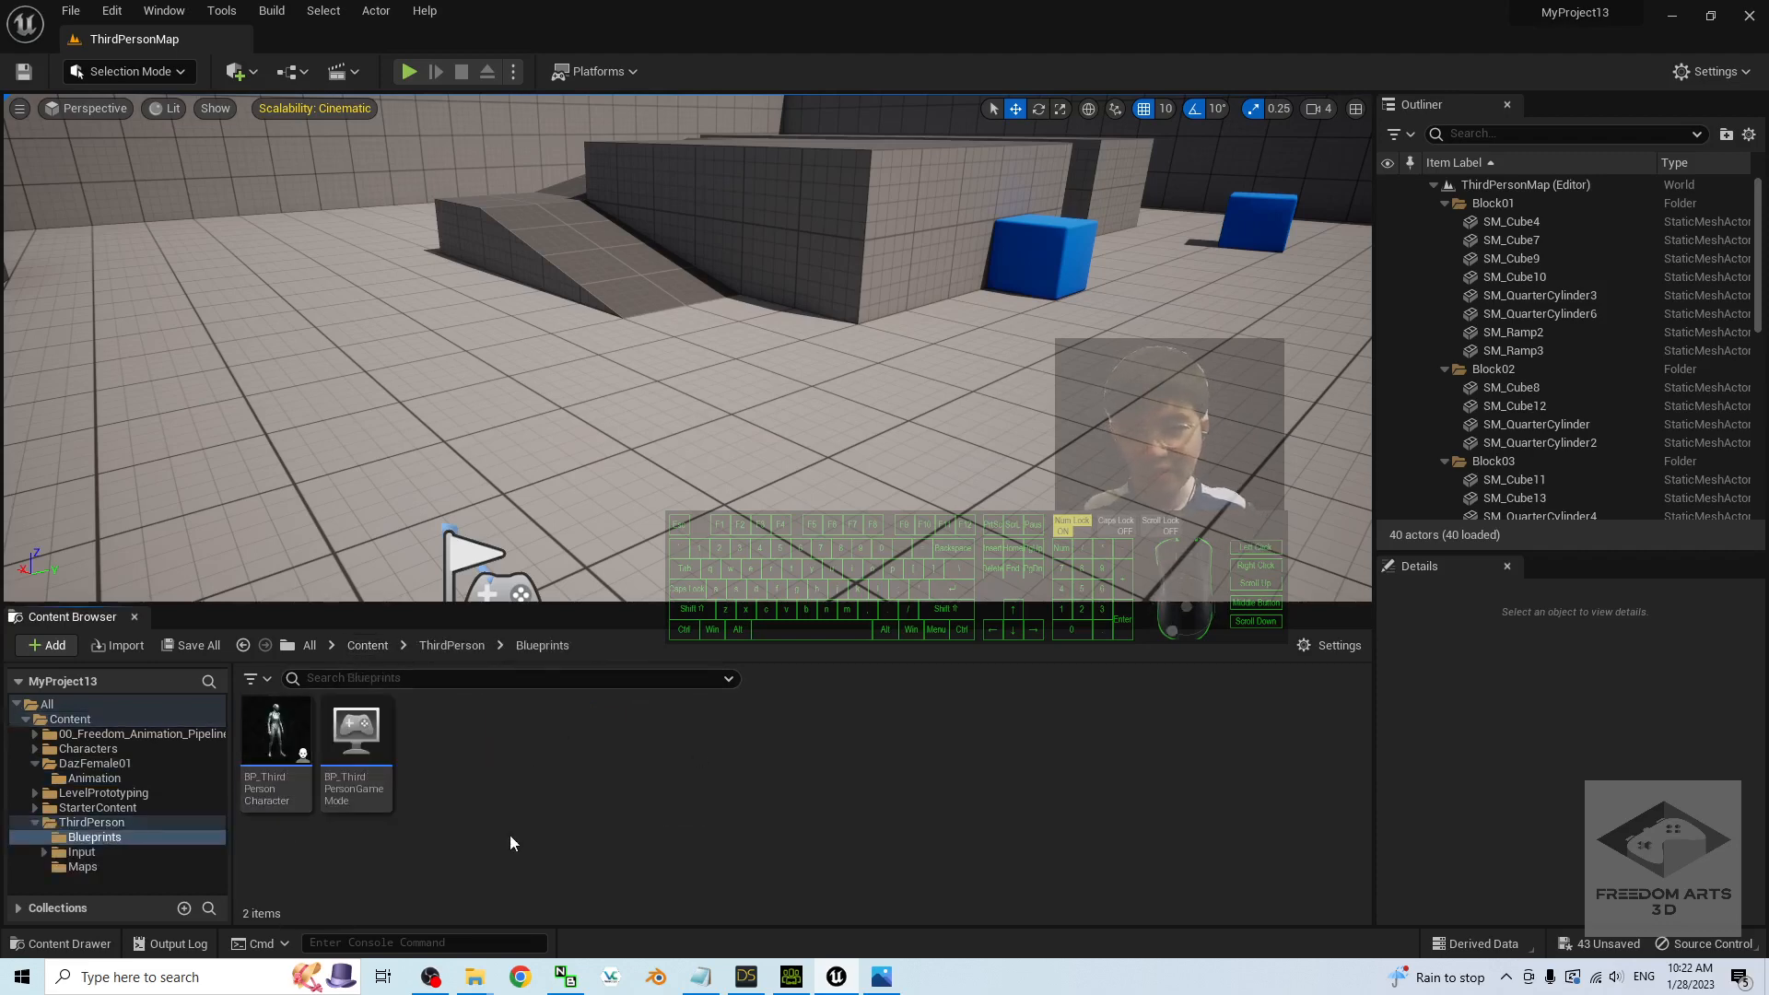
right_click(304, 731)
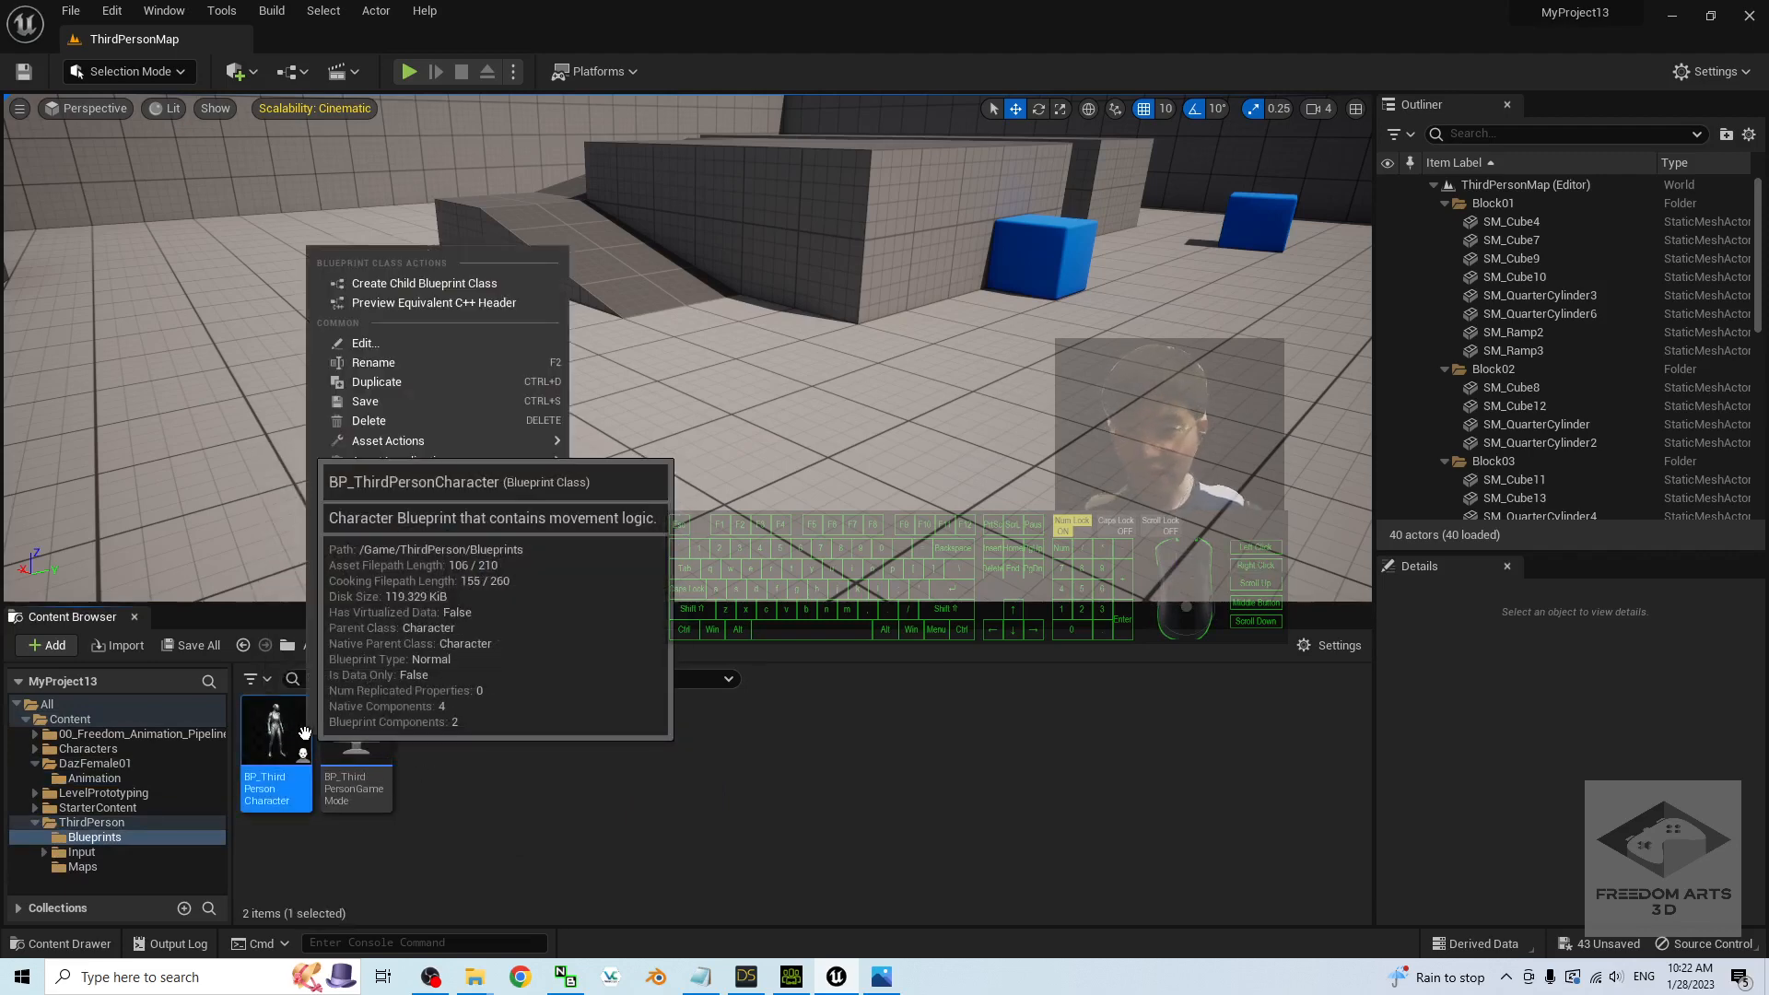
left_click(426, 381)
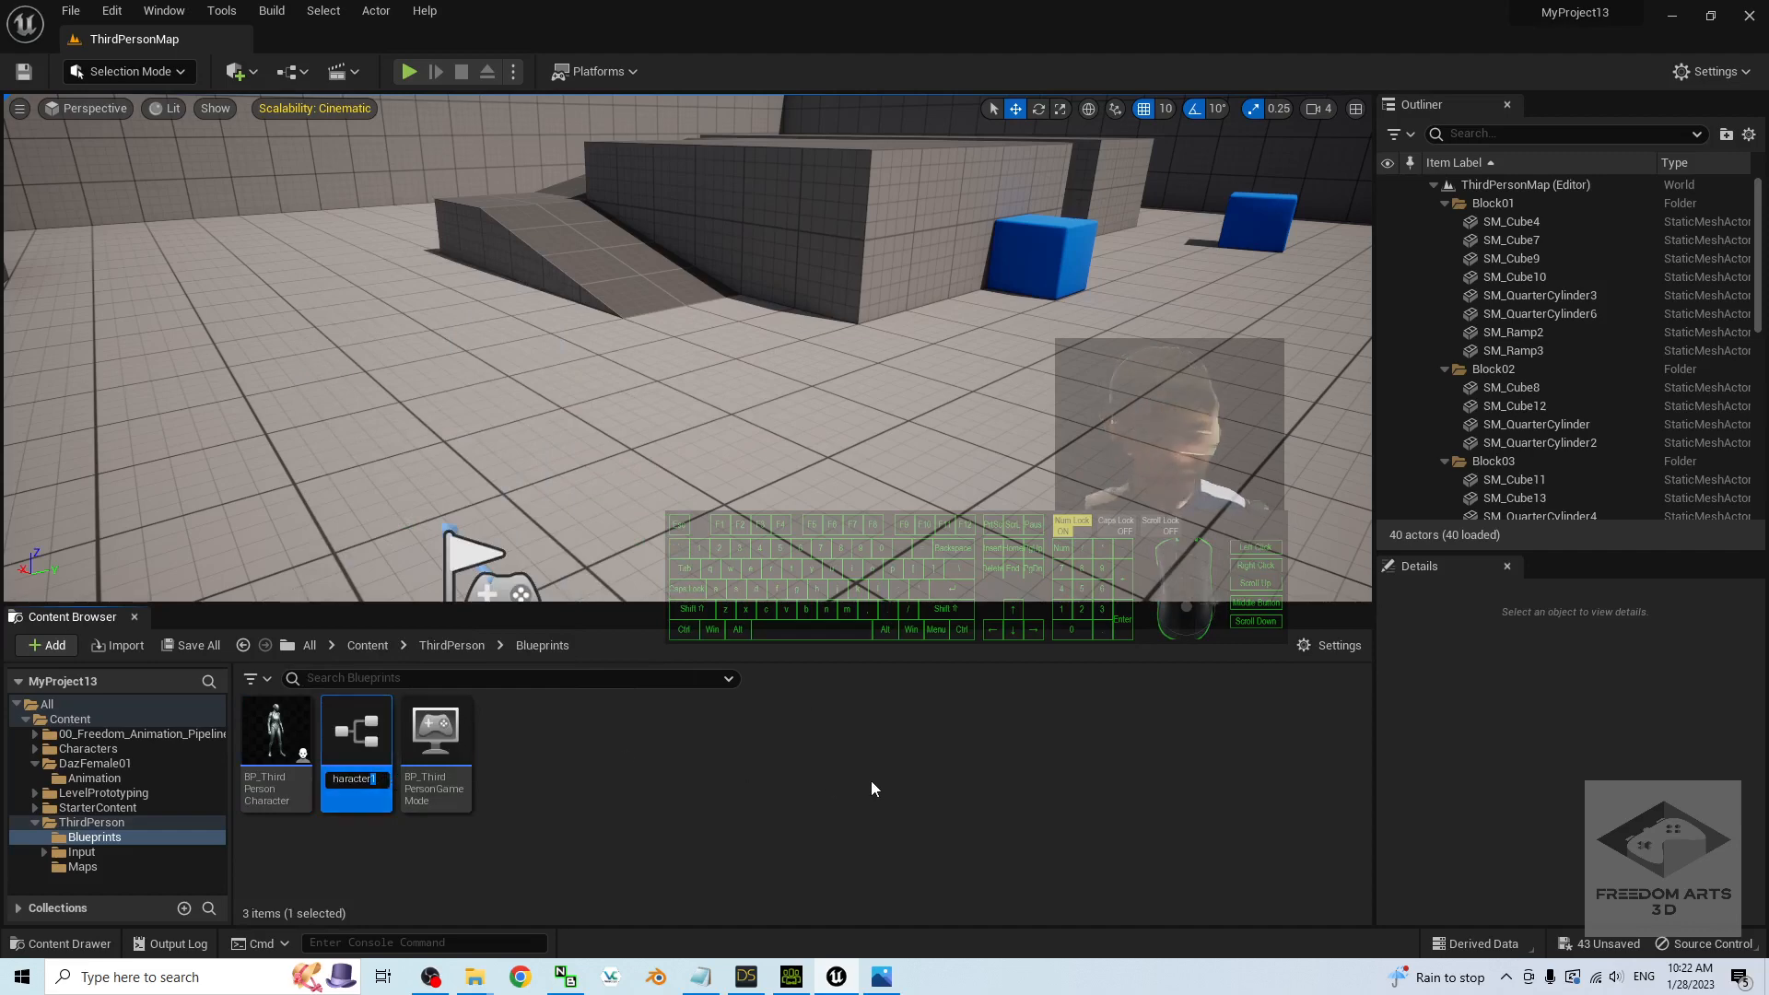
key("BackSpace")
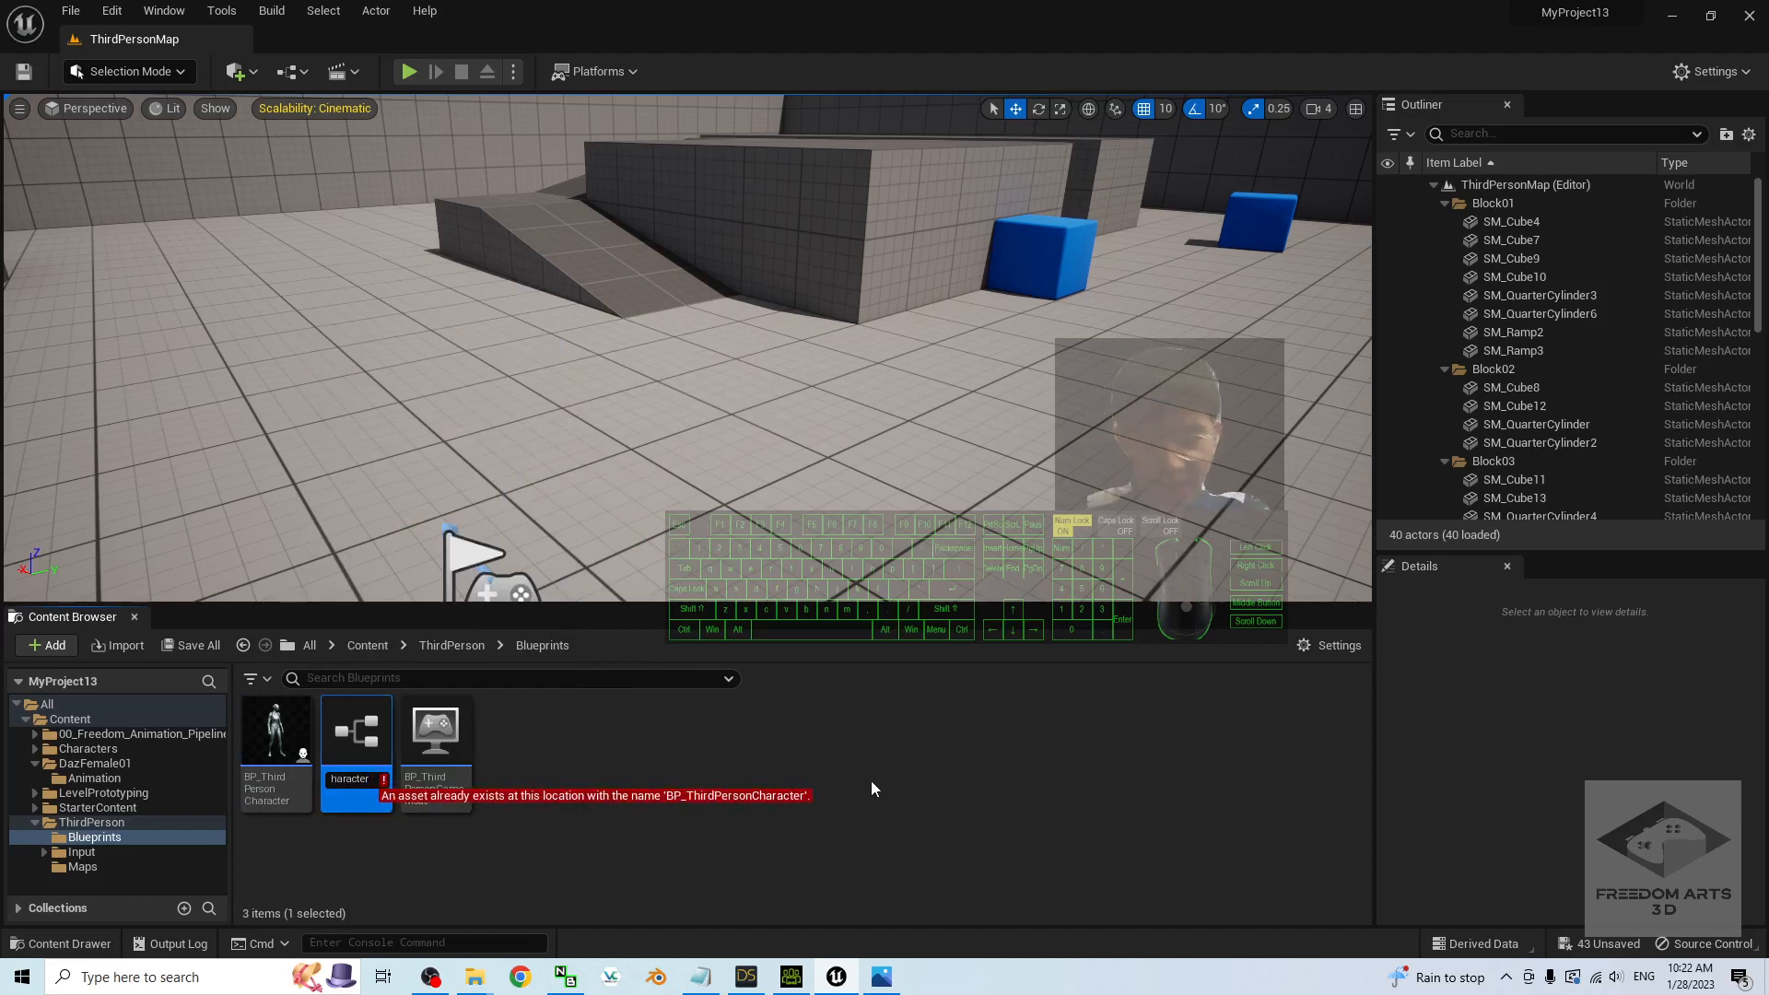
type("_")
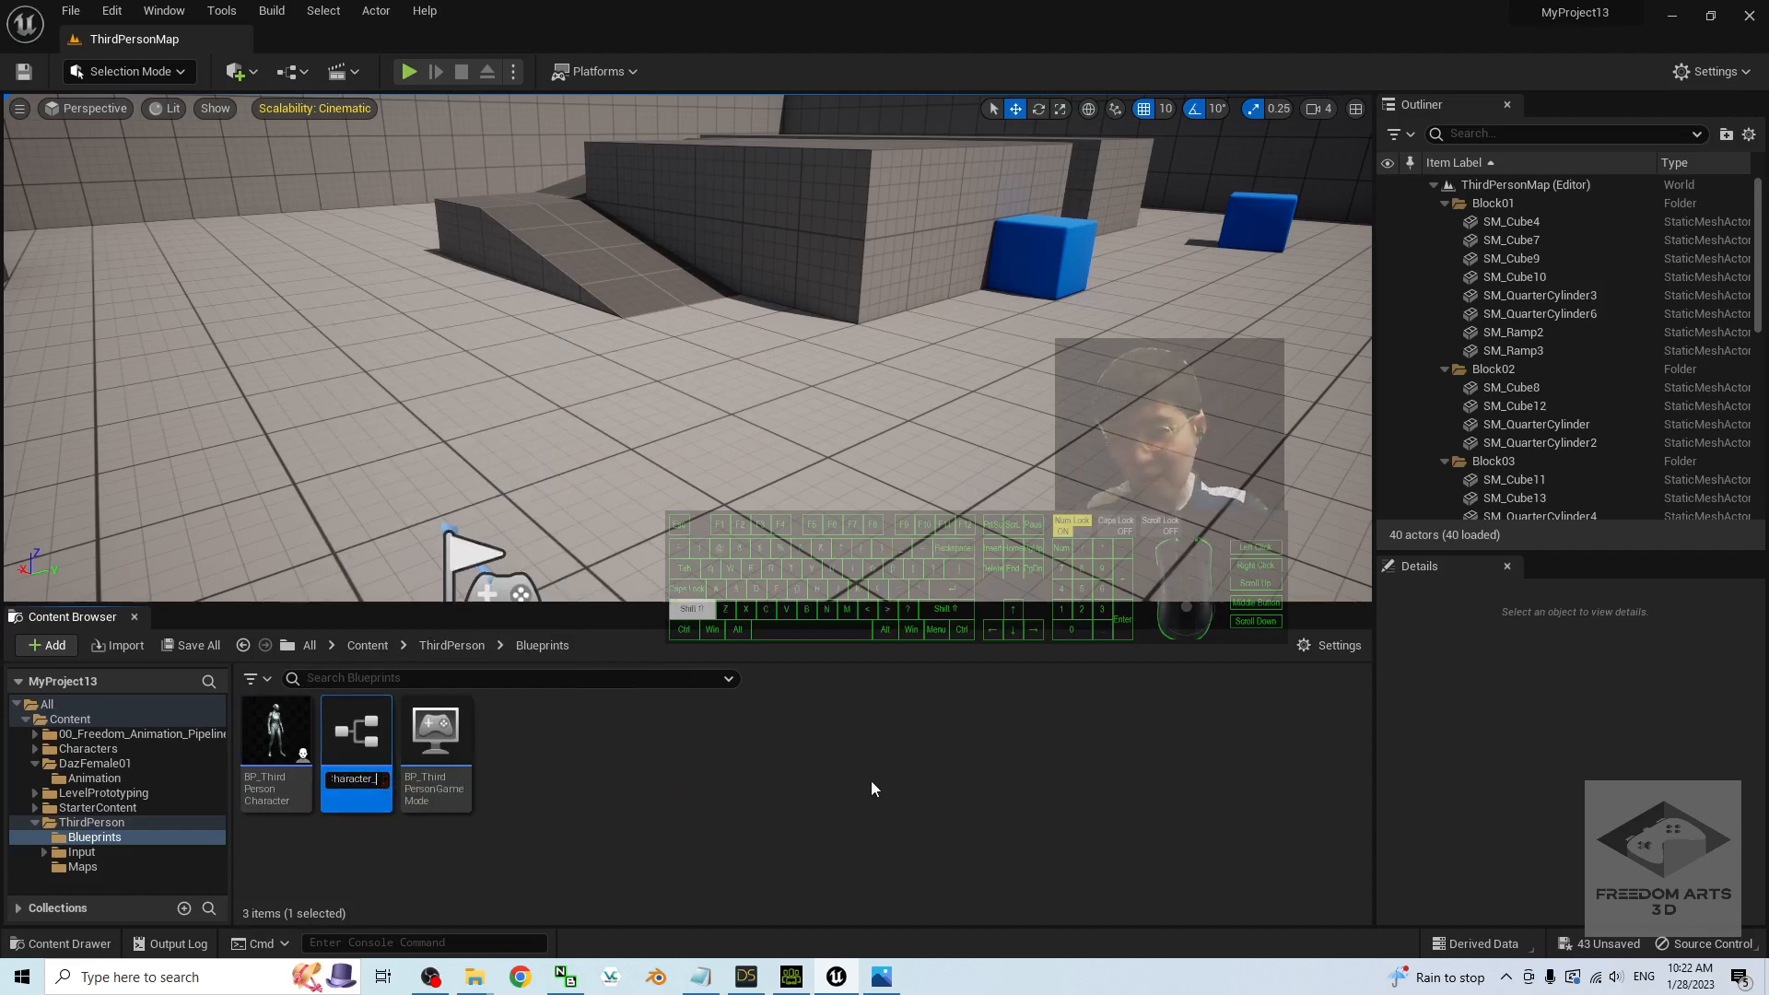
type("Da")
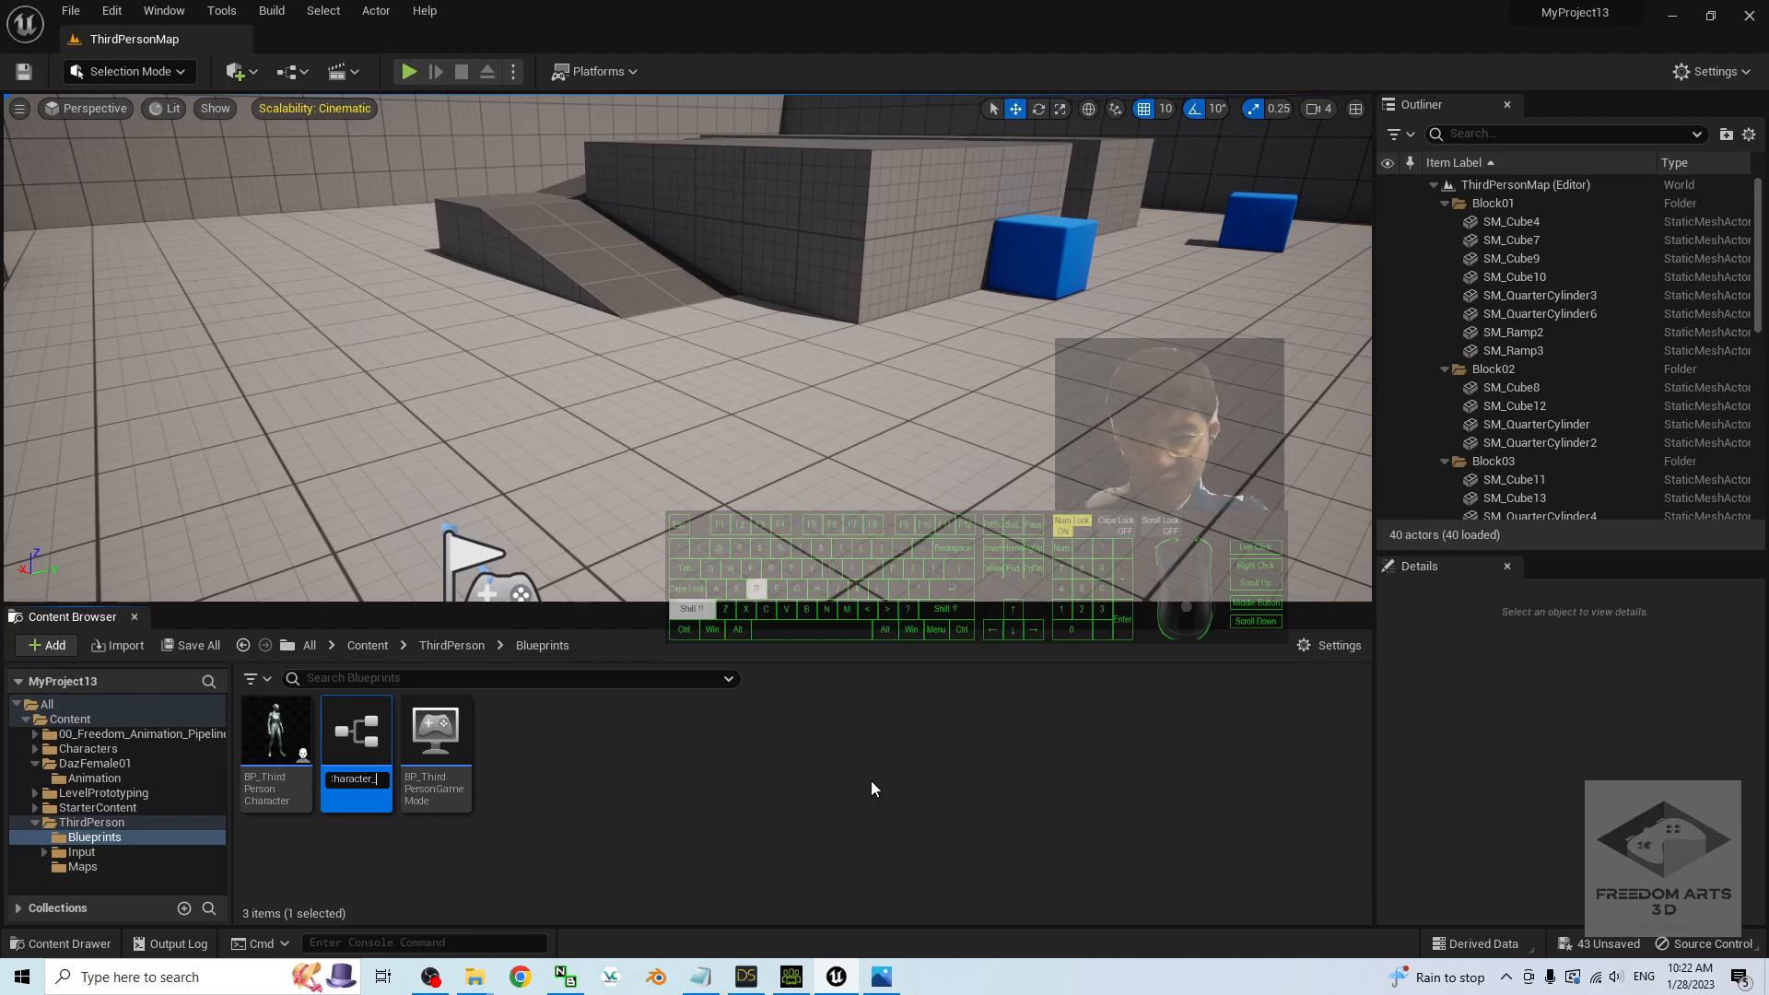
type("zFemale01")
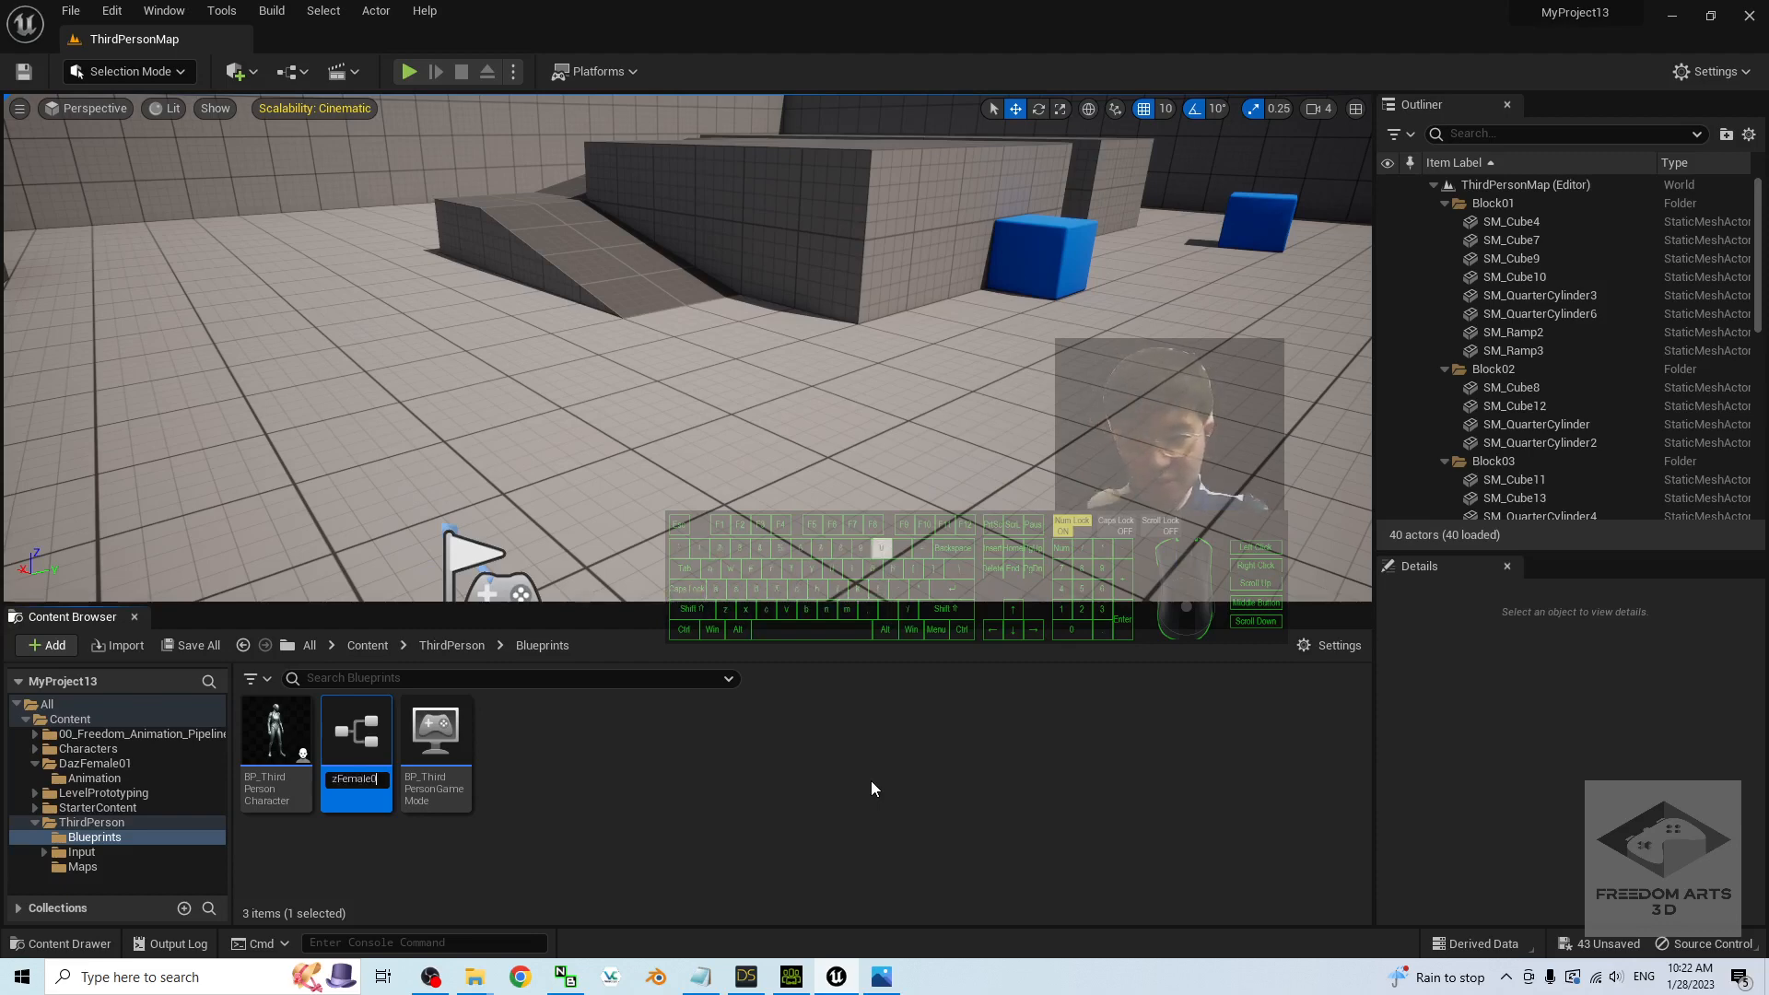
key("Return")
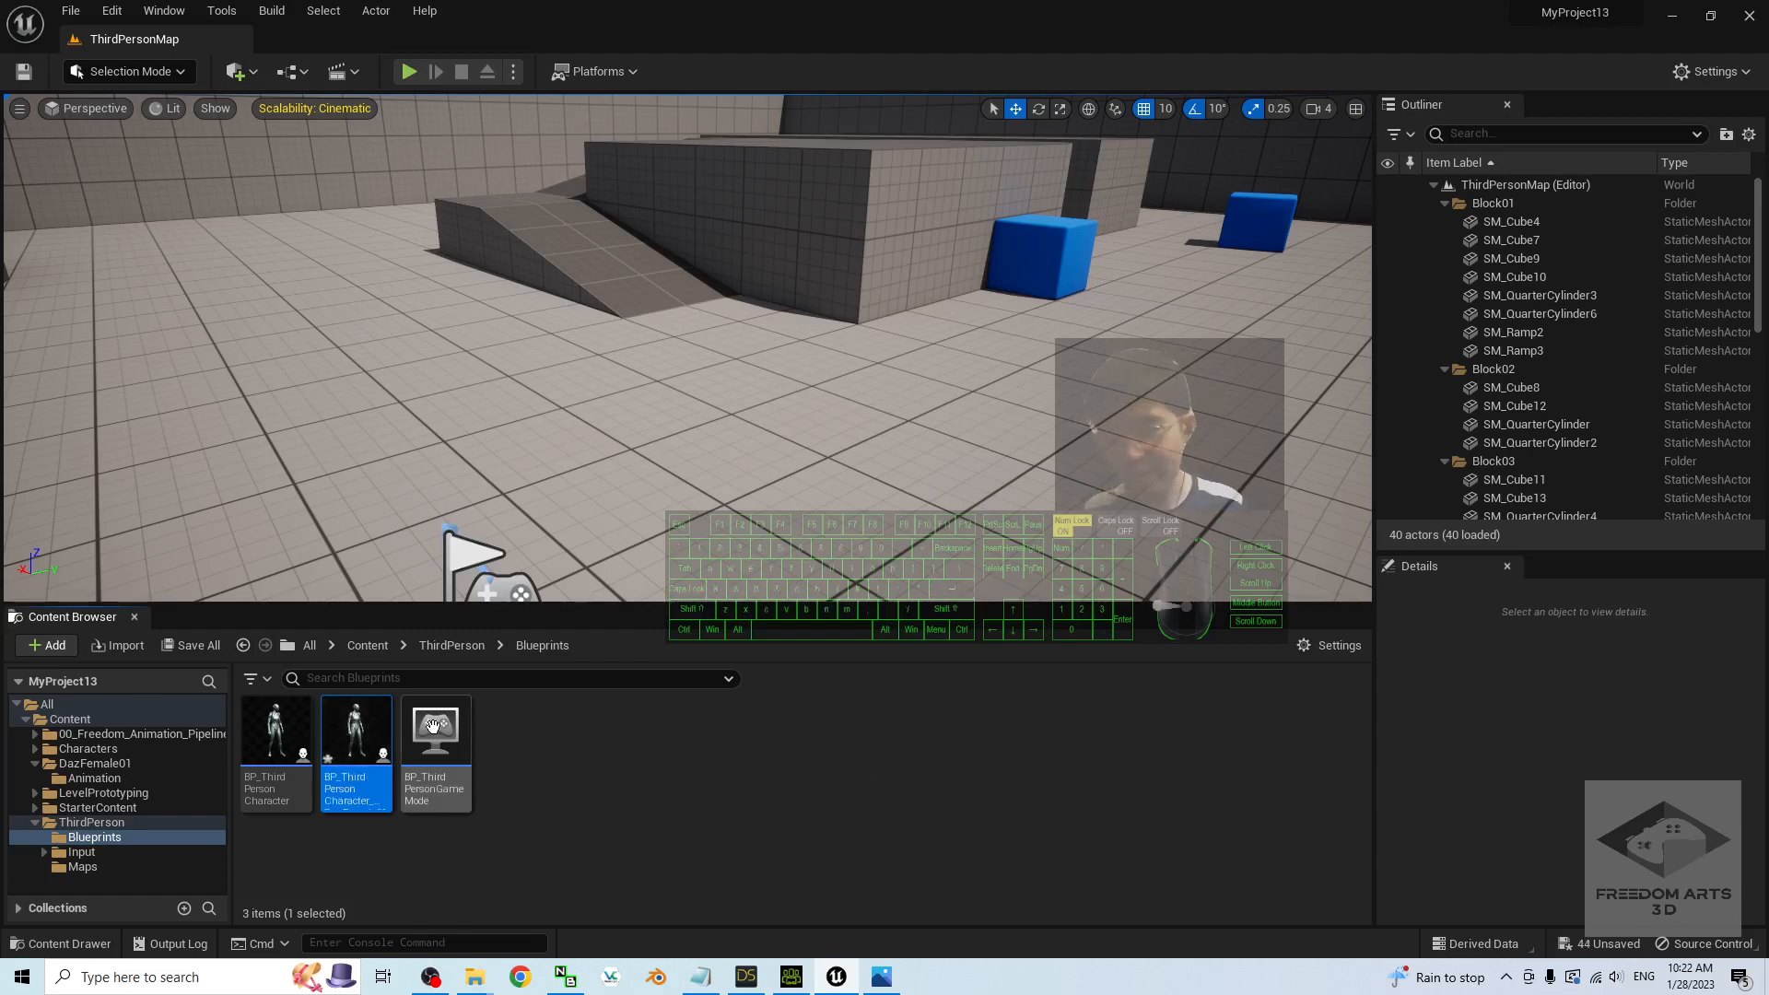
- Open the duplicated character blueprint and set its Mesh component's skeletal mesh asset to DazFemale01
double_click(356, 722)
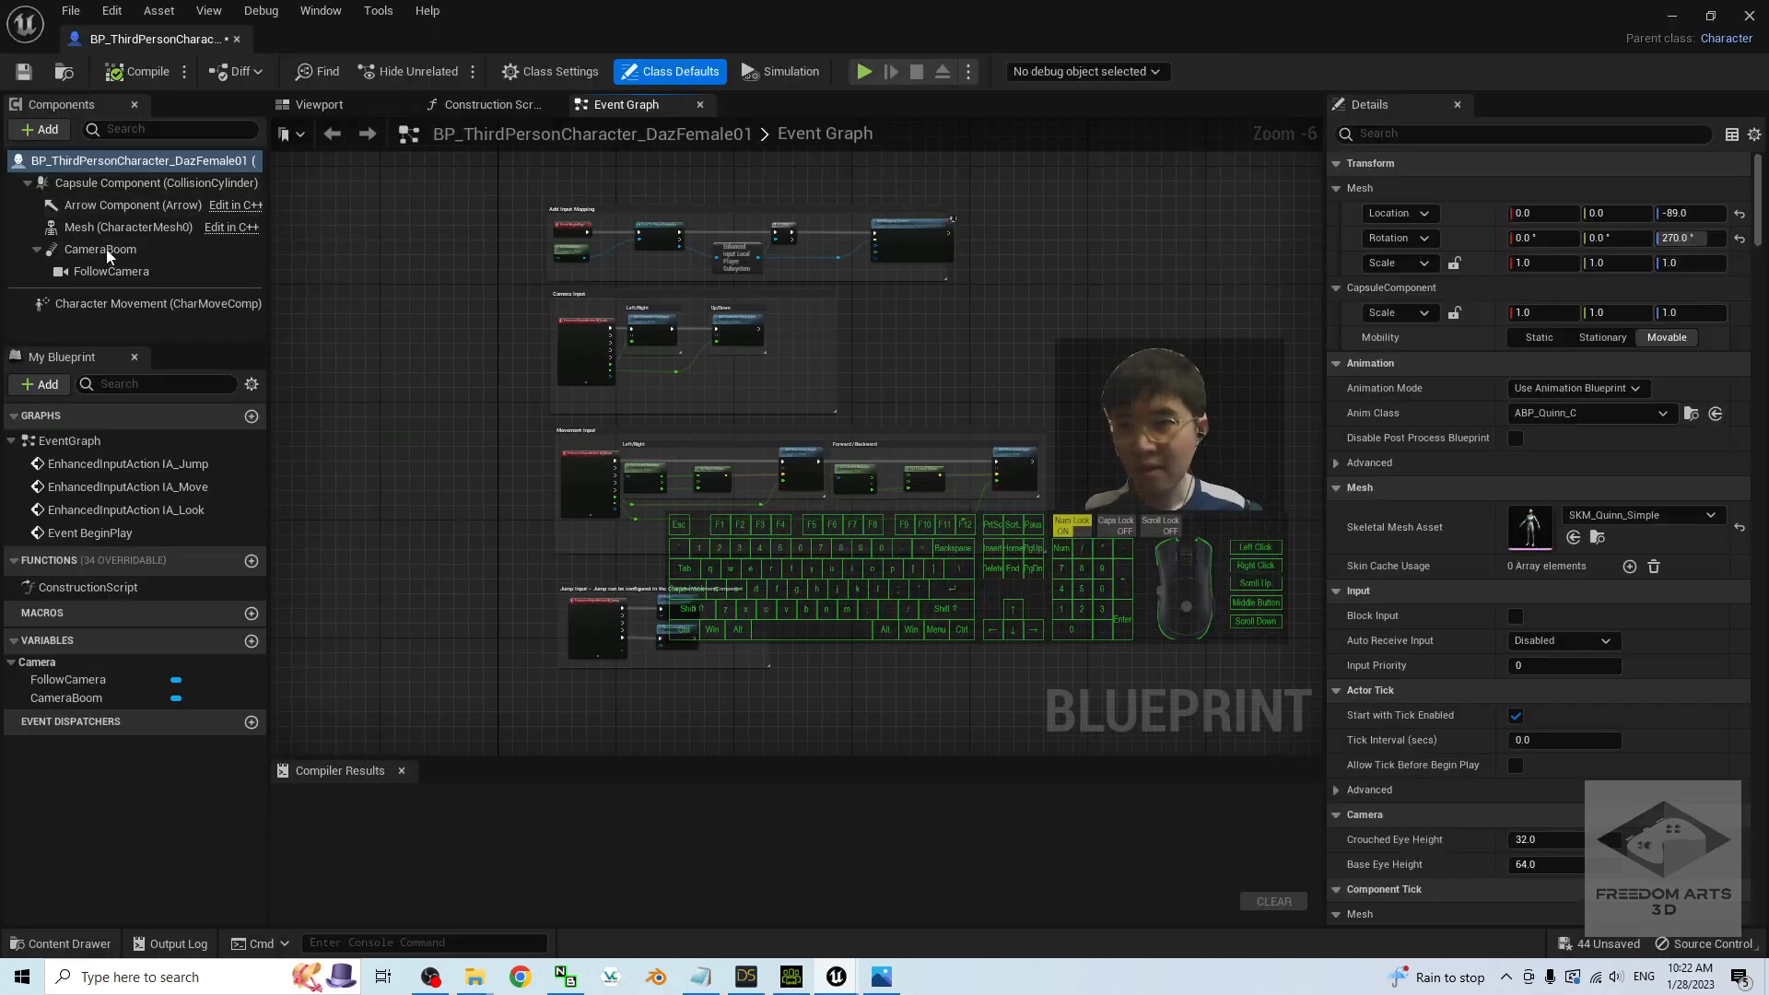
left_click(115, 226)
left_click(352, 103)
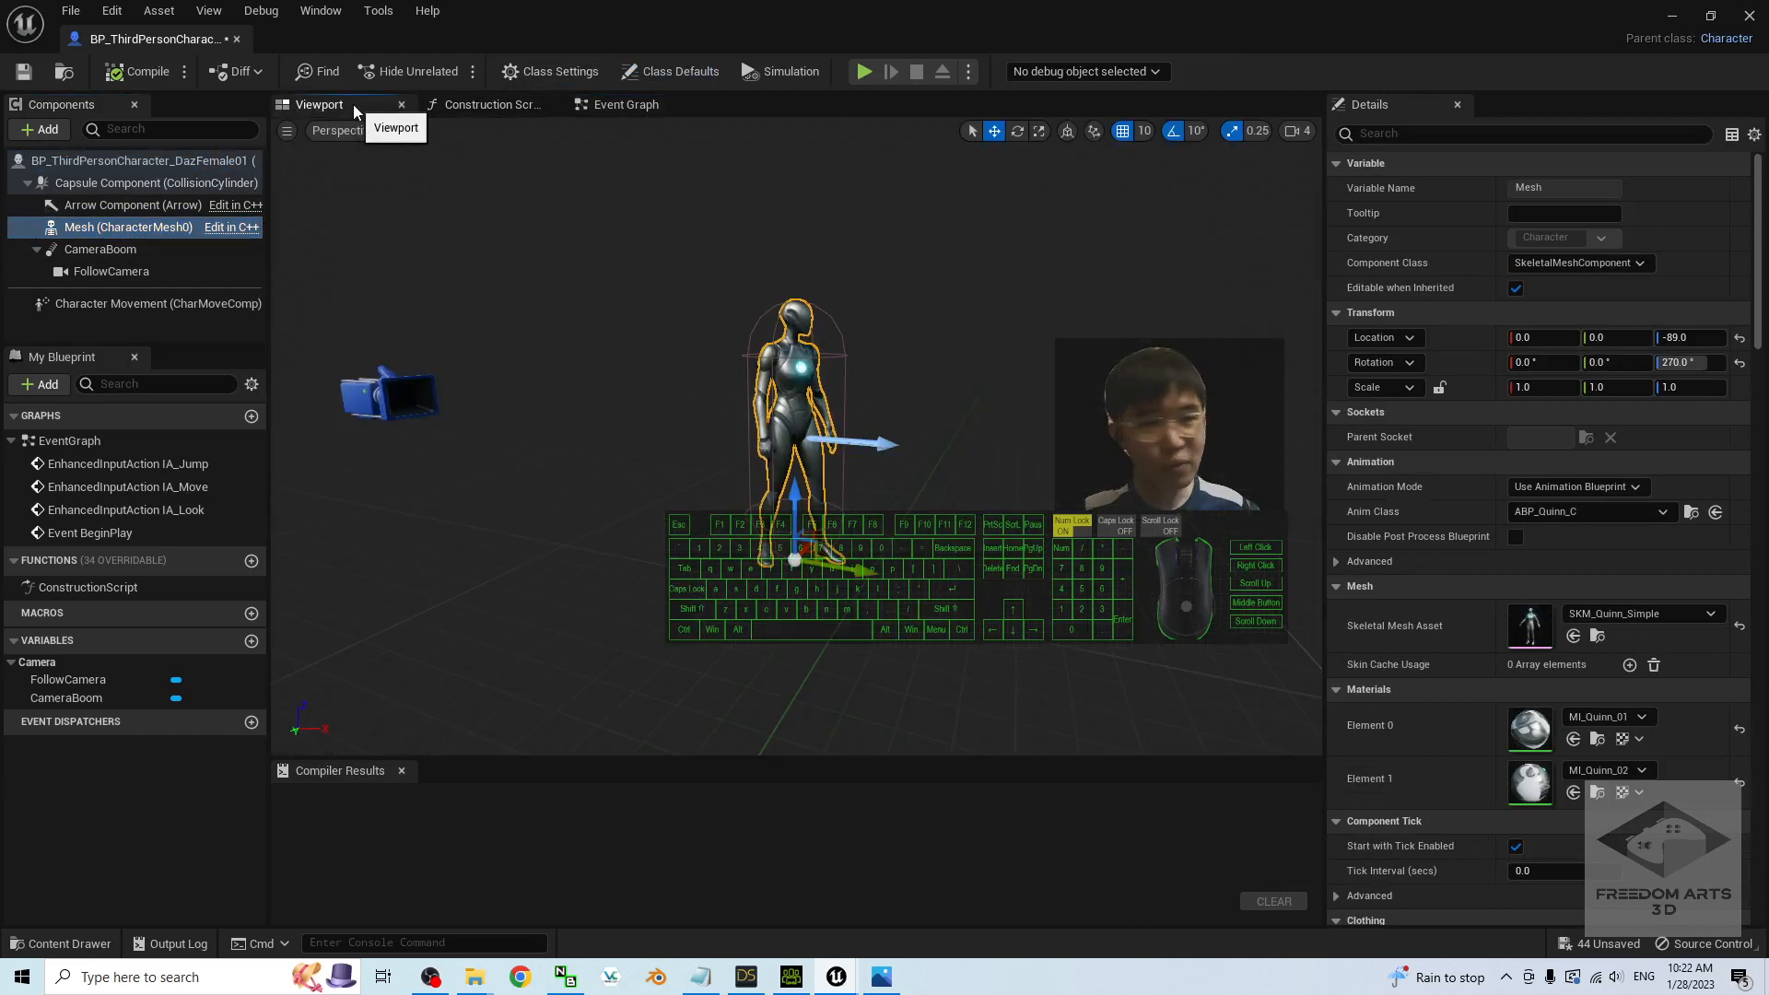
scroll(887, 320, "up", 2)
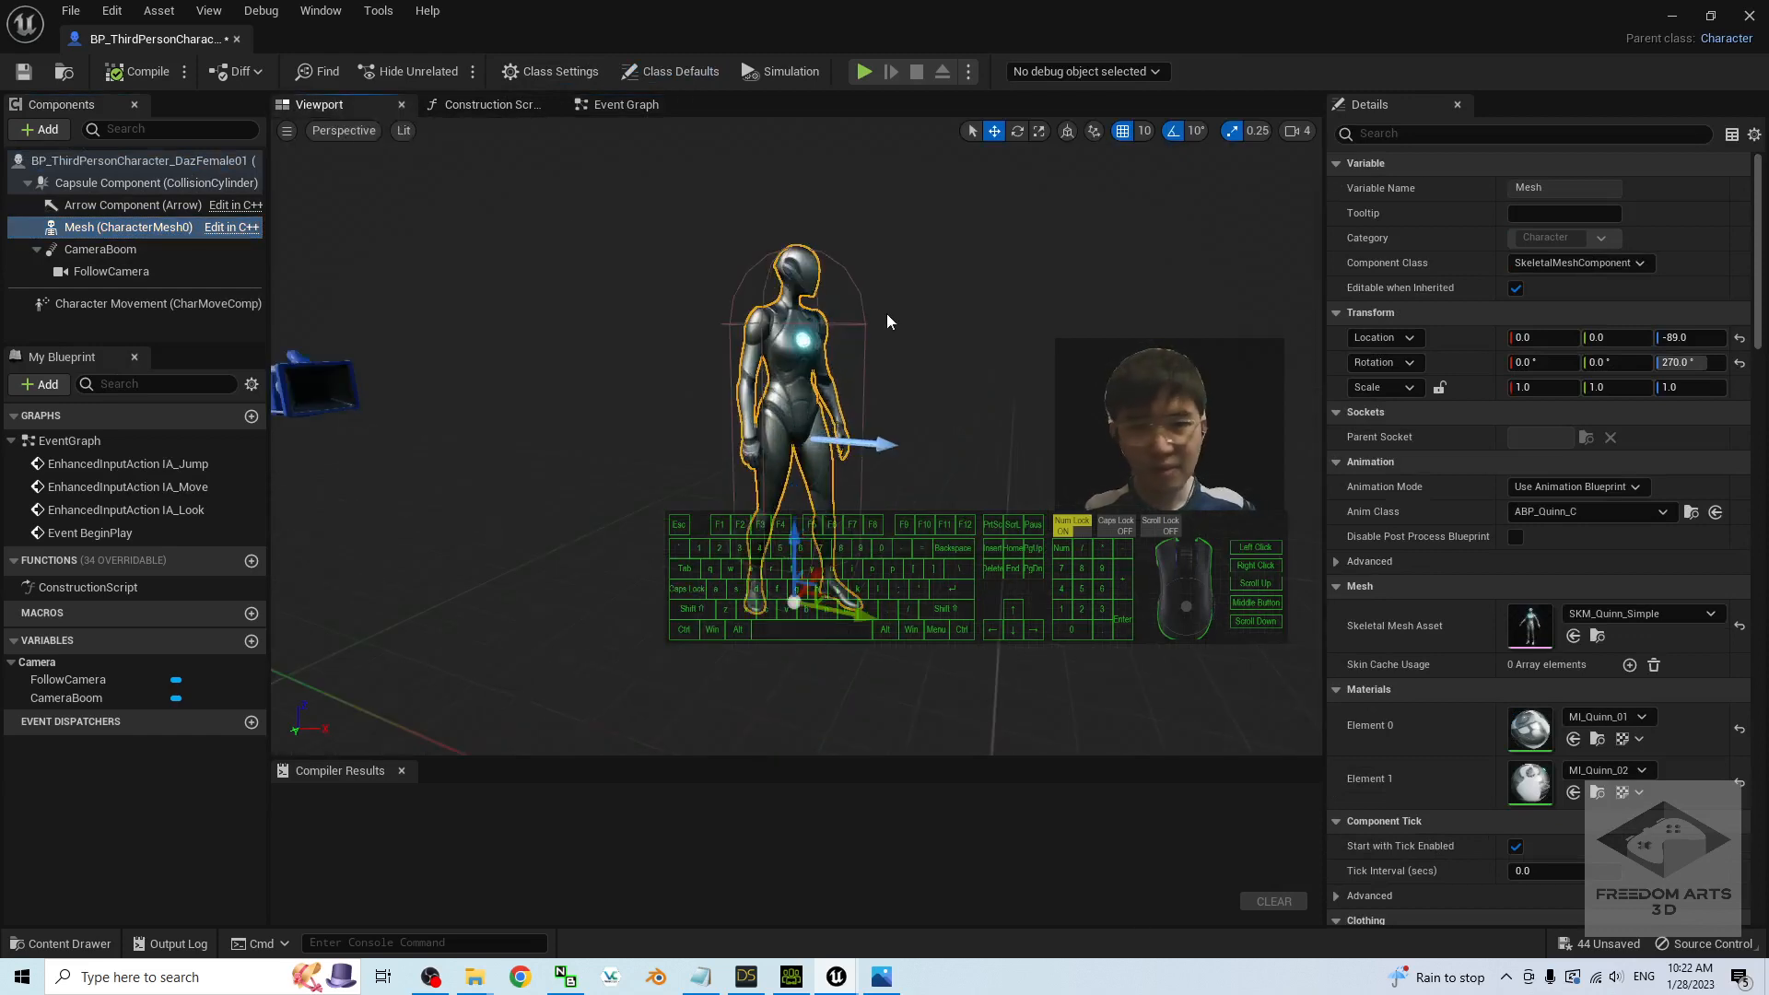
left_click(1591, 625)
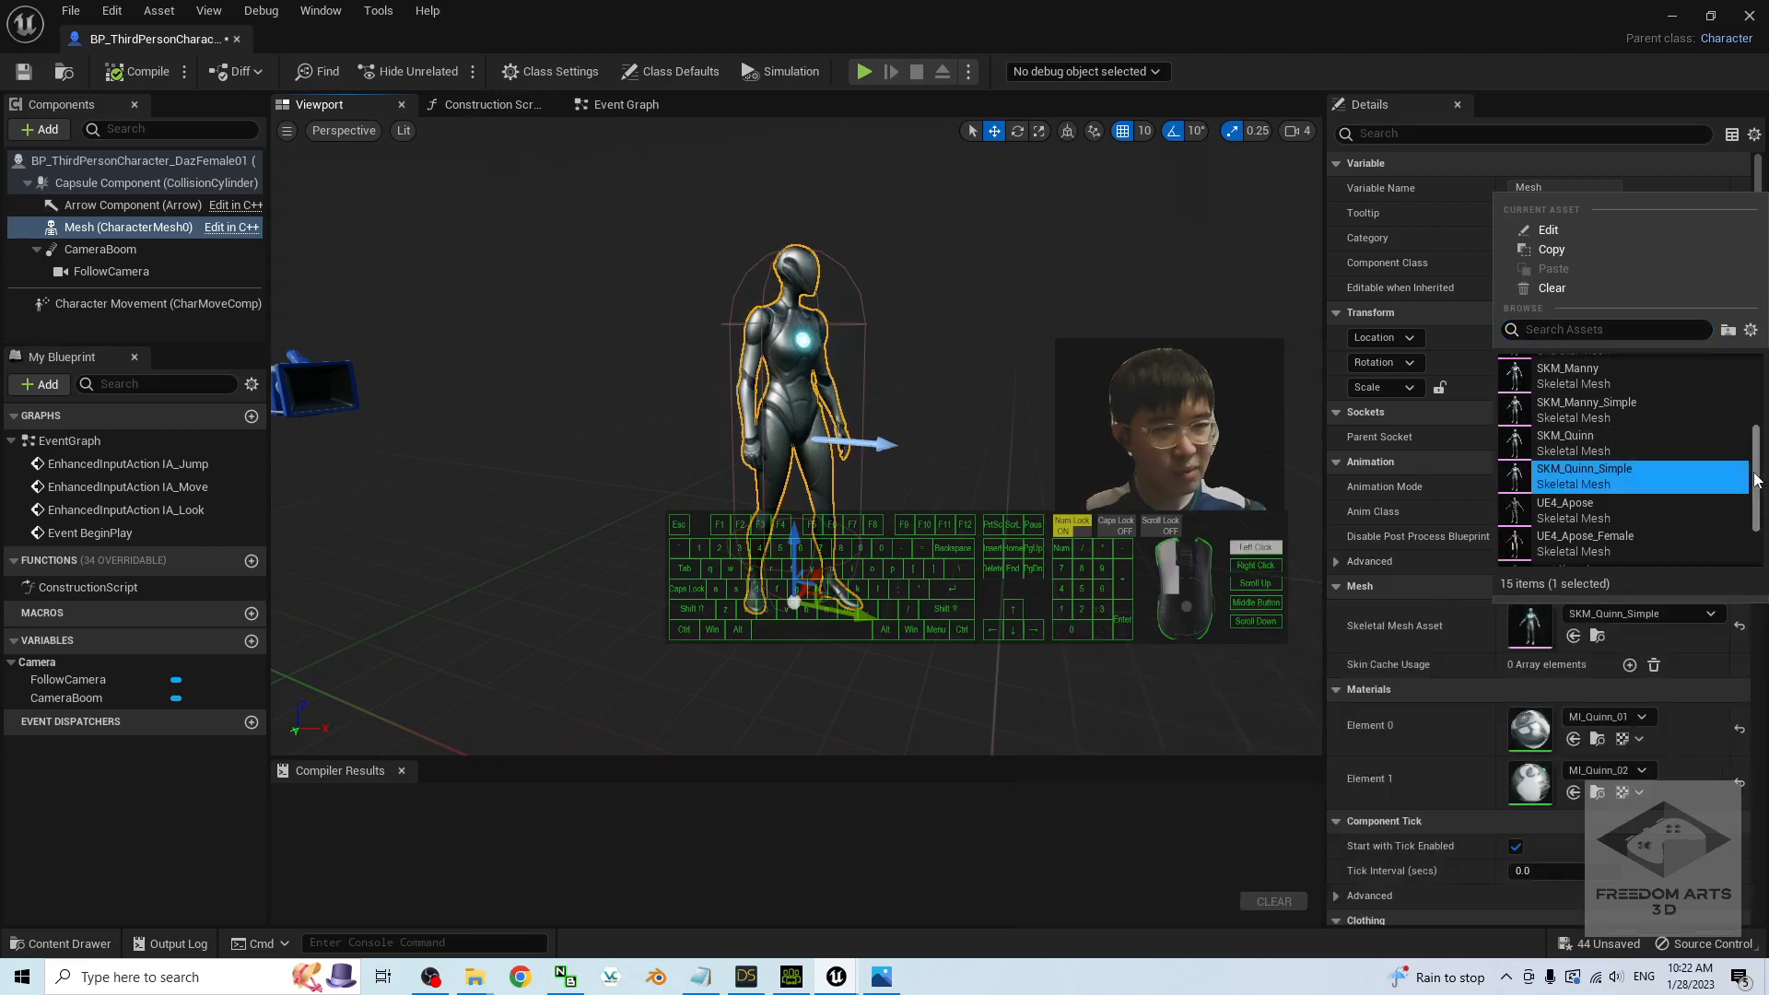
left_click_drag(1757, 480, 1758, 392)
left_click(1553, 407)
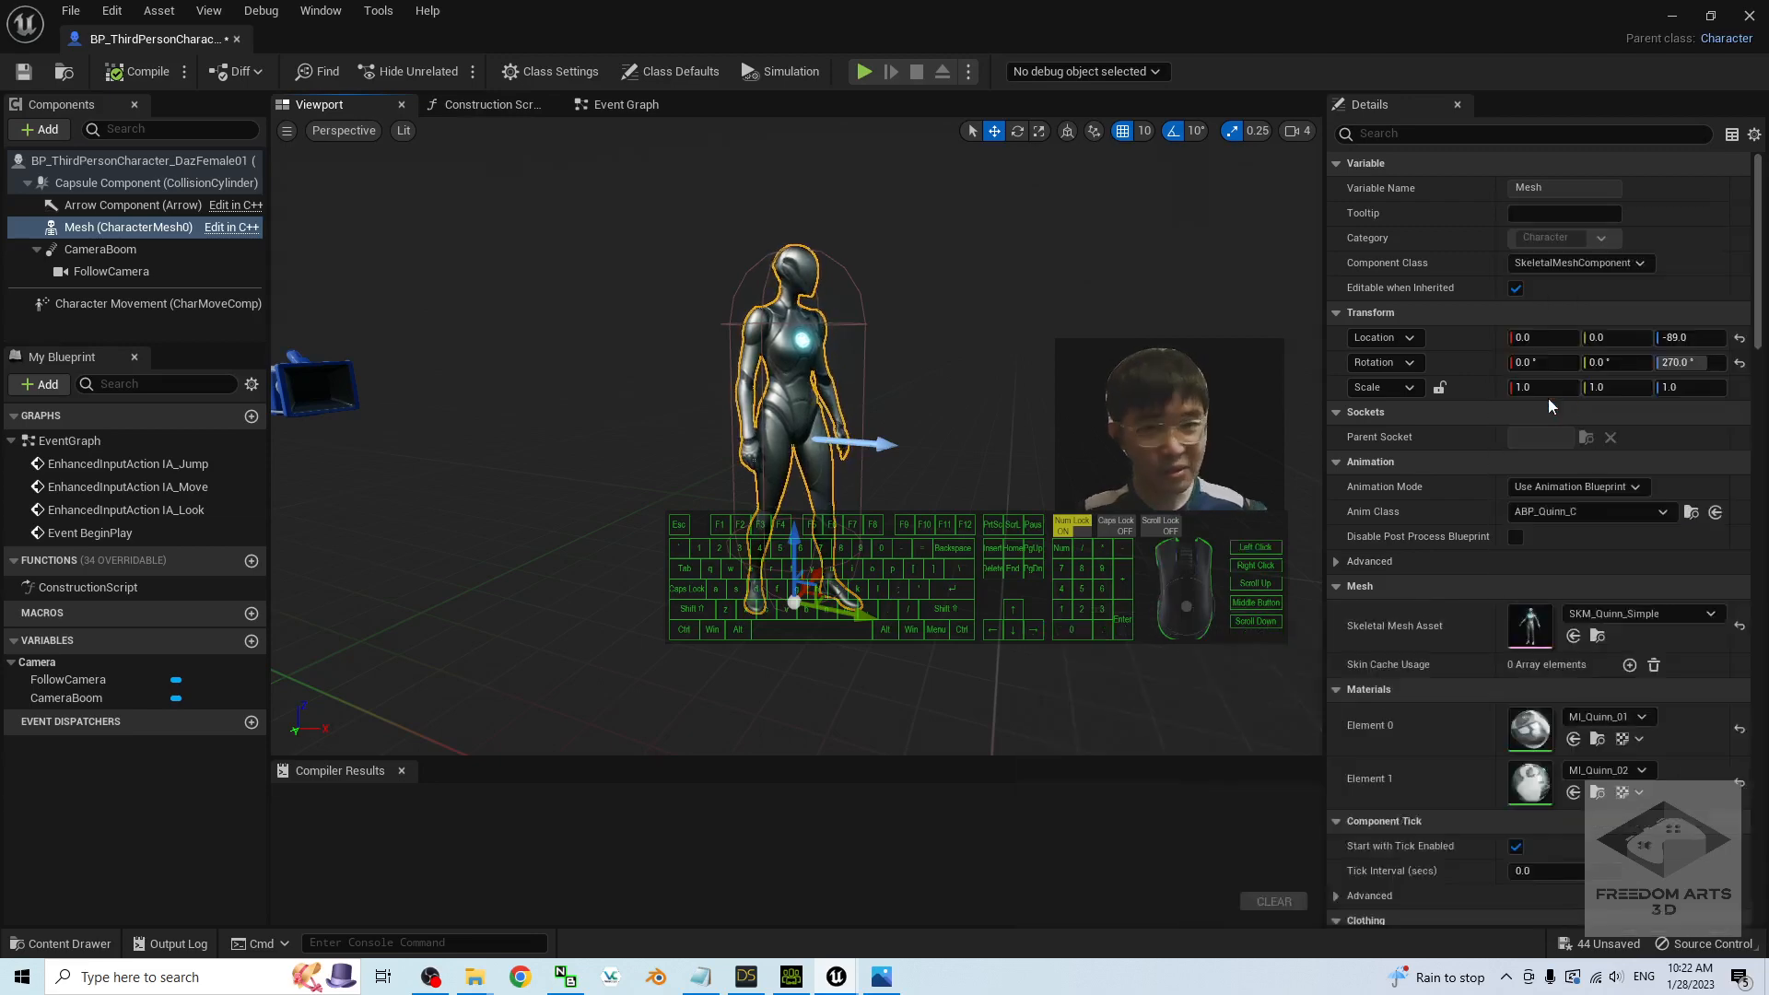
scroll(920, 335, "up", 3)
scroll(1075, 394, "down", 3)
left_click_drag(1075, 395, 1129, 424, "alt")
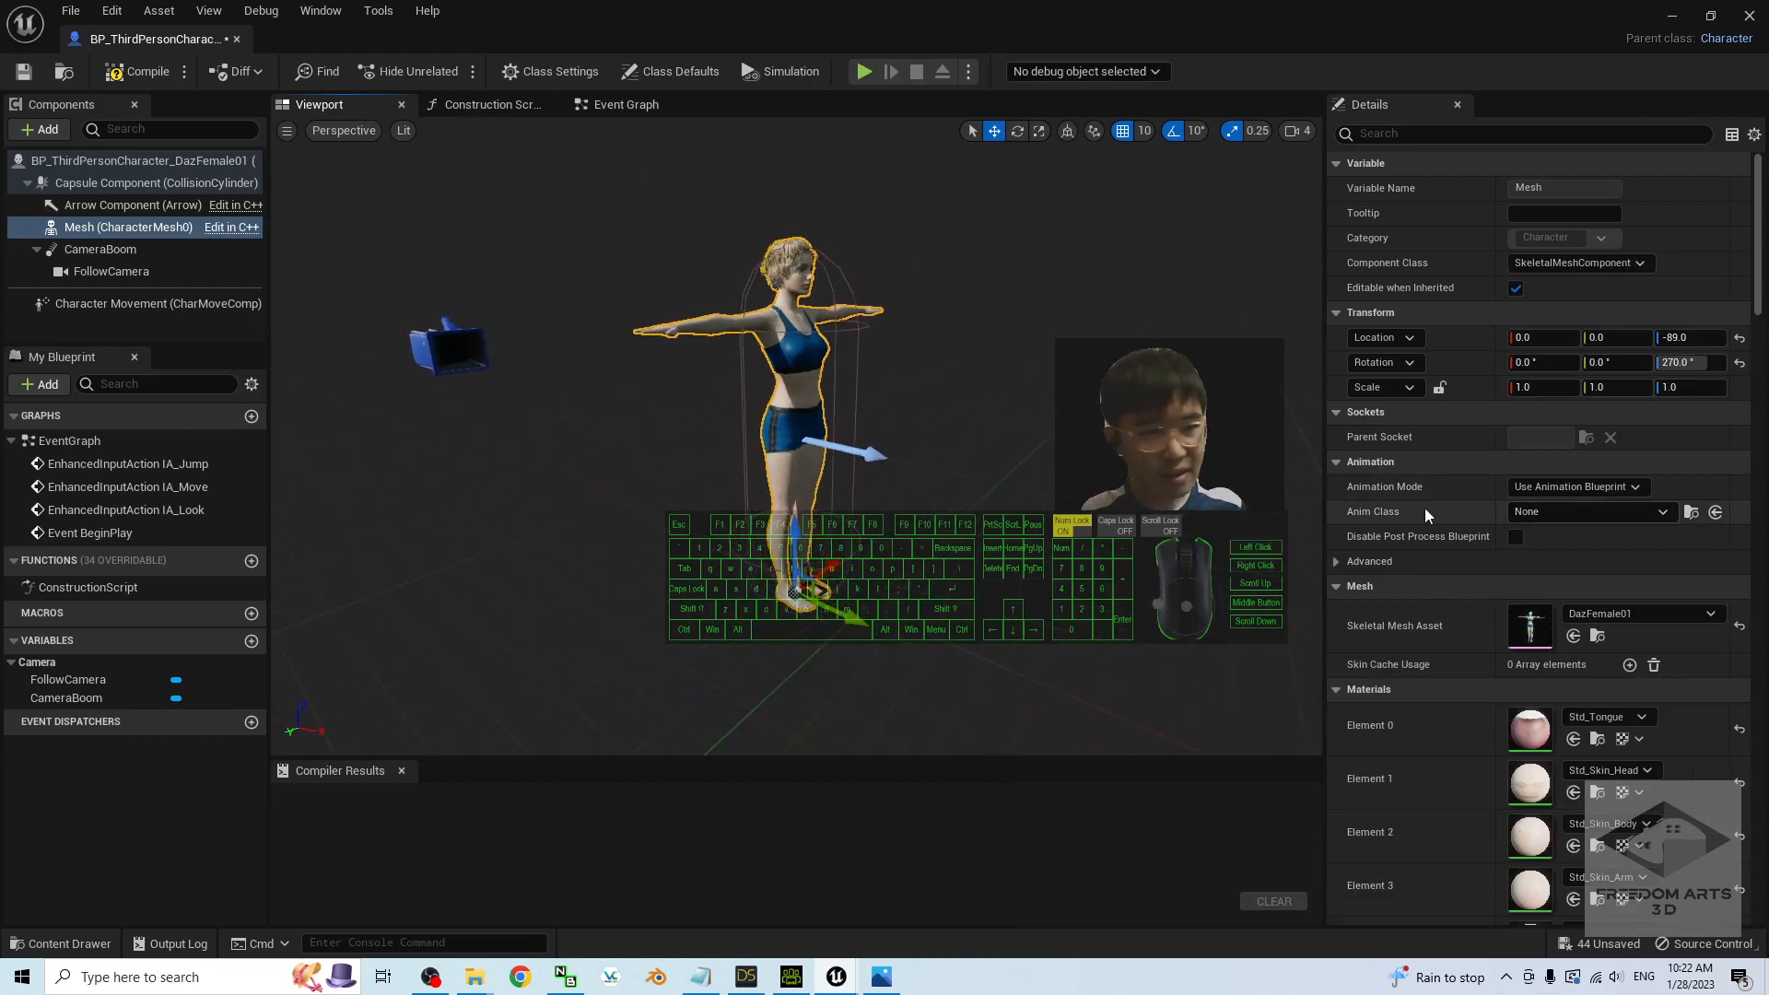
- Set the mesh's Anim Class to ThirdPerson_AnimBP_DazFemale01, then compile, save and close the character blueprint
left_click(1589, 512)
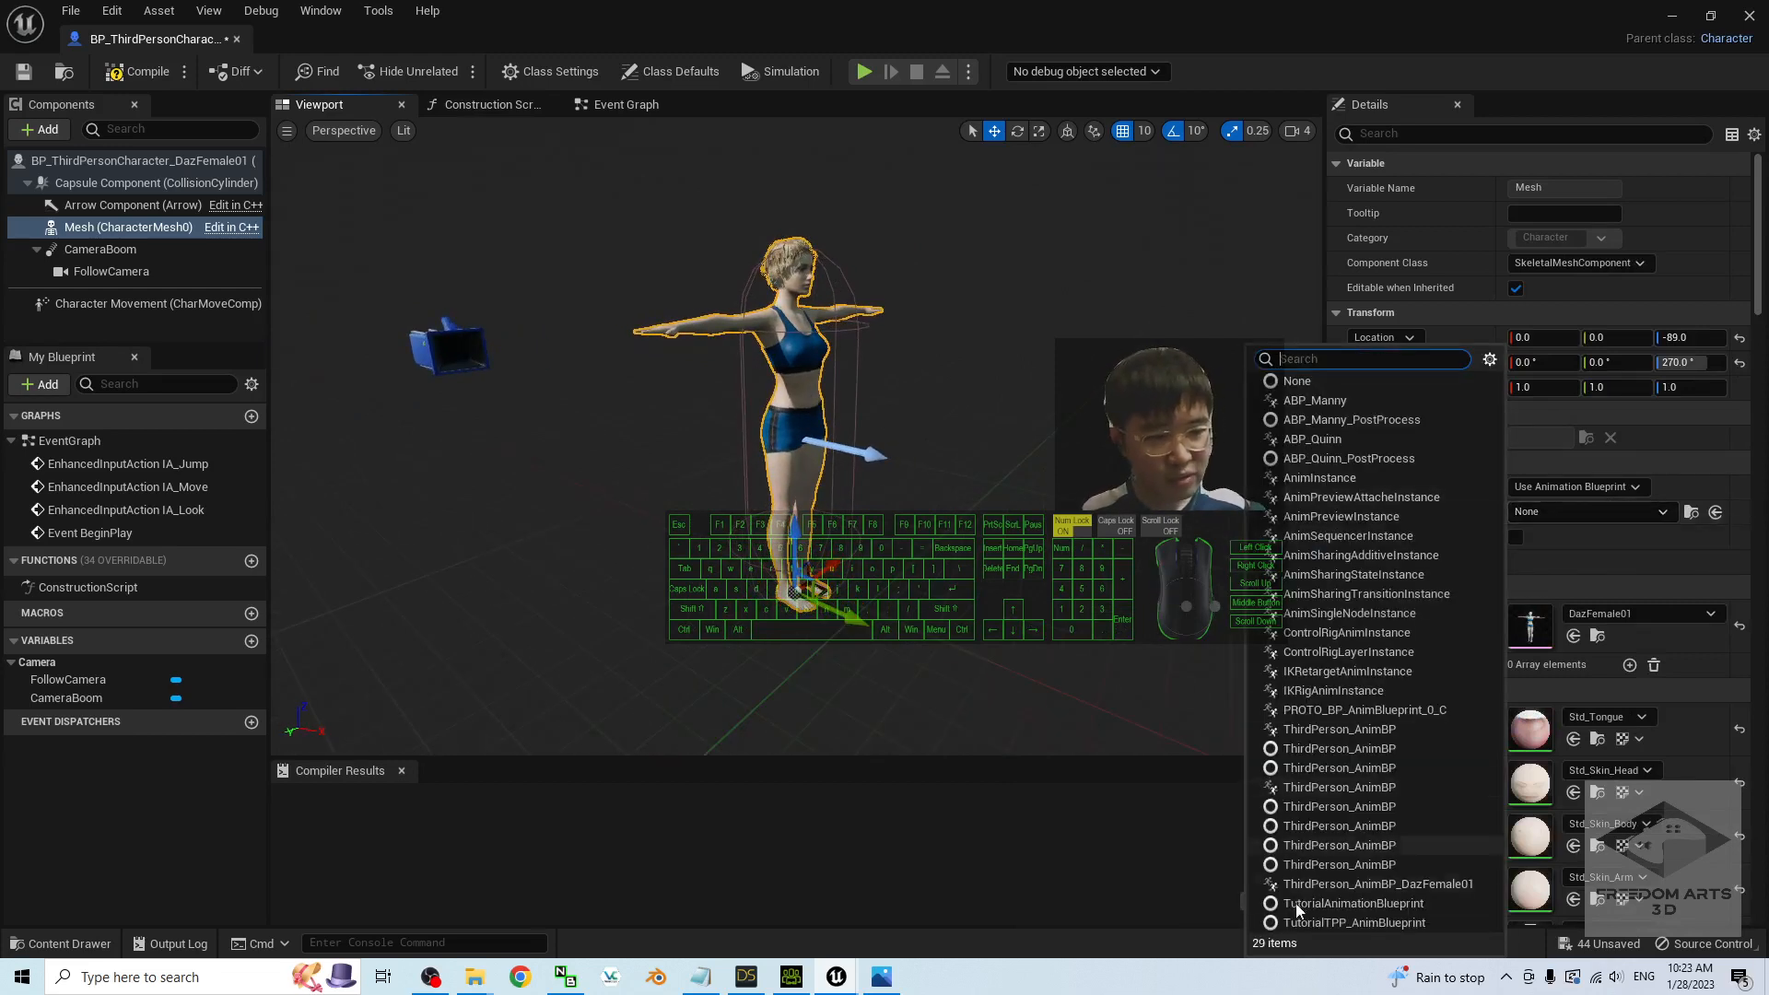
left_click(1461, 886)
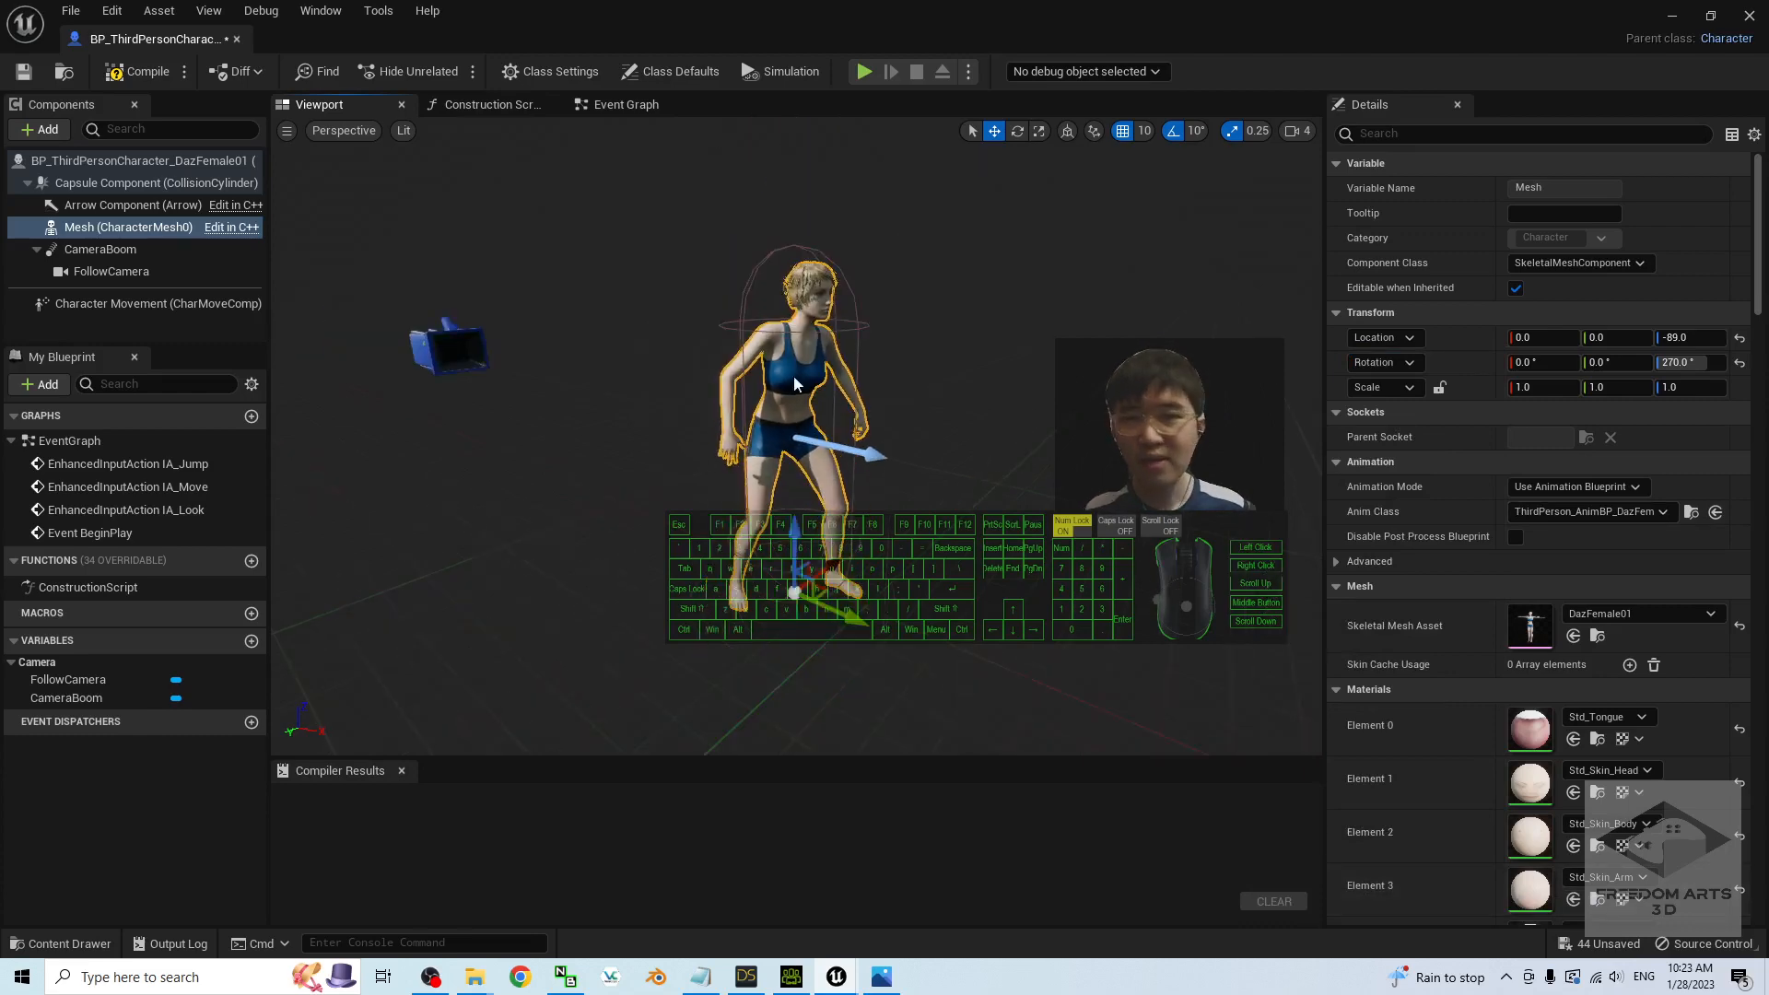
left_click(133, 72)
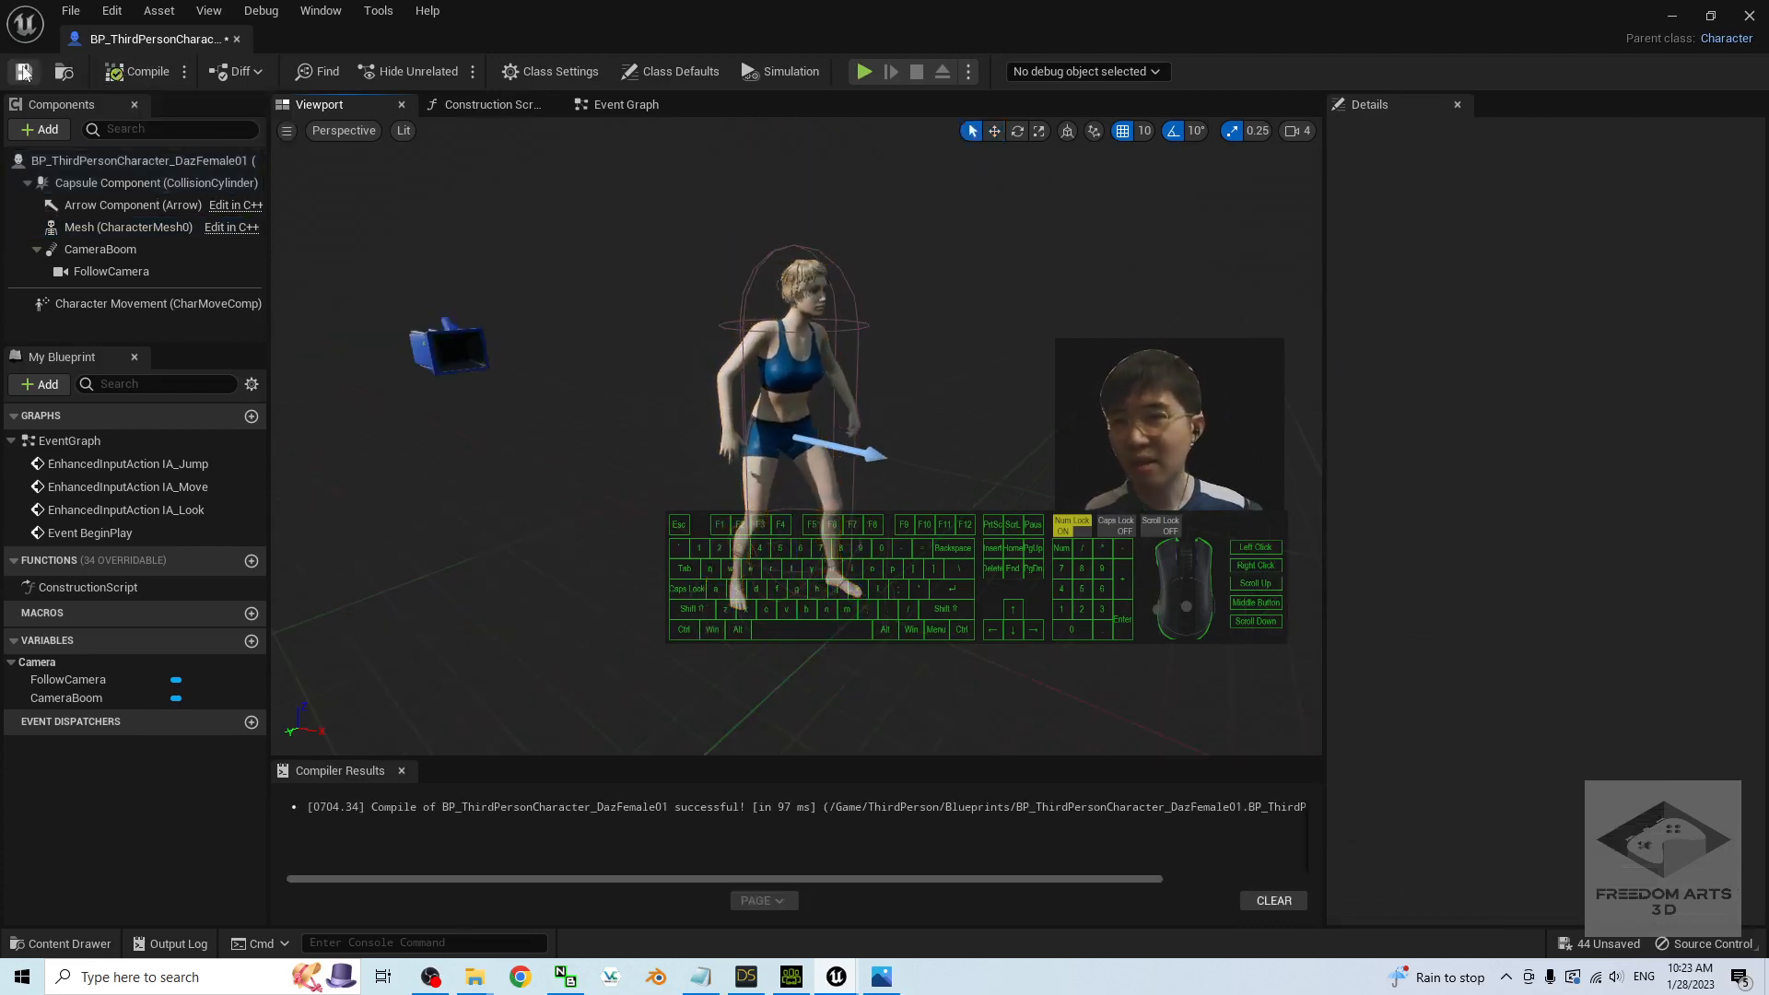
left_click(24, 72)
left_click(1749, 16)
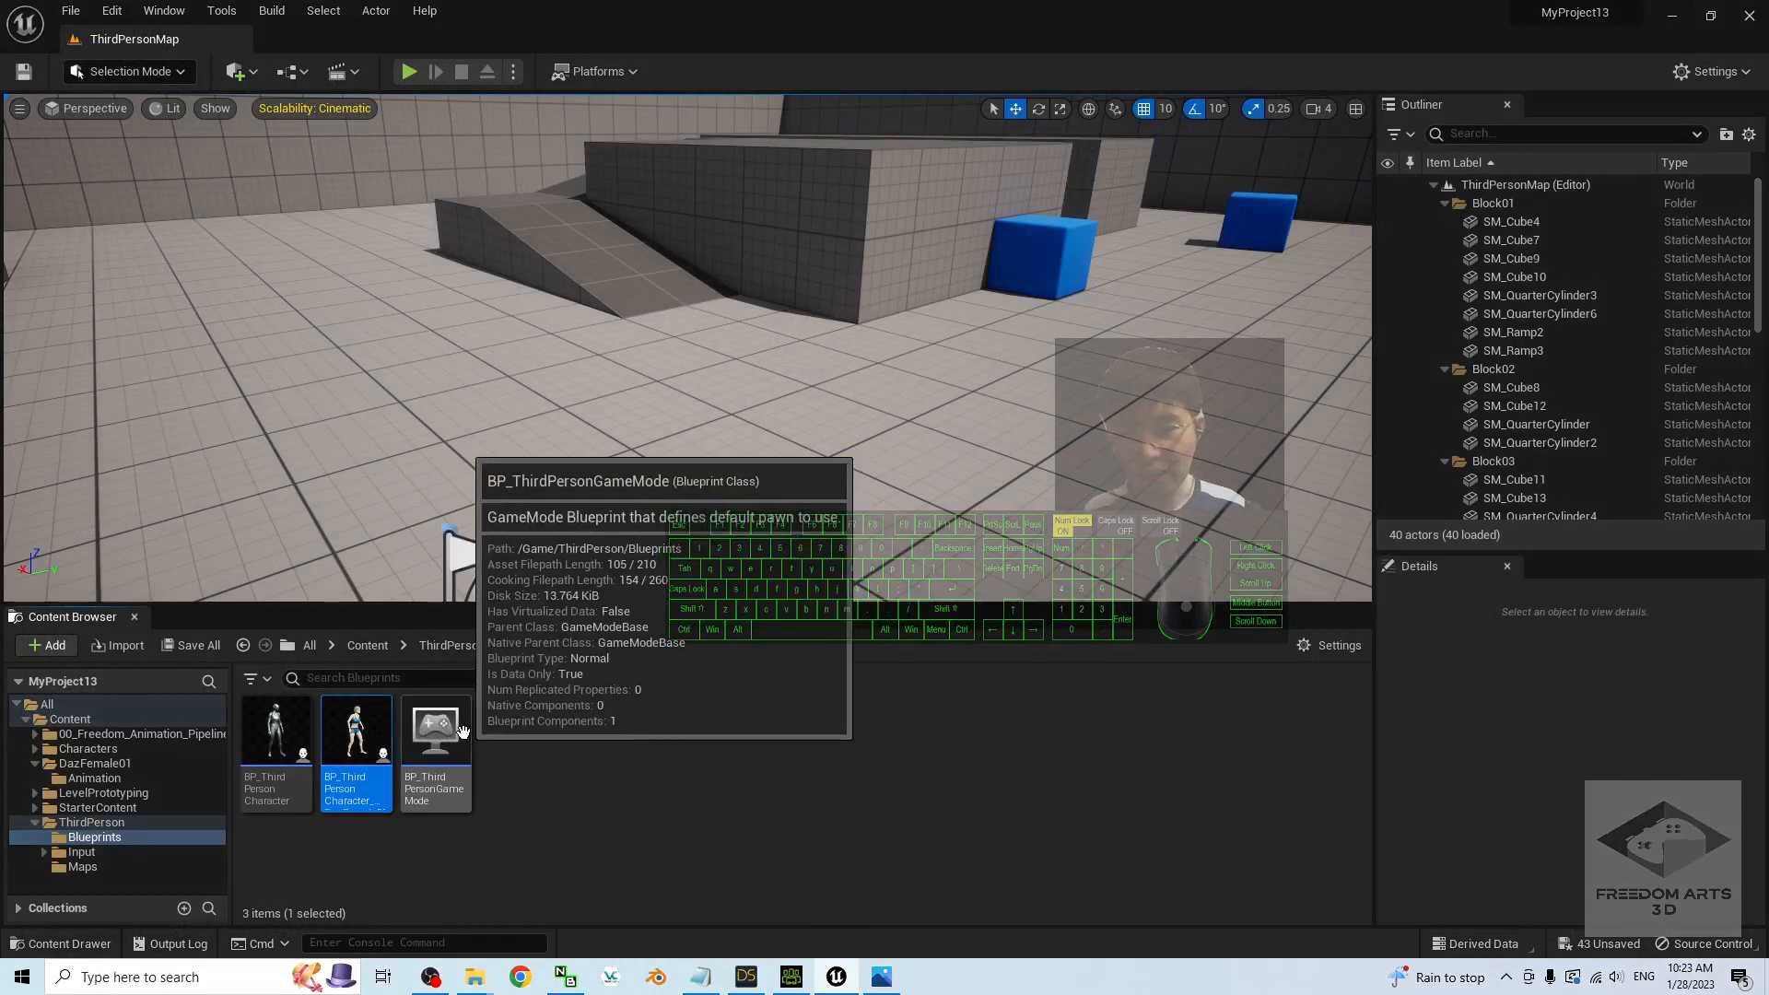
- Set BP_ThirdPersonGameMode's Default Pawn Class to BP_ThirdPersonCharacter_DazFemale01, then compile and close the blueprint
left_click(419, 726)
double_click(419, 727)
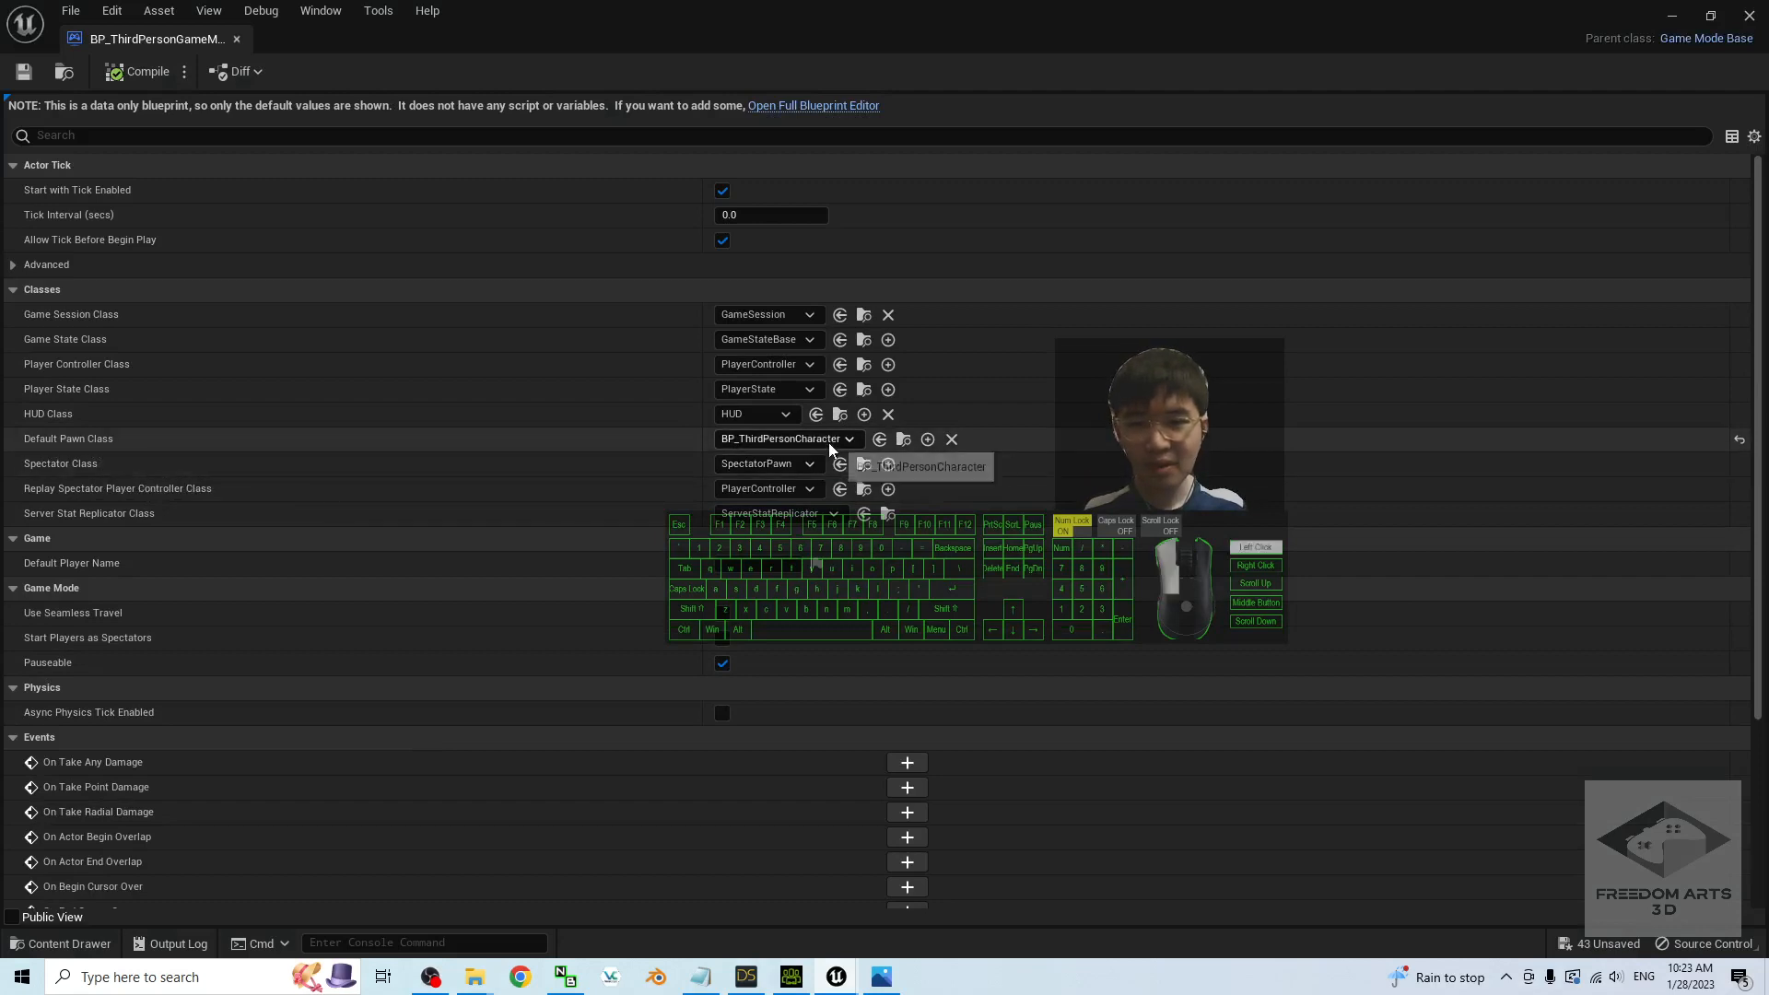
left_click(782, 440)
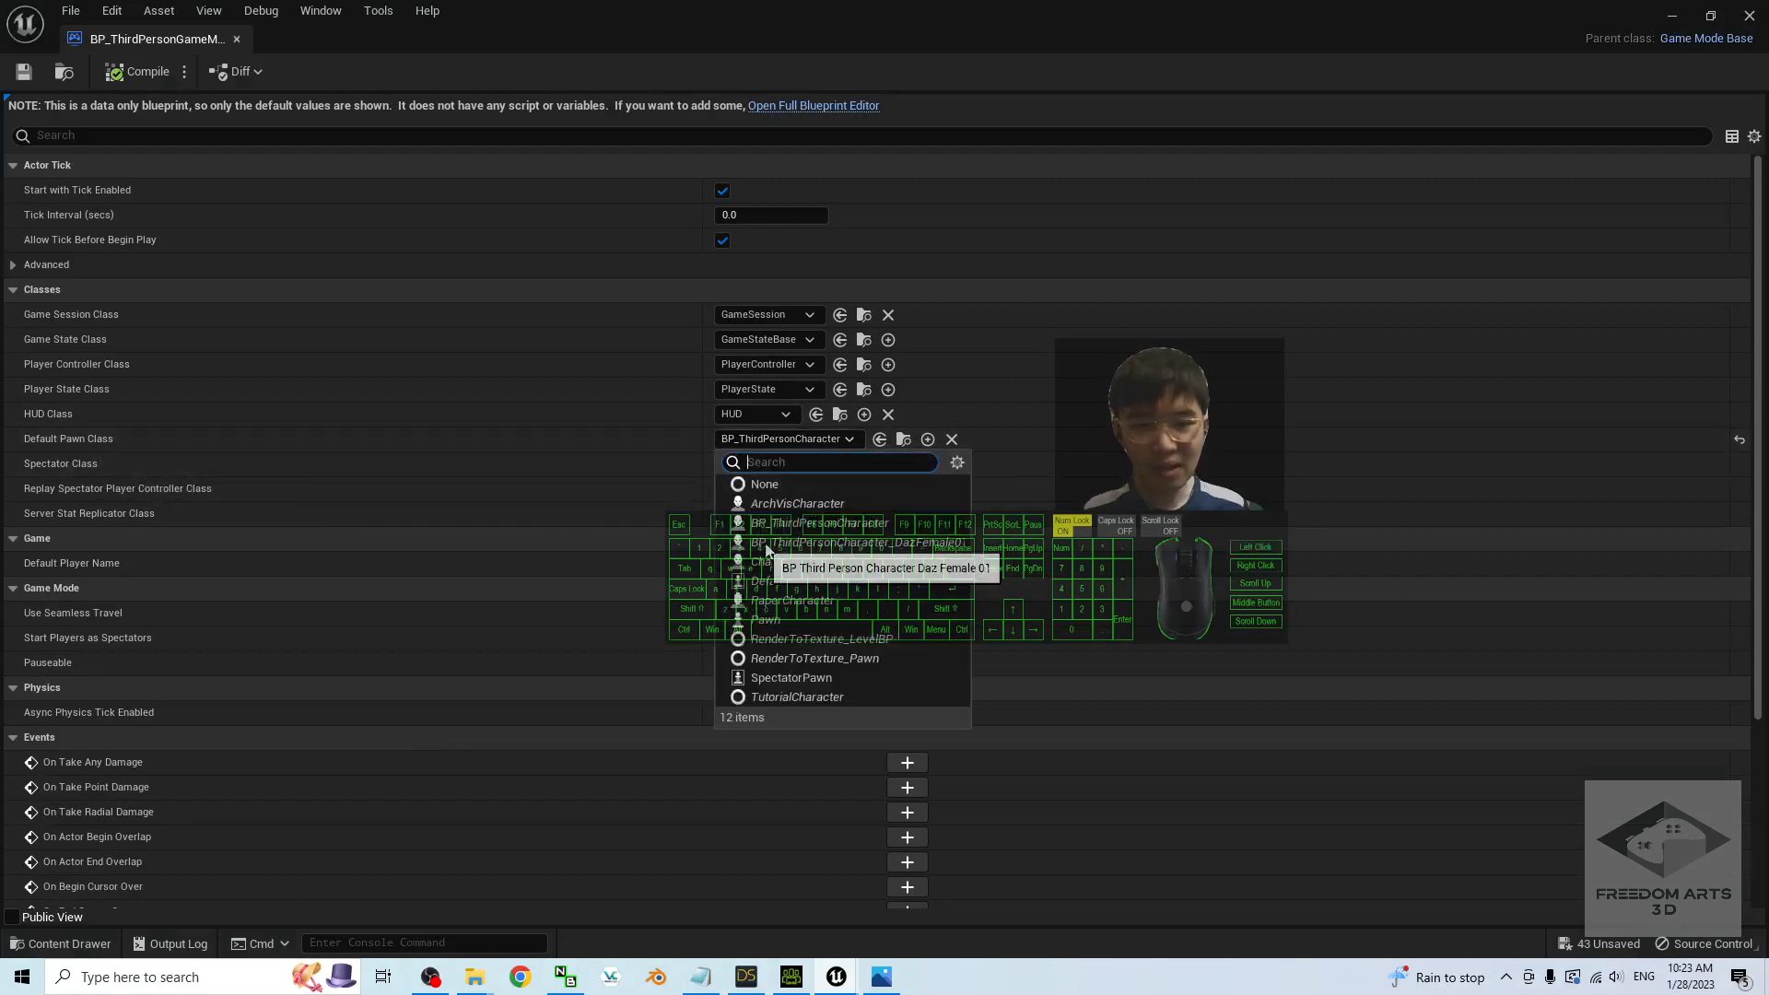
left_click(945, 550)
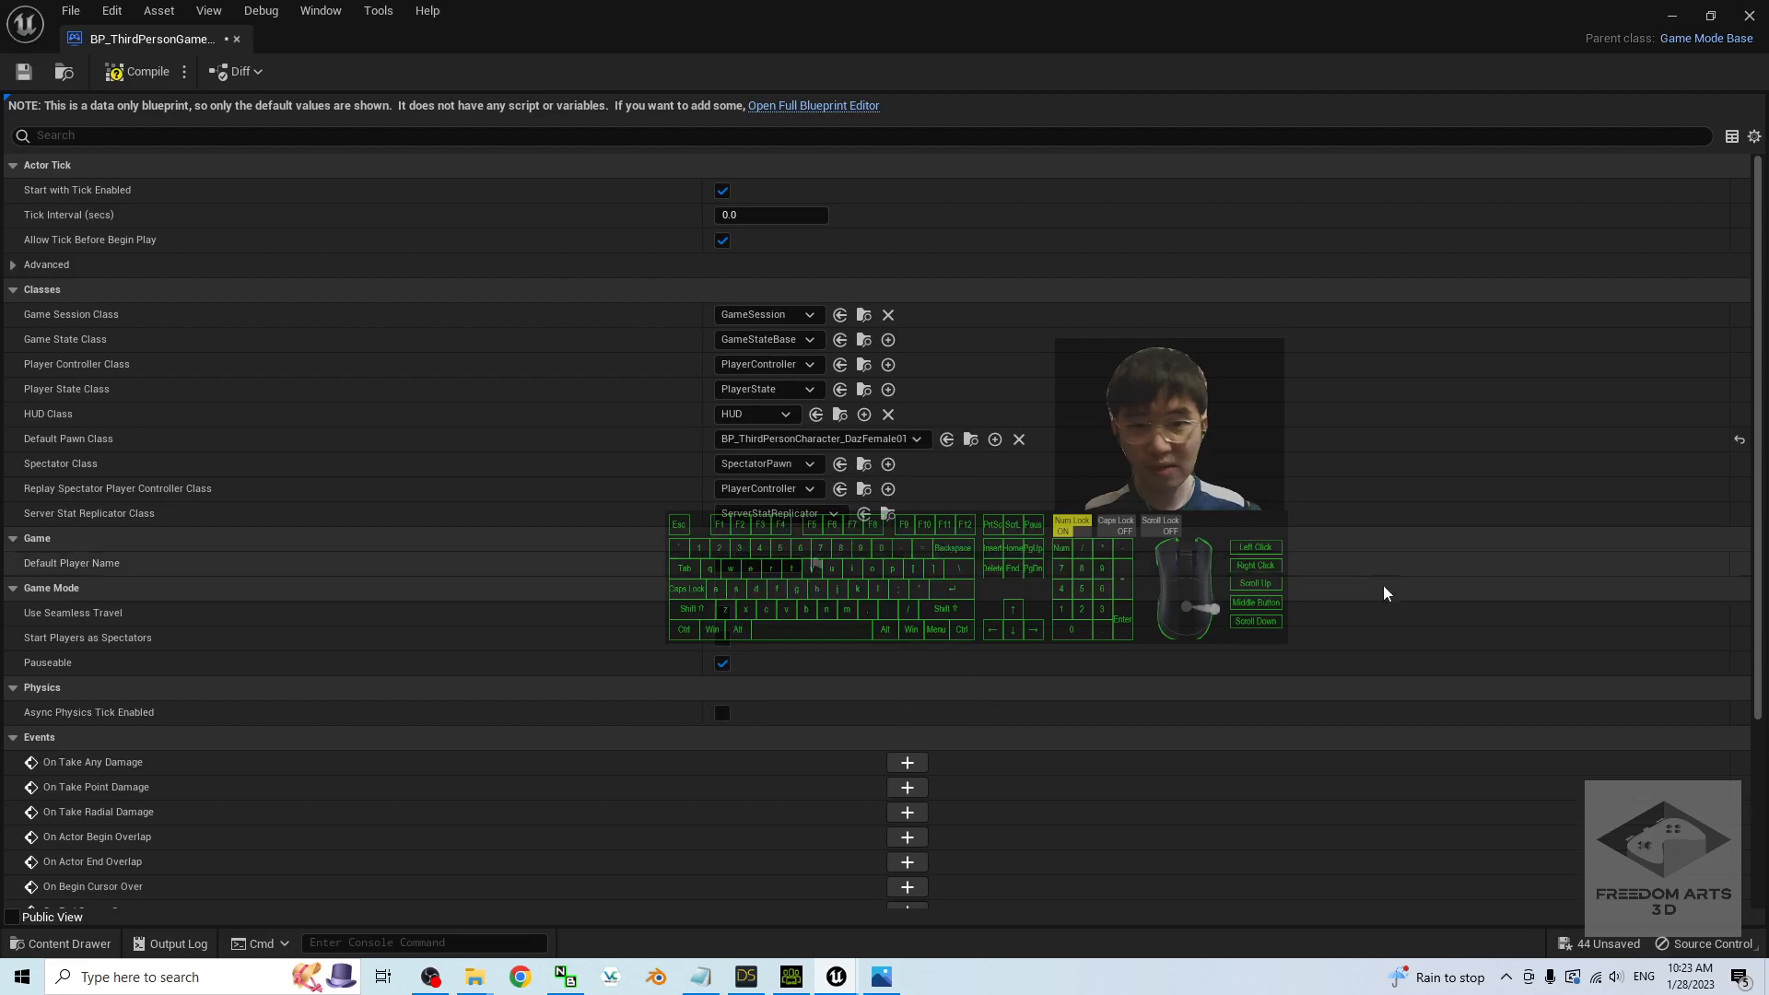
left_click(129, 73)
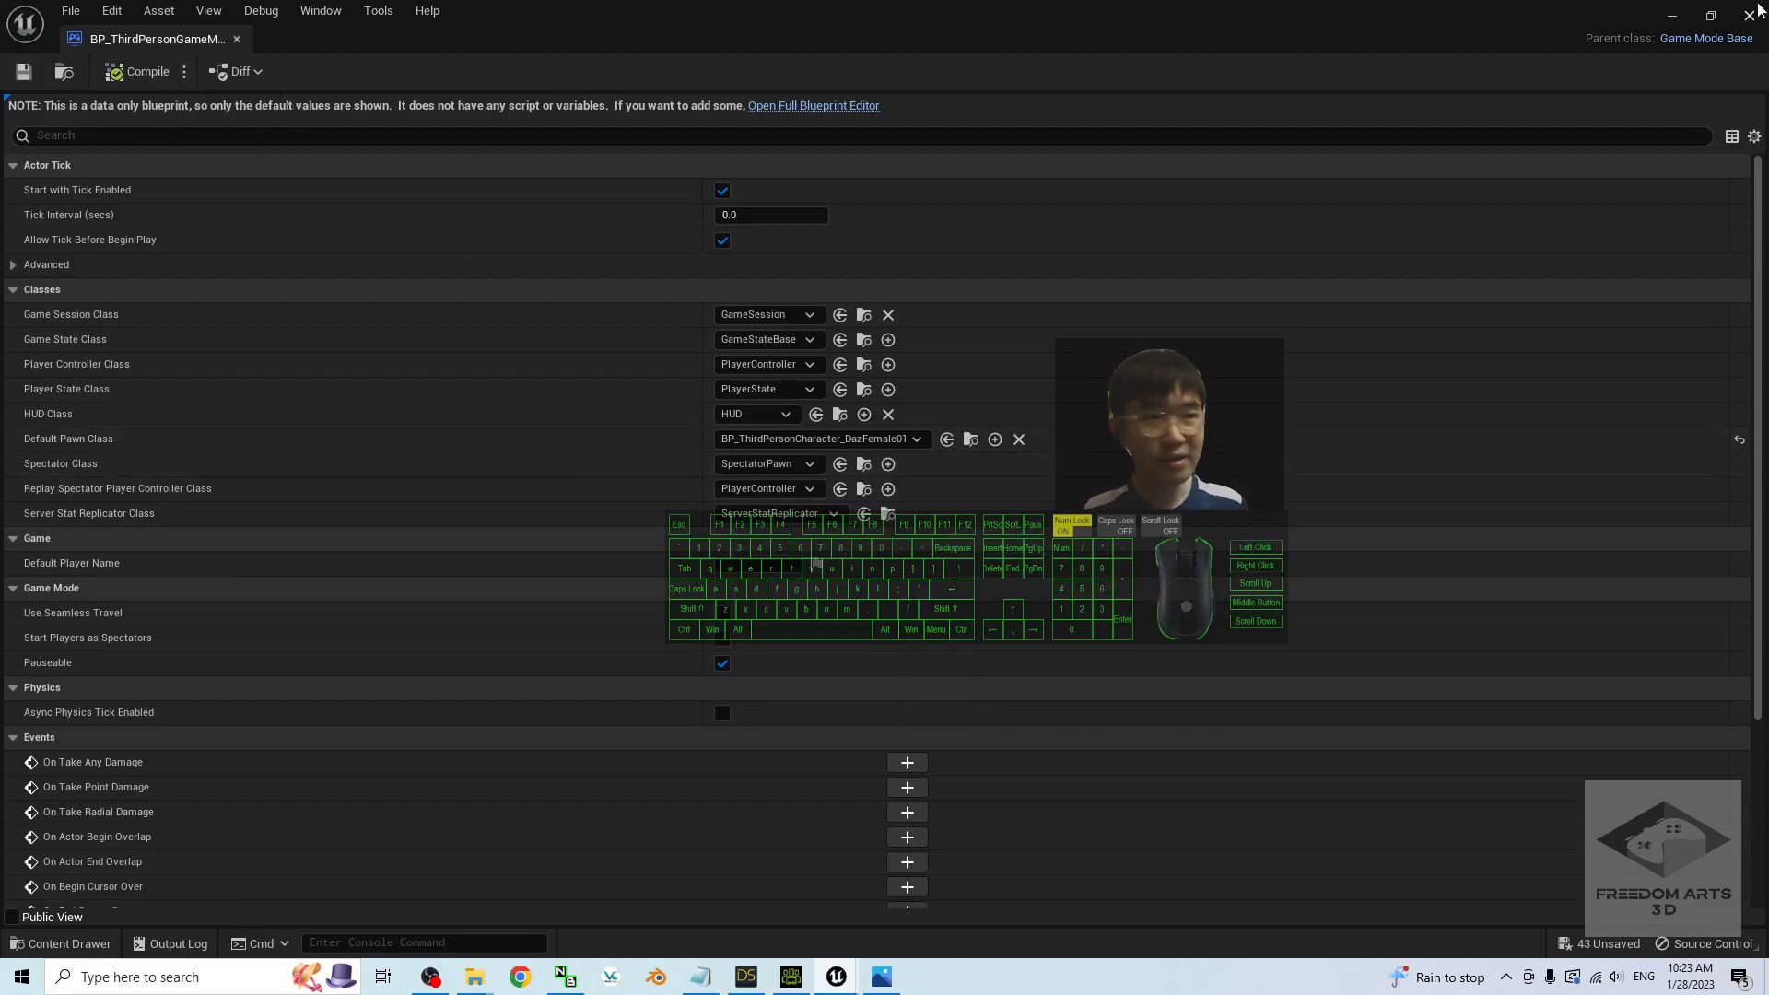
left_click(1750, 17)
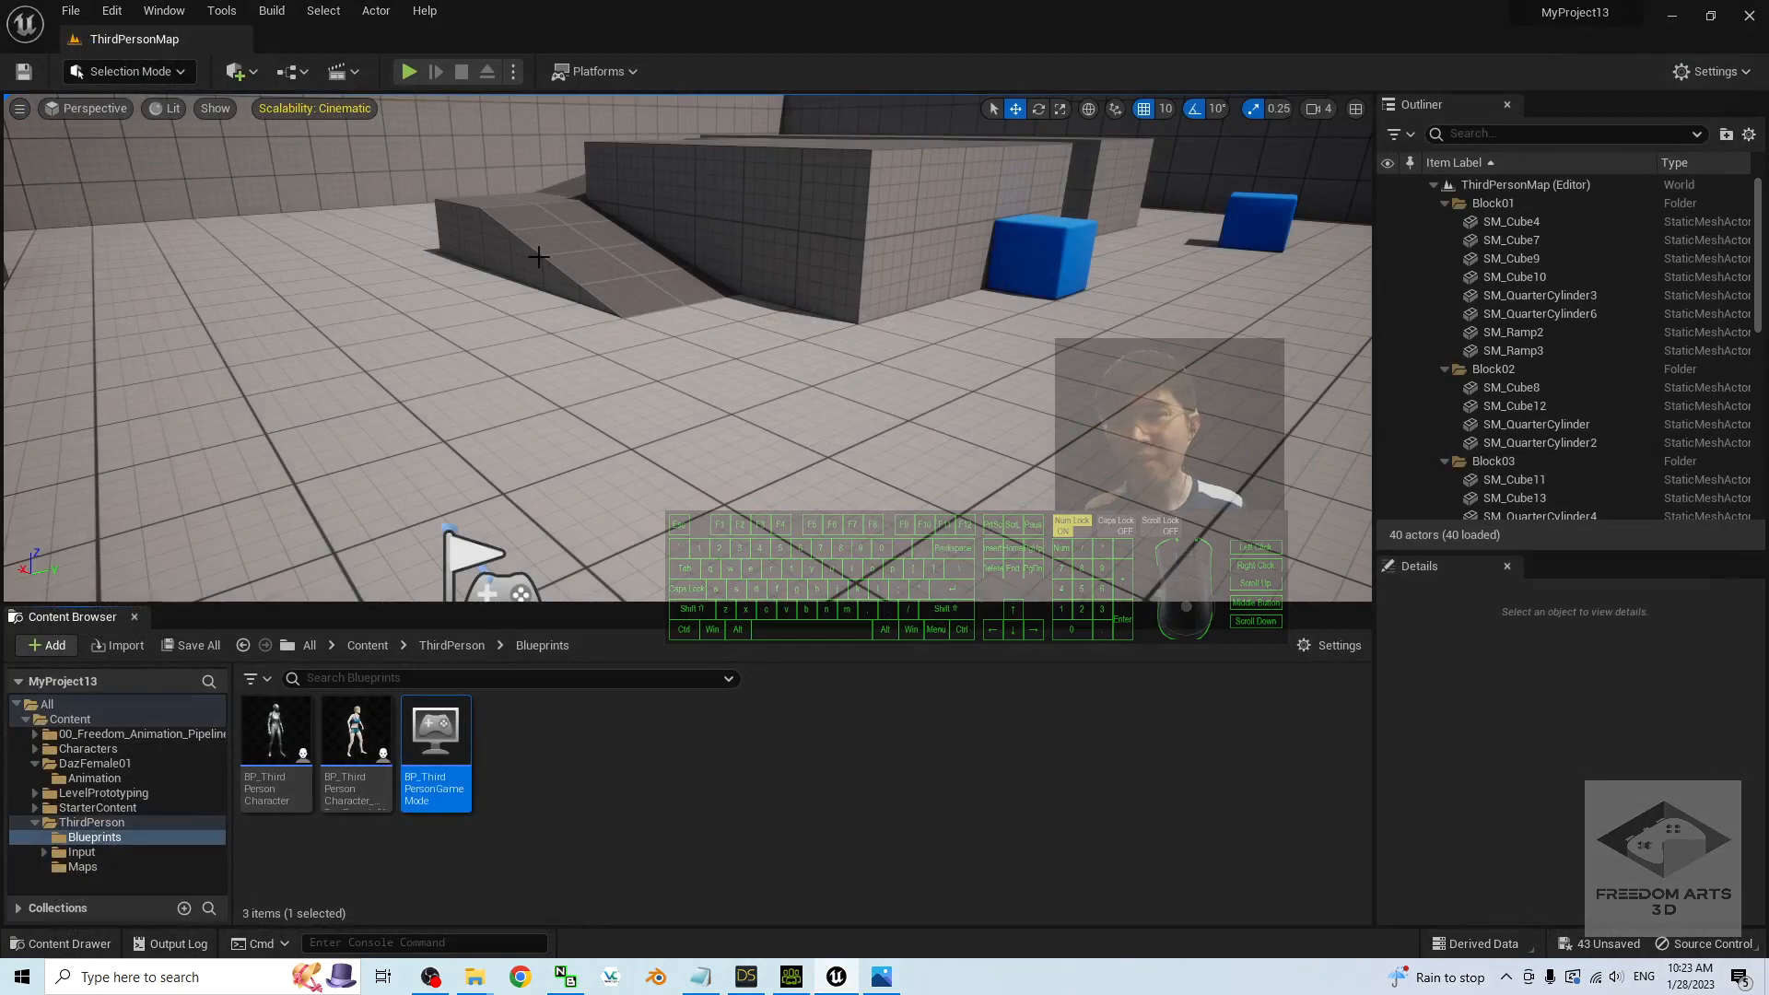
- Play-test the level, running and jumping with the DAZ female across the ramp and platform, and stop the session
left_click(407, 72)
key("w")
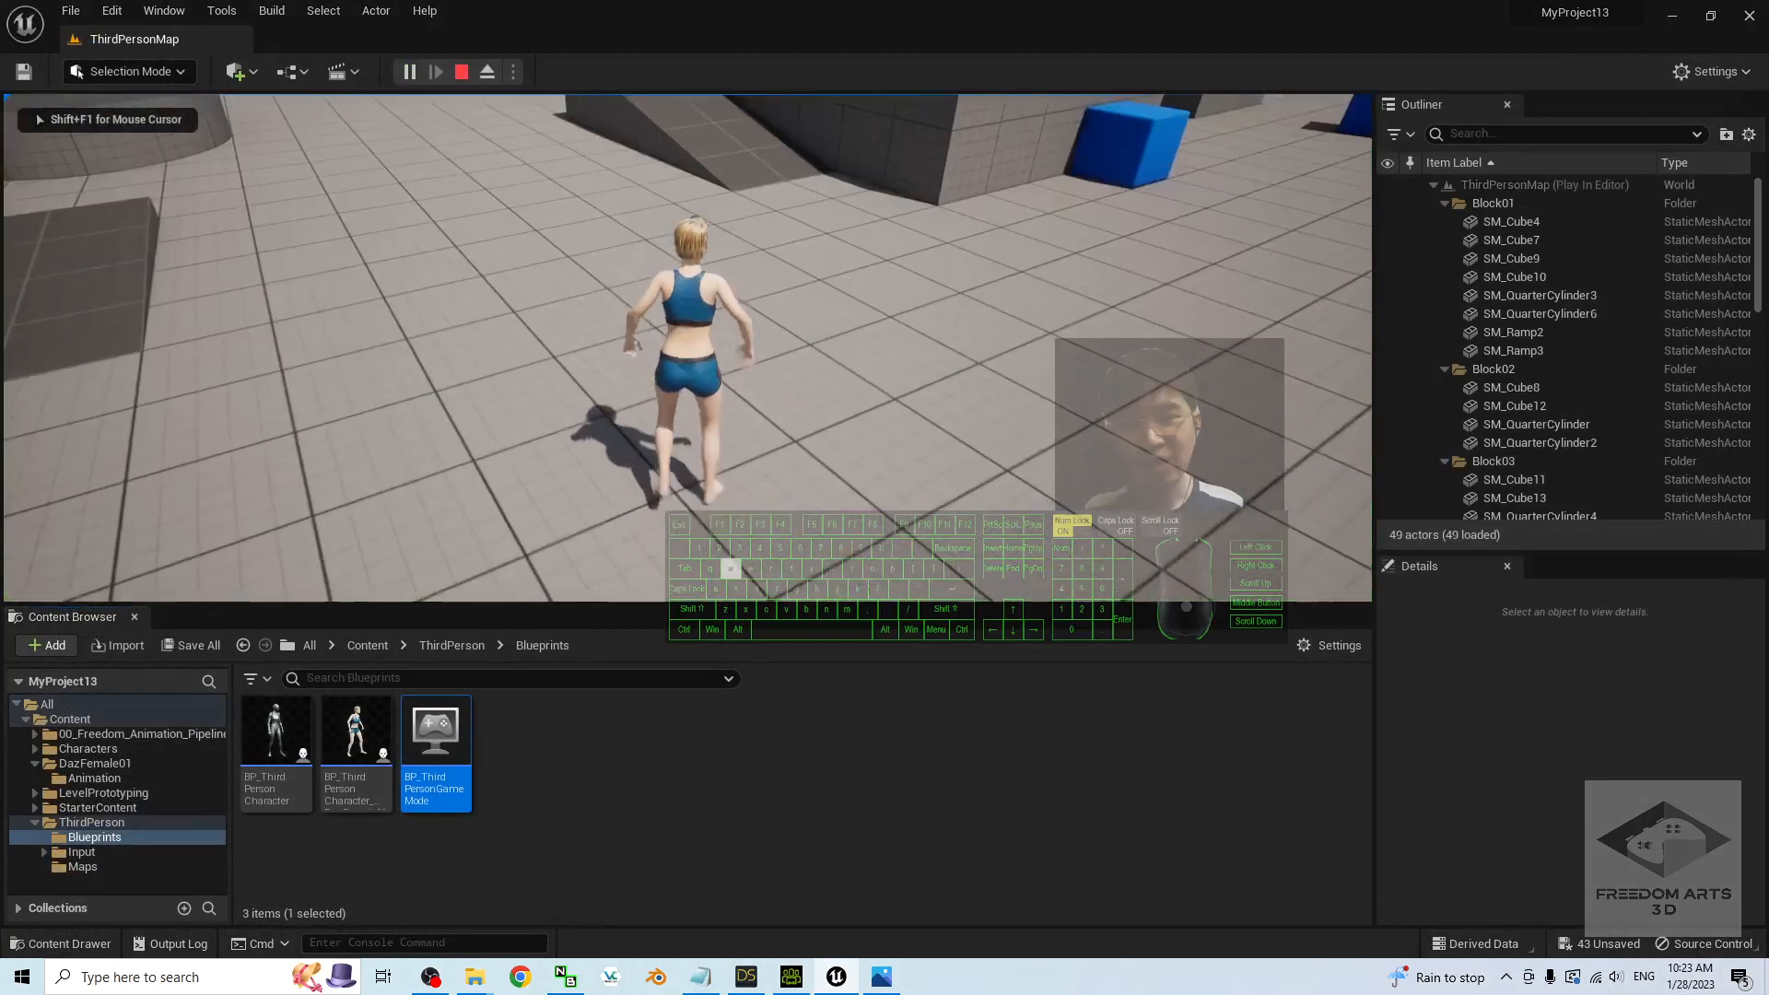
key("s")
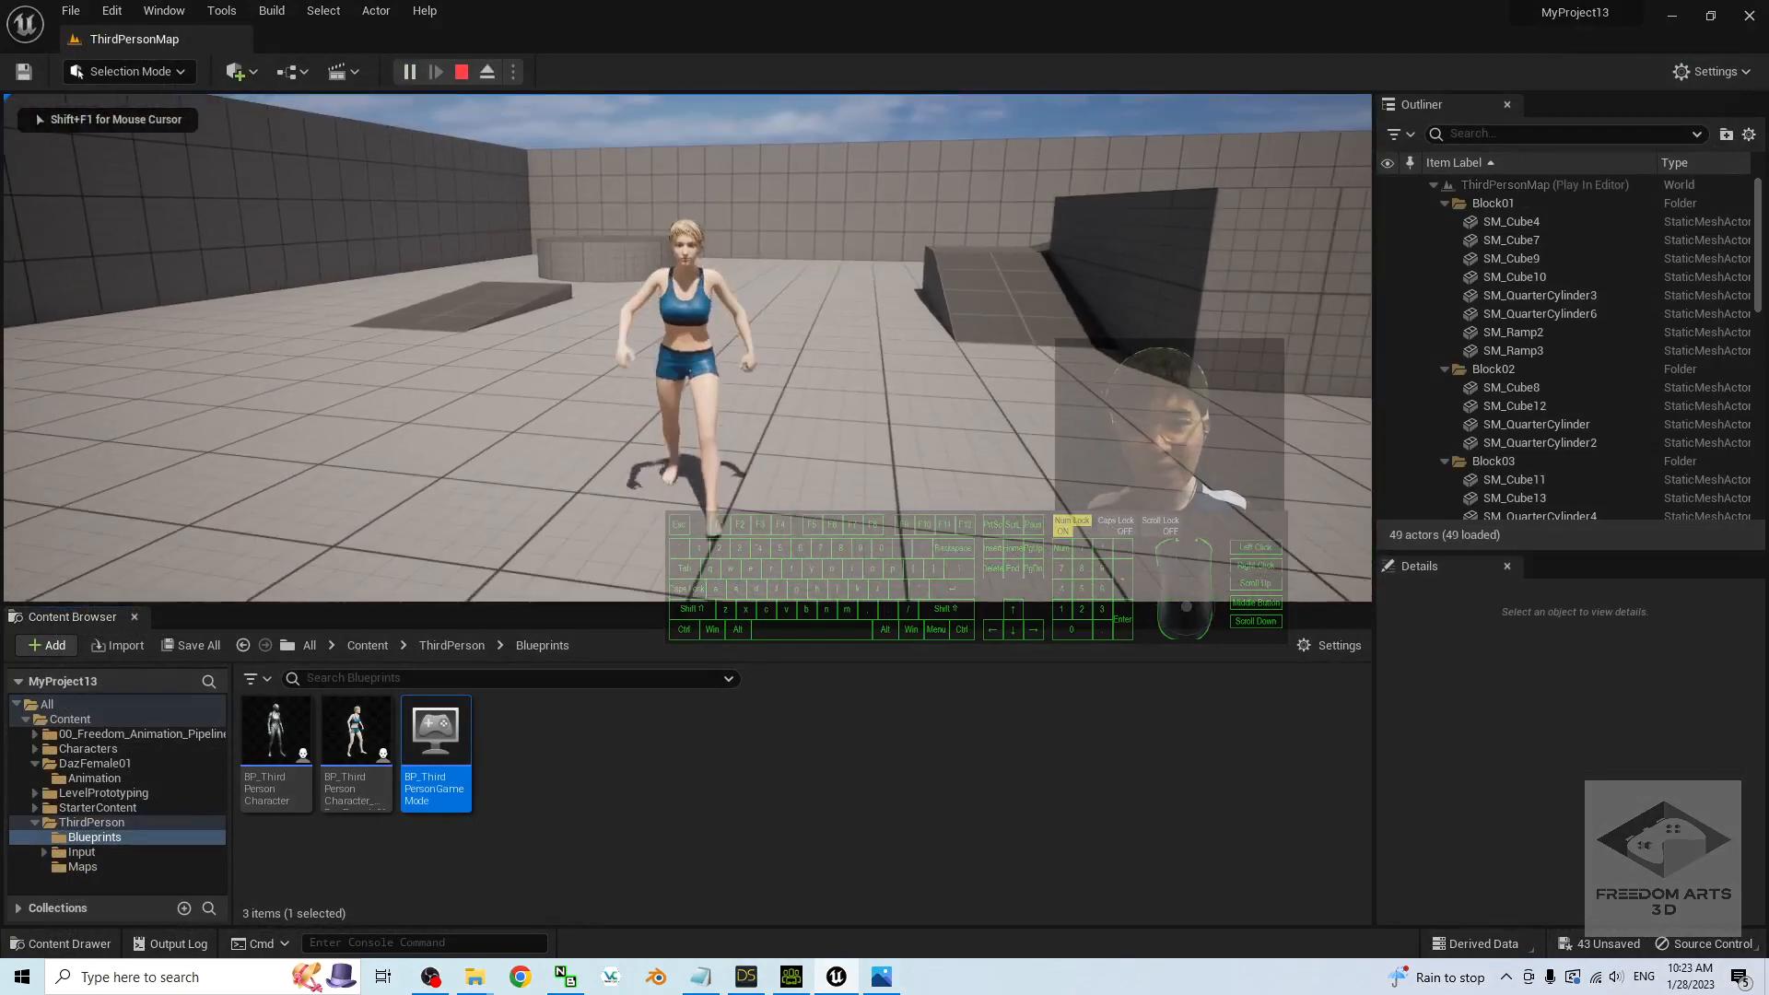
key("w")
key("space")
key("a")
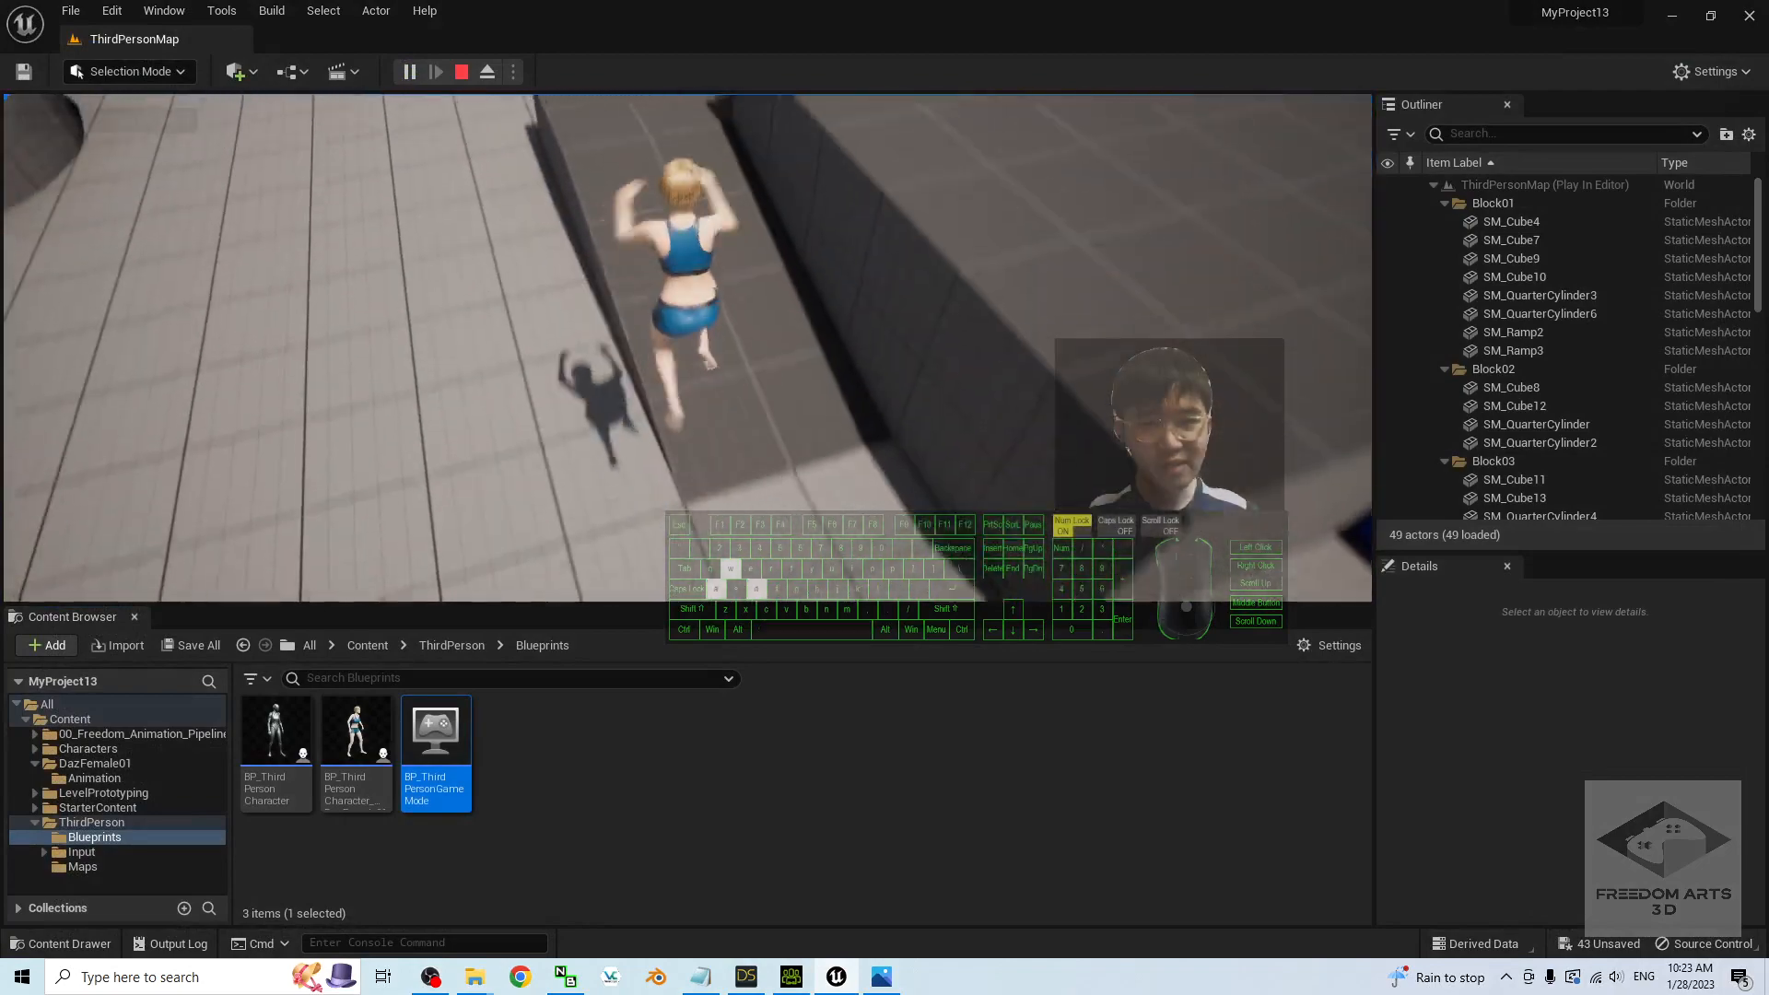
key("d")
key("s")
key("space")
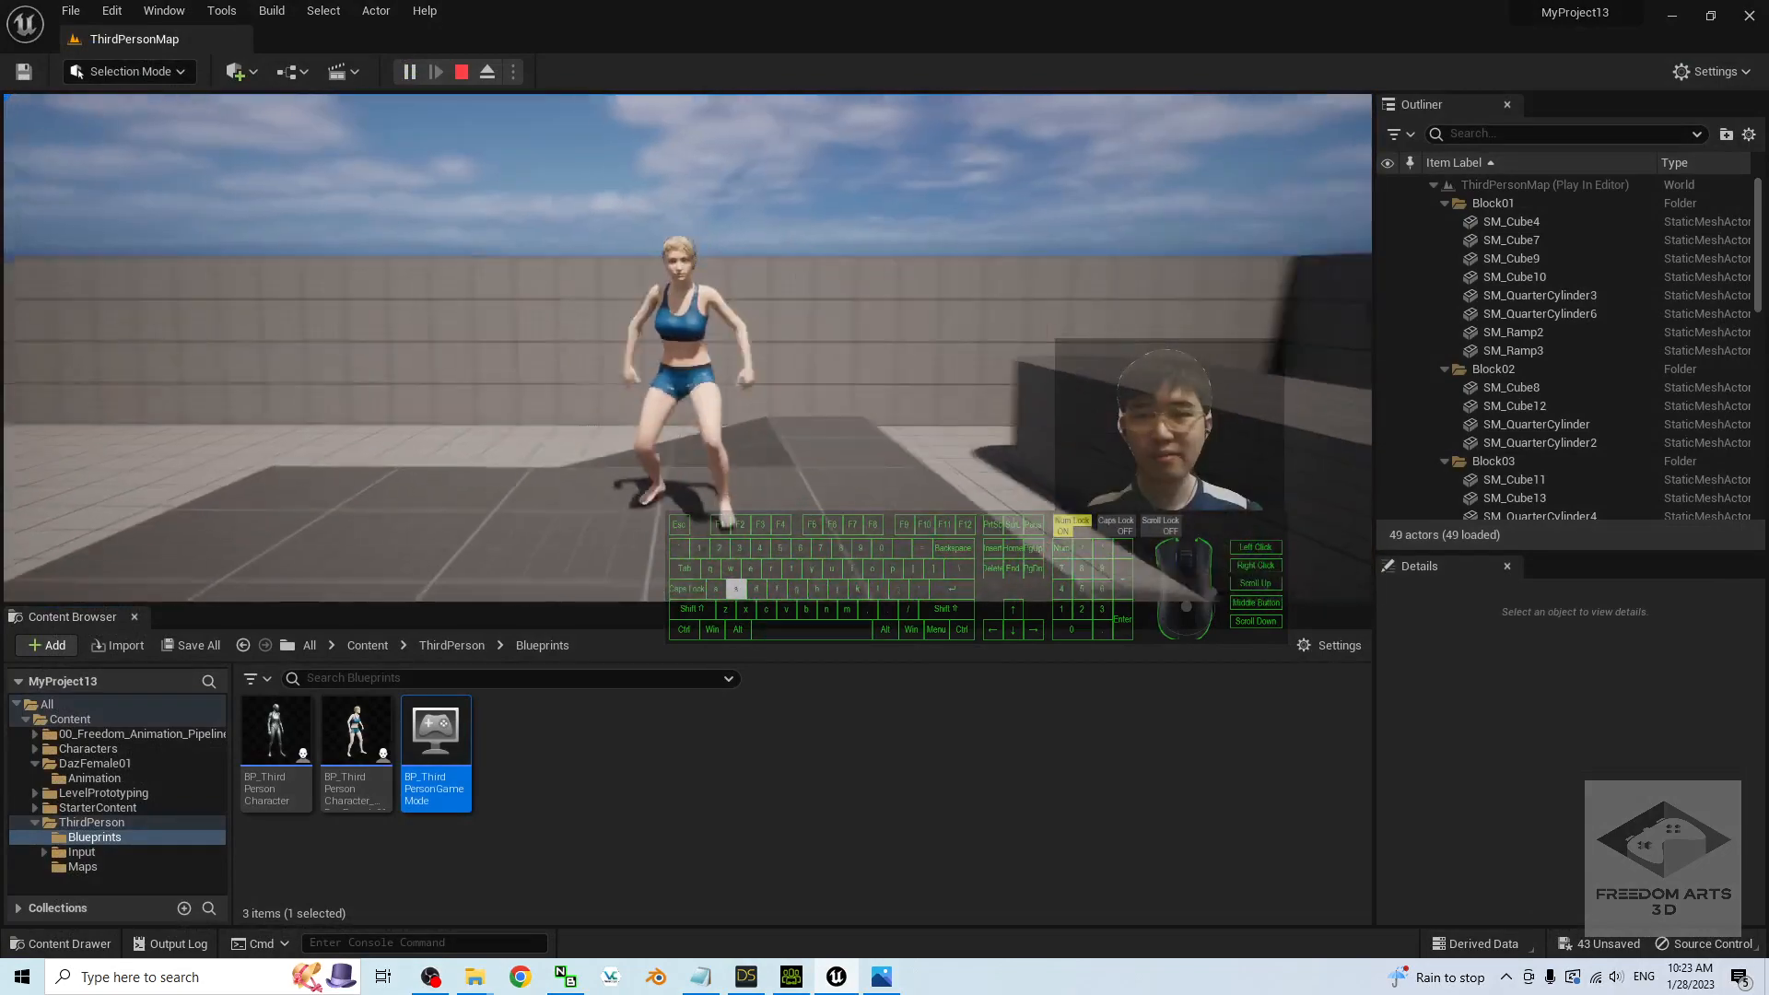
key("w")
key("s")
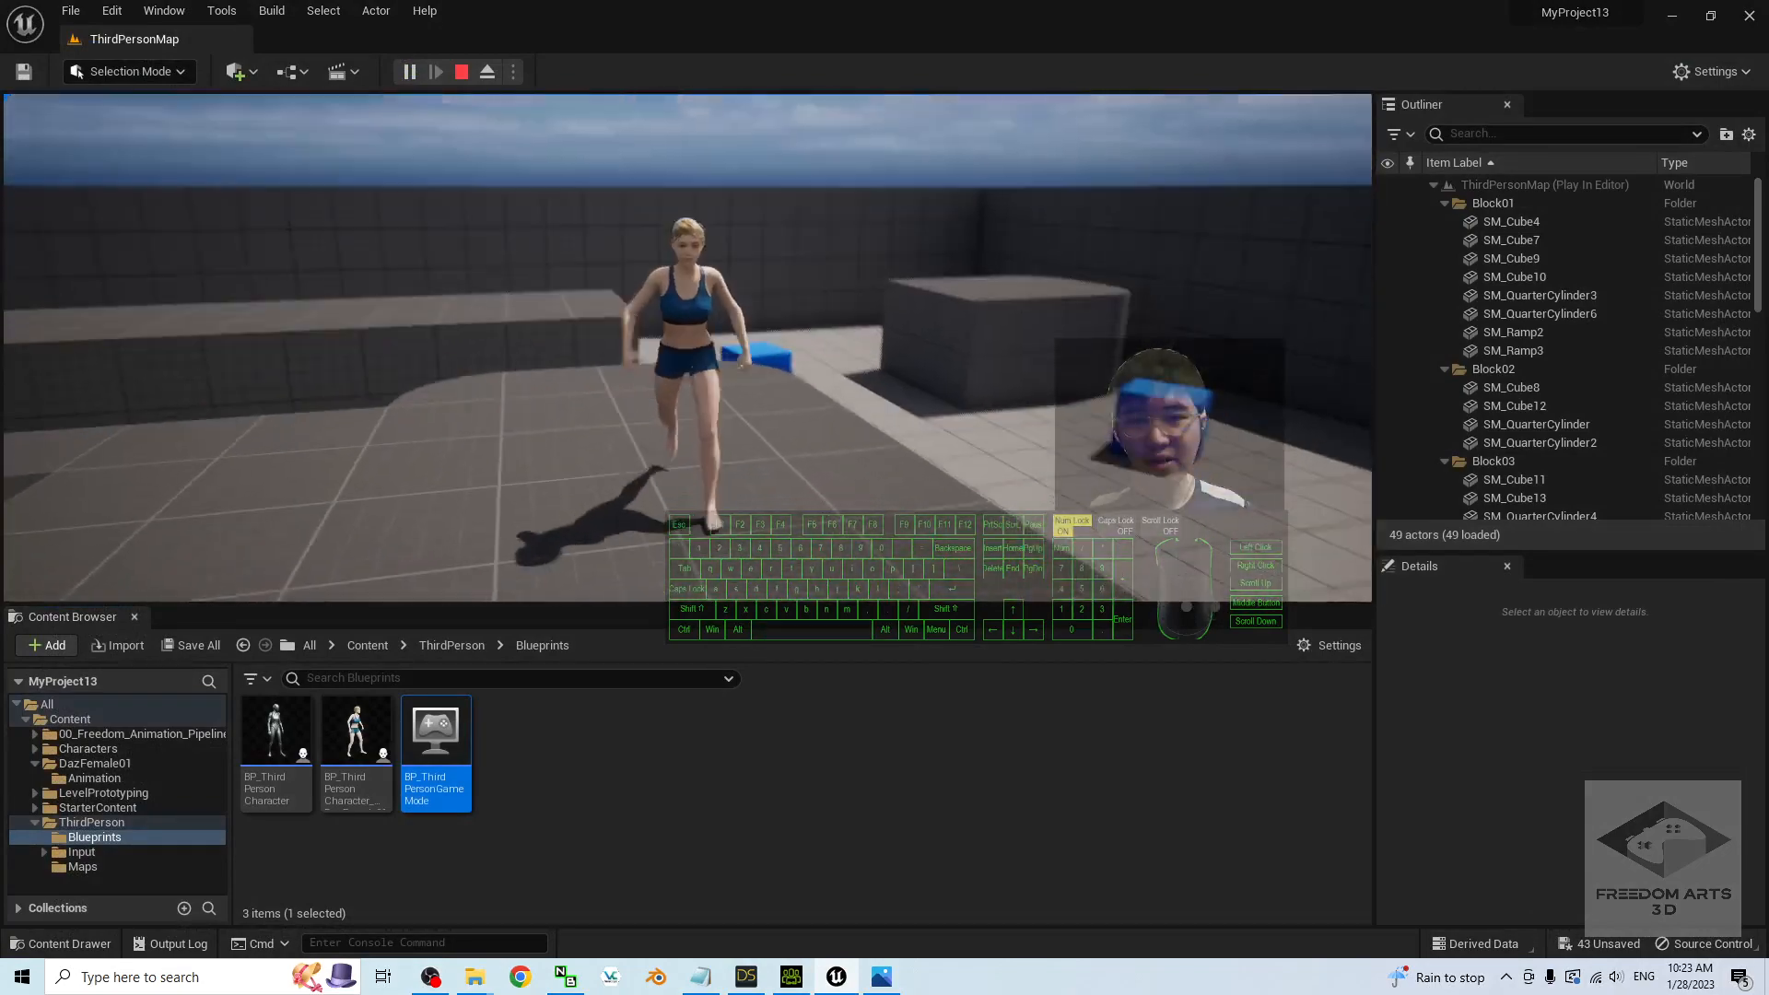
key("w")
key("space")
key("d")
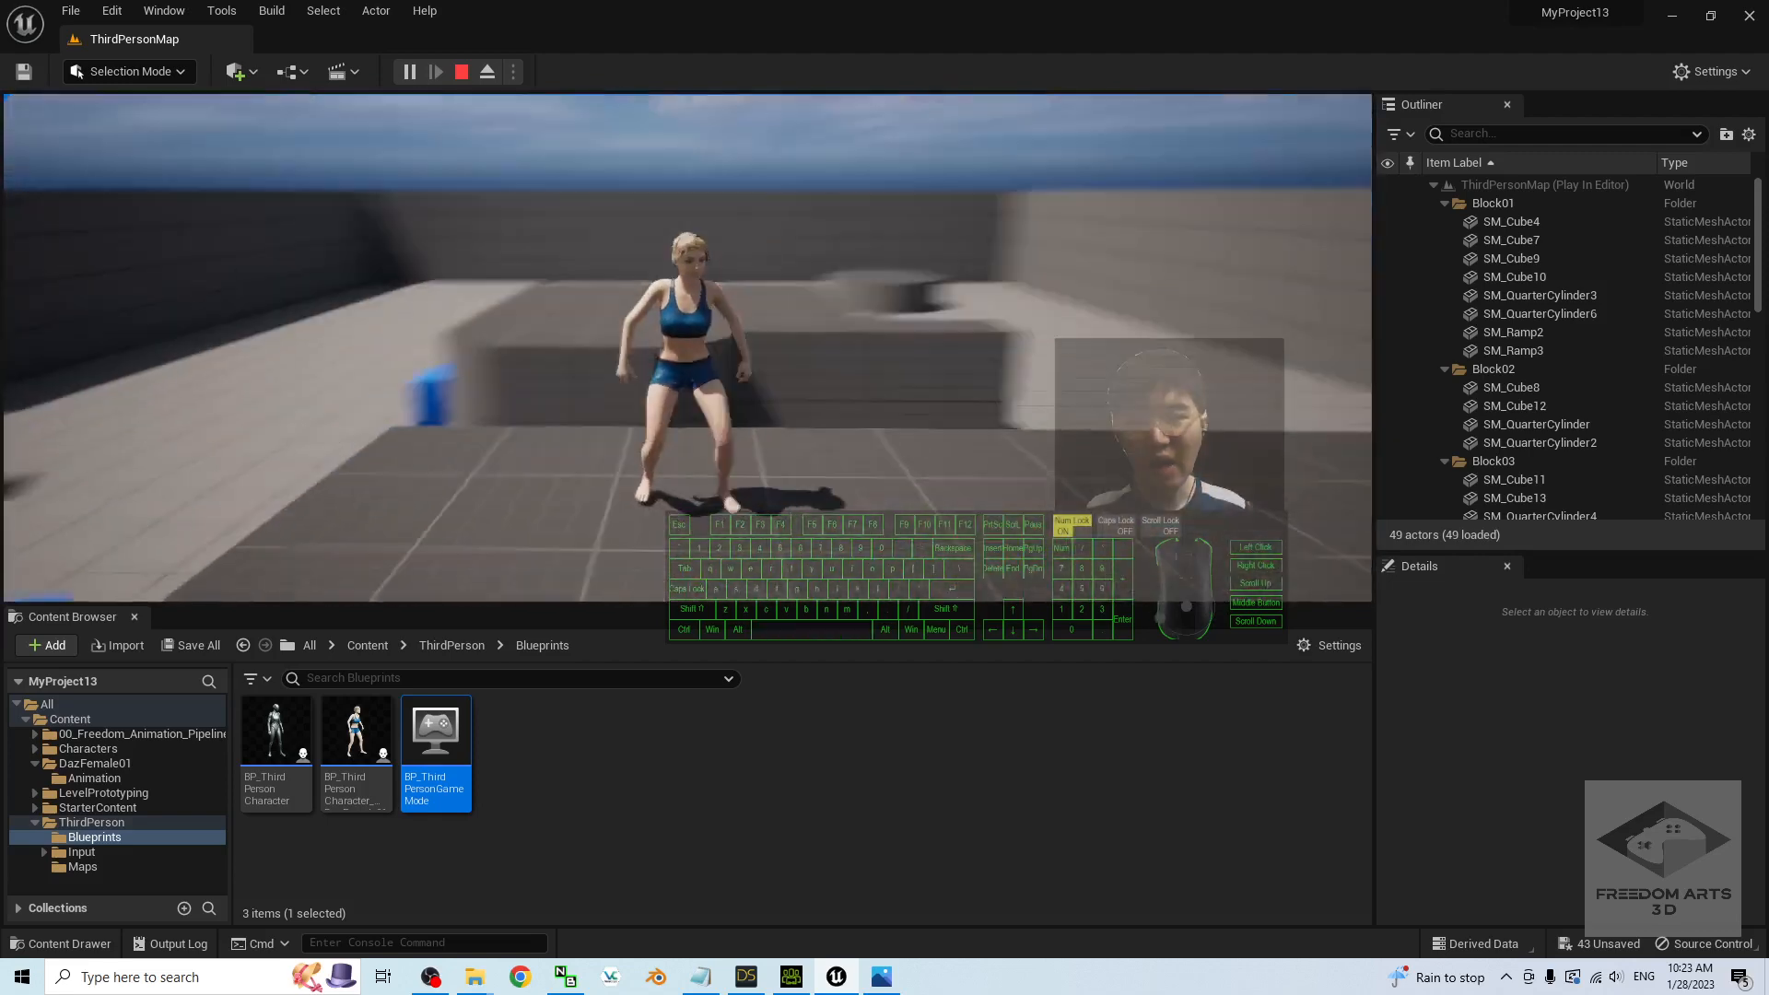
key("s")
key("w")
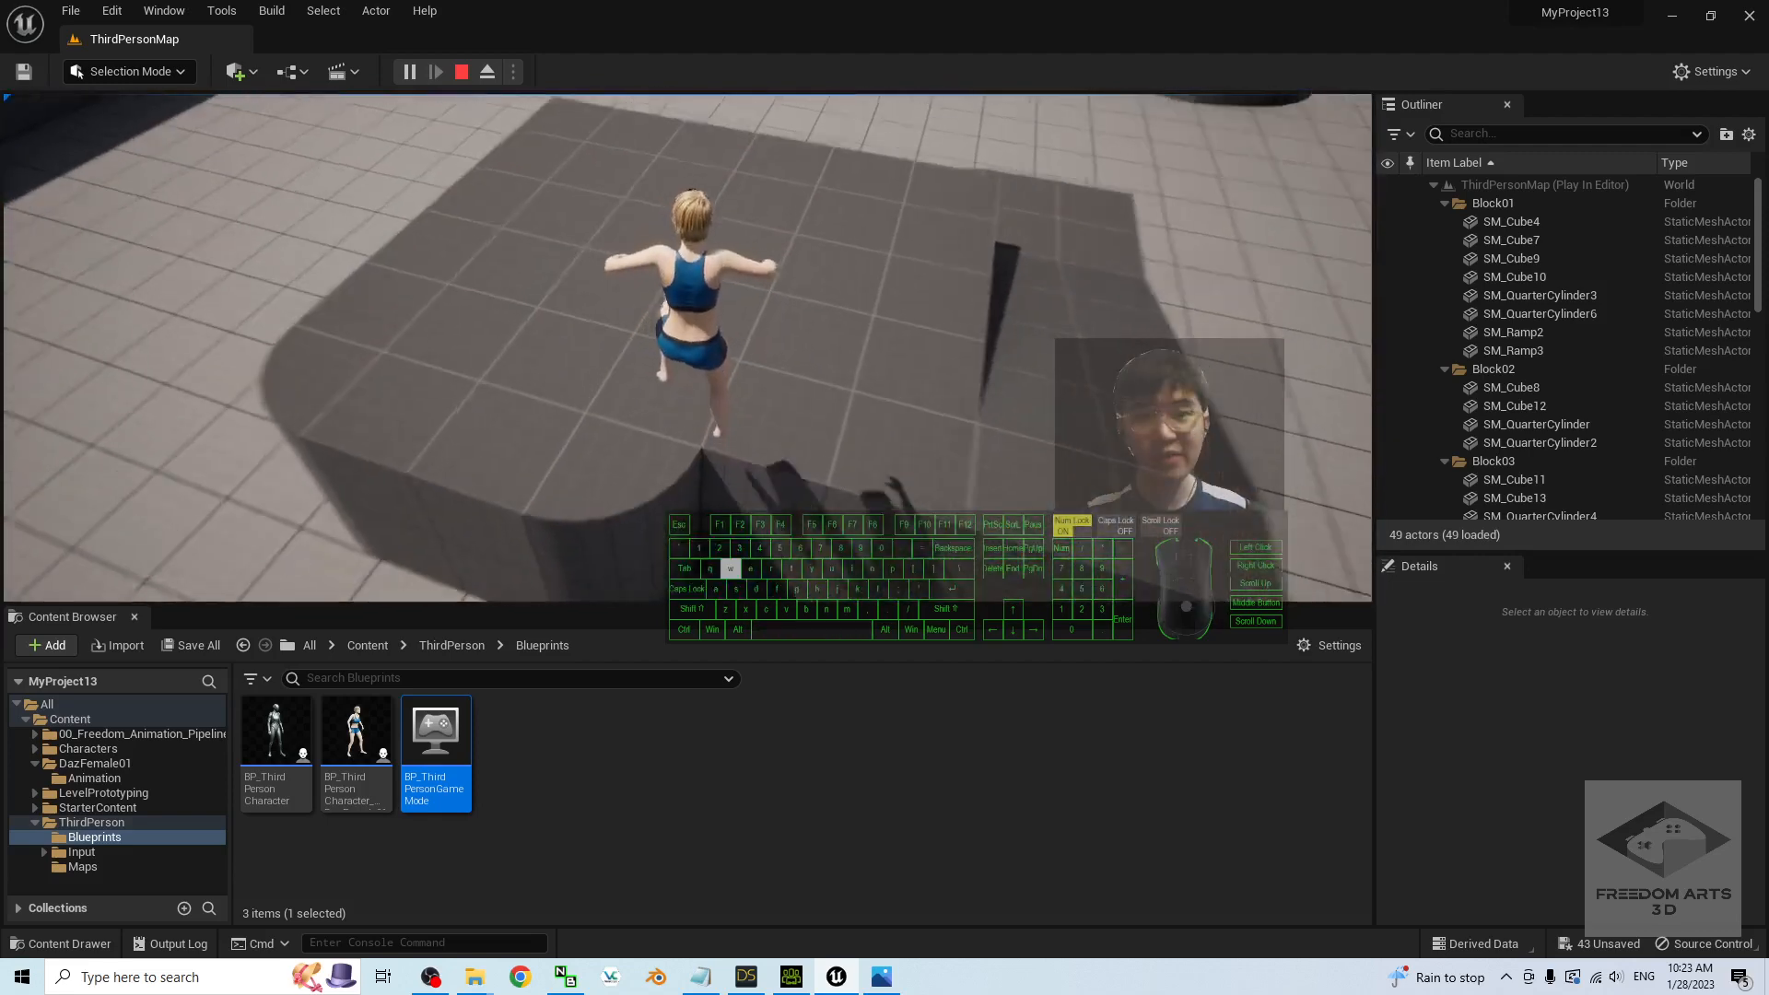
key("Escape")
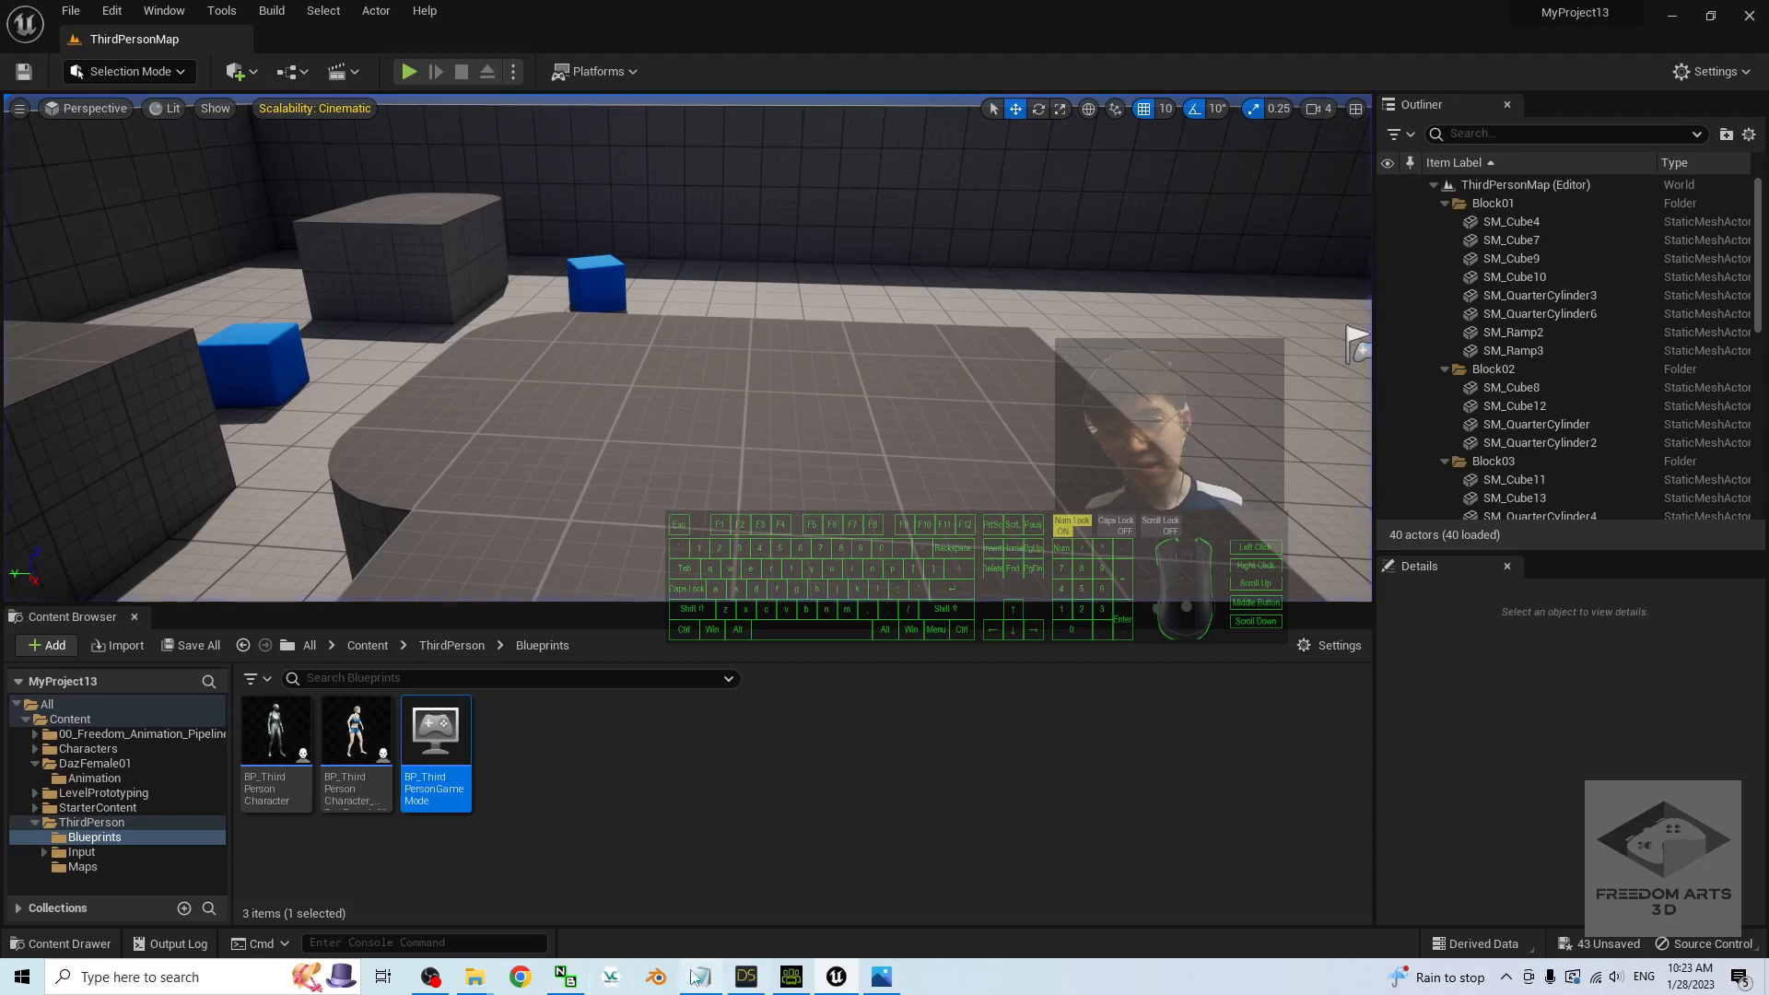
left_click(882, 979)
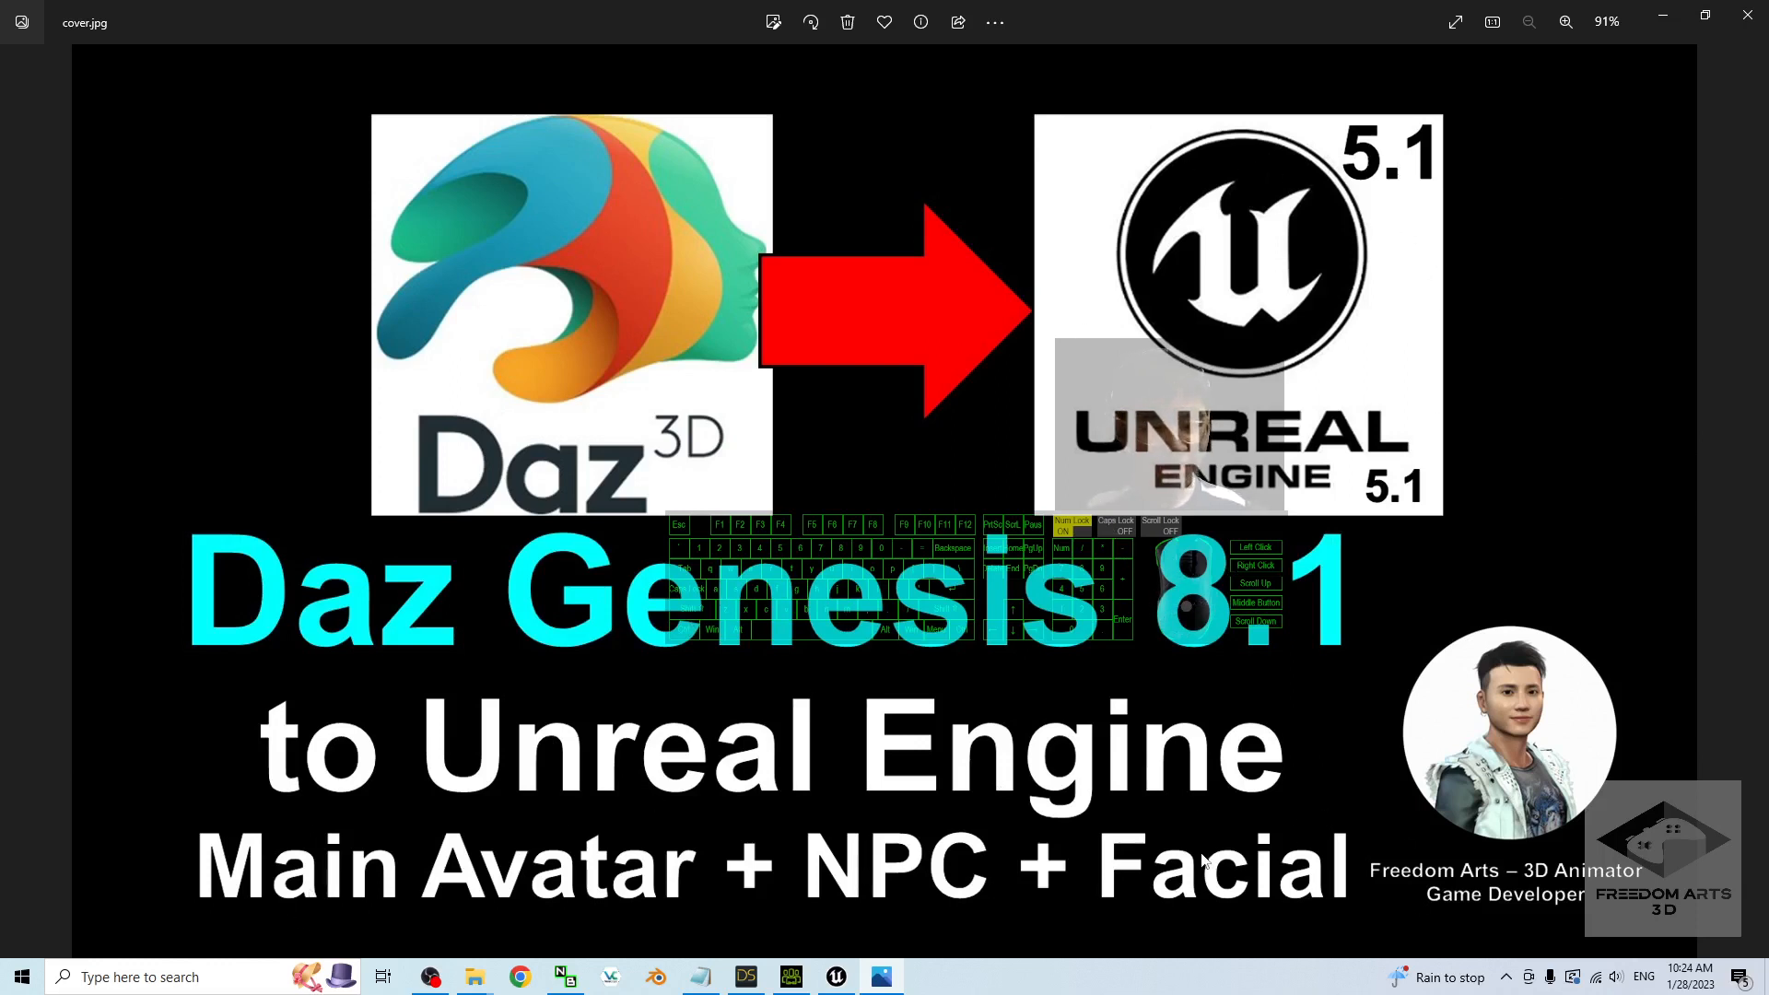
left_click(1661, 19)
- Place BP_ThirdPersonCharacter_DazFemale01 on the large raised platform in the level and rotate it to -40° about Z
left_click_drag(357, 731, 696, 404)
key("e")
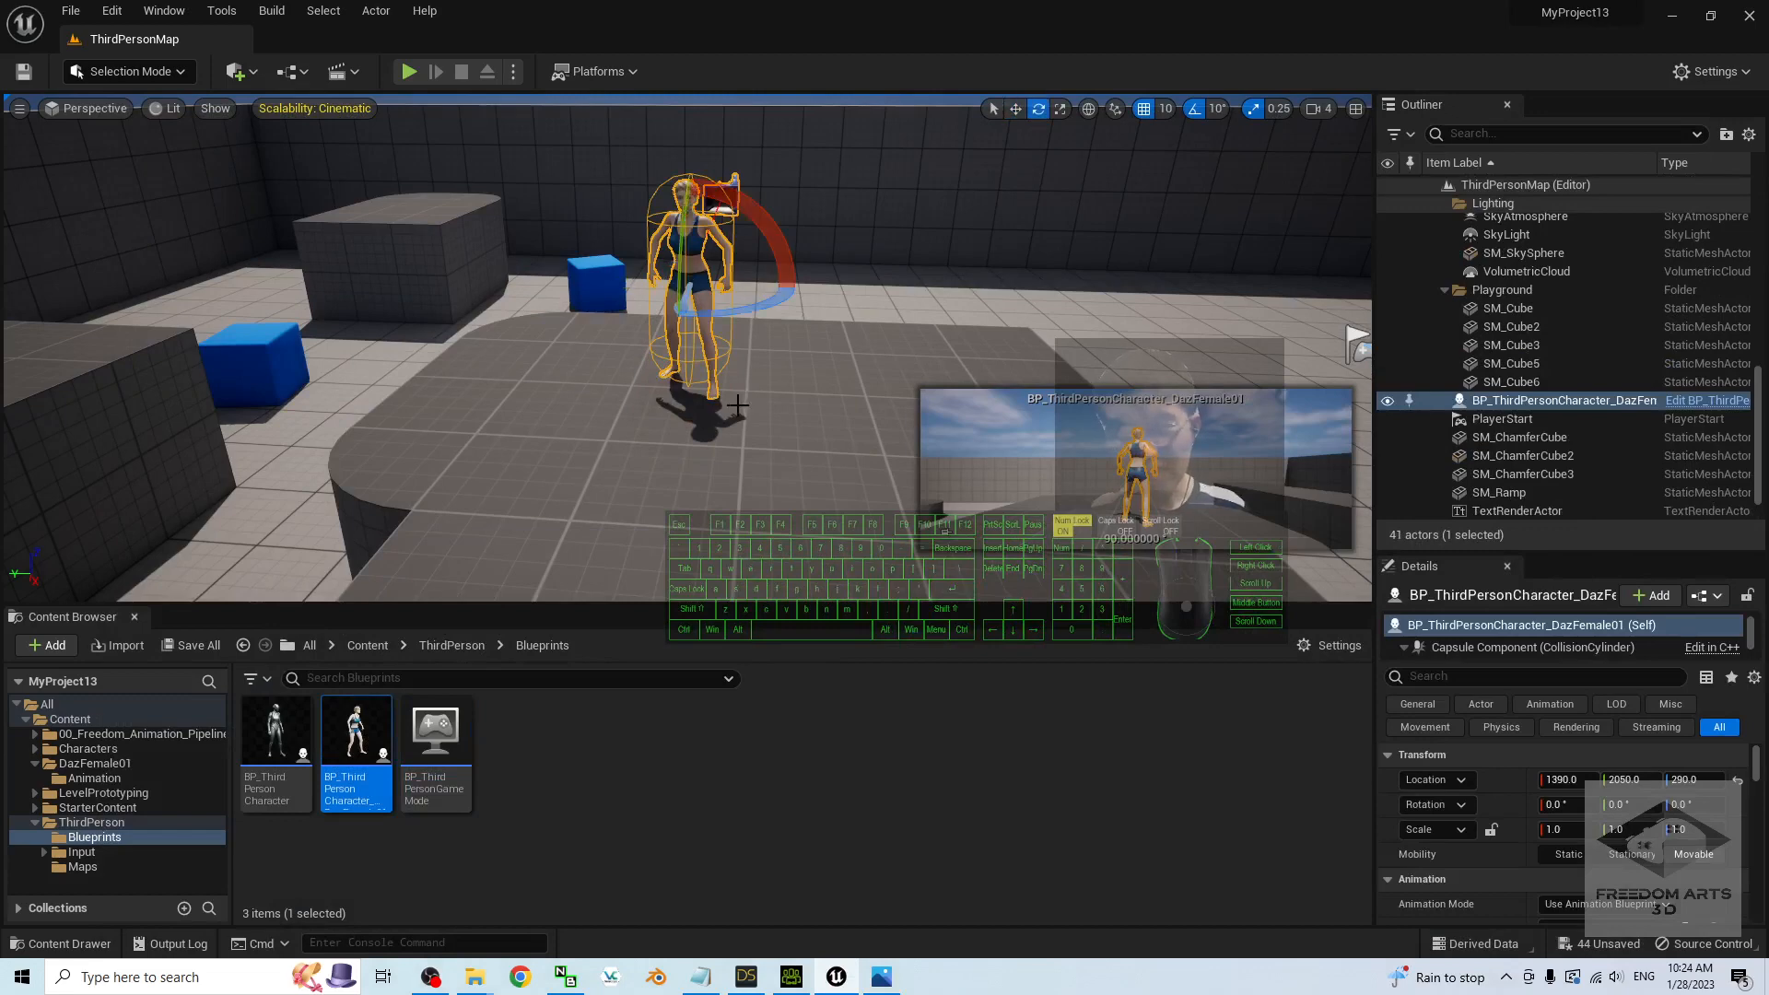
left_click_drag(737, 312, 686, 339)
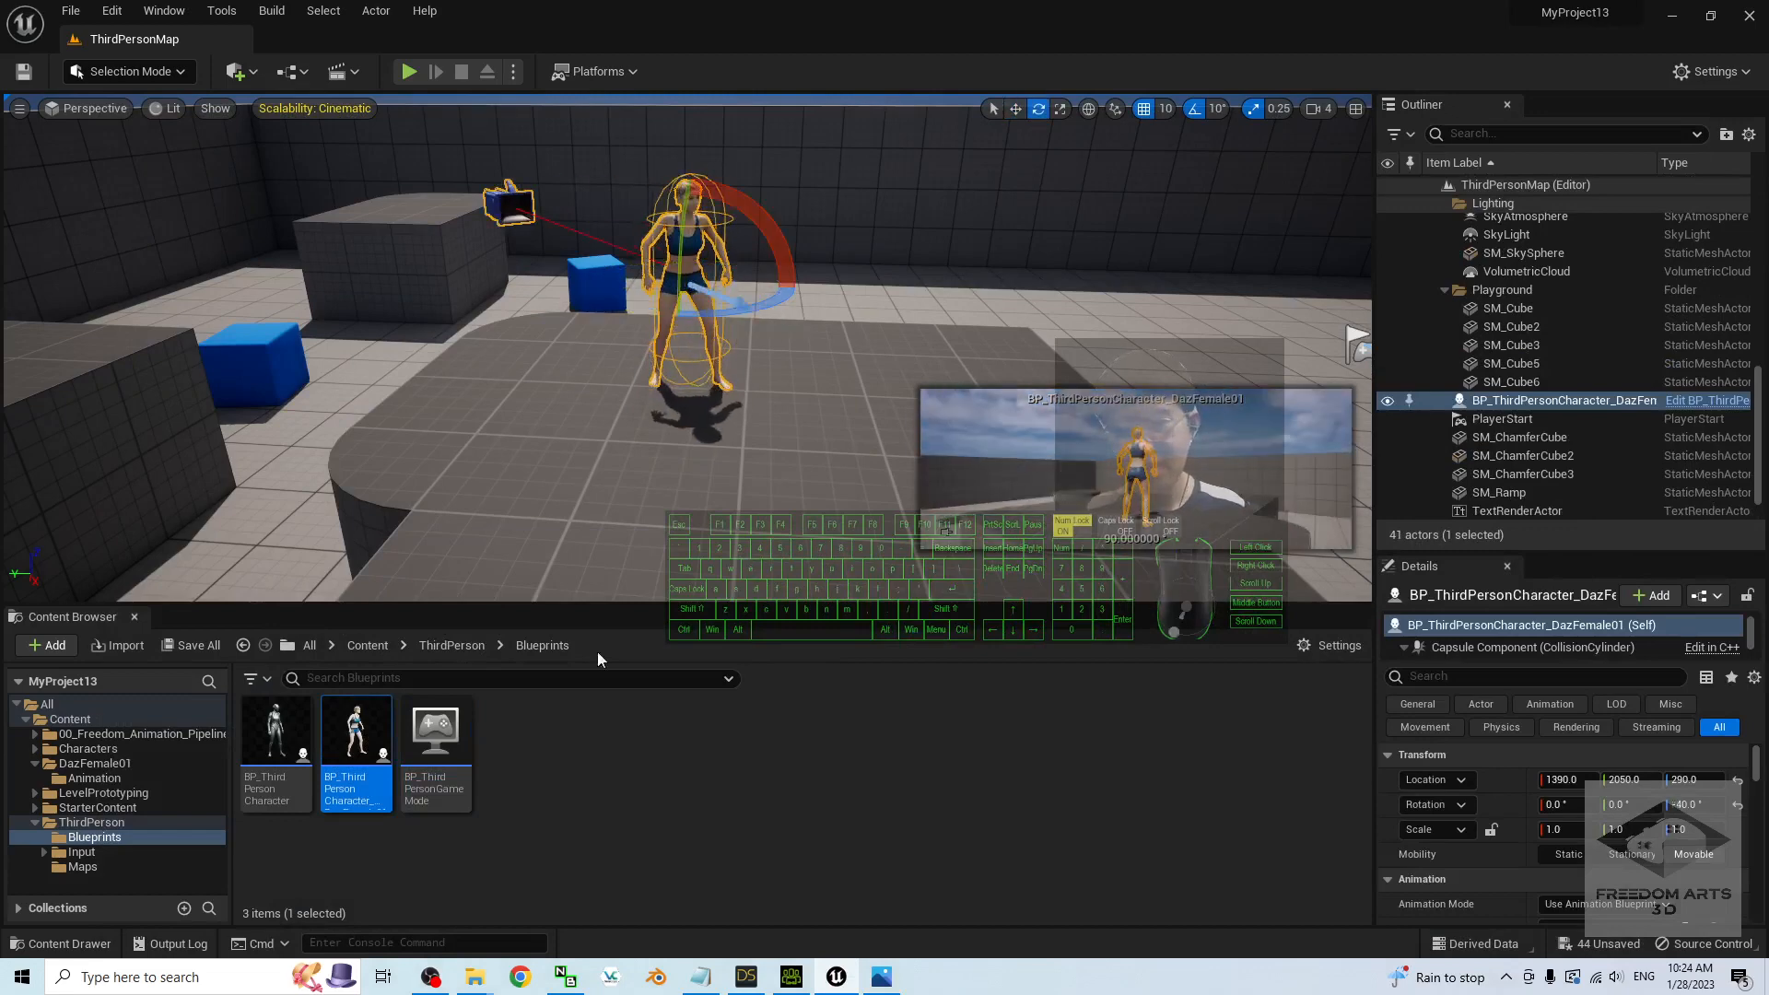
left_click(550, 807)
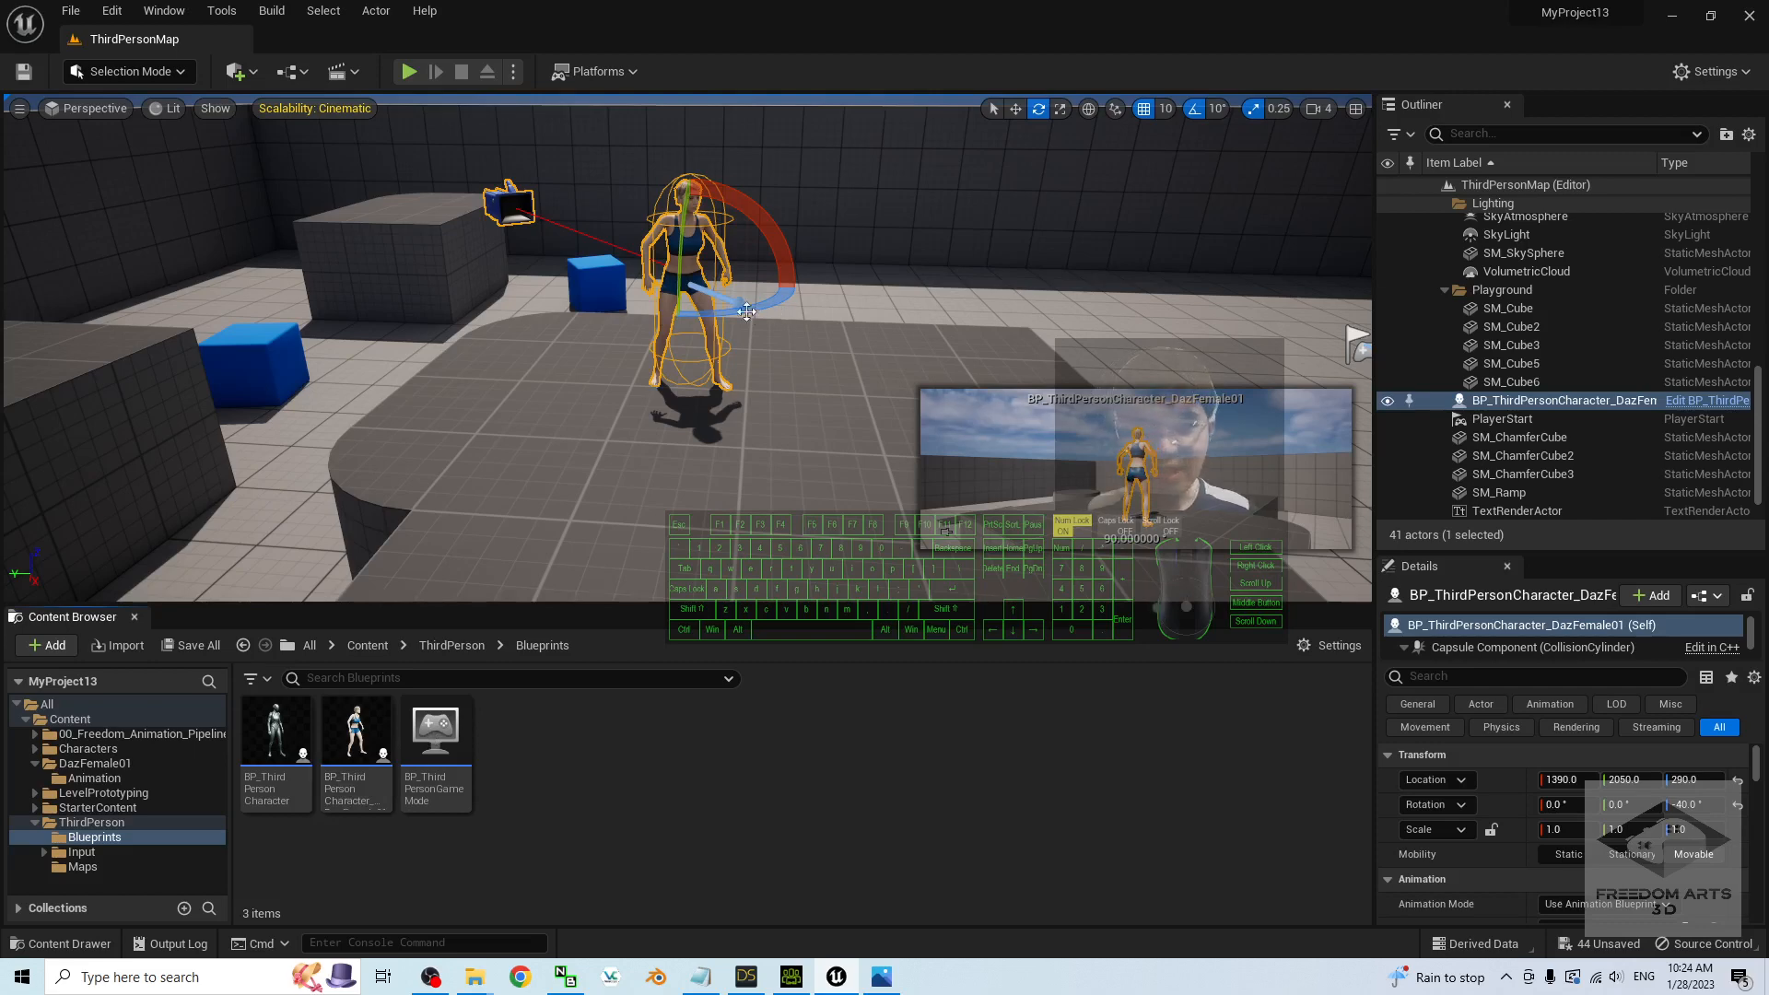
- Play-test the level, moving the player up to the placed DAZ female character and around her, and stop the session
left_click(408, 72)
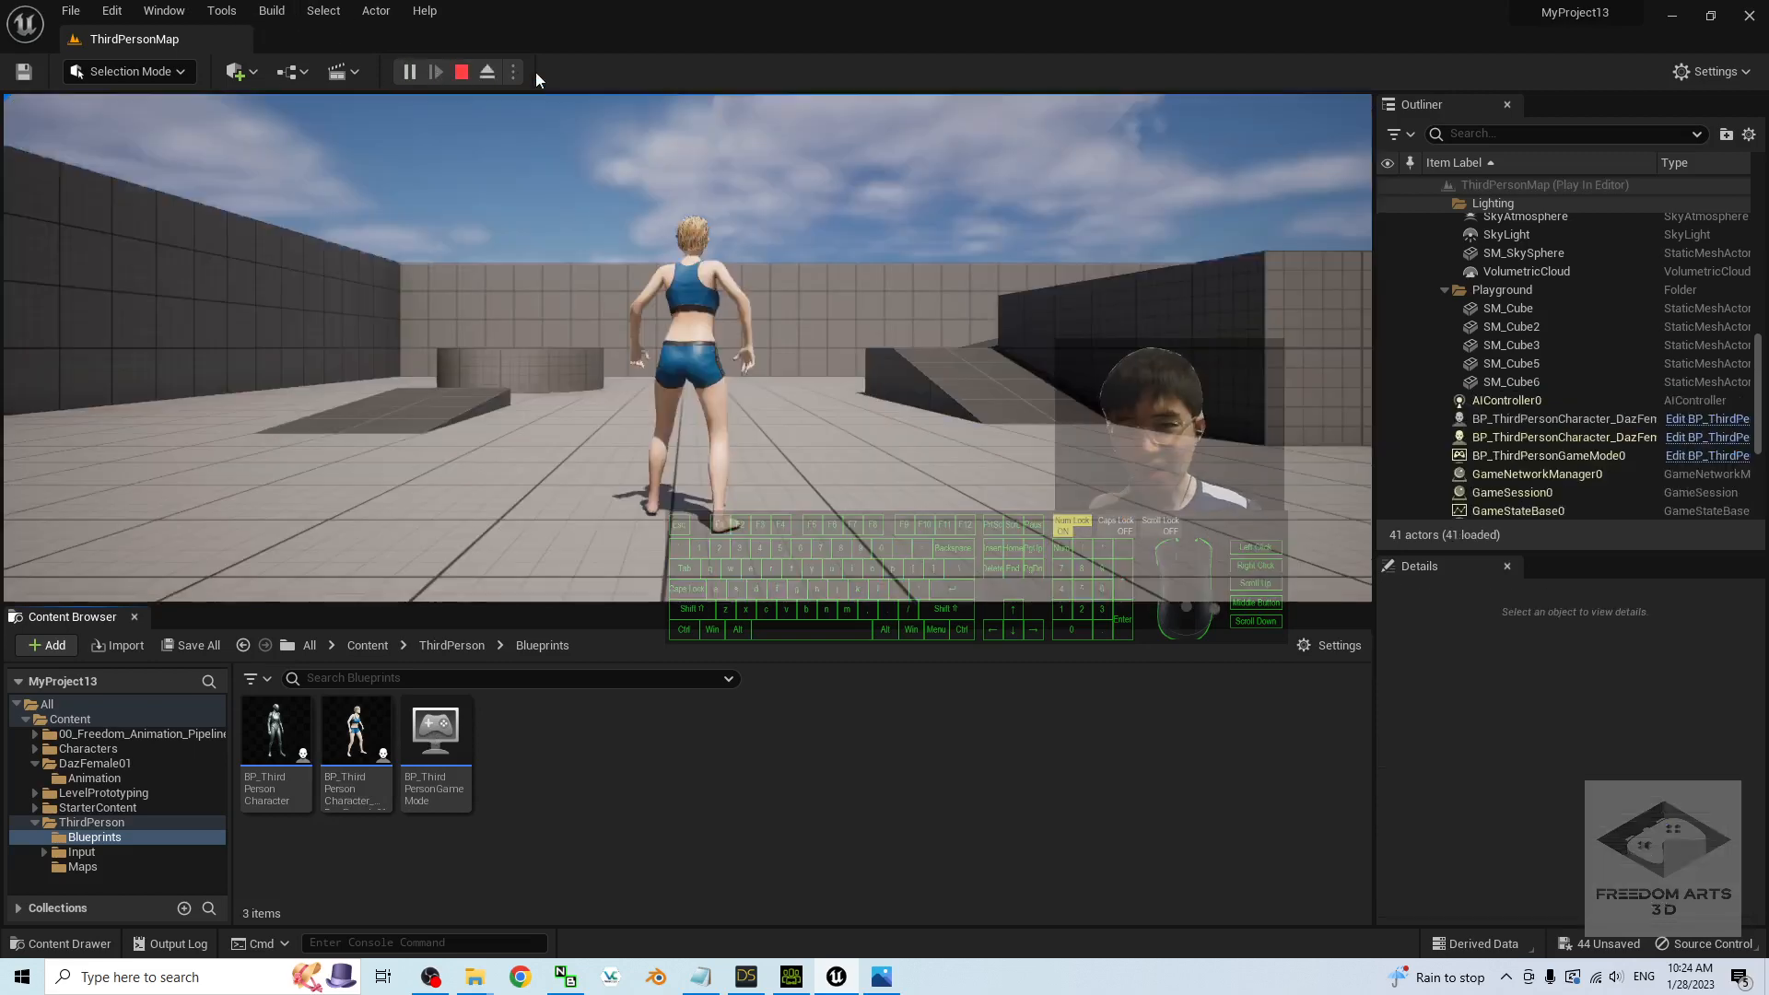
left_click(865, 377)
key("w")
key("space")
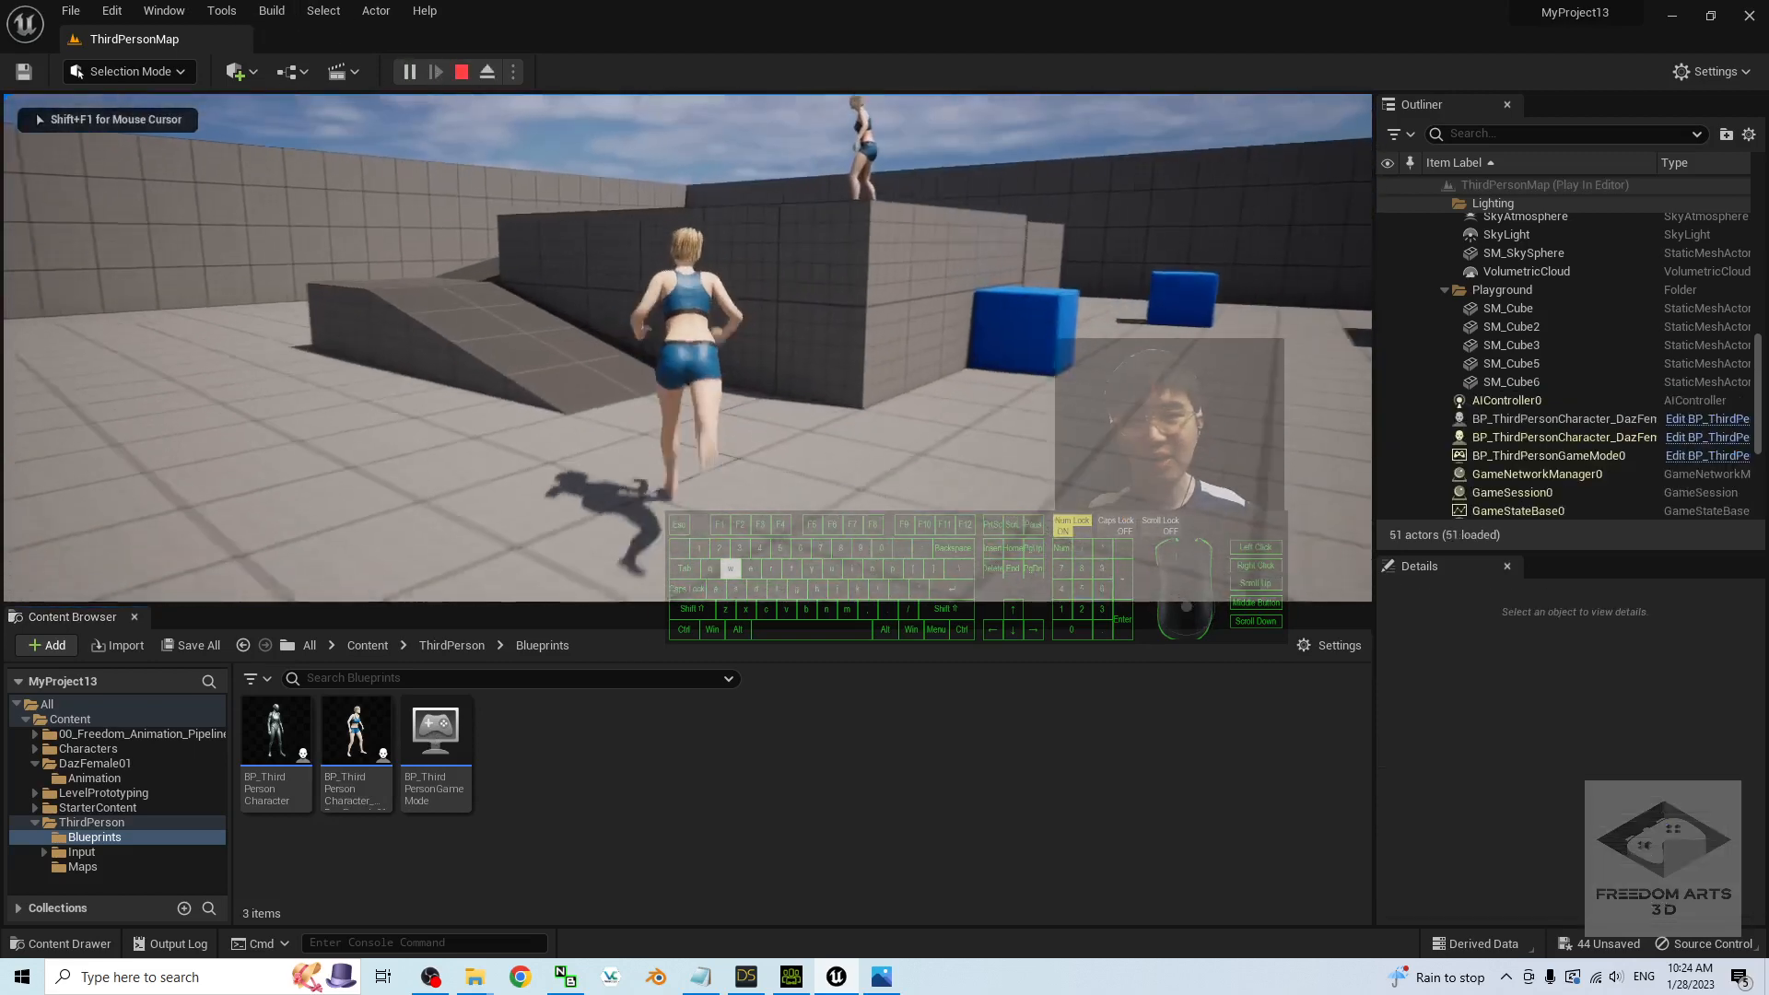
key("a")
key("space")
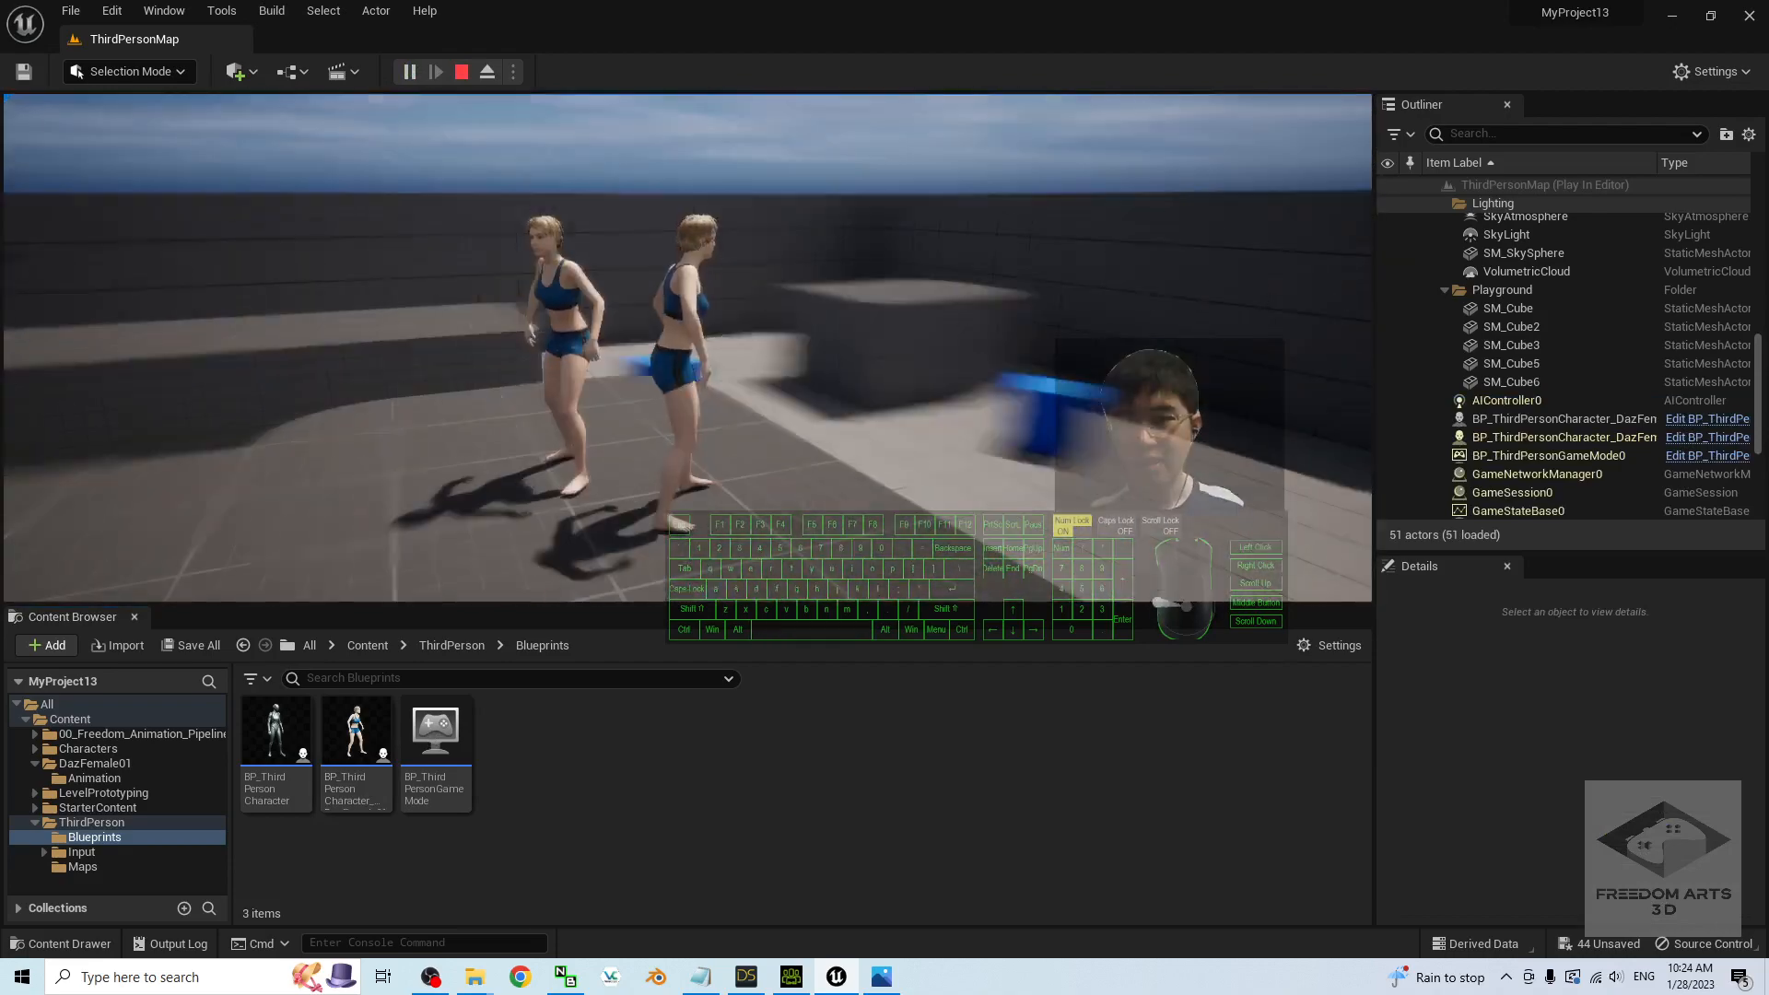
key("s")
key("w")
key("s")
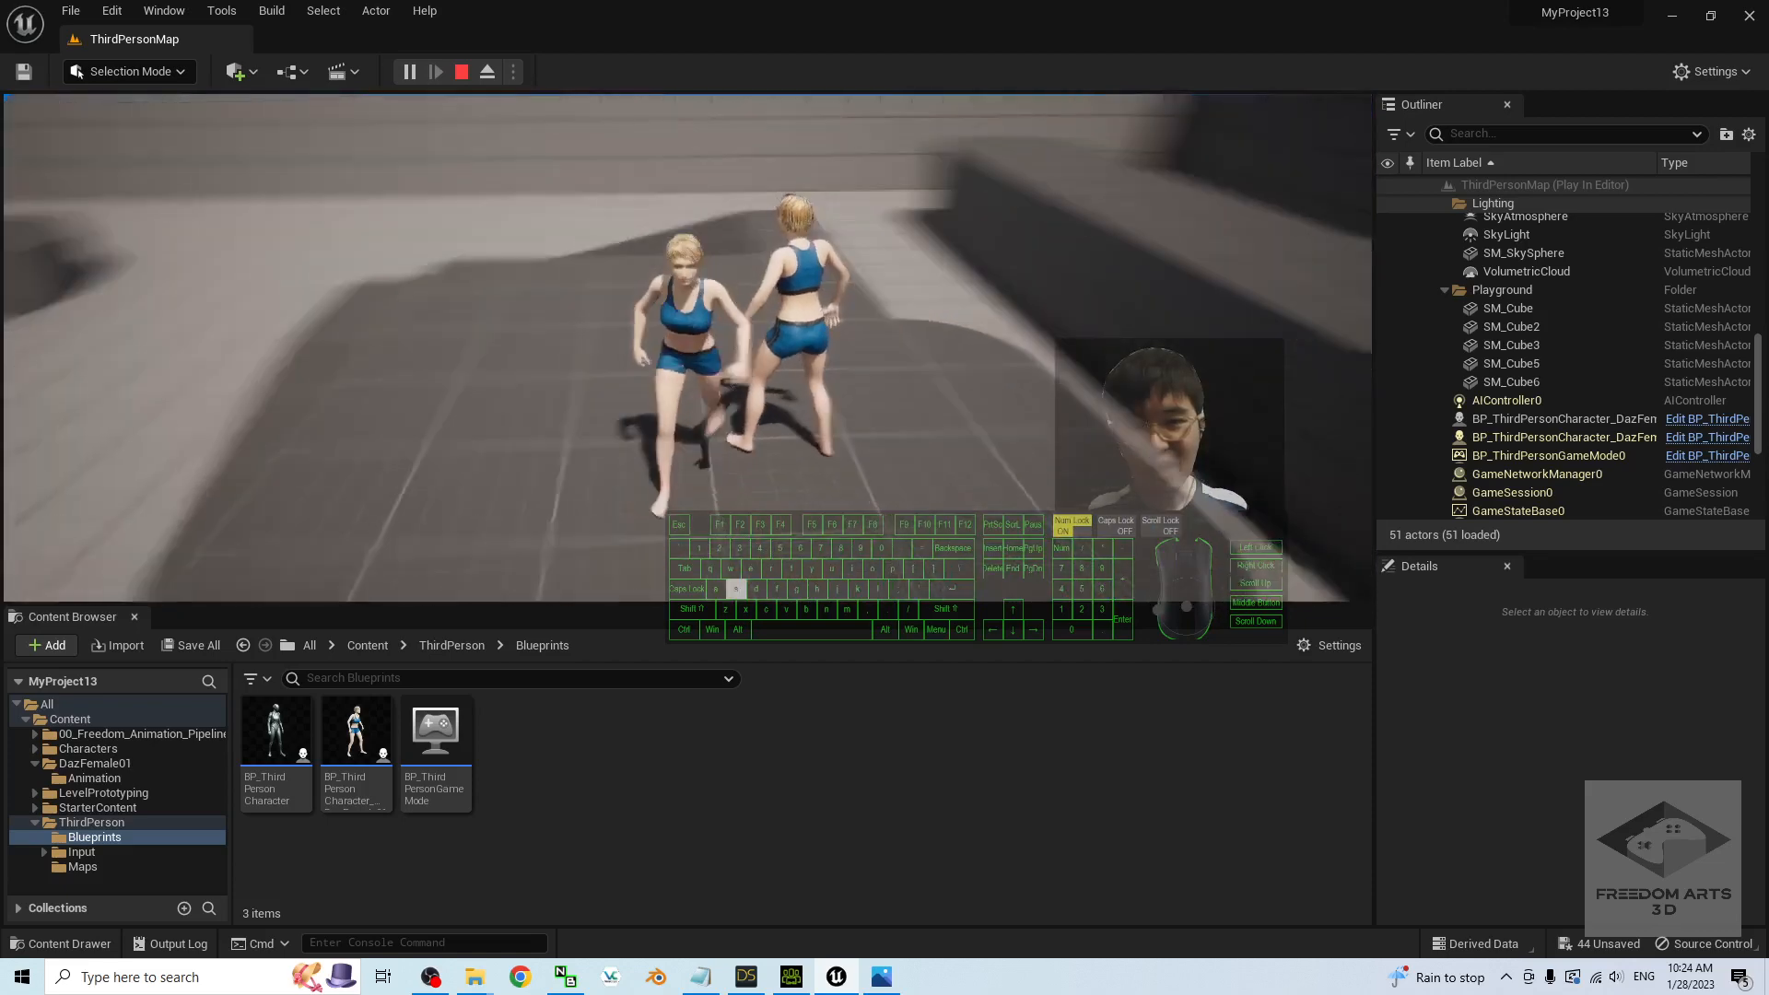
key("a")
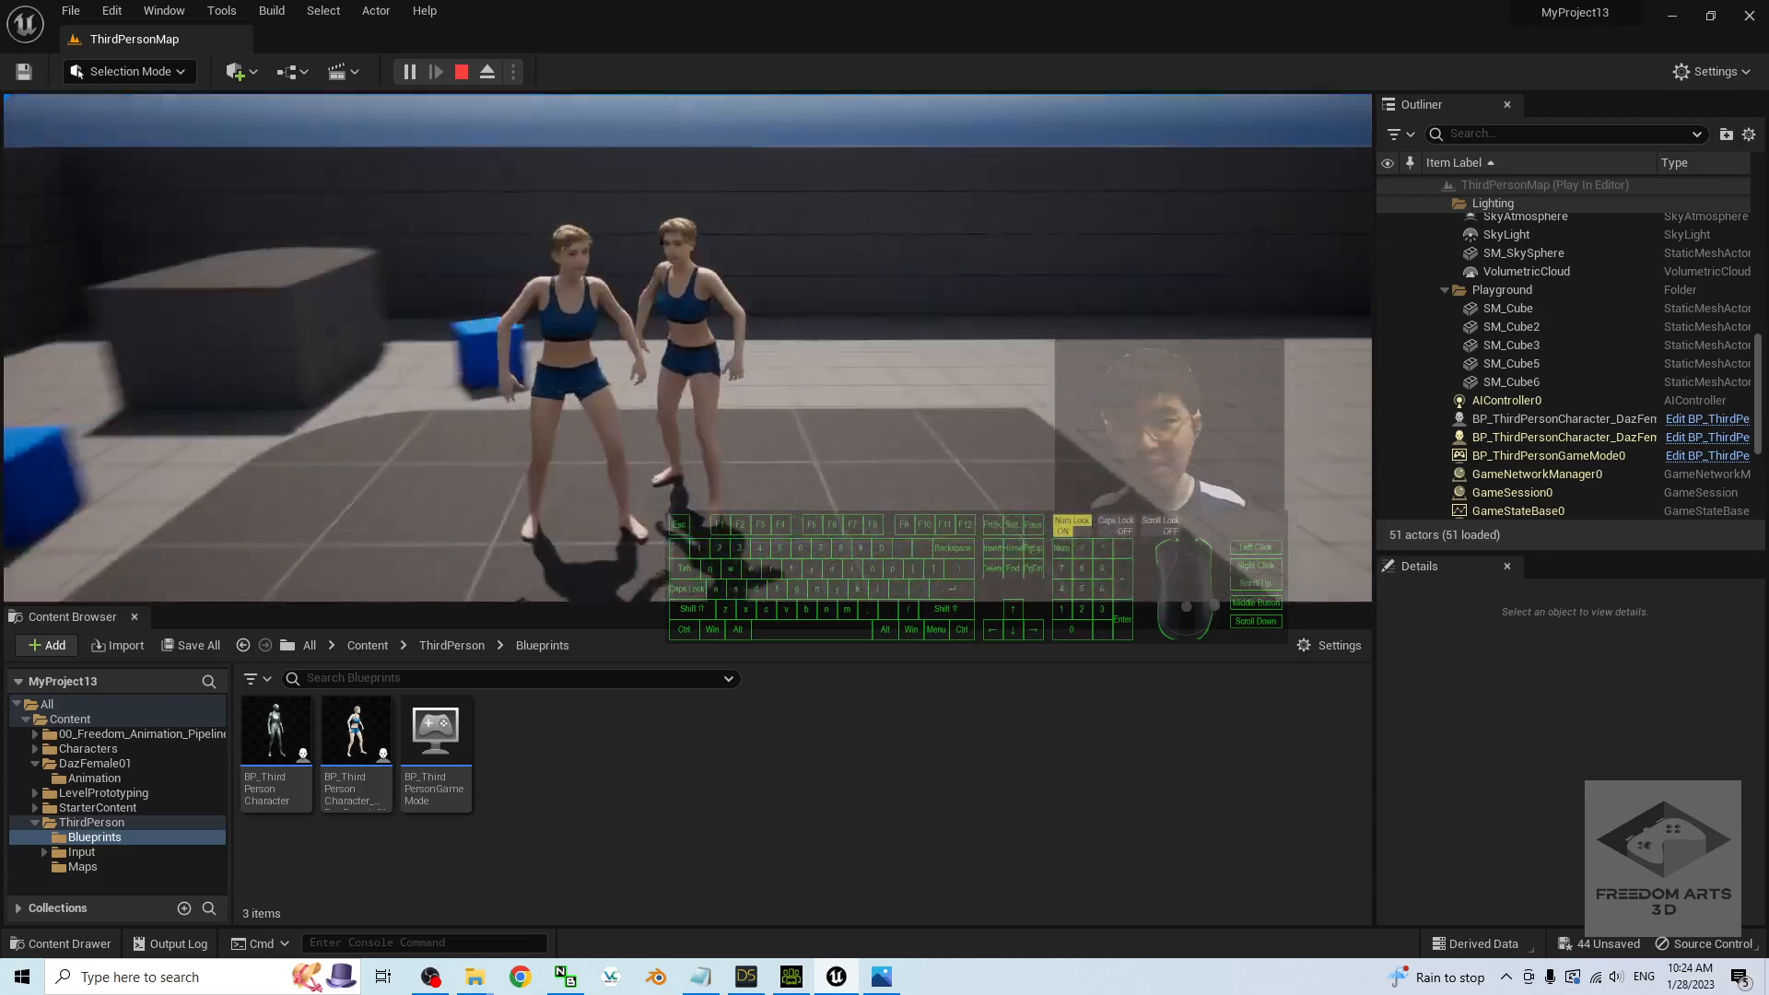
key("s")
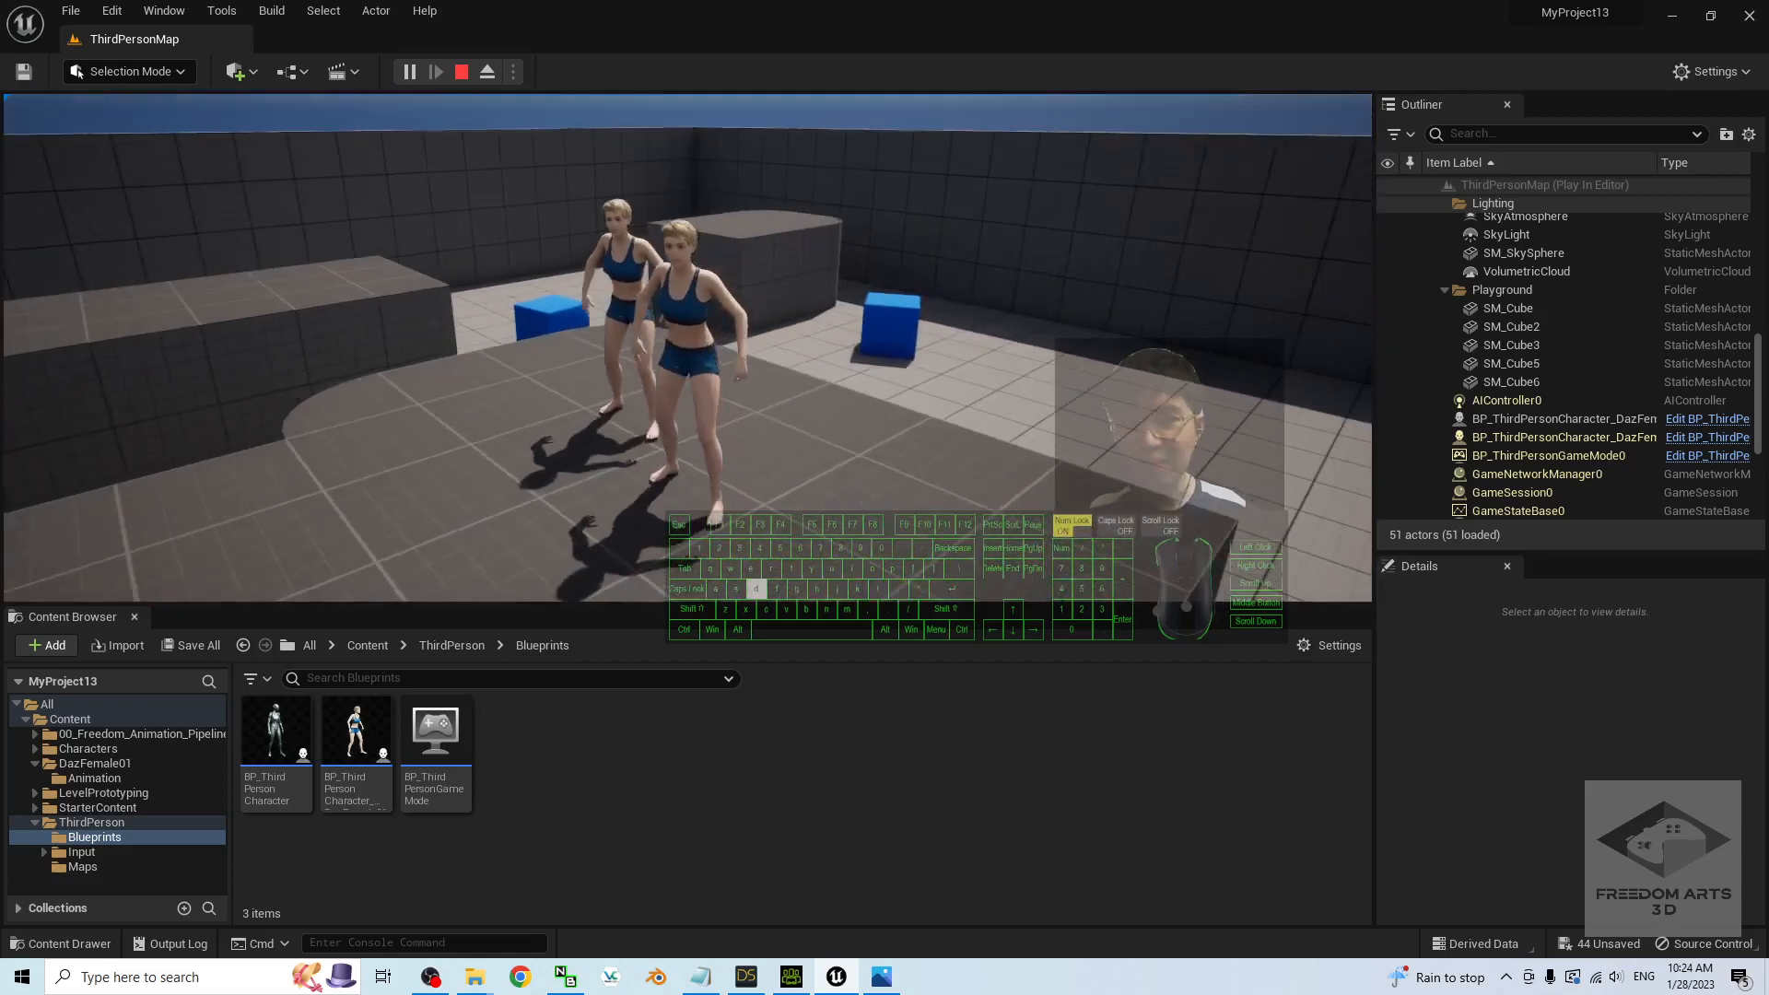
key("space")
key("a")
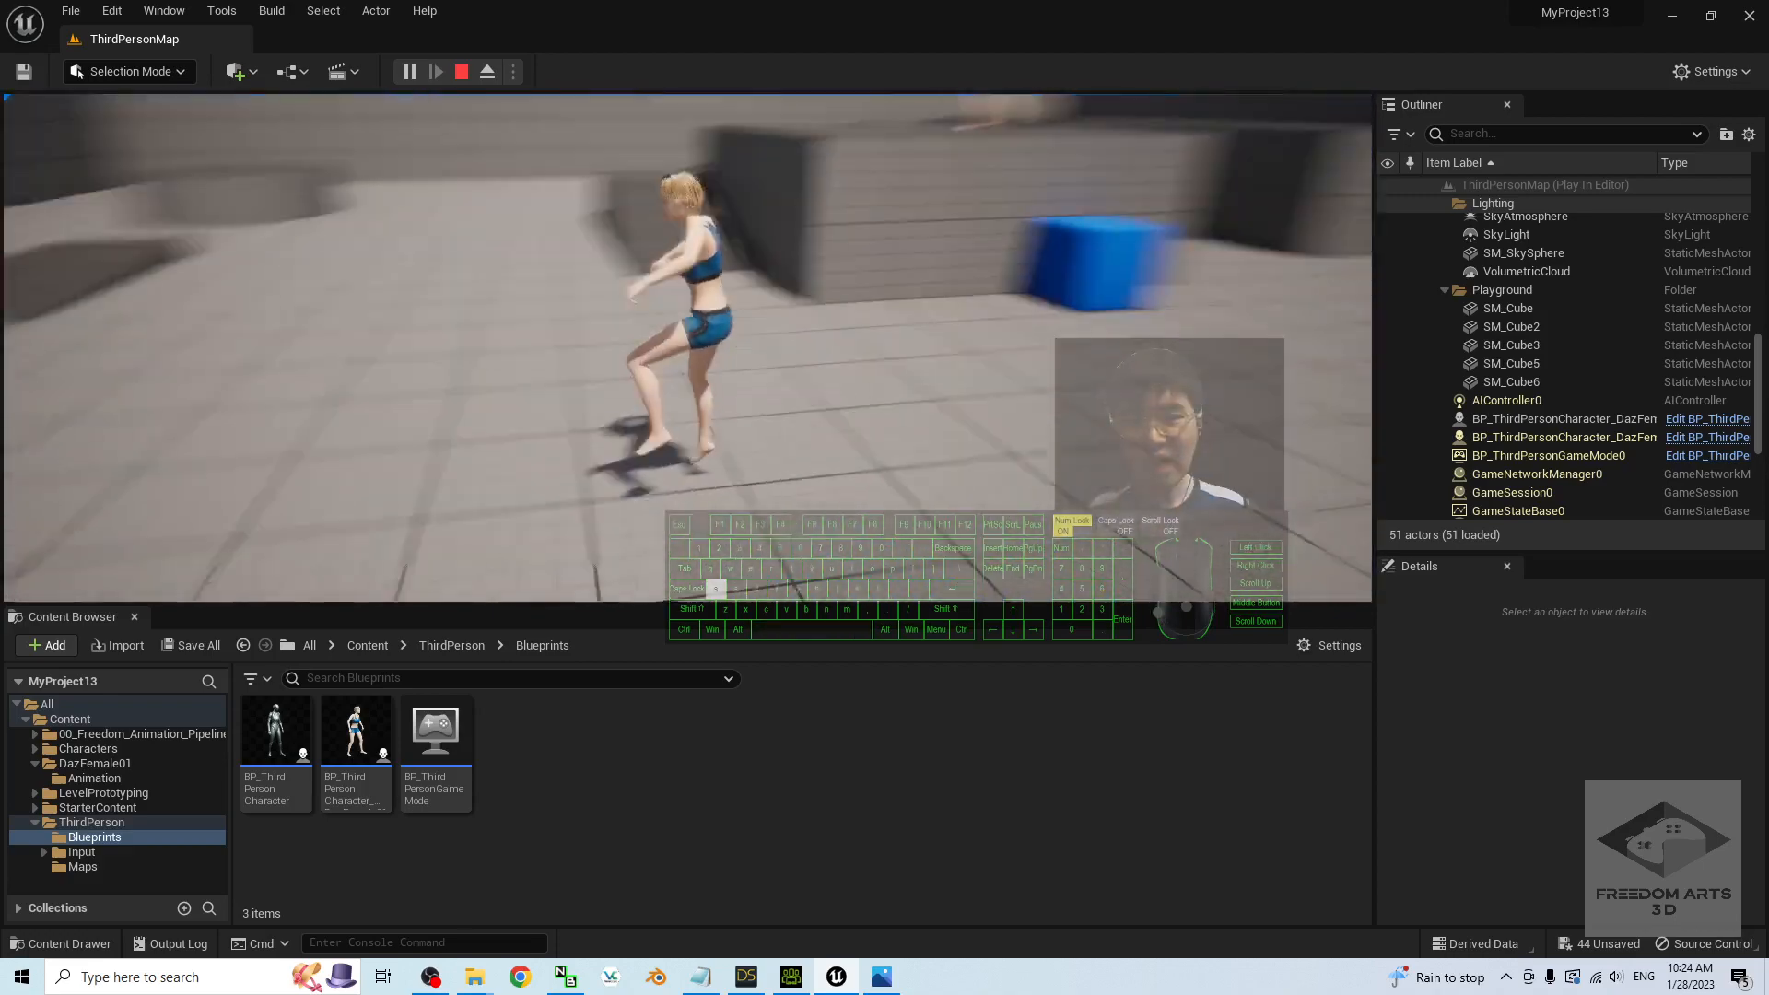
key("w")
key("d")
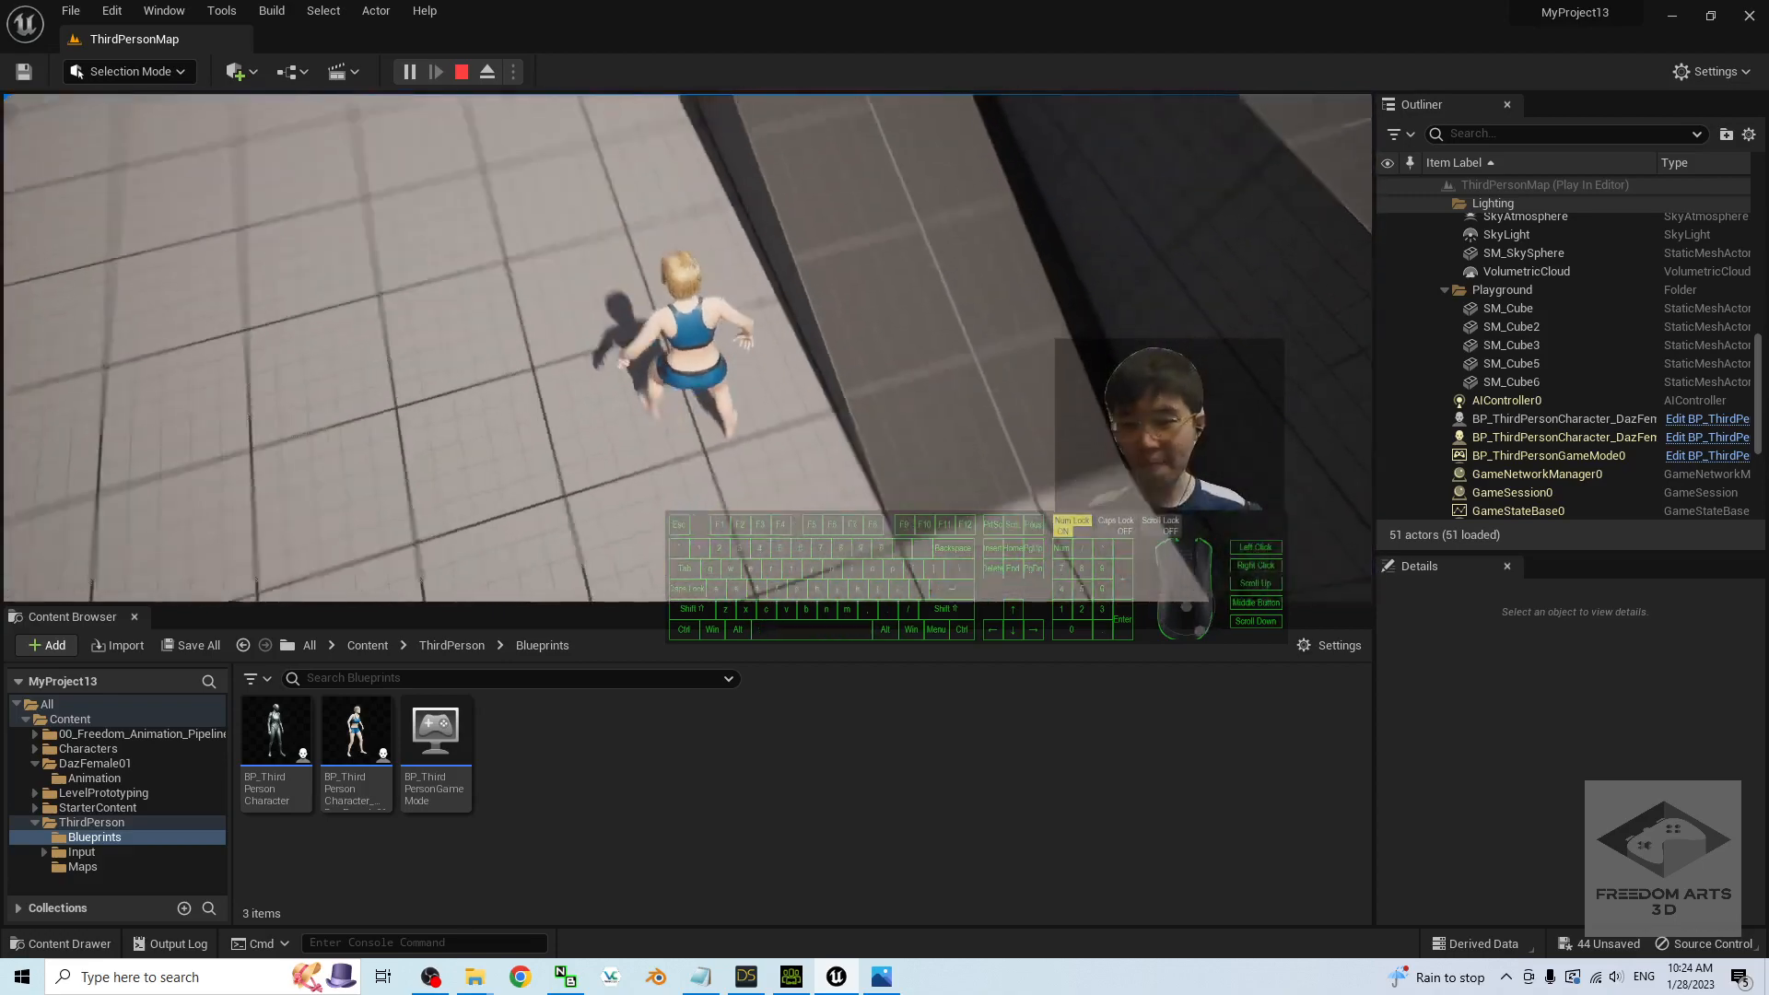
key("s")
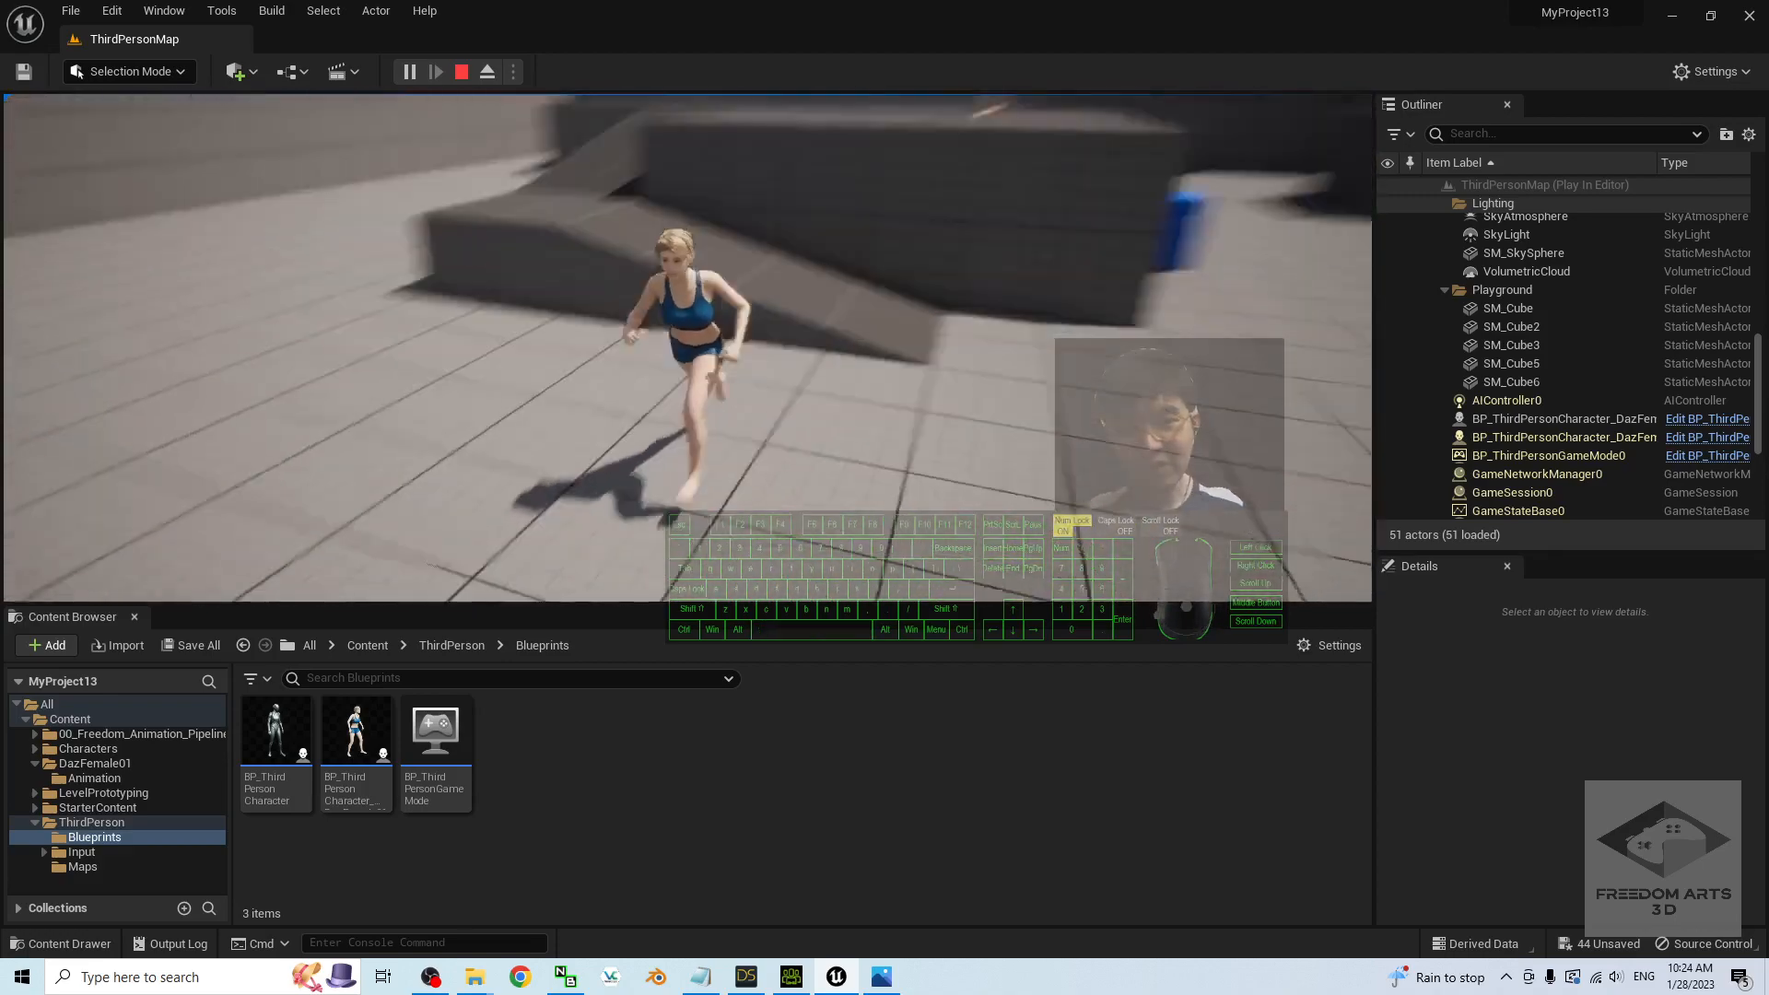
key("Escape")
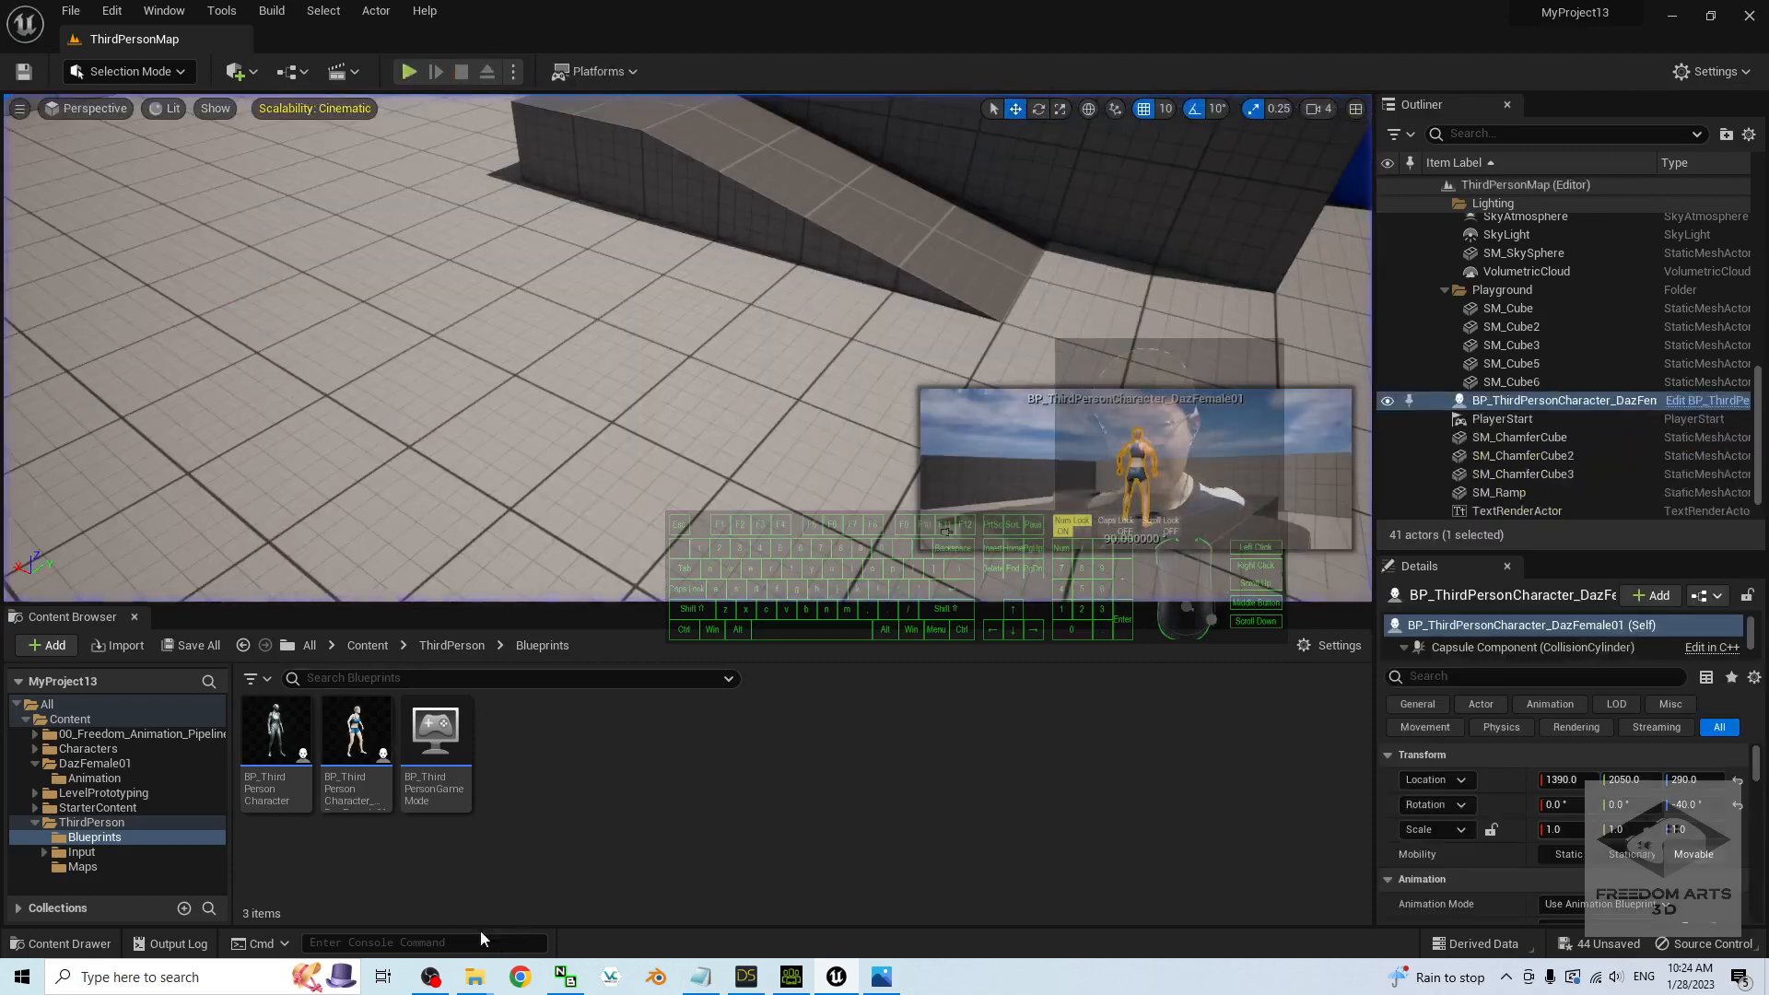
- View the source character in DAZ Studio and Character Creator 4, and return to Unreal Engine
left_click(870, 976)
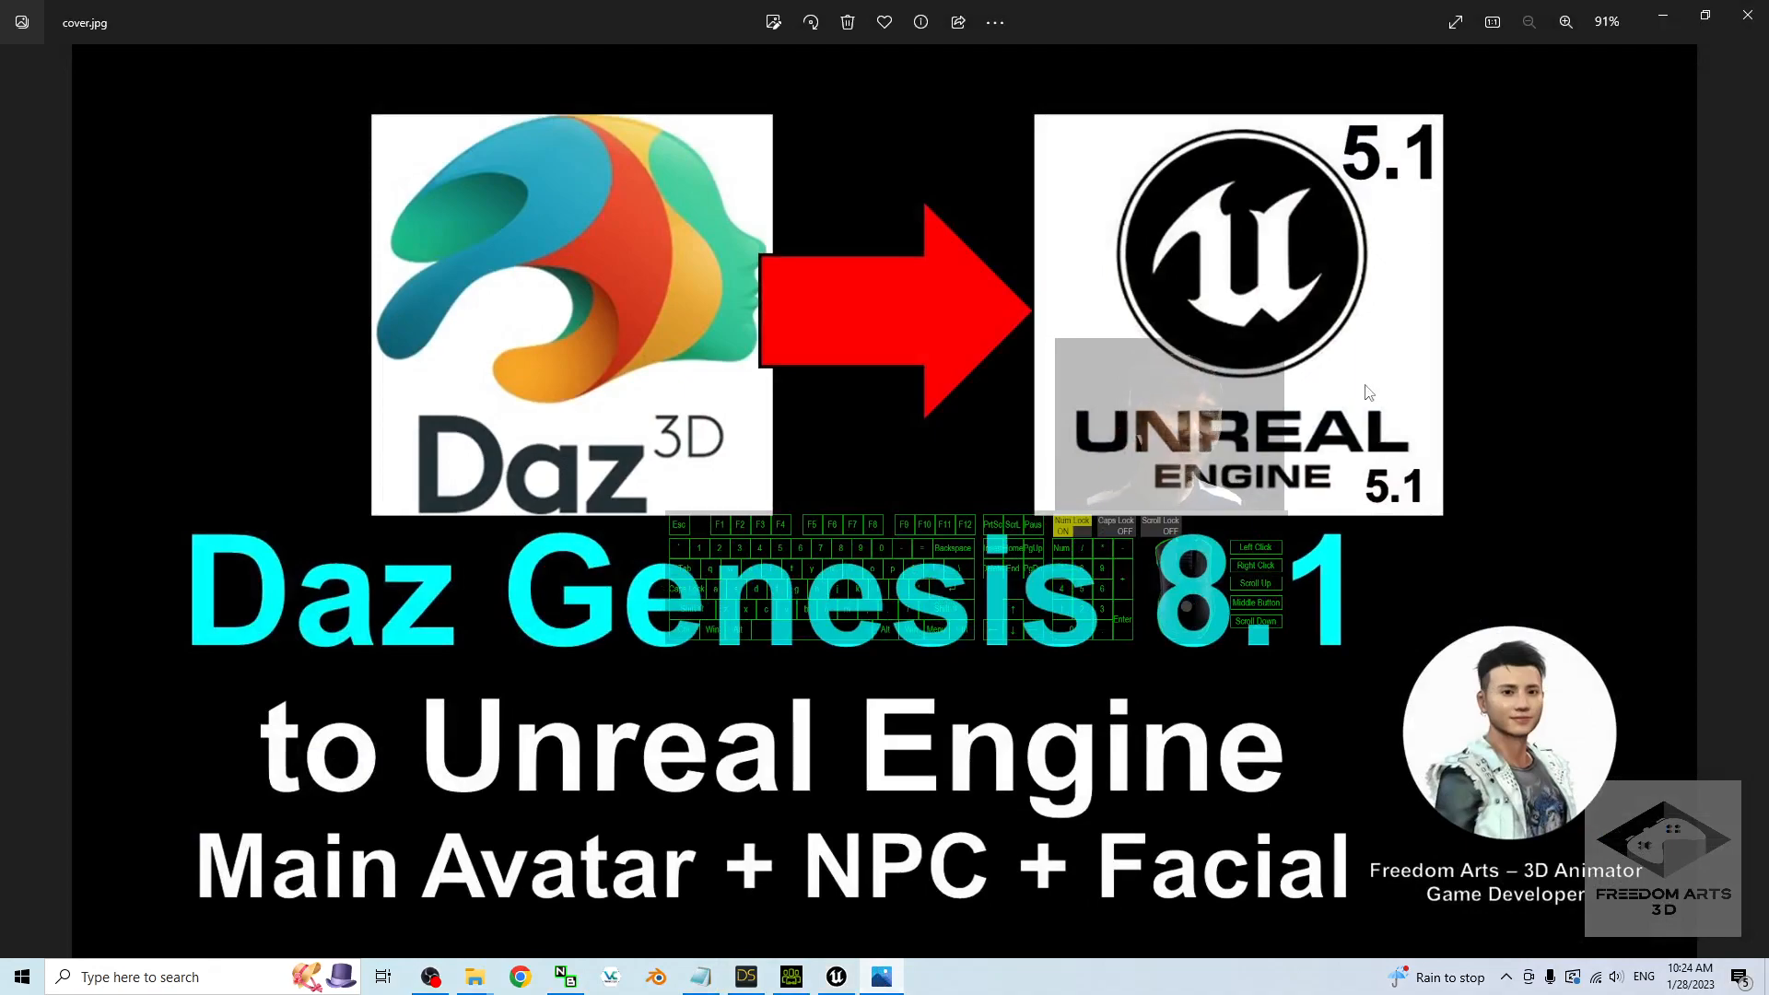
left_click(1658, 22)
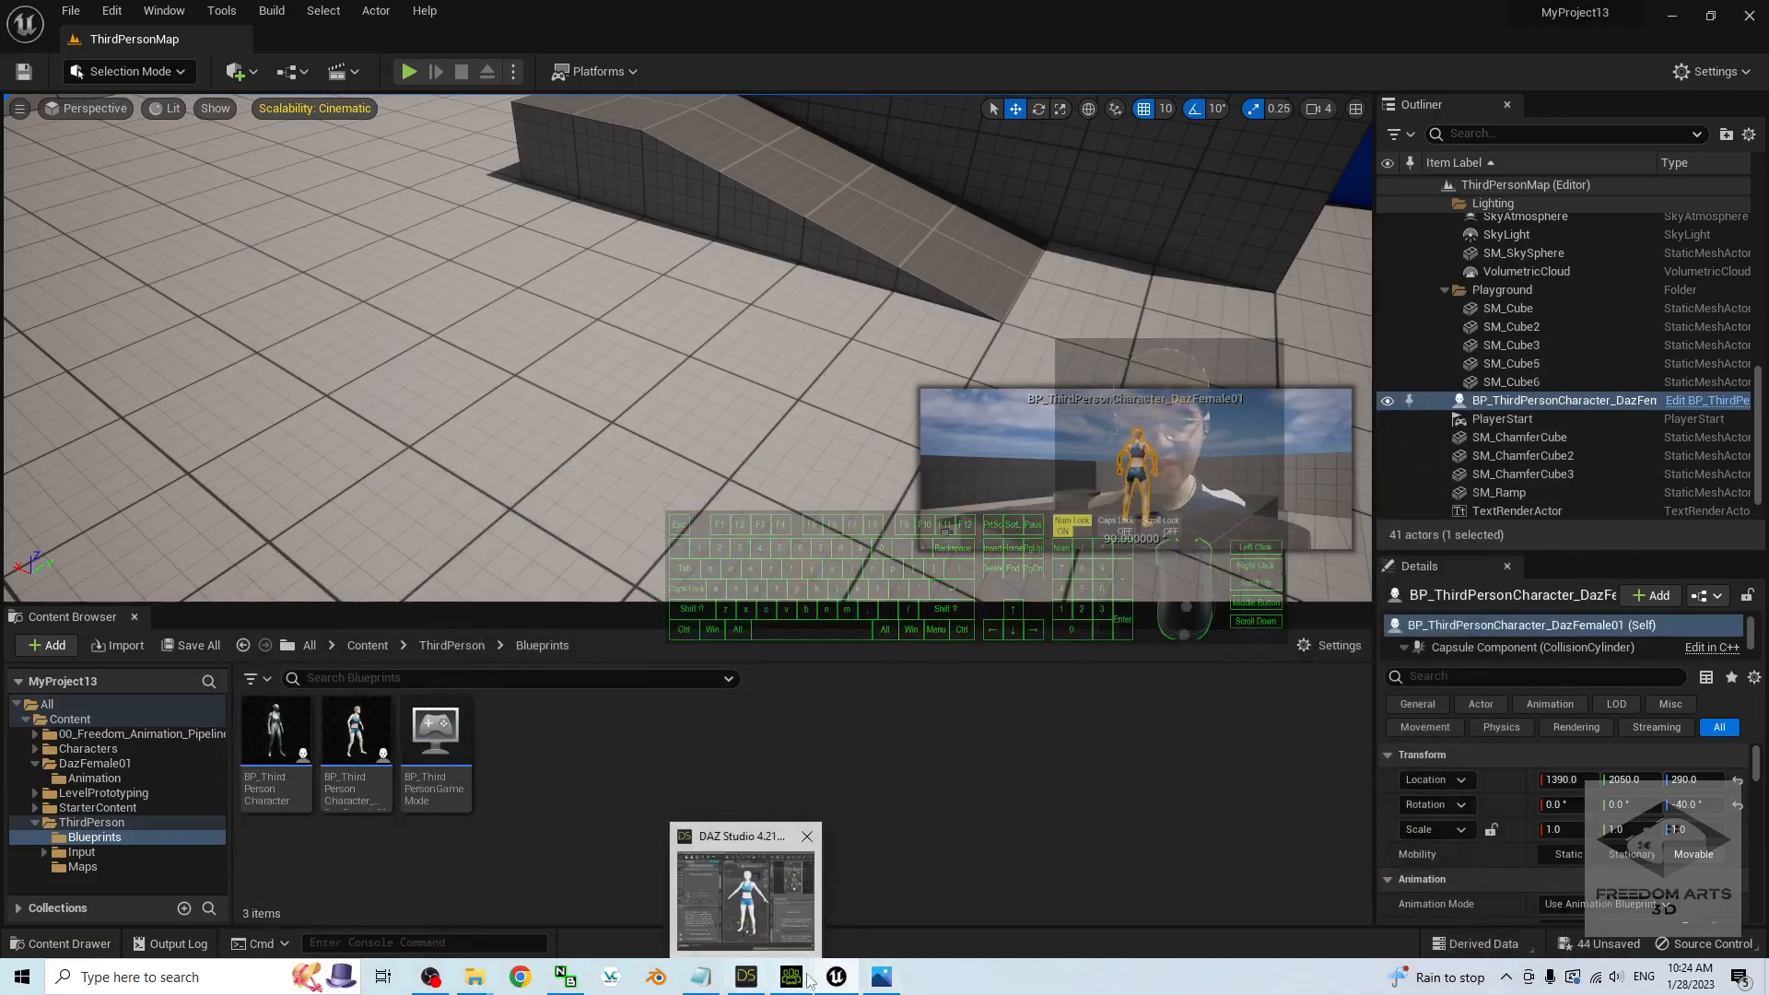
left_click(746, 977)
left_click(1509, 123)
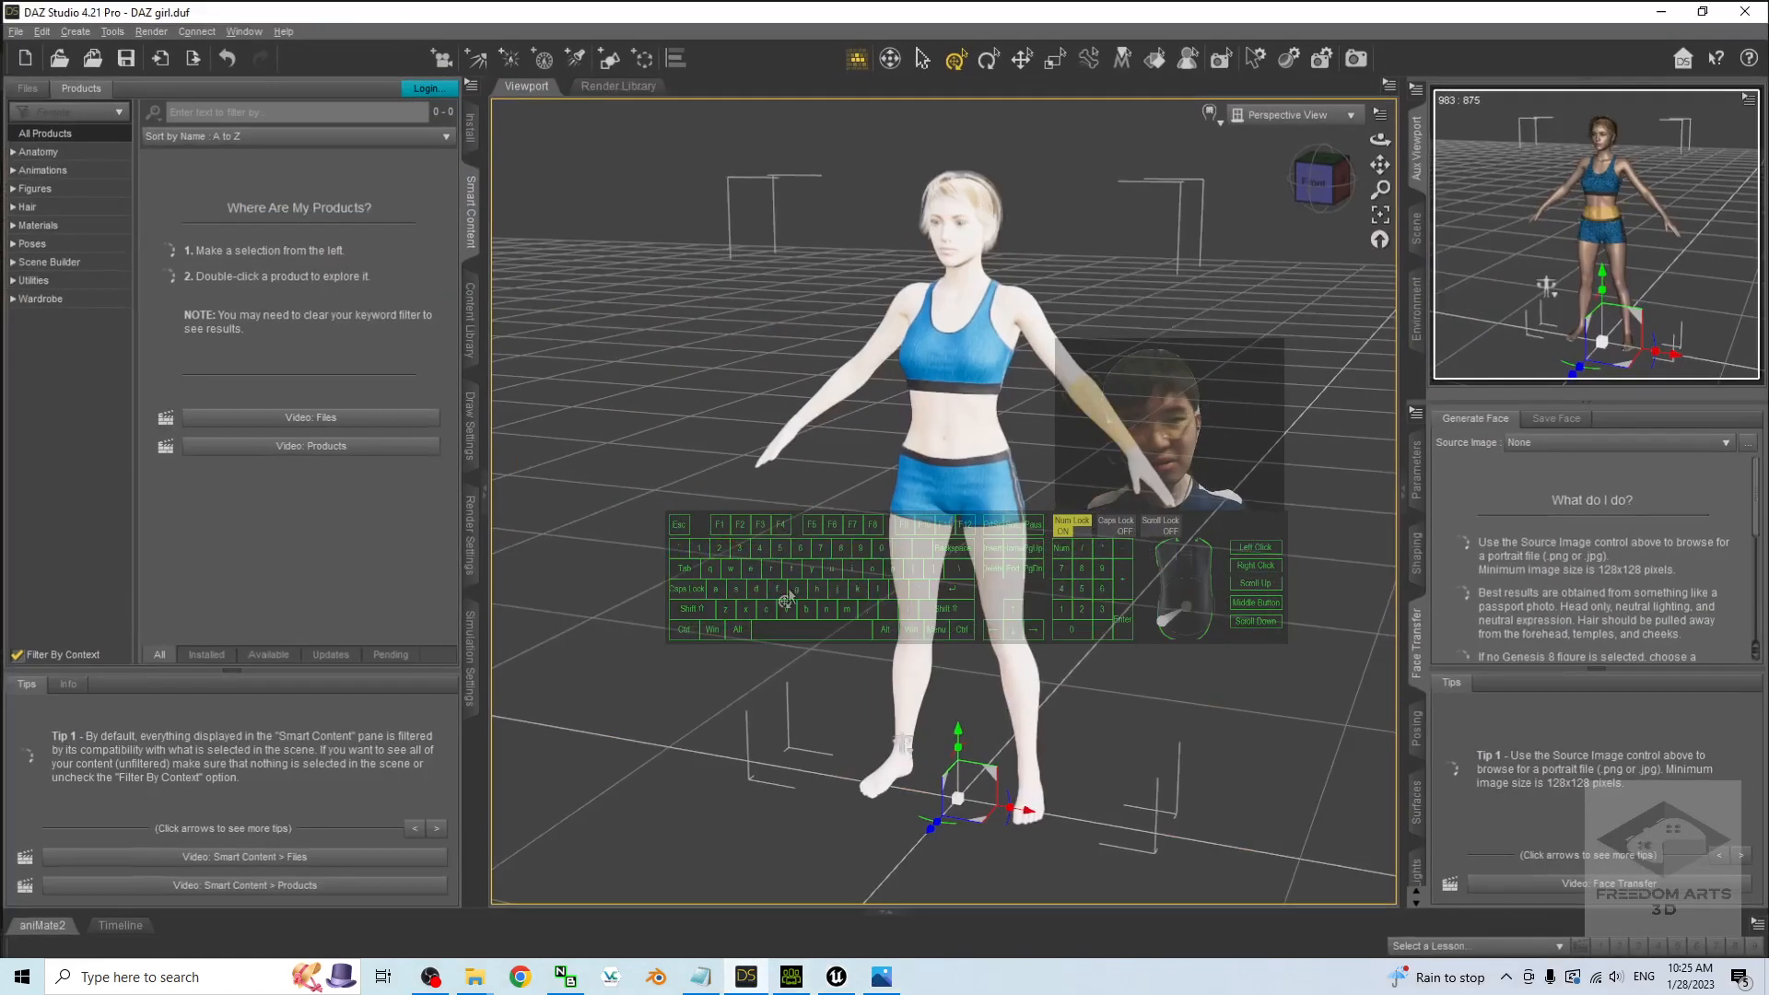
key("alt+Tab")
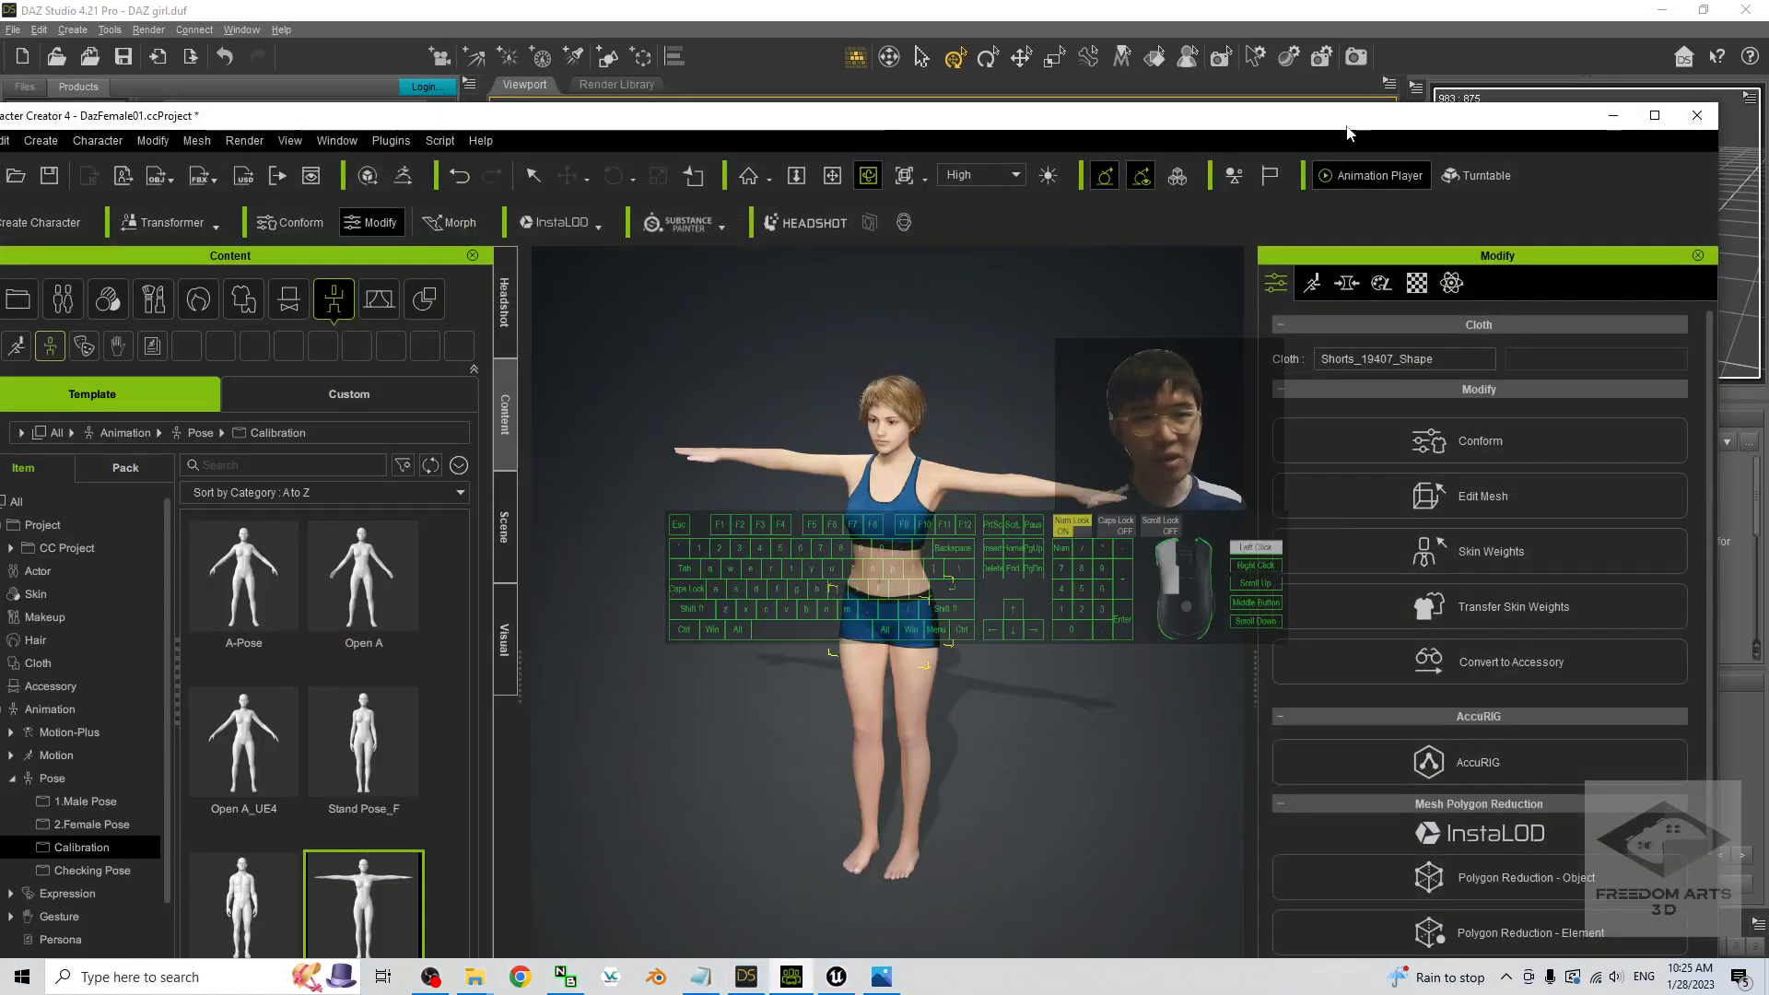
double_click(1347, 120)
left_click(839, 977)
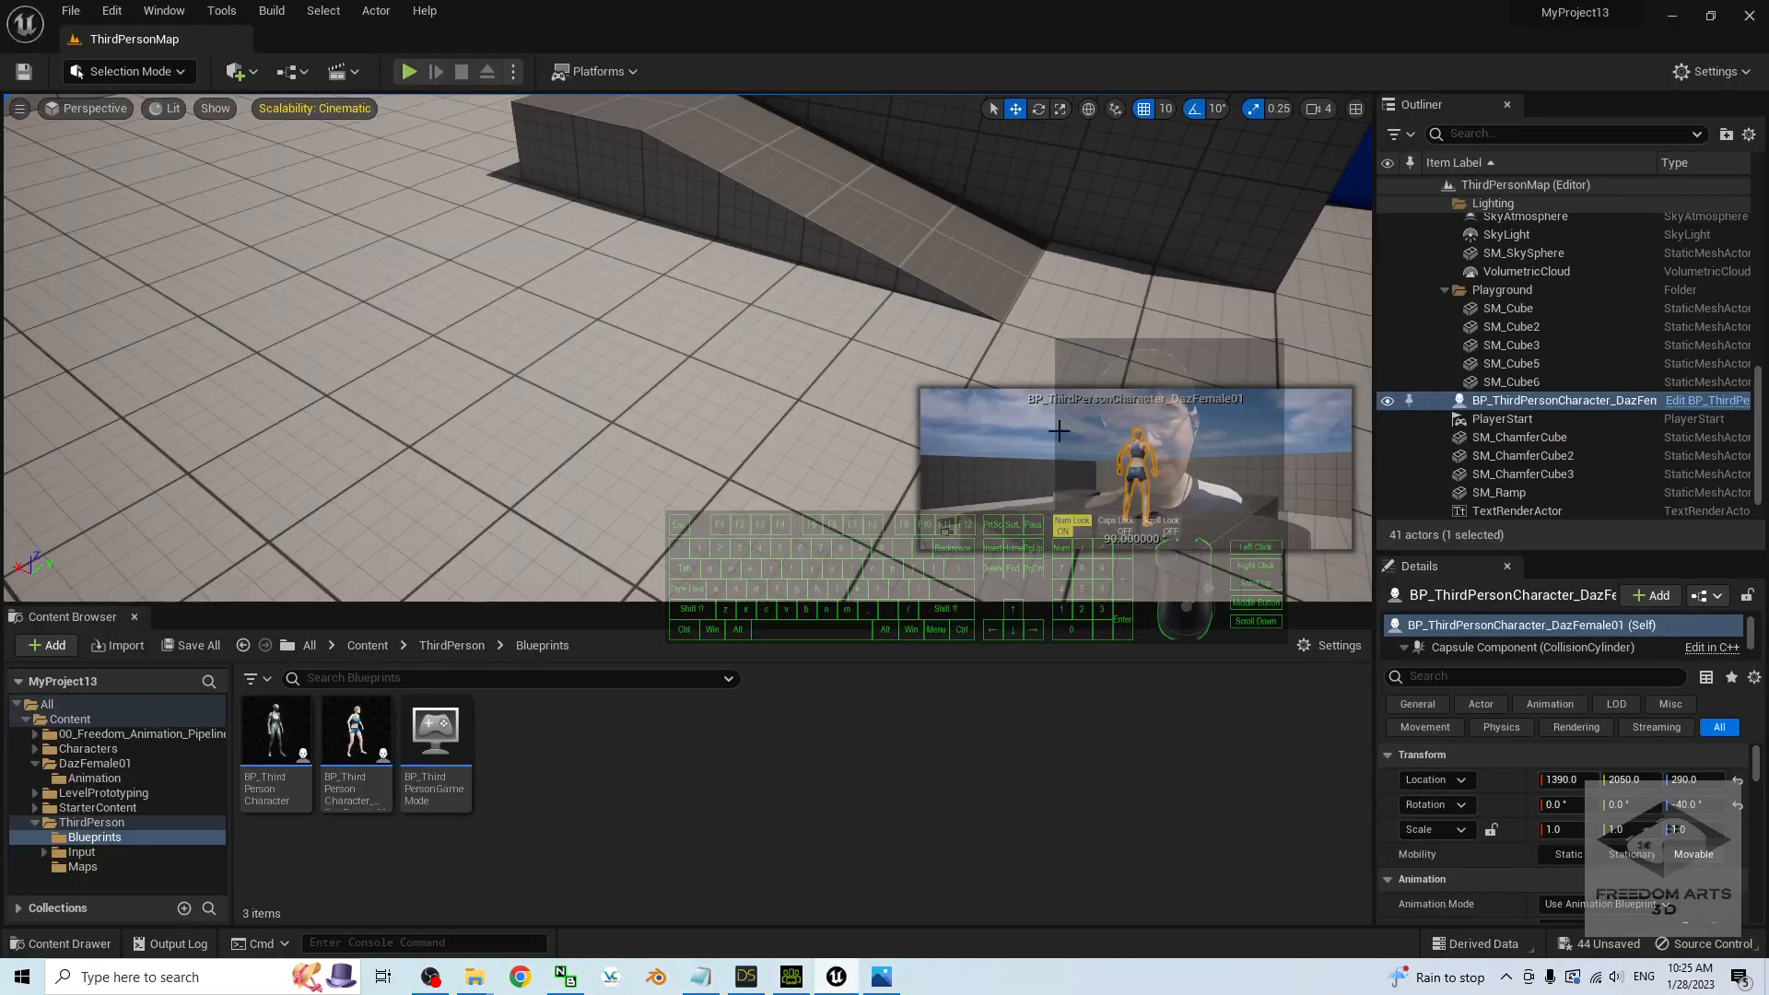
- Play the level once more, running and jumping around the blocks with the DAZ female, and end the session
left_click(410, 71)
key("w")
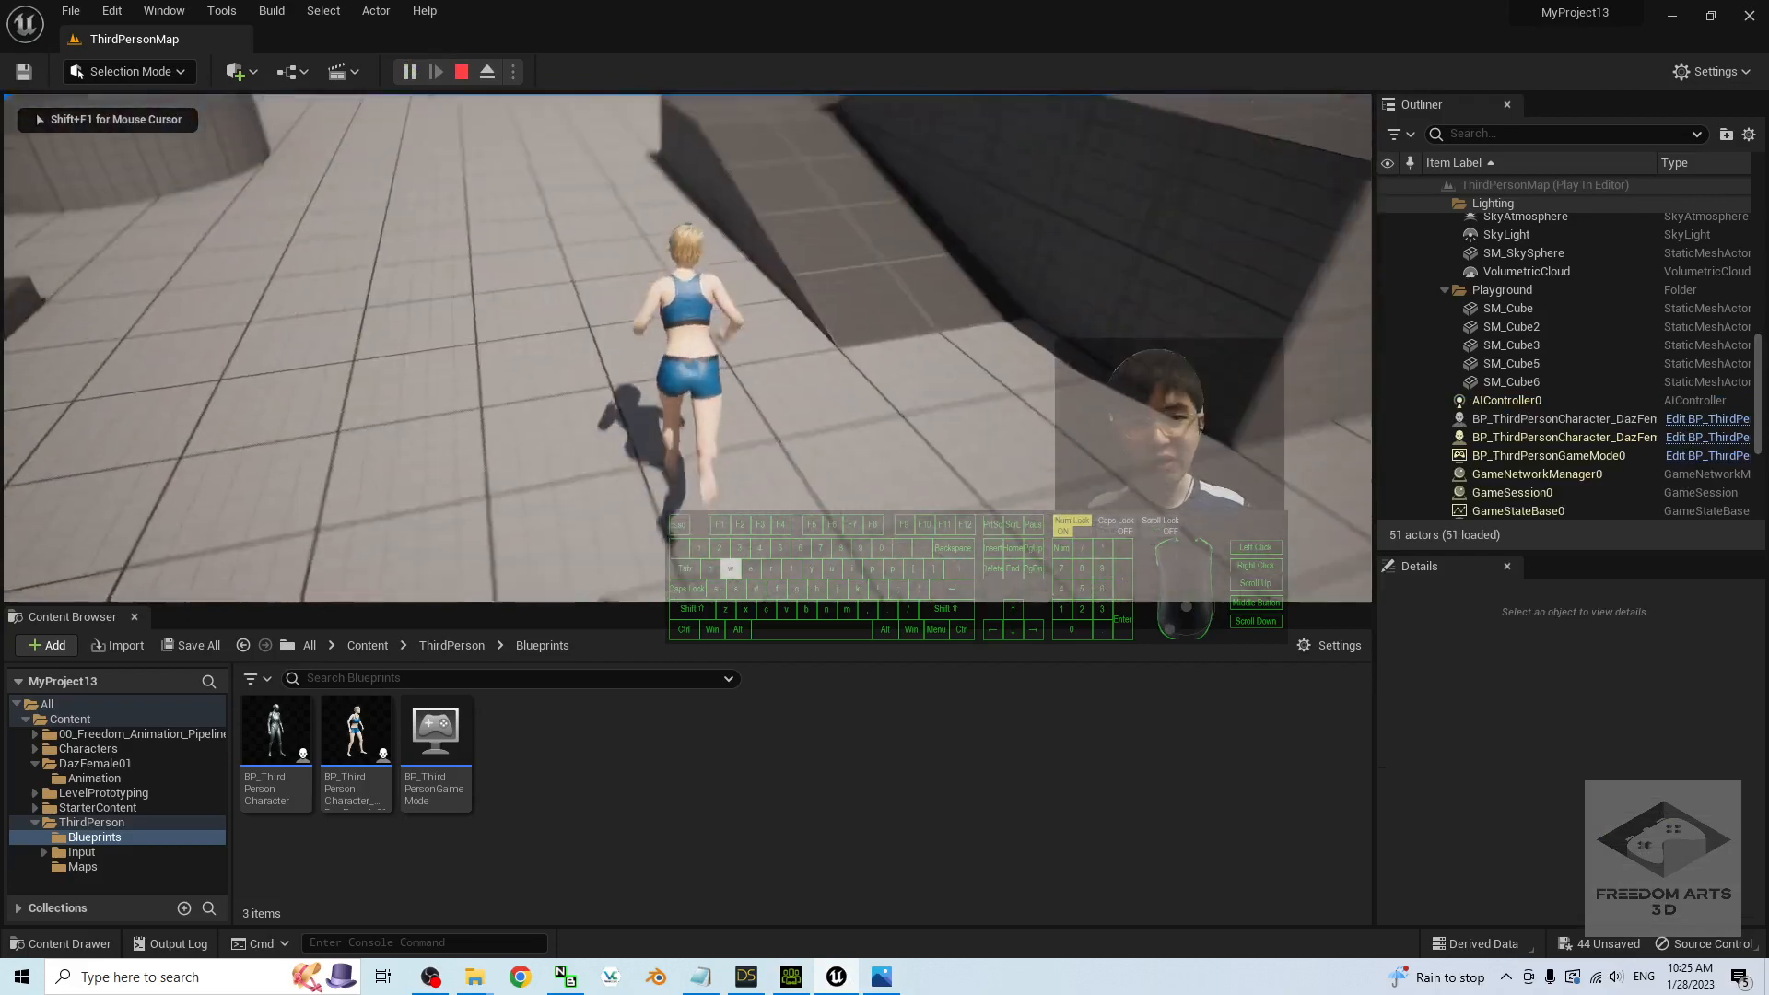
key("space")
key("a")
key("d")
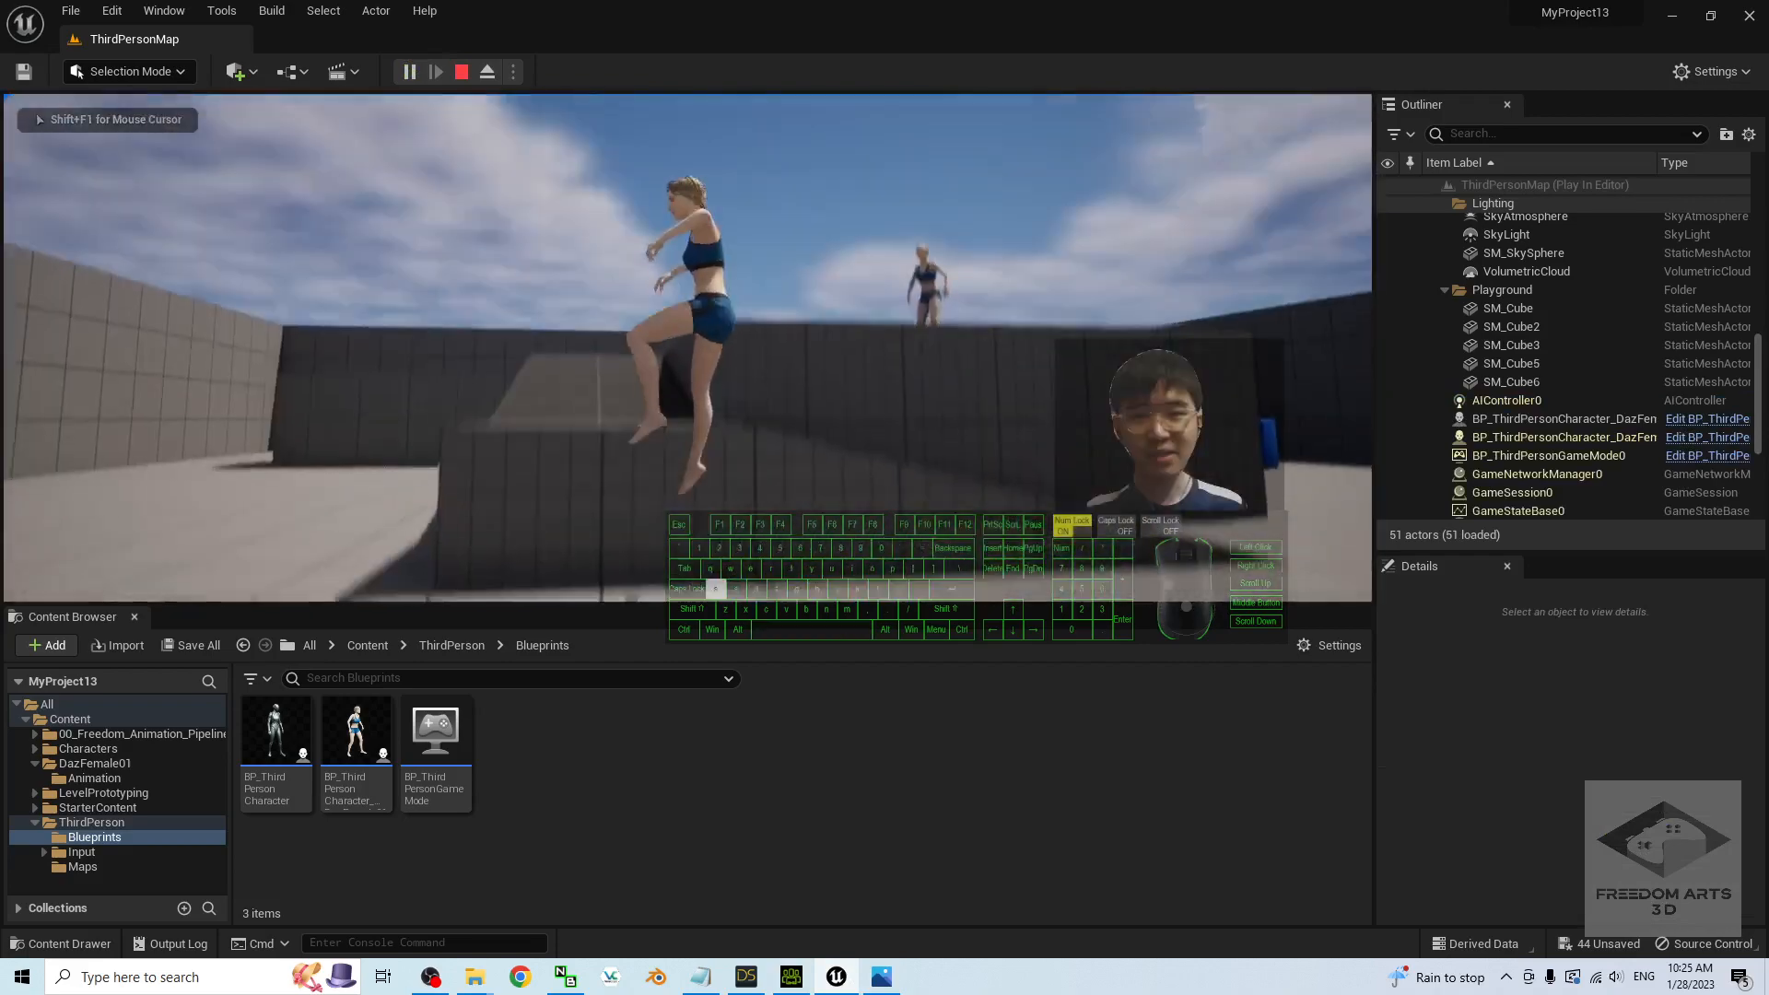
key("w")
key("d")
key("w")
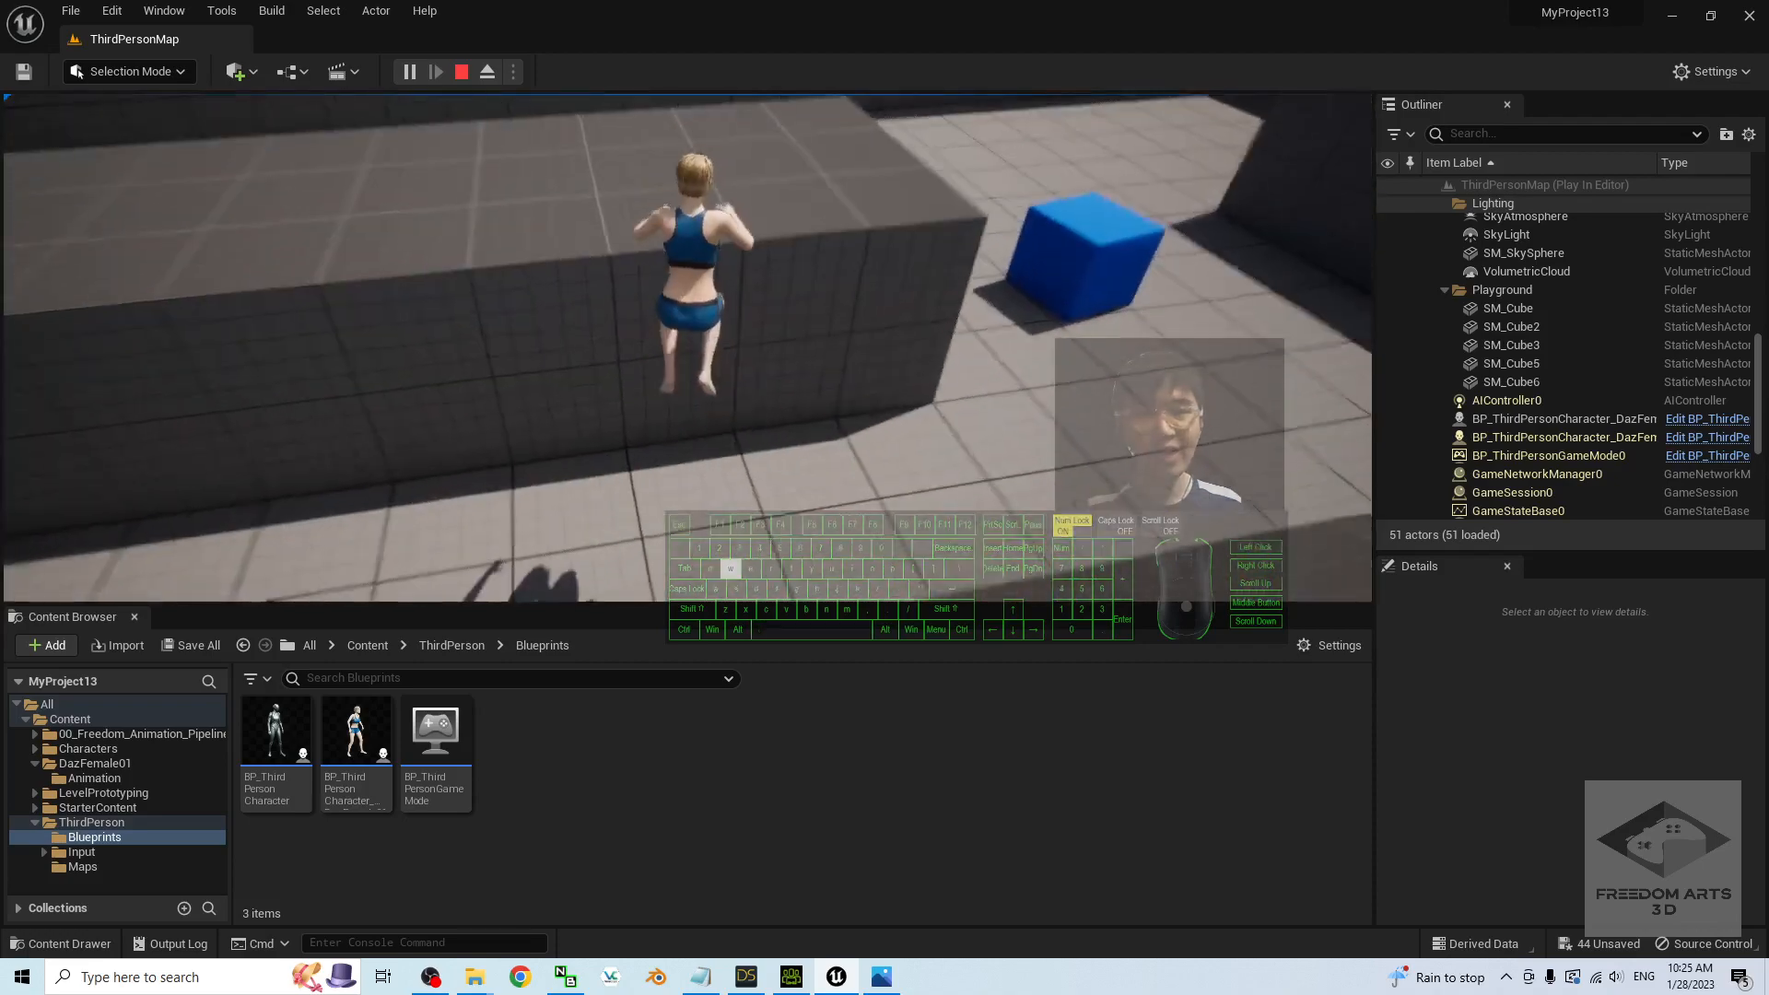
key("w")
key("space")
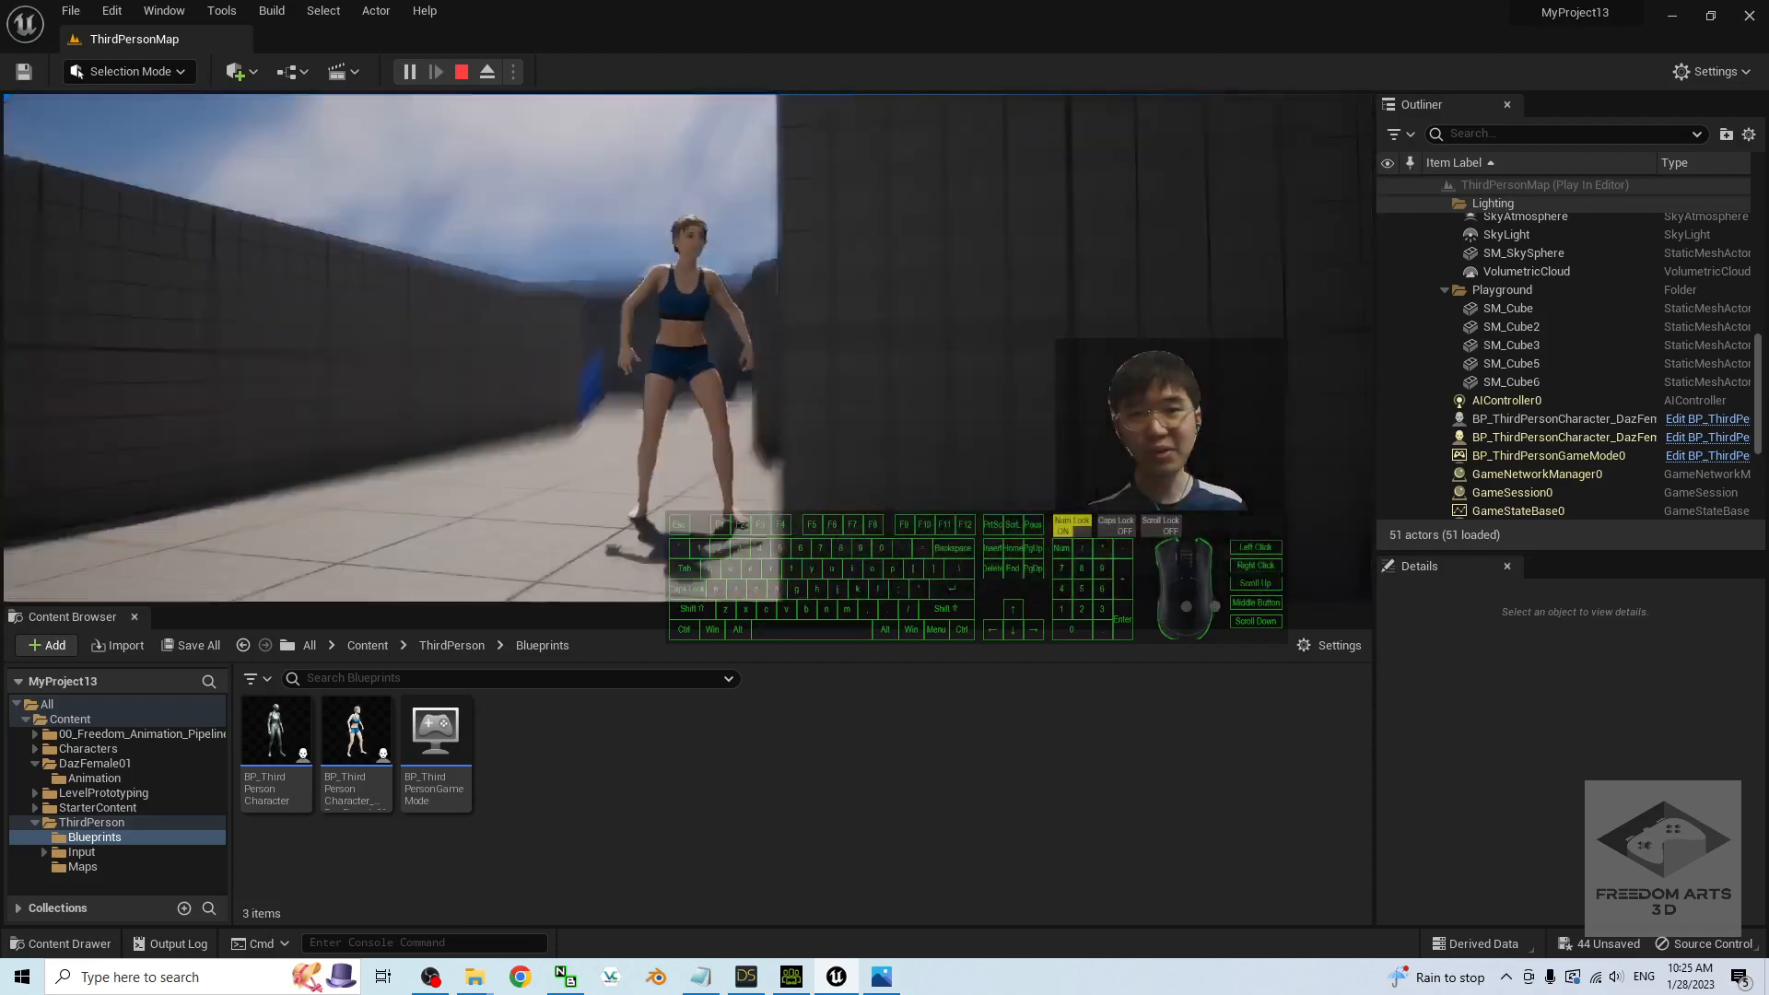
key("Escape")
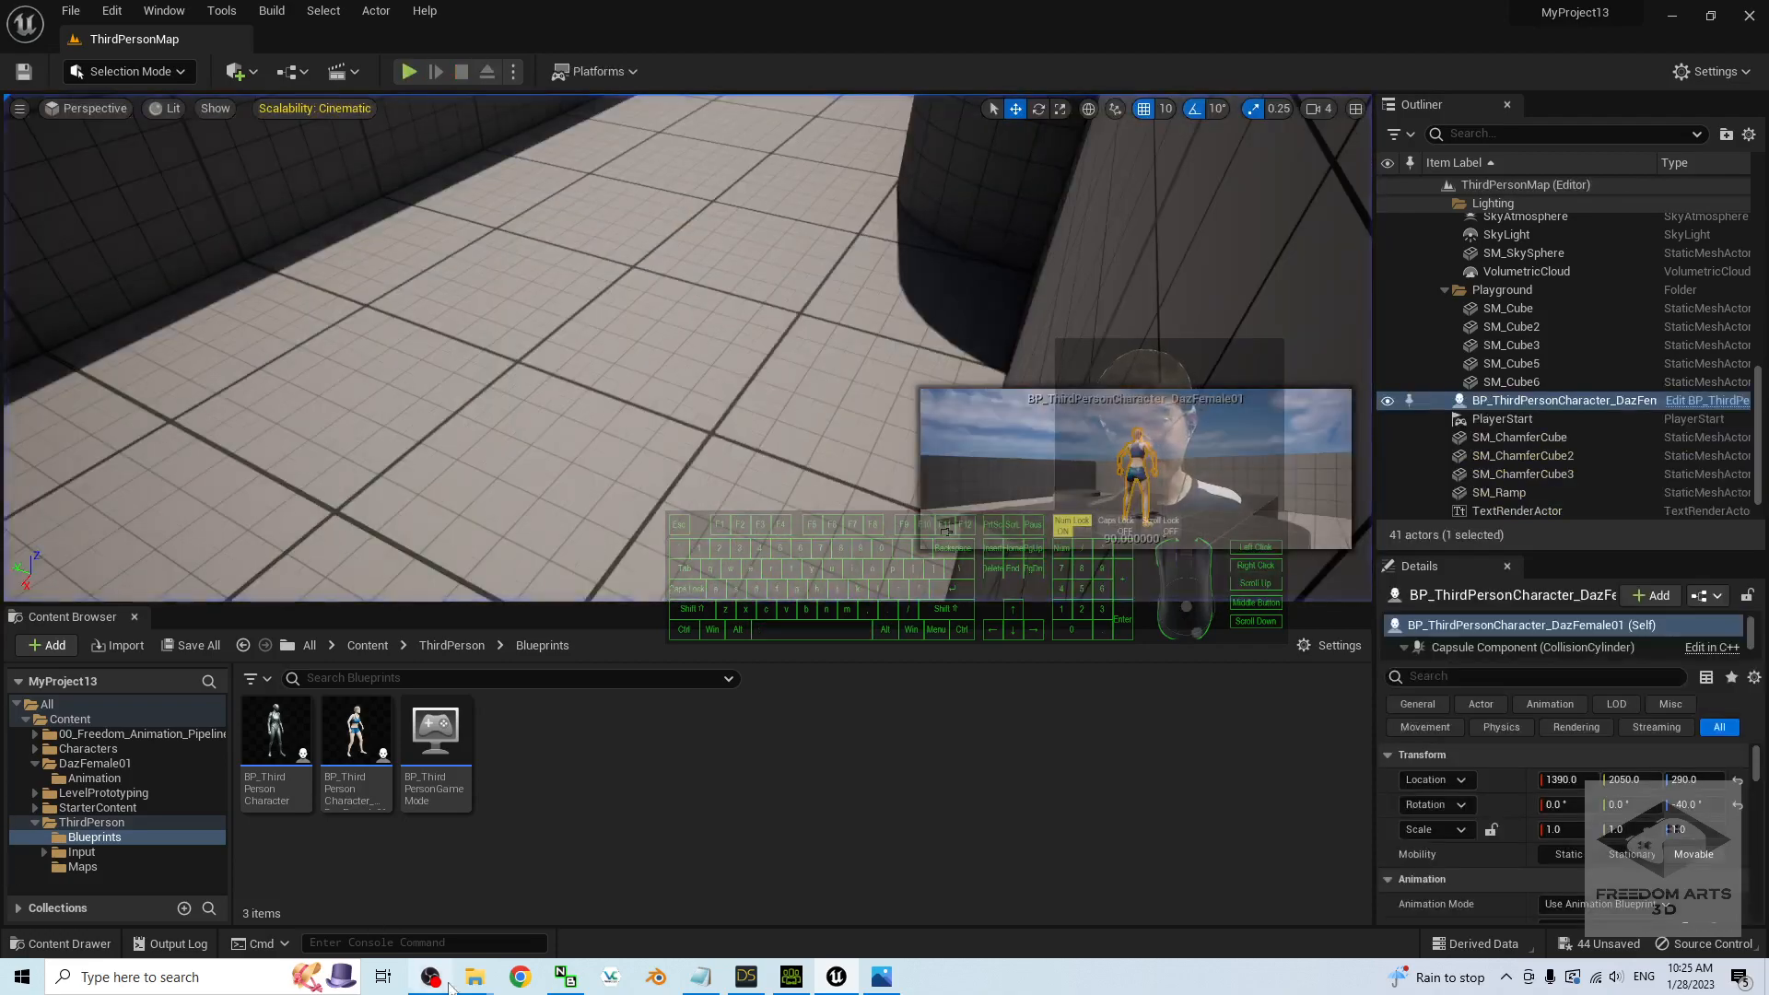
left_click(439, 980)
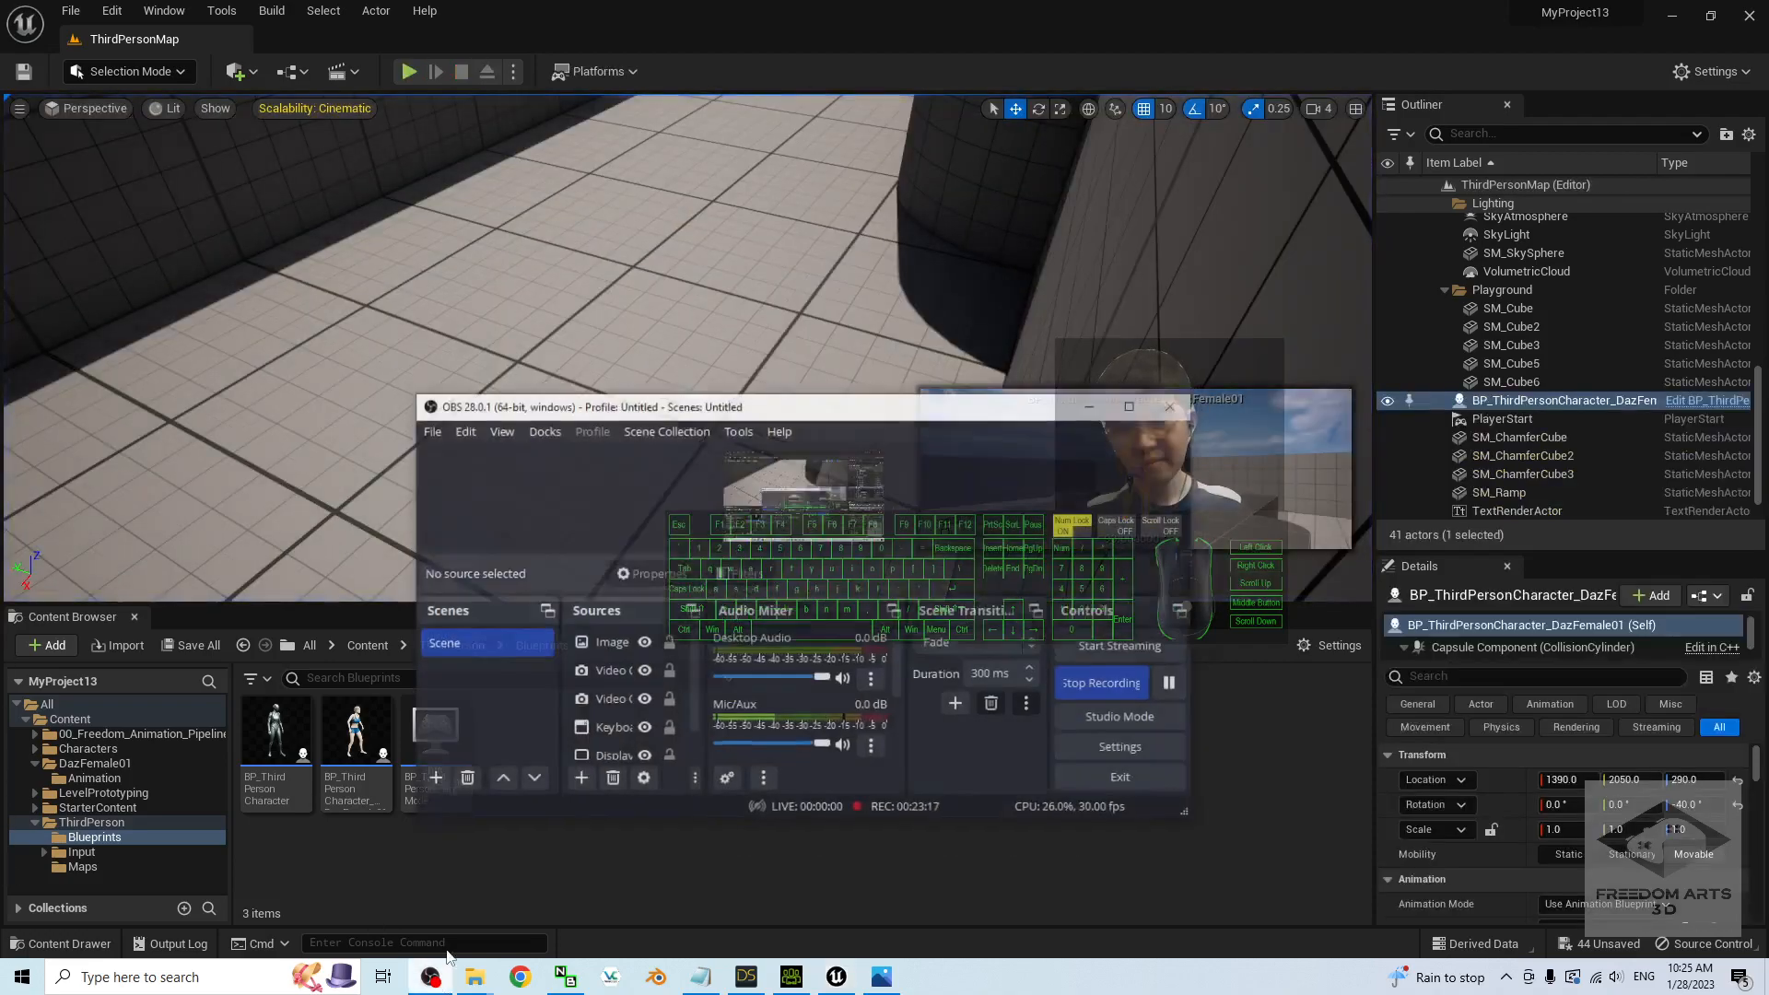